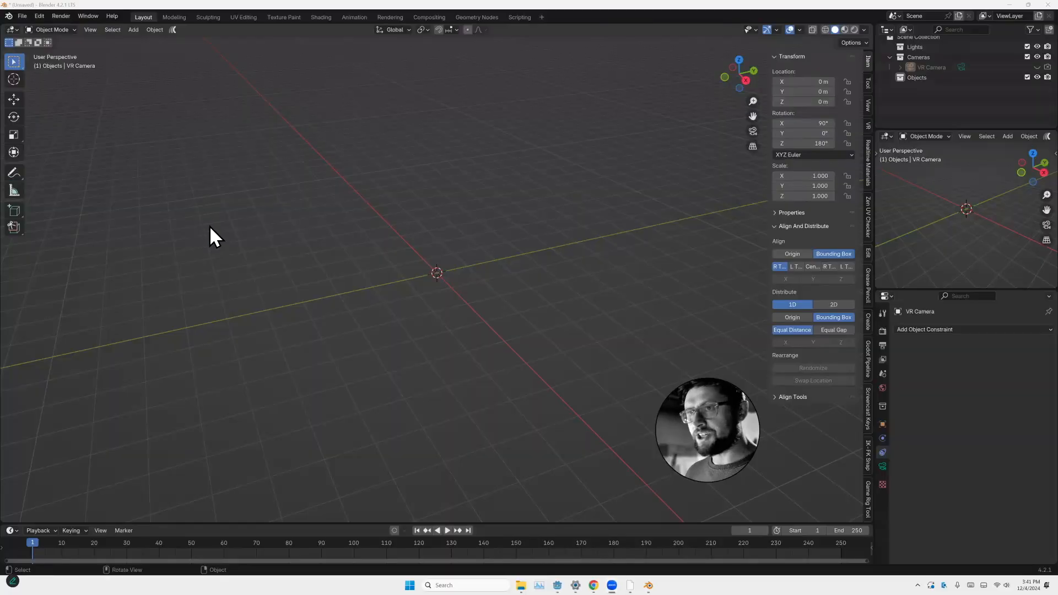
Open the preferences and search the available extensions for "bool"
middle_click_drag(210, 227, 241, 273)
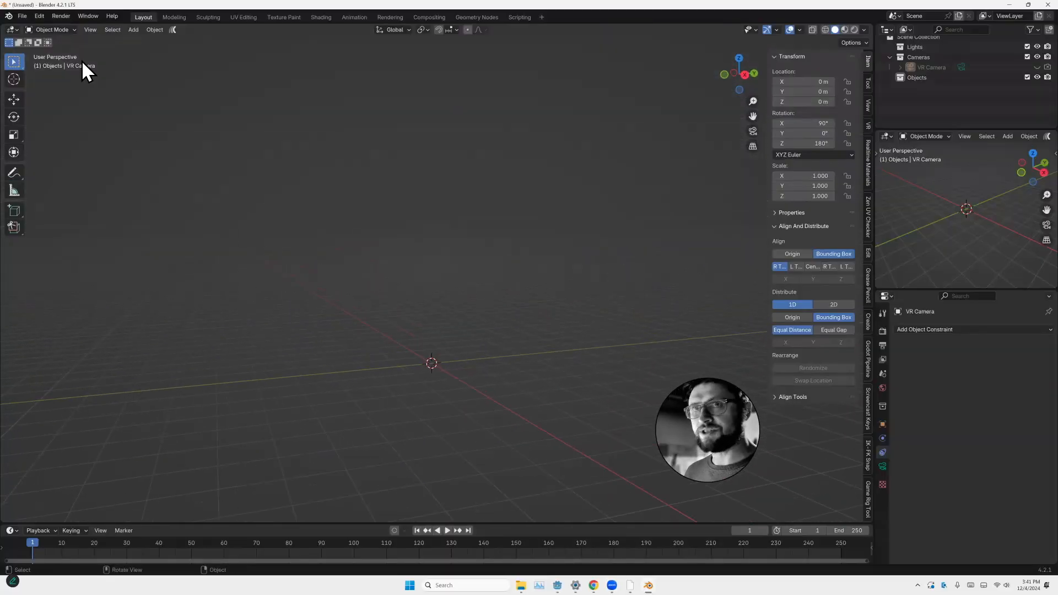
left_click(43, 17)
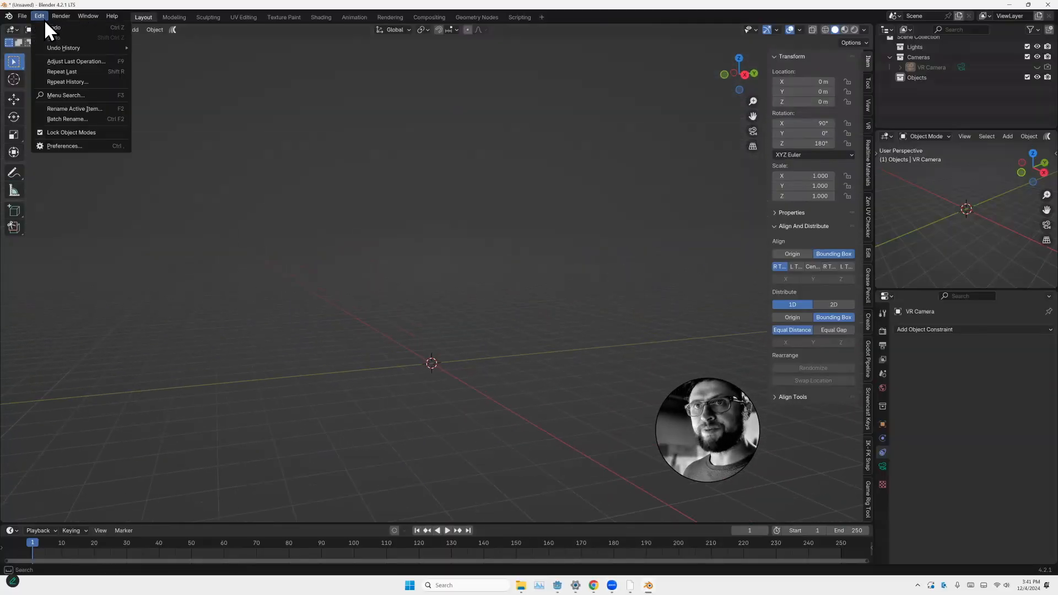
left_click(72, 146)
left_click_drag(174, 10, 342, 123)
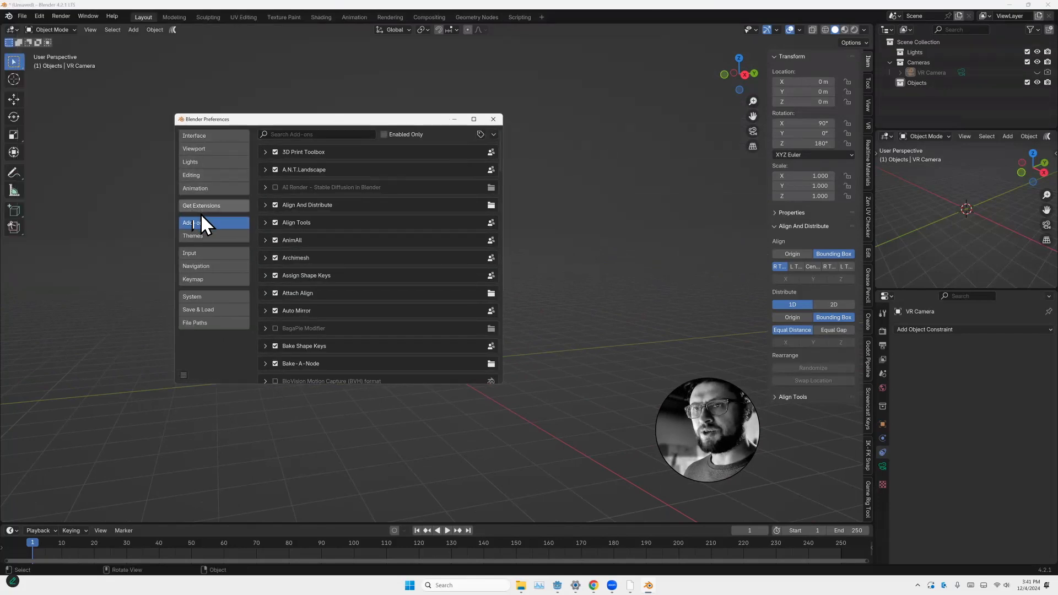
left_click(216, 205)
left_click(314, 137)
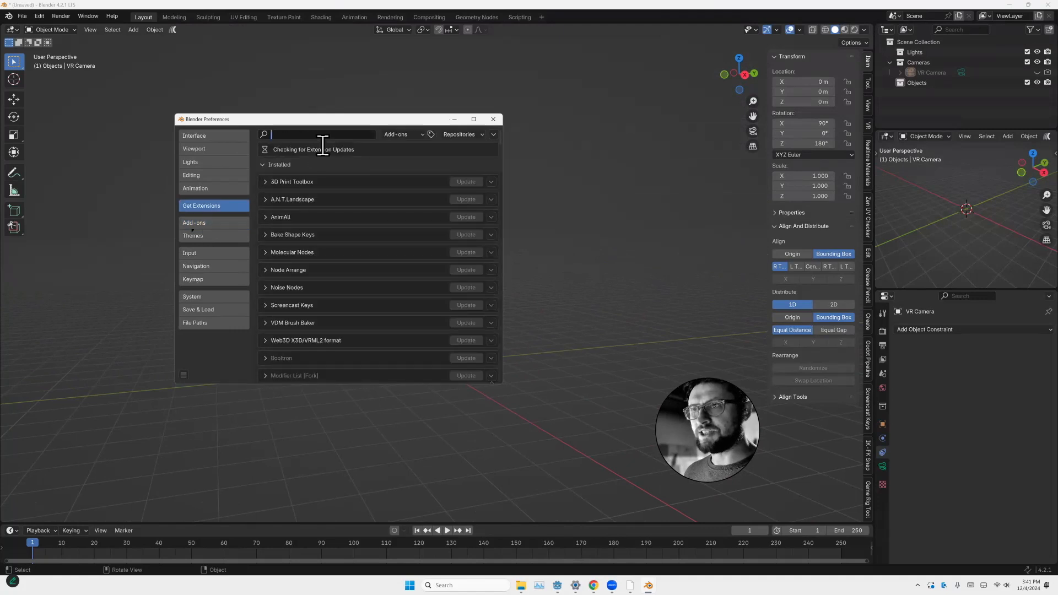
type("bool")
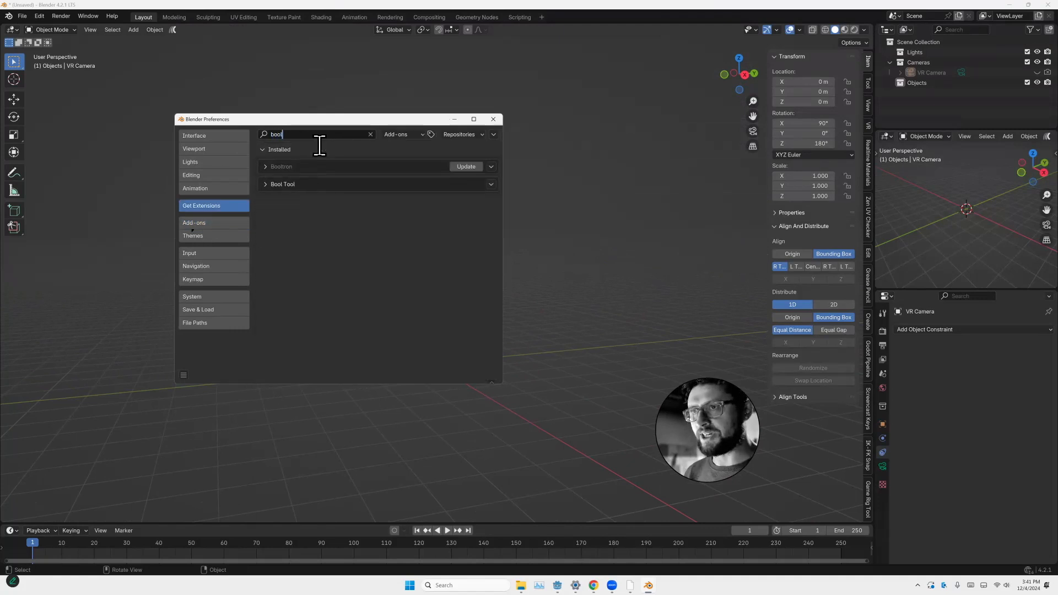
Search the extensions for "cell" and close the preferences
key("ctrl+a")
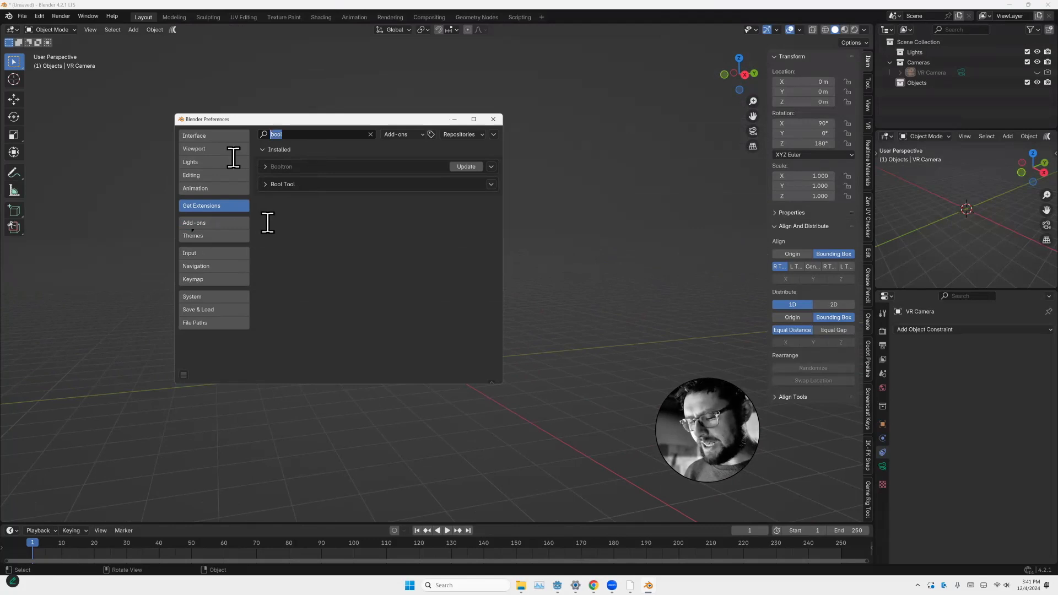
type("cell")
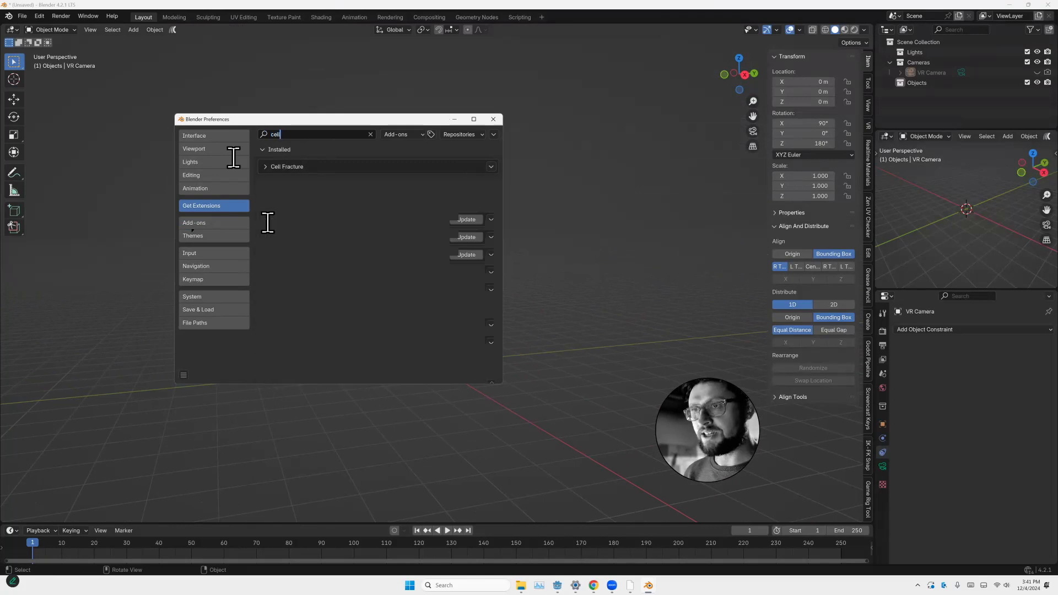
left_click(493, 119)
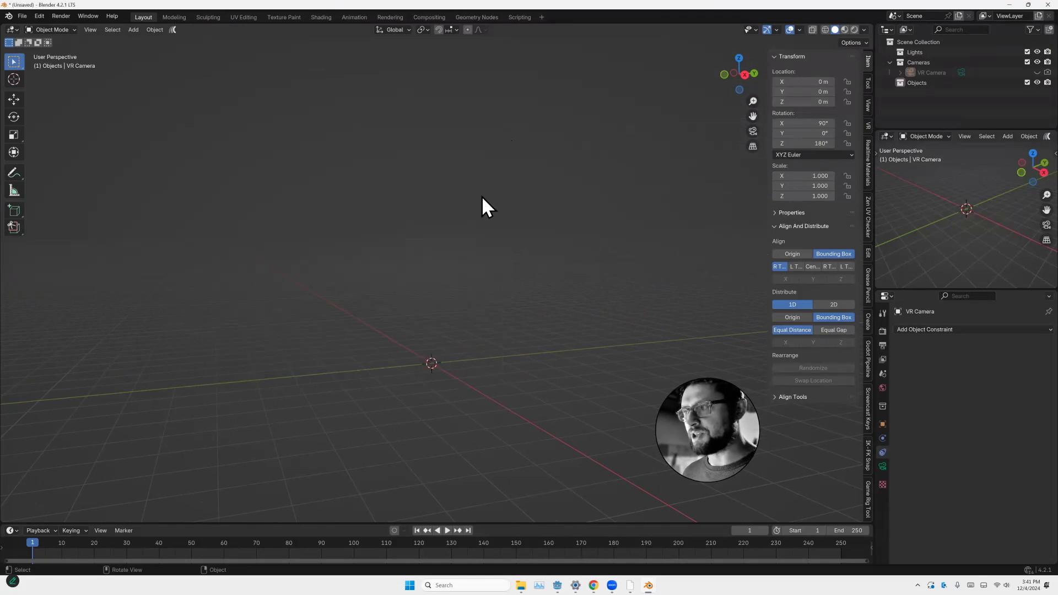
Add a cube mesh at the world origin
middle_click_drag(512, 140, 469, 141)
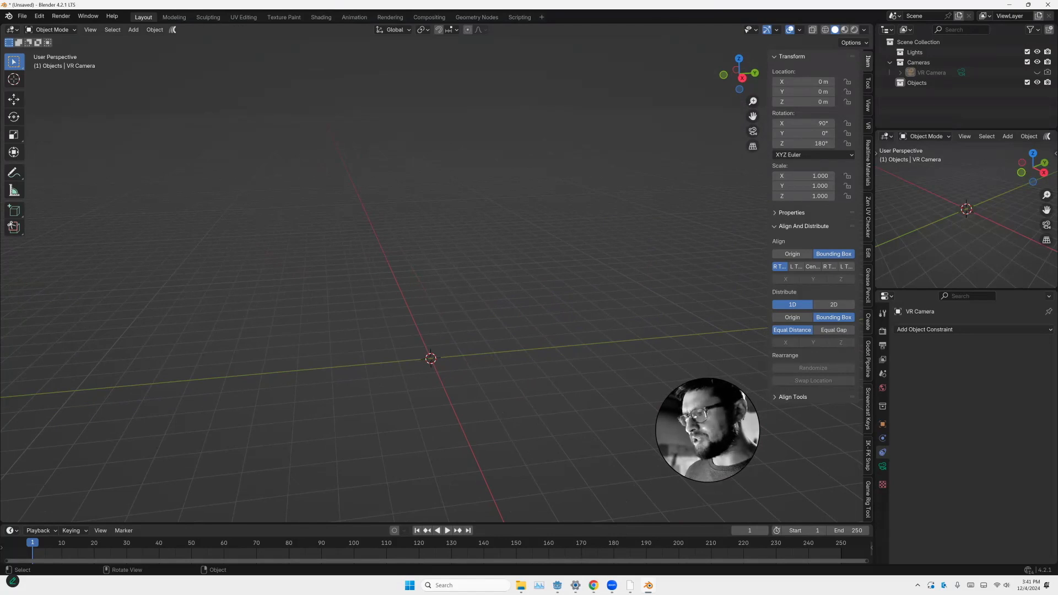
scroll(432, 275, "down", 2)
middle_click_drag(432, 320, 415, 245, "shift")
scroll(431, 276, "up", 4)
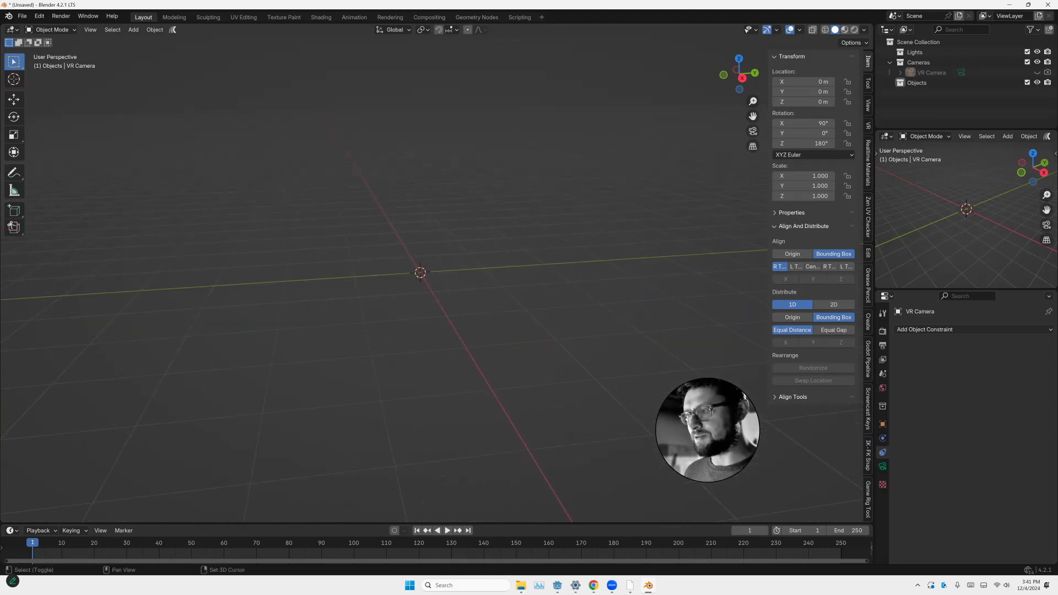
key("shift+a")
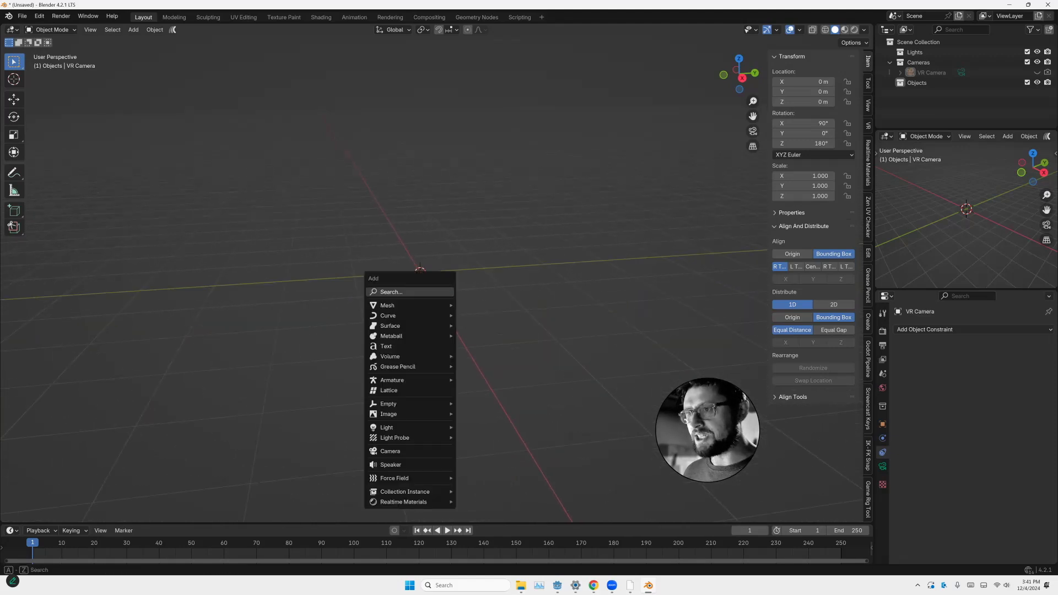
mouse_move(410, 305)
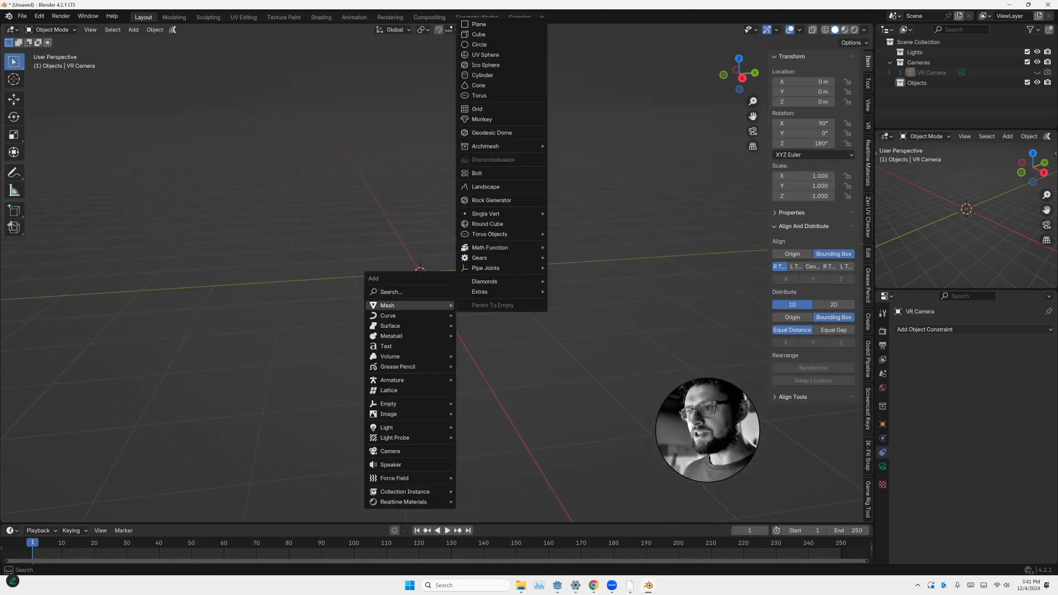
left_click(479, 35)
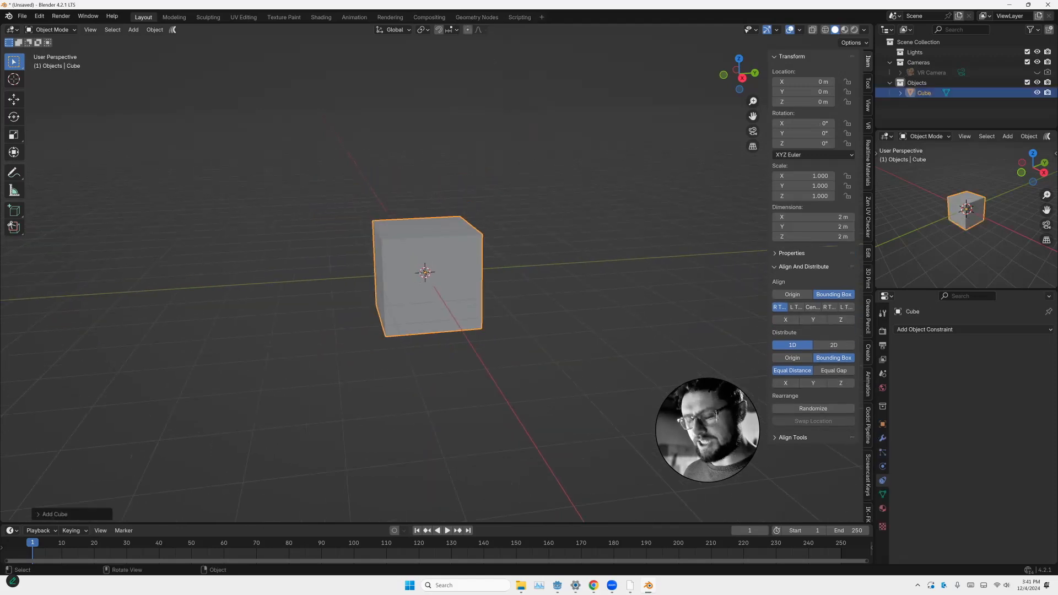
Add a Solidify modifier to the cube
left_click(881, 438)
left_click(909, 329)
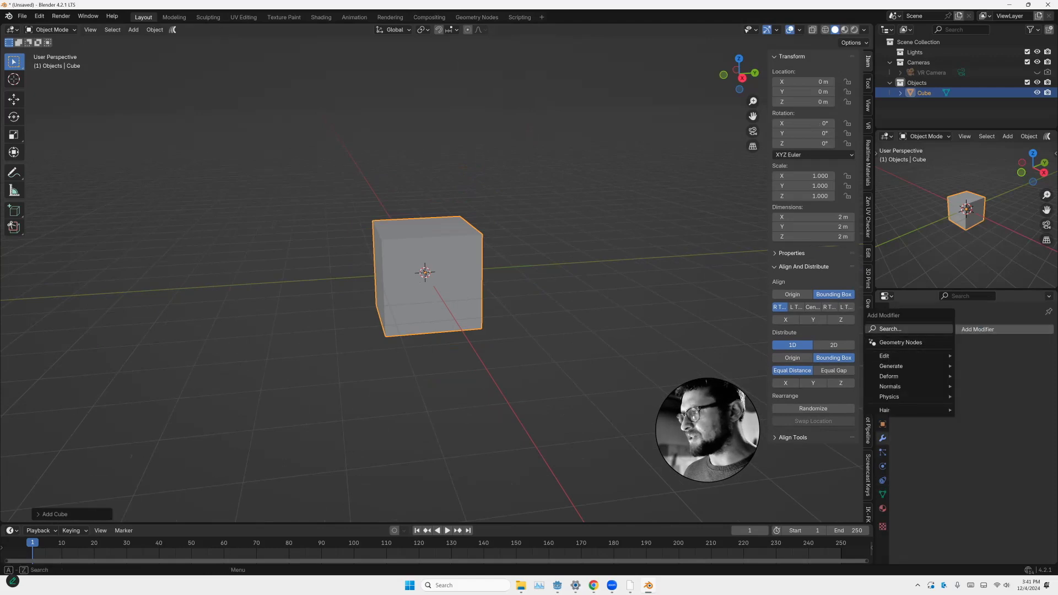
left_click(890, 329)
key("Up")
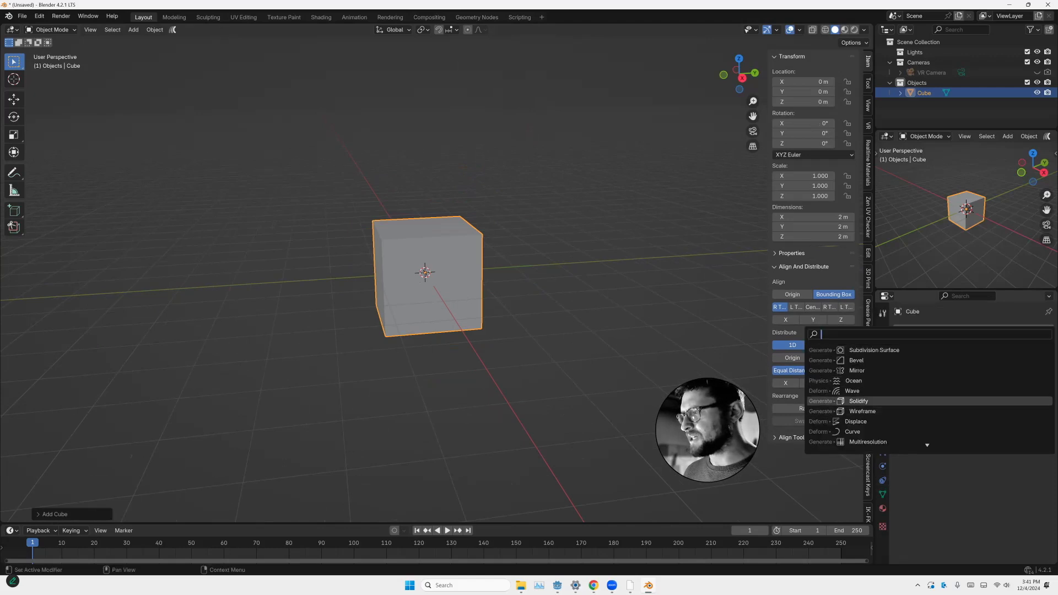
key("Return")
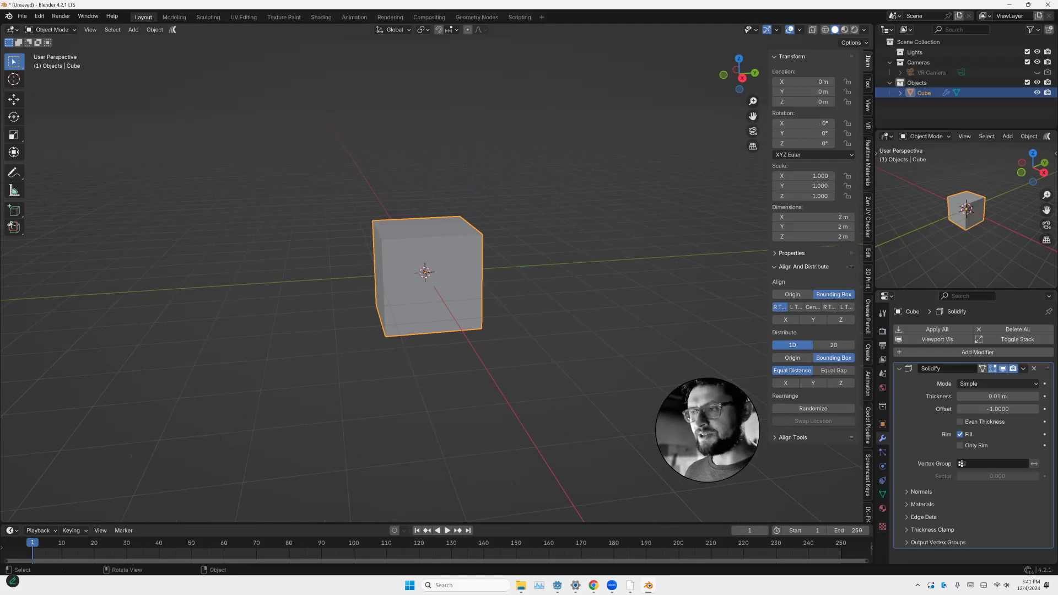
Delete the cube's top and bottom faces in Edit Mode, leaving only the four side walls
key("Tab")
key("3")
left_click(418, 235)
middle_click_drag(418, 235, 402, 138)
left_click(430, 331, "shift")
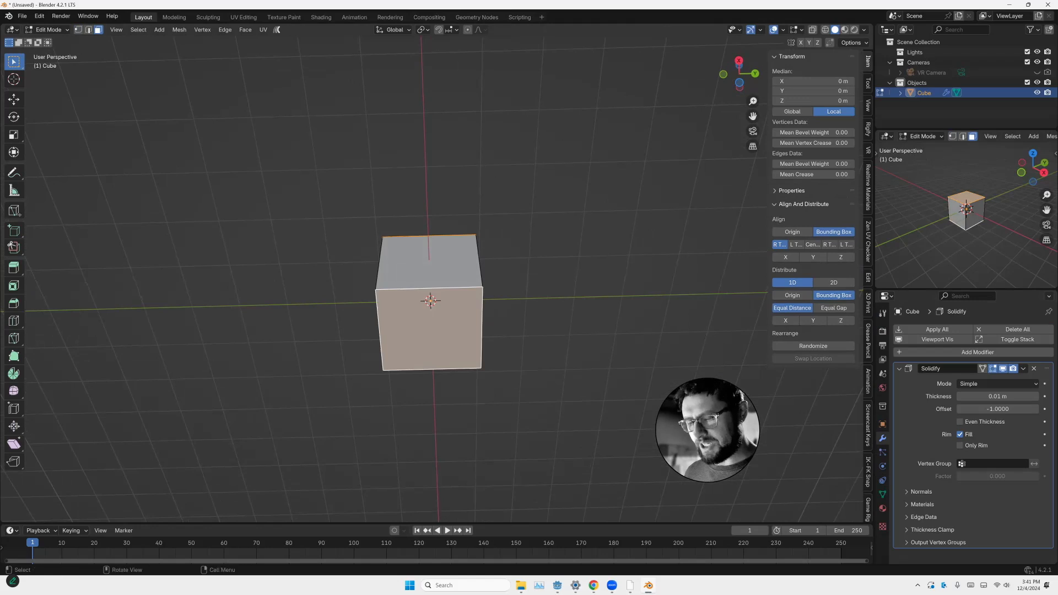
key("x")
left_click(397, 355)
middle_click_drag(408, 331, 402, 430)
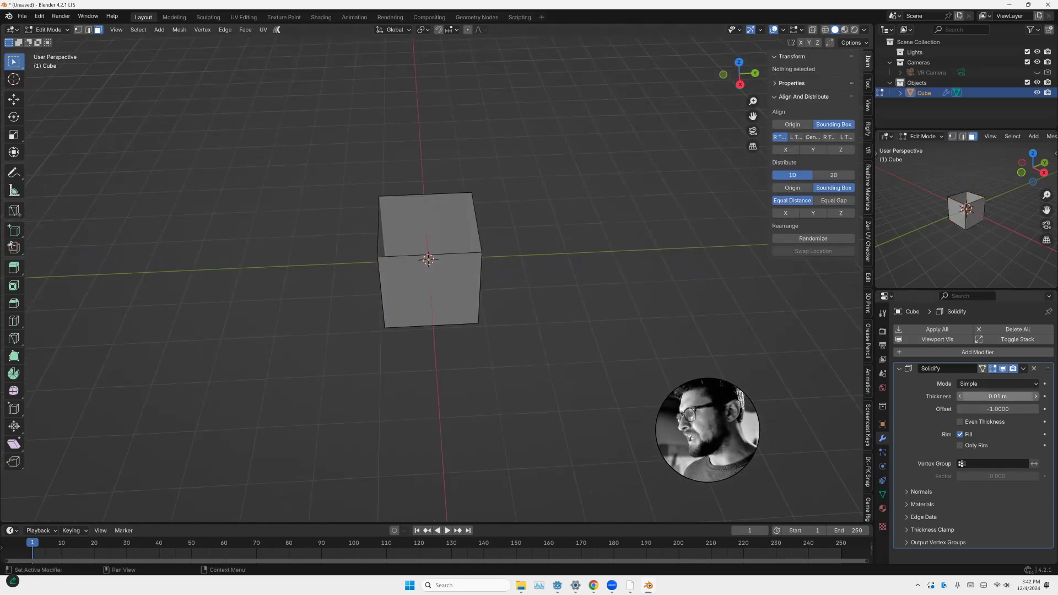
Set the Solidify thickness to 0.14 m and move the whole mesh up 1 m along Z
left_click_drag(998, 397, 1024, 396)
mouse_move(606, 276)
middle_mouse_down()
mouse_move(611, 309)
mouse_move(609, 291)
middle_mouse_up()
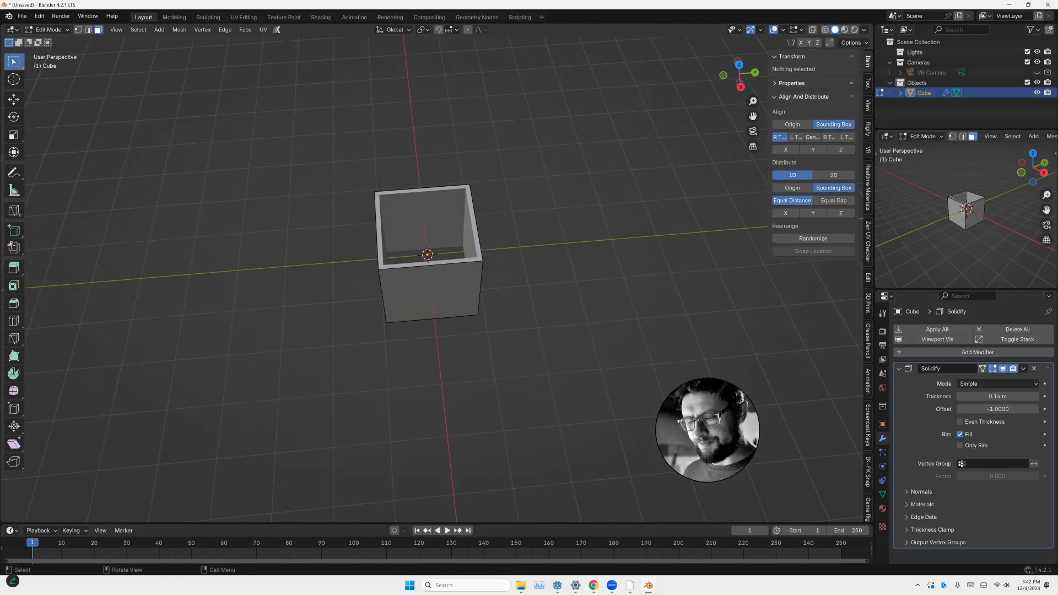
key("a")
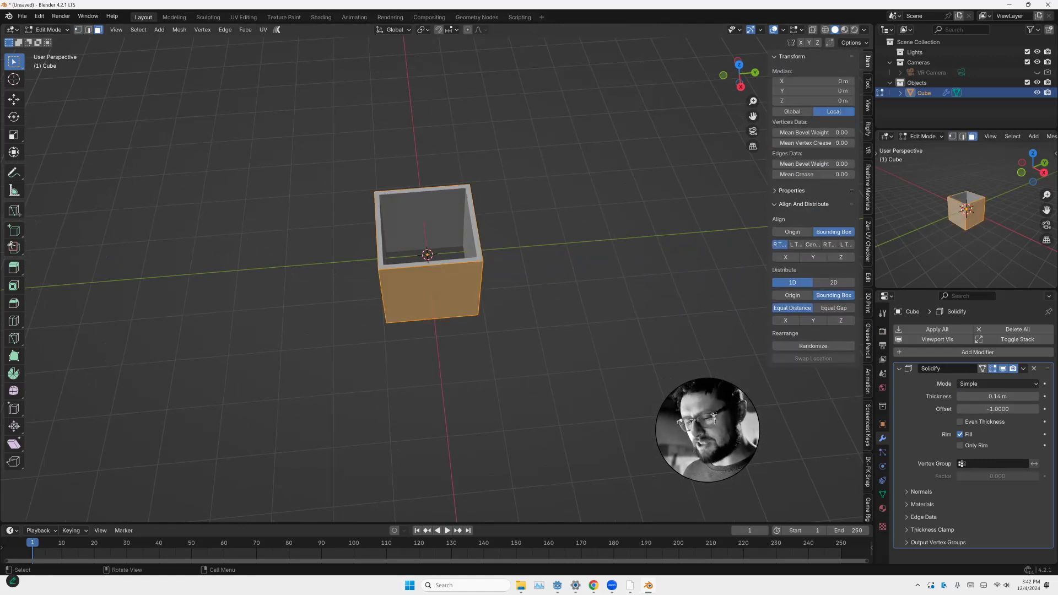
key("g")
key("z")
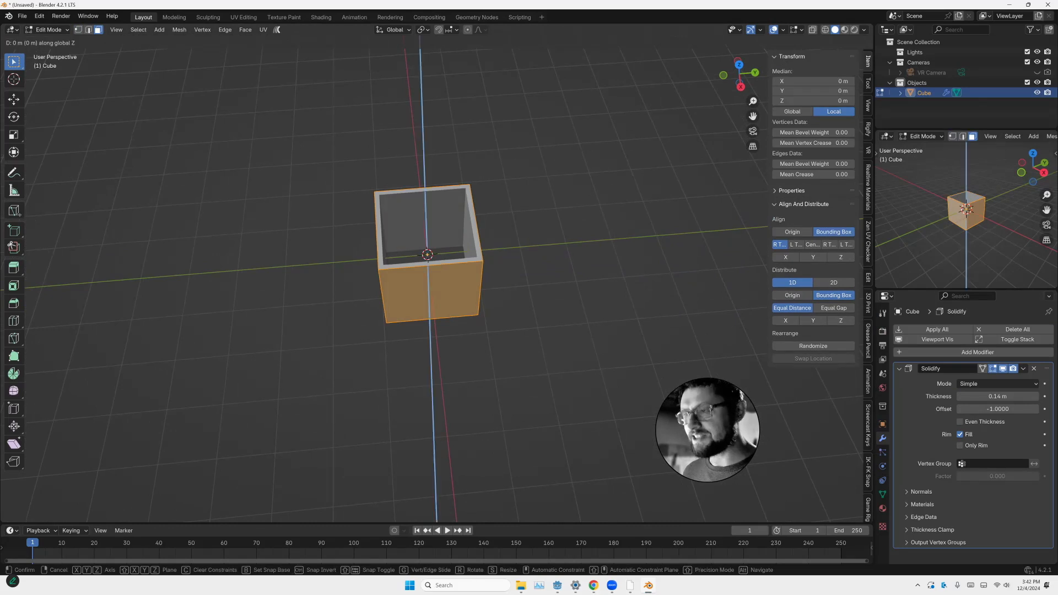
key("1")
key("Return")
Scale the mesh along X and Y only, to about 9.84 m in width and depth
middle_click_drag(608, 291, 584, 283)
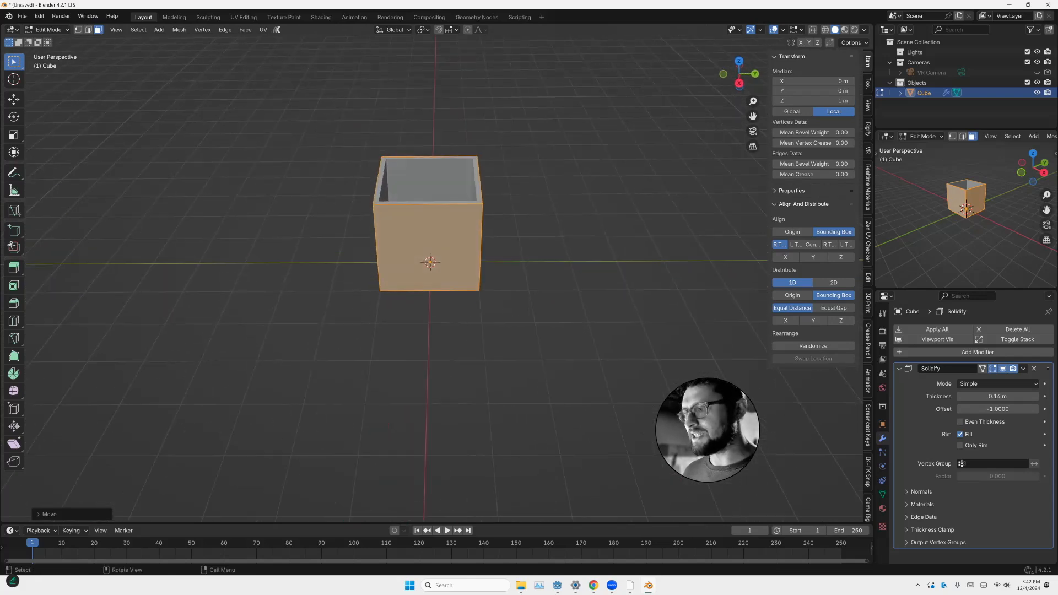
key("s")
key("shift+z")
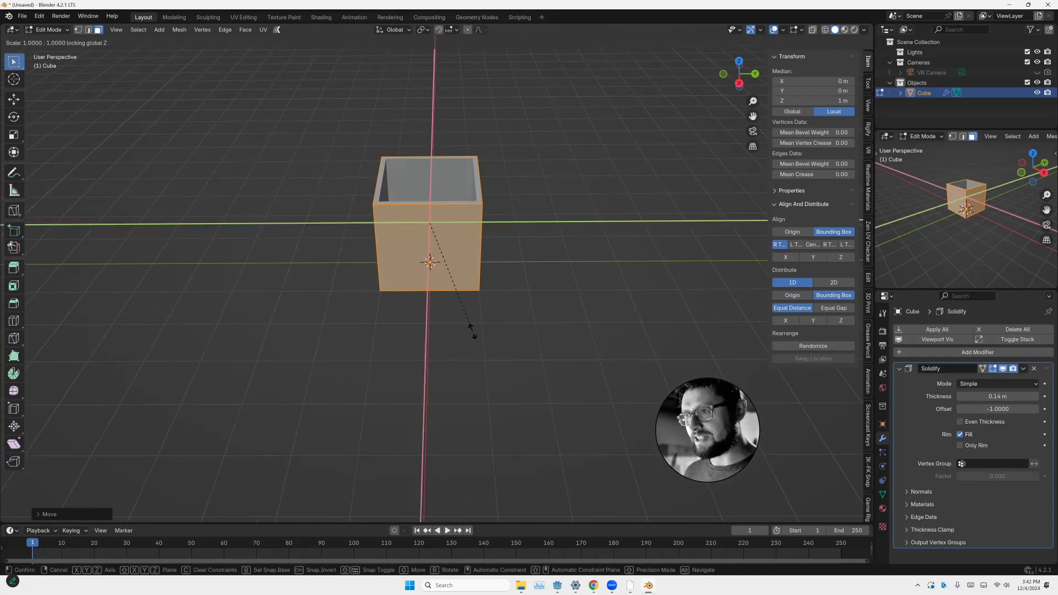
left_click(26, 70)
middle_click_drag(417, 234, 441, 237)
scroll(421, 283, "down", 5)
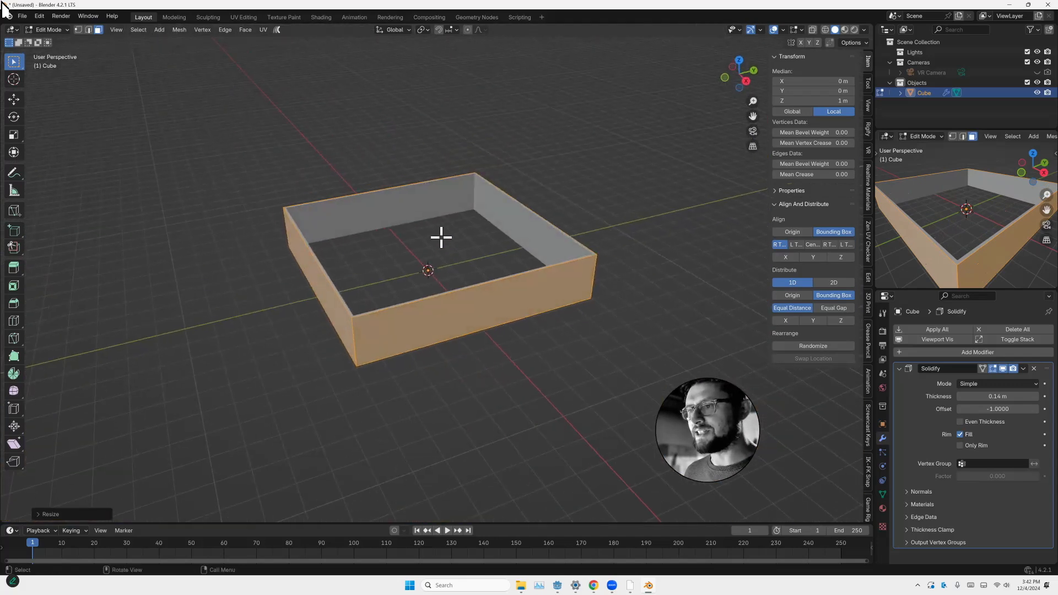
scroll(441, 237, "up", 1)
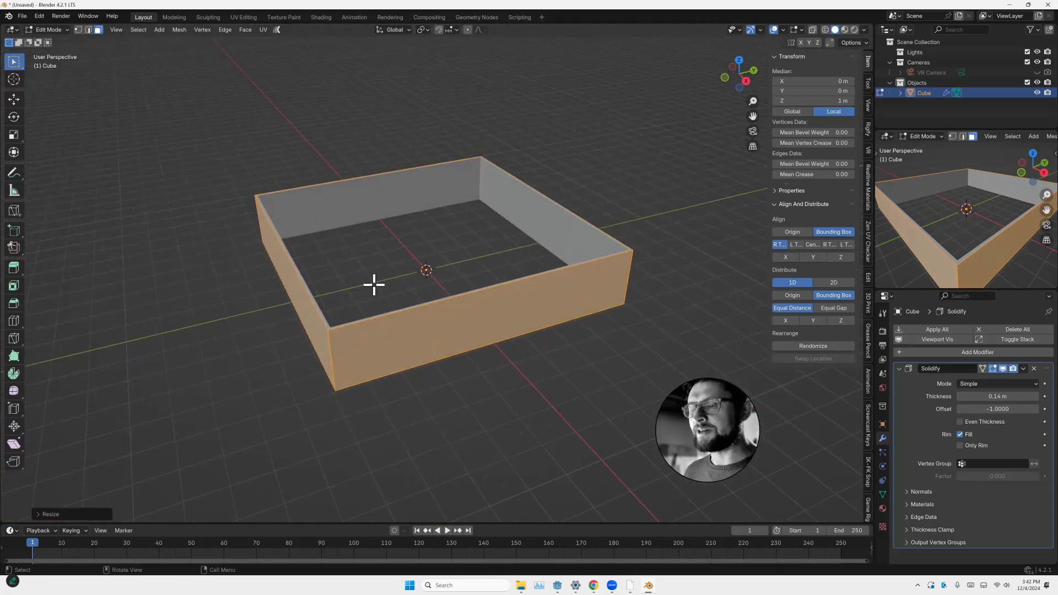
Select the walls' upper edge loop and raise it along Z to a height of about 3.8 m
key("2")
left_click(479, 291)
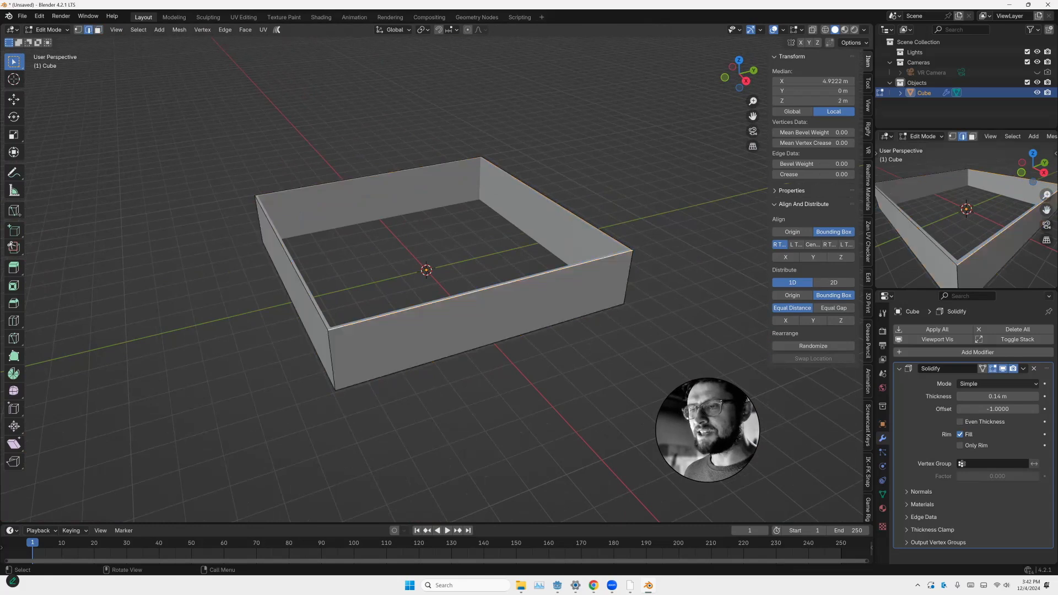
left_click(307, 285, "alt")
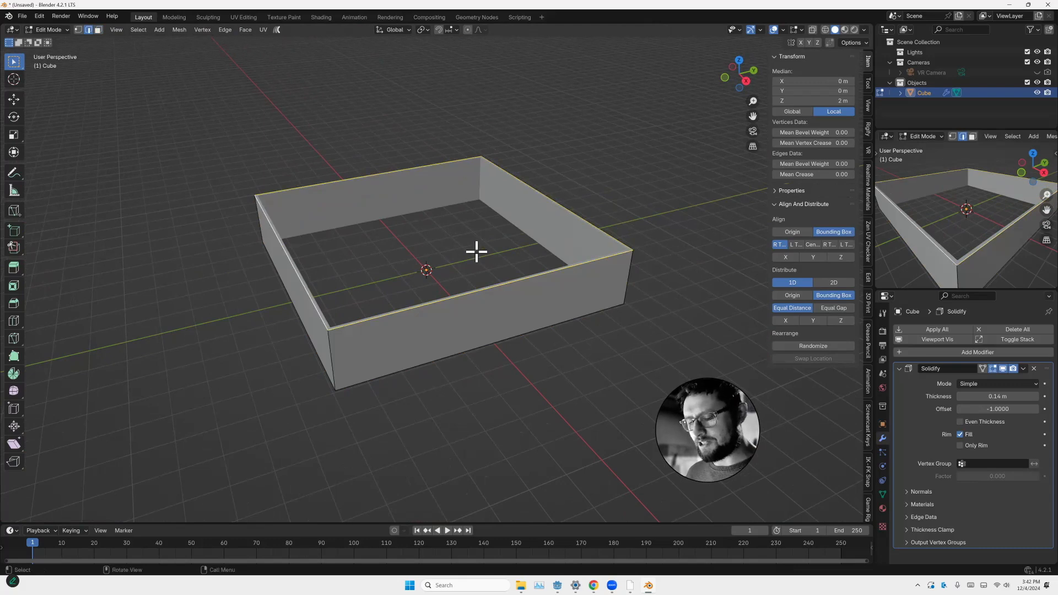
key("g")
key("z")
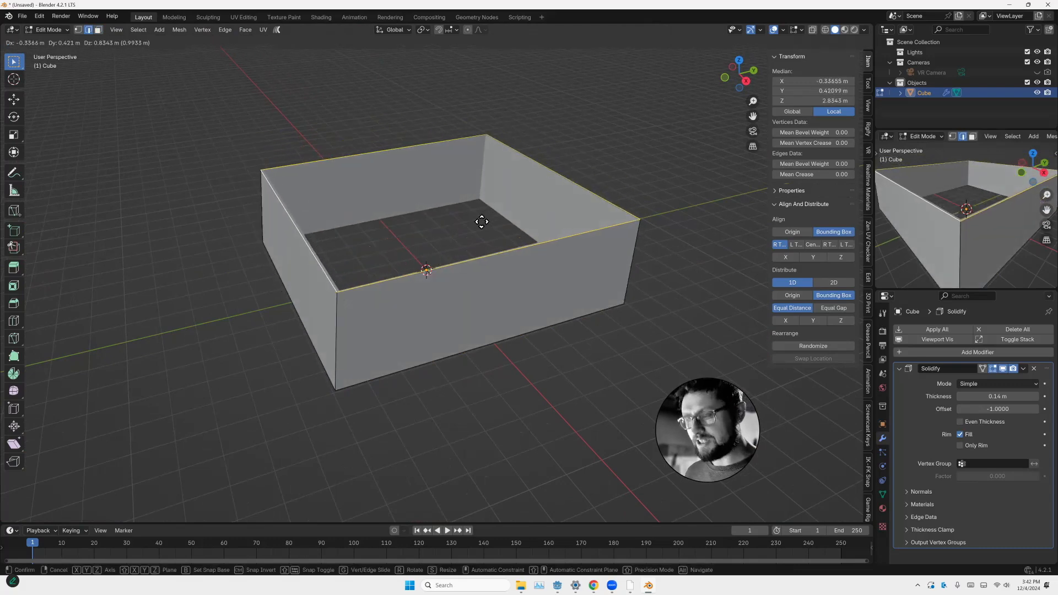
left_click(472, 196)
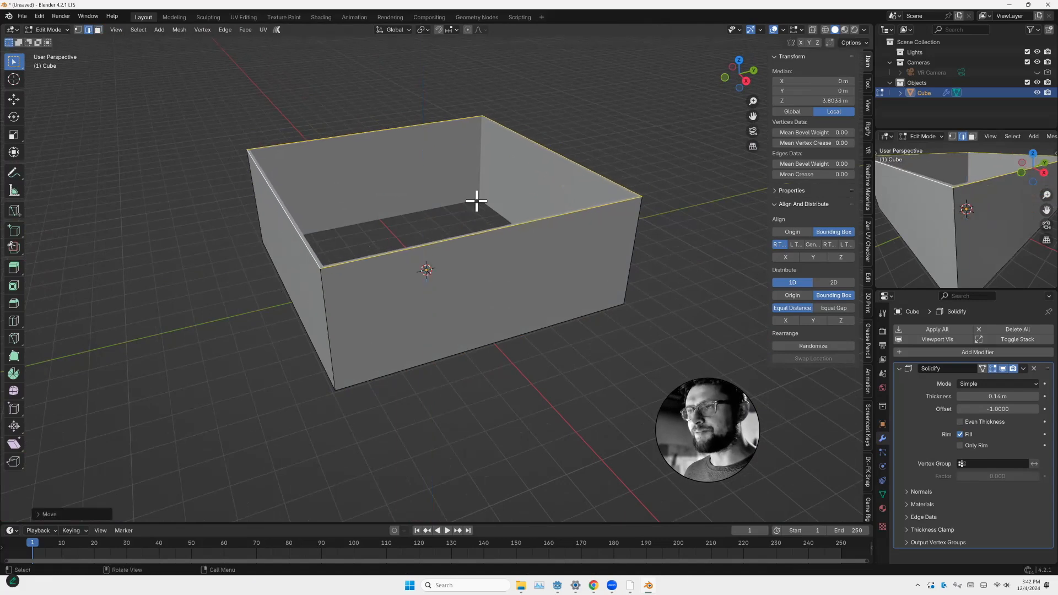
Bevel the vertical edge at the negative X, negative Y corner into a wide single-segment chamfer
key("ctrl+z")
key("ctrl+z")
middle_click_drag(231, 278, 261, 285)
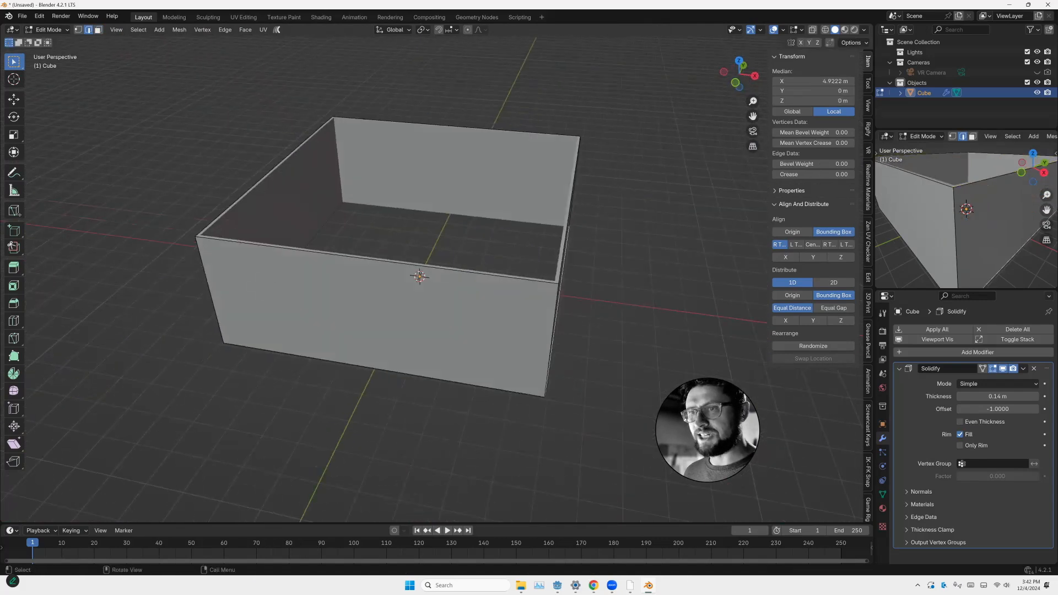
key("ctrl+z")
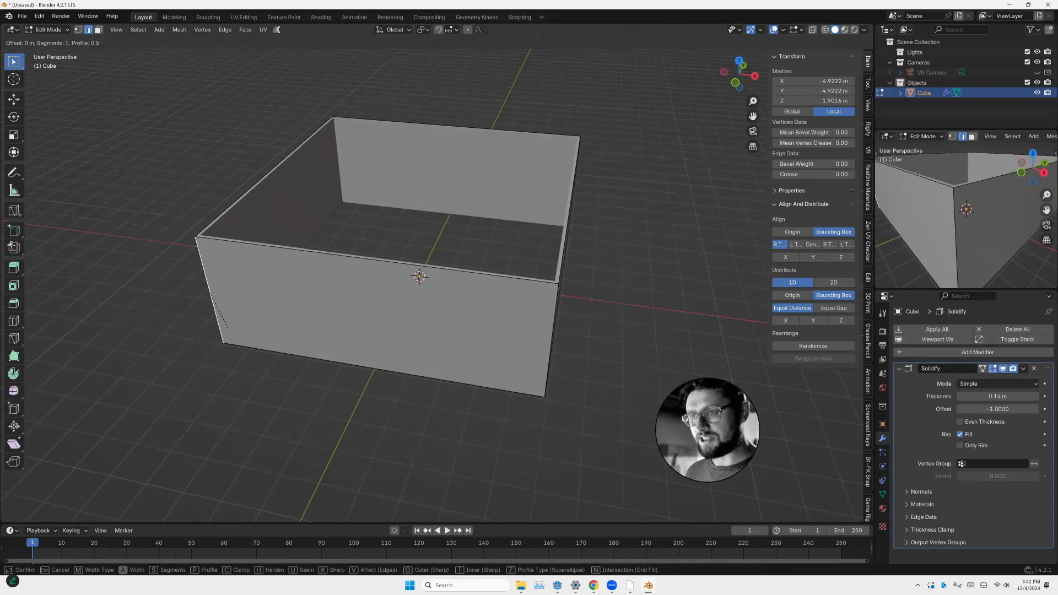
key("ctrl+b")
key("Return")
middle_click_drag(419, 331, 458, 318)
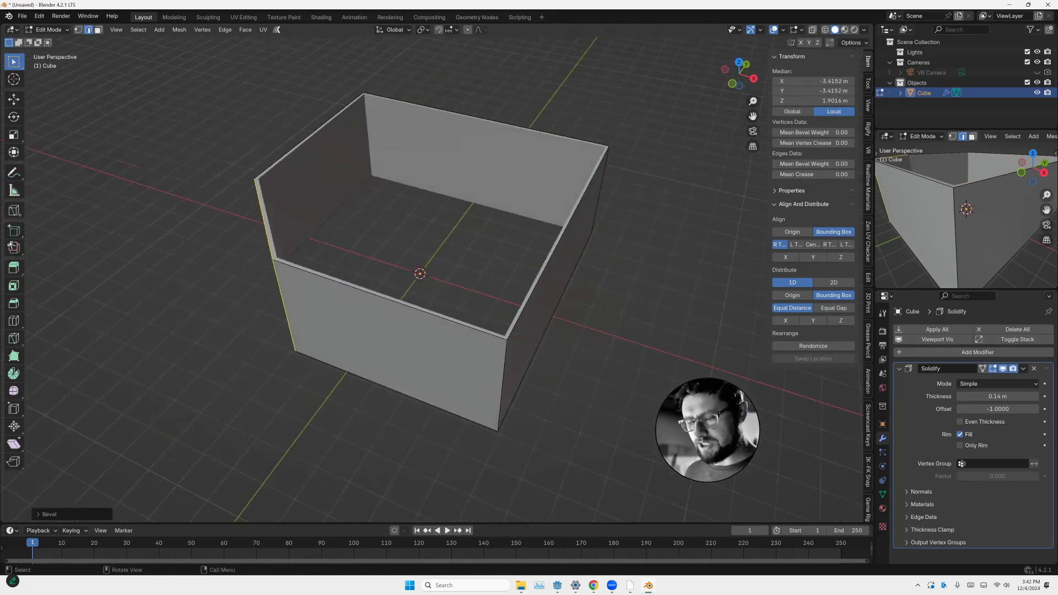
Apply the Solidify modifier to the wall object in Object Mode and deselect the object
middle_click_drag(477, 189, 395, 266)
key("Tab")
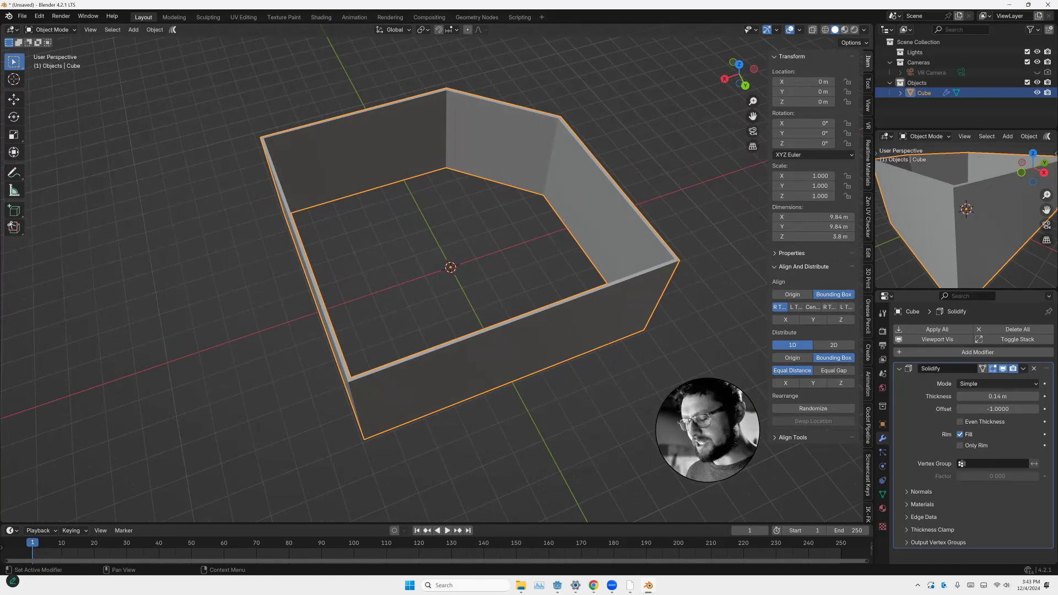
key("ctrl+a")
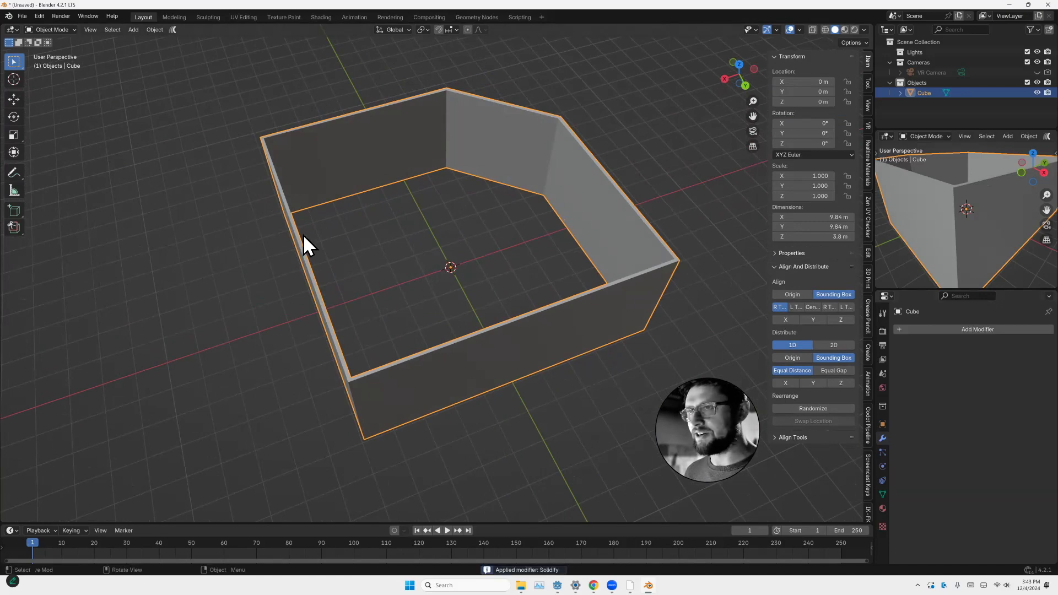
key("Tab")
key("Tab")
left_click(370, 265)
middle_click_drag(370, 264, 460, 239)
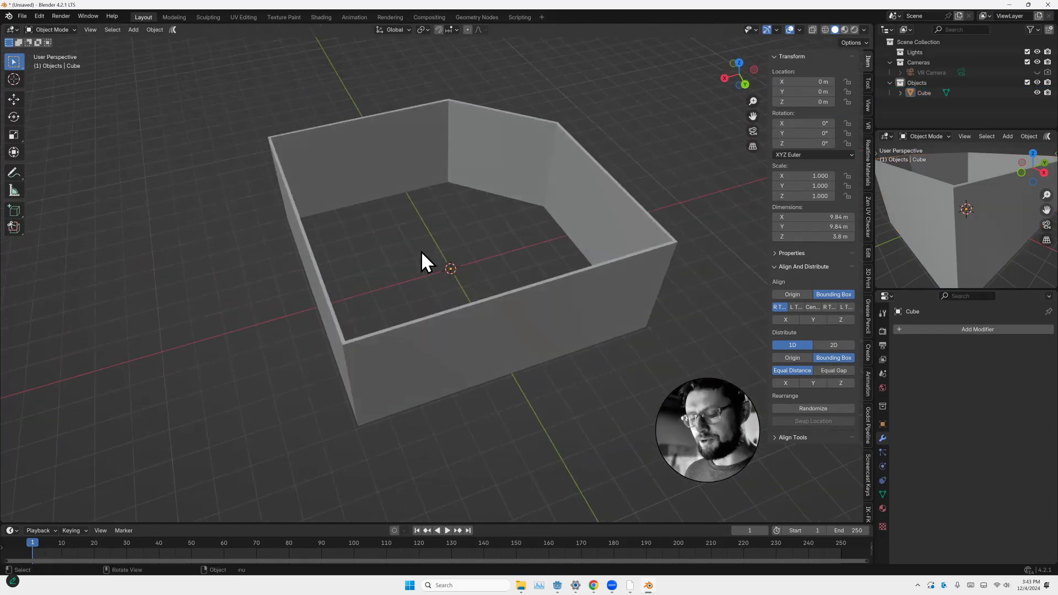
Add a new mesh cube at the centre of the room and isolate it in local view
middle_click_drag(421, 250, 430, 253)
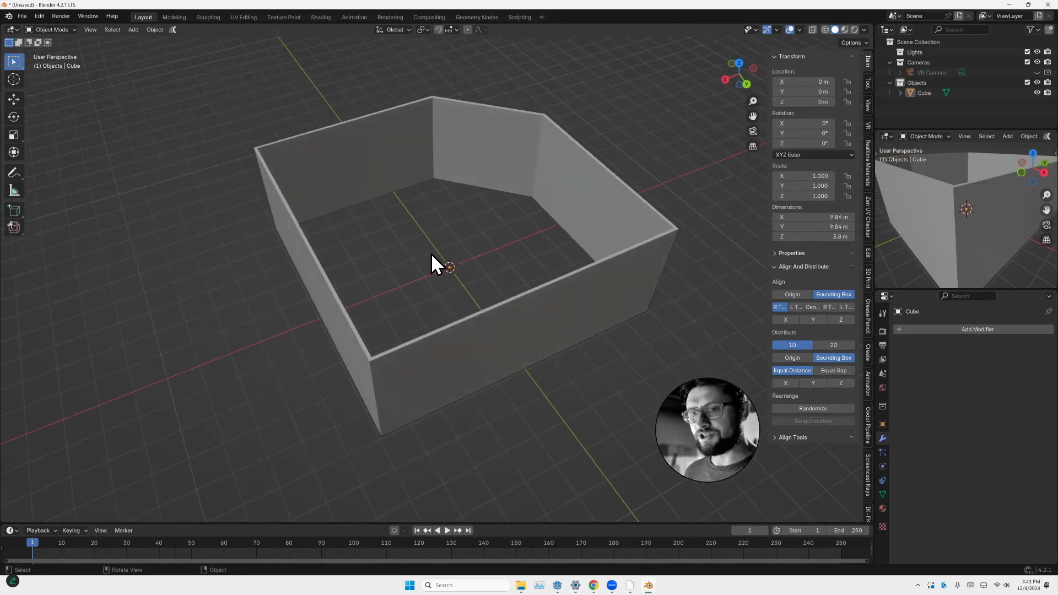
key("shift+a")
mouse_move(431, 253)
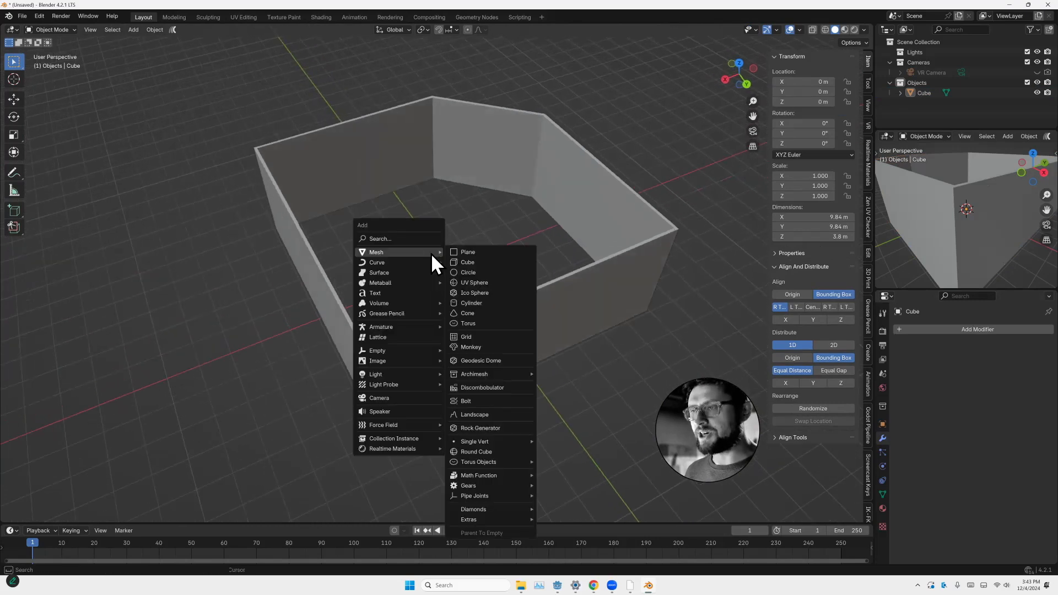
left_click(466, 263)
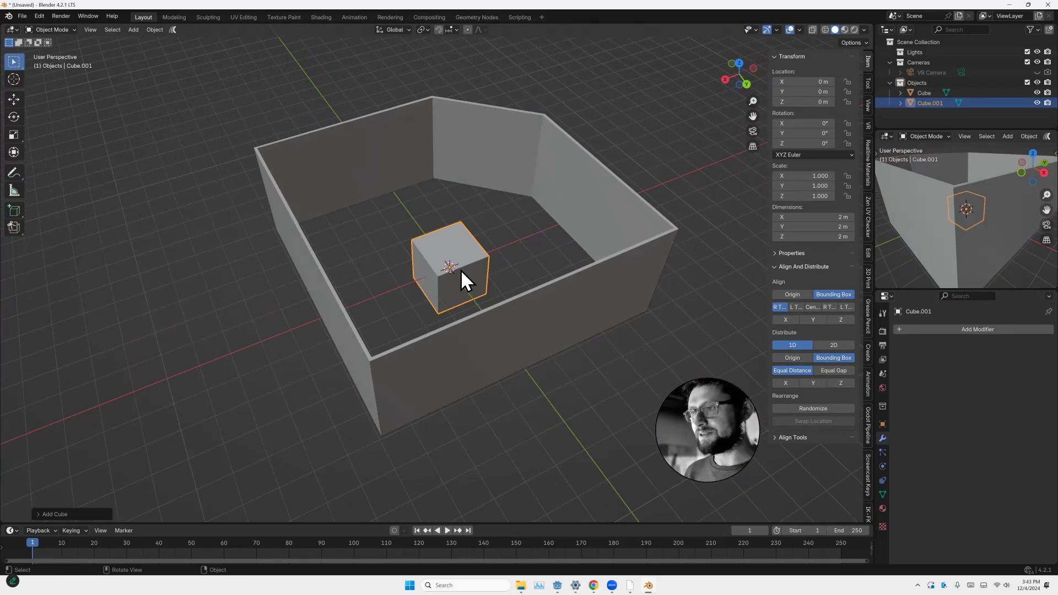
key("KP_Divide")
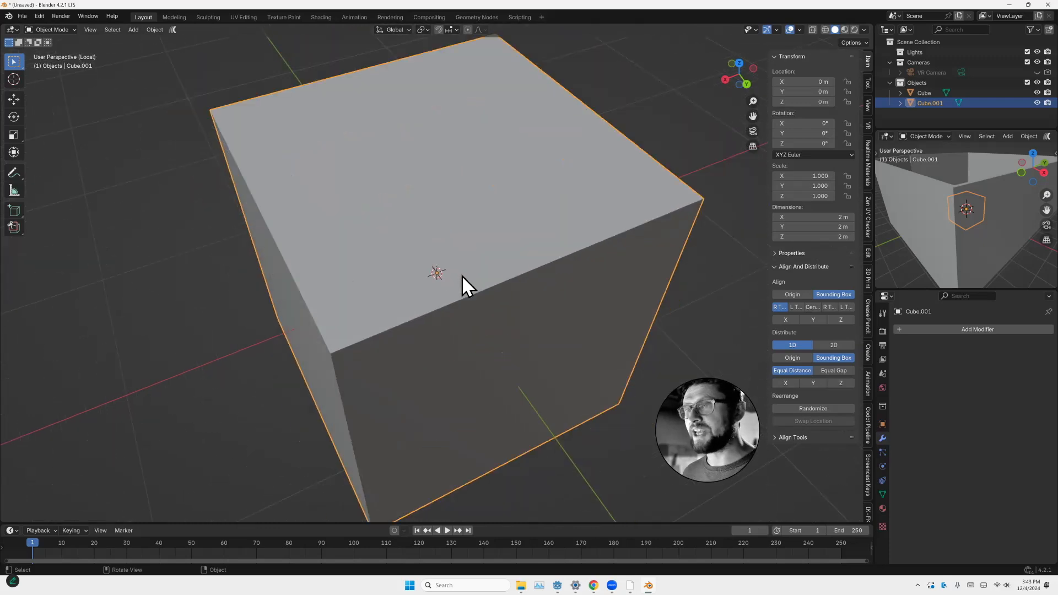
middle_click_drag(459, 273, 459, 236)
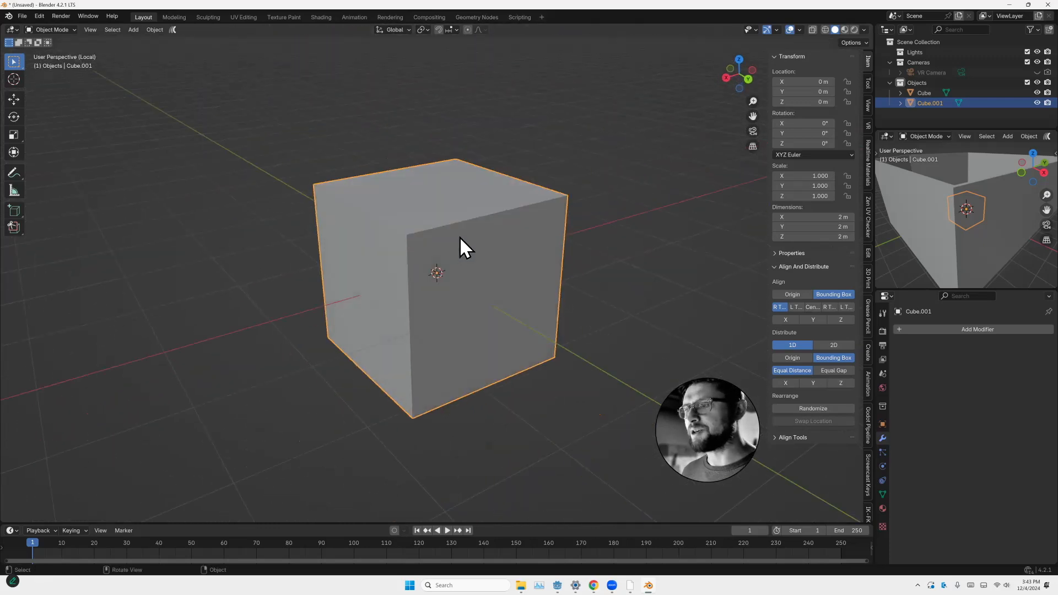
Triangulate all faces of the new cube in Edit Mode with face selection active
key("Tab")
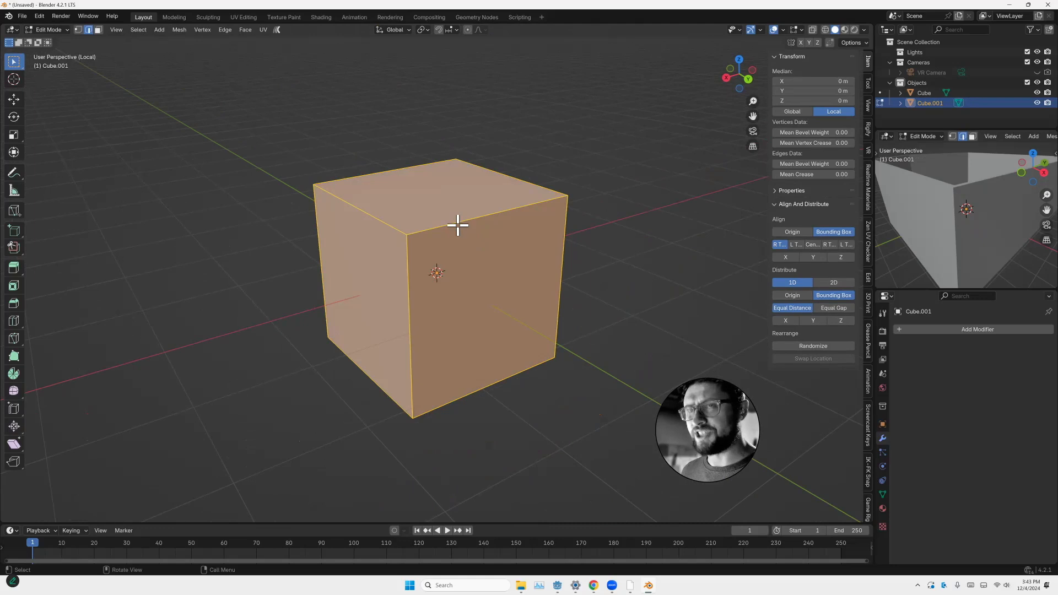
key("3")
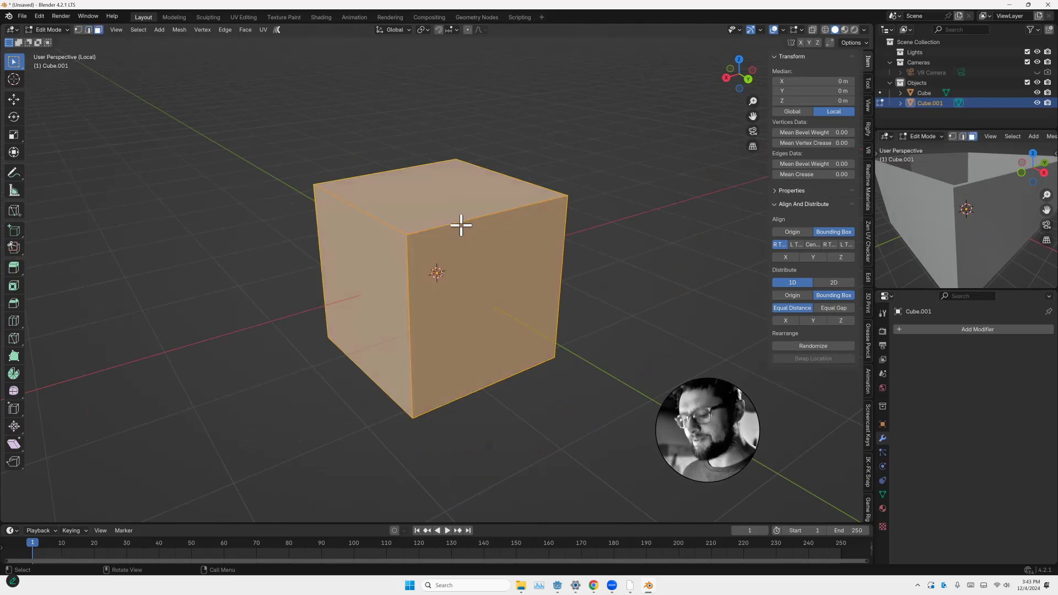
key("F3")
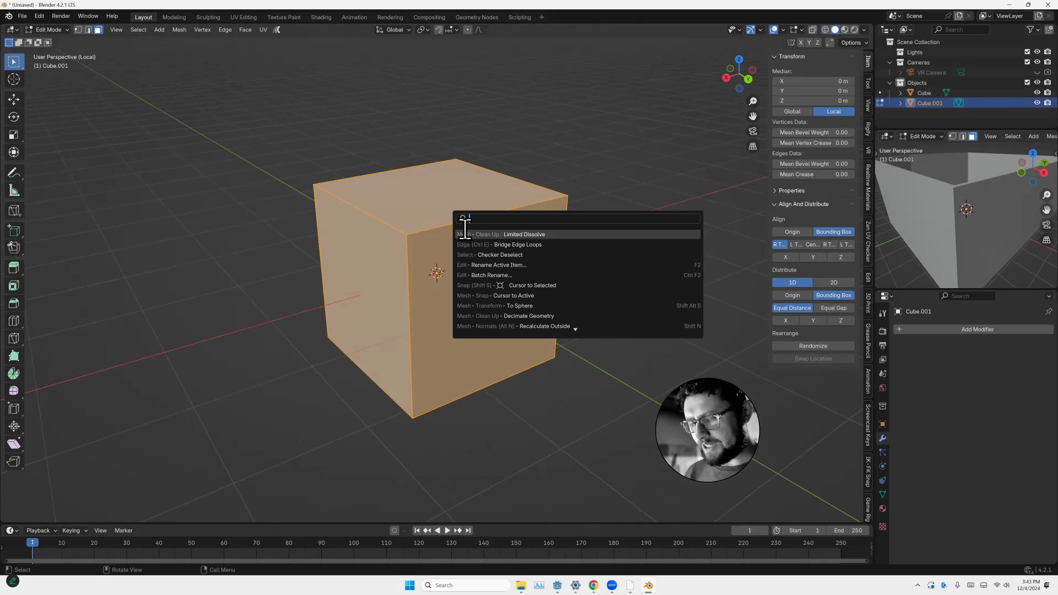
type("tri")
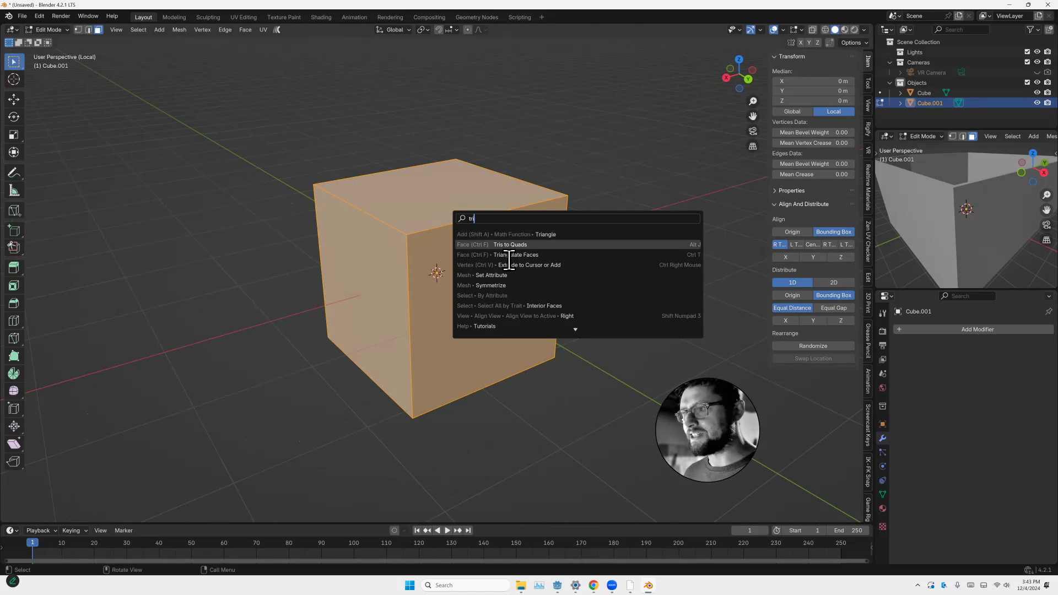
key("Return")
Subdivide the triangulated cube with 3 cuts and a smoothness of 1.000
middle_click_drag(392, 248, 351, 253)
right_click(396, 272)
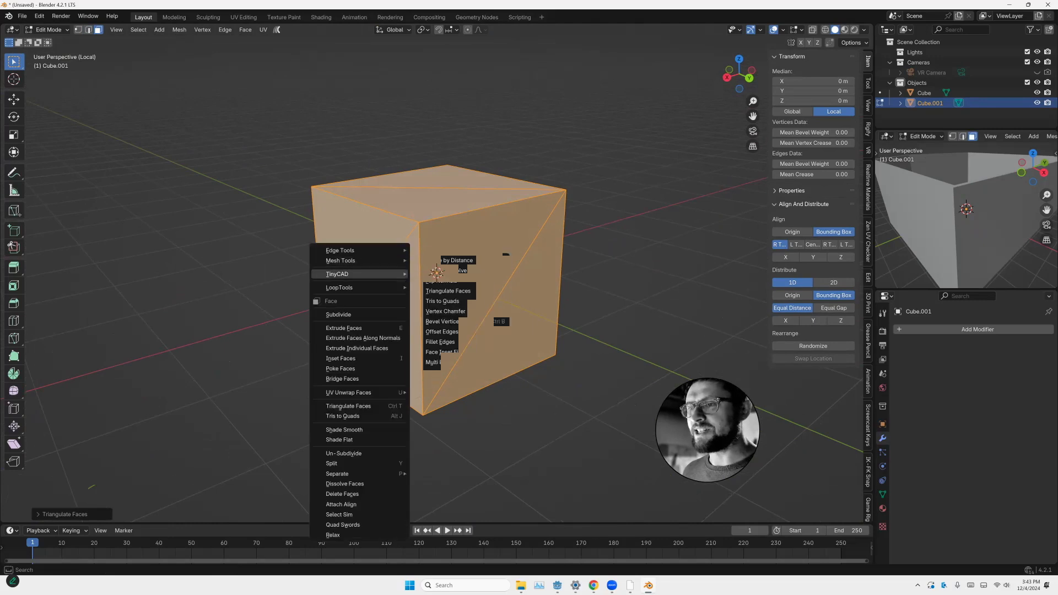
left_click(338, 314)
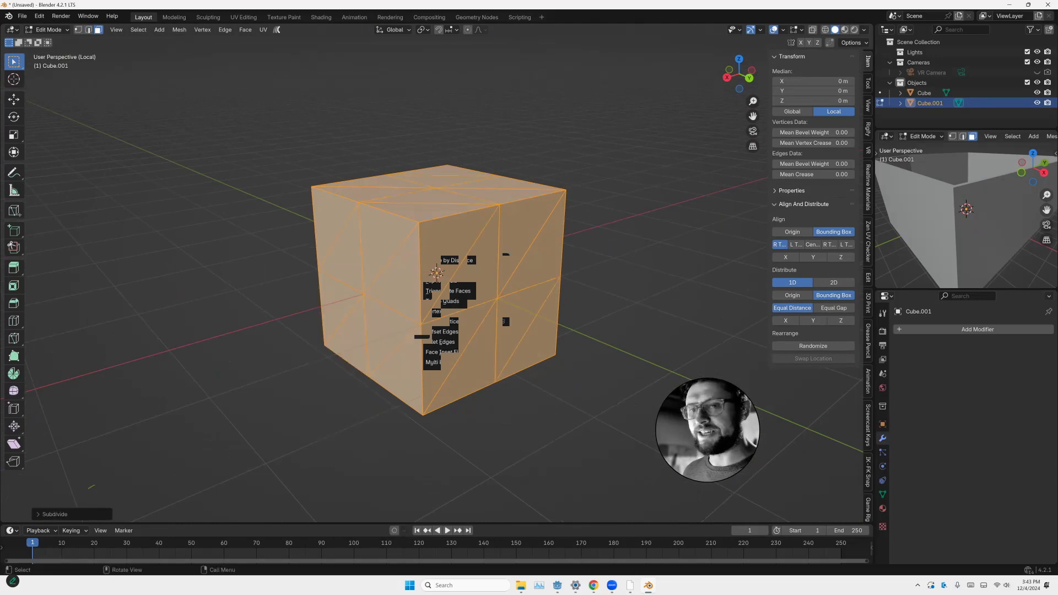
left_click(54, 514)
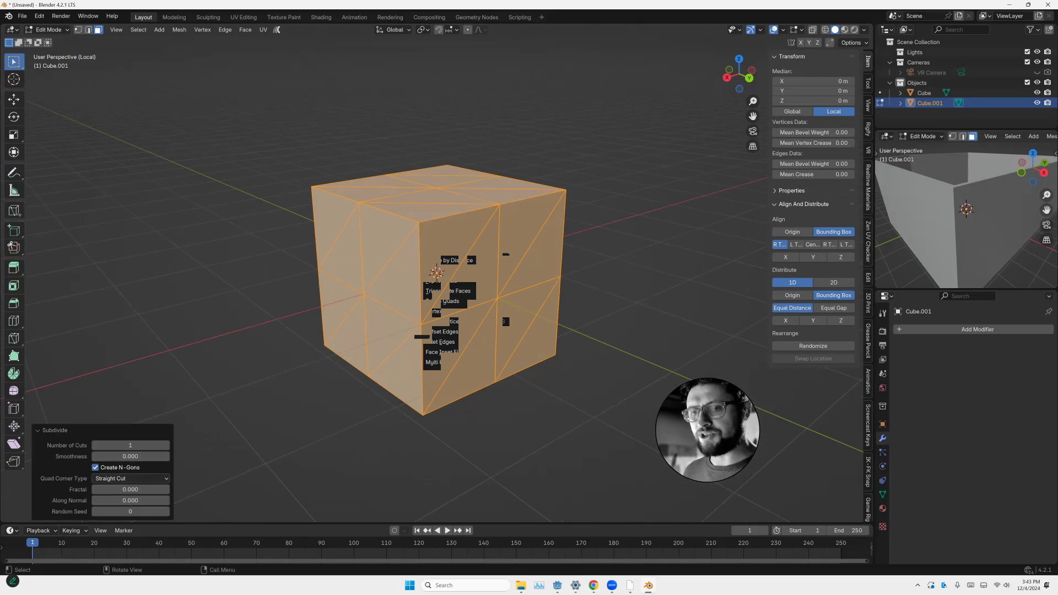
left_click_drag(131, 456, 266, 456)
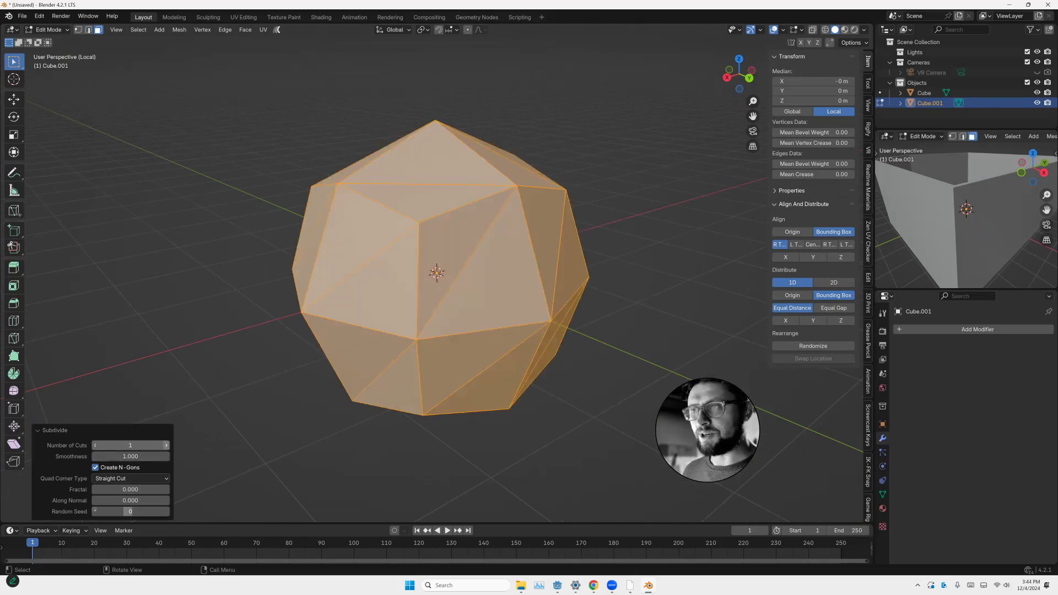
left_click(166, 445)
left_click(166, 445)
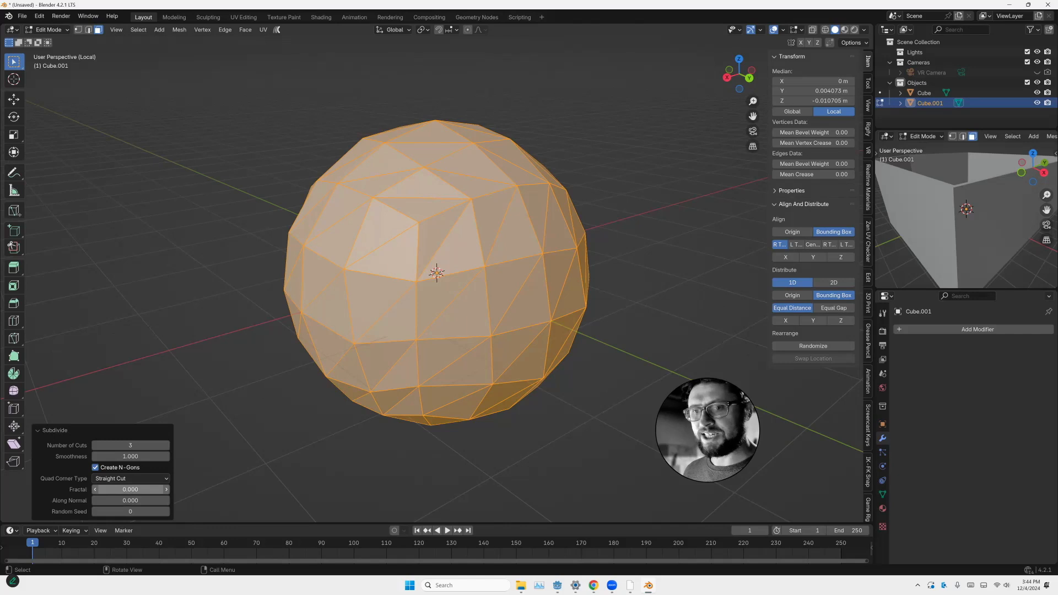
Raise the subdivision's Fractal value until the mesh is a jagged rock about 3.6 m across, and return to the full scene in Object Mode
left_click_drag(131, 489, 292, 489)
middle_click_drag(353, 330, 374, 329)
key("Tab")
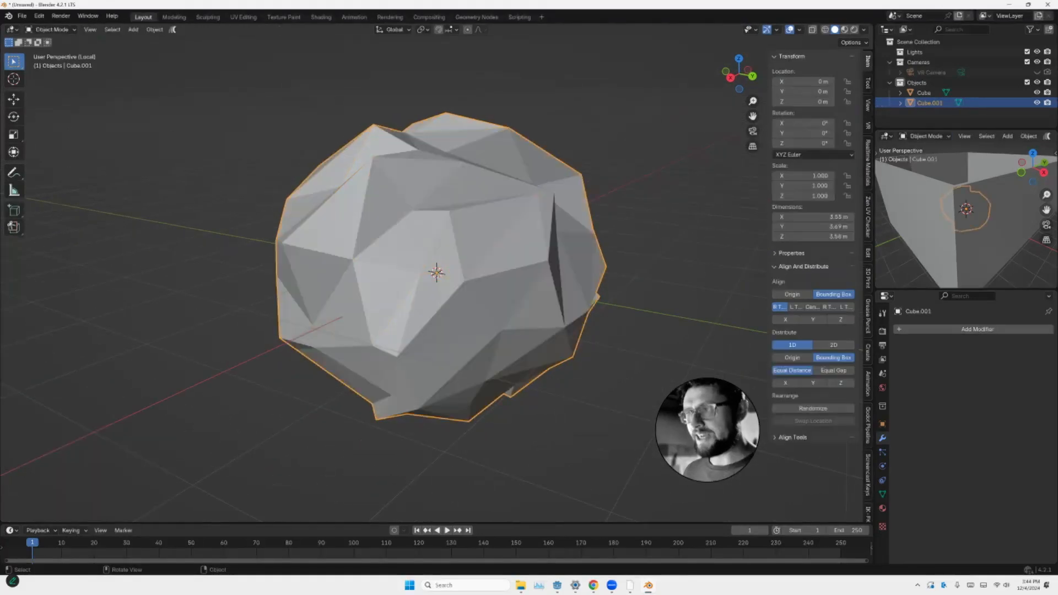
scroll(436, 272, "down", 5)
key("KP_Divide")
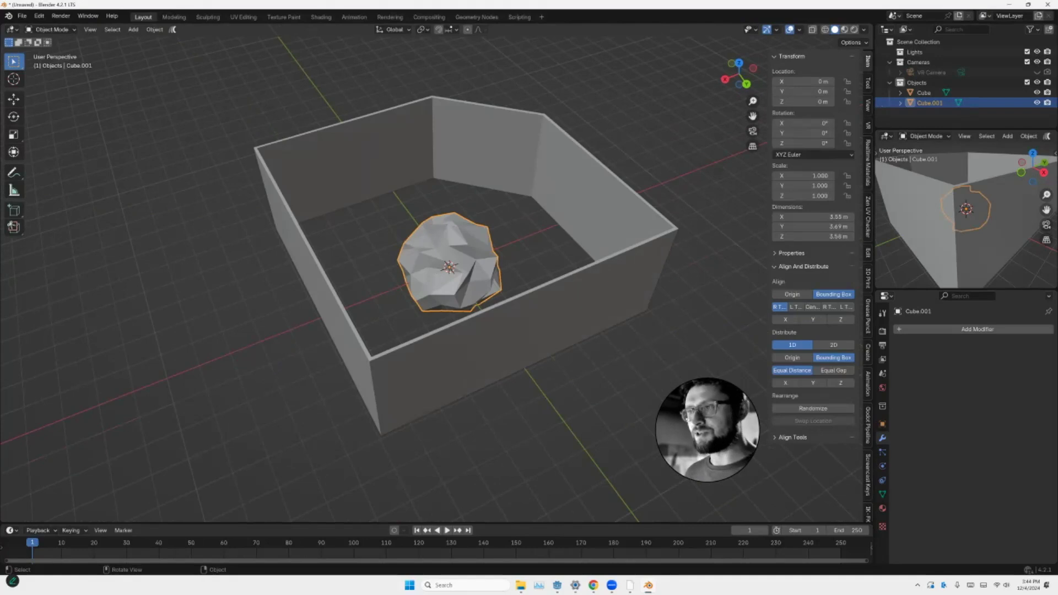
Move the rock along X by about 4.98 m so that it intersects the positive X wall
middle_click_drag(463, 259, 487, 277)
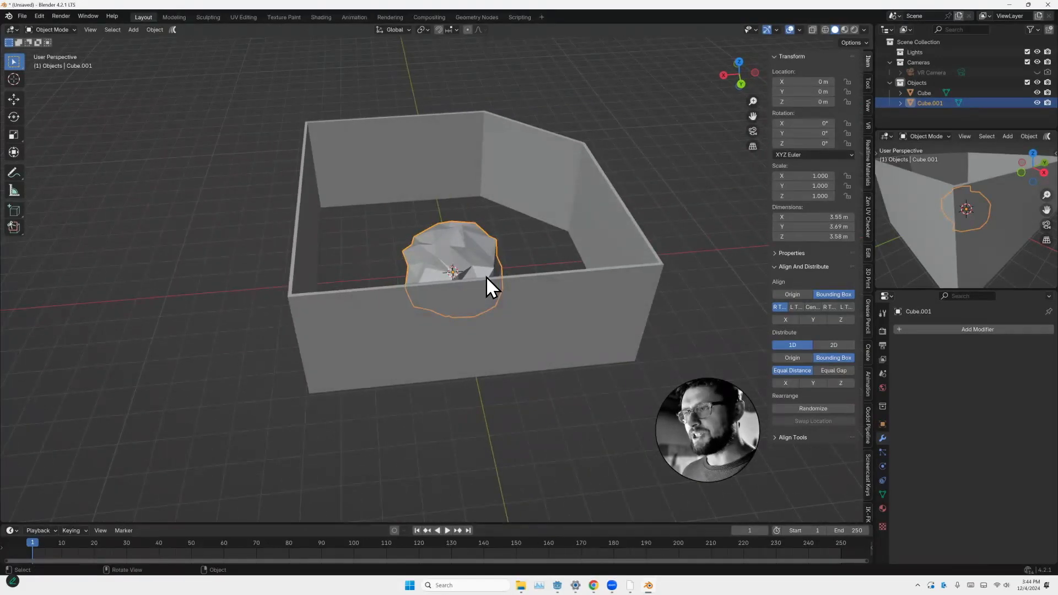
key("g")
key("x")
left_click(353, 287)
middle_click_drag(353, 287, 479, 260)
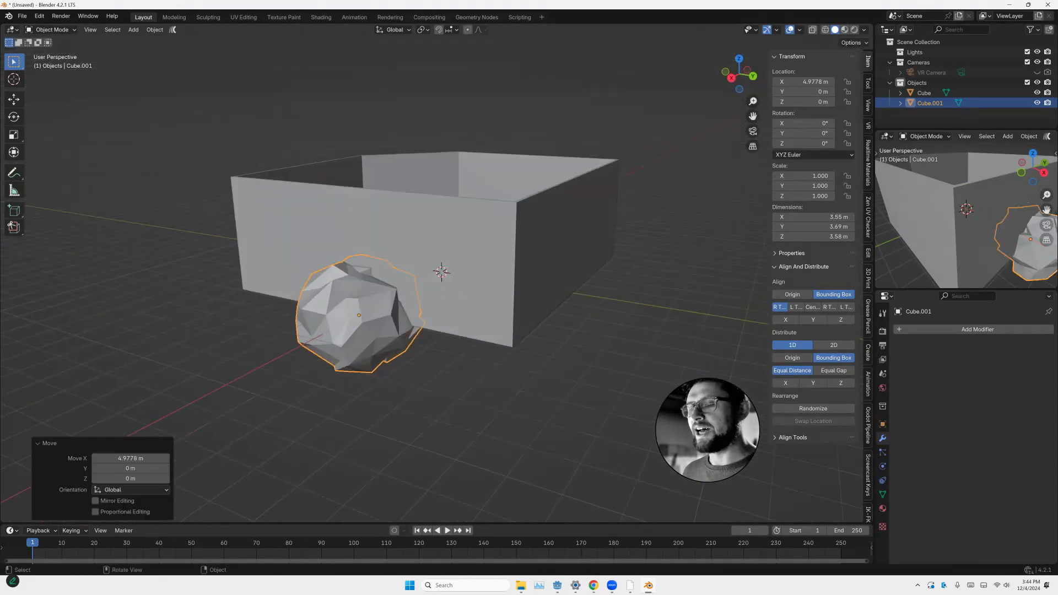
Select the rock and the walls with the walls active, and cut the rock out using Bool Tool's Brush Boolean Difference
key("alt+a")
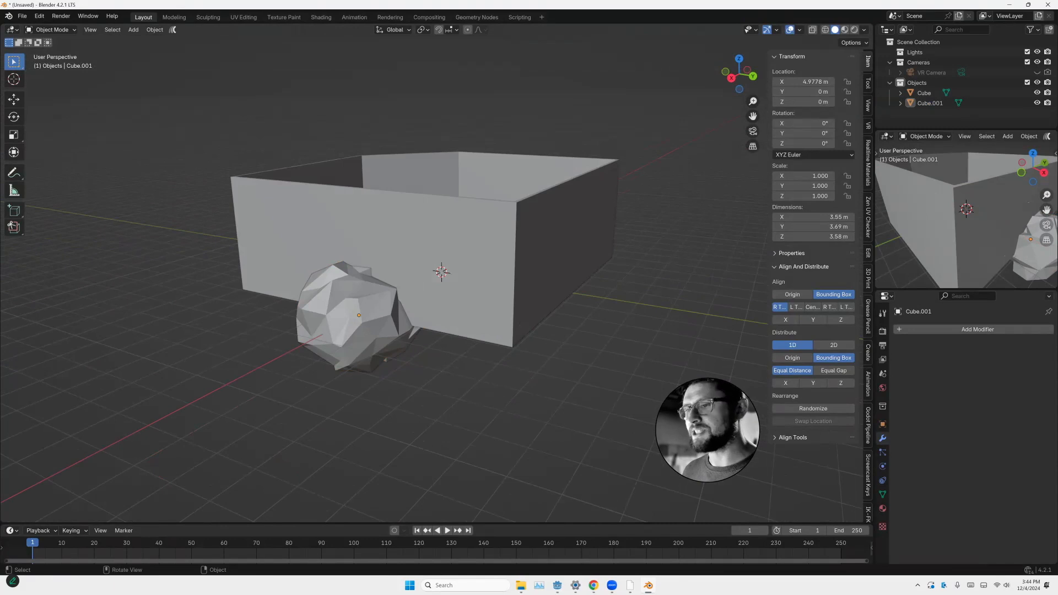
left_click(359, 316)
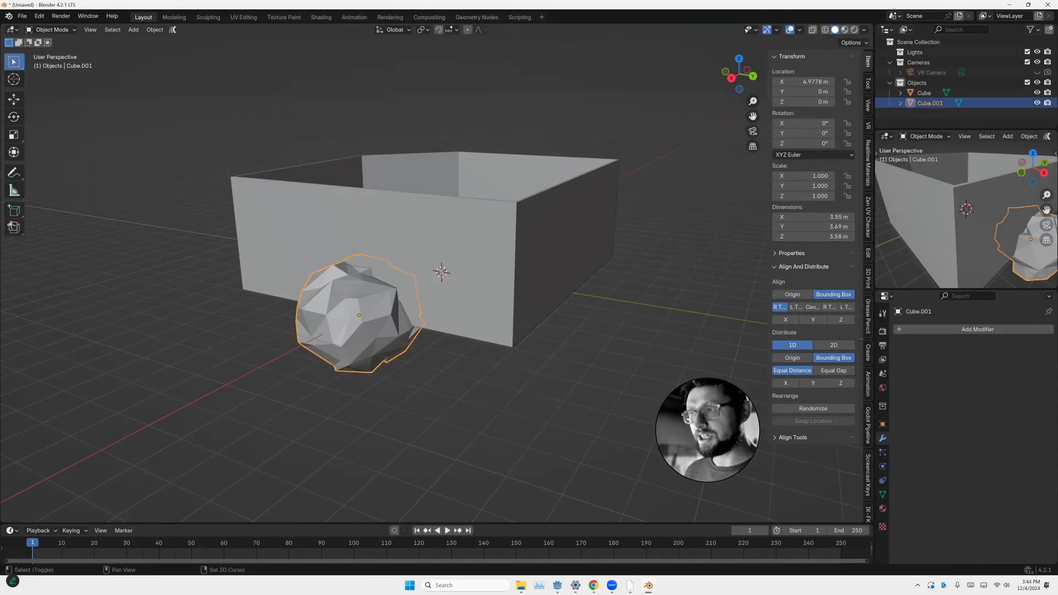
left_click(471, 237, "shift")
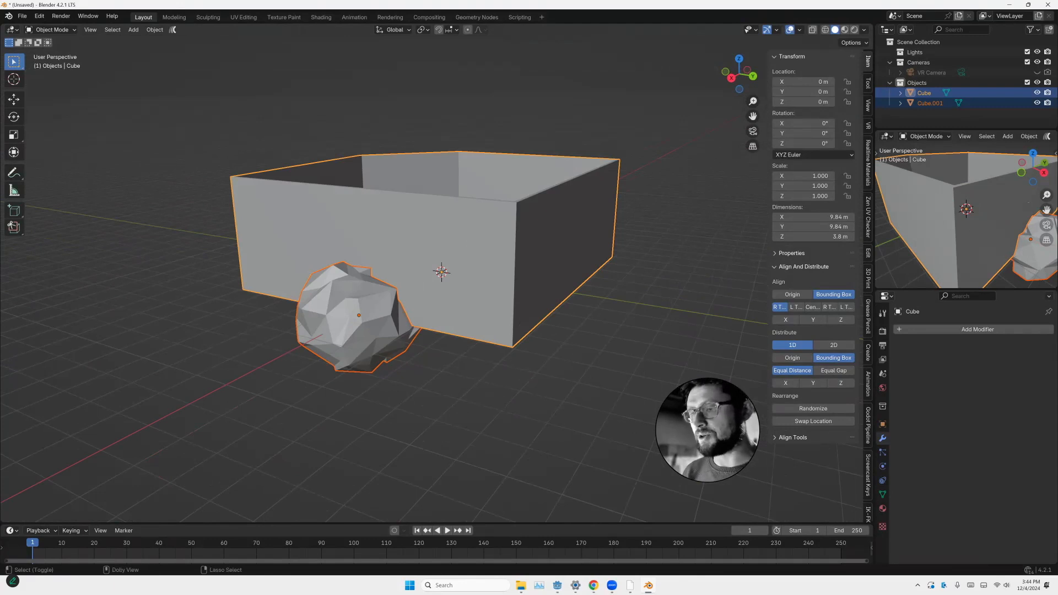
key("ctrl+shift+b")
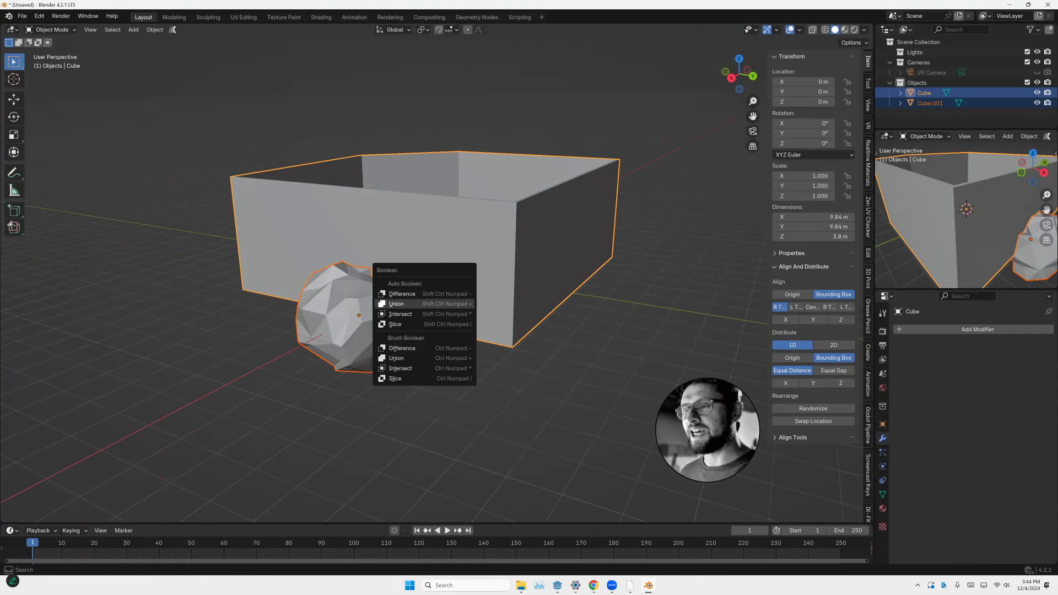
key("Down")
key("Down")
key("Down")
key("Down")
key("Up")
key("Up")
key("Up")
key("Down")
key("Up")
key("Up")
key("Down")
key("Down")
key("Down")
key("Down")
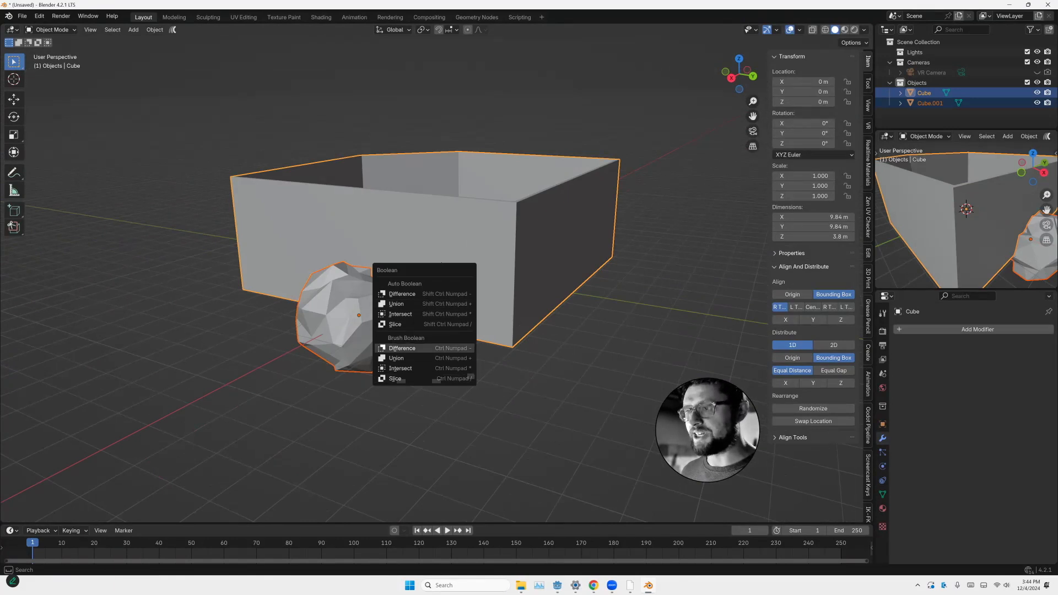
key("Return")
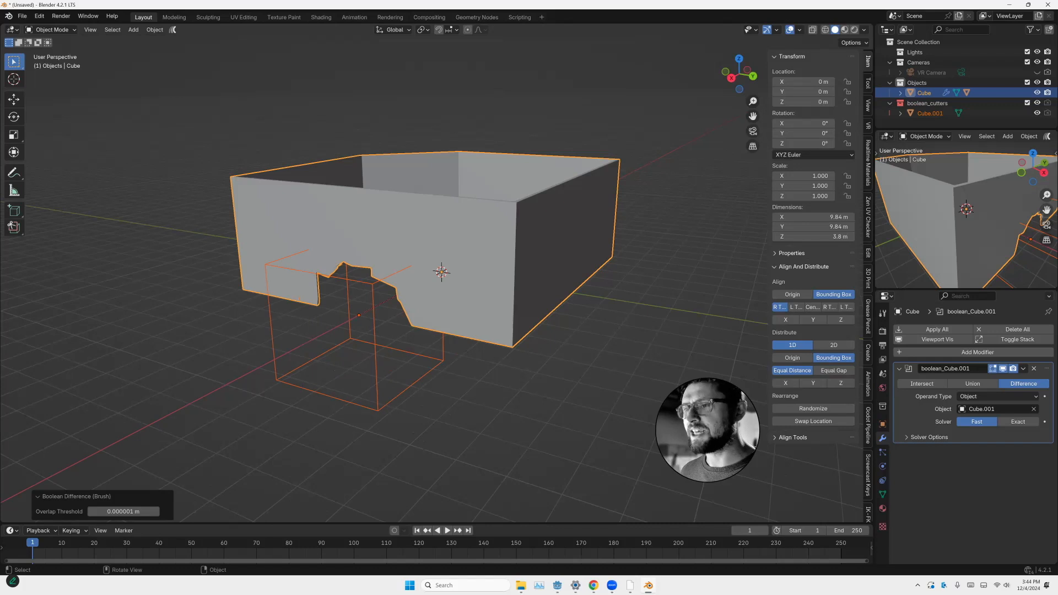
mouse_move(441, 272)
middle_mouse_down()
mouse_move(451, 331)
mouse_move(455, 259)
mouse_move(444, 274)
middle_mouse_up()
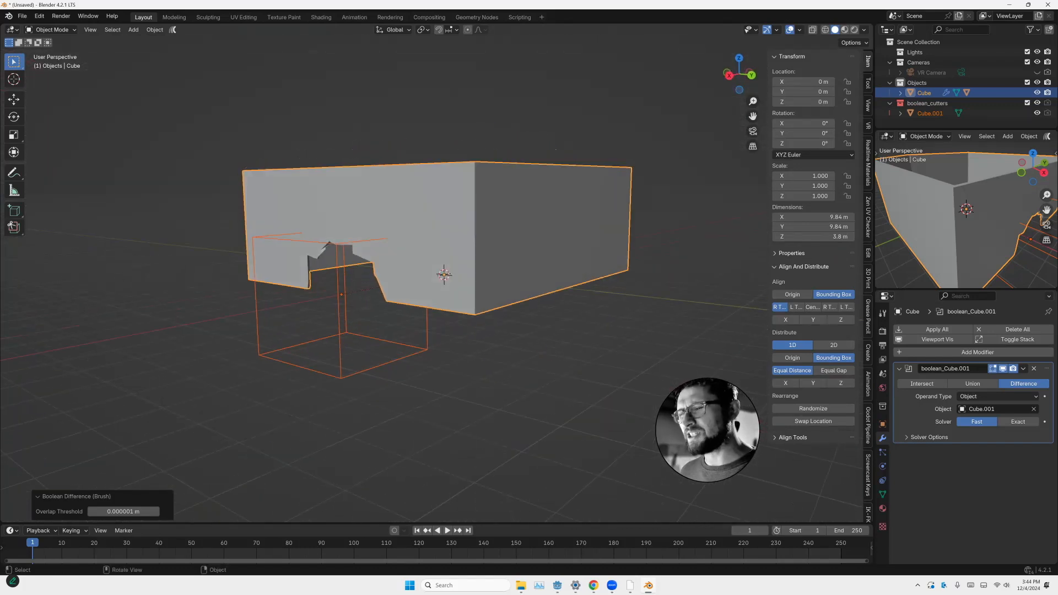
Select only the rock cutter and raise it along Z by about 1.62 m
key("alt+a")
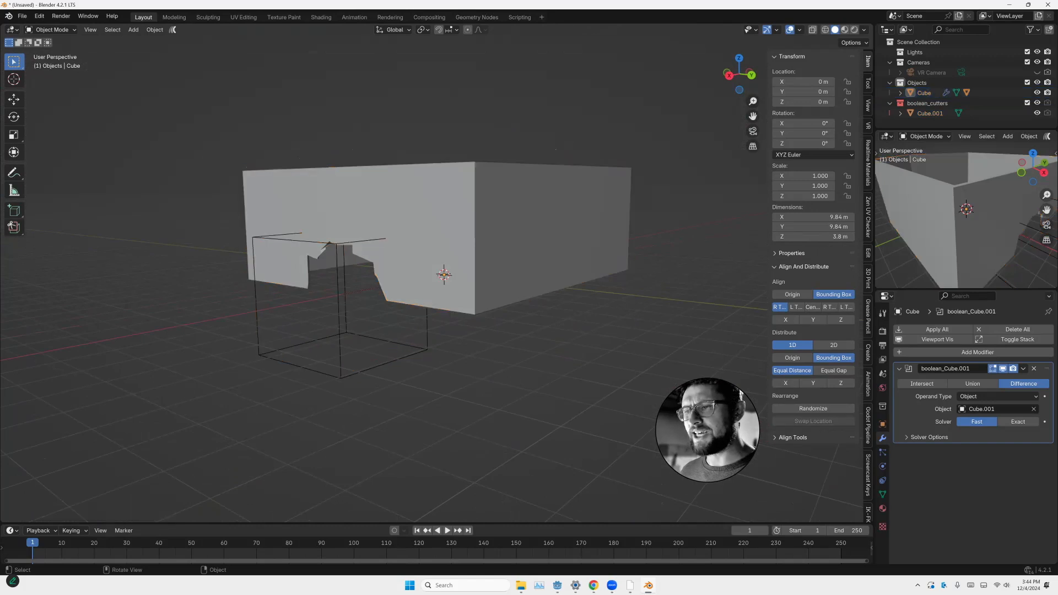
left_click(340, 352)
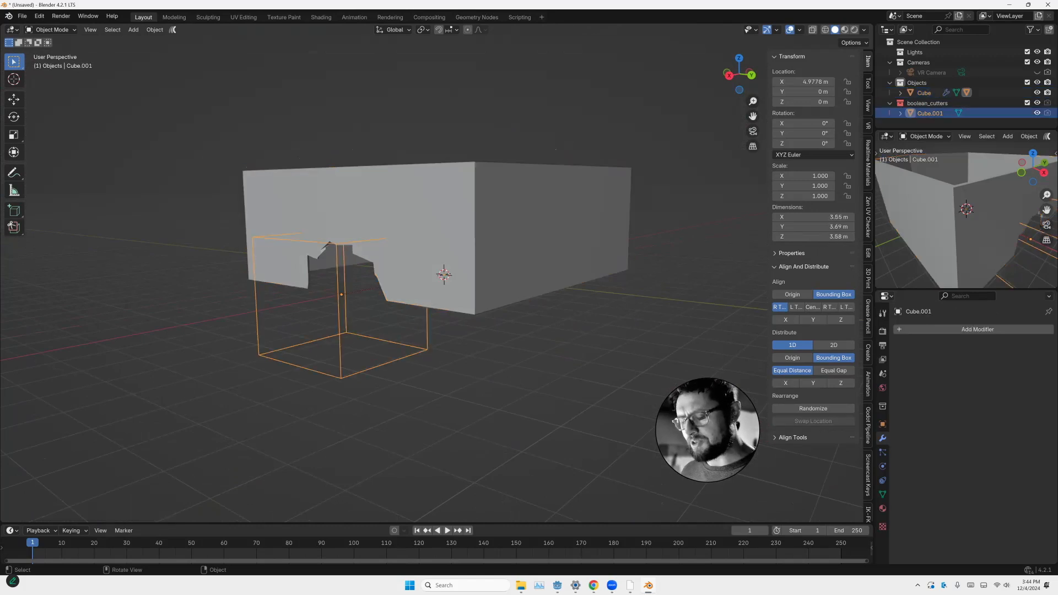
key("g")
key("z")
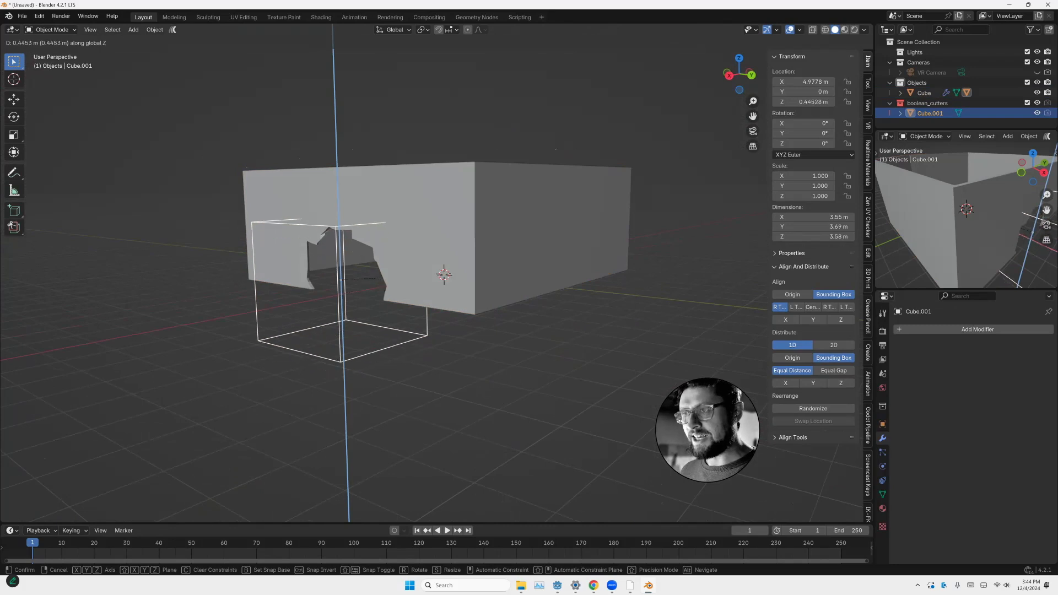
left_click(384, 255)
Scale the cutter up uniformly to about 1.28 and rotate it about -6.35° in the view plane
key("s")
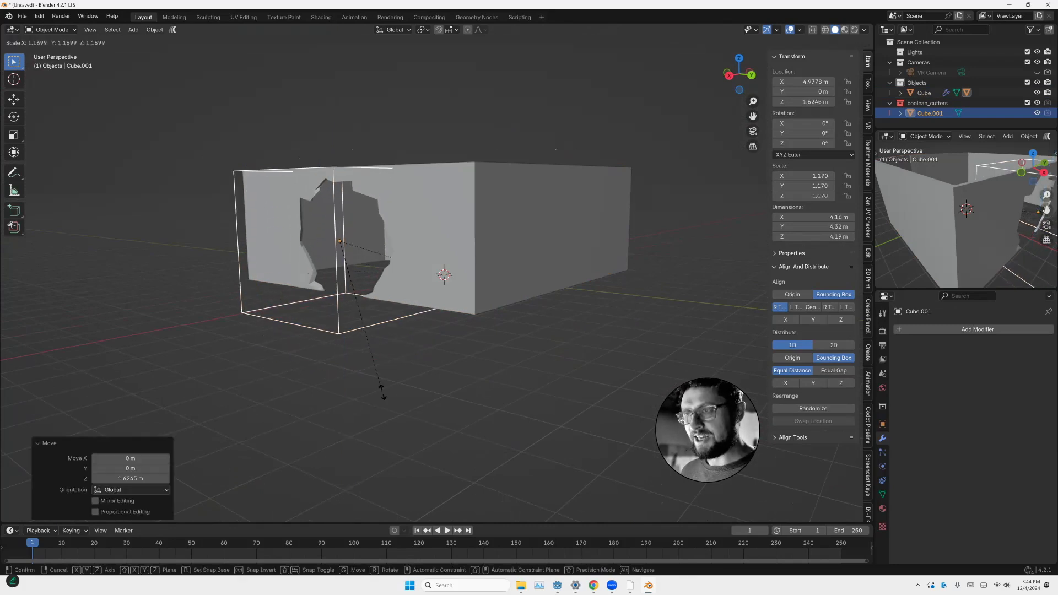
left_click(432, 270)
middle_click_drag(440, 274, 439, 273)
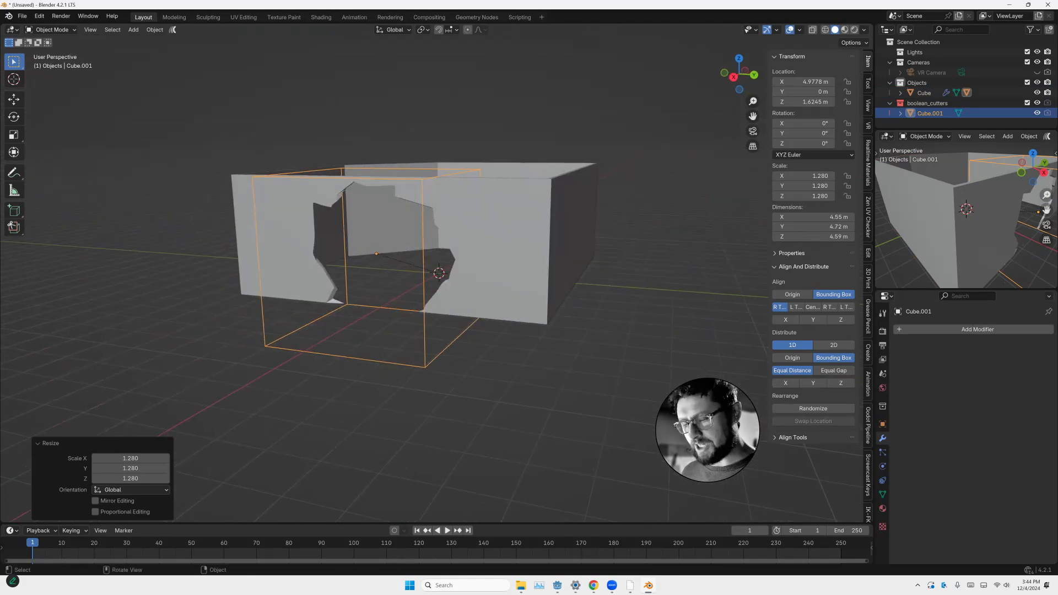
key("r")
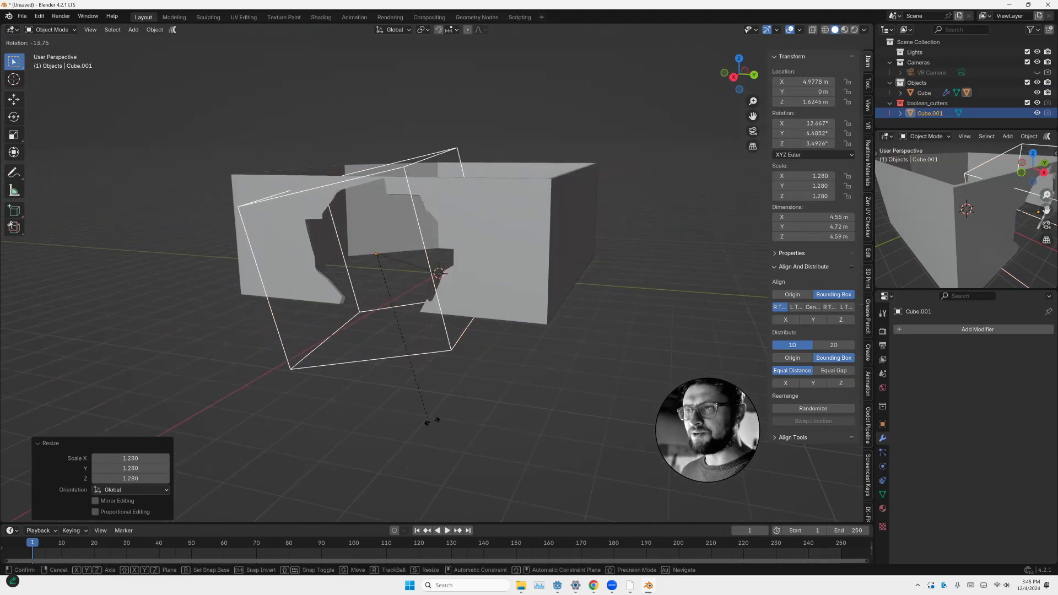
left_click(438, 273)
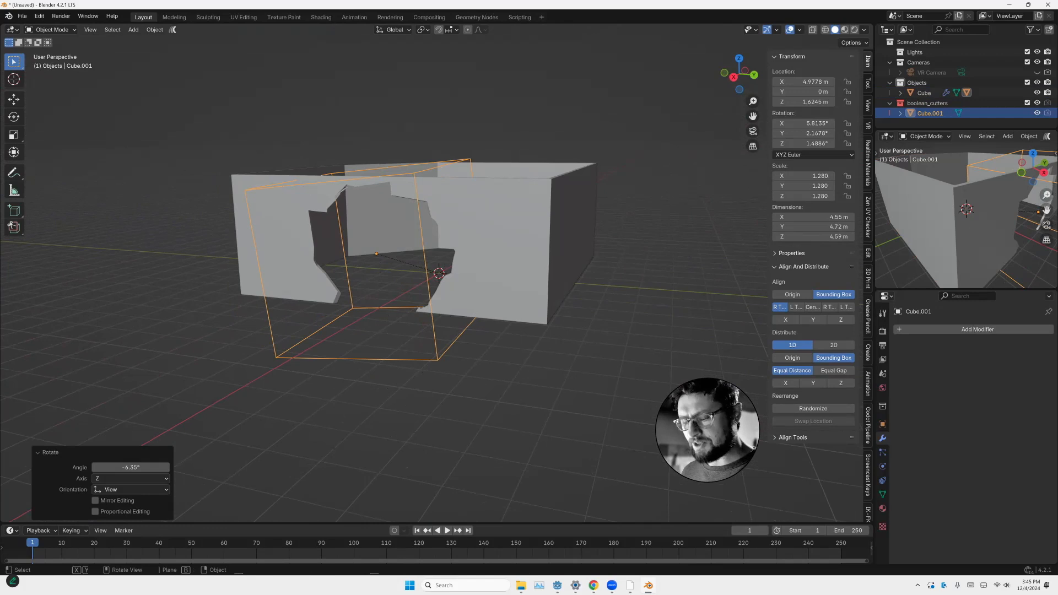
Move the rock cutter along X by about -0.17 m
key("g")
key("x")
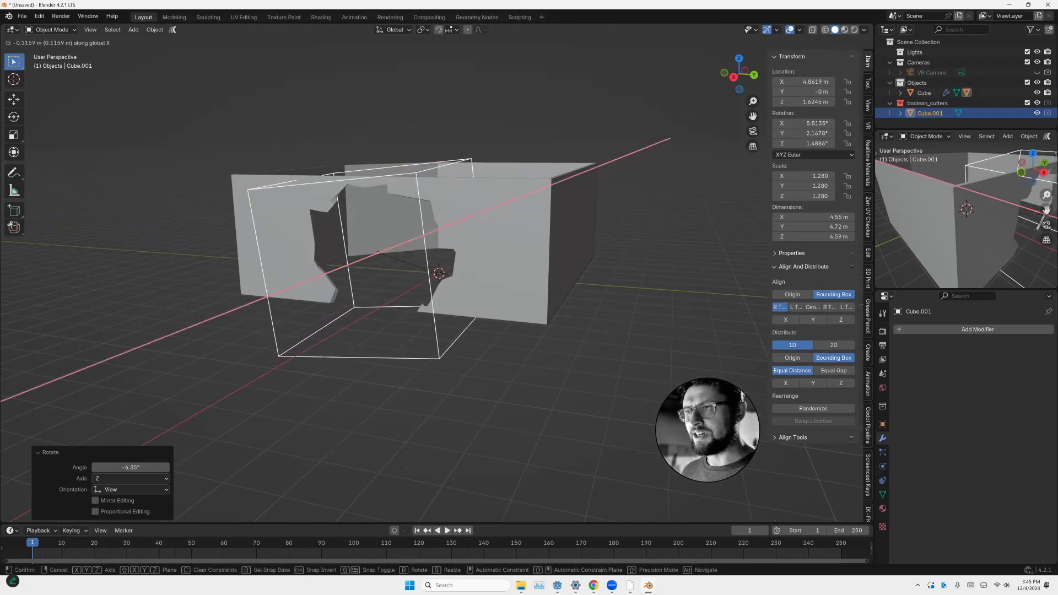
left_click(439, 273)
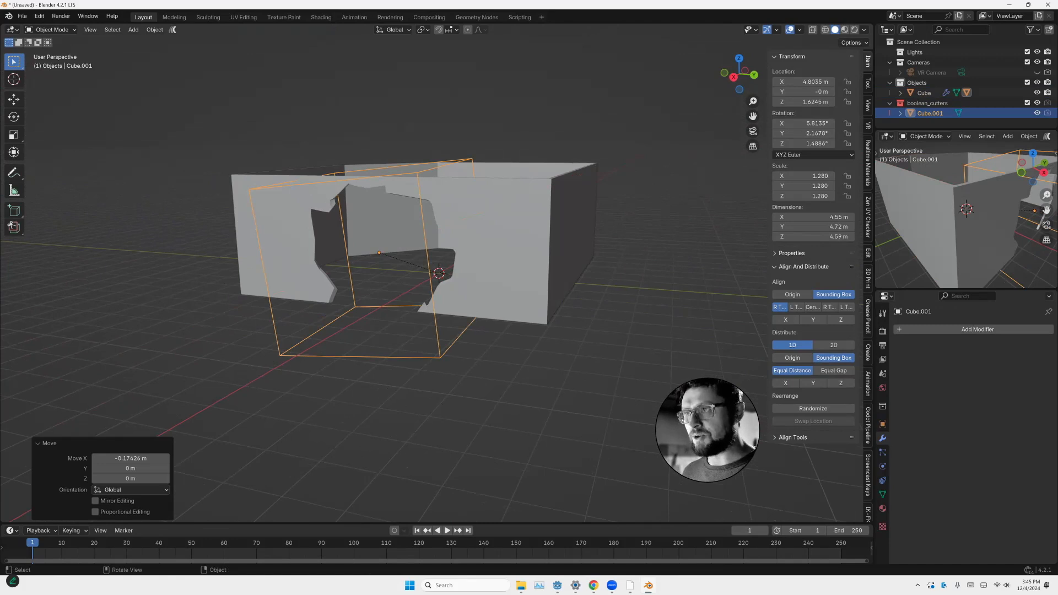
Scale the rock cutter uniformly by about 1.25 and rotate it about -30.2° in the view plane
key("s")
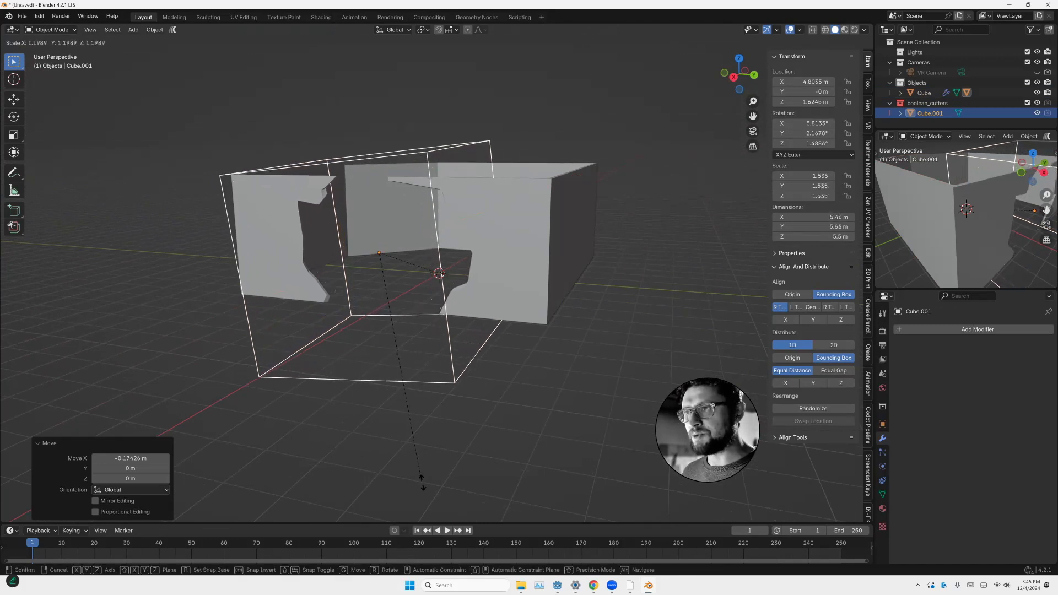
left_click(424, 485)
key("r")
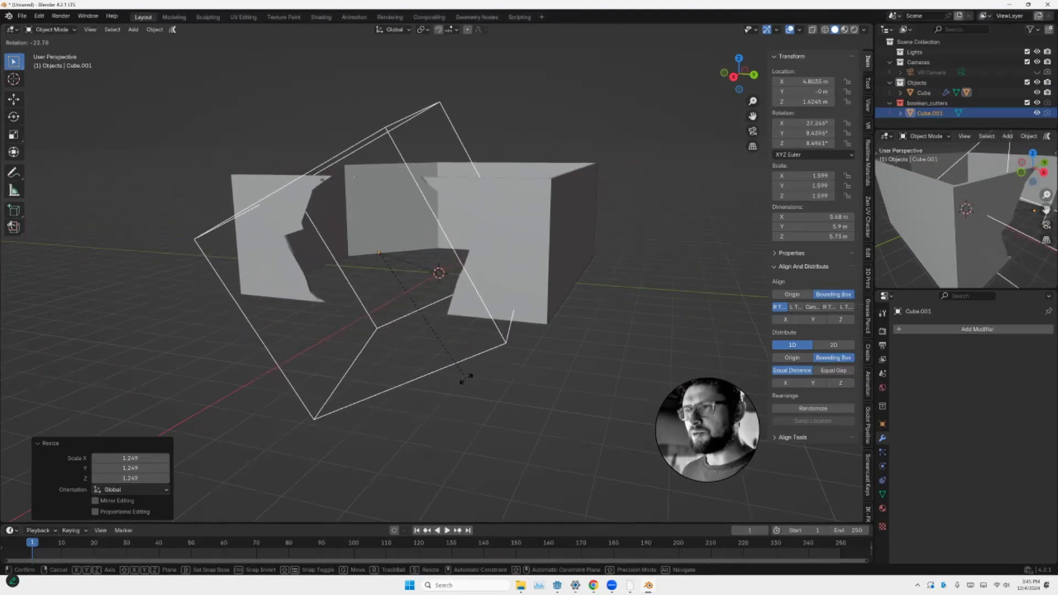
left_click(468, 356)
Raise the rock cutter along Z by about 0.13 m
scroll(270, 153, "up", 4)
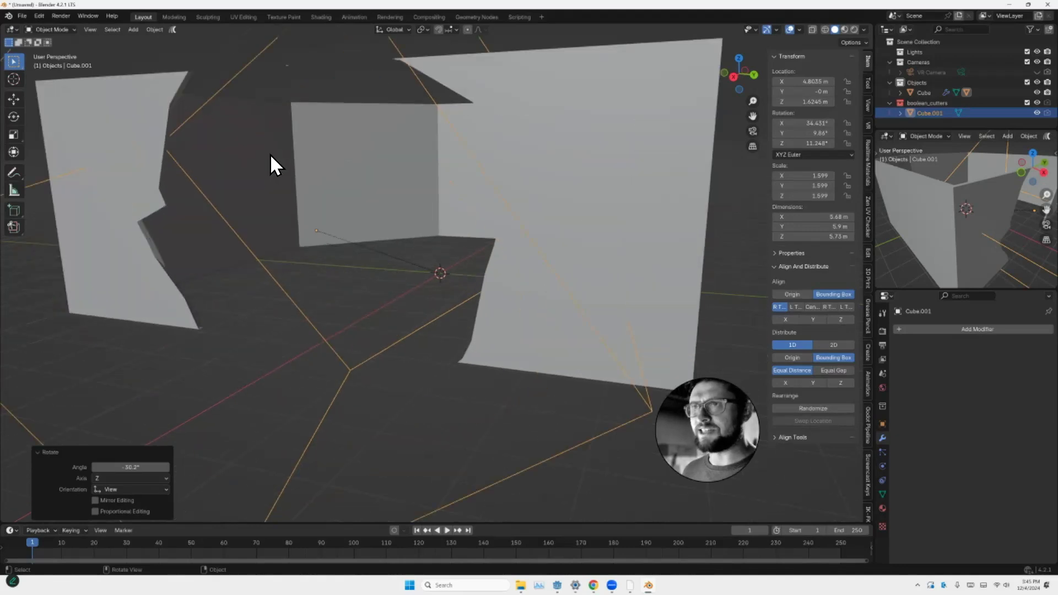
scroll(270, 154, "down", 5)
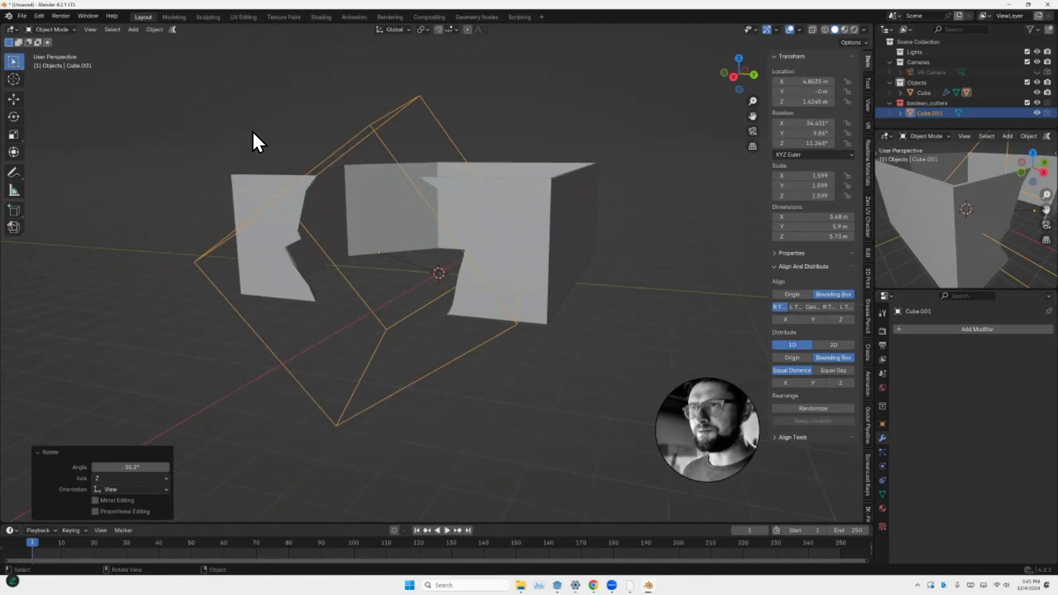
key("g")
key("z")
left_click(280, 187)
middle_click_drag(280, 186, 513, 171)
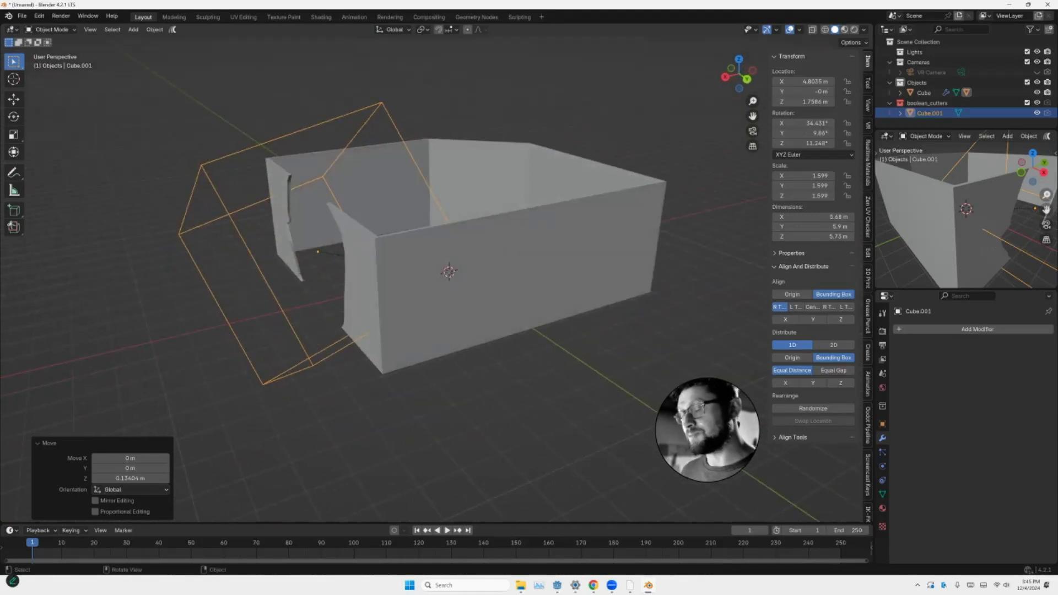
scroll(449, 259, "down", 3)
scroll(449, 259, "up", 3)
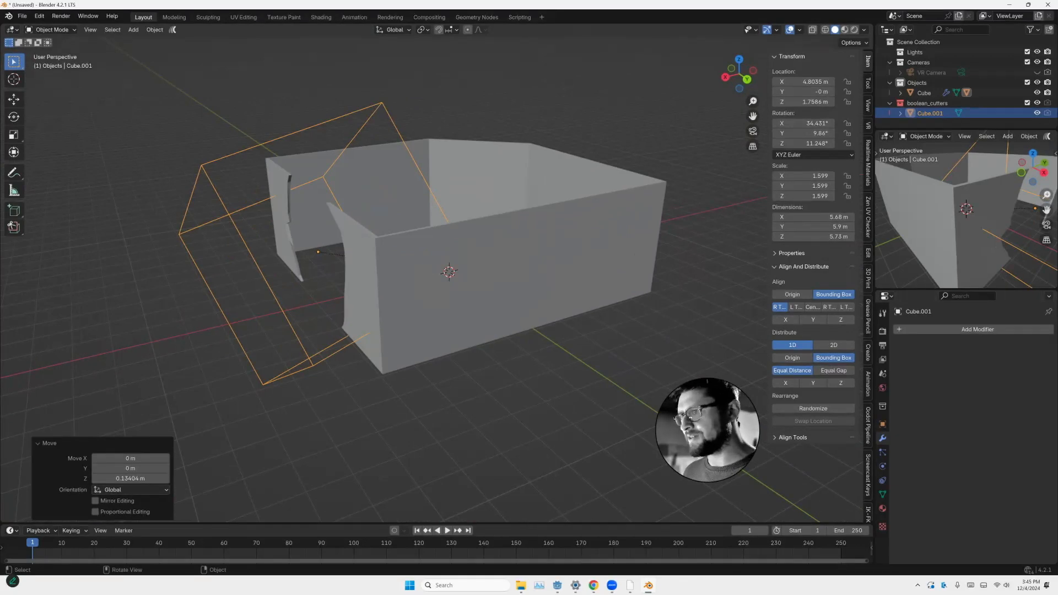
Select the walls and try their boolean modifier in Union and Intersect mode, returning it to Difference
left_click(515, 278)
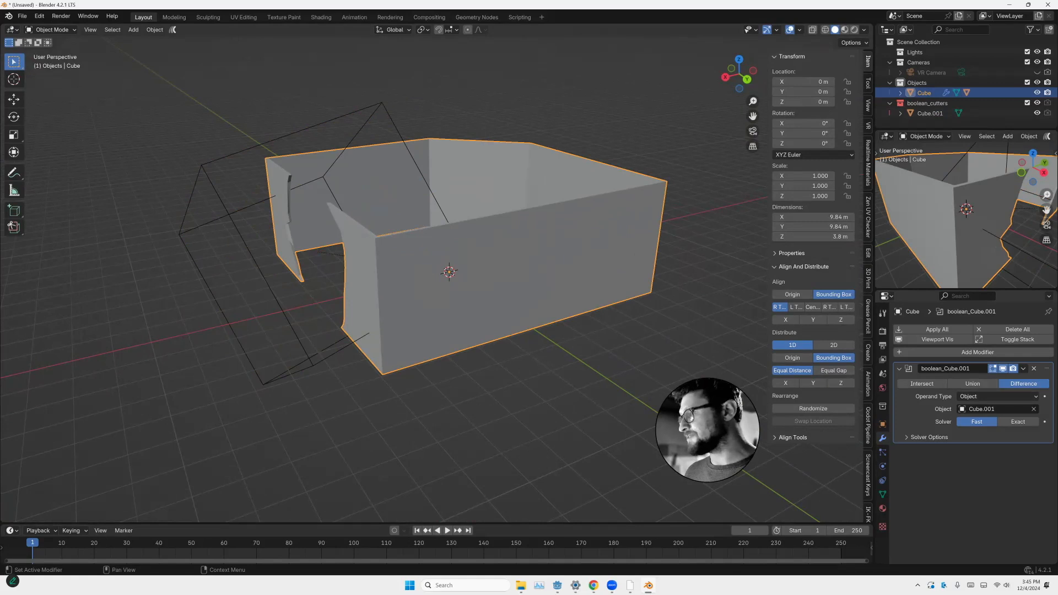
left_click(972, 383)
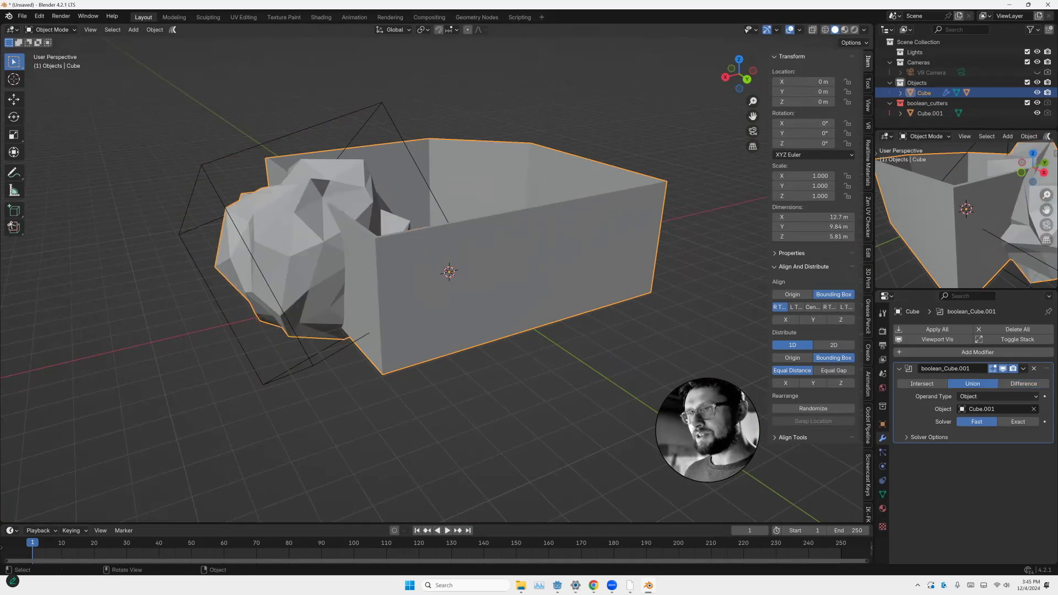
left_click(922, 384)
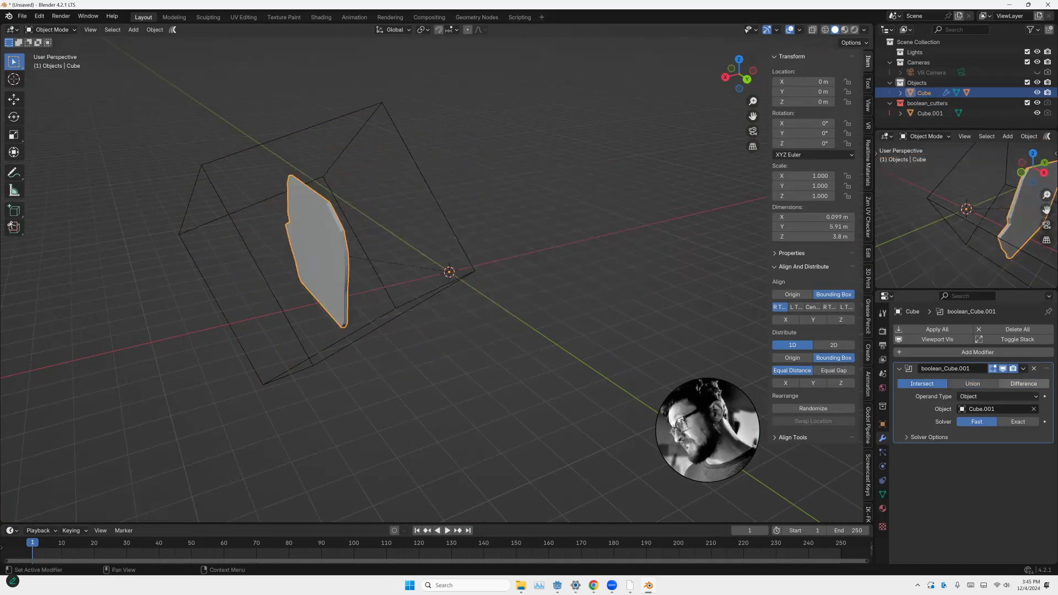
left_click(1019, 384)
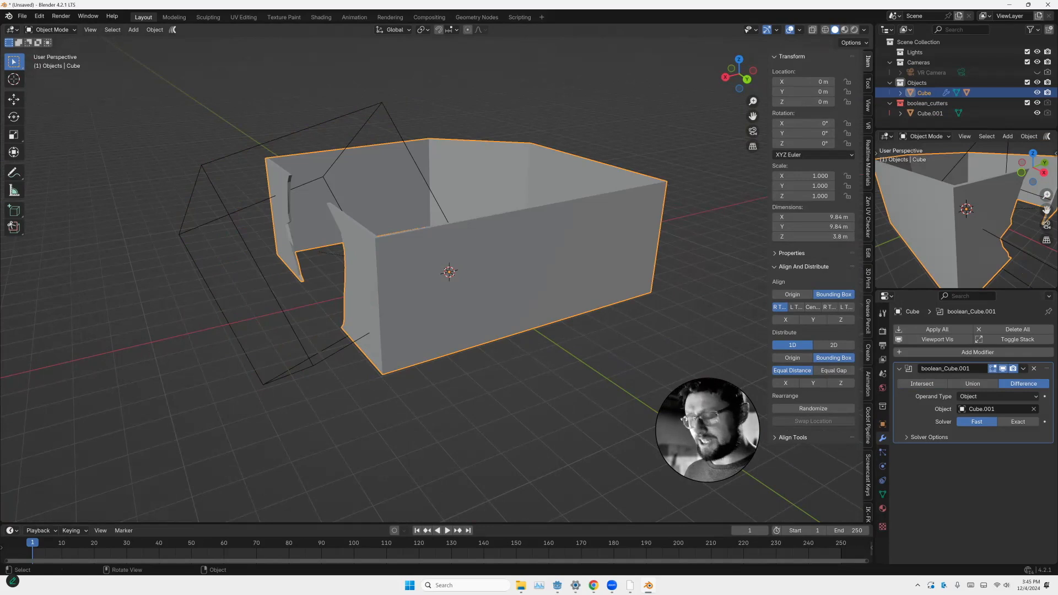
Rename the walls object to "wall"
double_click(918, 93)
type("wall")
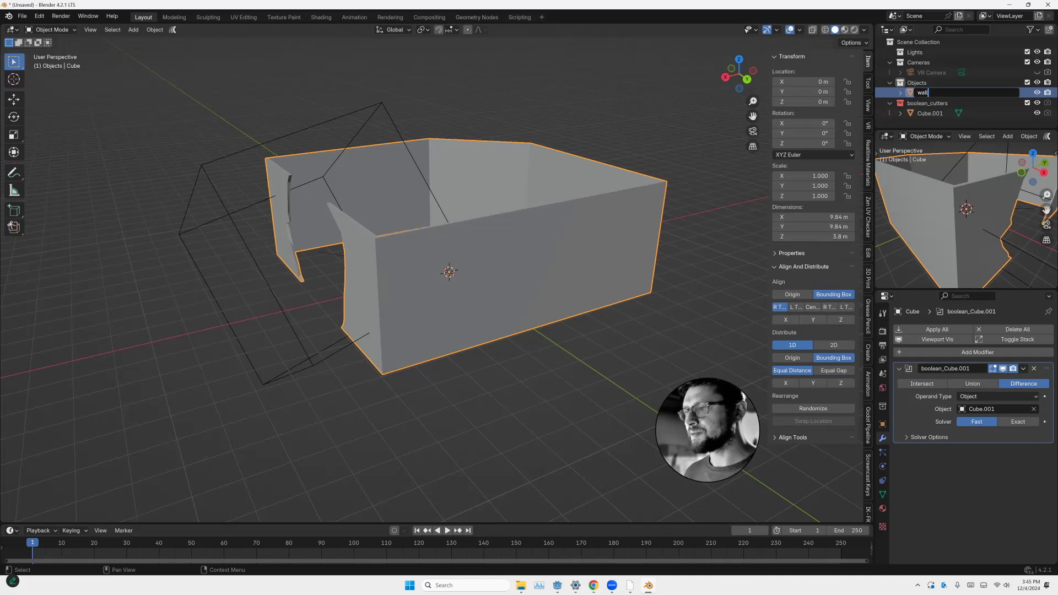
key("Return")
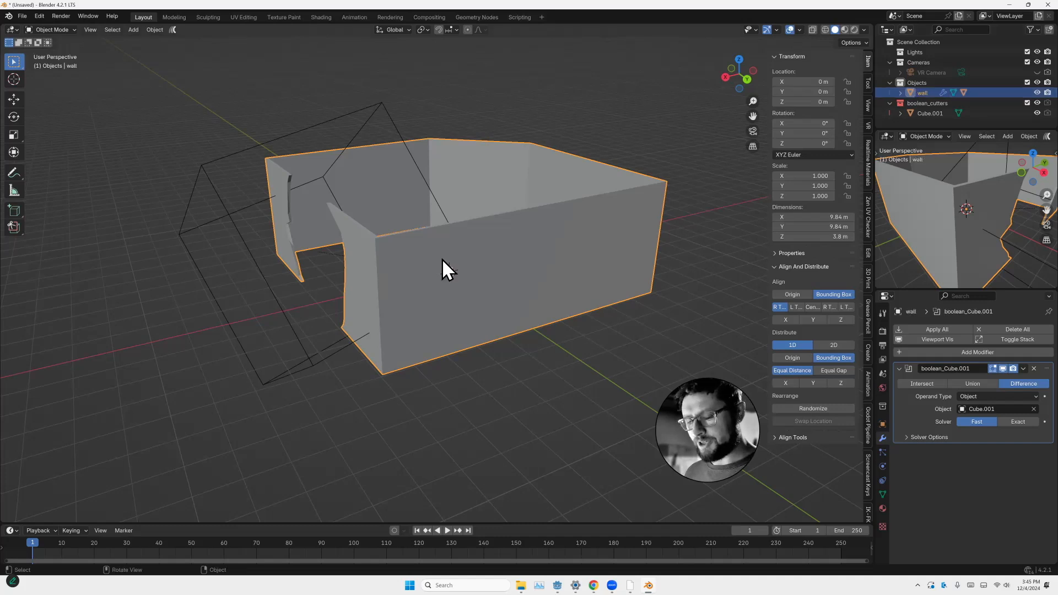
Duplicate the wall in place and set the duplicate's boolean modifier to Intersect
key("shift+d")
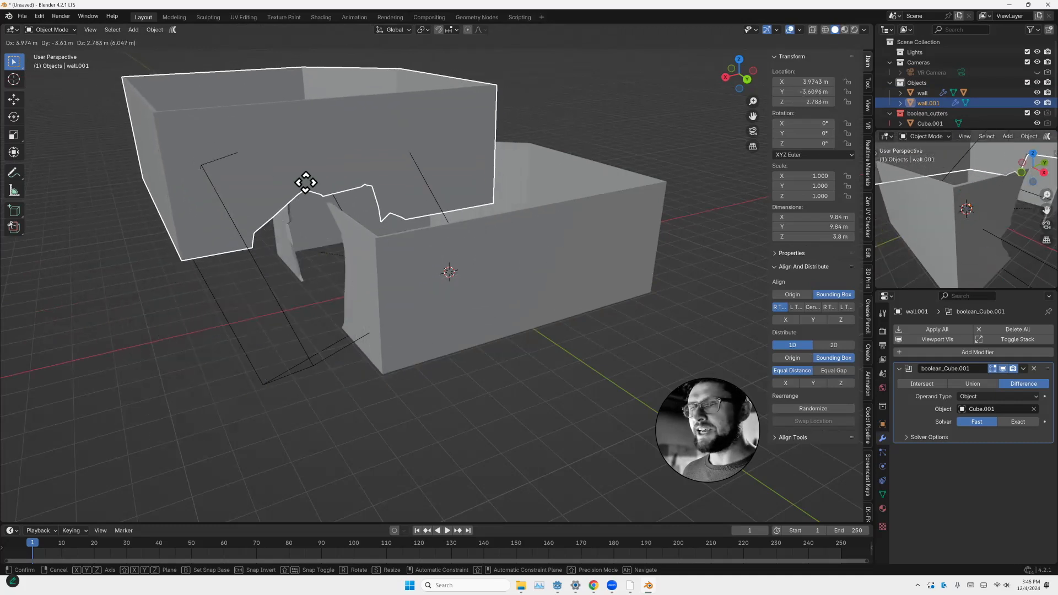
key("Escape")
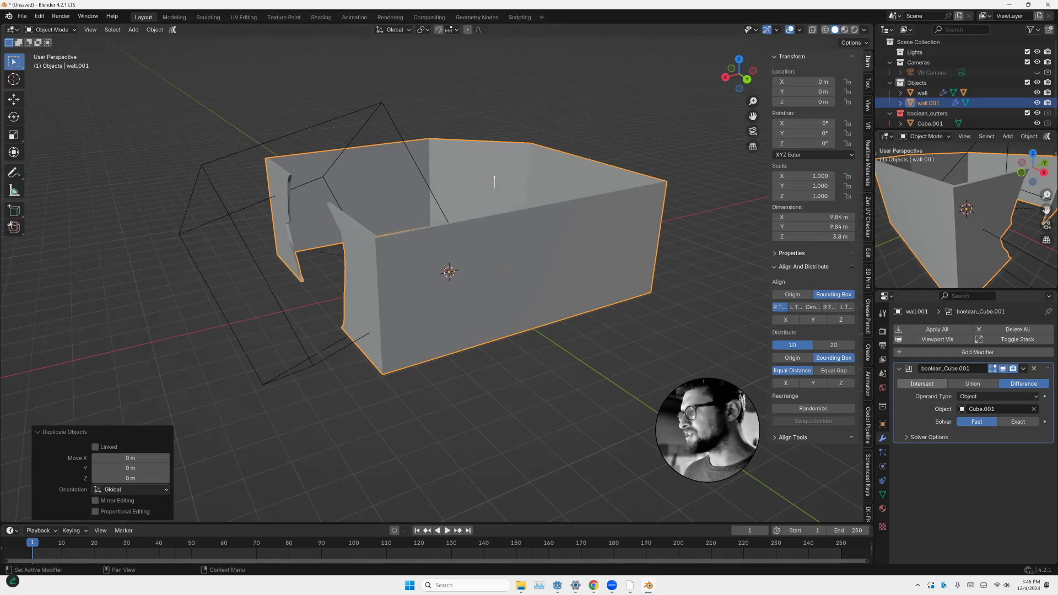
left_click(922, 384)
Select all objects and convert them to mesh so that their boolean modifiers are applied
mouse_move(523, 265)
middle_mouse_down()
mouse_move(573, 245)
mouse_move(521, 249)
middle_mouse_up()
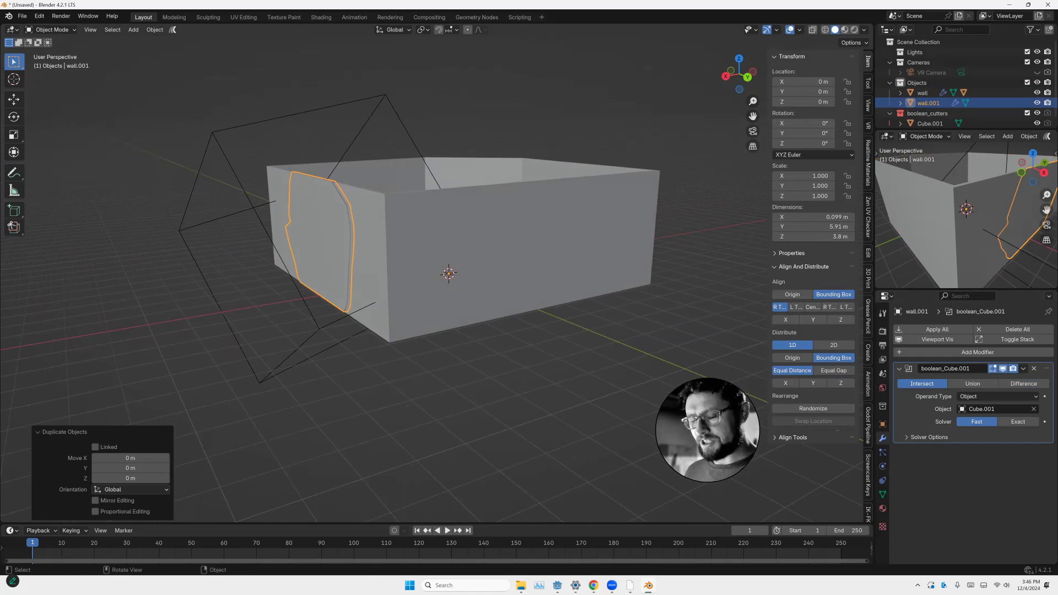
key("a")
key("F3")
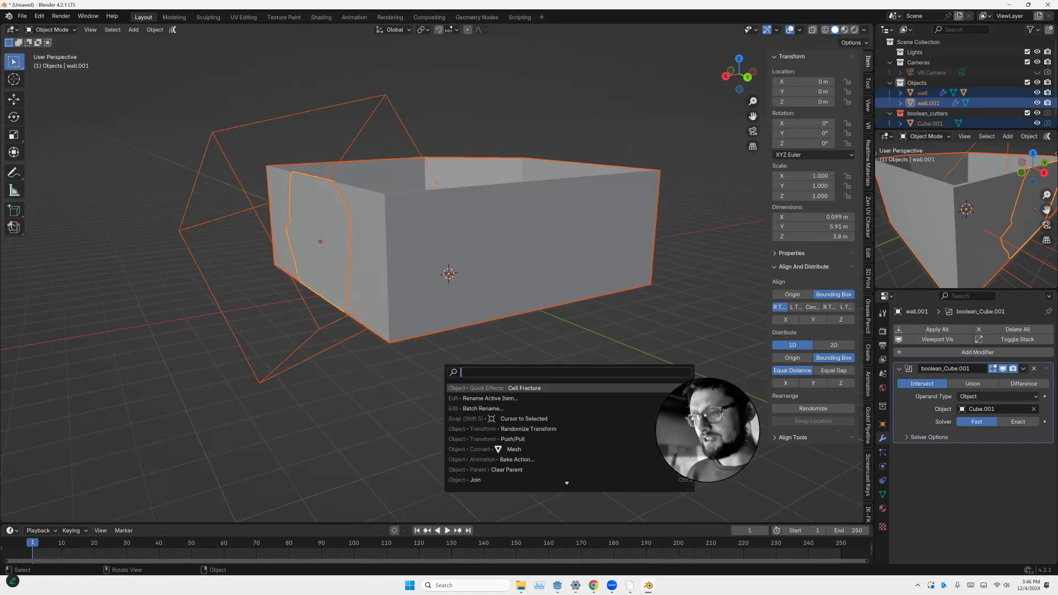
type("mesh")
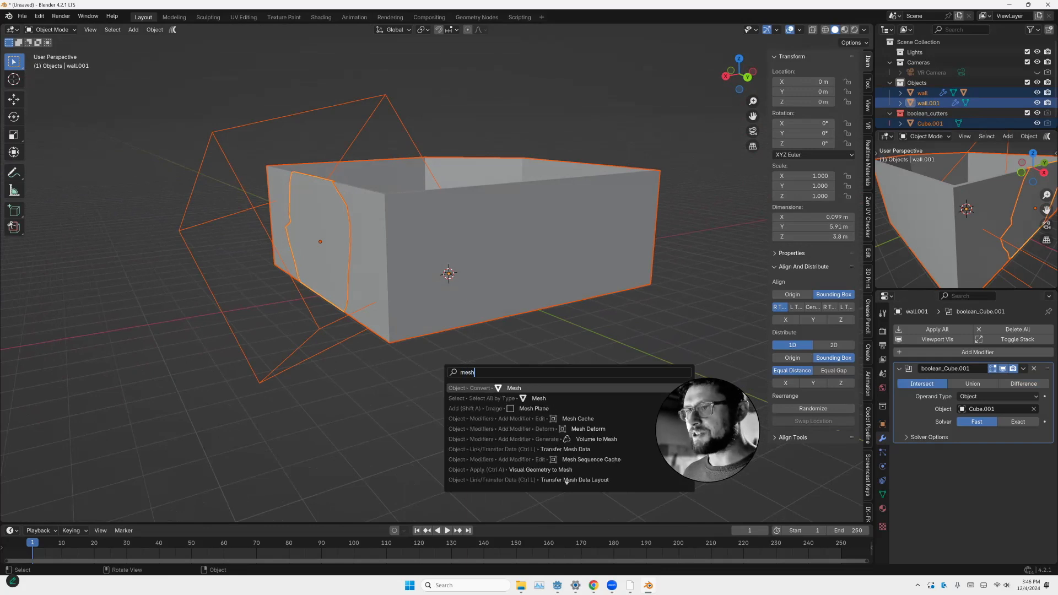
key("Return")
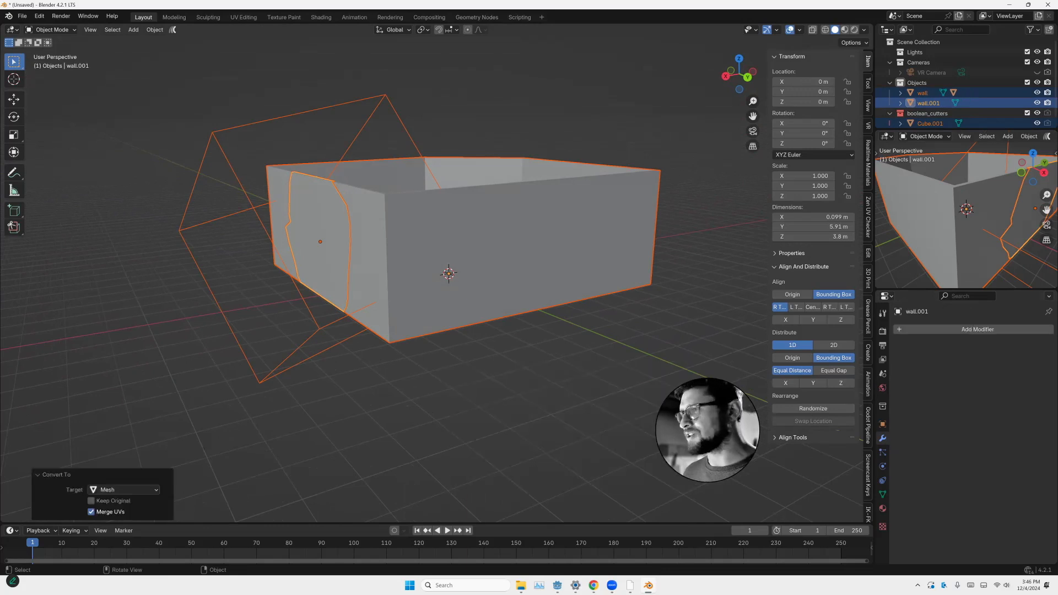
Delete the boolean_cutters collection together with the Cube.001 cutter inside it
middle_click_drag(440, 276, 419, 304)
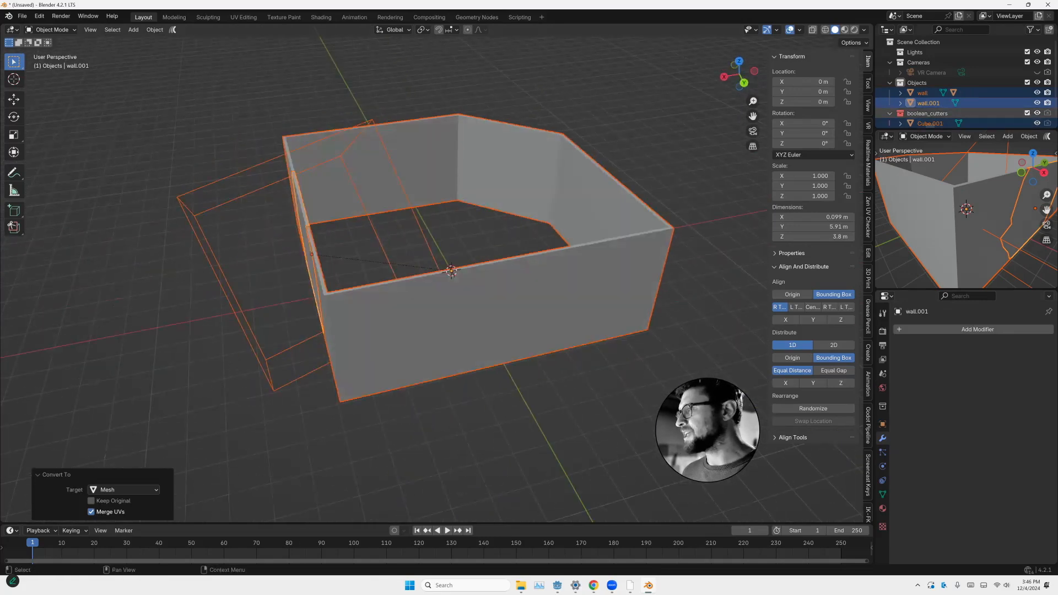
left_click(927, 113)
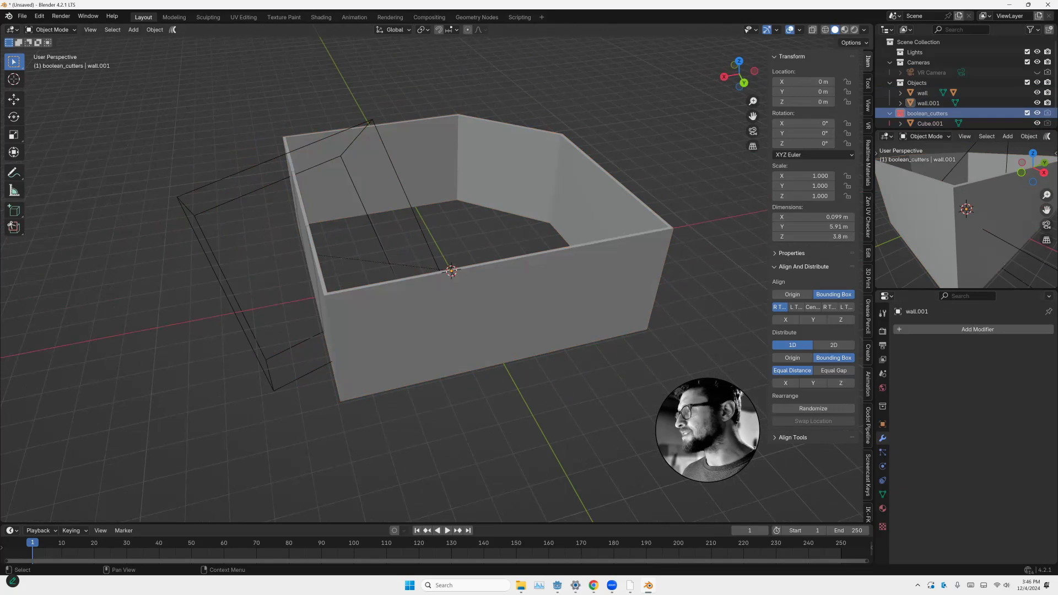
left_click(929, 124, "shift")
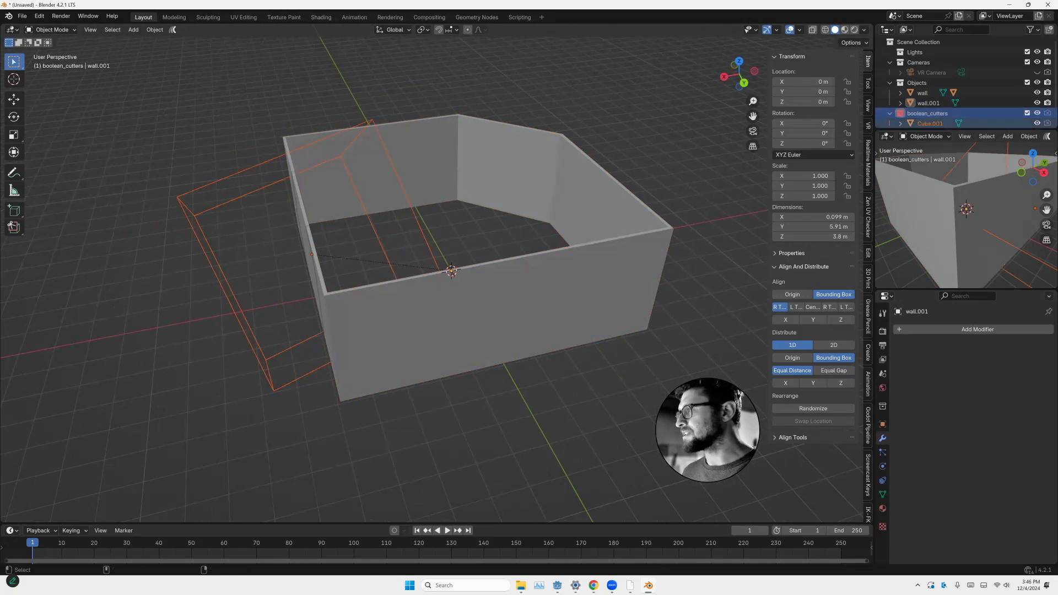
key("Delete")
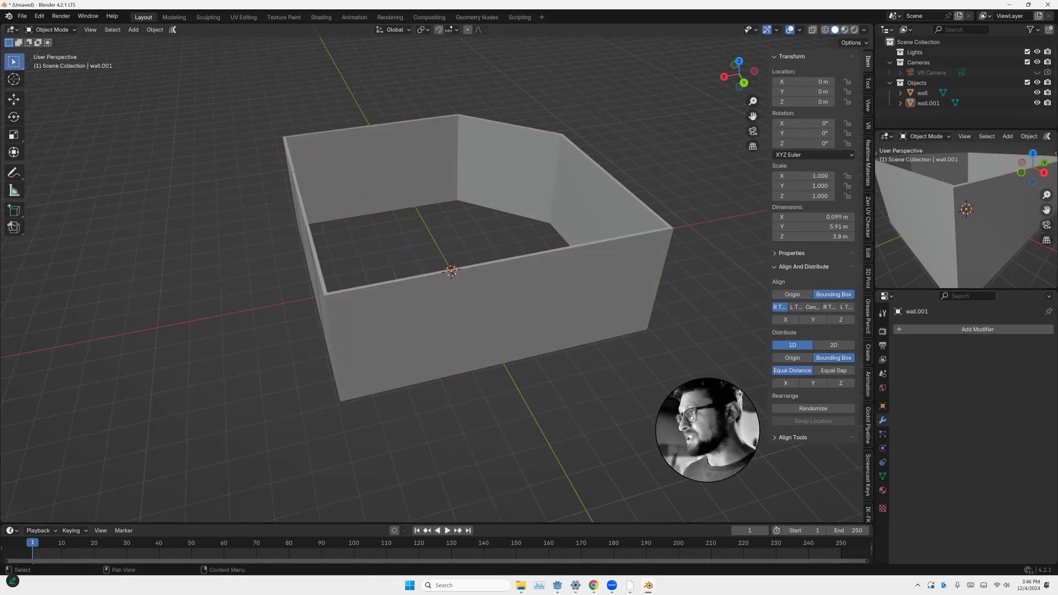
Select the broken-out wall piece wall.001 and rename it to "wallfrag"
middle_click_drag(512, 233, 474, 238)
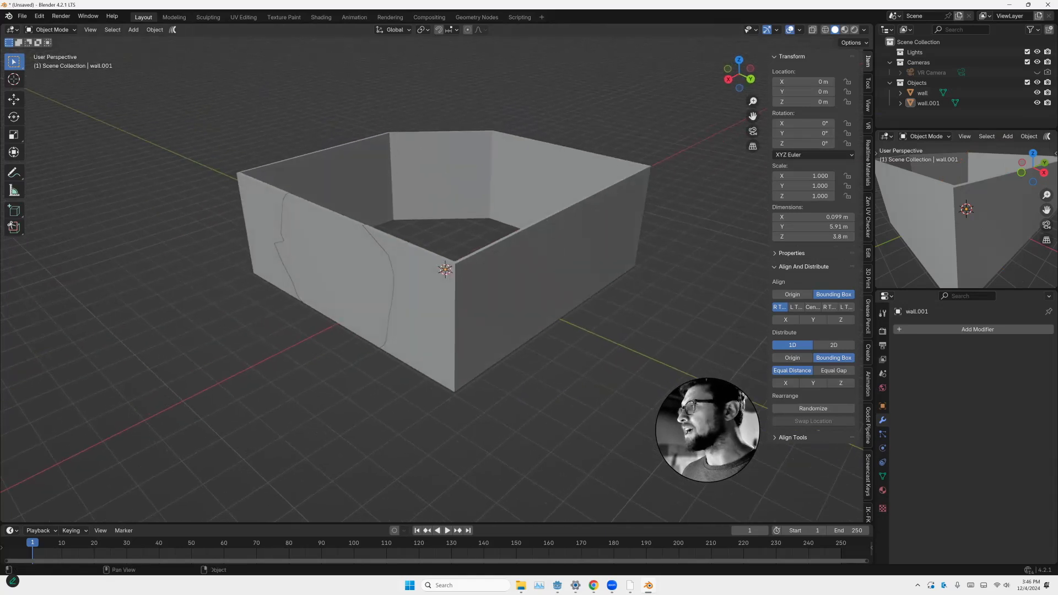
left_click(928, 103)
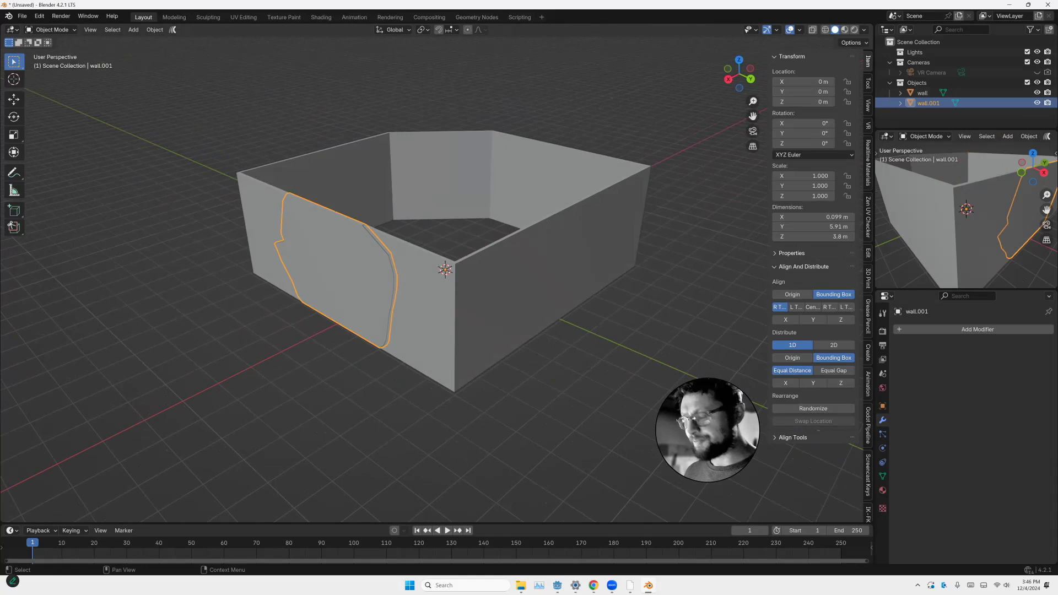
double_click(928, 103)
key("End")
key("BackSpace")
key("BackSpace")
key("BackSpace")
key("BackSpace")
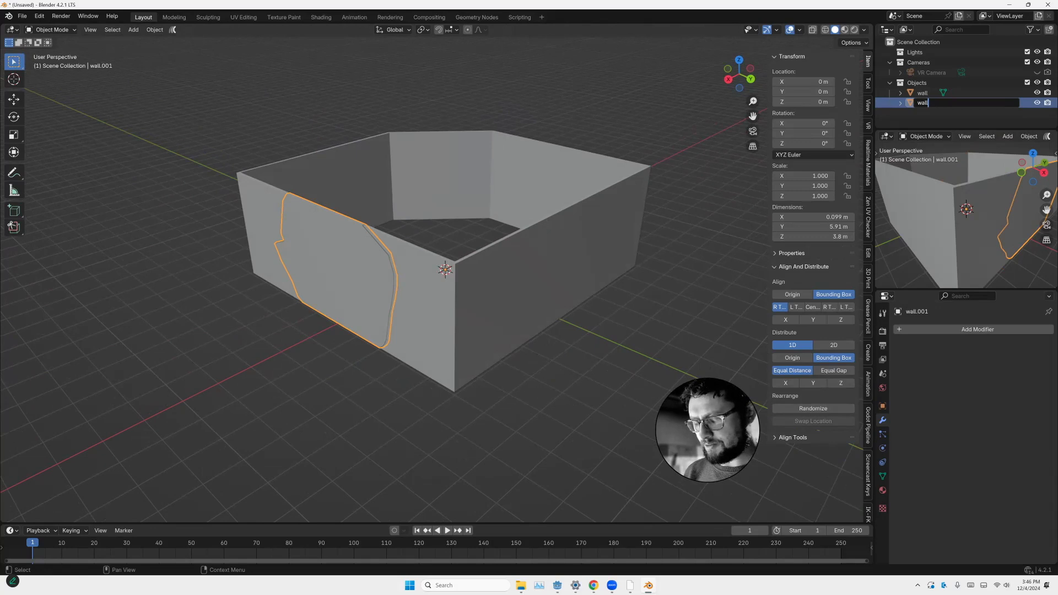
type("frag")
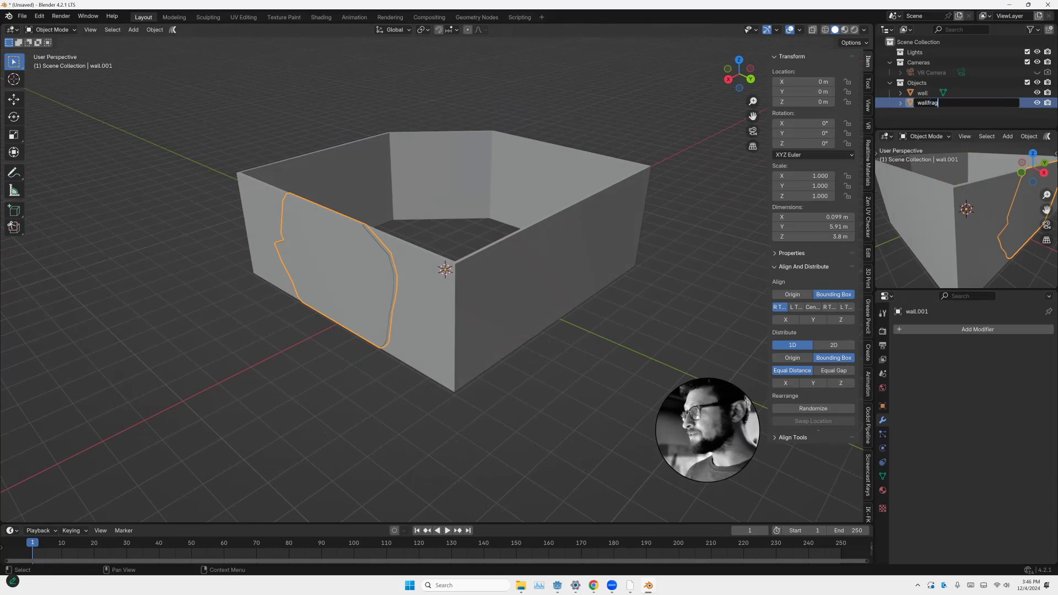
key("Return")
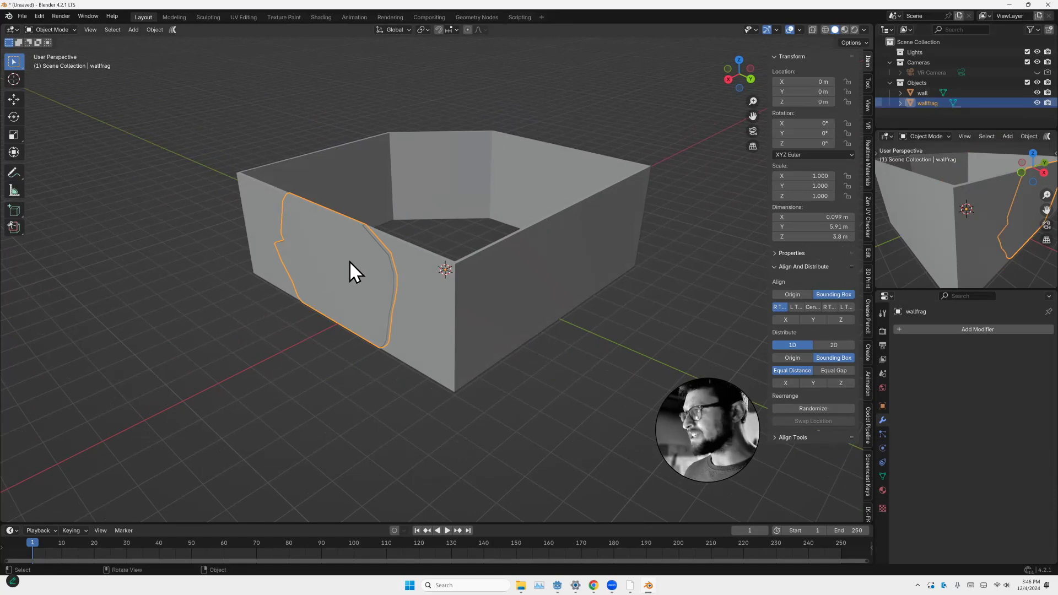
Move the wallfrag piece into a new collection named "fragments"
middle_click_drag(356, 250, 359, 241)
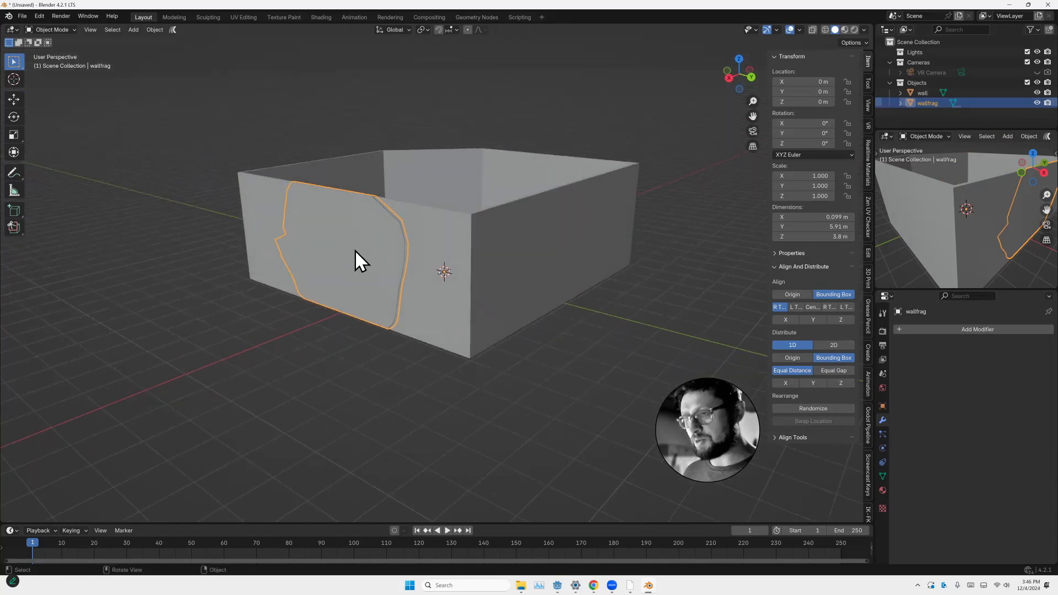
key("m")
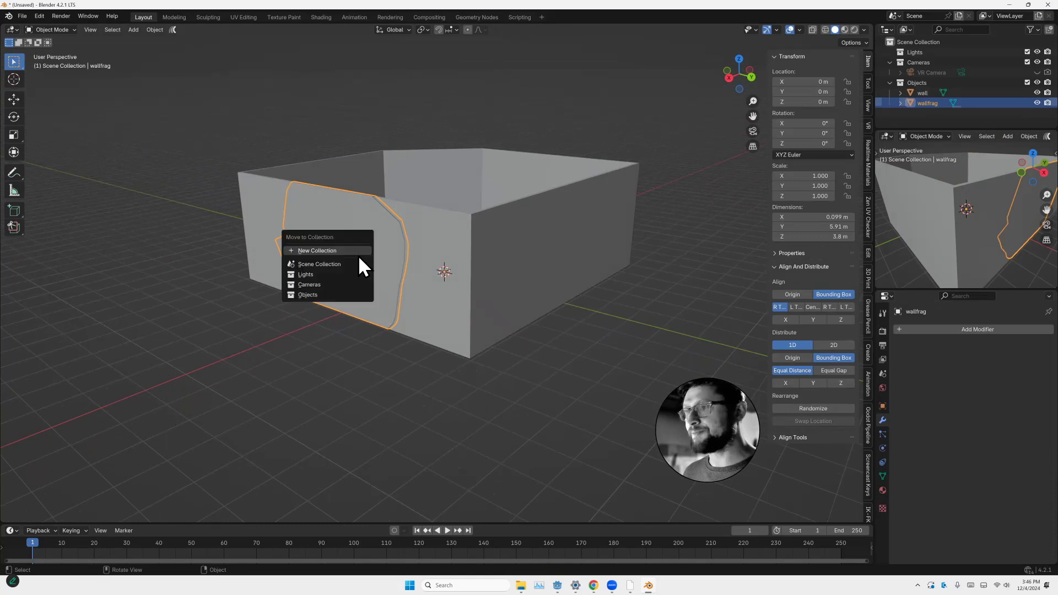
left_click(352, 250)
type("fragments")
key("Return")
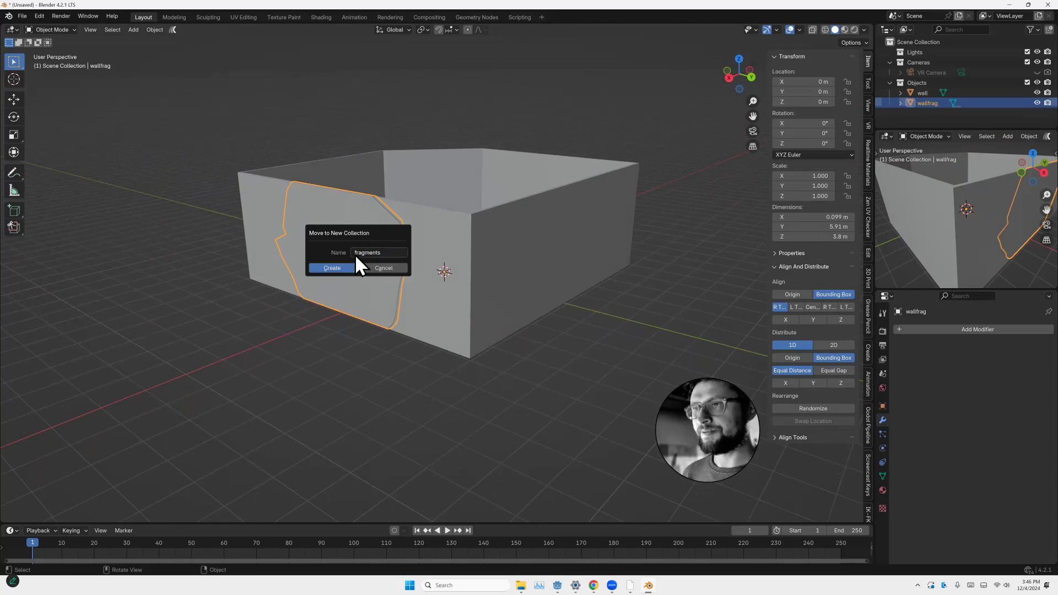
left_click(340, 270)
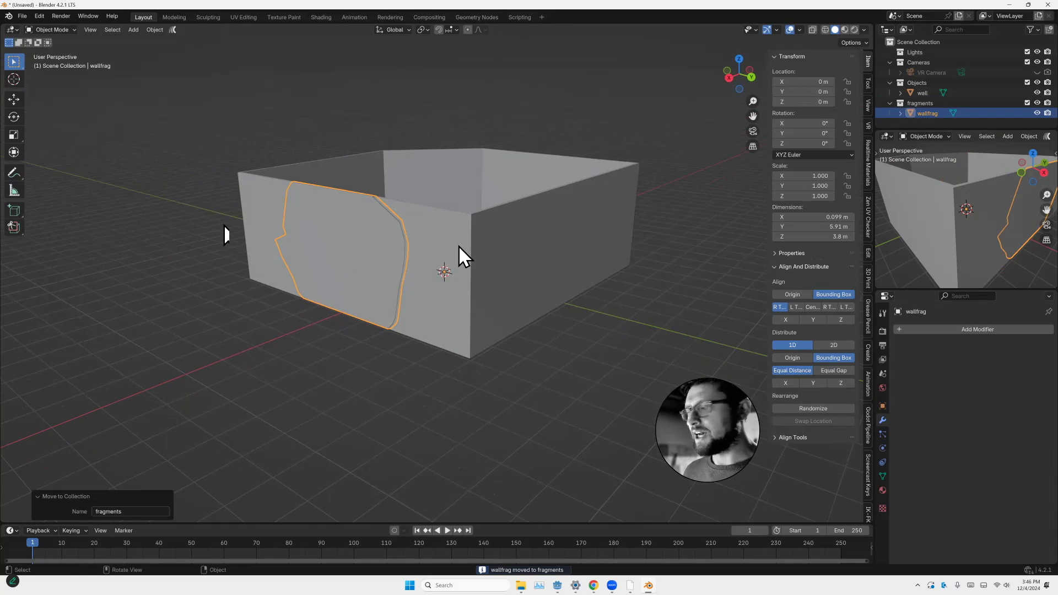
Give the wallfrag piece a new material with a dark green base color
left_click(882, 490)
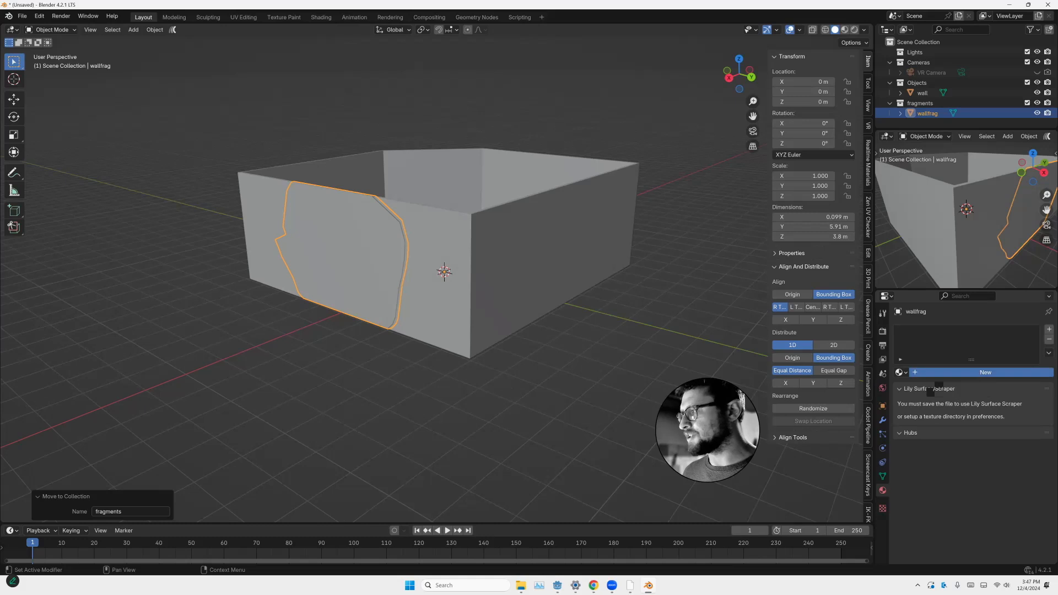
left_click(934, 373)
left_click(1002, 435)
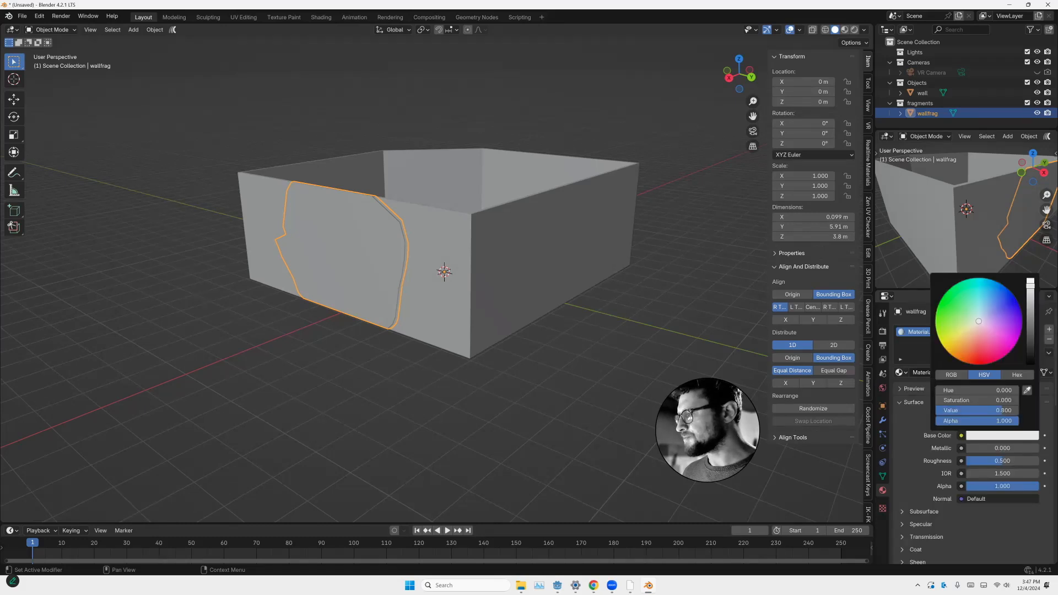
left_click_drag(948, 325, 943, 318)
left_click_drag(1030, 282, 1029, 344)
Rename the new wallfrag material to "green" and switch the viewport to material preview shading
double_click(926, 332)
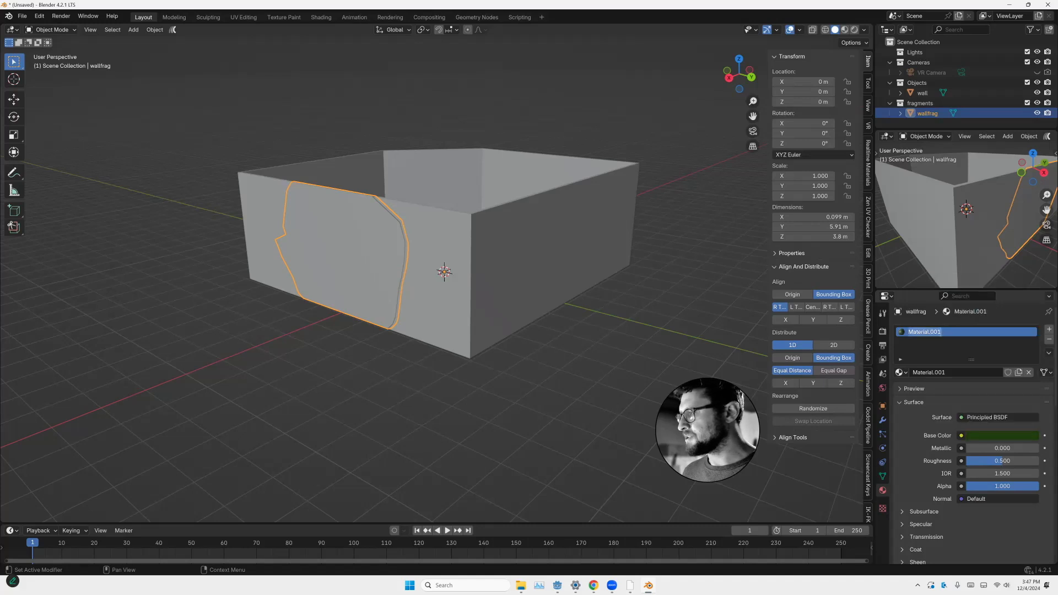
type("gl")
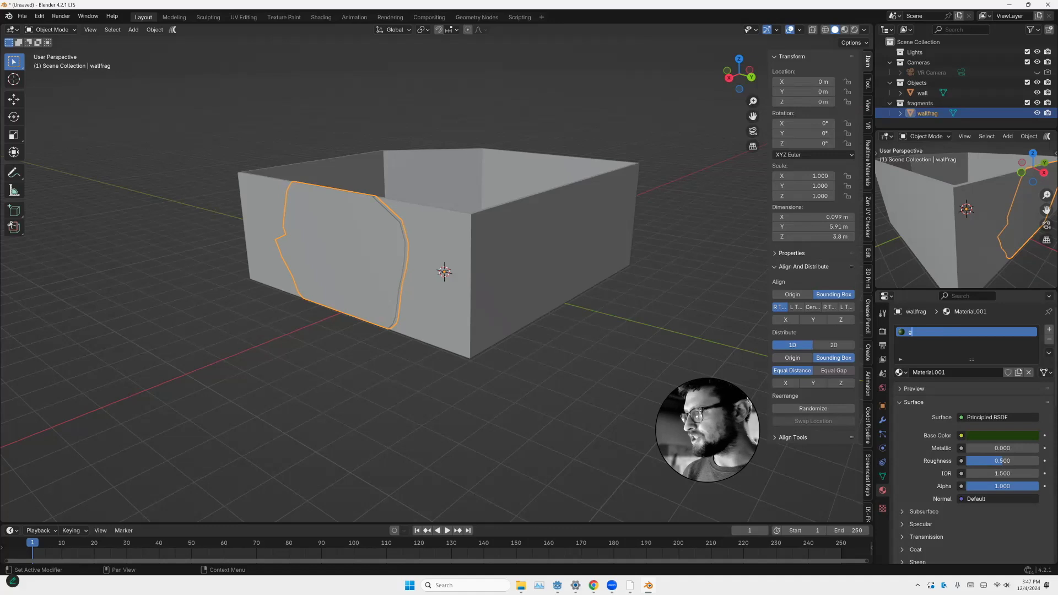
key("BackSpace")
key("BackSpace")
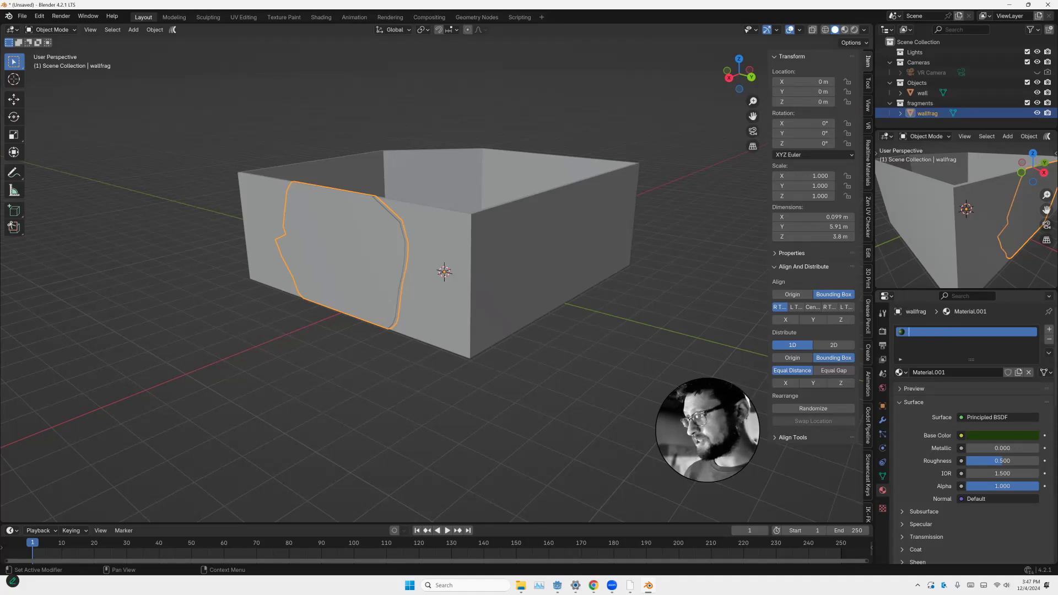
type("green")
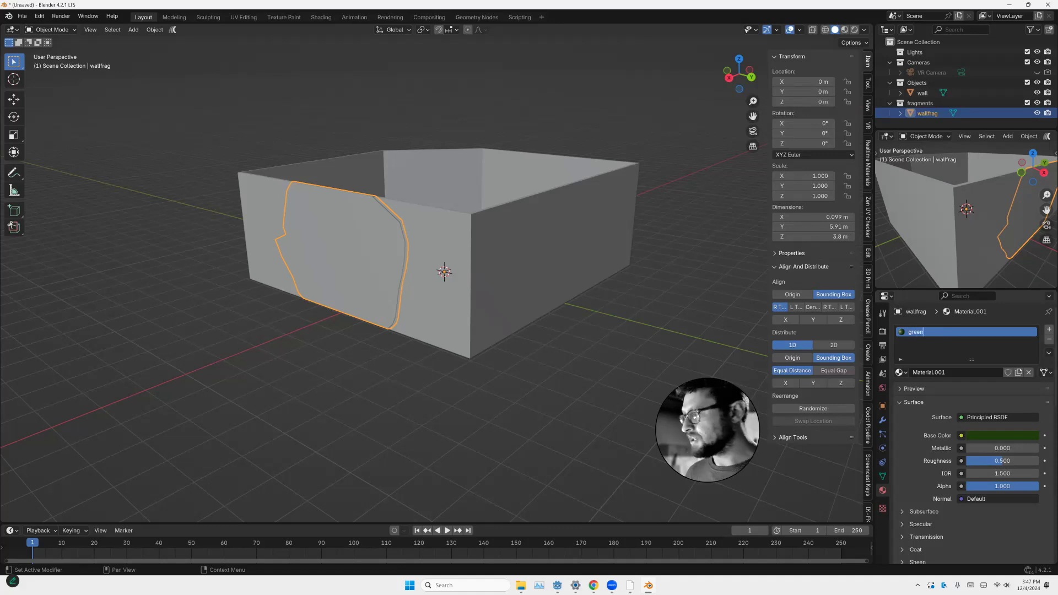
key("Return")
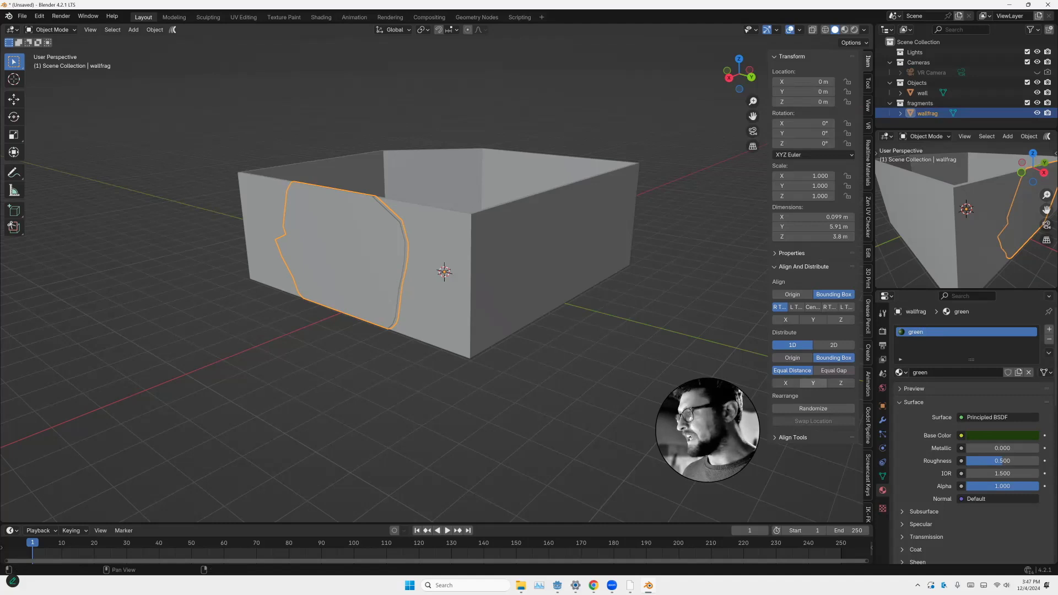
left_click(845, 30)
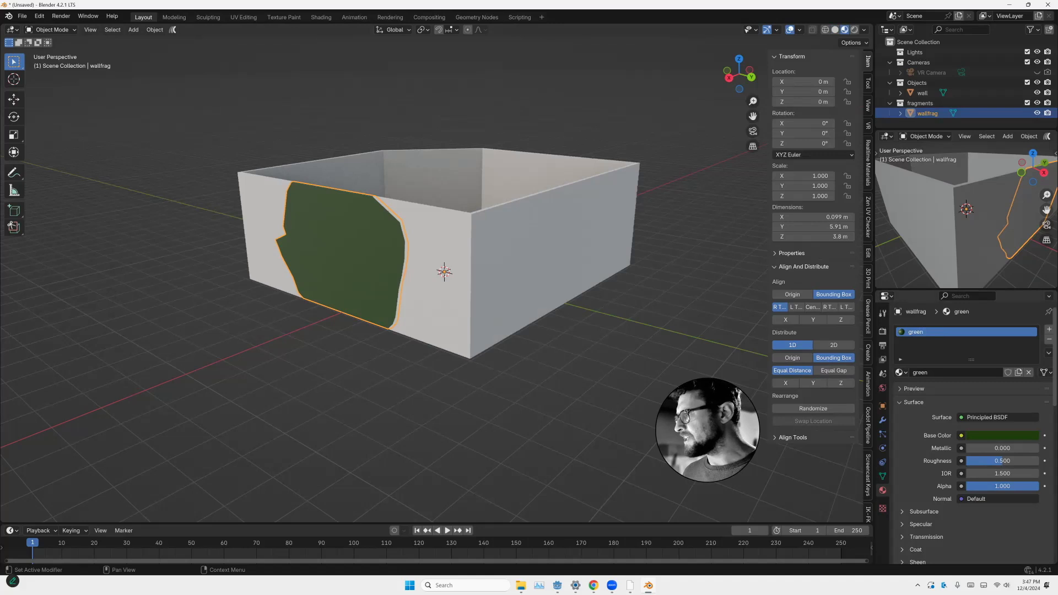
Add a second material slot to wallfrag with a purple base color (hue 0.718, saturation 1, value 0.37) and name it "purple"
left_click(1048, 329)
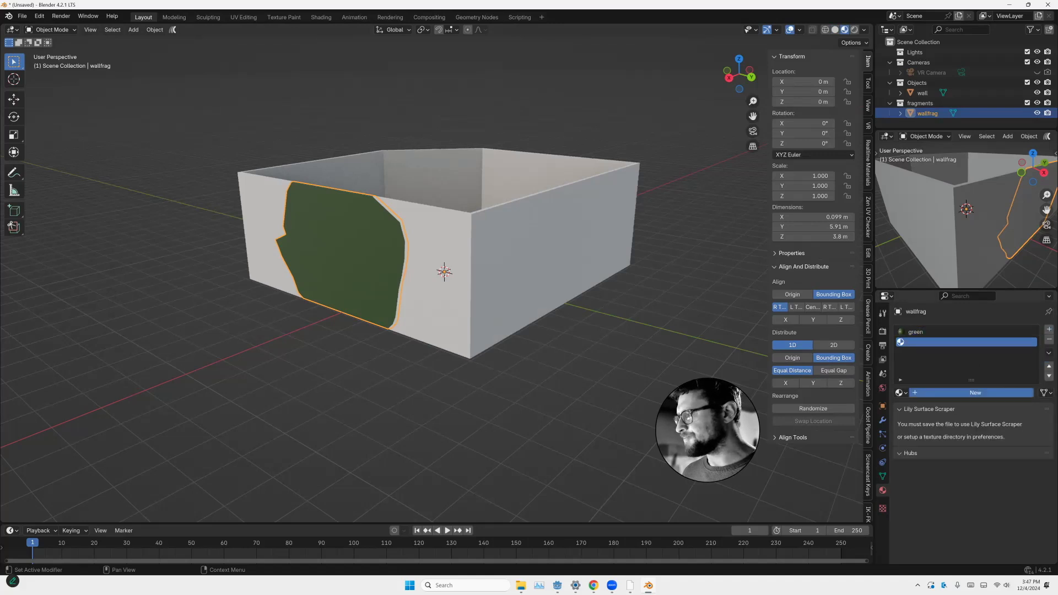
left_click(975, 392)
left_click(1001, 457)
left_click_drag(981, 350, 1022, 346)
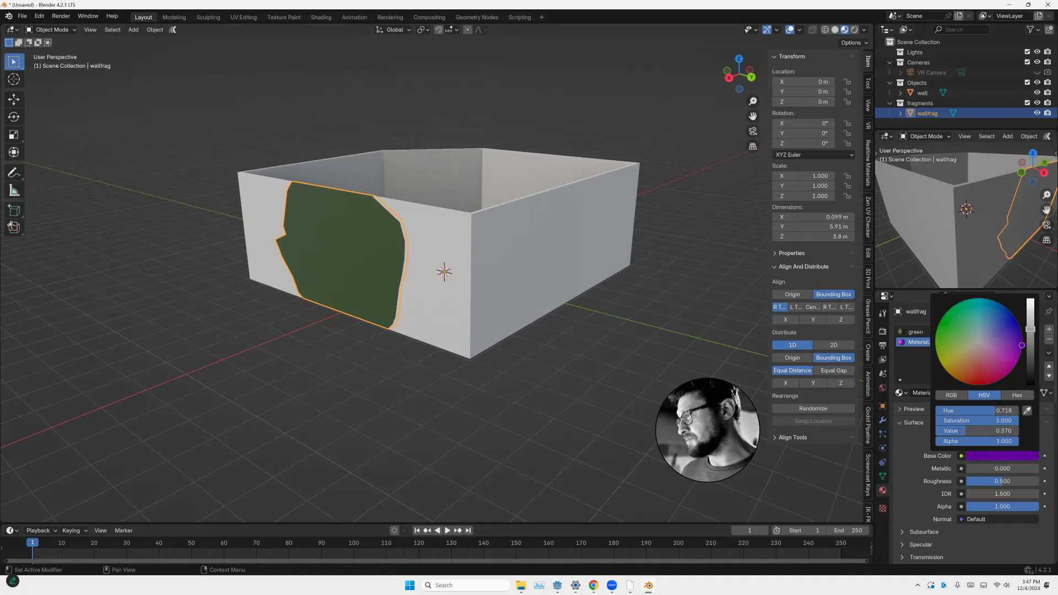
double_click(924, 343)
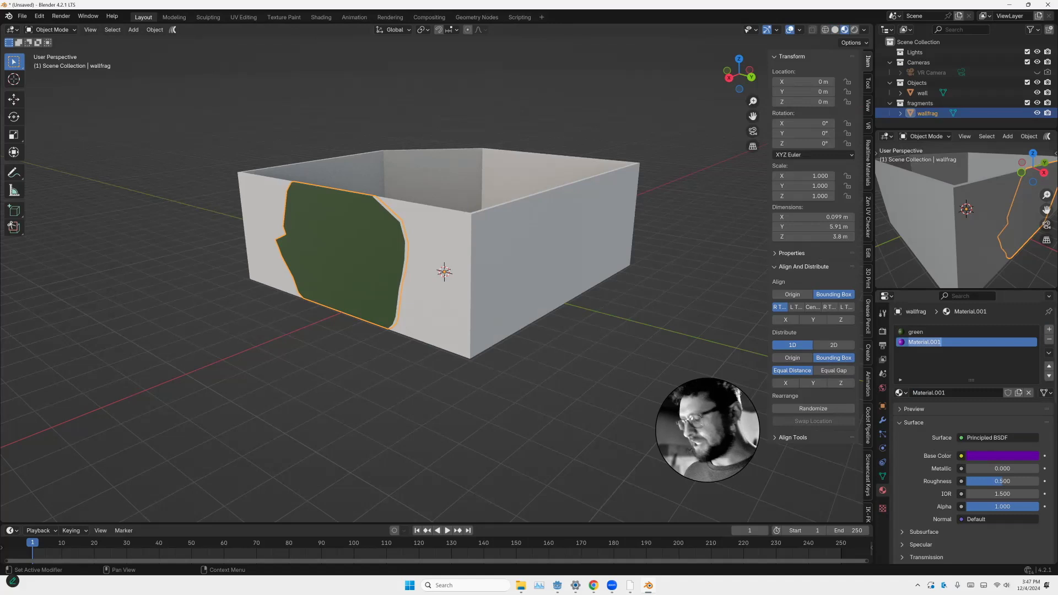
type("purple")
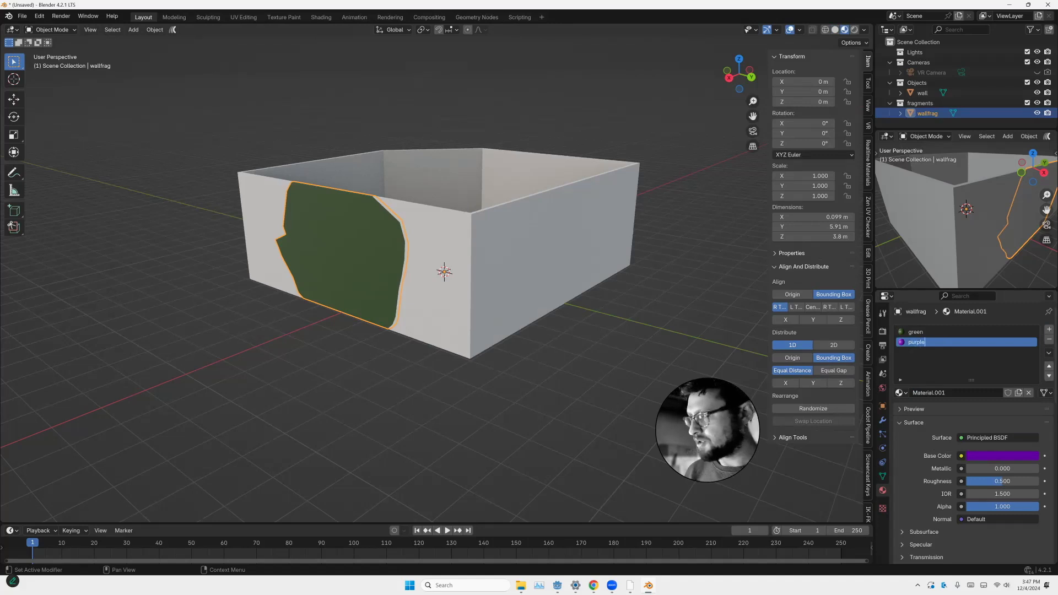
key("Return")
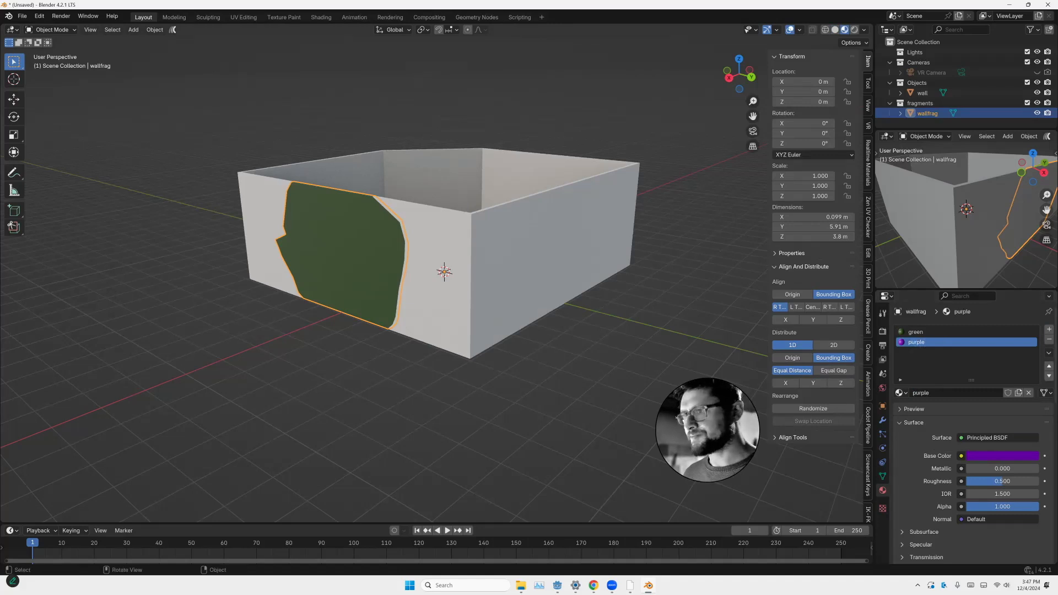
Link the materials of the wallfrag piece to the wall object, then clear the selection
left_click(475, 240)
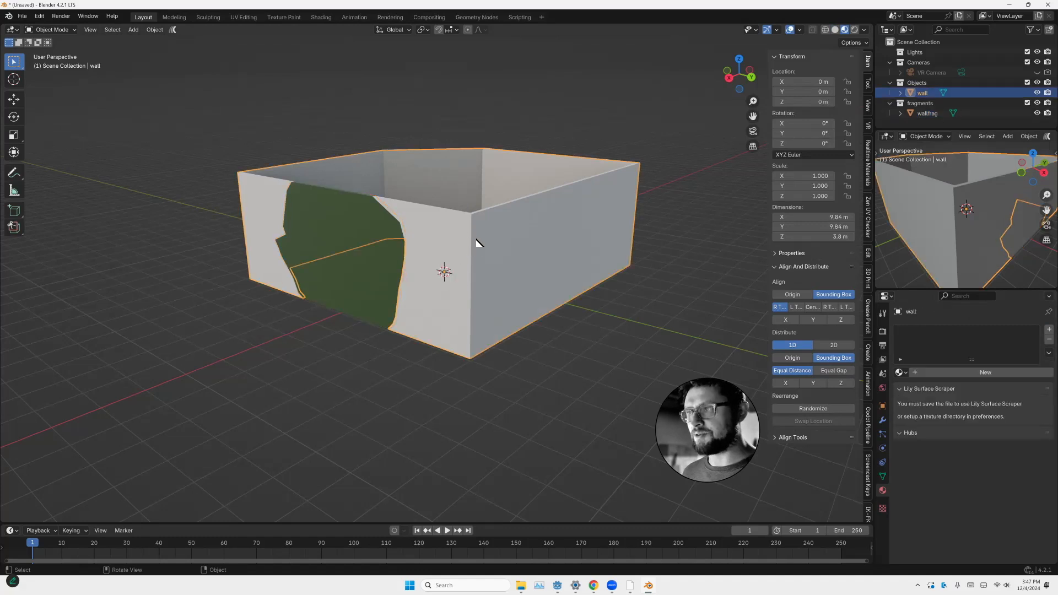
left_click(319, 253, "shift")
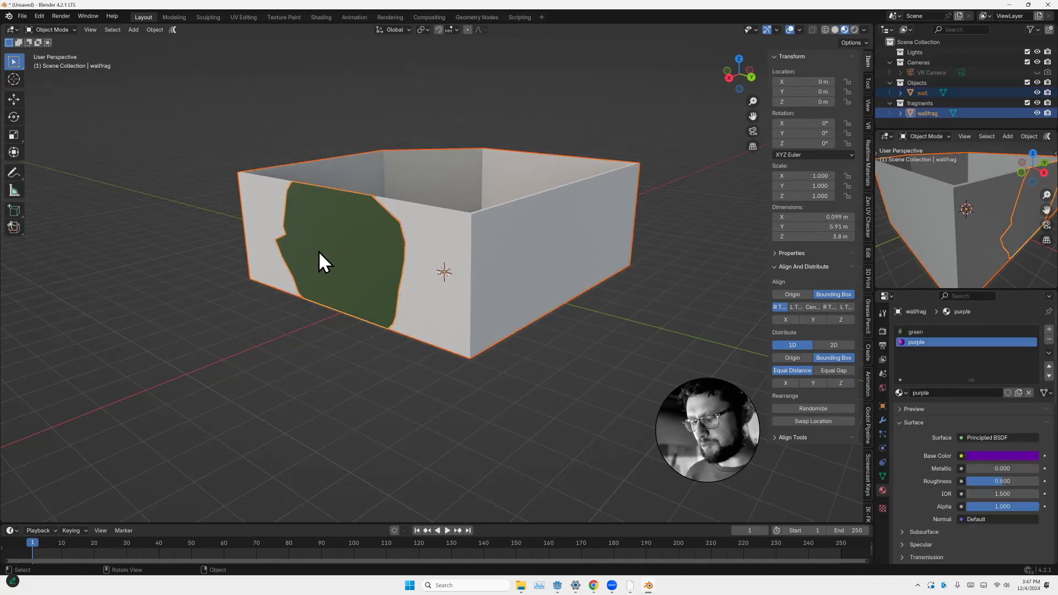
key("ctrl+l")
left_click(300, 273)
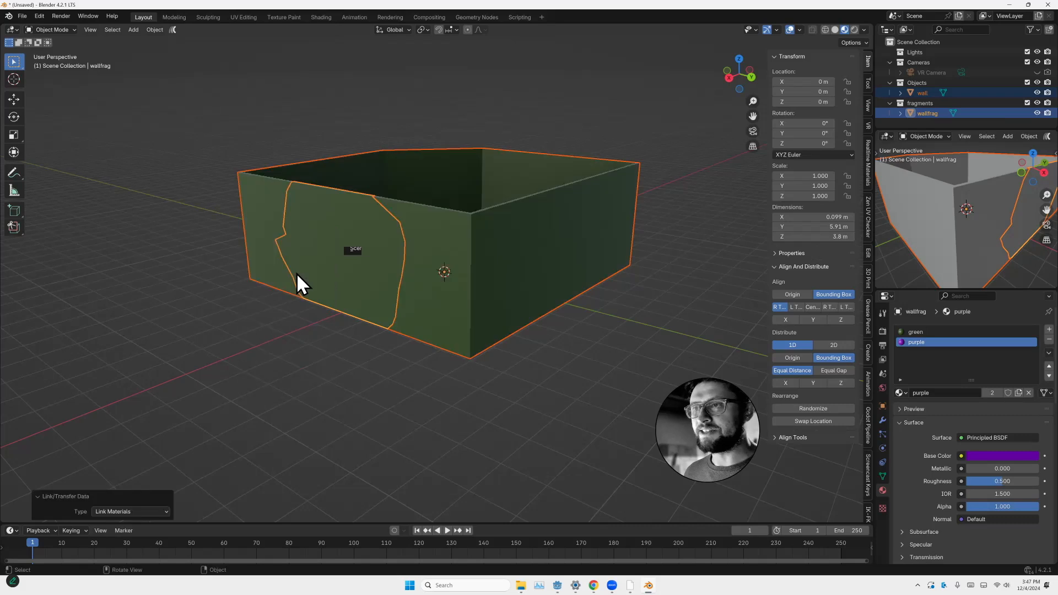
key("alt+a")
Run Cell Fracture on the wallfrag piece with the interior material index set to 1
left_click(335, 275)
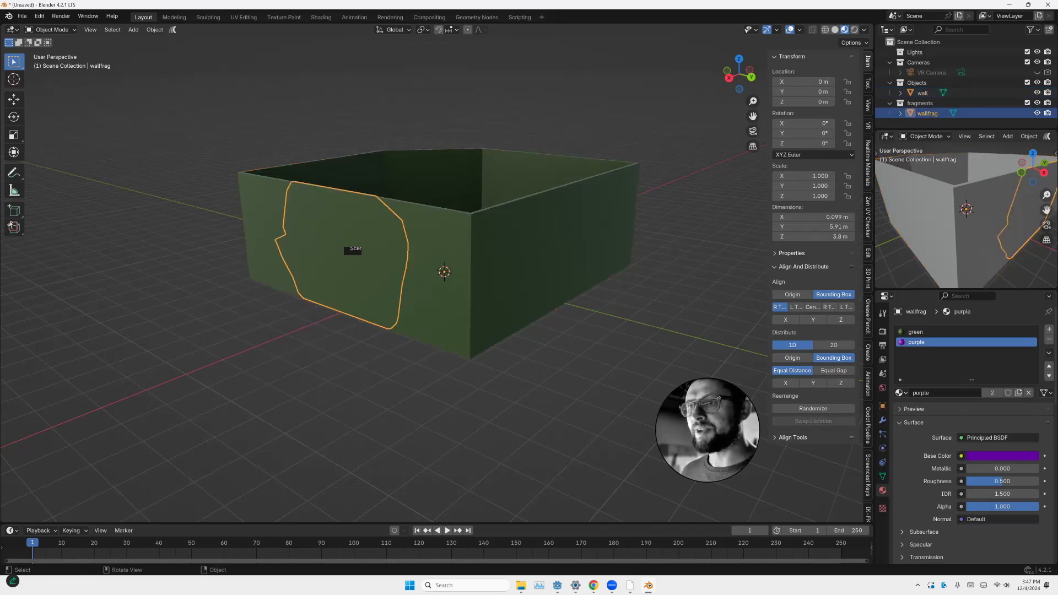
middle_click_drag(349, 255, 386, 214)
key("alt+a")
left_click(353, 244)
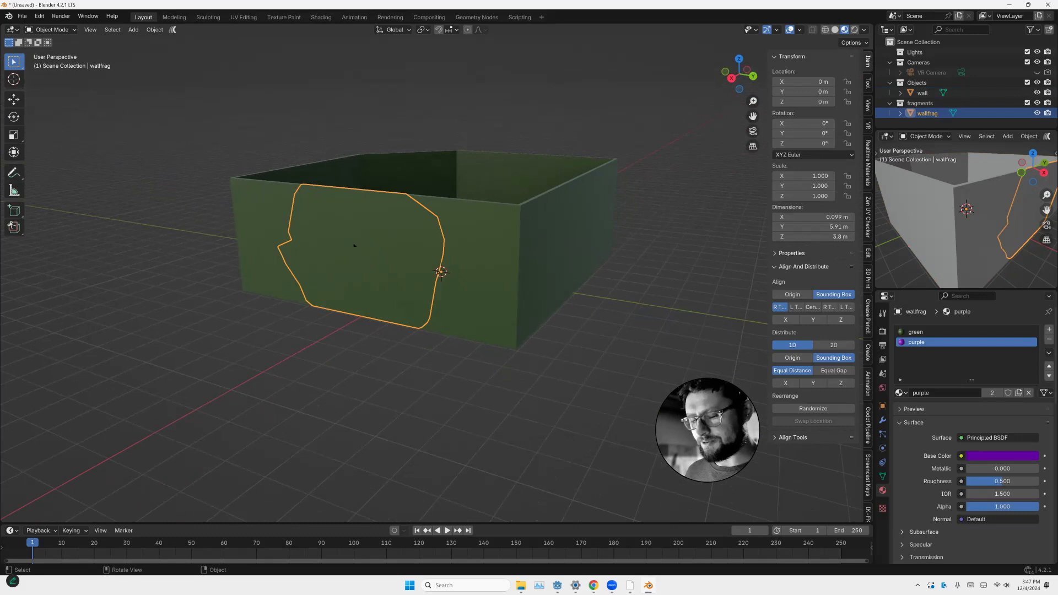
key("F3")
type("cell")
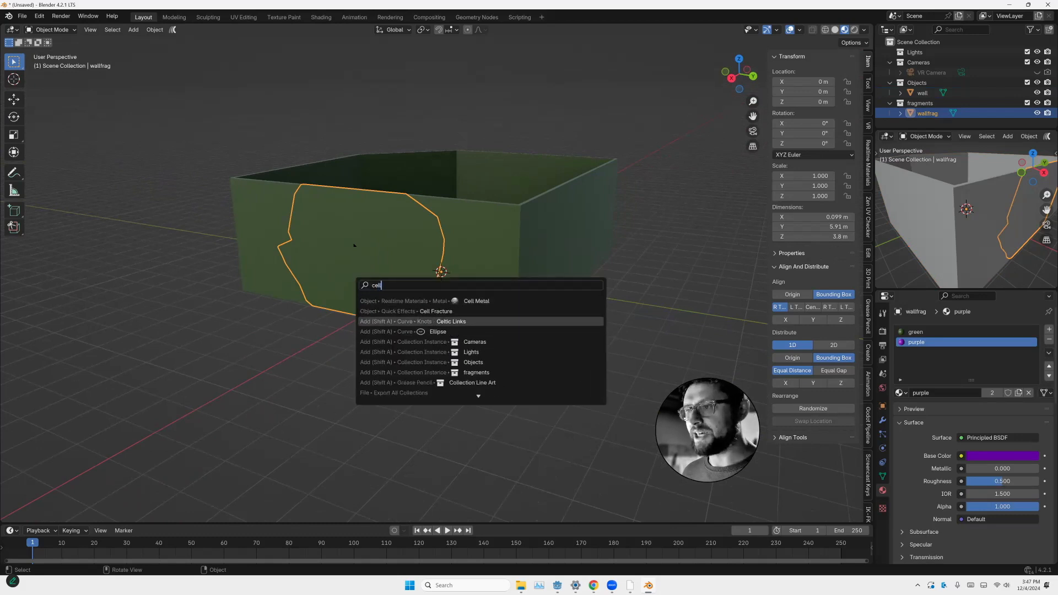
key("Up")
key("Return")
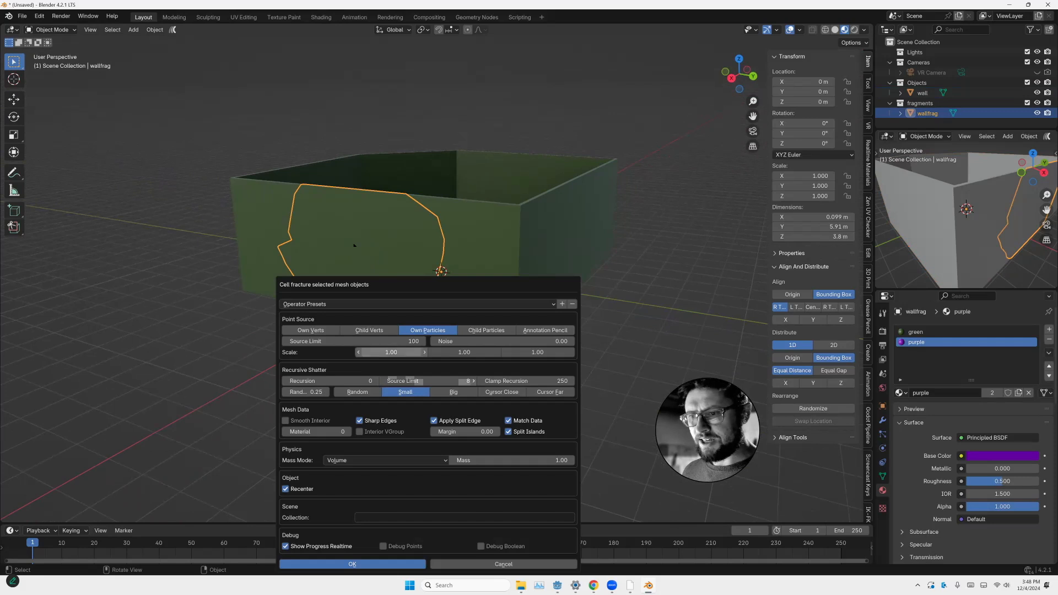
left_click_drag(475, 288, 498, 108)
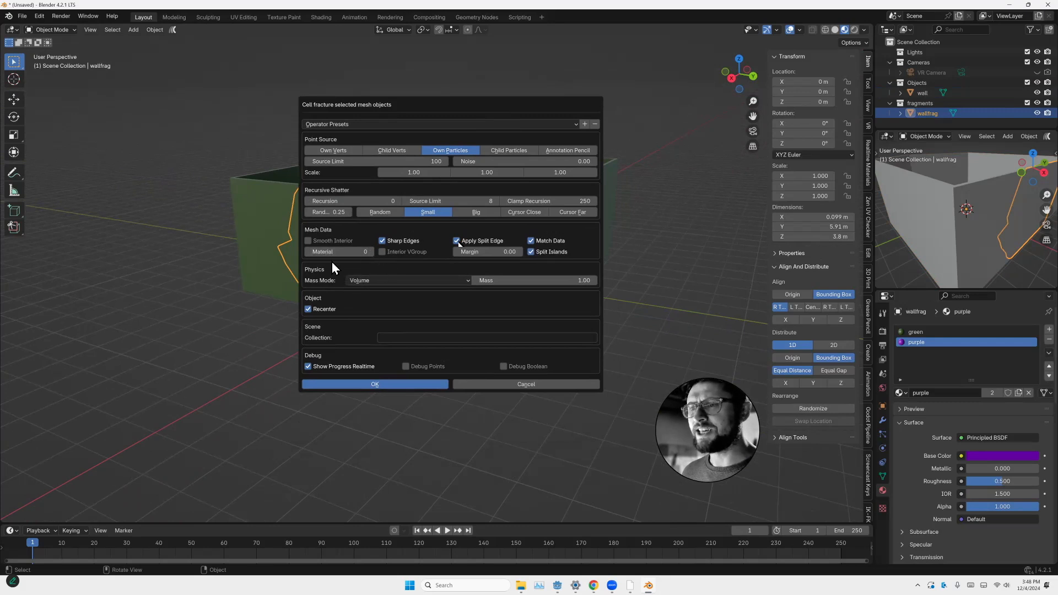
left_click(371, 252)
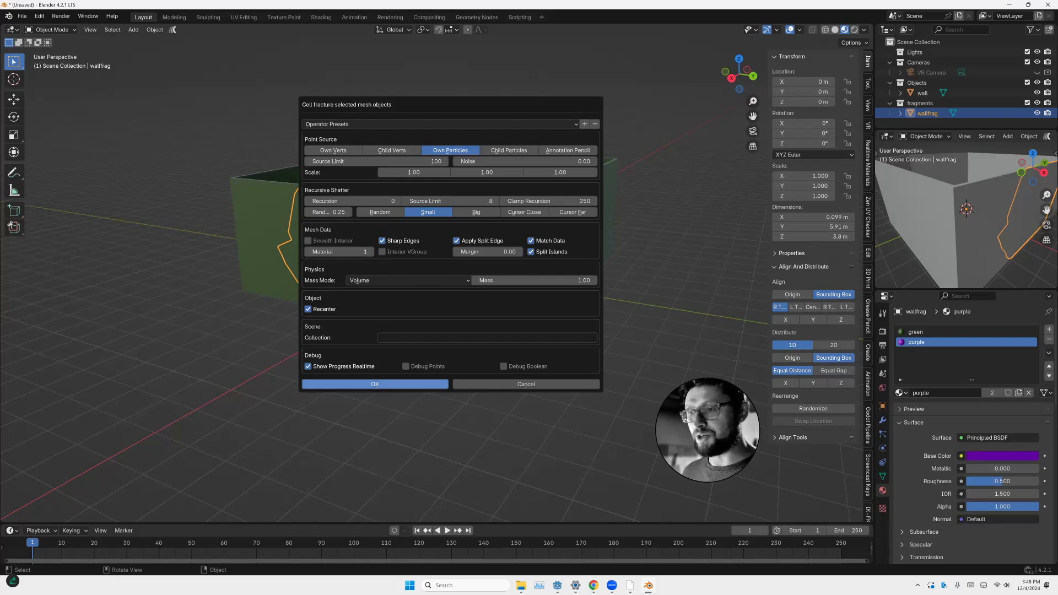
left_click(375, 384)
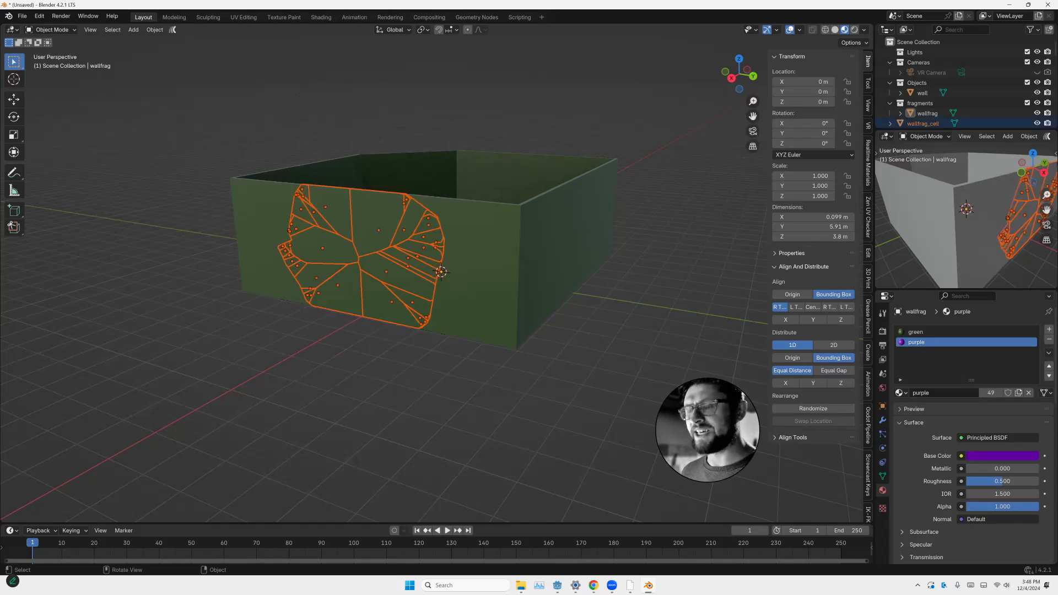
Move the original unfractured wallfrag piece out of the wall, away from its fragments, and delete it
key("Delete")
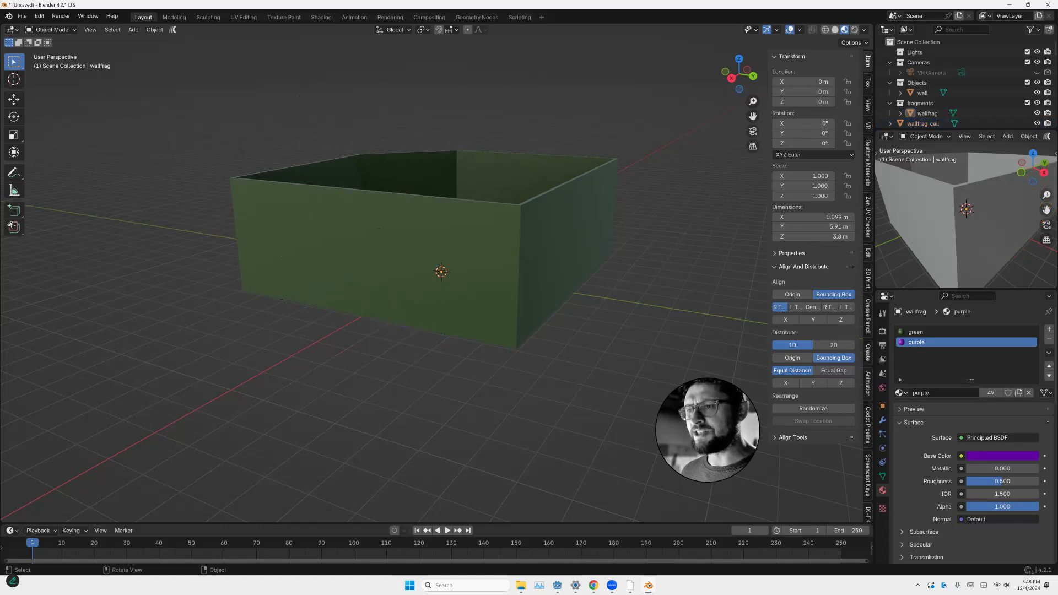
left_click(340, 288)
left_click(339, 288)
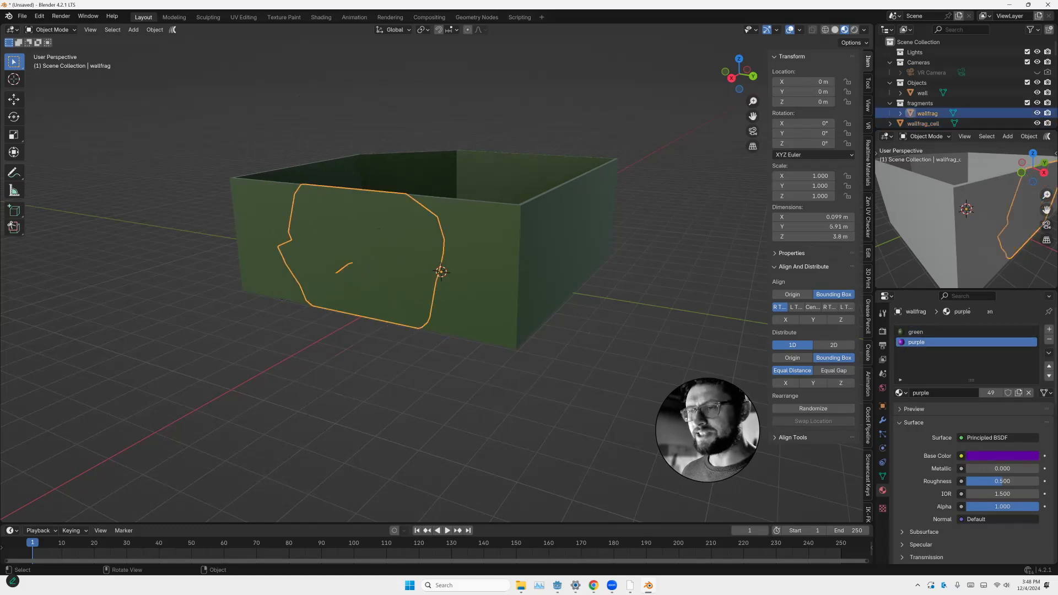
key("g")
left_click(135, 314)
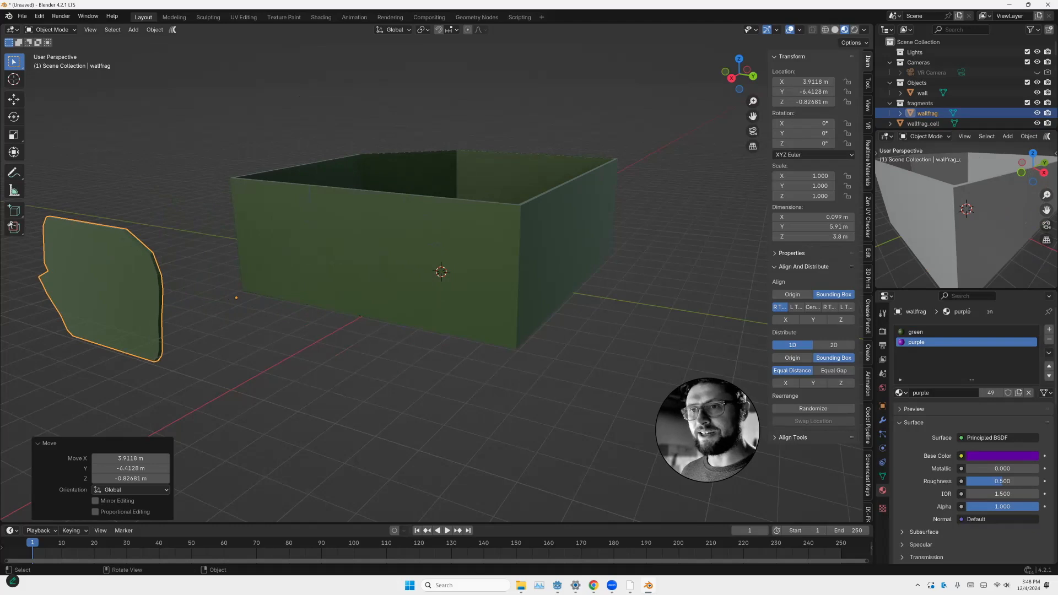
key("x")
left_click(113, 347)
Select individual fragments in the fractured part of the wall to check that they are separate pieces
left_click(304, 333)
left_click(329, 247)
left_click(390, 223)
left_click(403, 244)
left_click(406, 274)
left_click(700, 427)
middle_click_drag(705, 422, 682, 434)
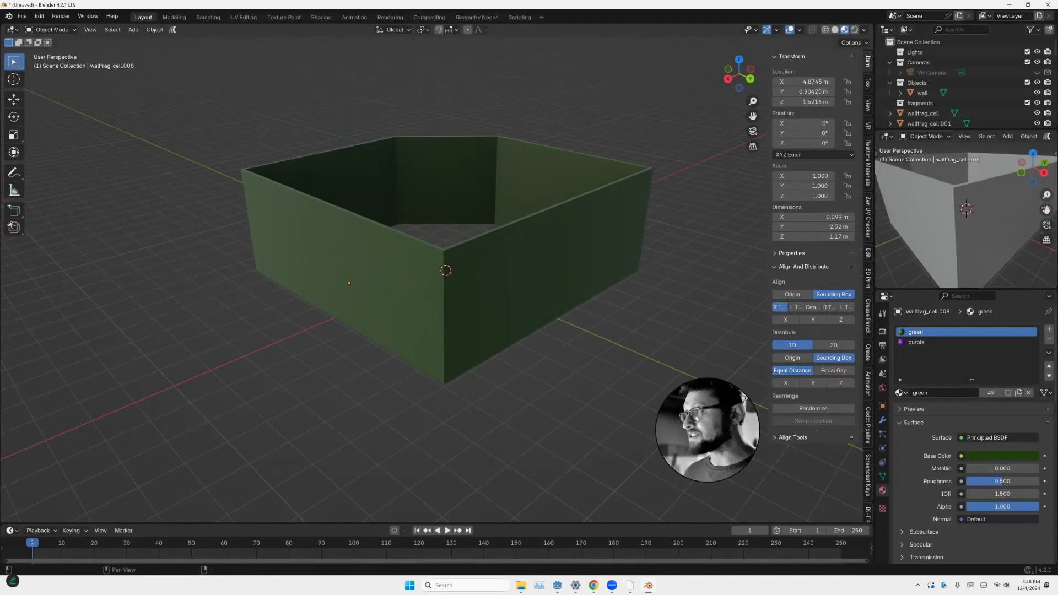
Add a plane at the world origin in the Objects collection and scale it by 100 as the ground
left_click(917, 83)
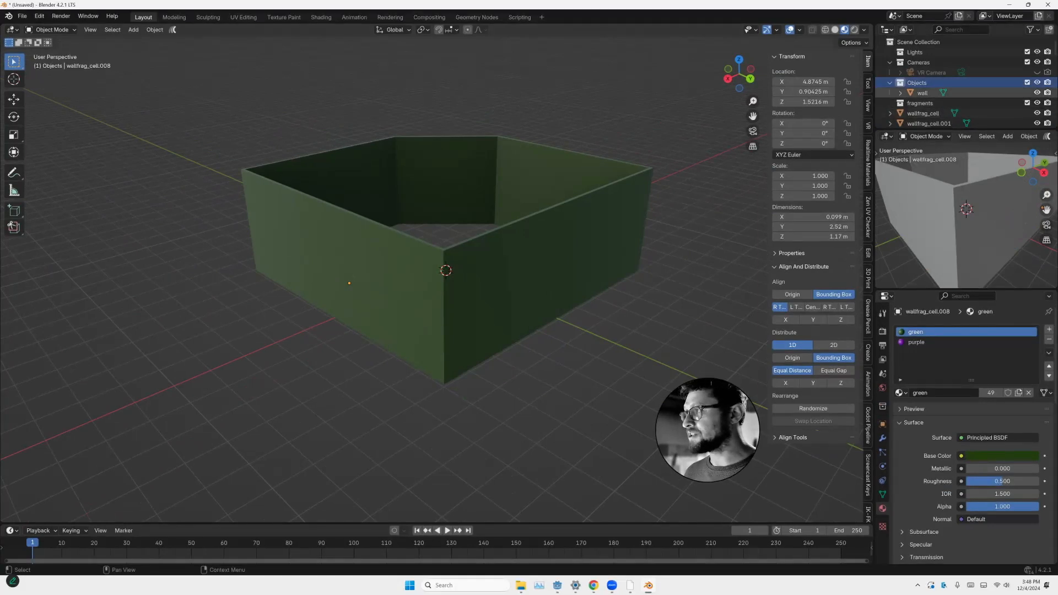
left_click(915, 93)
key("alt+a")
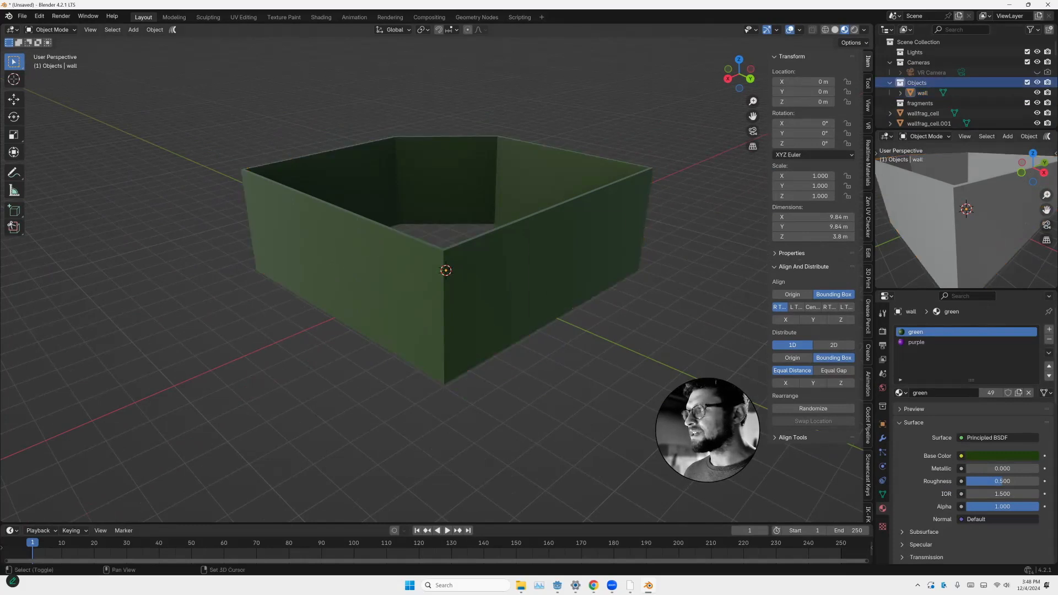
key("shift+a")
mouse_move(567, 248)
left_click(651, 248)
middle_click_drag(650, 247, 629, 294)
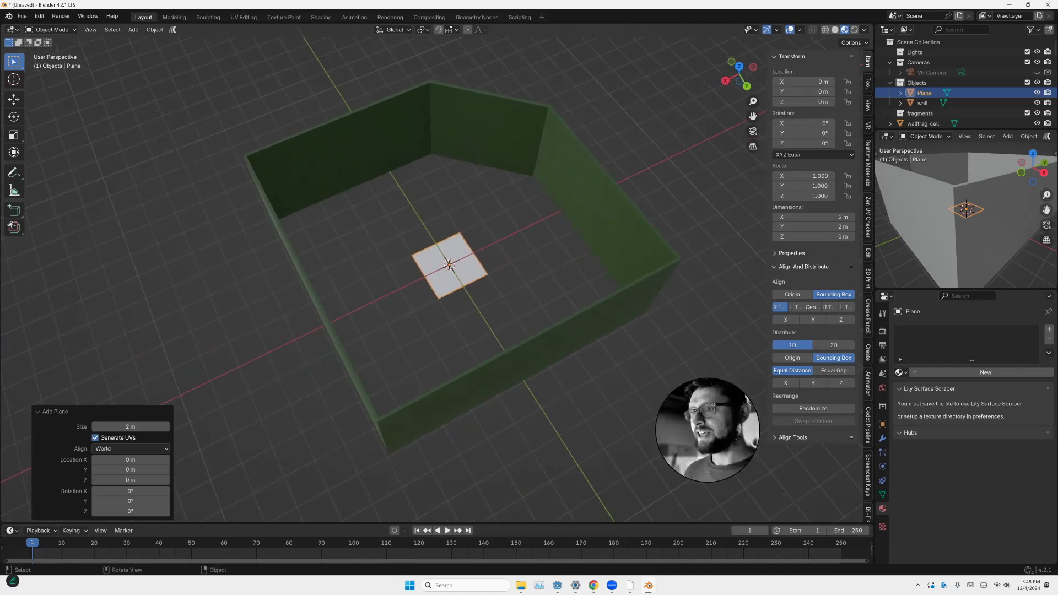
key("s")
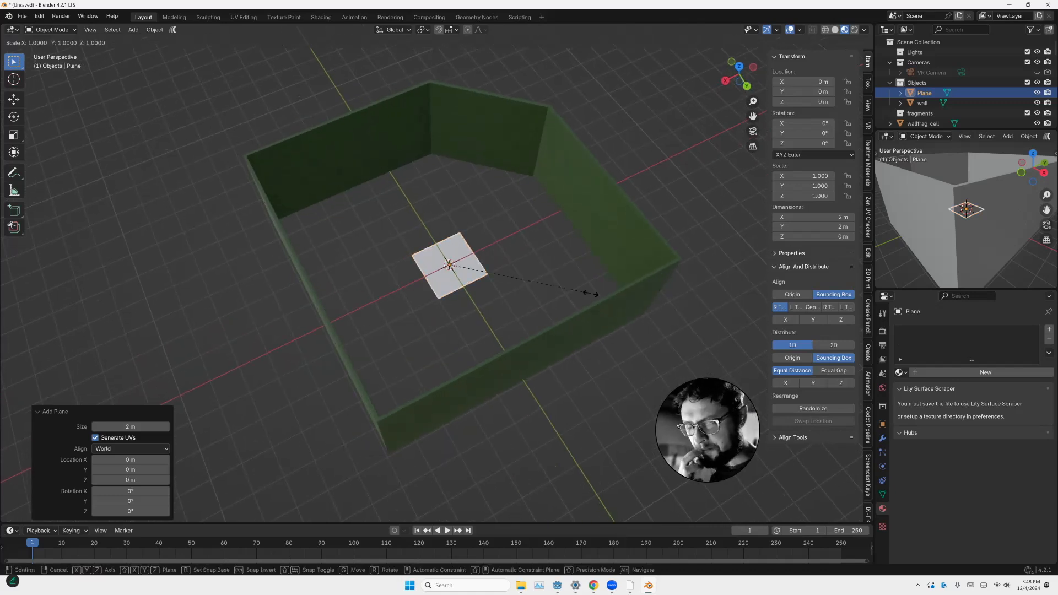
type("100")
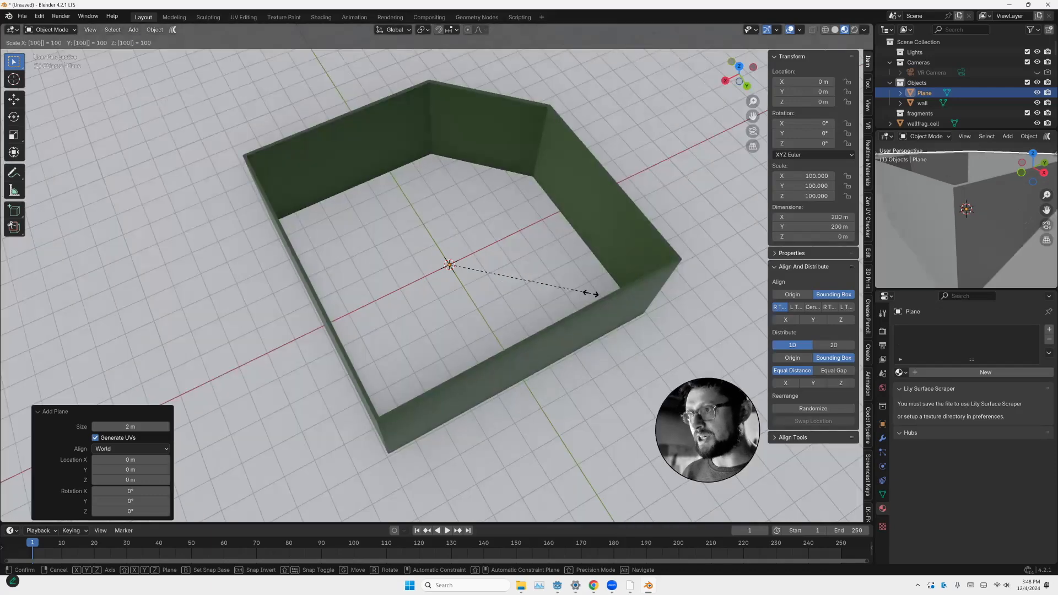
key("Return")
Try to link materials between the wall and the ground plane with the plane as the active object
middle_click_drag(590, 293, 551, 226)
scroll(551, 226, "down", 9)
middle_click_drag(380, 237, 417, 276)
scroll(417, 277, "up", 12)
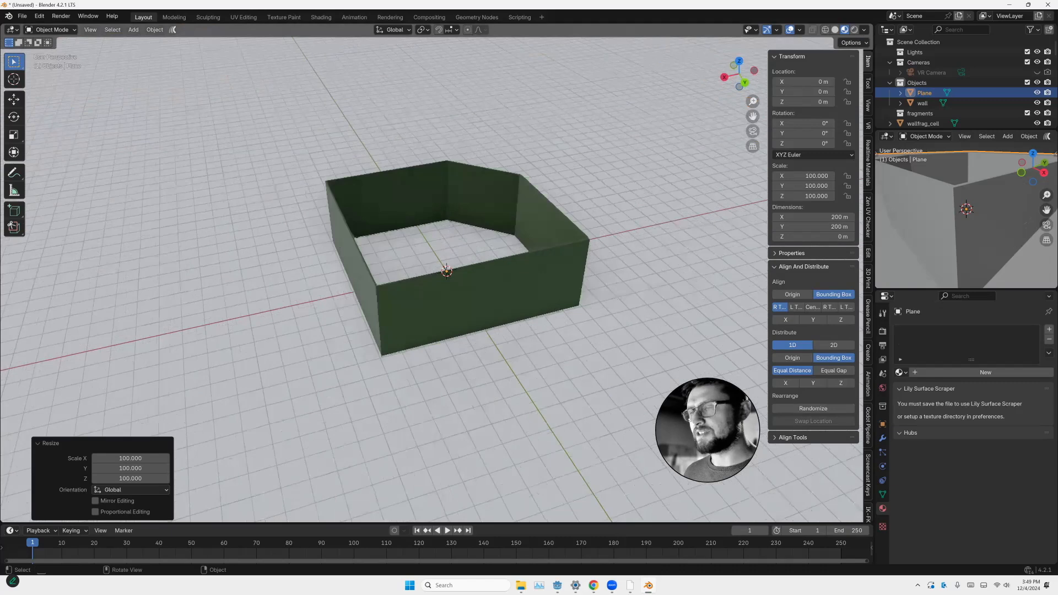
scroll(417, 276, "down", 2)
scroll(417, 283, "down", 3)
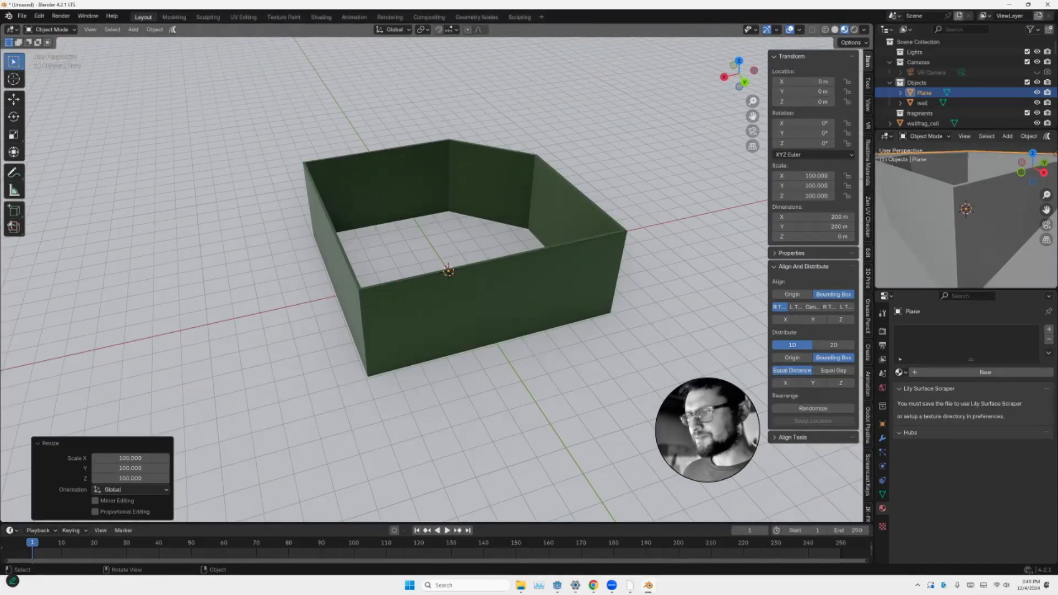
left_click(427, 296)
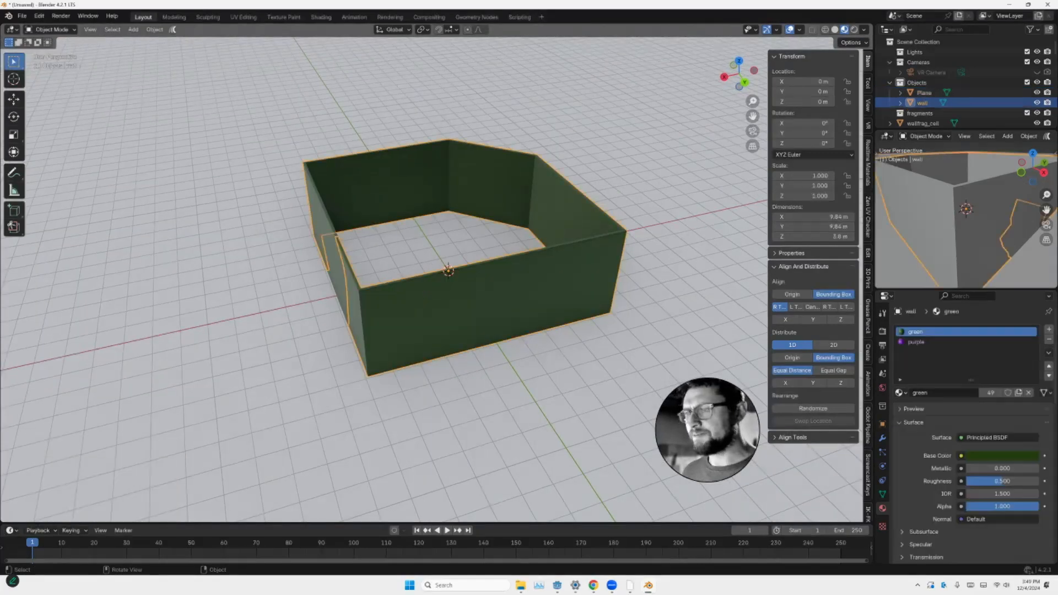
left_click(427, 296)
left_click(427, 297, "shift")
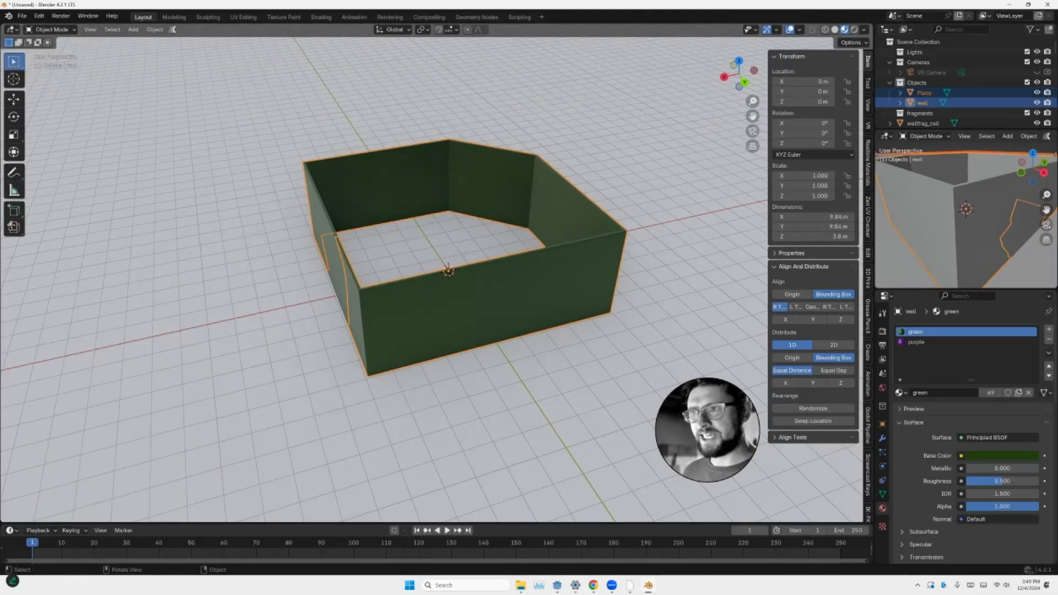
left_click(428, 297)
left_click(428, 297)
left_click(427, 296, "shift")
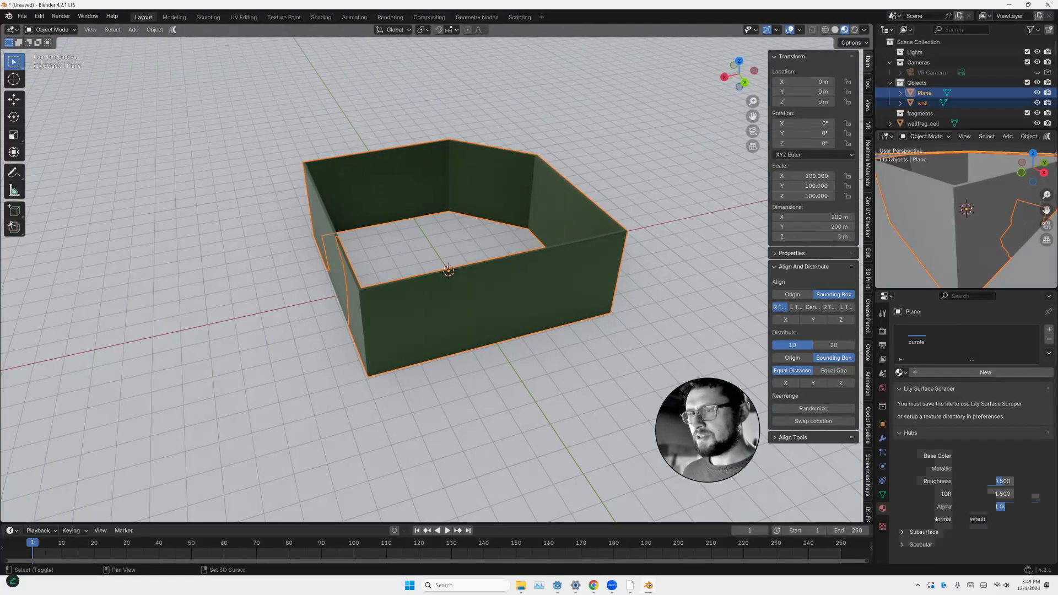
key("ctrl+l")
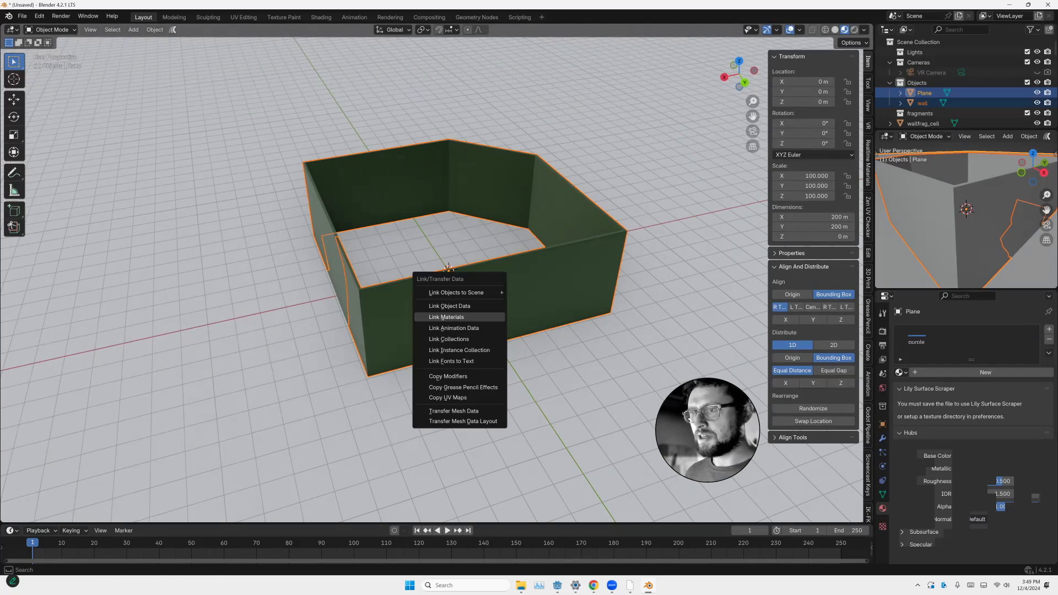
key("Return")
Link the wall's materials to the ground plane, with the wall as the active object, and deselect the wall
left_click(441, 396)
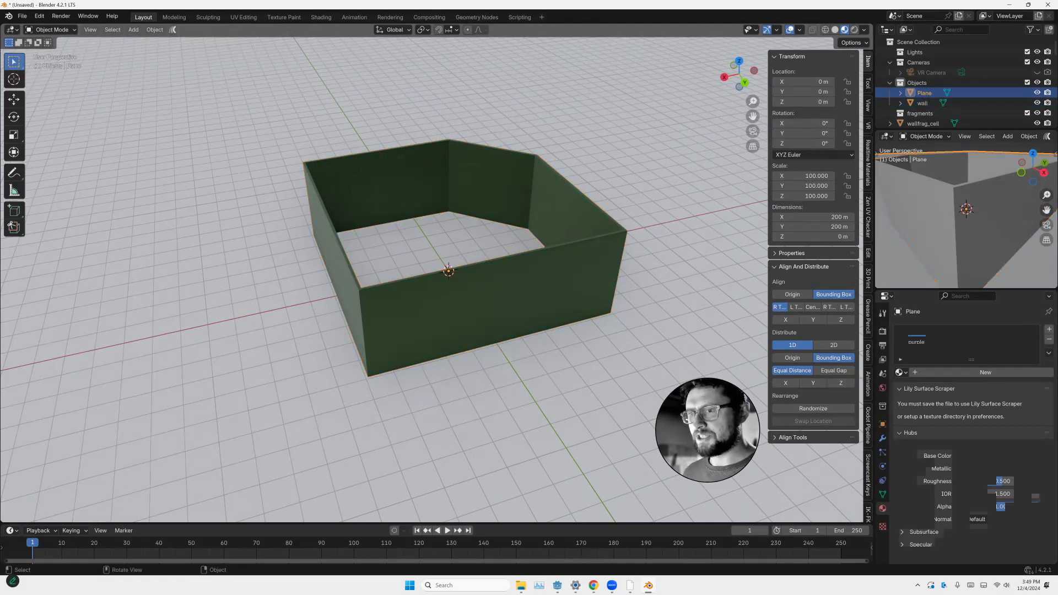
left_click(469, 281, "shift")
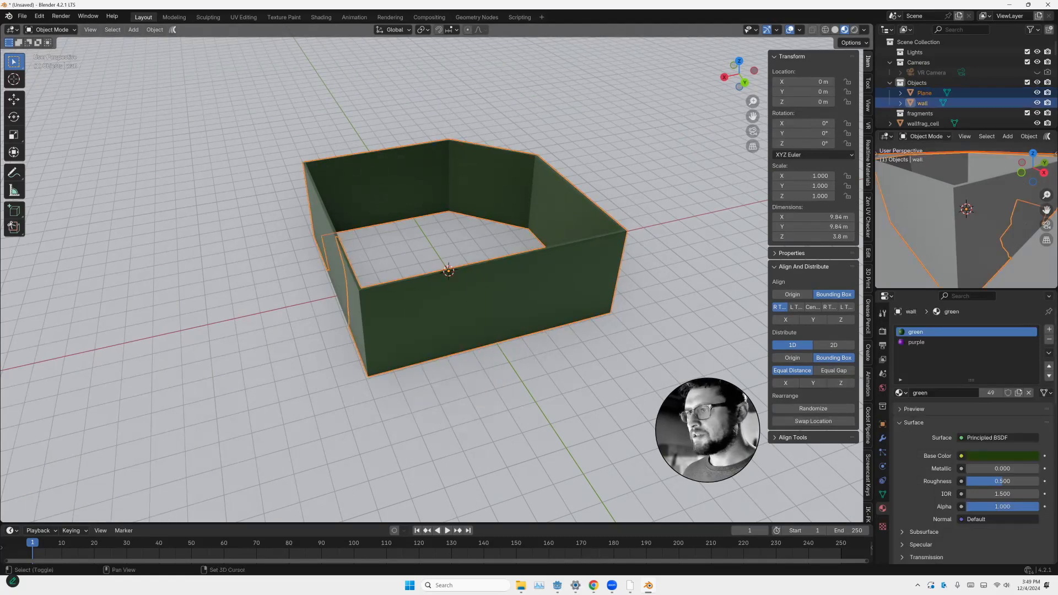
key("ctrl+l")
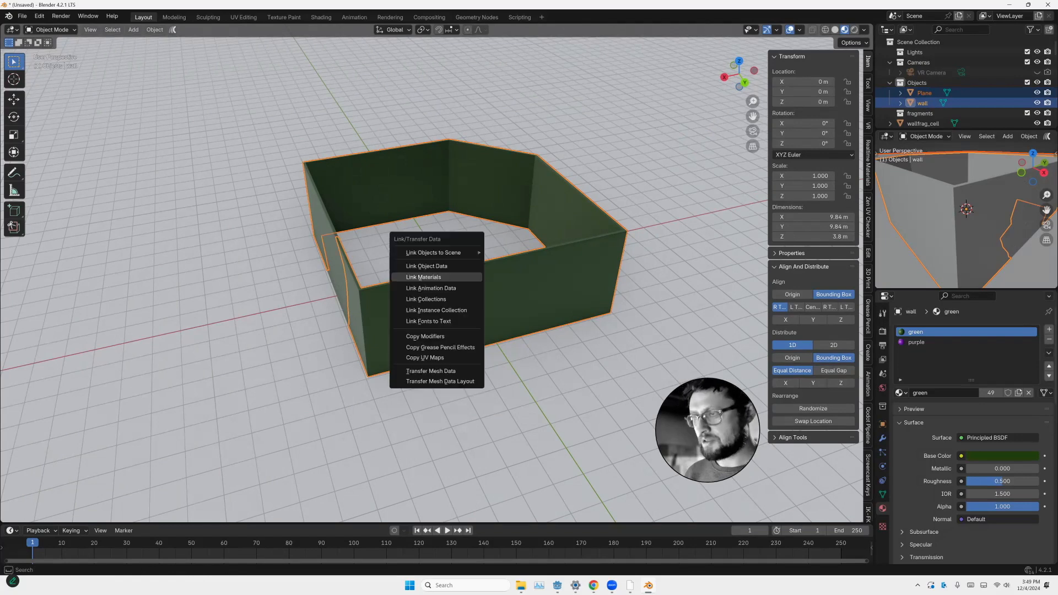
key("Return")
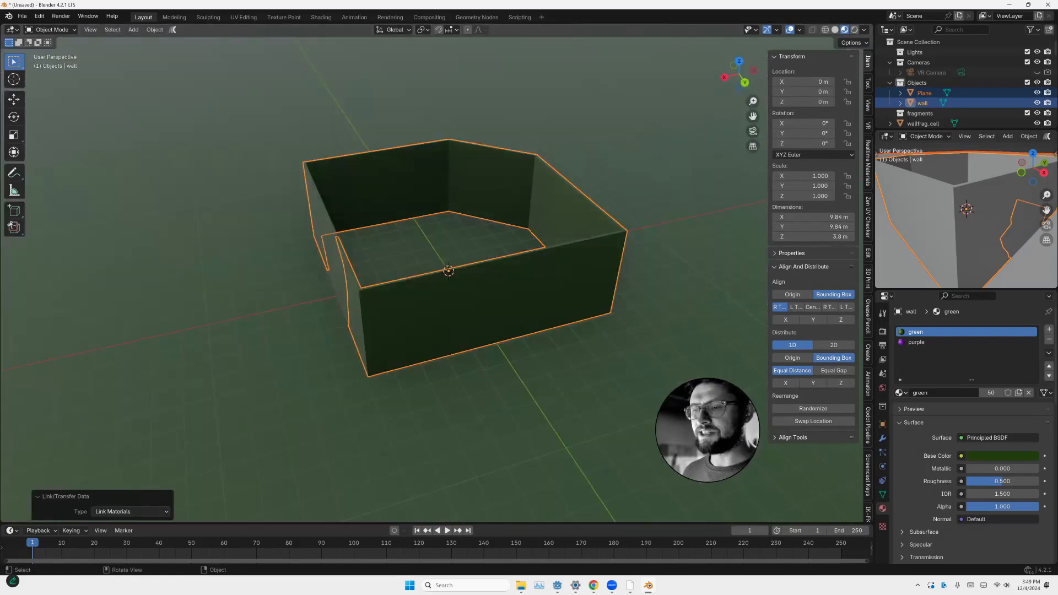
left_click(469, 281, "shift")
Select the ground plane alone and add a passive rigid body to it
middle_click_drag(470, 292, 219, 121)
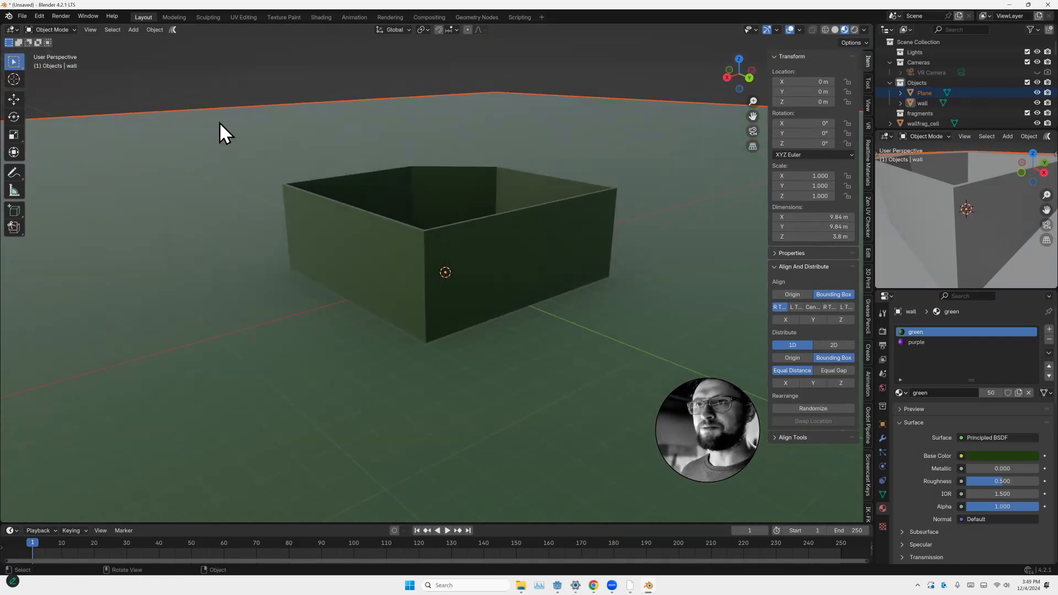
left_click(162, 140)
left_click(156, 31)
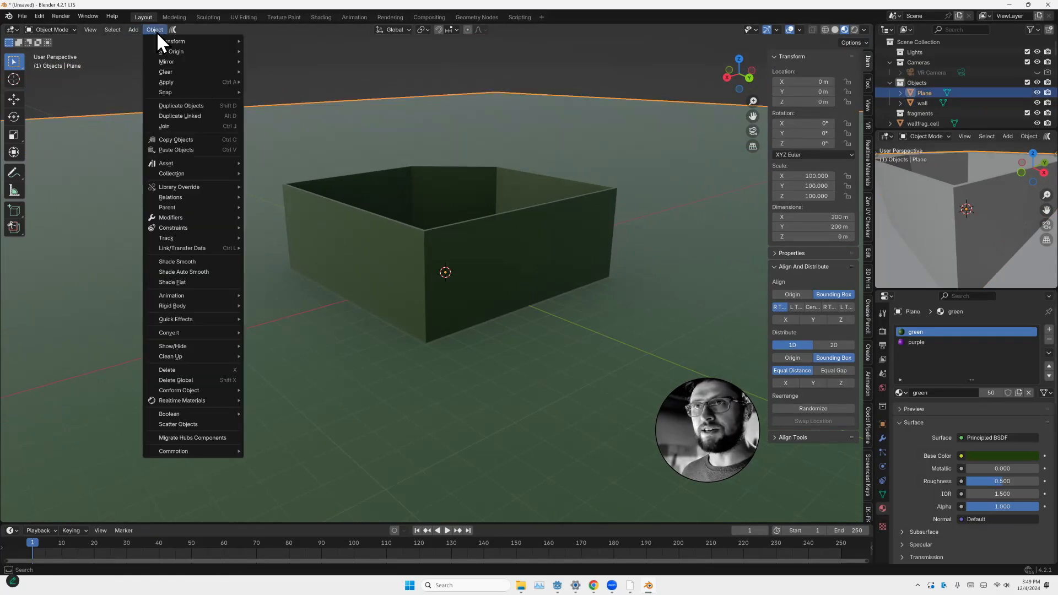
mouse_move(176, 306)
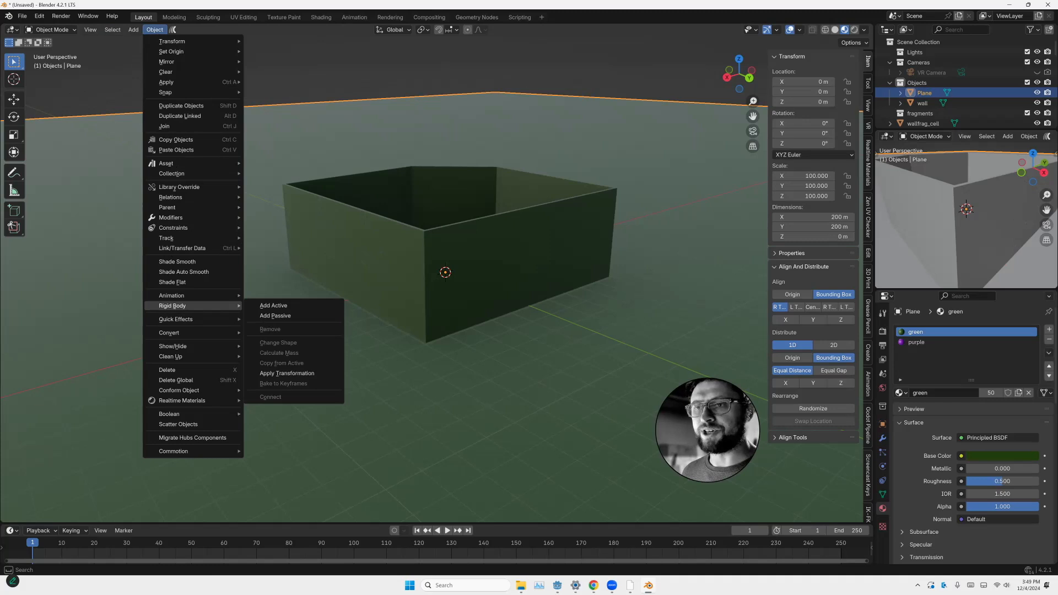
left_click(276, 316)
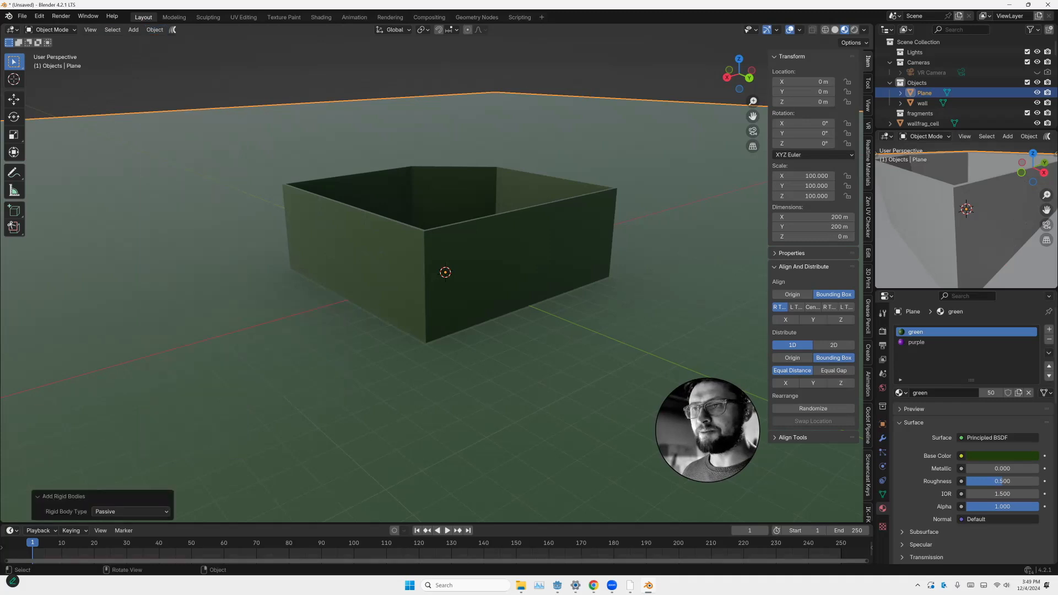
Select all the wall fragments by inverting a selection of the plane and wall, and make one large fragment the active object
left_click(364, 276)
middle_click_drag(365, 276, 363, 242)
left_click(385, 266)
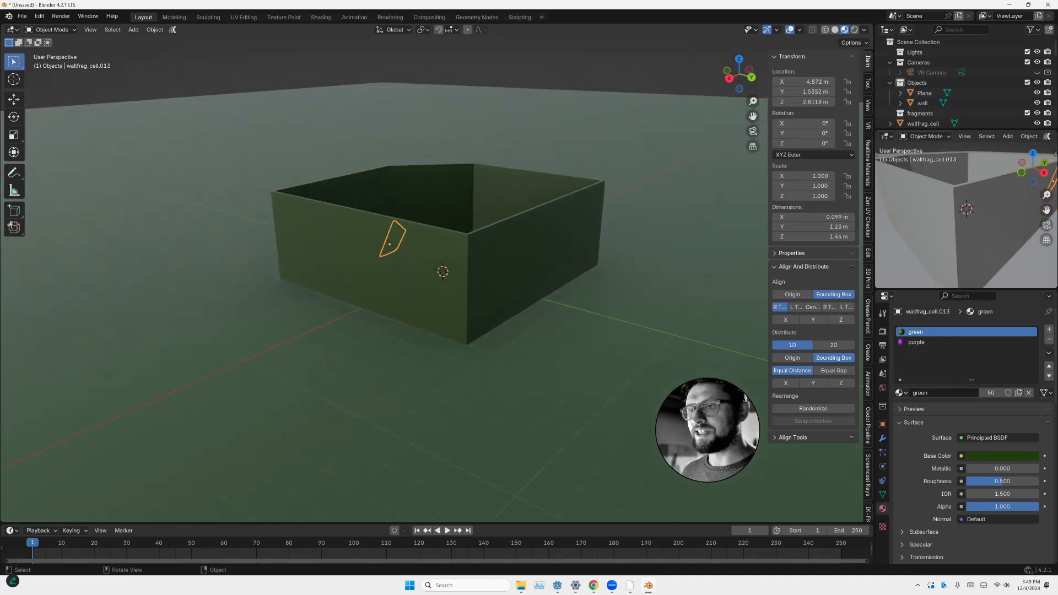
left_click(325, 352)
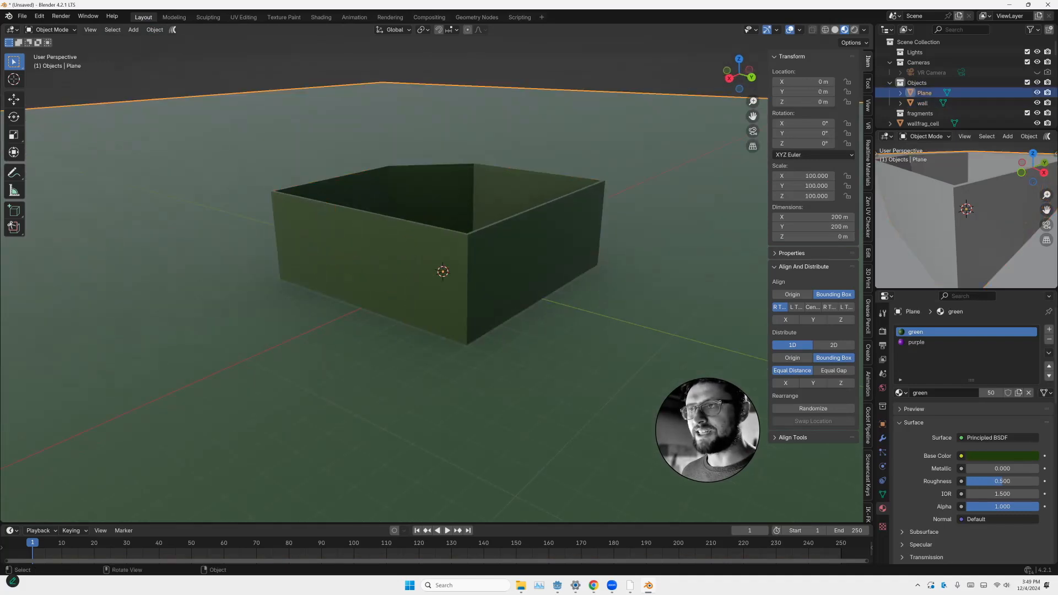
left_click(921, 103, "ctrl")
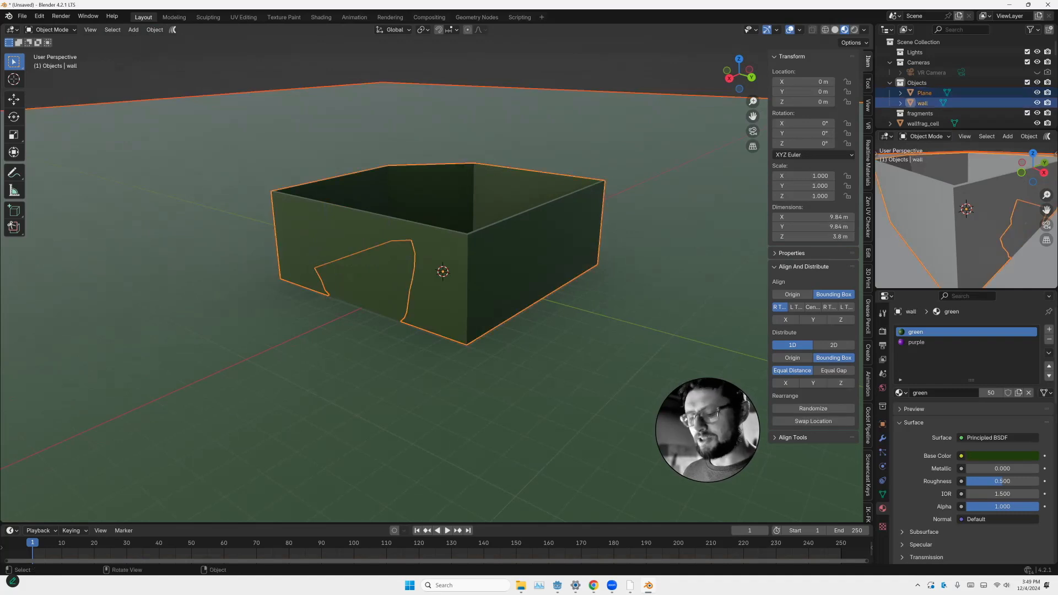
key("ctrl+z")
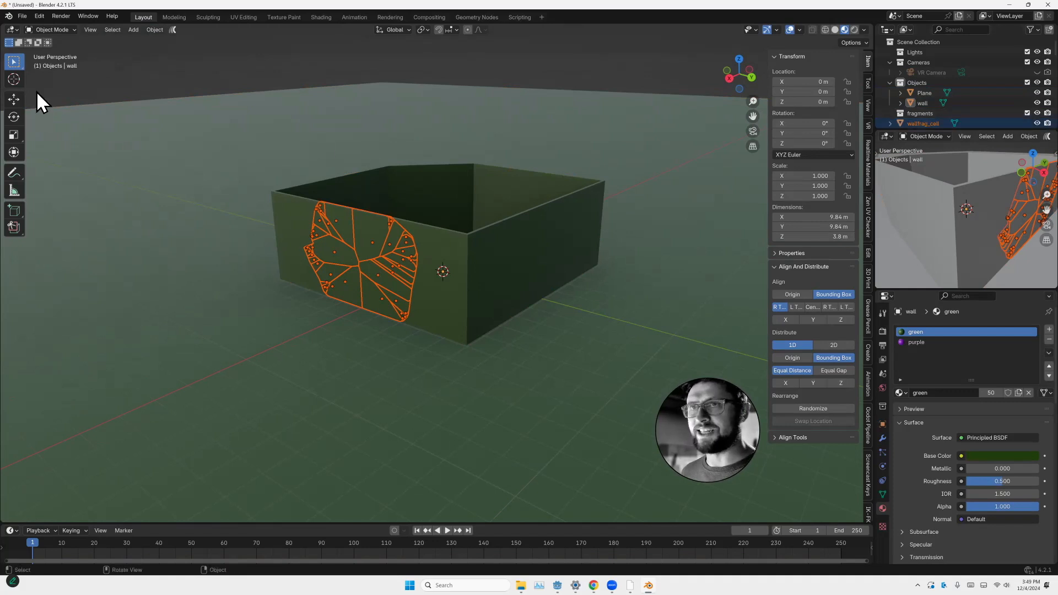
left_click(368, 242, "shift")
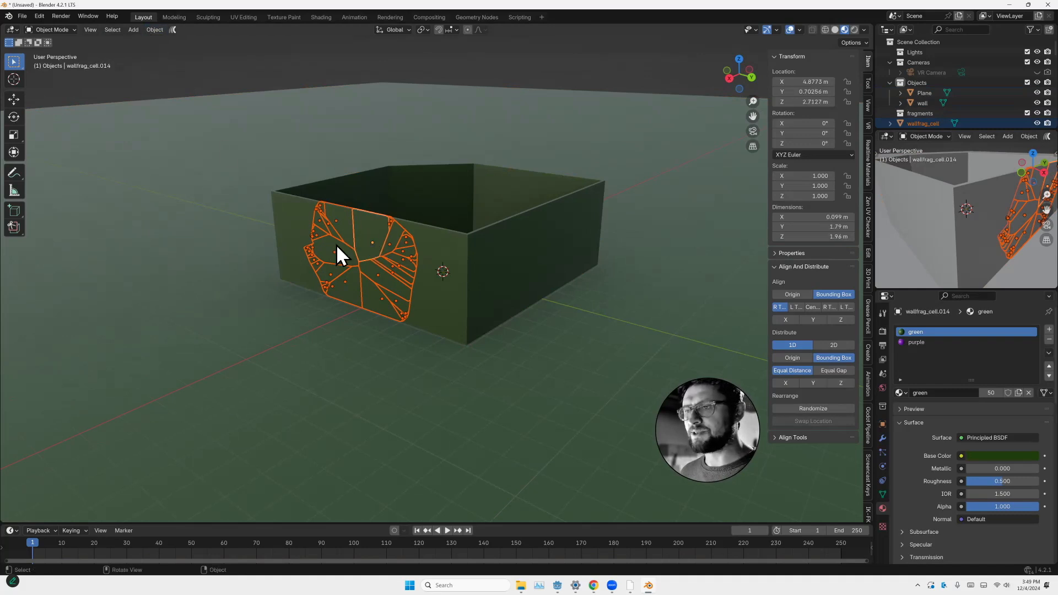
Add active rigid bodies to the selected fragments and copy the rigid body settings from the active fragment
left_click(154, 31)
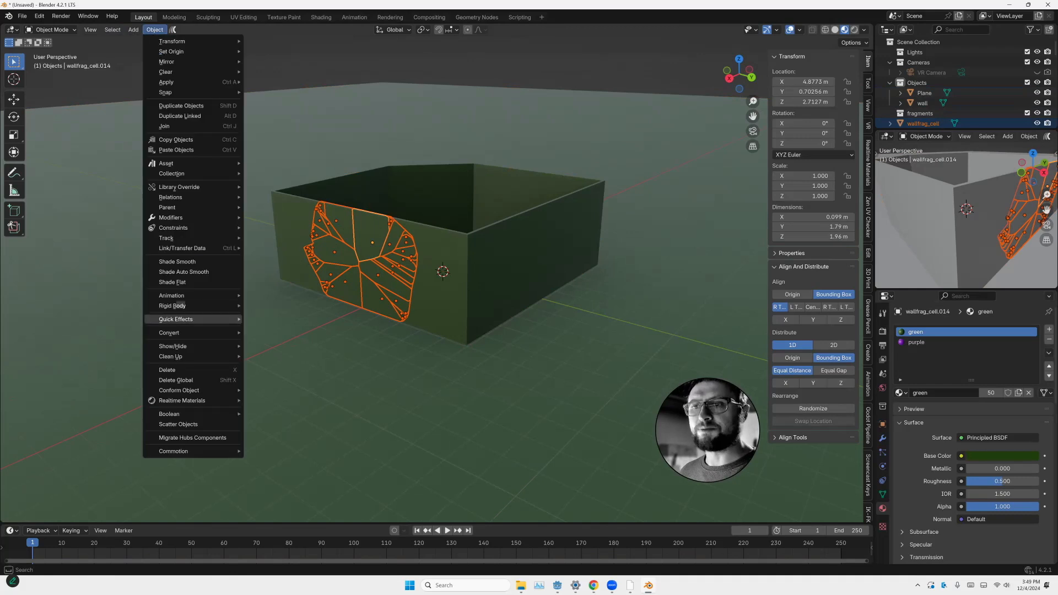
mouse_move(176, 306)
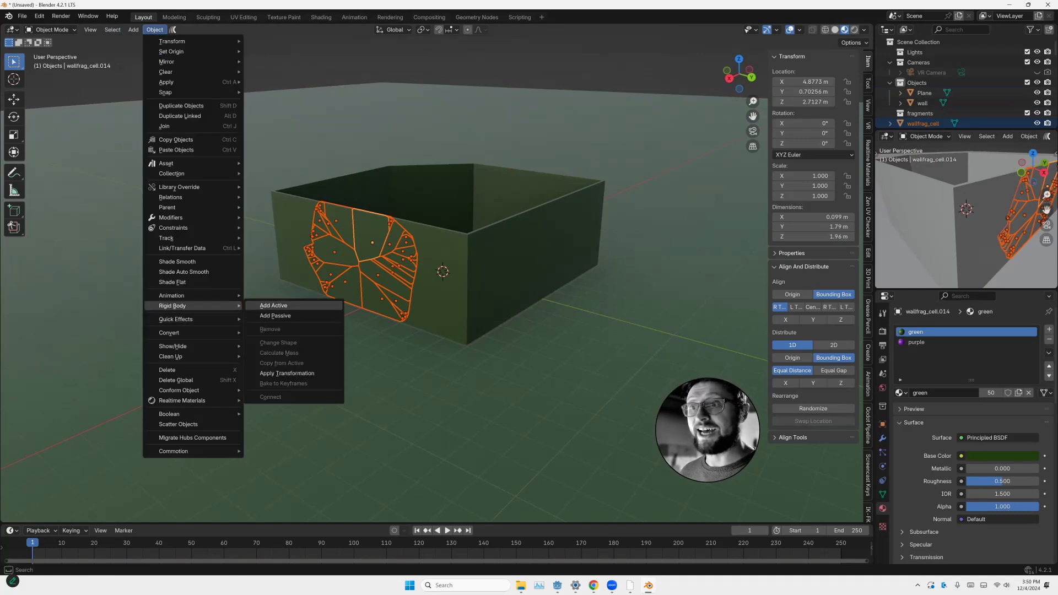
left_click(273, 305)
left_click(163, 32)
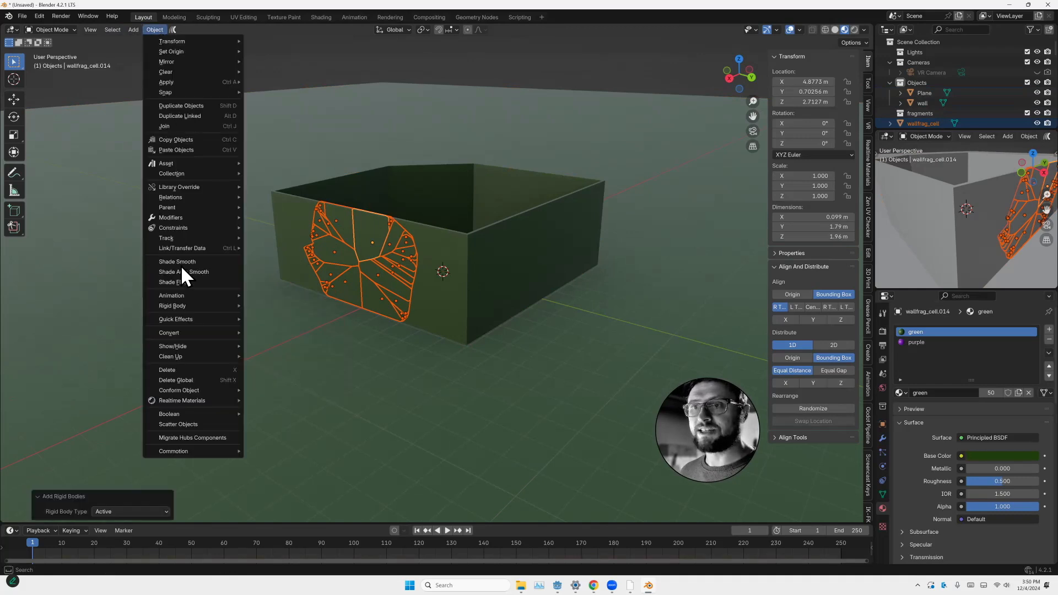
mouse_move(181, 306)
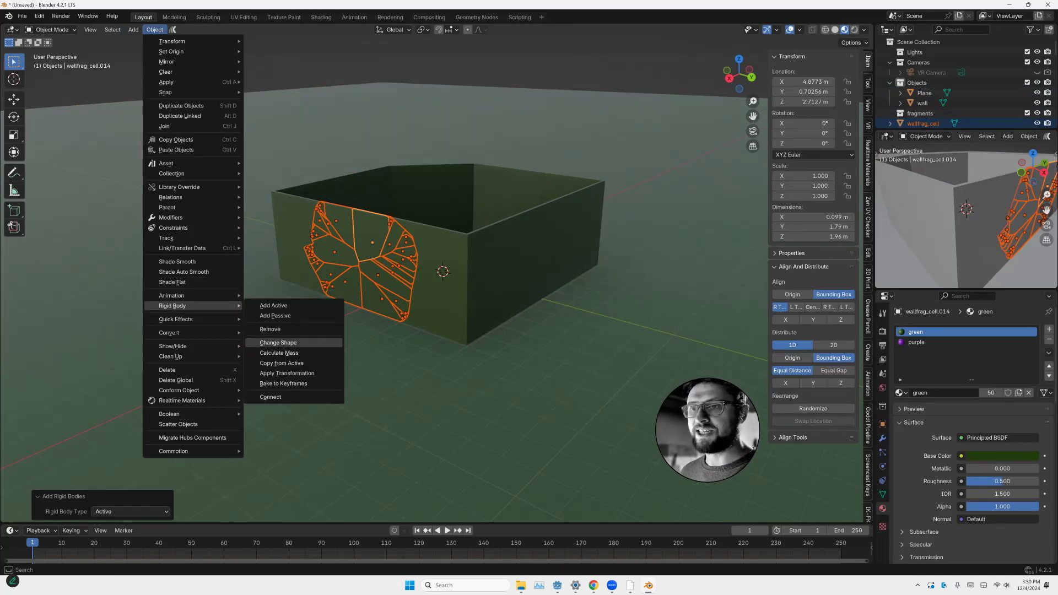
left_click(286, 362)
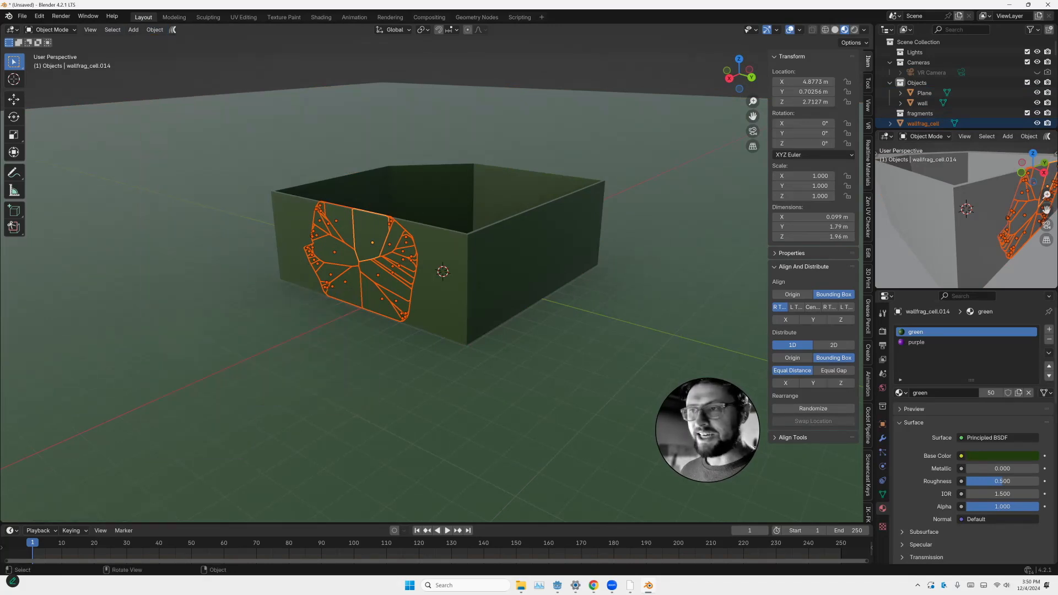
Select the ground plane, play the rigid body simulation to check how the fragments fall, and return to frame 1
left_click(924, 93)
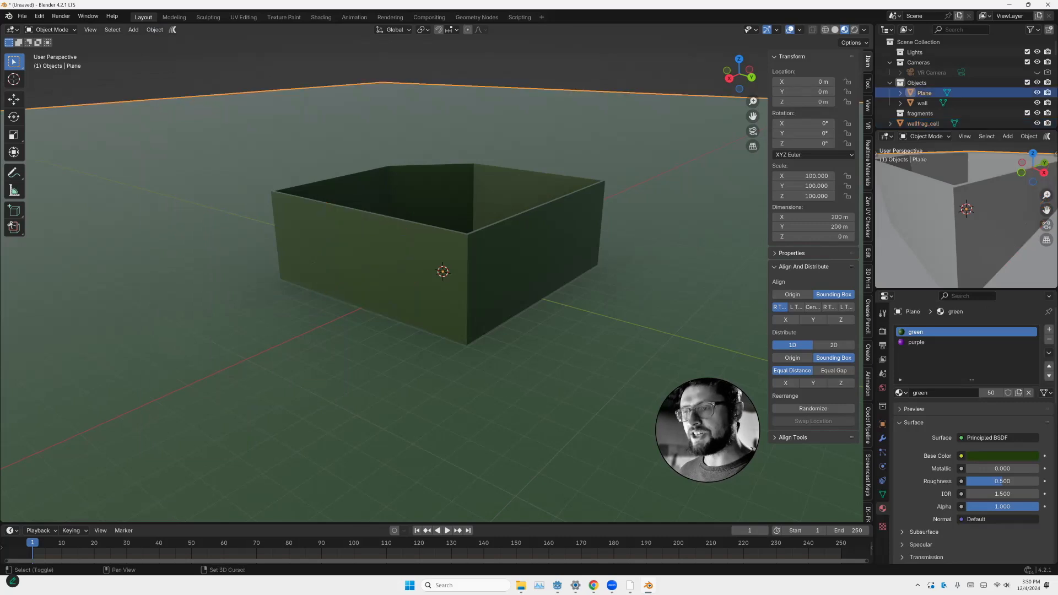
key("space")
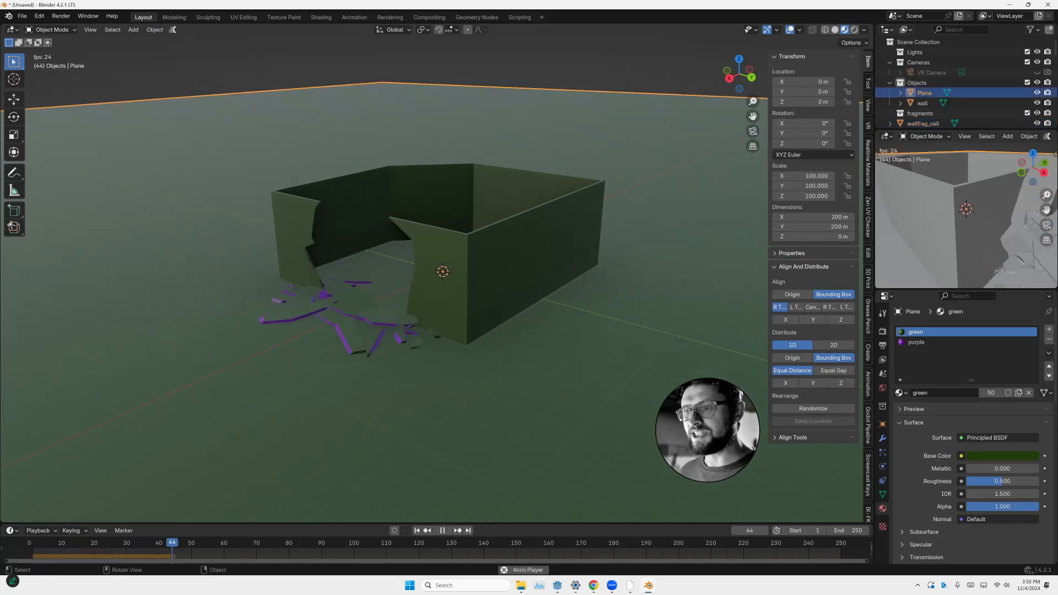
key("space")
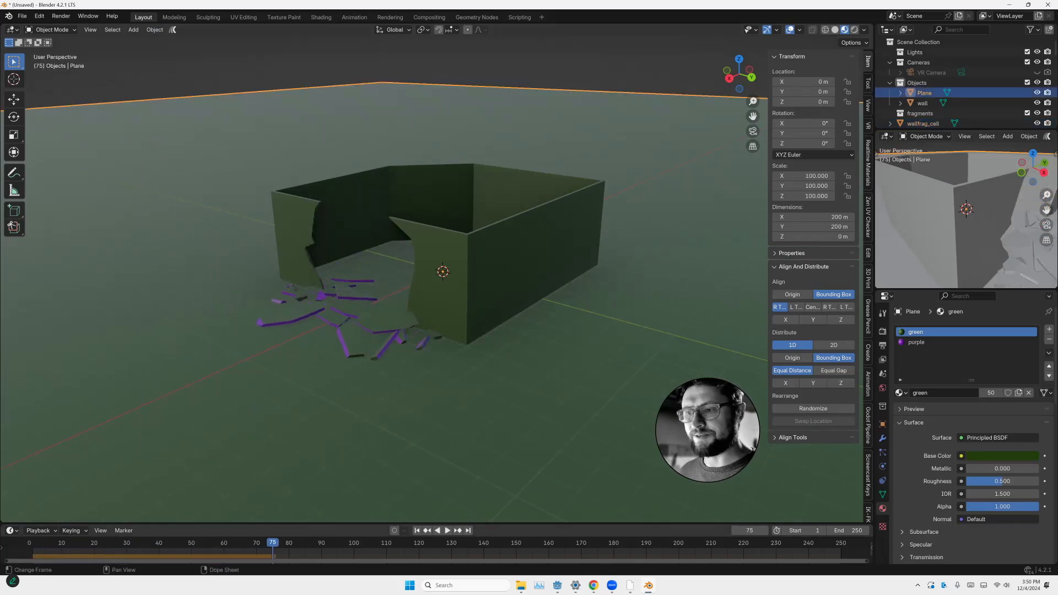
left_click(417, 530)
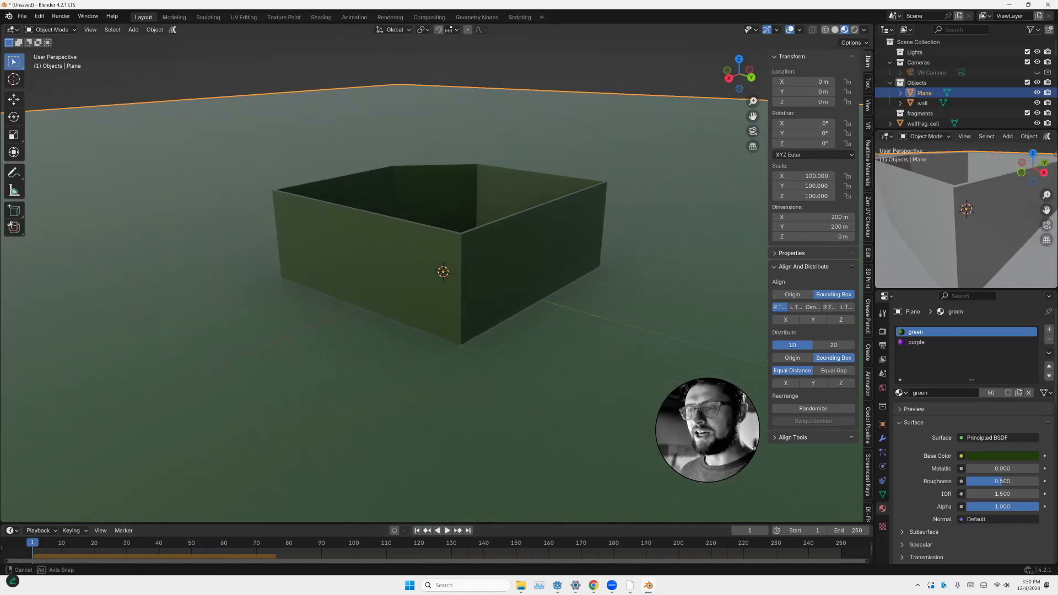
Add a 2 m cube at the world origin inside the room and raise it about 1.29 m along Z
middle_click_drag(441, 276, 496, 265)
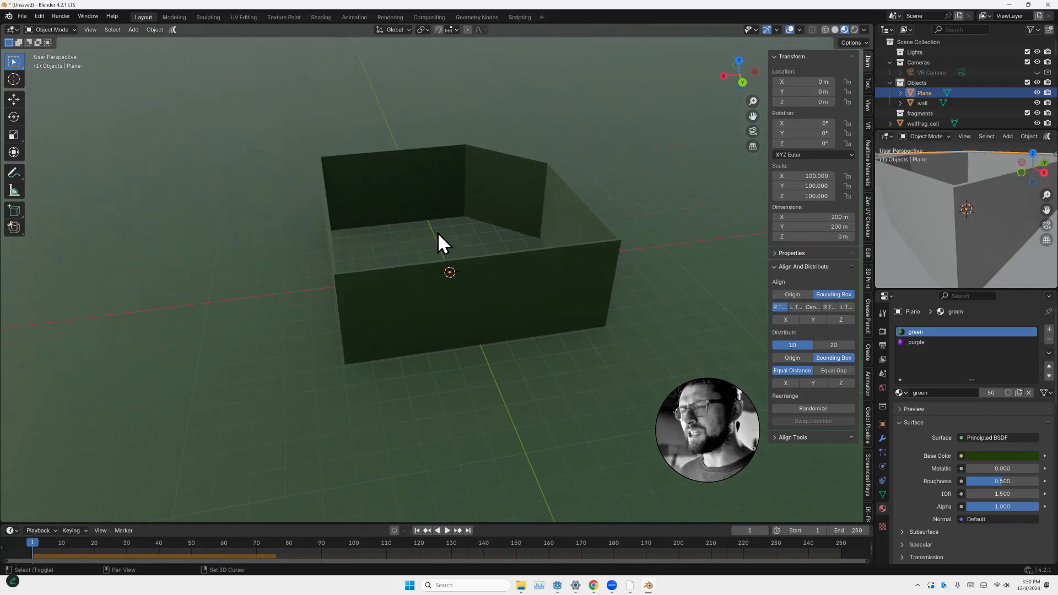
key("shift+a")
mouse_move(434, 246)
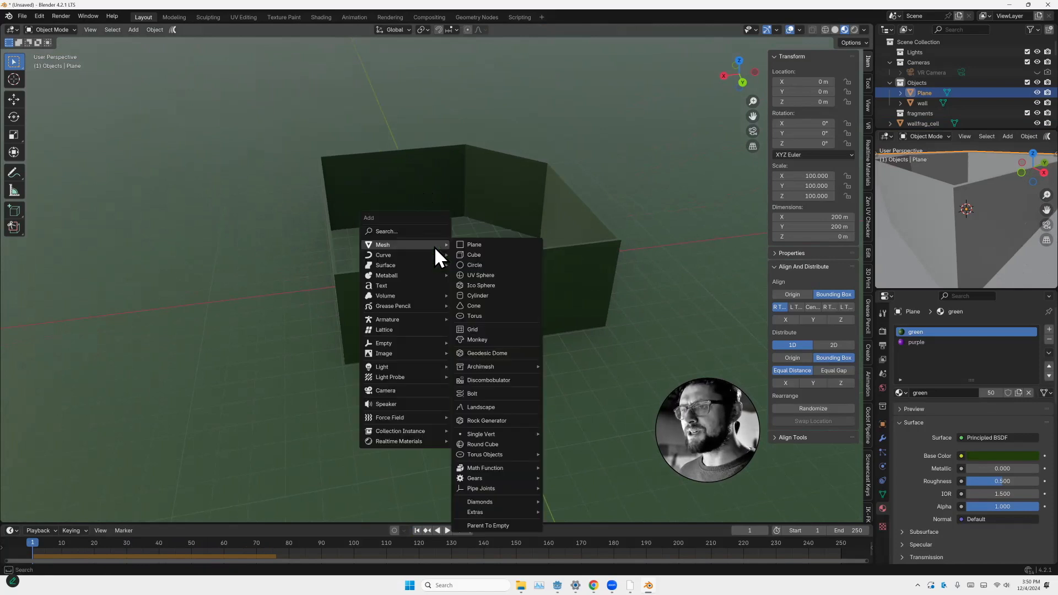
left_click(466, 256)
middle_click_drag(466, 256, 449, 270)
key("g")
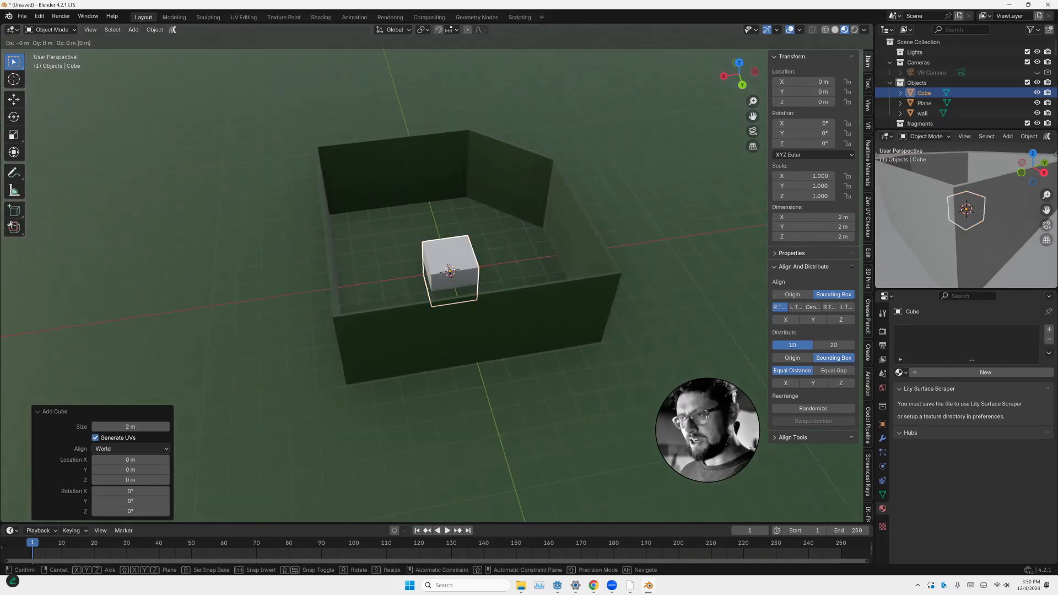
key("z")
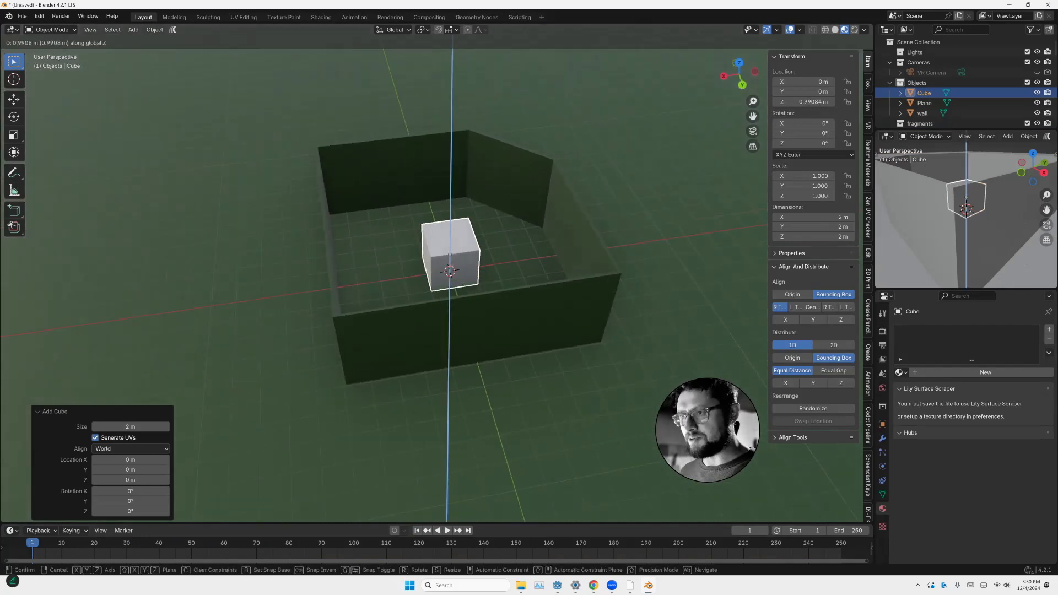
key("Return")
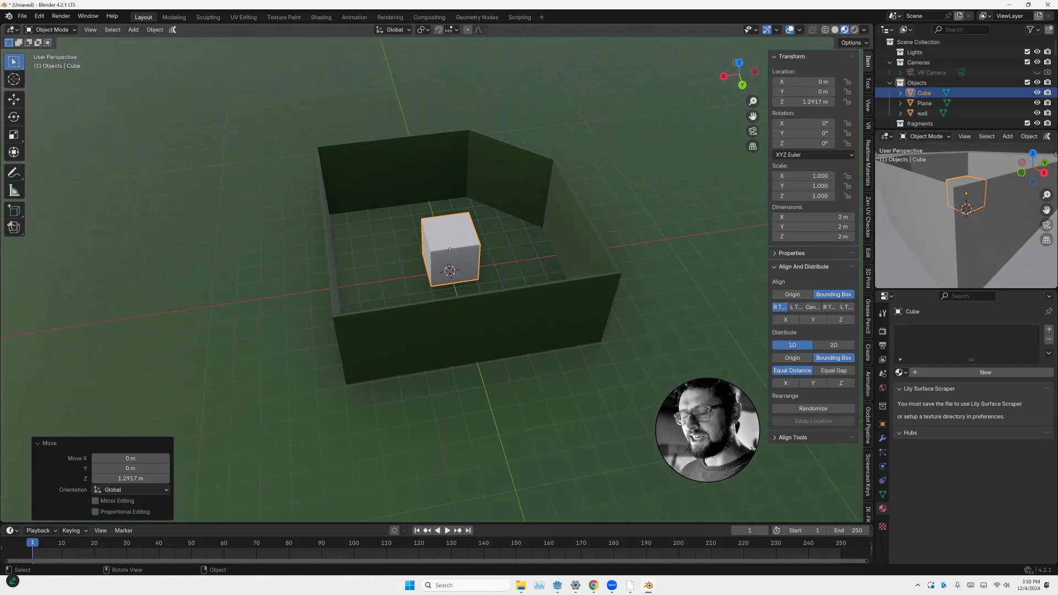
Enlarge the timeline area, add an active rigid body to the cube, and enable its Animated setting
left_click_drag(435, 522, 436, 368)
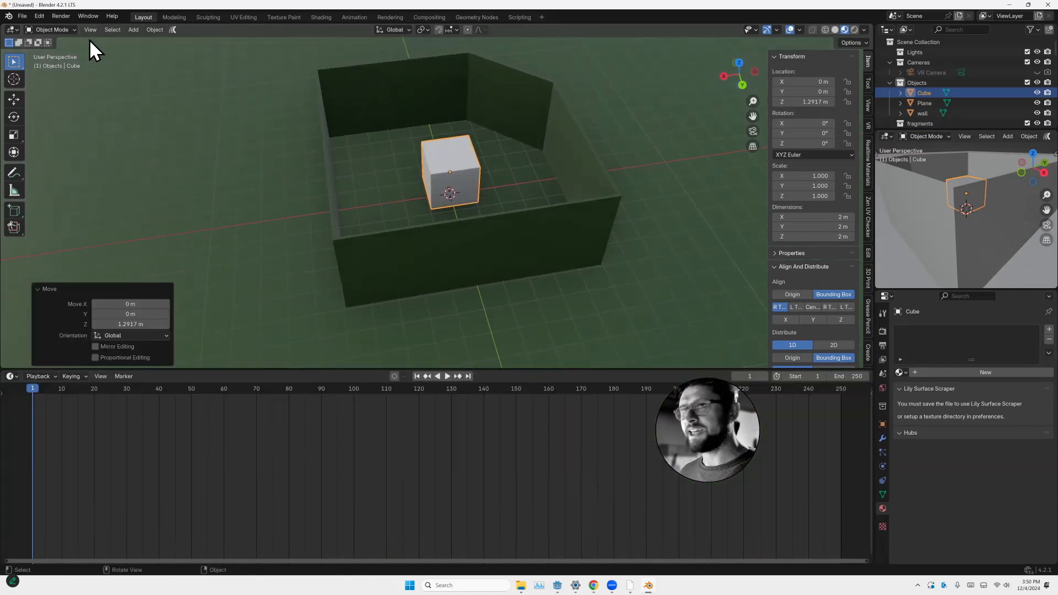
left_click(154, 30)
mouse_move(182, 306)
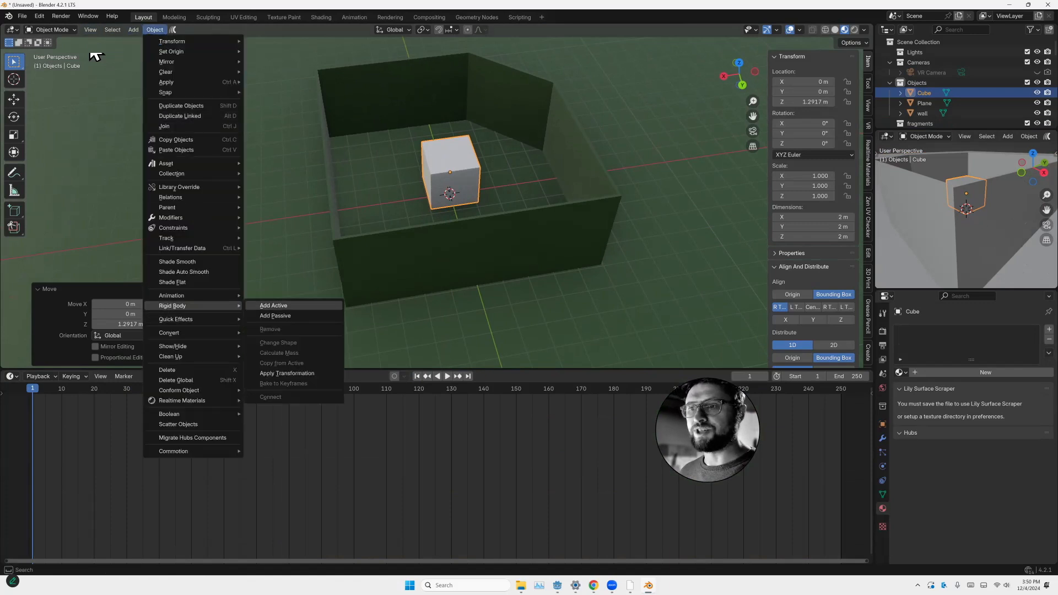
left_click(273, 306)
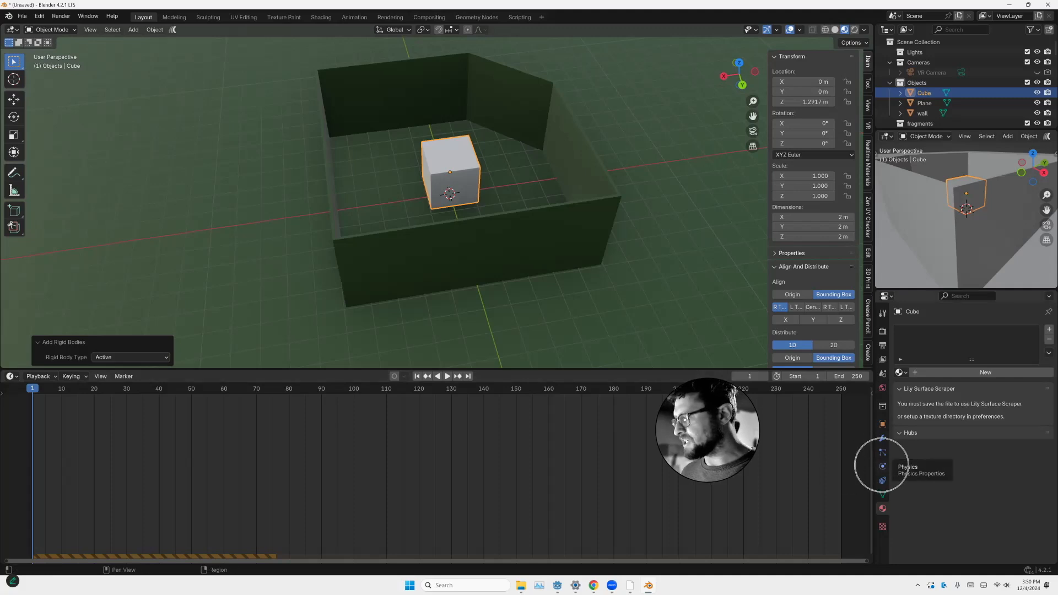
left_click(882, 467)
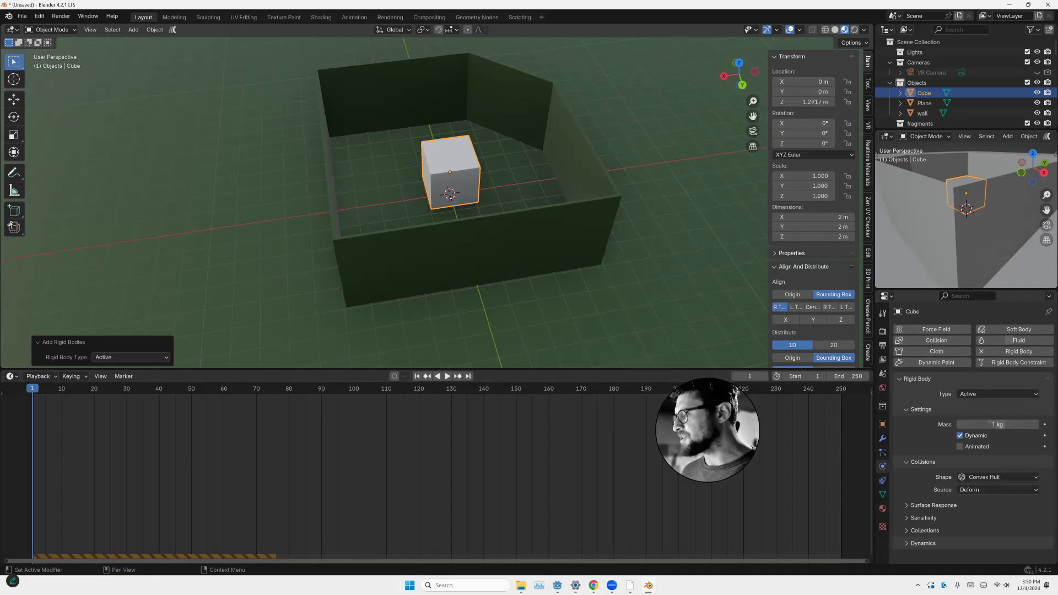
left_click(959, 446)
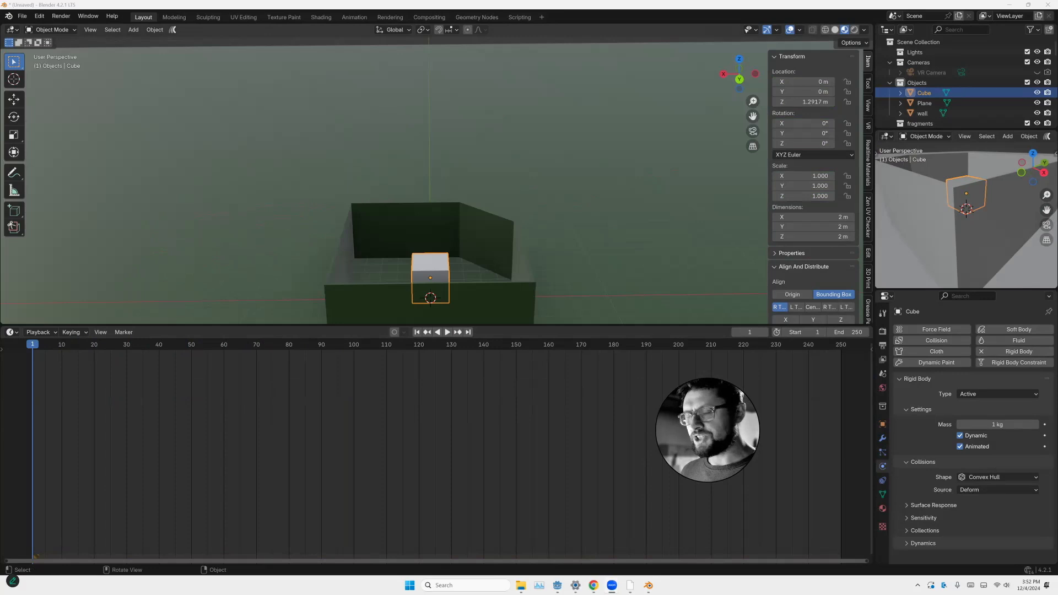
Keyframe the cube's location, rotation and scale at frame 1 and advance the timeline to frame 10
middle_click_drag(427, 303, 453, 254)
middle_click_drag(459, 211, 426, 228)
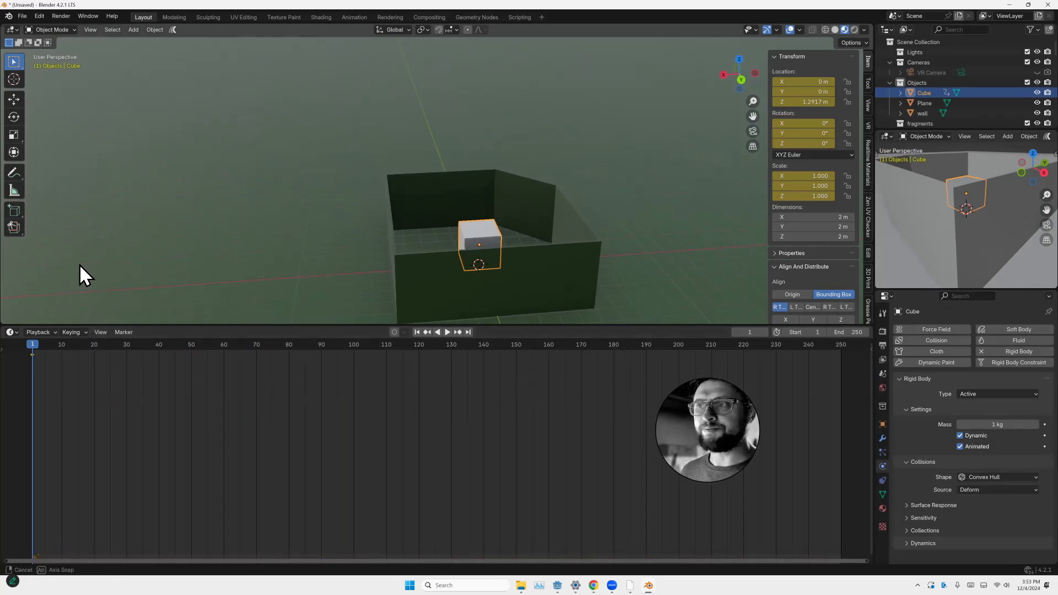
middle_click_drag(63, 263, 94, 259)
key("space")
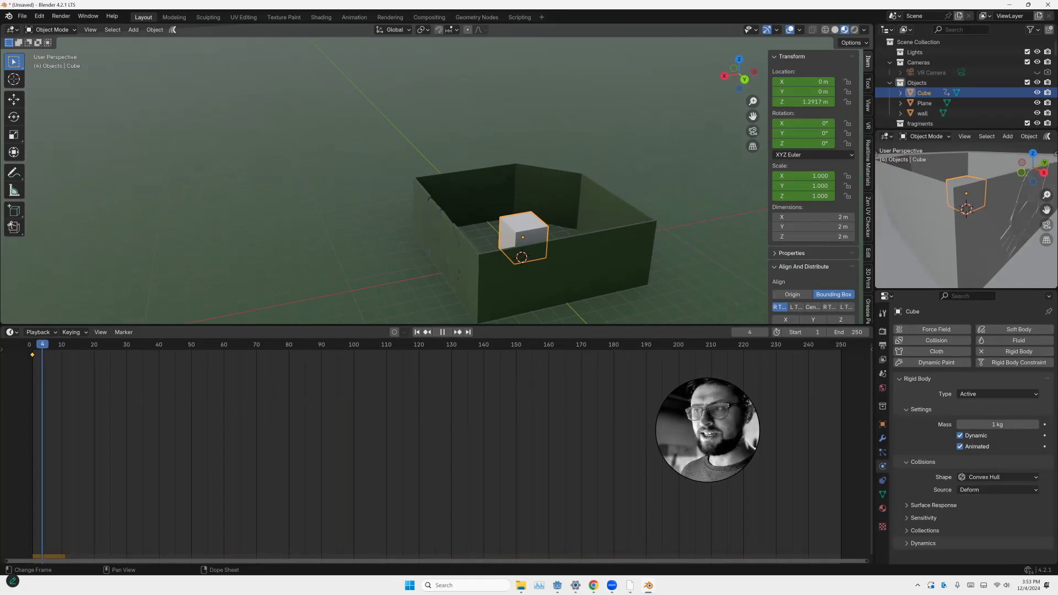
left_click_drag(81, 345, 55, 344)
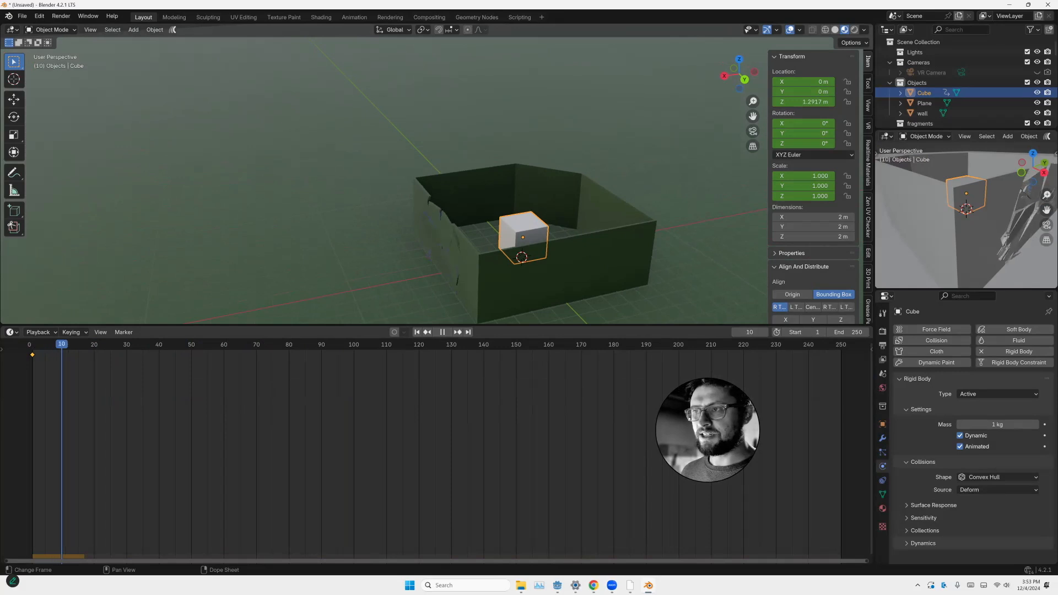
Move the cube about 6.98 m along X through the fractured wall and keyframe it at frame 10
middle_click_drag(402, 264, 375, 266)
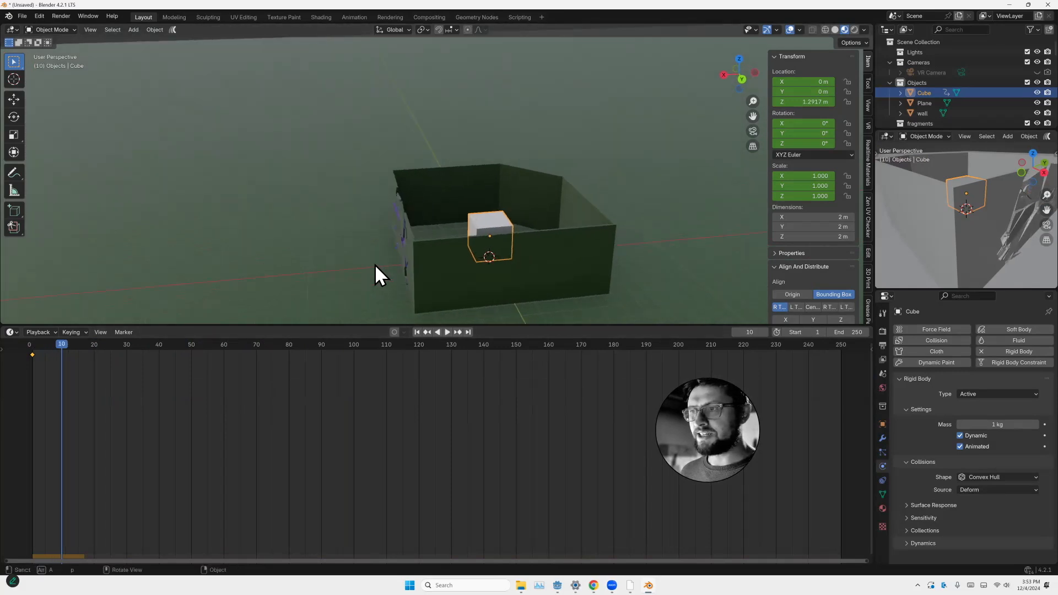
key("g")
key("z")
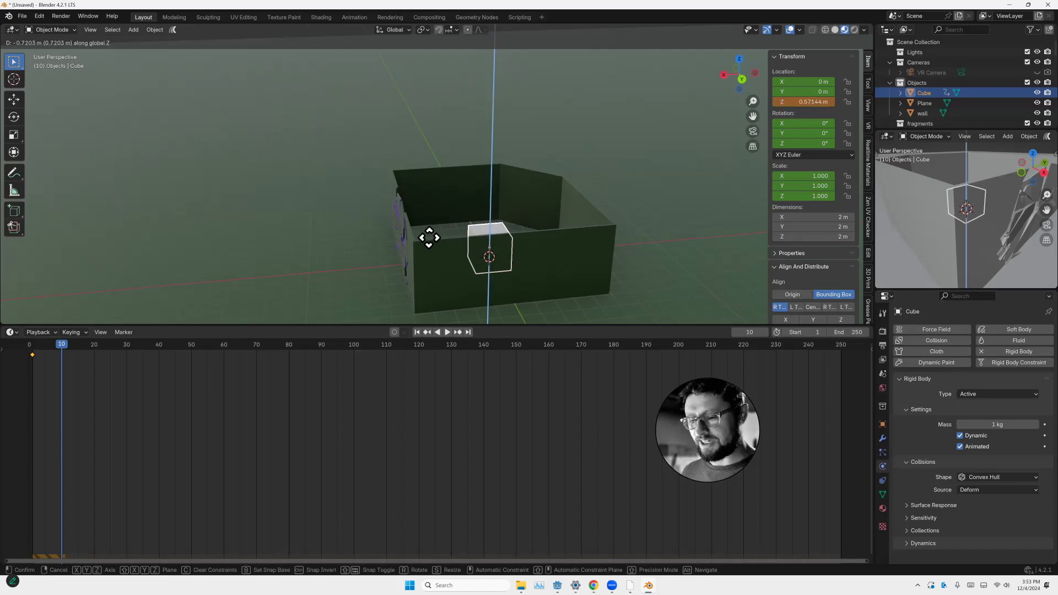
key("x")
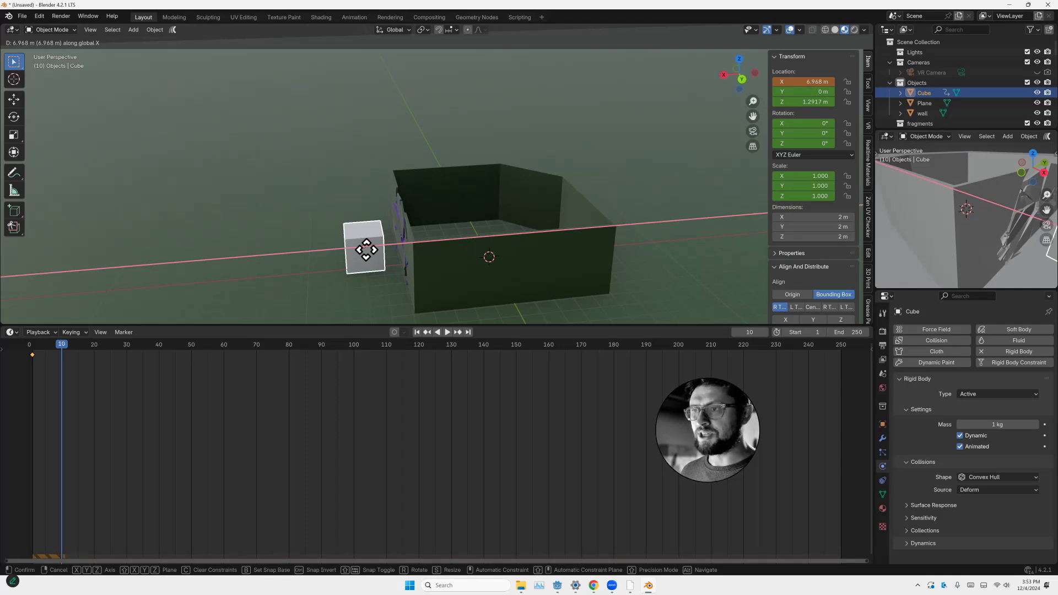
left_click(367, 249)
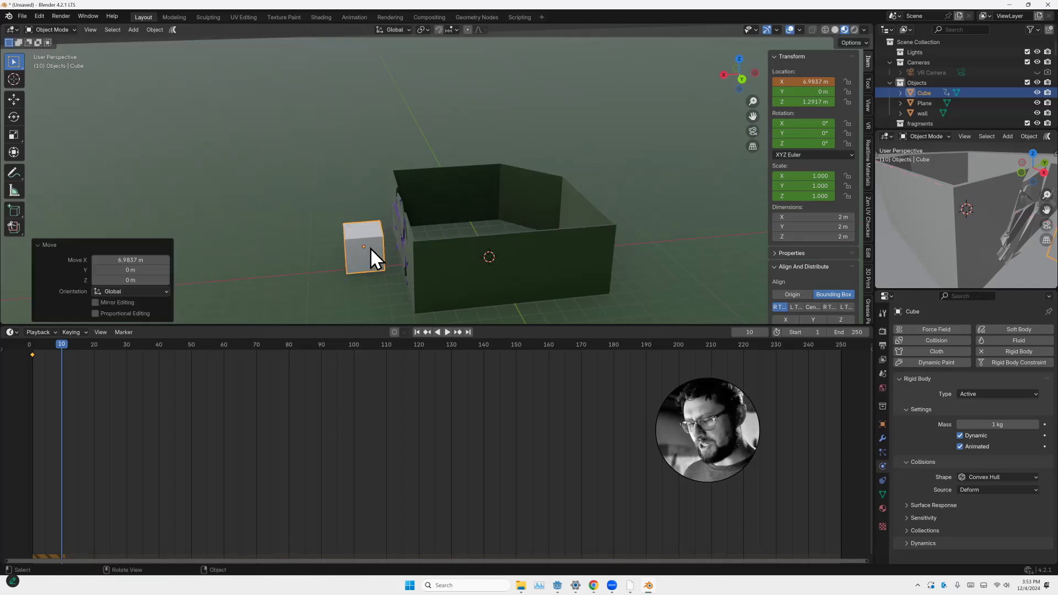
key("i")
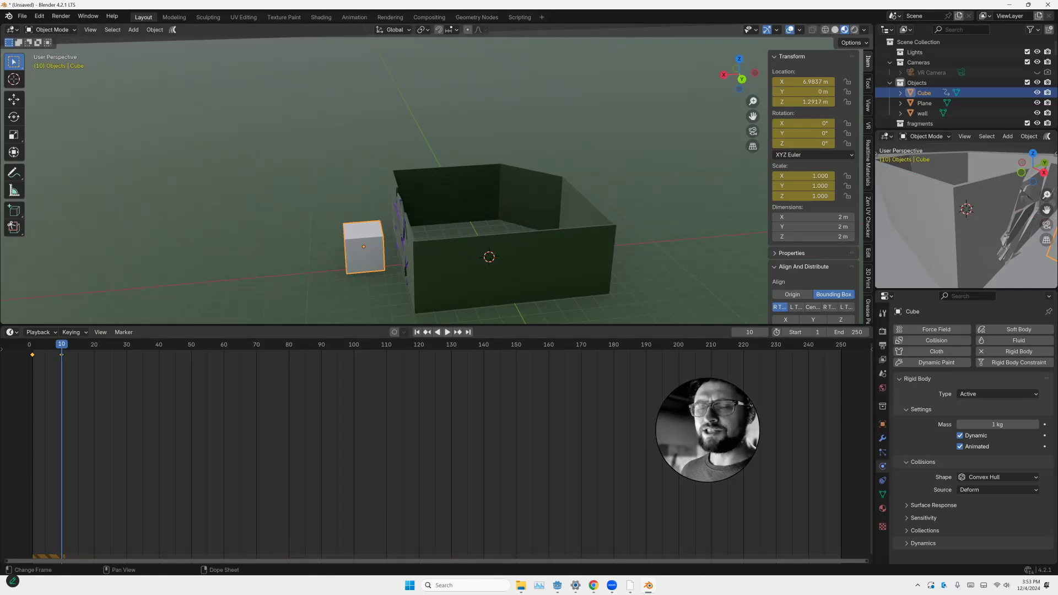
Advance to frame 11, scale the cube to 0, and keyframe it there
key("space")
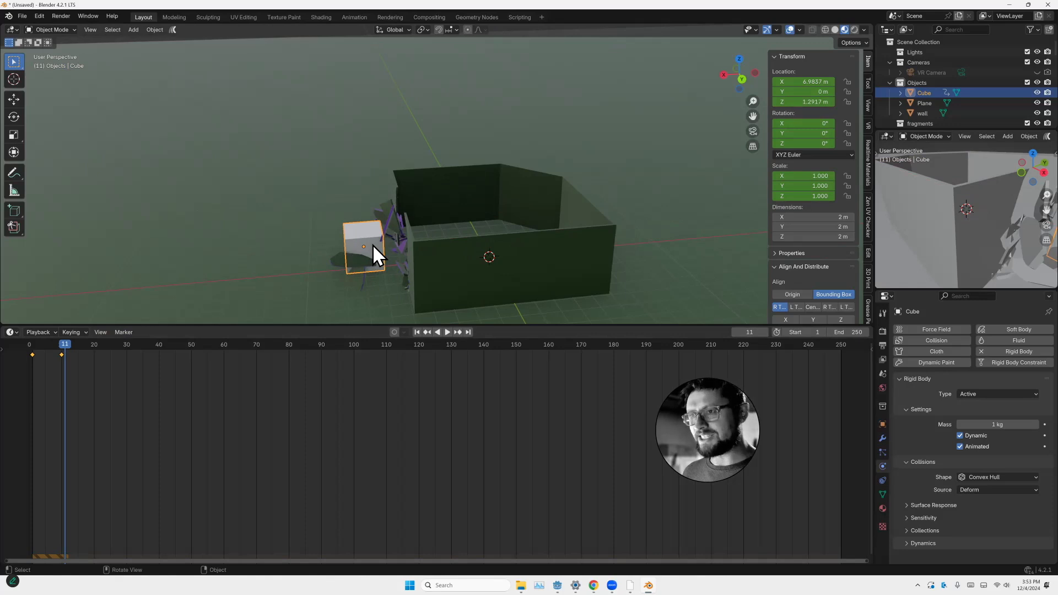
key("s")
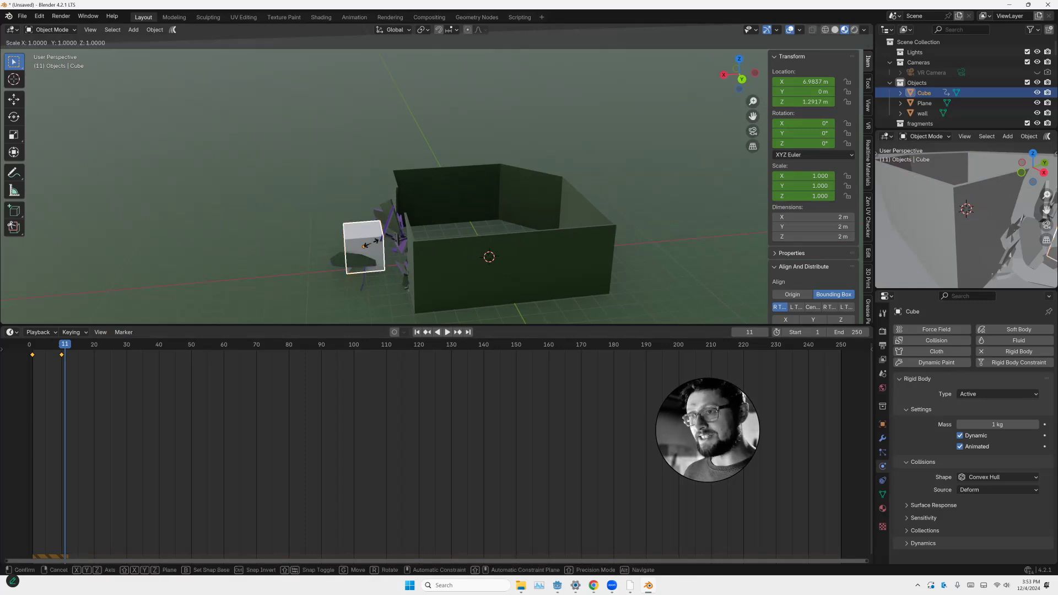
type("0")
key("Return")
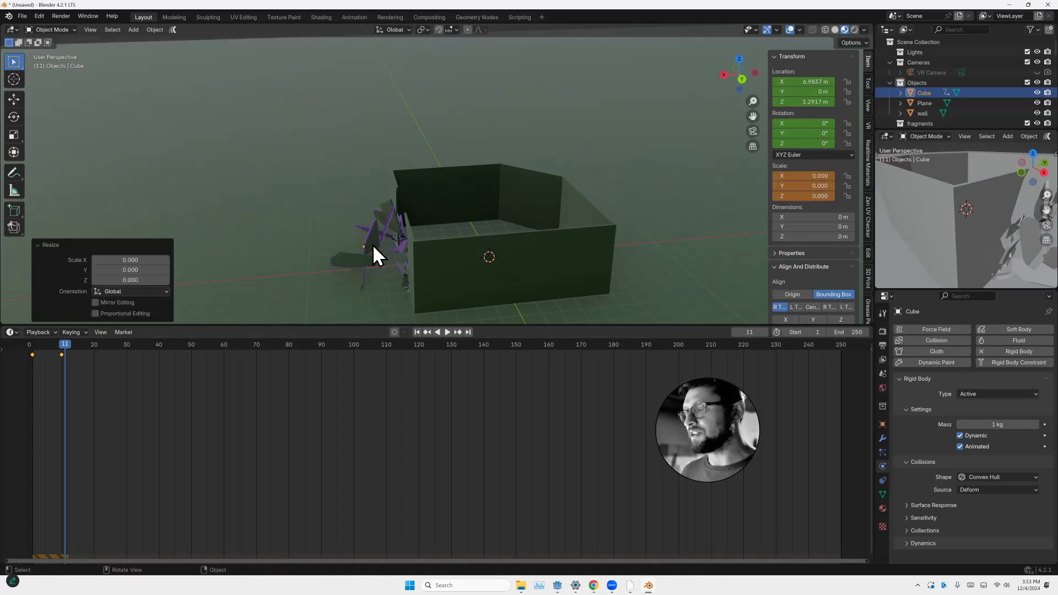
key("i")
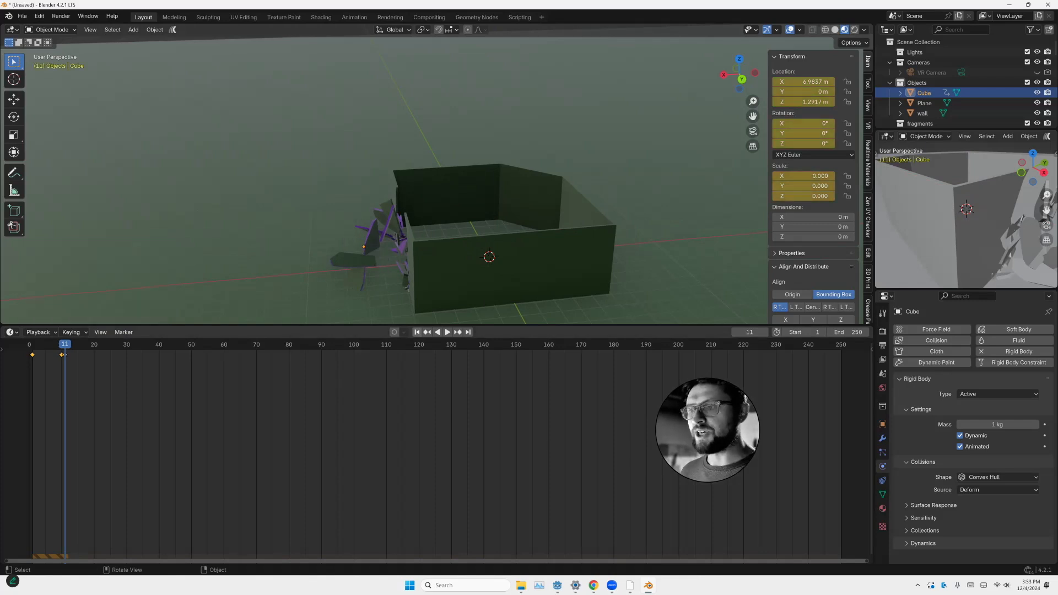
Play the simulation from frame 1 to check how the cube bursts the wall, and replay it to watch the fragments
key("shift+Left")
key("space")
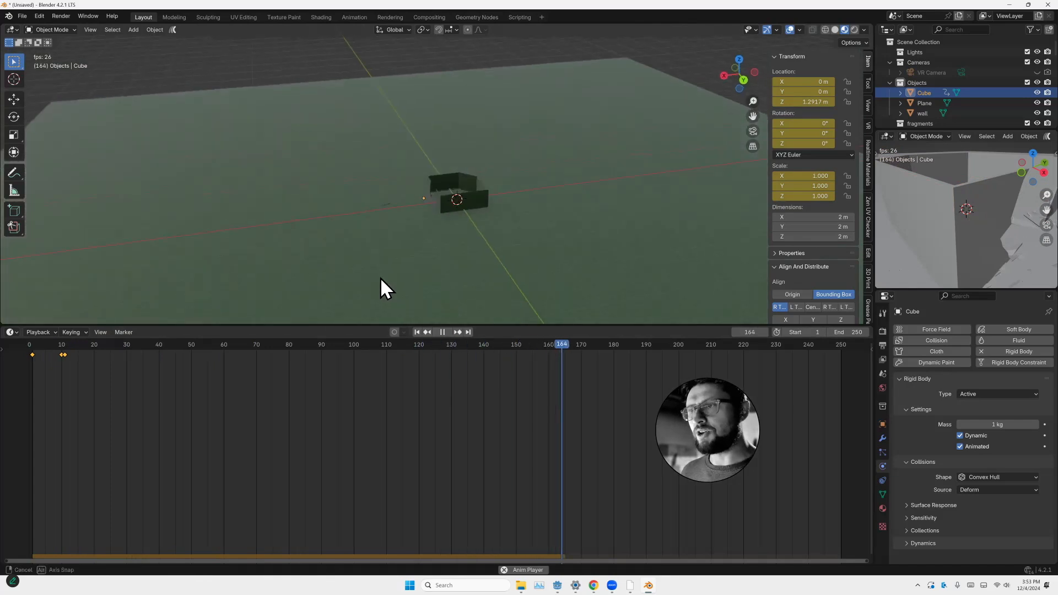
key("space")
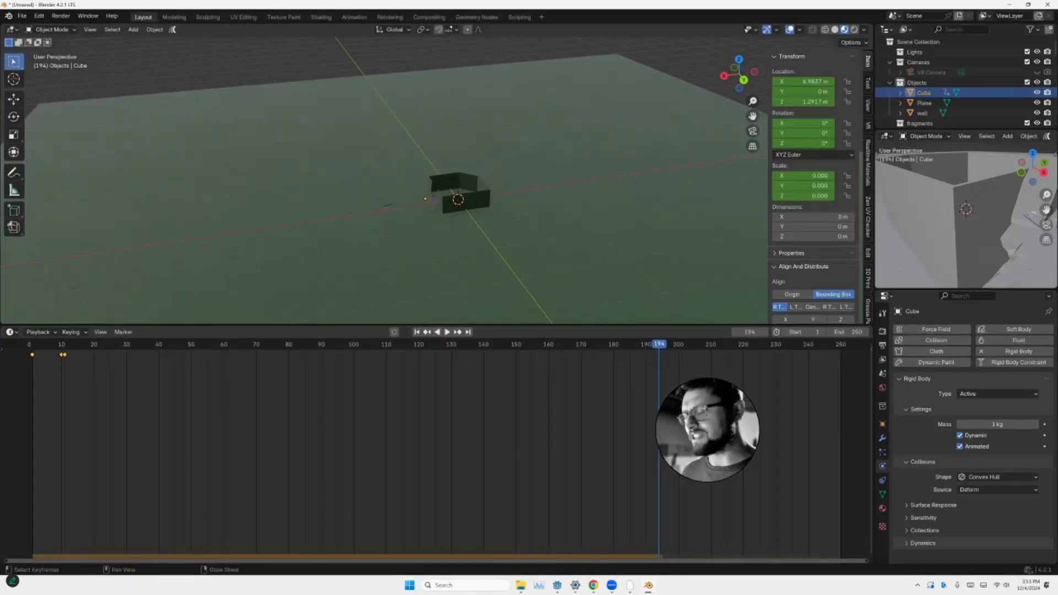
key("shift+ctrl+space")
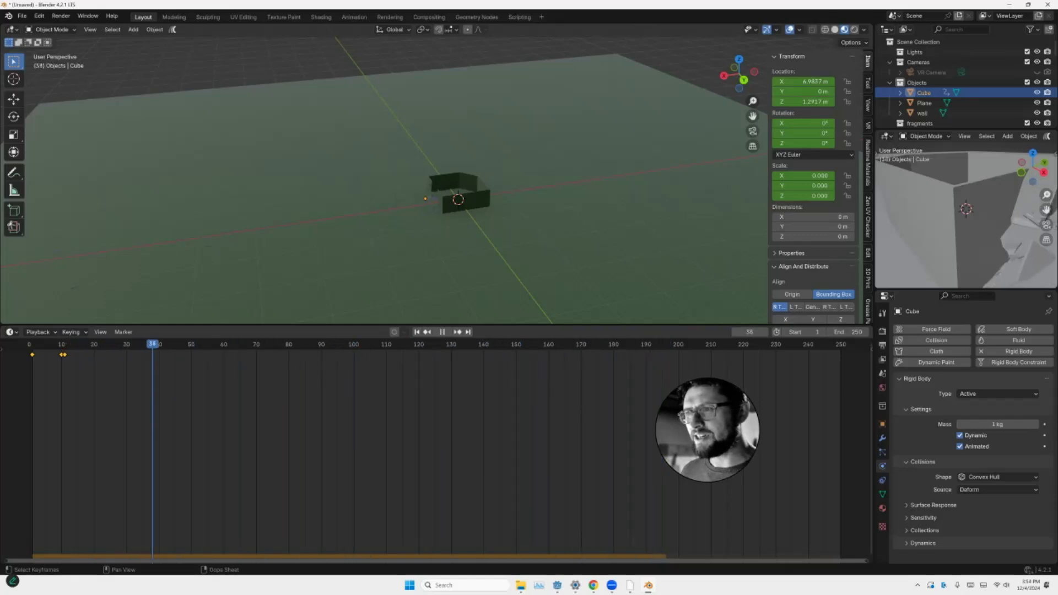
key("space")
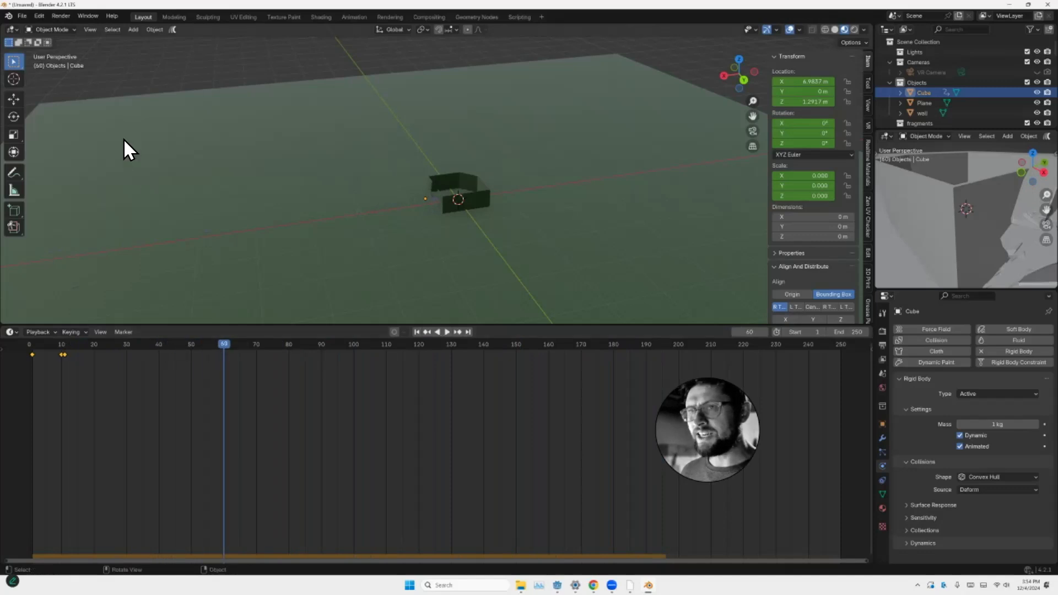
Hide the ground plane and go to frame 40 to check how far the fragments have spread
left_click(126, 136)
key("h")
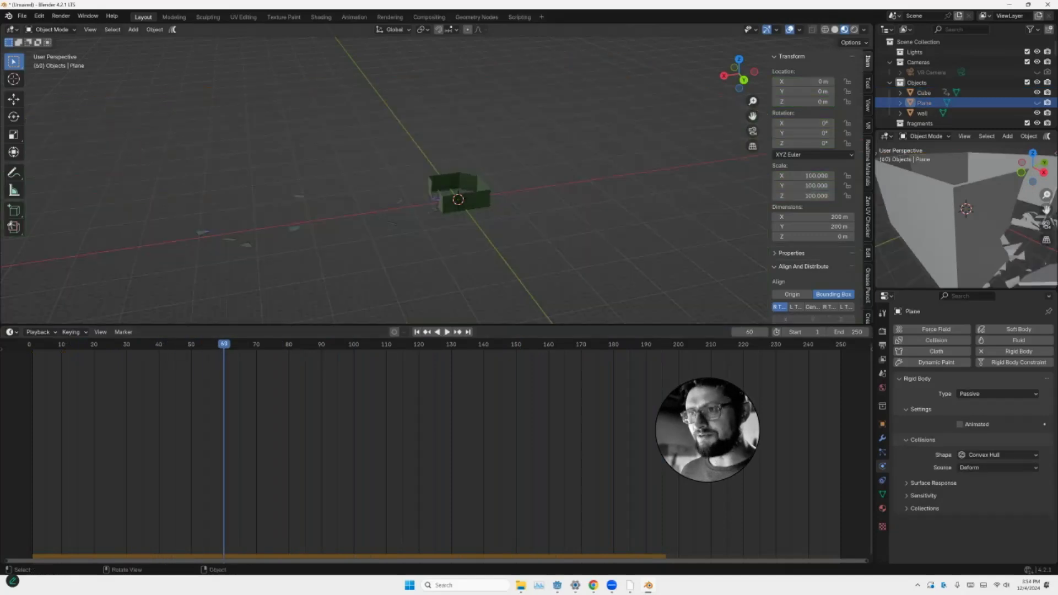
left_click_drag(223, 344, 162, 344)
mouse_move(166, 177)
middle_mouse_down()
mouse_move(161, 147)
mouse_move(159, 170)
middle_mouse_up()
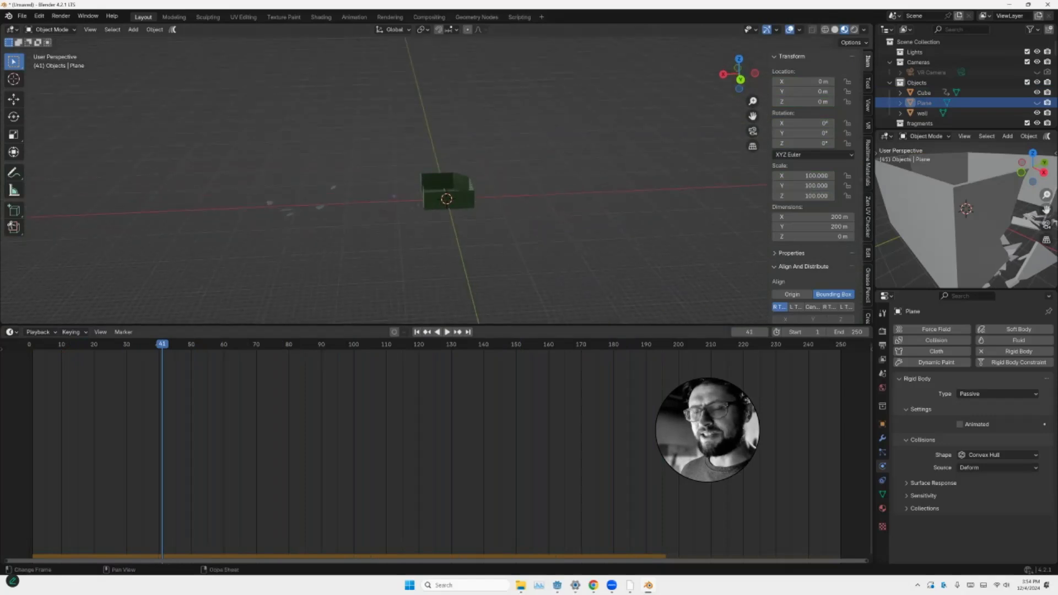
key("shift+ctrl+space")
mouse_move(159, 171)
middle_mouse_down()
mouse_move(170, 160)
mouse_move(162, 161)
middle_mouse_up()
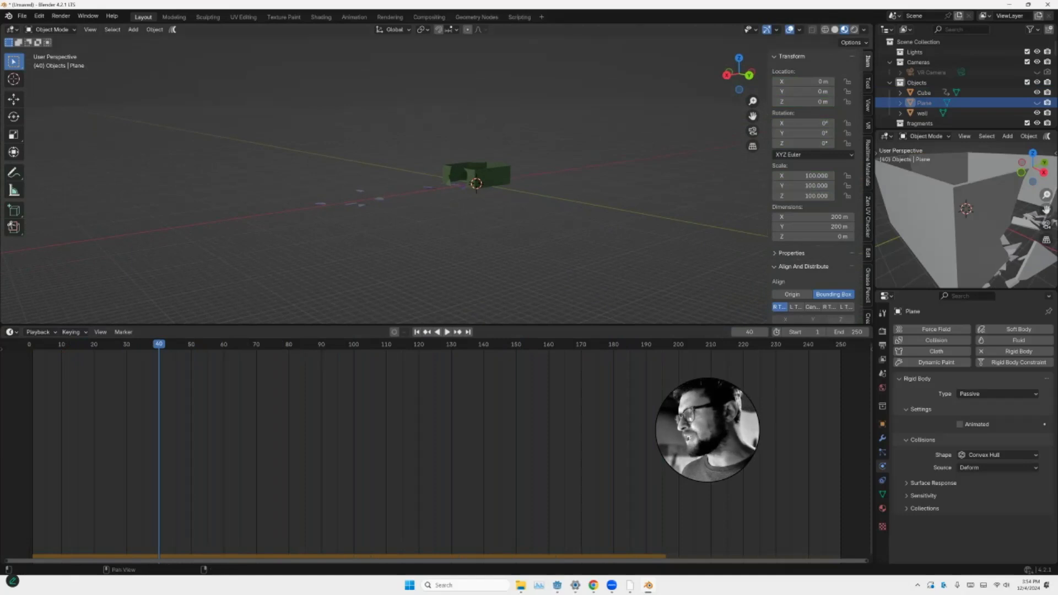
Set the scene's end frame to 40
left_click(848, 332)
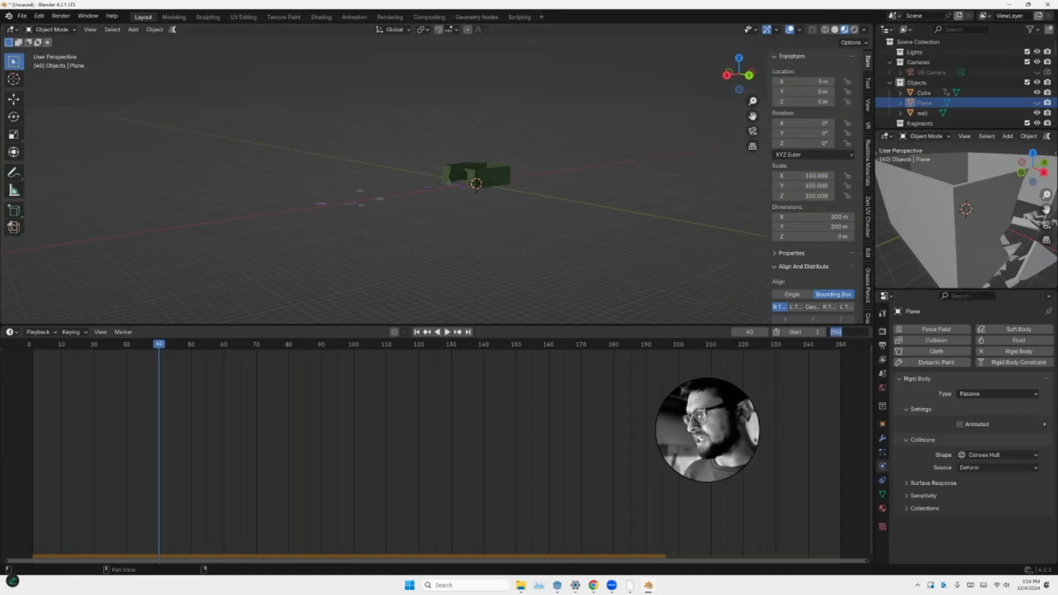
type("40")
key("Return")
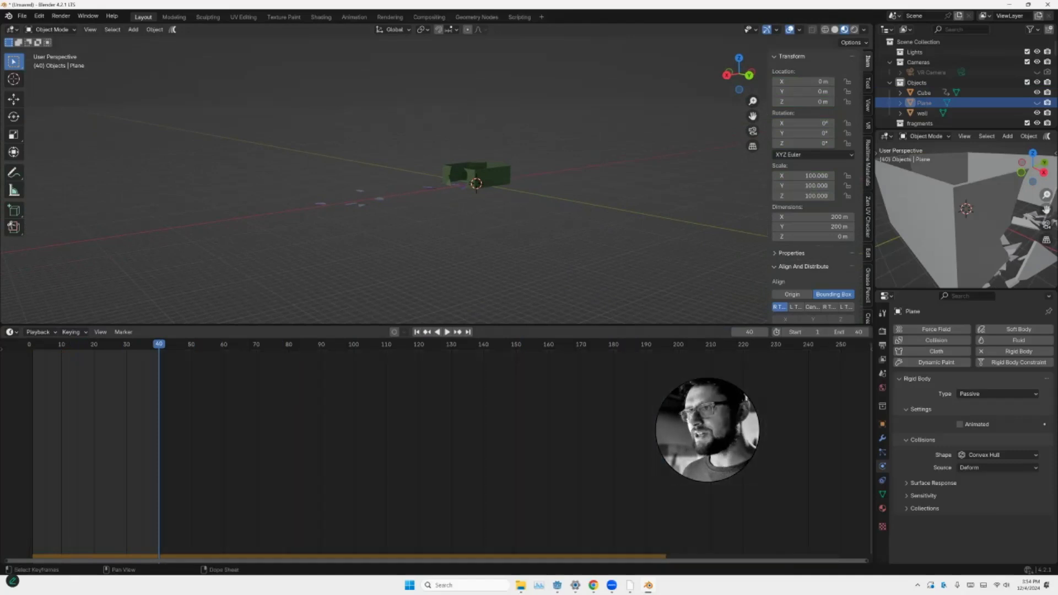
Select the room, cube and fragments and bake their rigid body motion to keyframes from frame 1 to 40 with step 1
left_click_drag(312, 161, 466, 236)
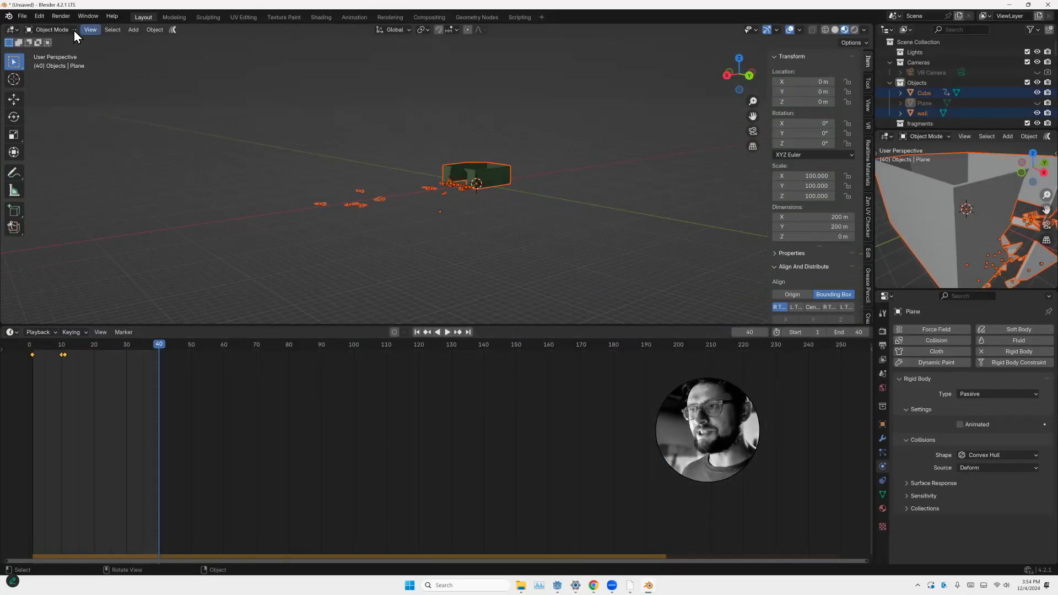
left_click(146, 31)
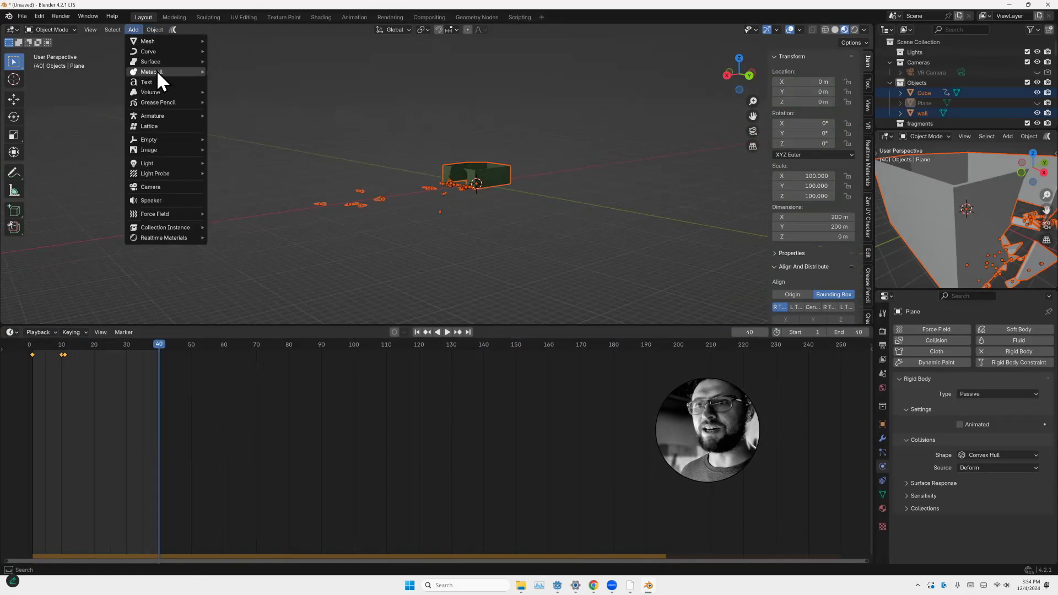
left_click(156, 35)
left_click(156, 35)
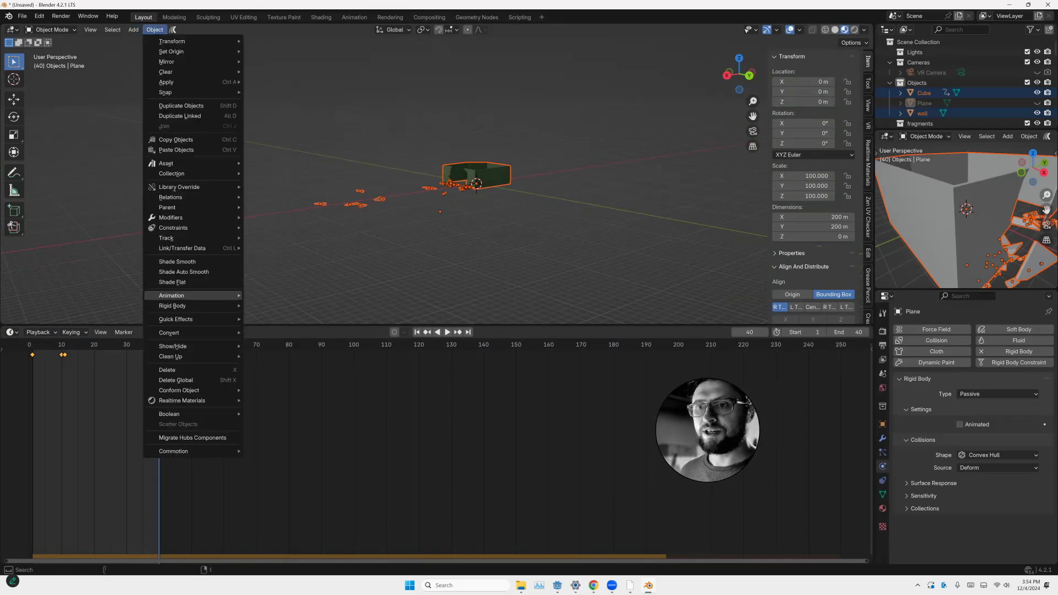
mouse_move(176, 306)
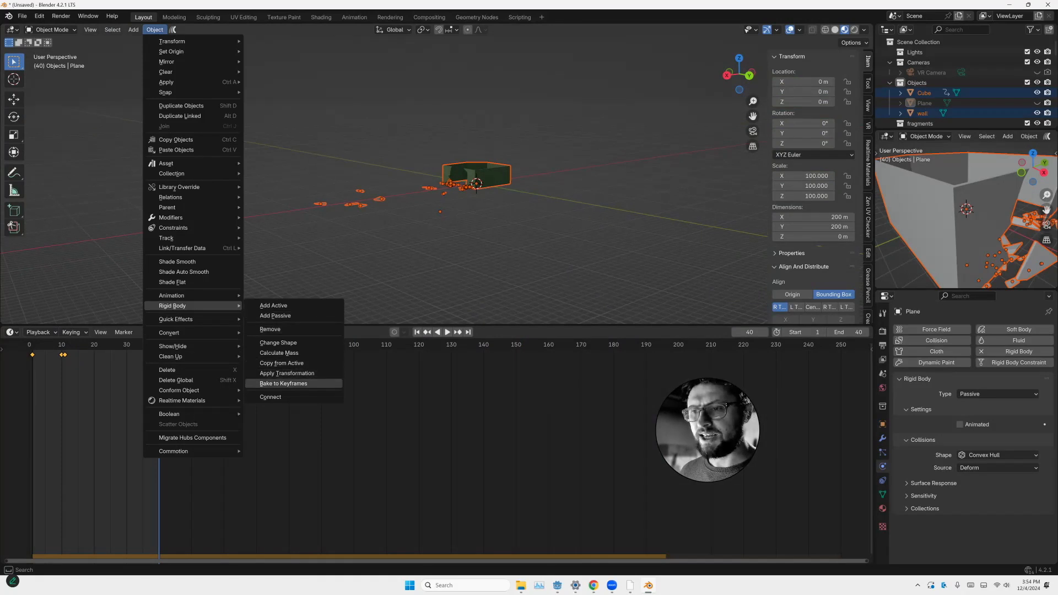
left_click(283, 383)
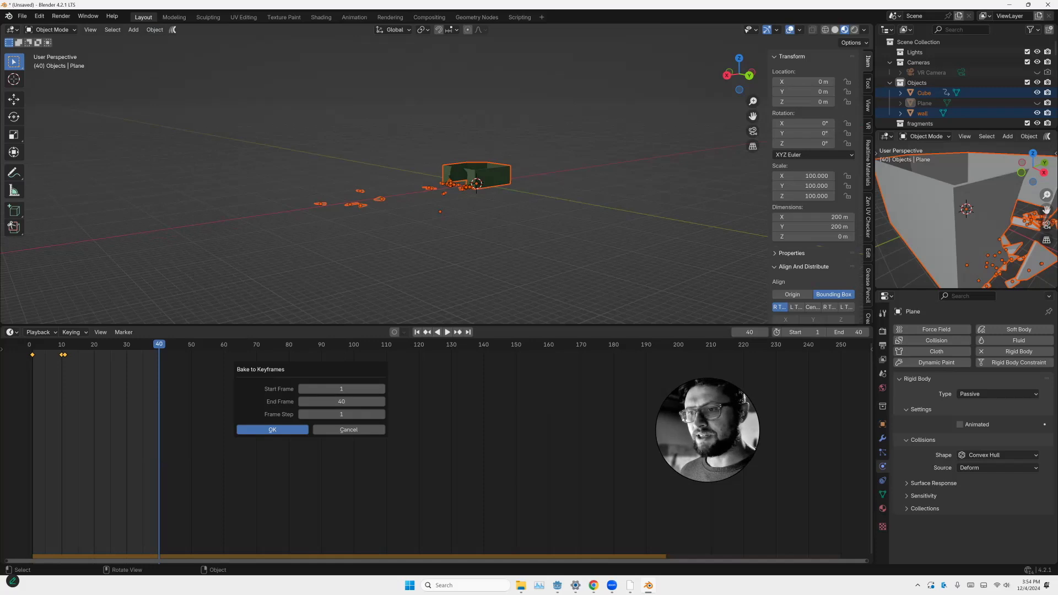
left_click(272, 430)
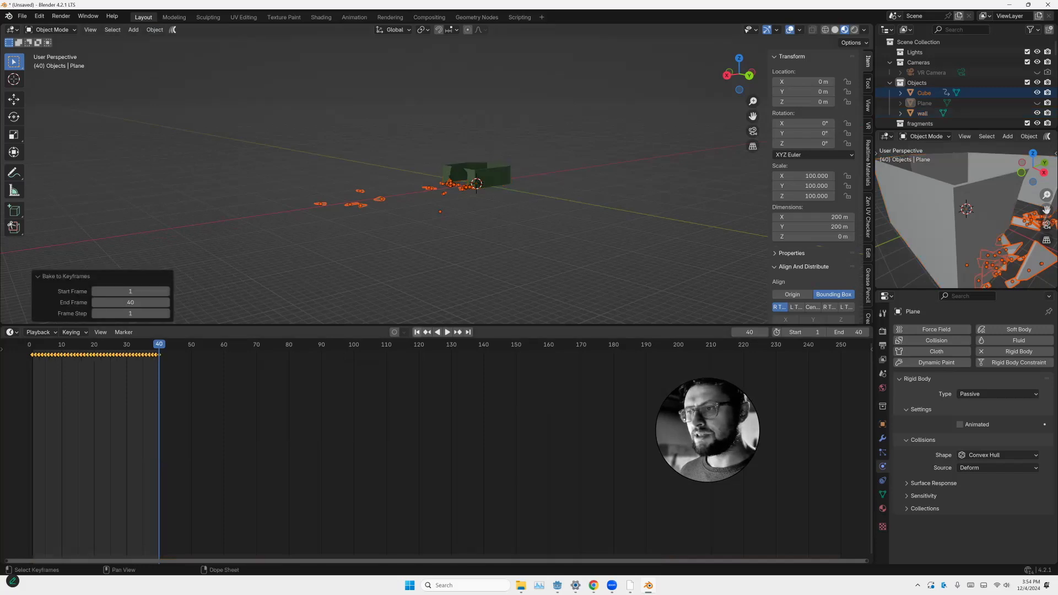
Return to frame 1, unhide the ground plane and delete it
left_click(417, 332)
scroll(442, 245, "up", 5)
middle_click_drag(524, 190, 490, 207)
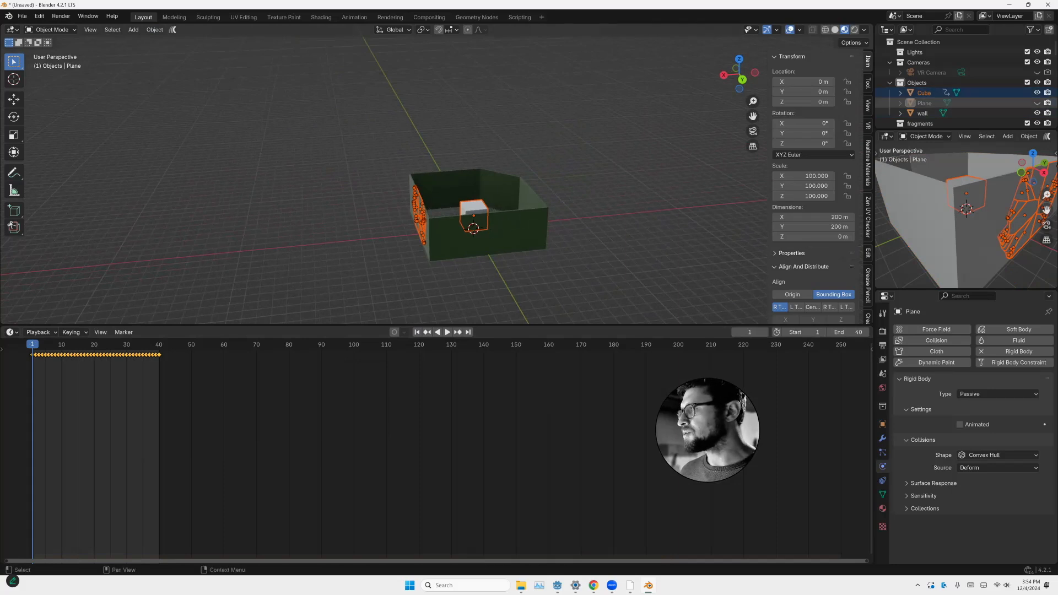
left_click(1037, 102)
left_click(343, 97)
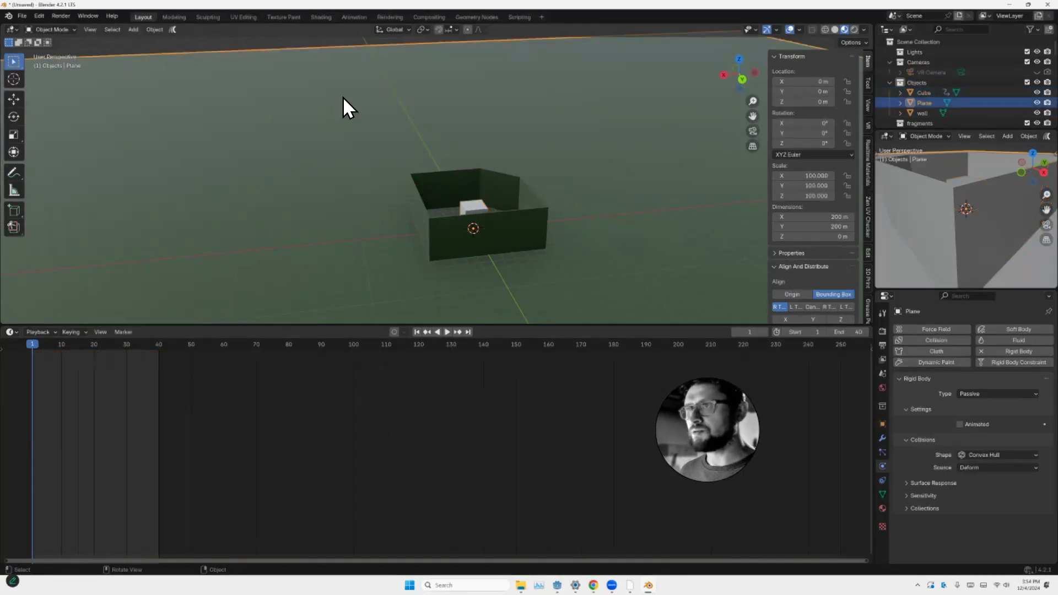
key("x")
key("Return")
middle_click_drag(311, 131, 300, 140)
scroll(300, 139, "up", 3)
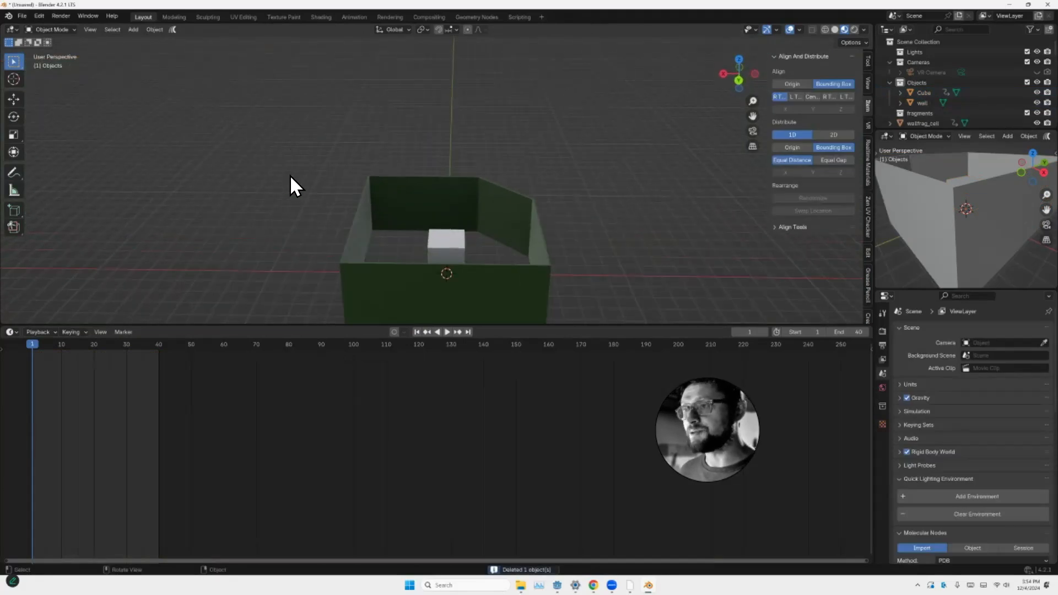
Delete the animated cube inside the room
key("a")
key("x")
key("Return")
Play the baked animation to check the bursting wall without the cube, and return to frame 1
middle_click_drag(254, 181, 290, 164)
scroll(289, 164, "down", 1)
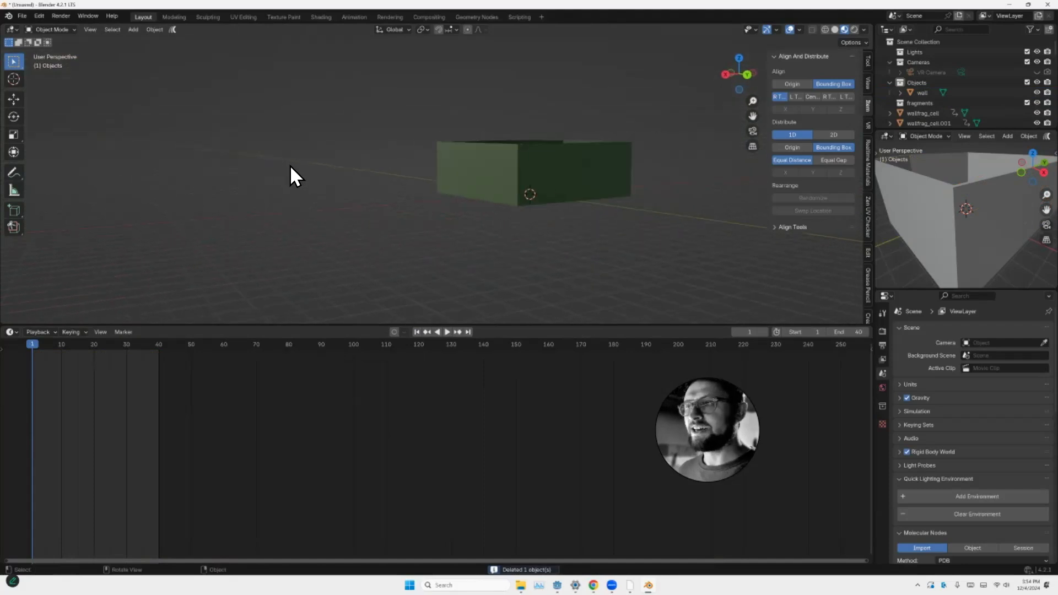
key("space")
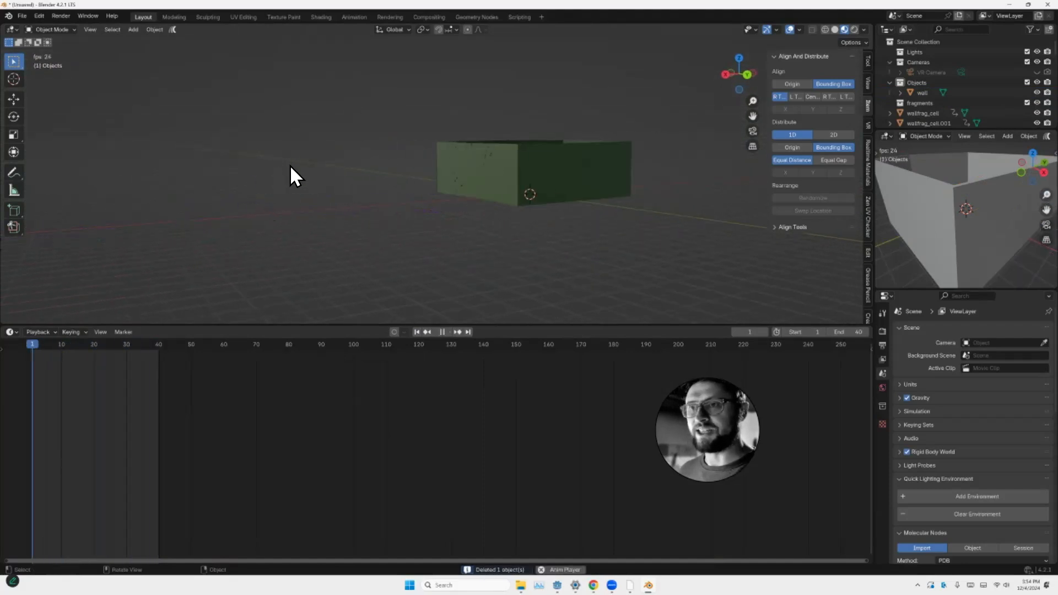
key("space")
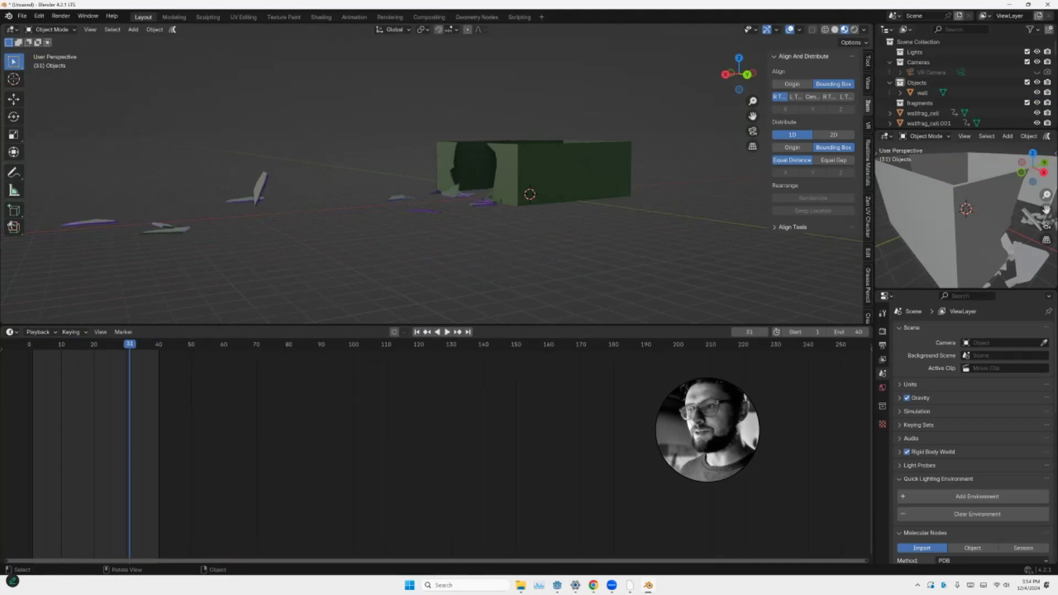
key("shift+Left")
mouse_move(331, 158)
middle_mouse_down()
mouse_move(302, 177)
mouse_move(346, 165)
middle_mouse_up()
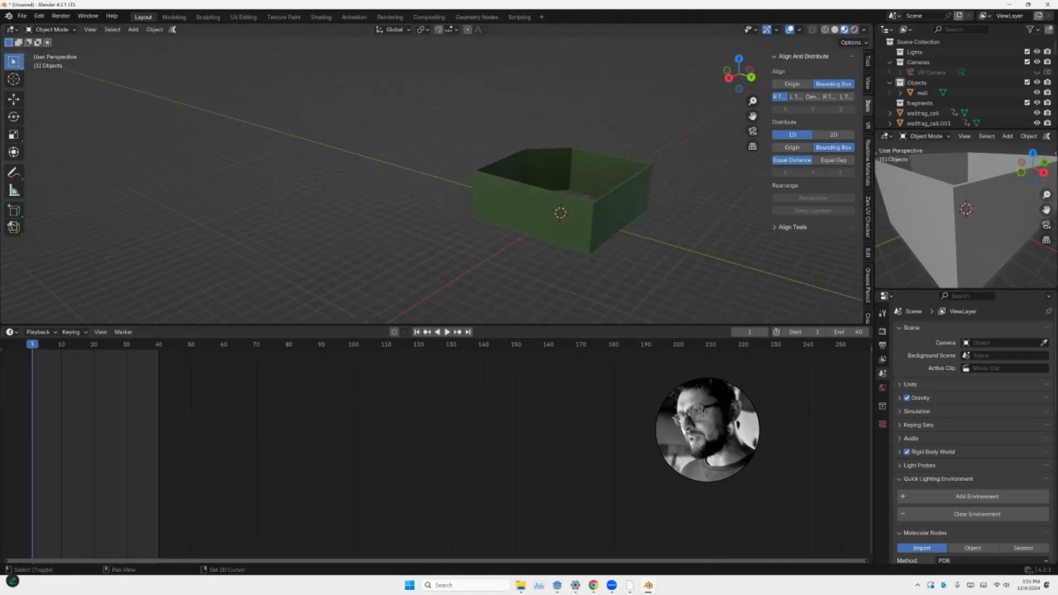
Add a new cube at the origin, isolate it in local view and scale it down to about 0.135
key("shift+a")
mouse_move(498, 189)
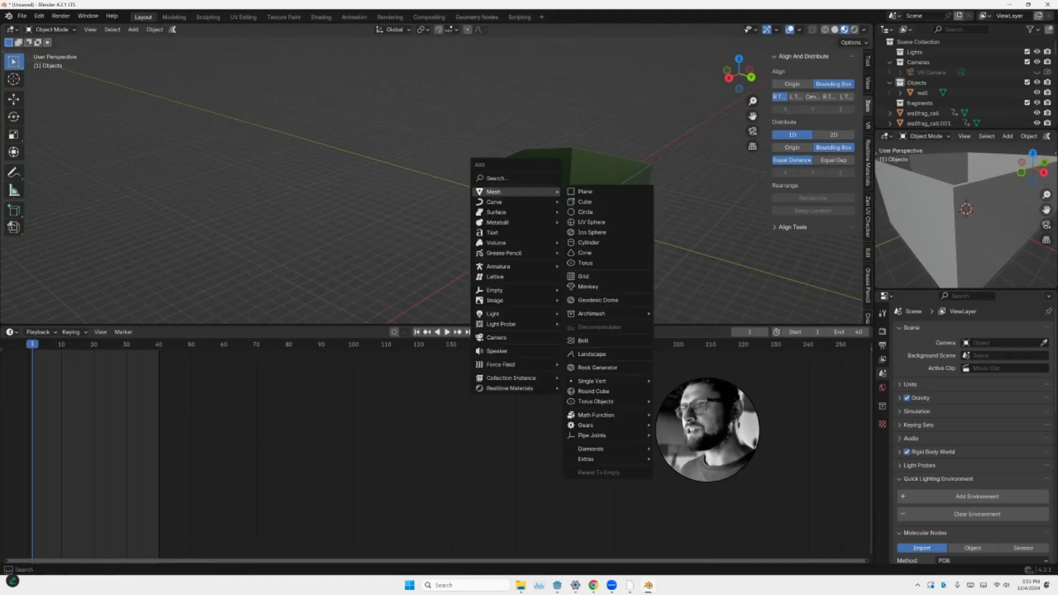
left_click(584, 202)
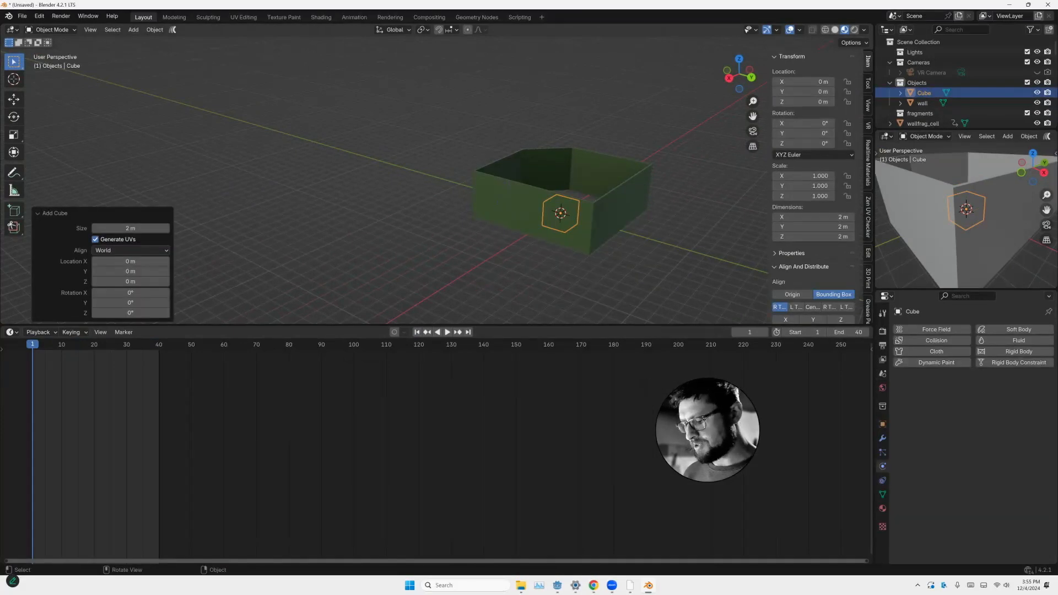
key("KP_Divide")
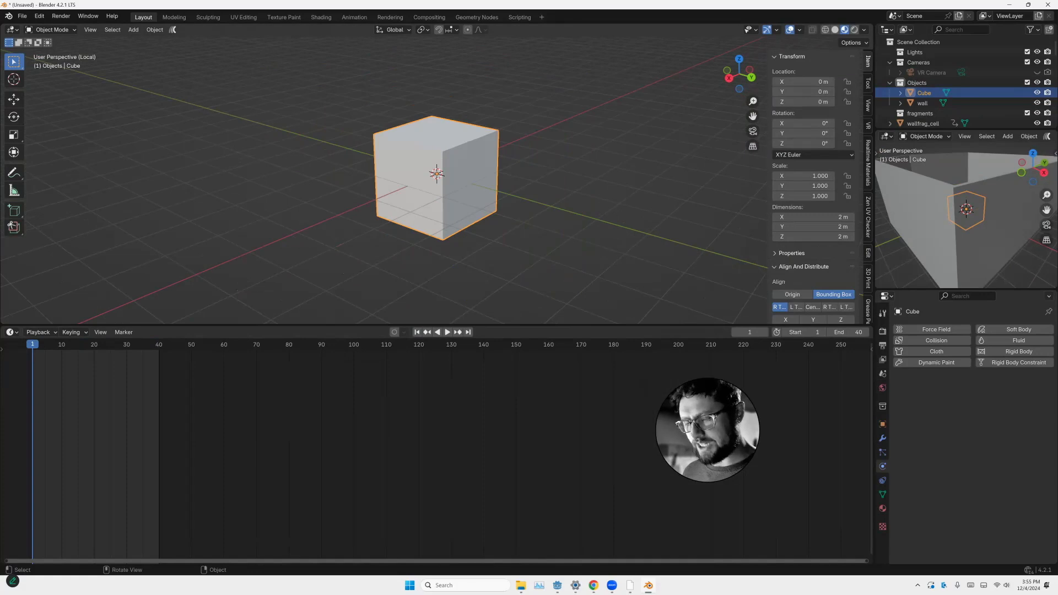
key("s")
left_click(458, 180)
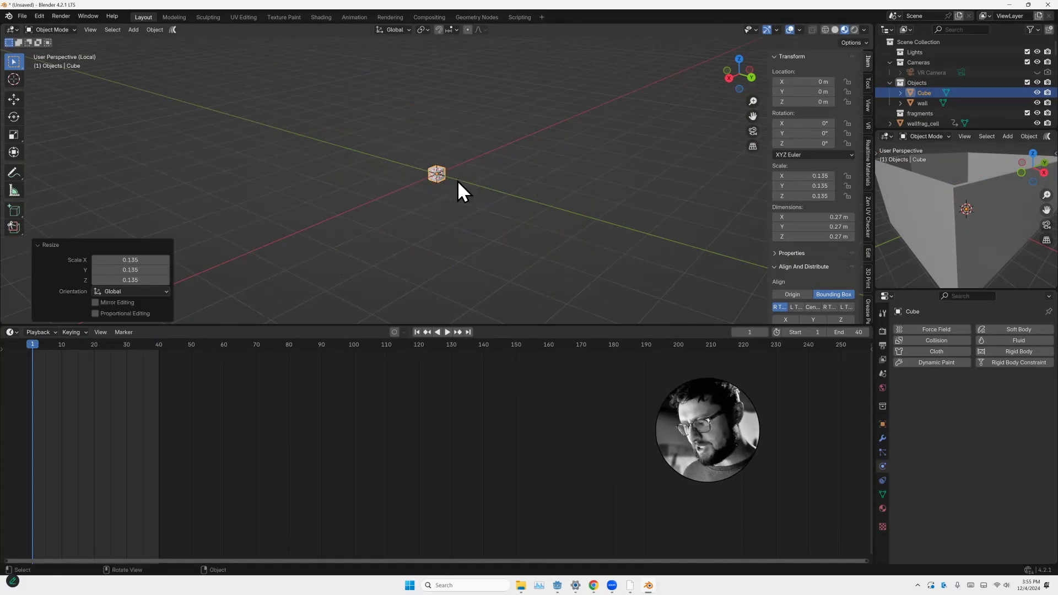
key("KP_Divide")
key("KP_Divide")
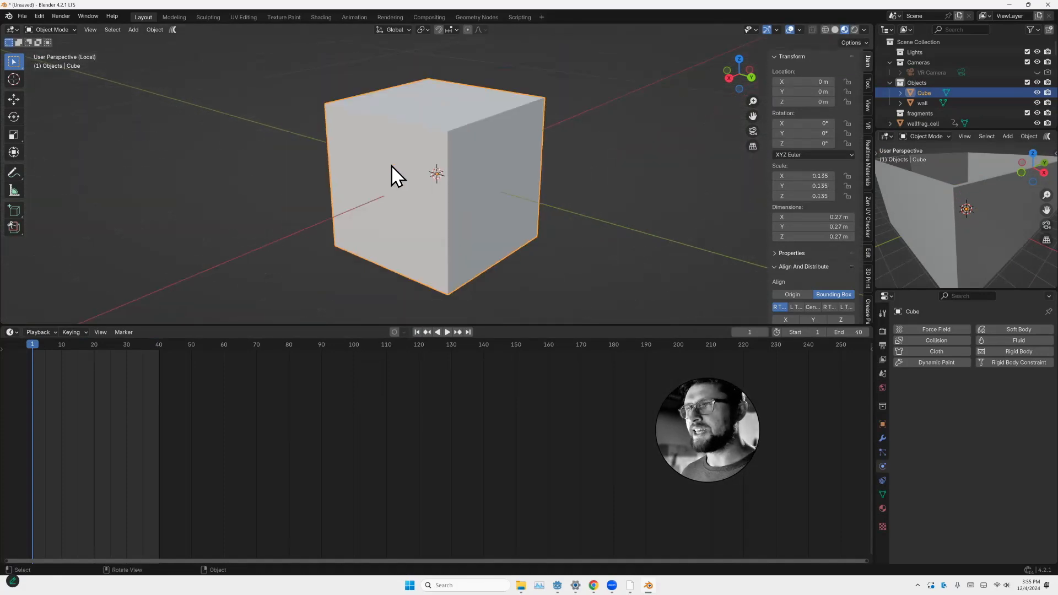
Stretch the cube's mesh along X in Edit Mode to about 0.65 m as a hammer head
scroll(422, 174, "down", 4)
key("Tab")
middle_click_drag(433, 188, 416, 184)
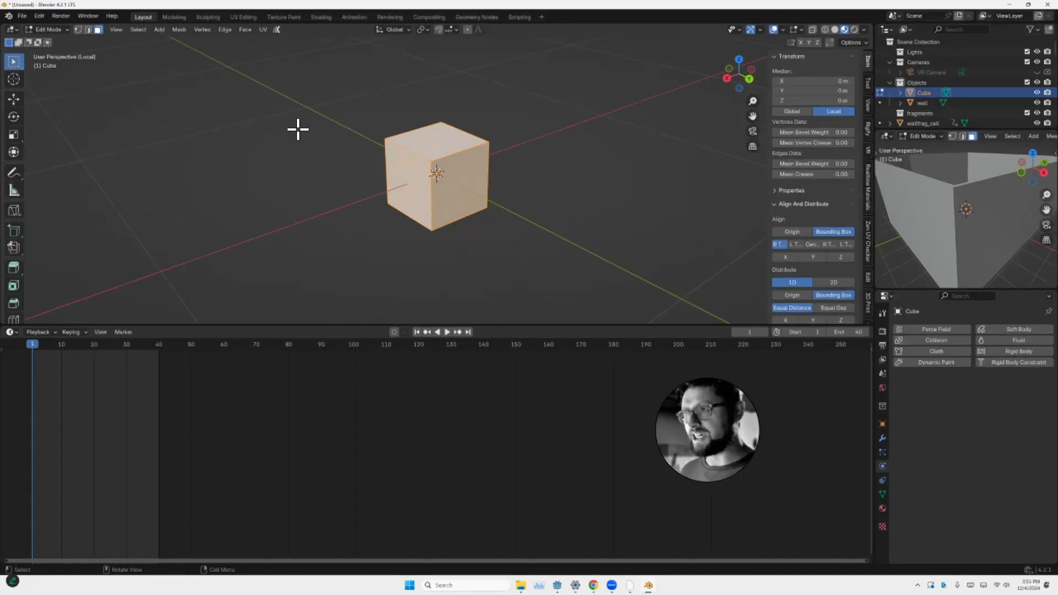
key("s")
key("x")
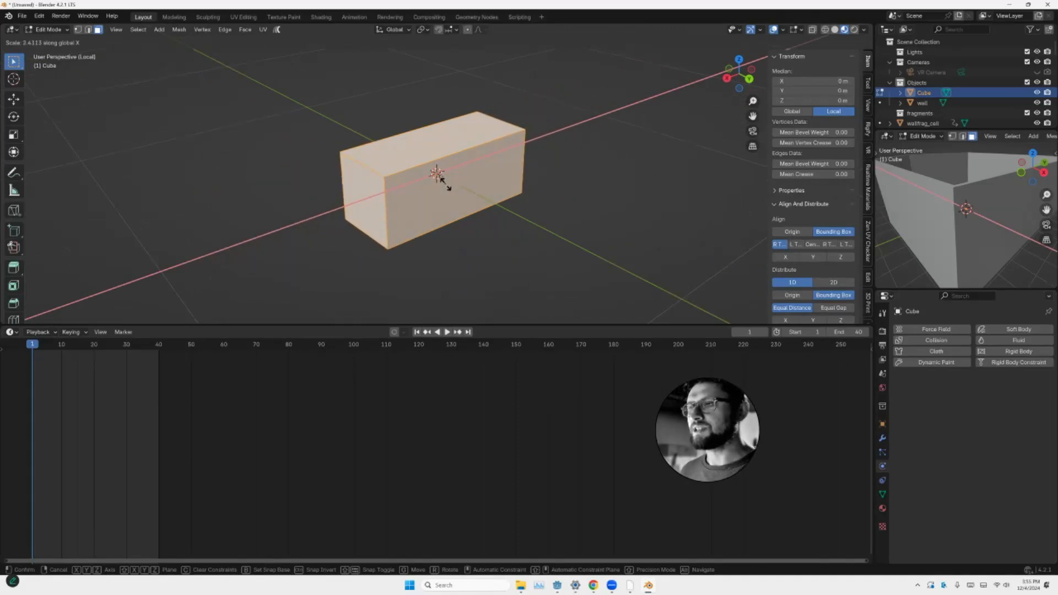
left_click(439, 177)
Inset the hammer head's long side face about 0.67 m and scale the inner face to about 0.237 along X
left_click(306, 138)
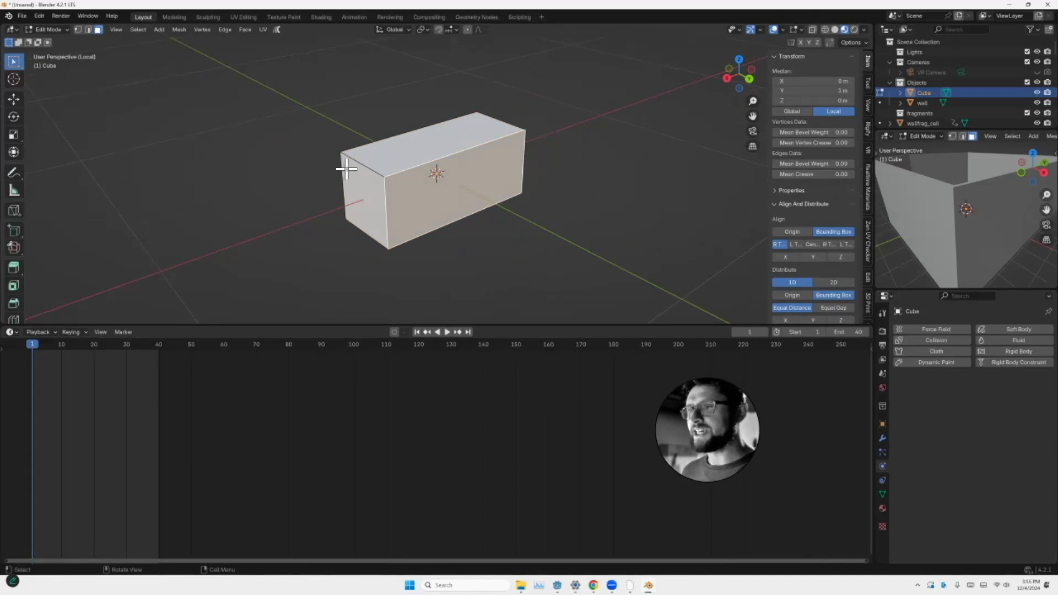
key("i")
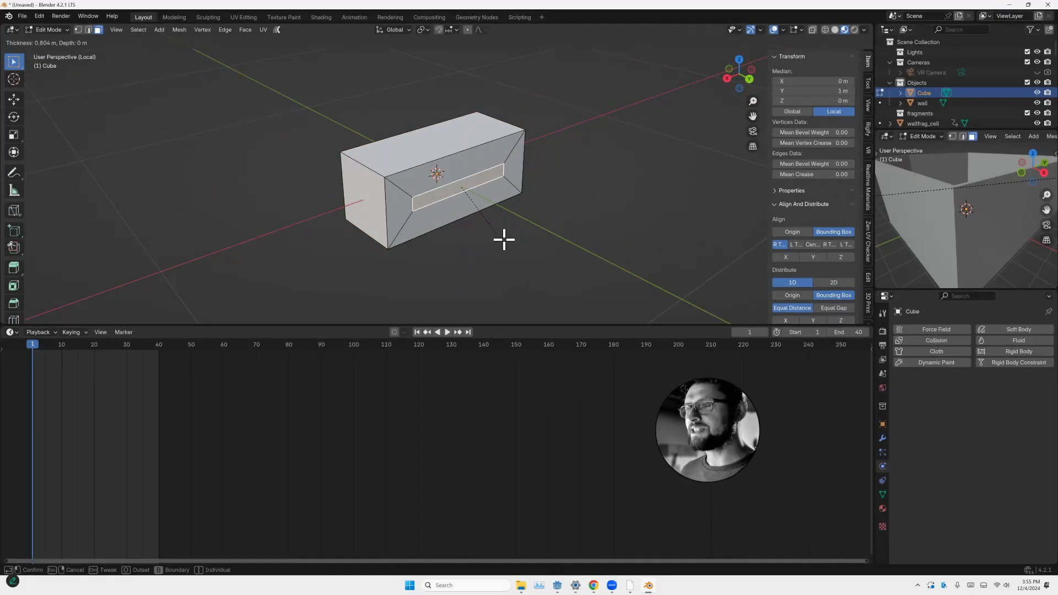
left_click(505, 243)
key("s")
key("x")
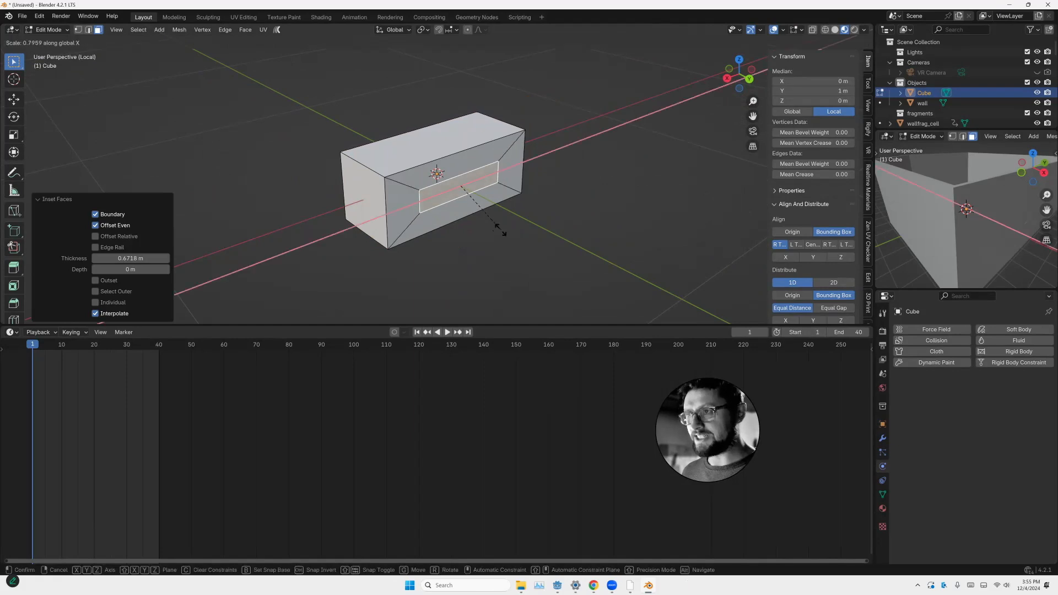
left_click(465, 205)
Extrude the small face about 0.036 m, scale its end to about 0.788 and extrude a handle about 0.6 m long
middle_click_drag(321, 155, 331, 156)
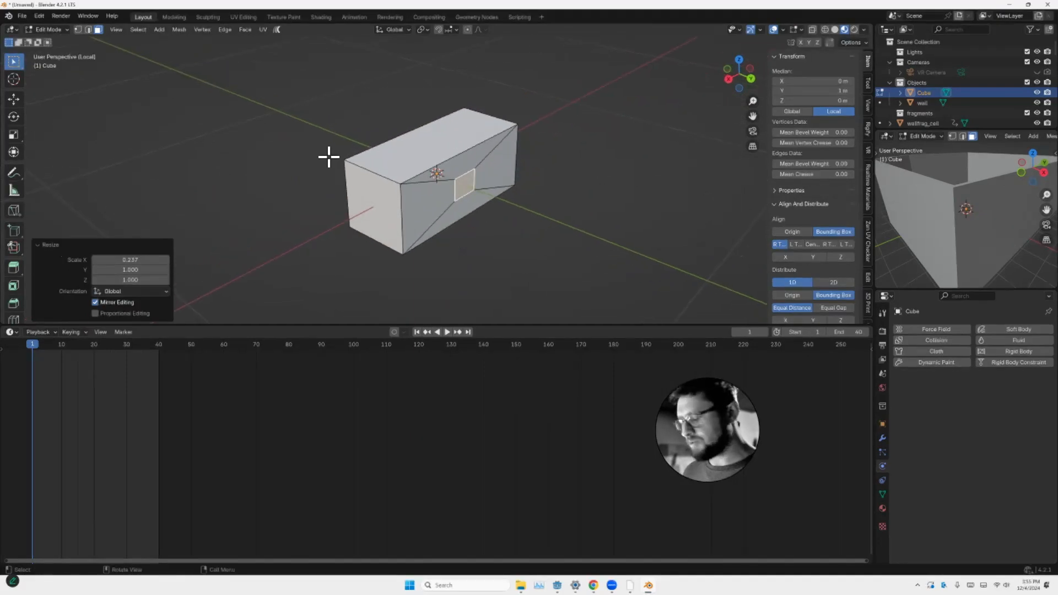
key("e")
left_click(338, 159)
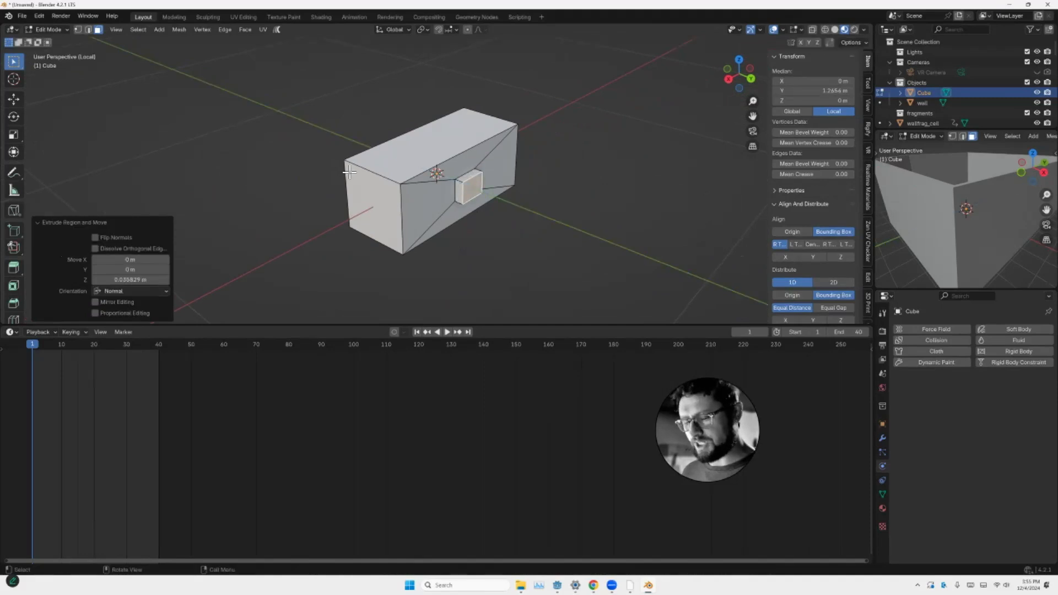
key("s")
left_click(506, 231)
key("e")
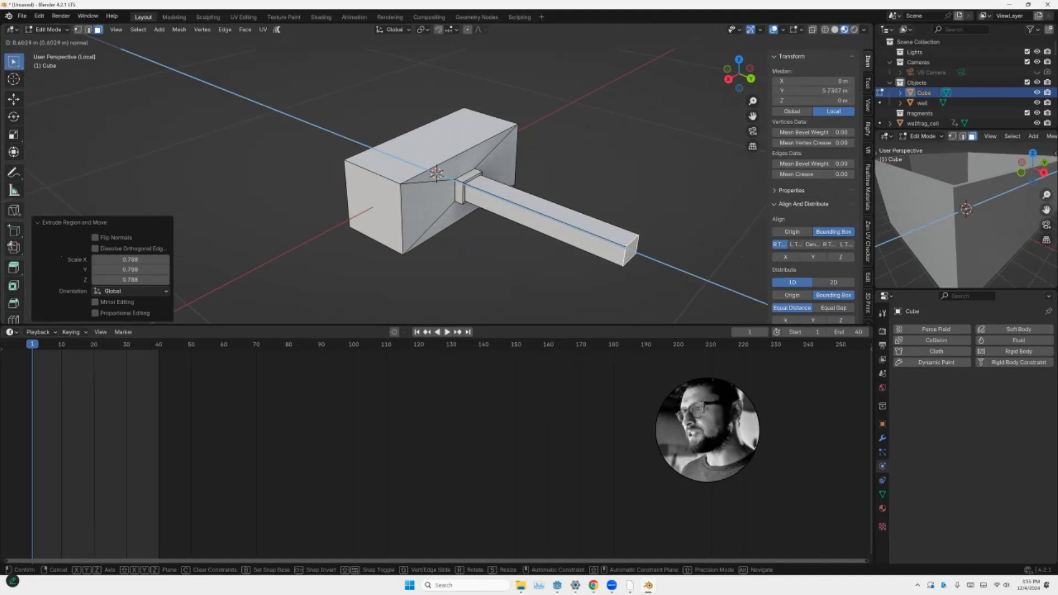
key("Return")
Form a wider collar about 0.058 m thick at the handle's end, scale its end face to about 0.651 and extrude the grip about 0.32 m
scroll(457, 182, "down", 4)
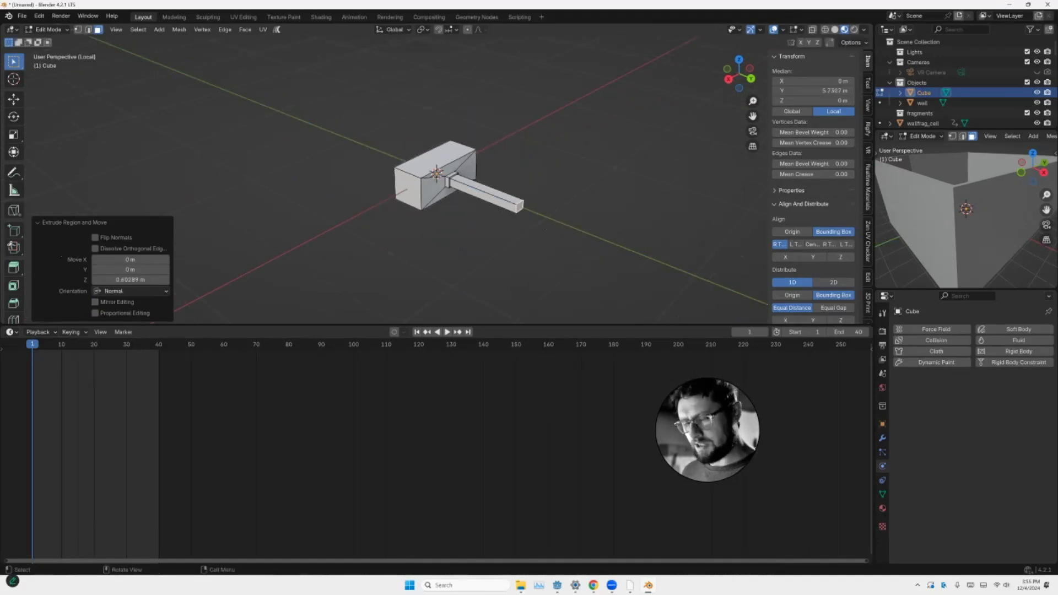
key("s")
left_click(568, 277)
key("e")
key("Return")
key("s")
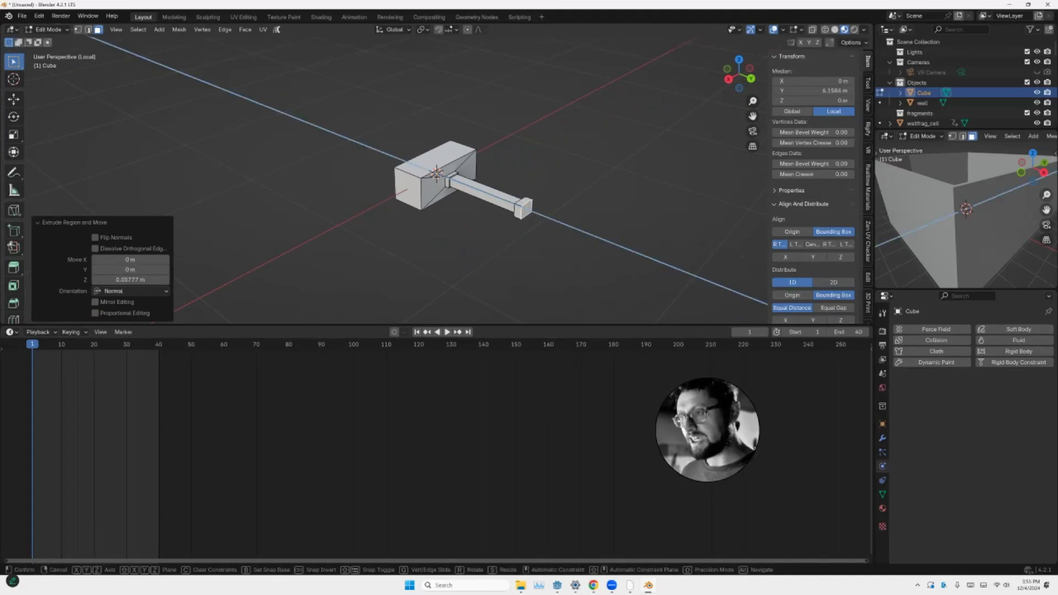
left_click(559, 253)
key("e")
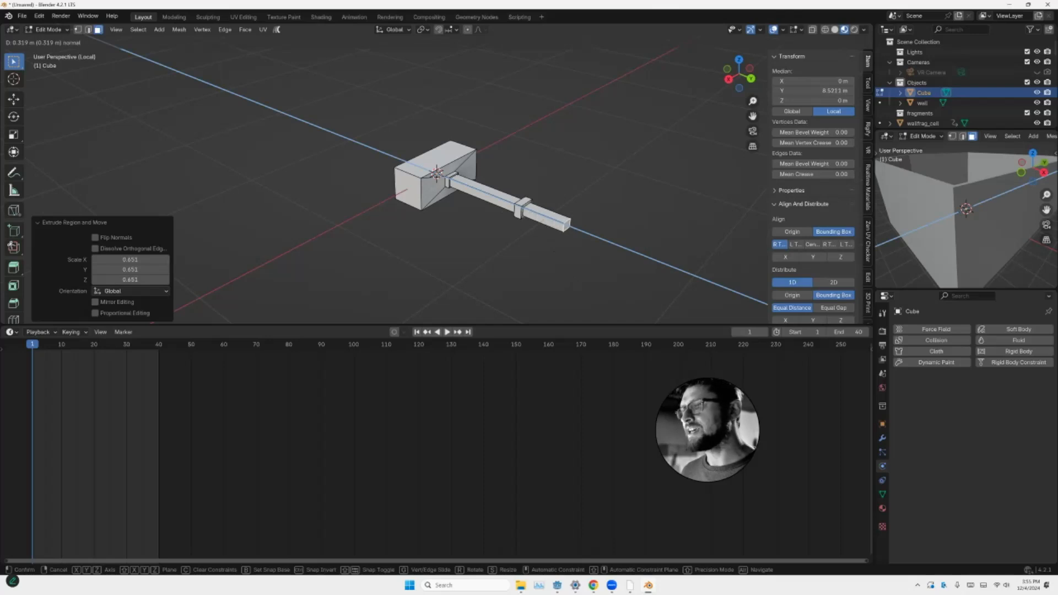
key("Return")
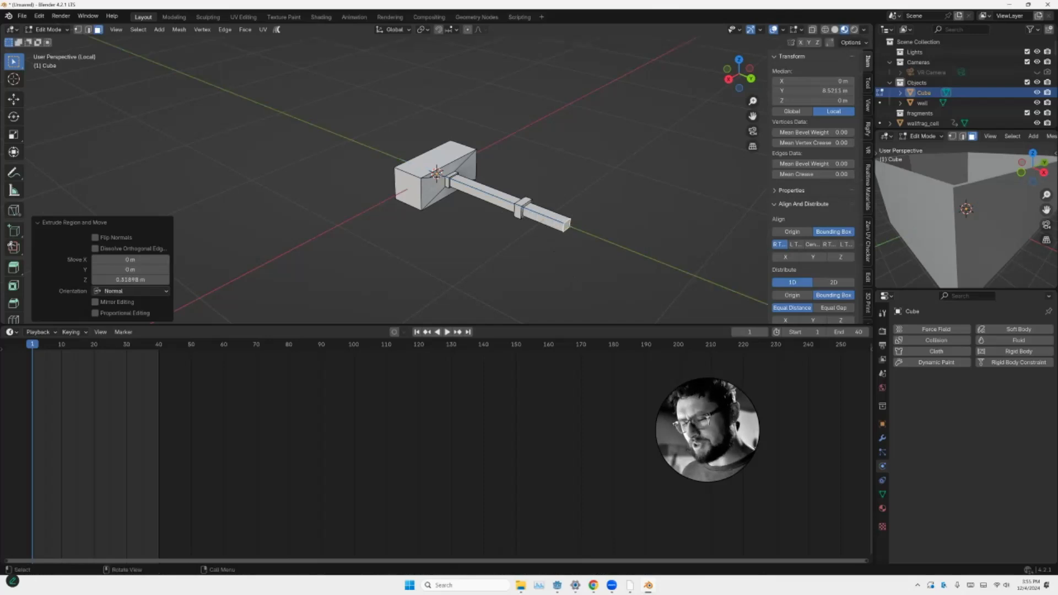
Form a pommel by scaling the grip's end face to about 1.457, extruding it about 0.077 m and shrinking its tip
key("s")
left_click(598, 305)
key("e")
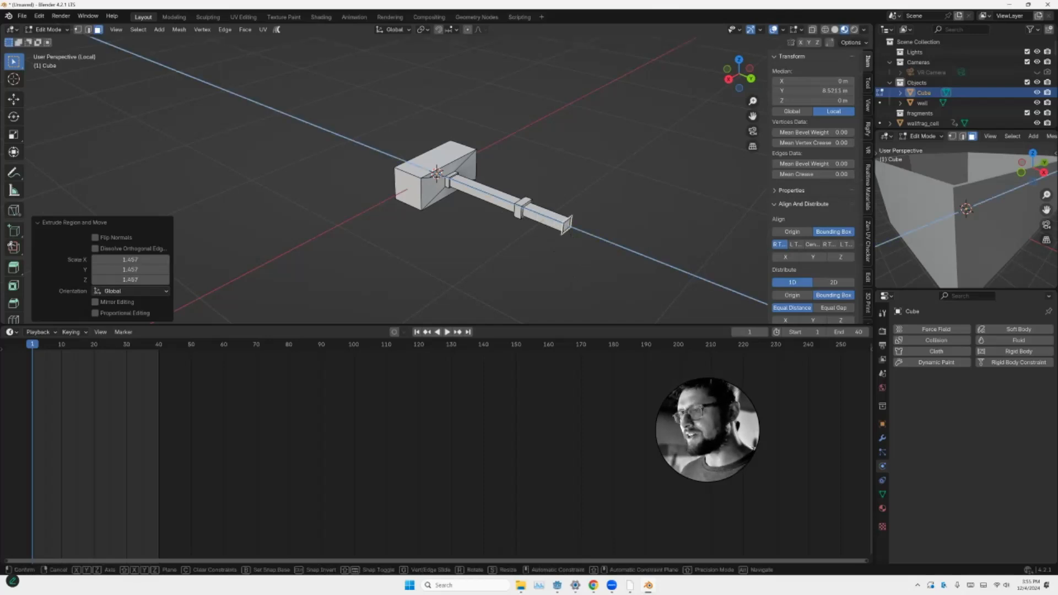
left_click(609, 309)
key("s")
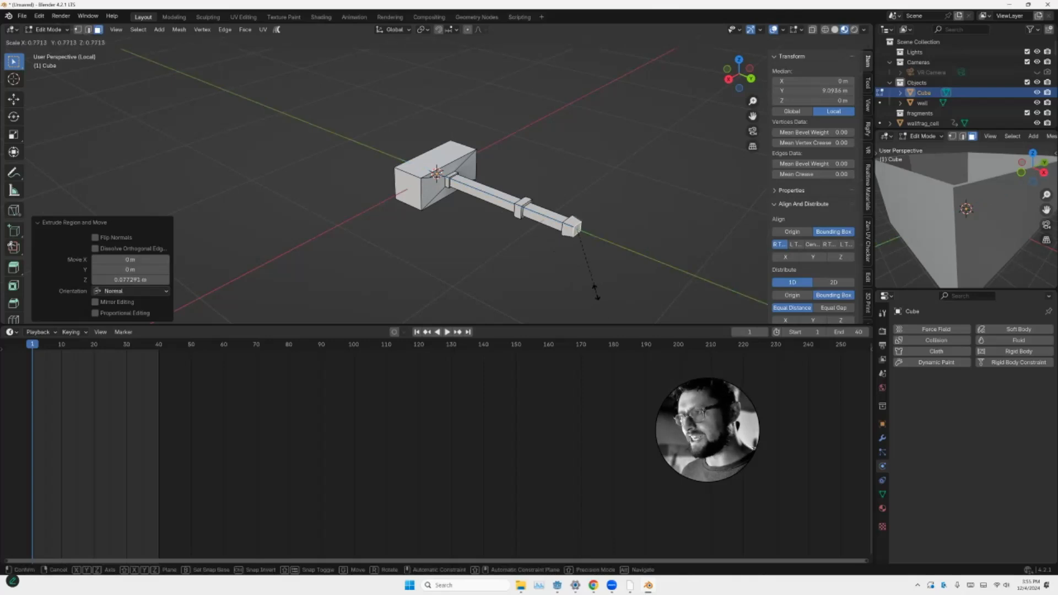
left_click(584, 271)
left_click(340, 175)
middle_click_drag(294, 172, 343, 144)
key("a")
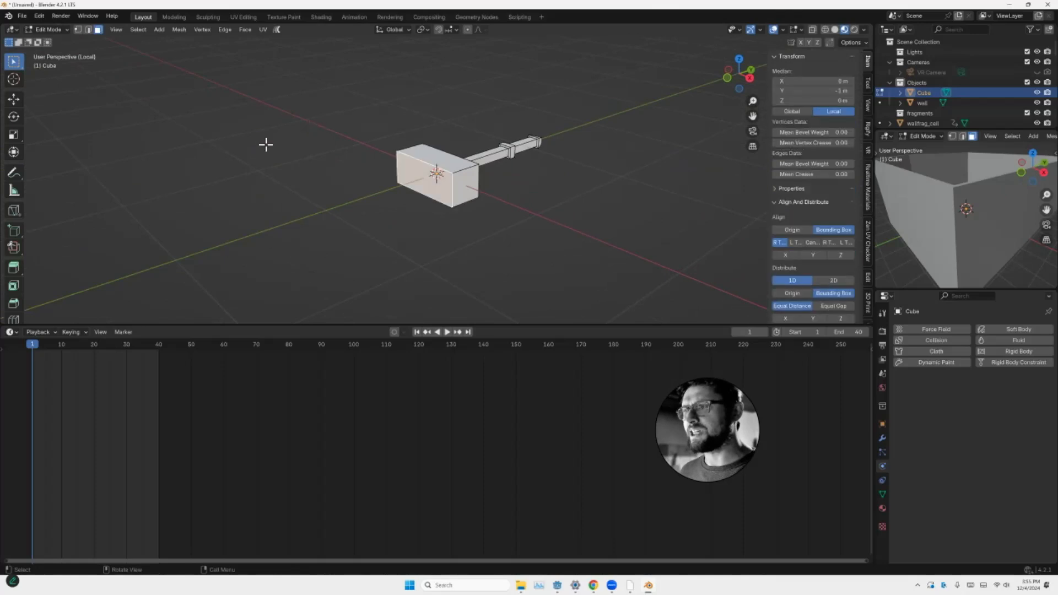
middle_click_drag(314, 134, 301, 164)
key("ctrl+b")
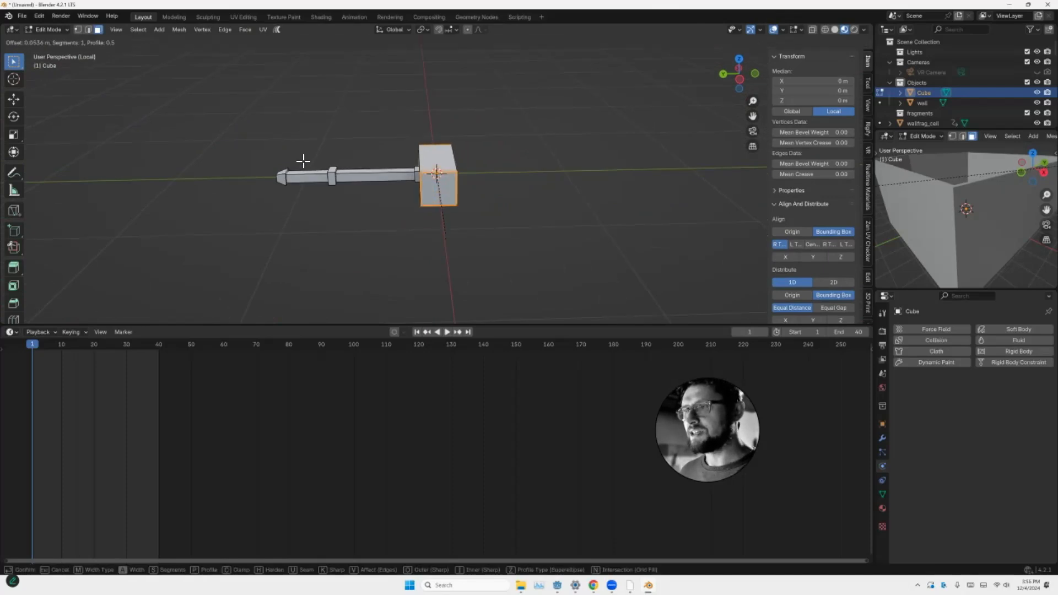
left_click(302, 165)
middle_click_drag(341, 161, 305, 161)
key("ctrl+z")
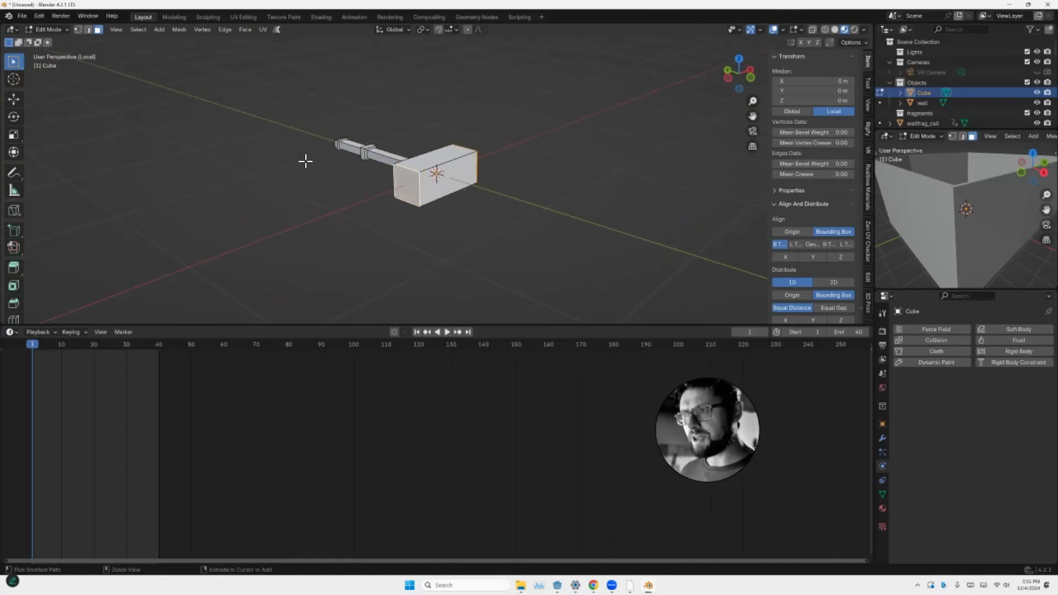
Bevel all edges of the hammer mesh with one segment and enable Clamp Overlap
key("a")
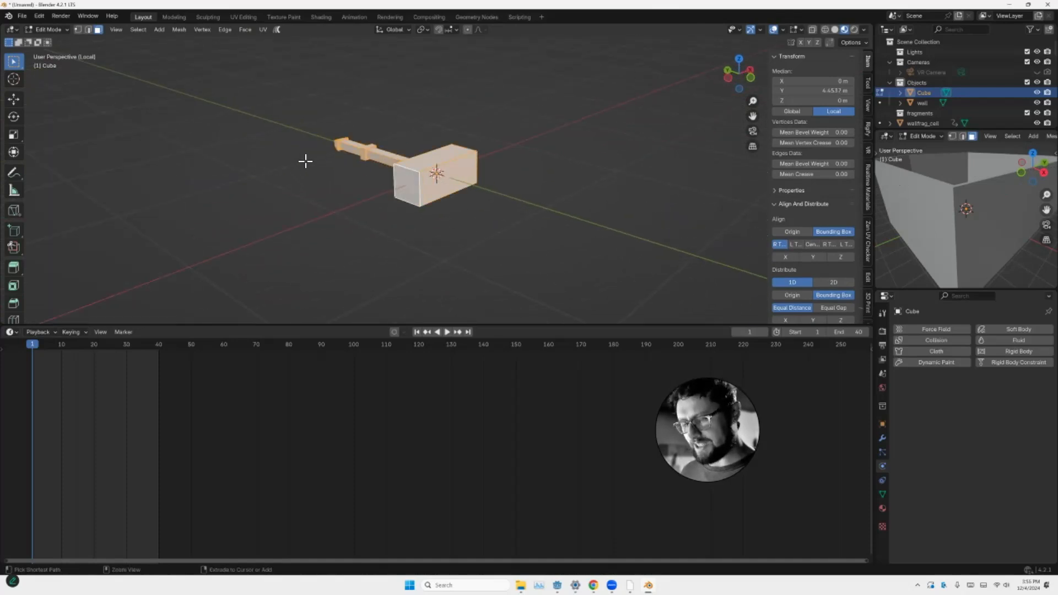
key("ctrl+b")
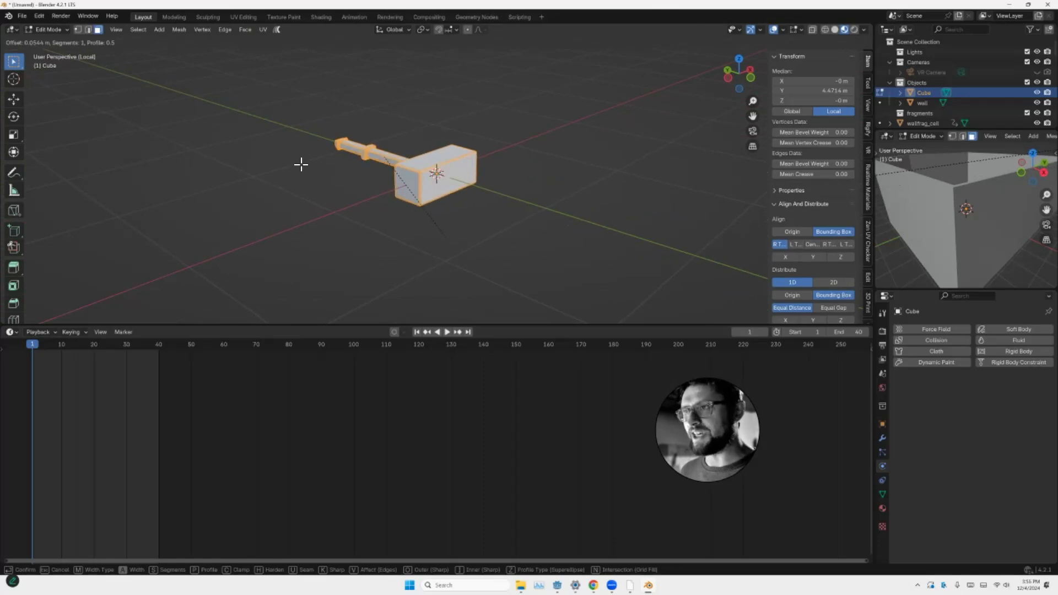
left_click(304, 165)
mouse_move(304, 165)
middle_mouse_down()
mouse_move(295, 149)
mouse_move(306, 151)
middle_mouse_up()
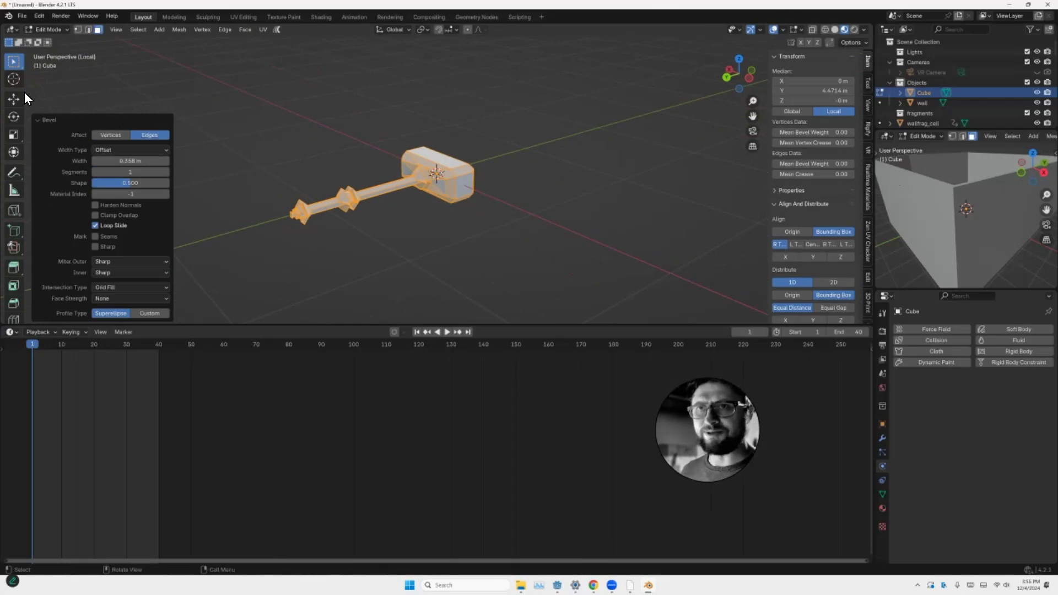
left_click(37, 119)
left_click(47, 316)
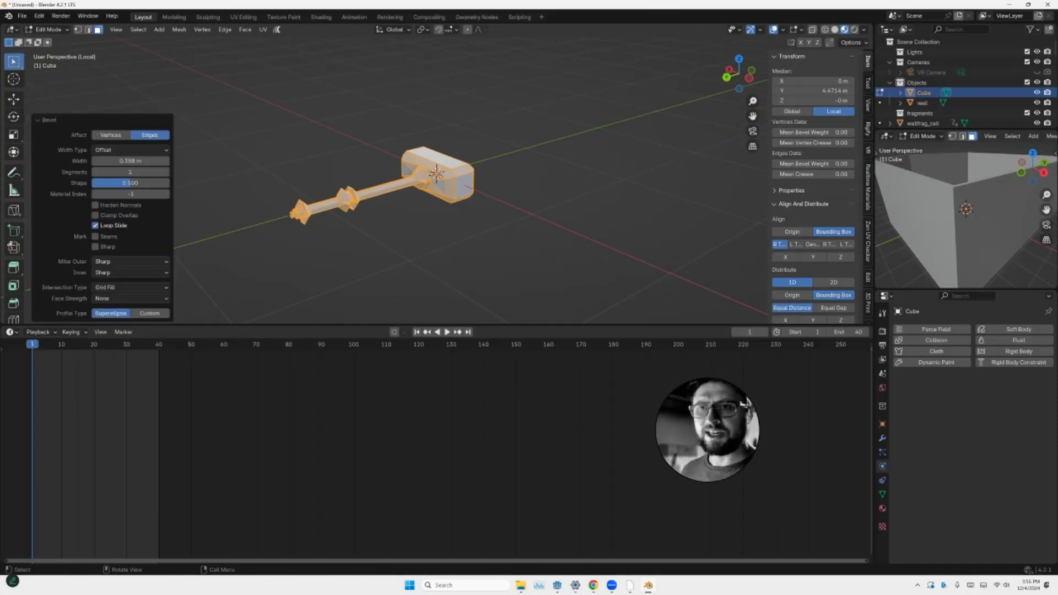
left_click(94, 214)
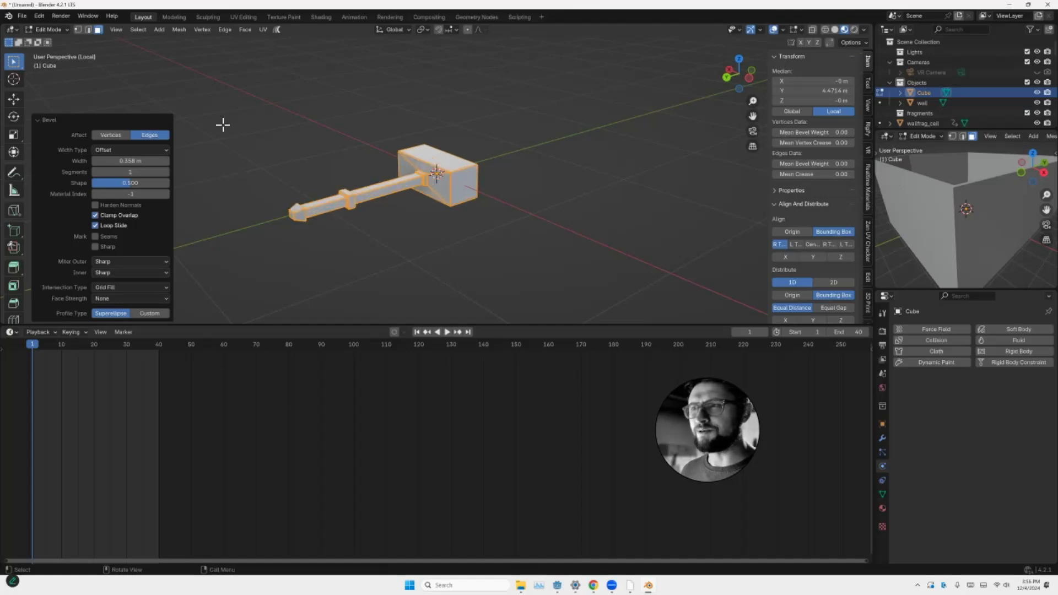
Return to Object Mode and inspect the beveled hammer's head, collar and handle from several angles
scroll(256, 173, "up", 3)
middle_click_drag(359, 243, 302, 241)
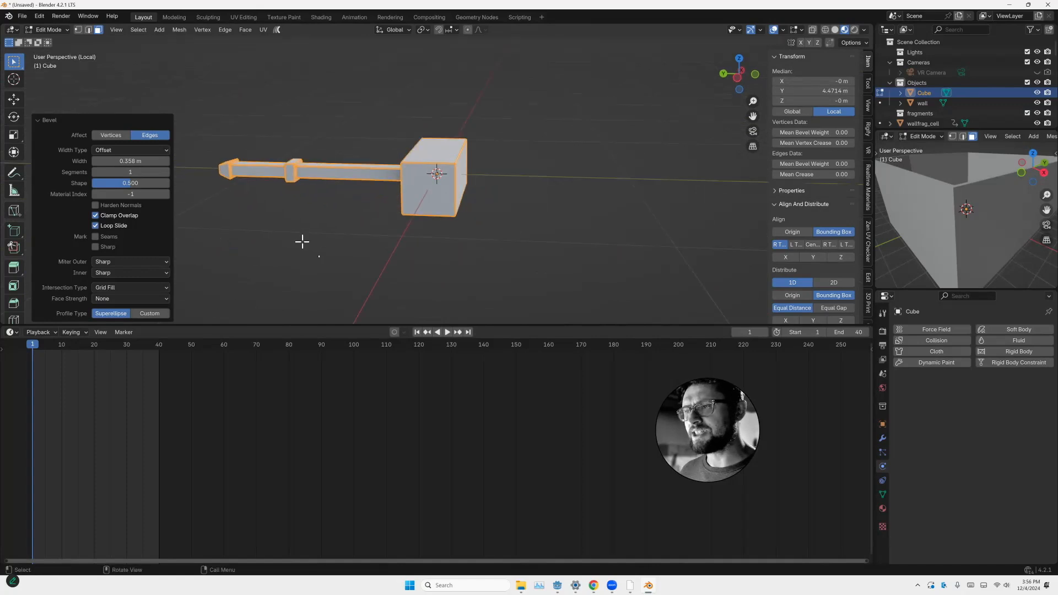
left_click(426, 205)
middle_click_drag(466, 221, 345, 148)
key("Tab")
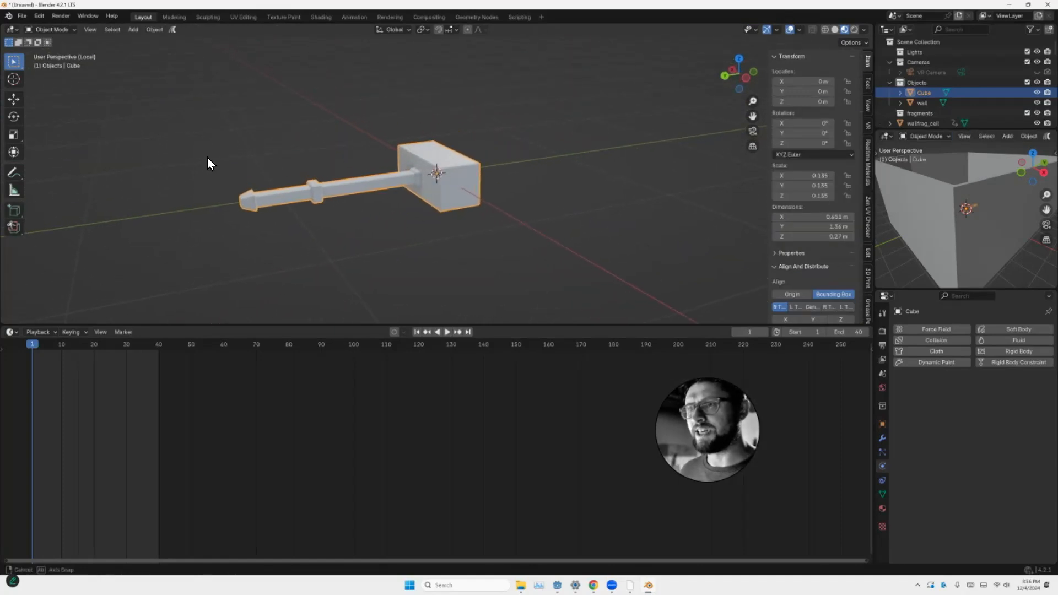
middle_click_drag(203, 160, 238, 157)
scroll(266, 157, "up", 2)
scroll(265, 163, "up", 3)
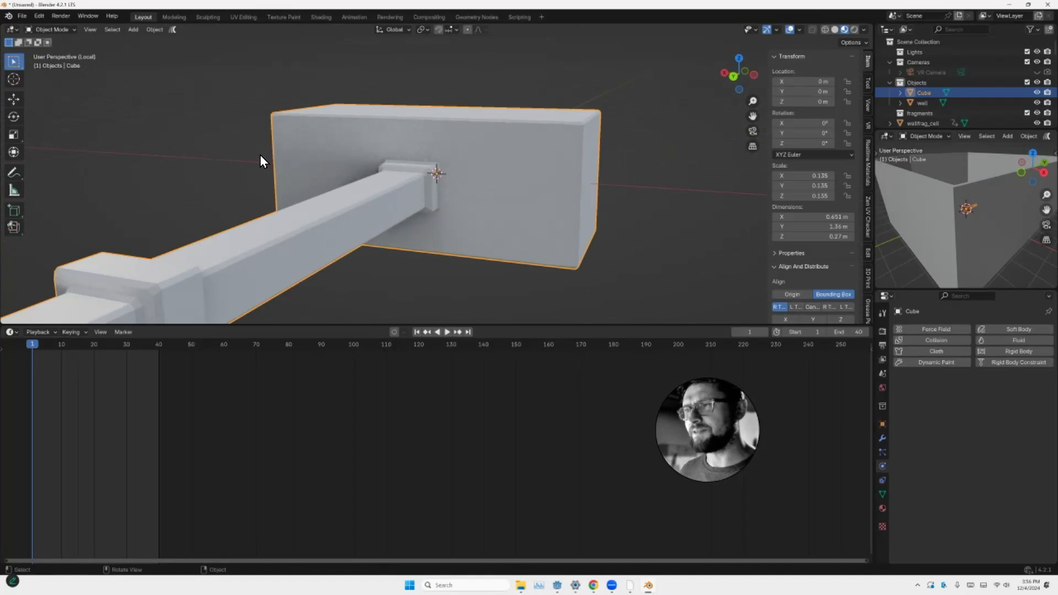
scroll(260, 160, "down", 6)
middle_click_drag(260, 160, 293, 167)
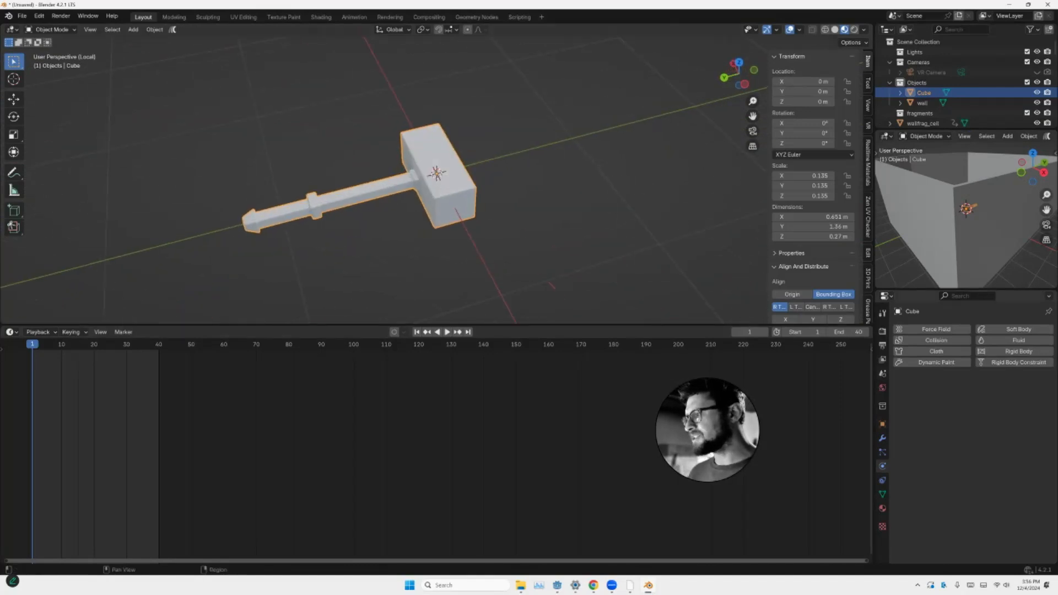
Assign the existing purple material to the hammer
left_click(882, 508)
left_click(899, 372)
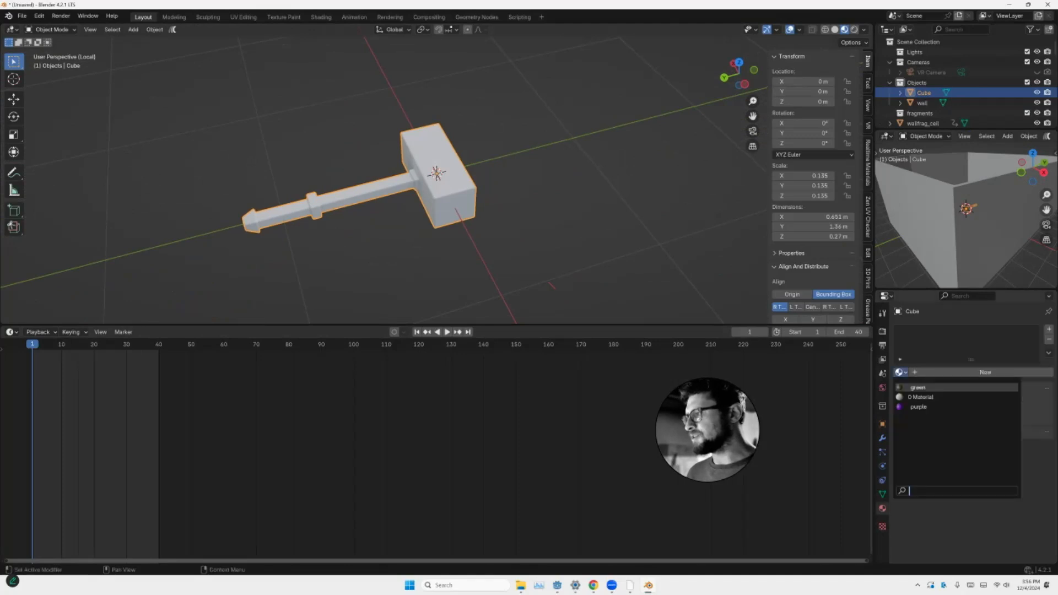
left_click(917, 407)
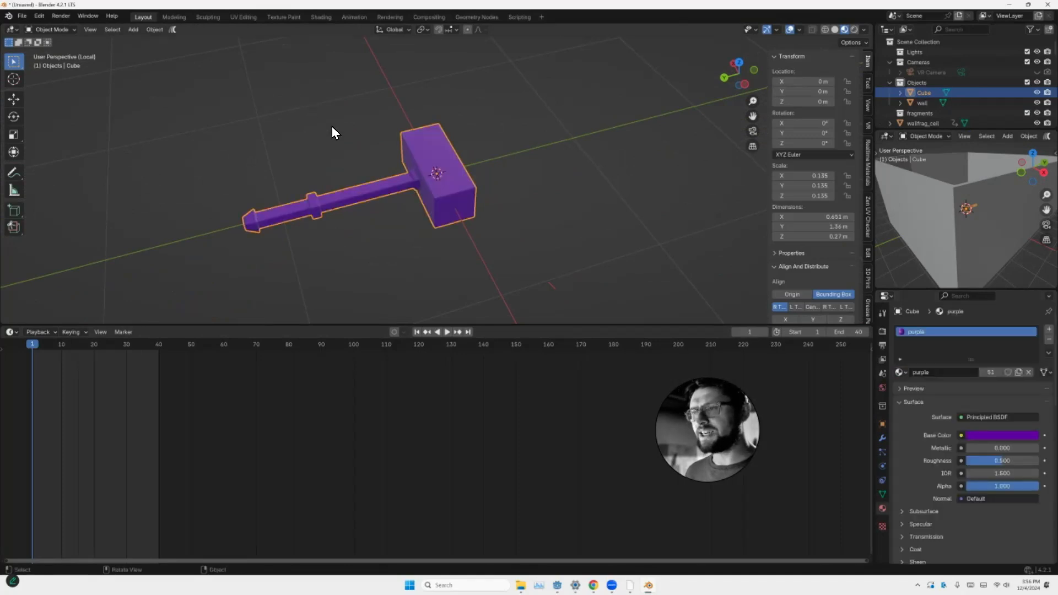
Leave local view and select the wall together with all its fragments, leaving the hammer unselected
scroll(321, 123, "down", 3)
middle_click_drag(321, 124, 300, 111)
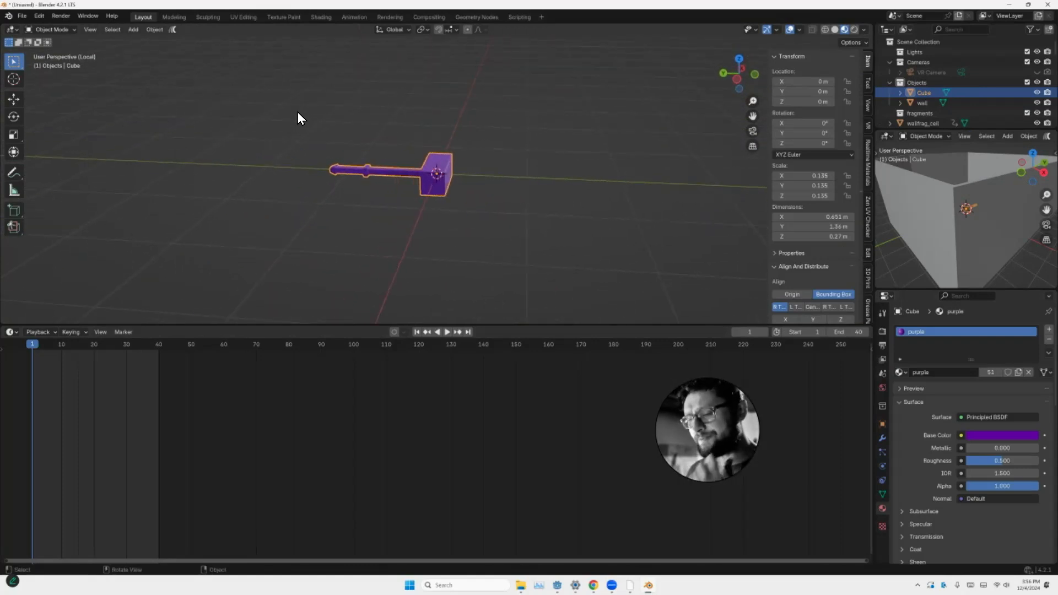
key("KP_Divide")
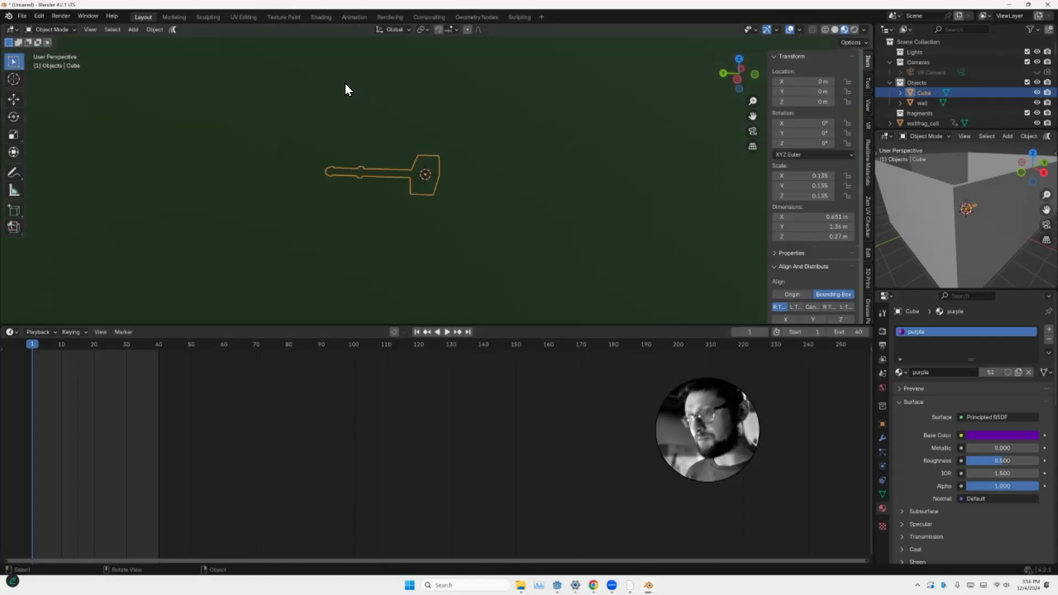
middle_click_drag(345, 83, 314, 123)
left_click(332, 133)
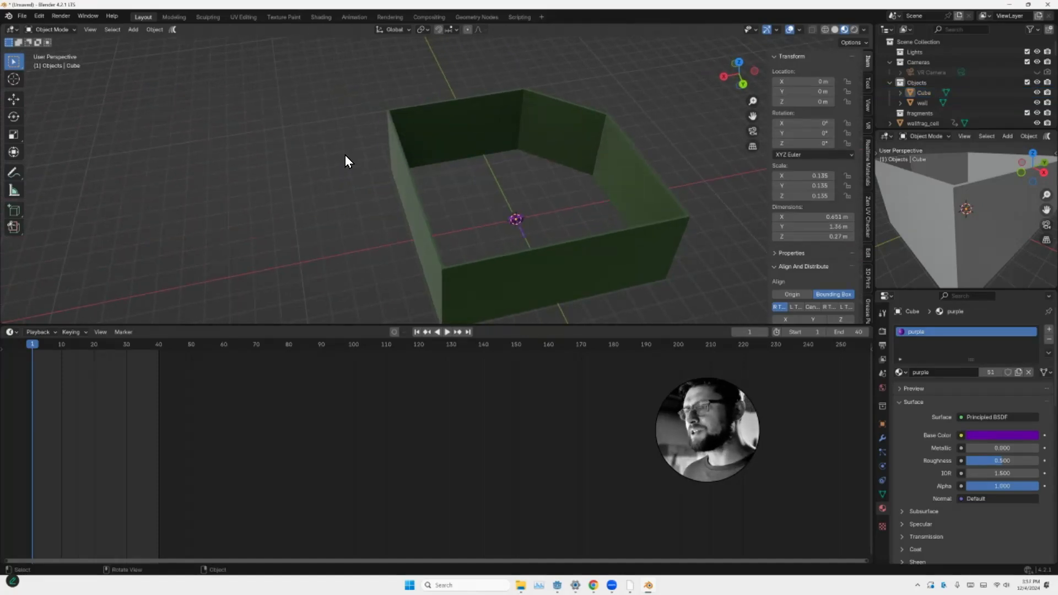
key("ctrl+z")
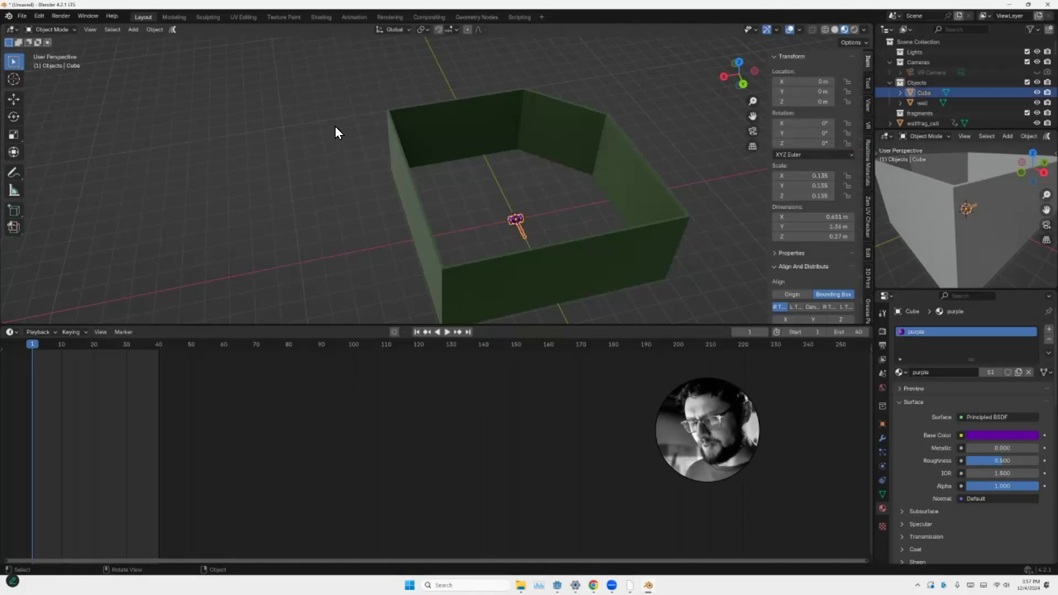
left_click(500, 187)
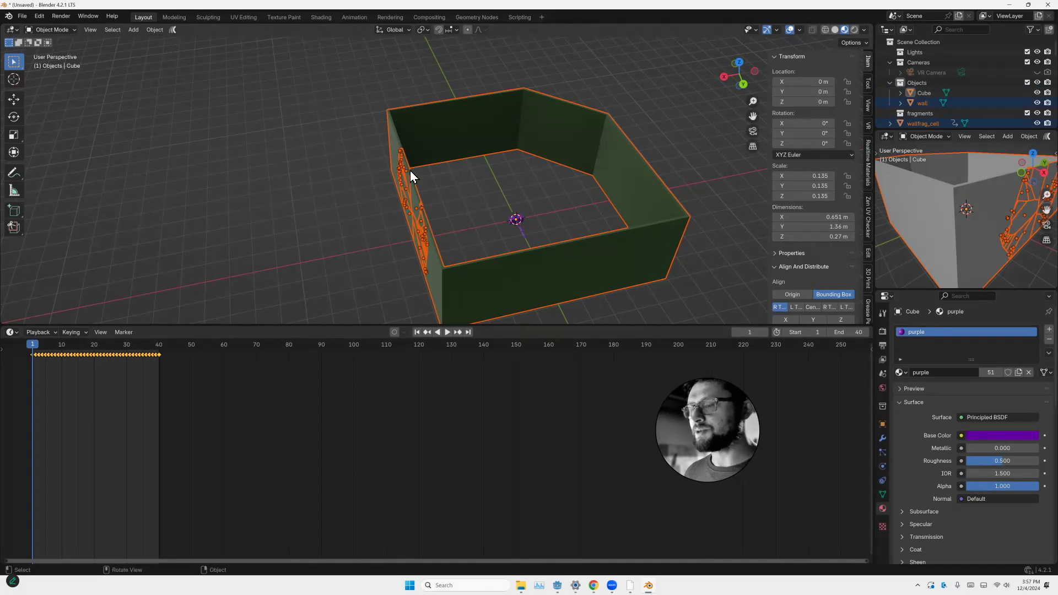
Set up a glTF 2.0 export into F:\godotprojects1\assetsfordemo, choosing the existing Breakapart.glb as the target file
left_click(21, 15)
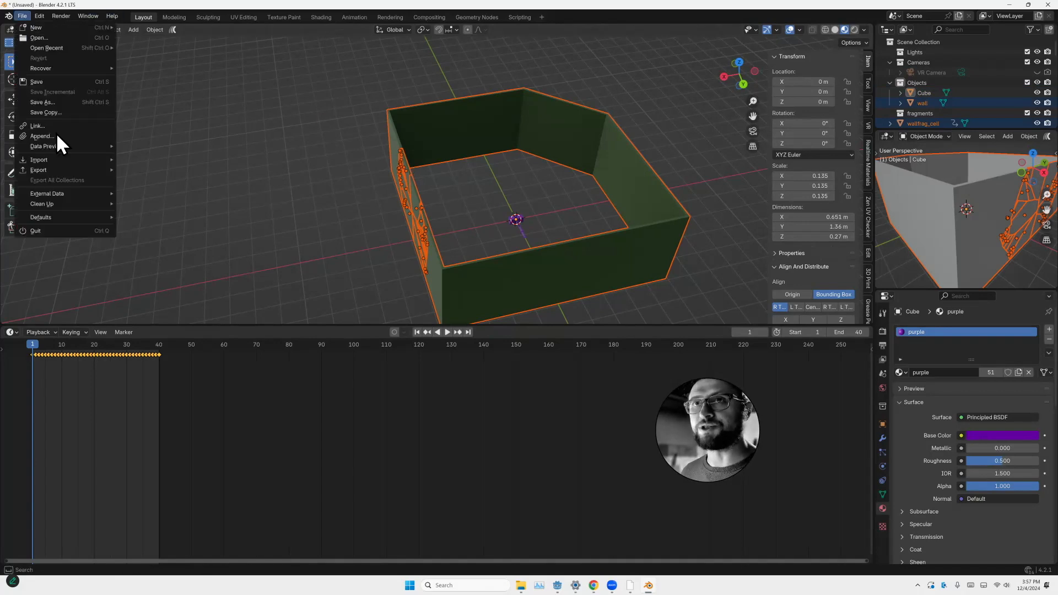
mouse_move(61, 171)
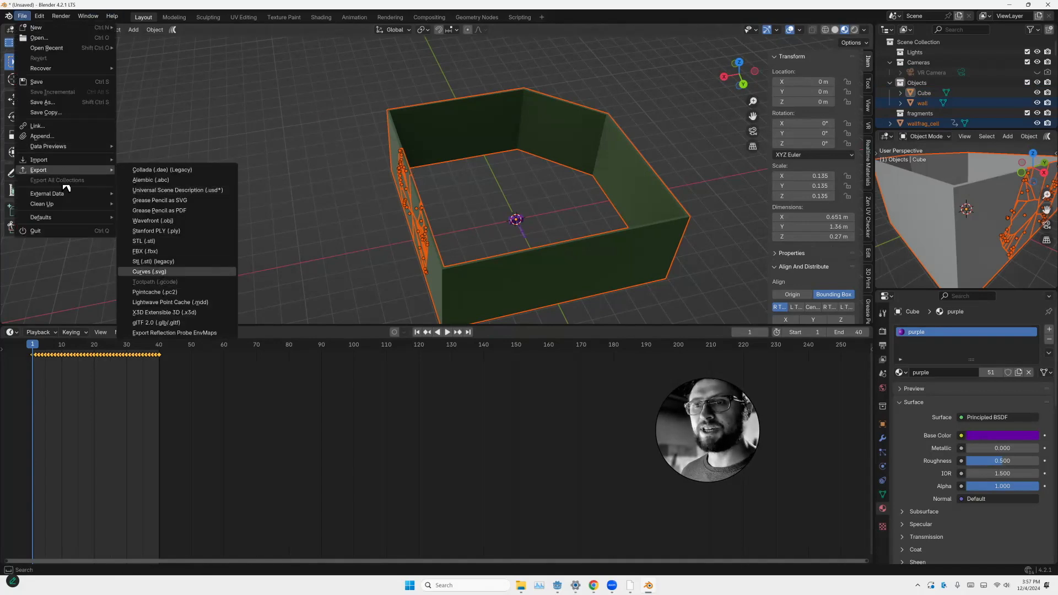
left_click(156, 322)
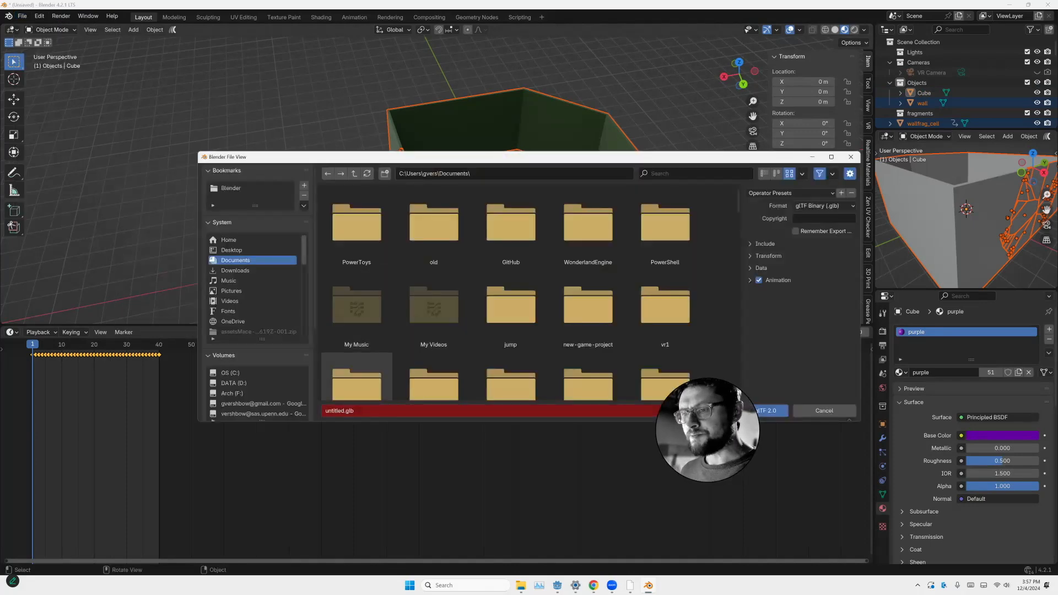
double_click(334, 410)
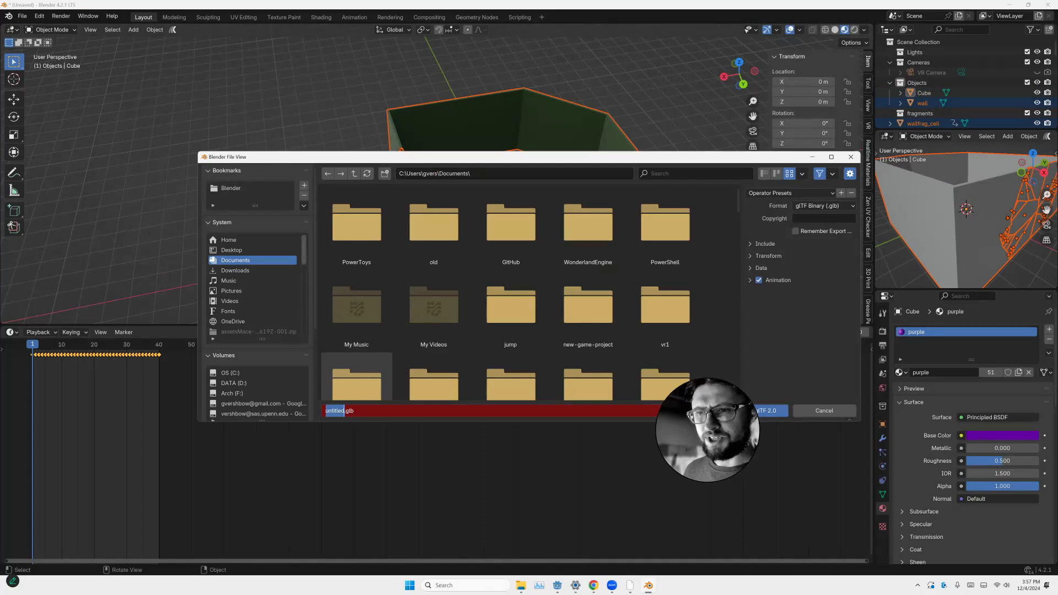
left_click(313, 270)
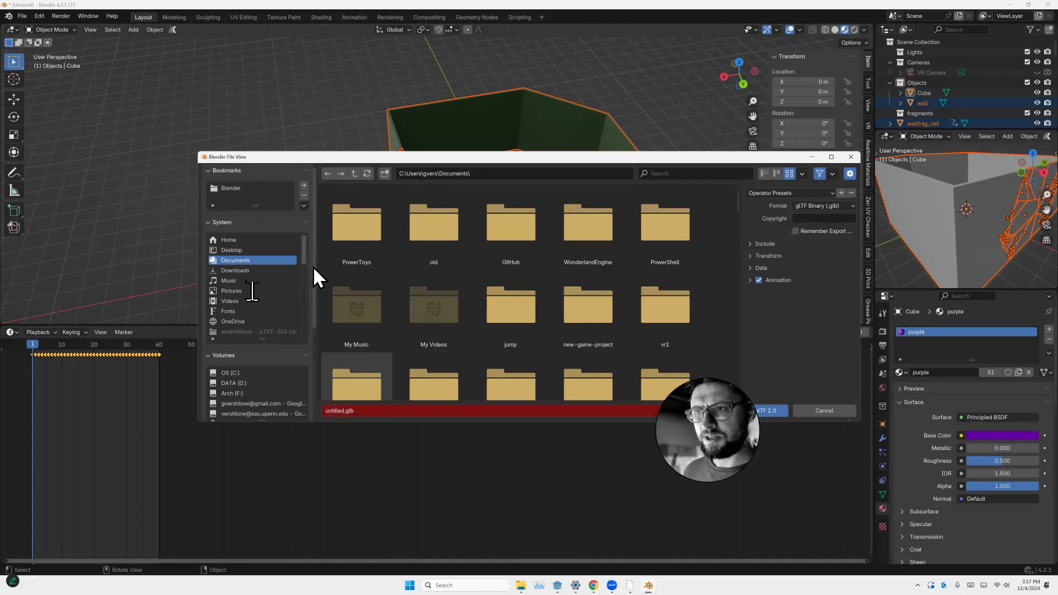
scroll(253, 330, "down", 5)
left_click(240, 374)
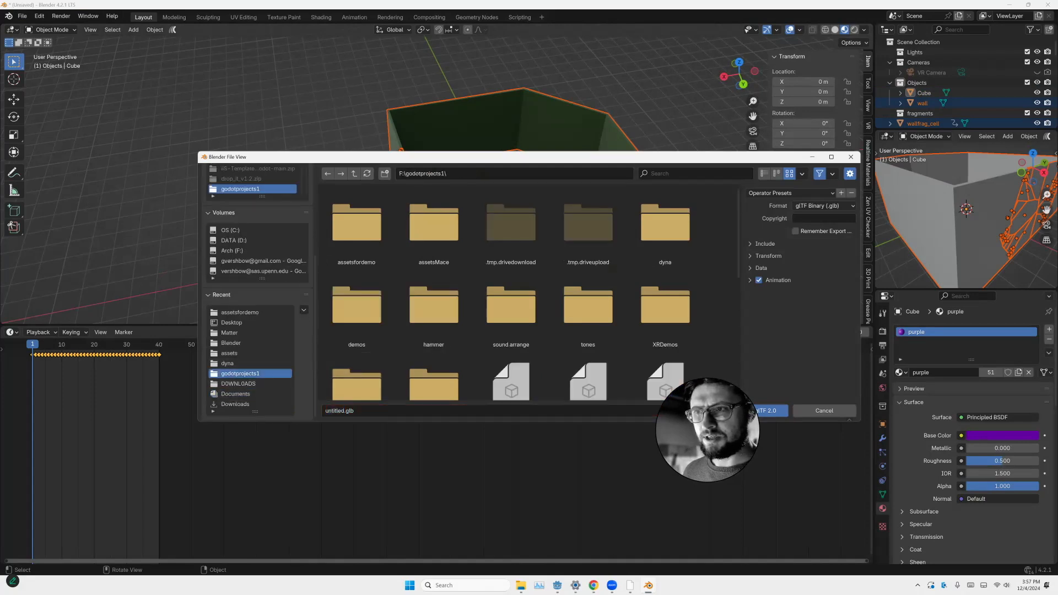
double_click(347, 246)
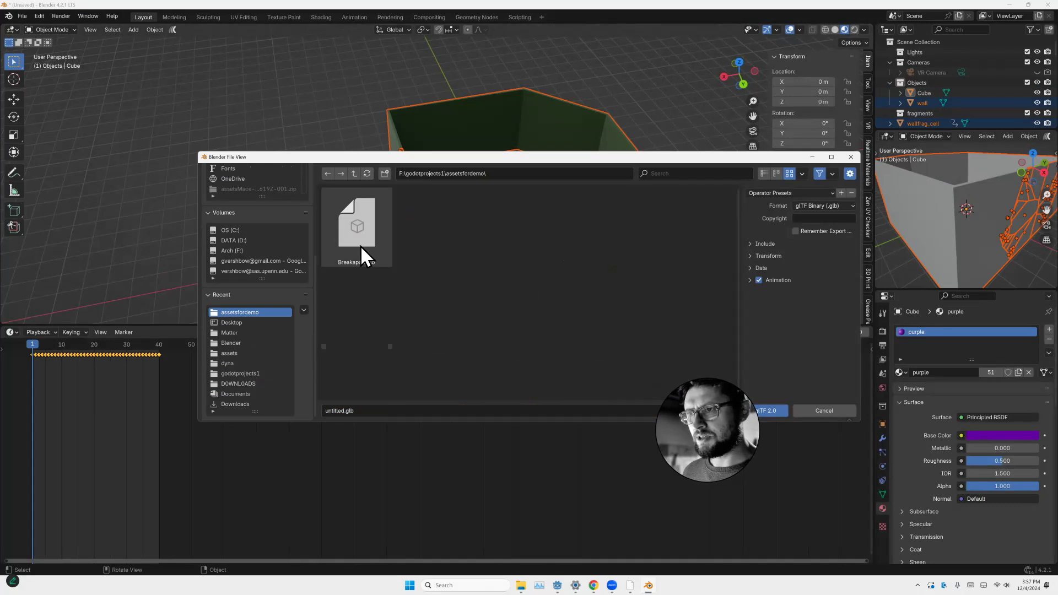
left_click(360, 245)
Limit the glTF export to Selected Objects and review its Transform, Data and Material options
left_click_drag(703, 157, 498, 108)
left_click(558, 194)
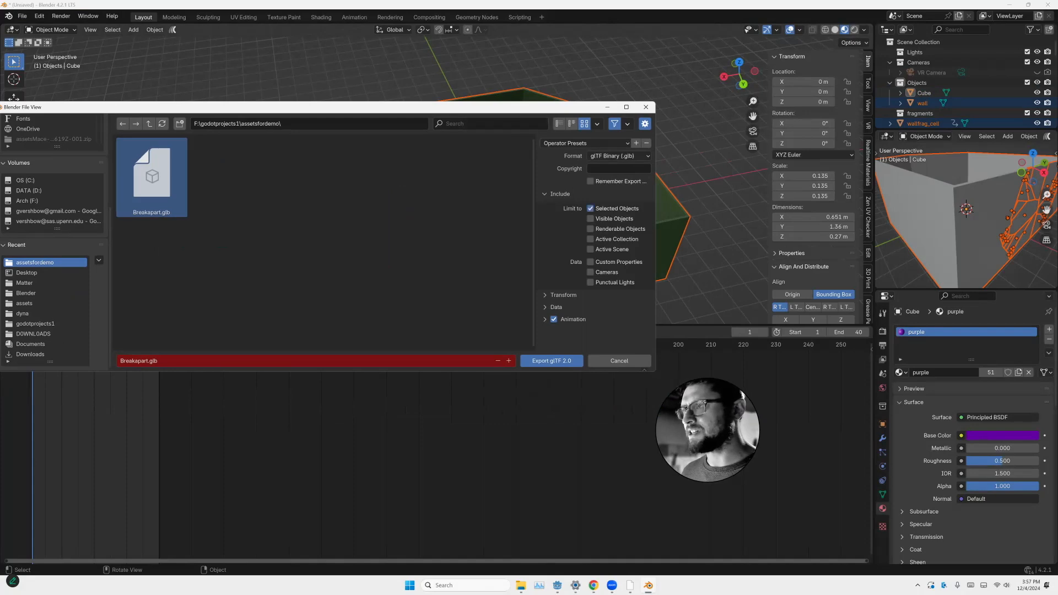
left_click_drag(539, 108, 504, 84)
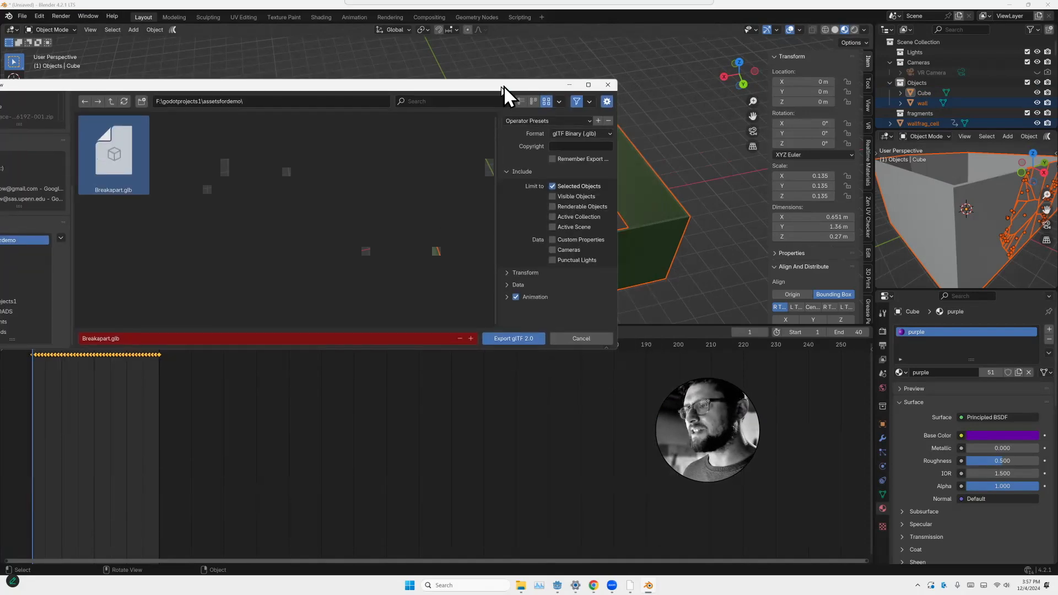
left_click(508, 271)
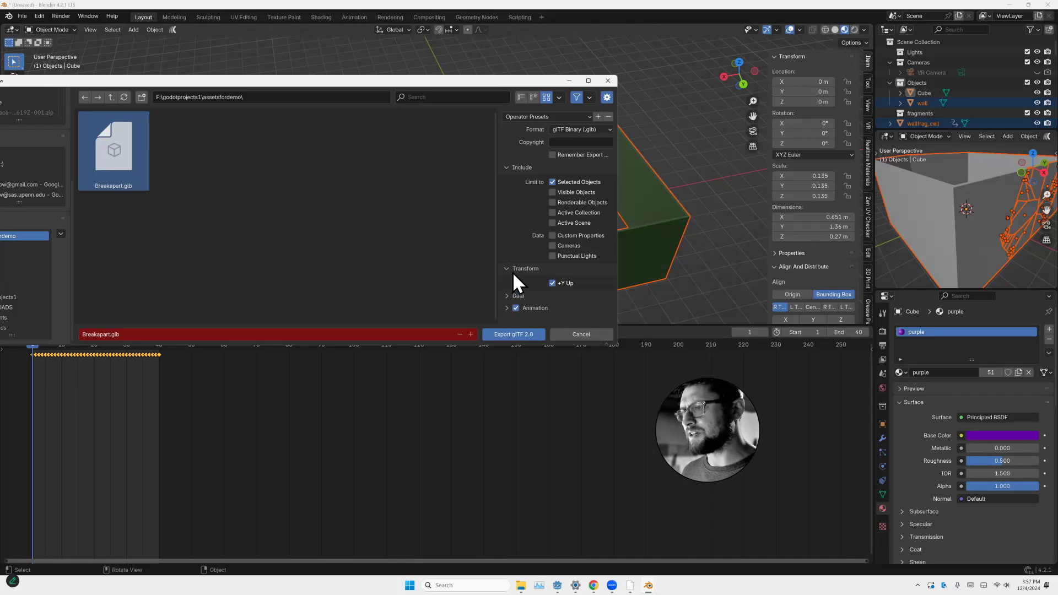
left_click(517, 295)
scroll(529, 248, "down", 4)
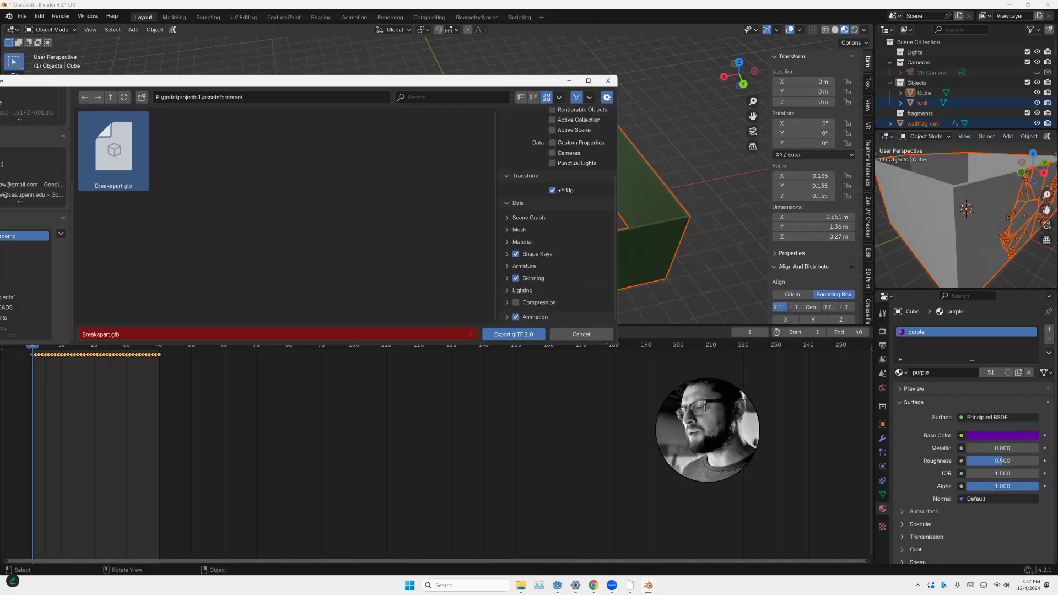
left_click(512, 242)
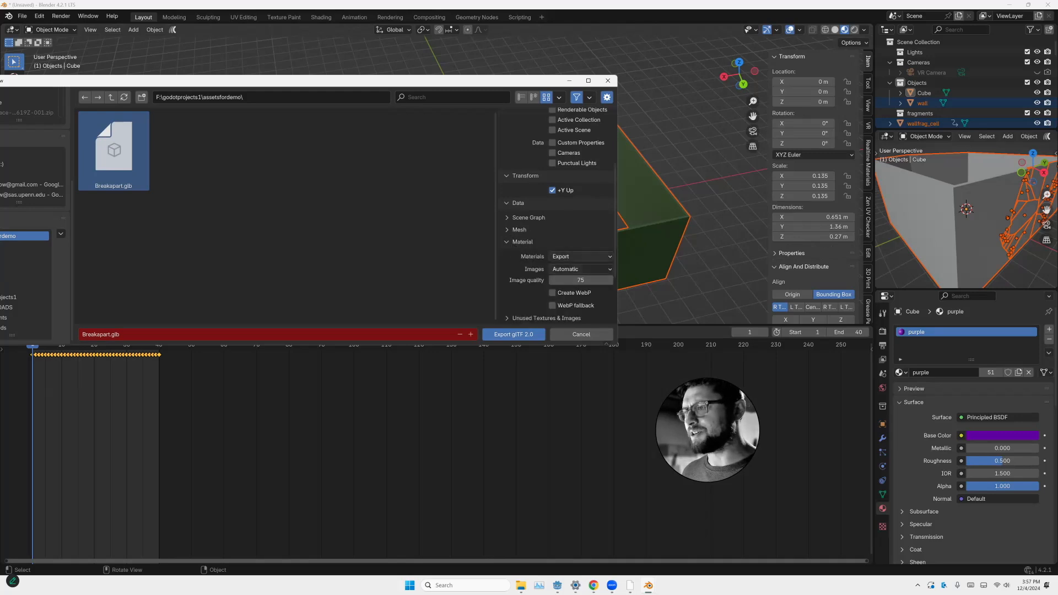
left_click(512, 243)
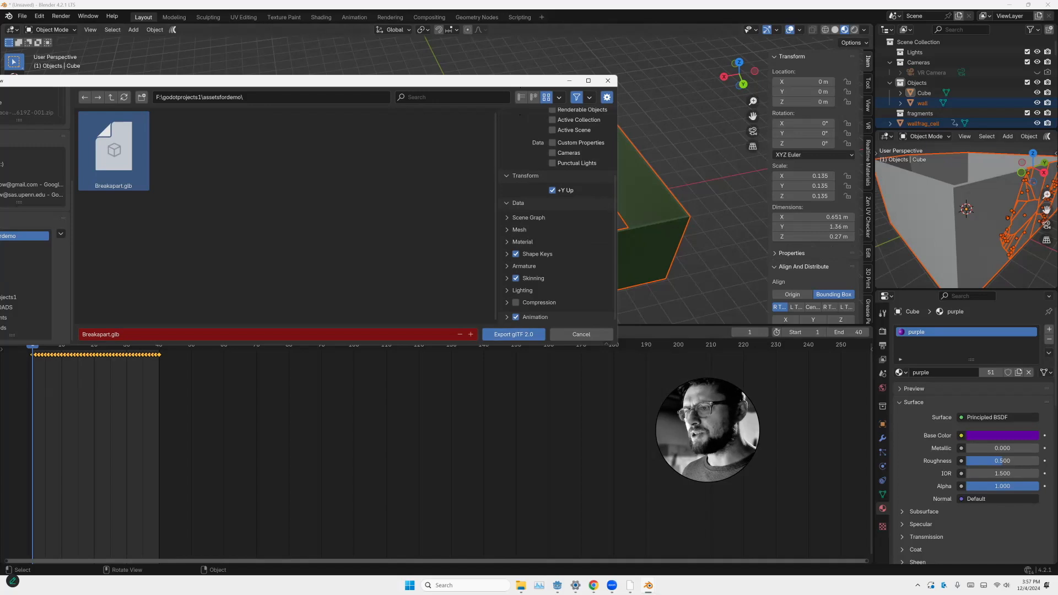
Set the export's animation mode to Active actions merged
left_click_drag(606, 342, 606, 439)
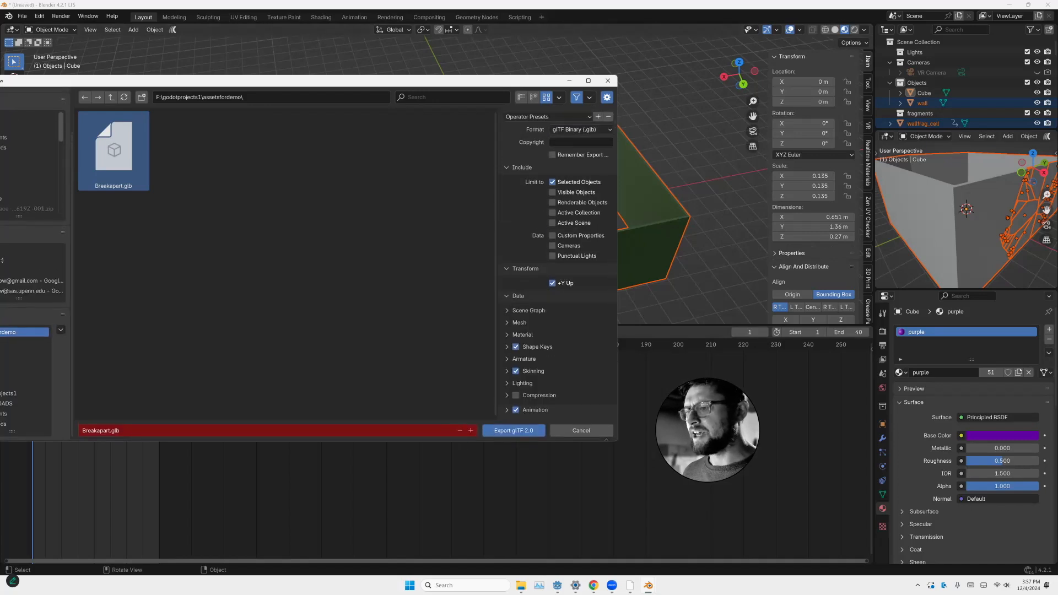
left_click(507, 410)
scroll(529, 386, "down", 5)
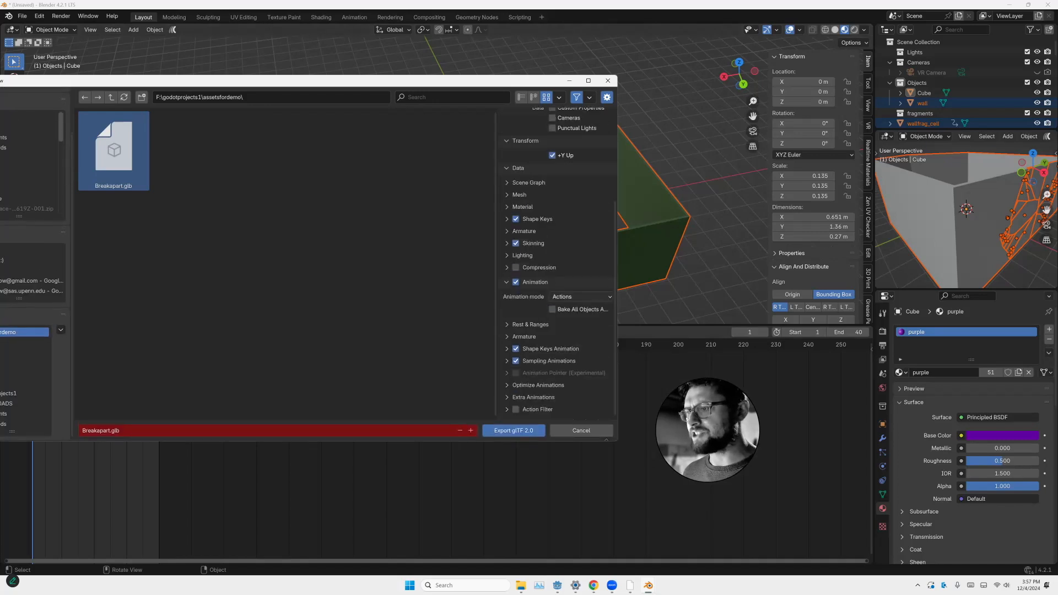
left_click(581, 296)
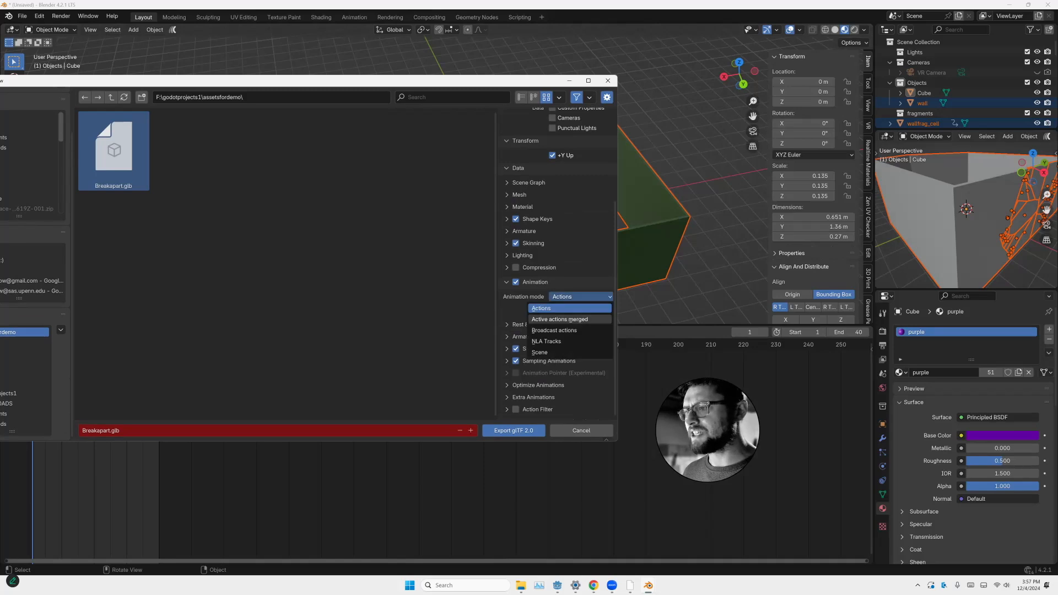
left_click(559, 319)
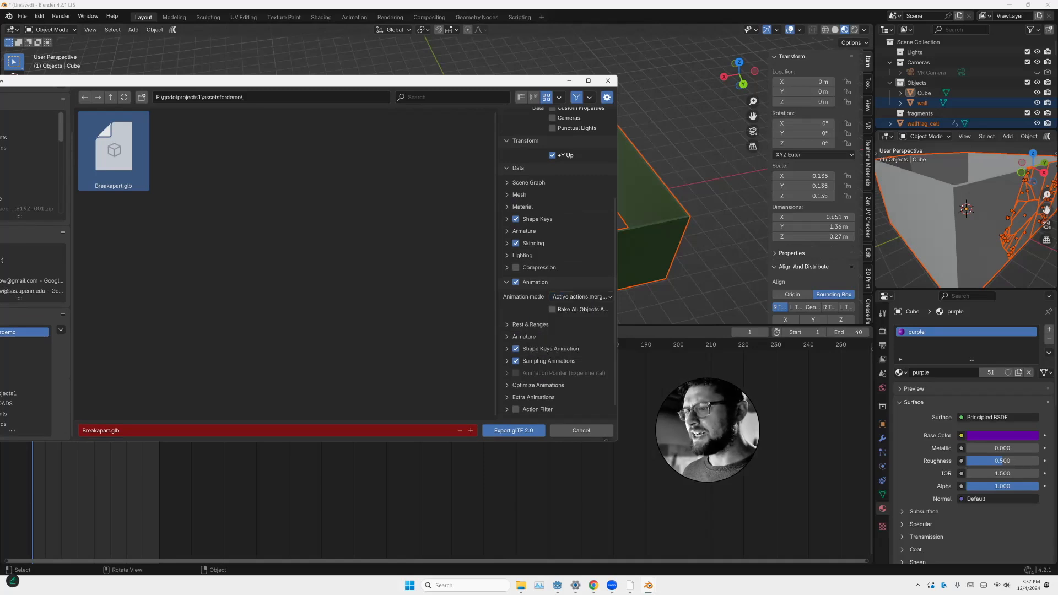
Name the merged animation "break" and export the wall and fragments as Breakapart.glb
scroll(562, 353, "down", 2)
left_click(573, 411)
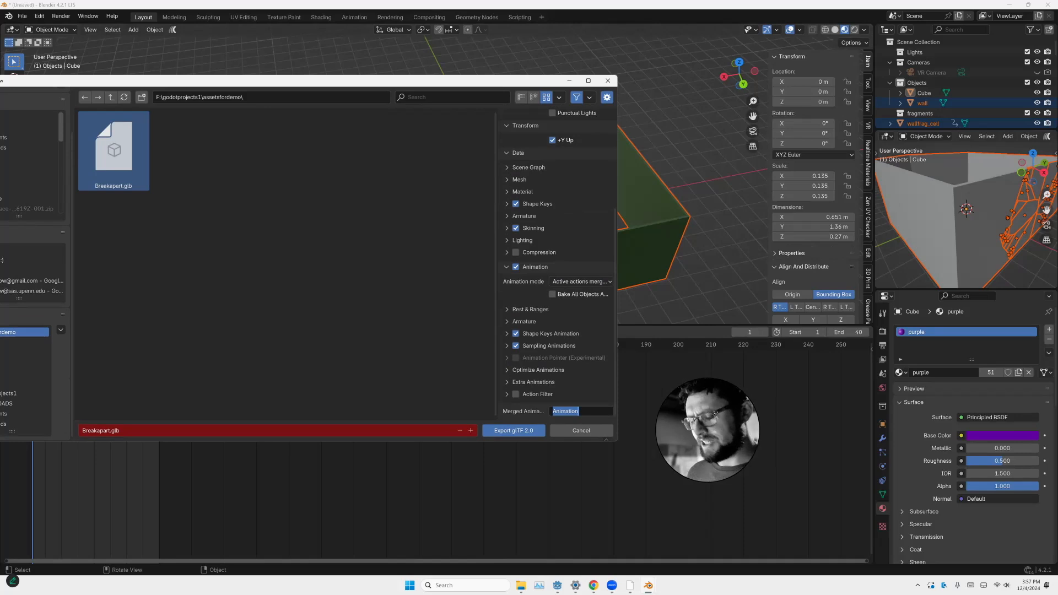
type("B")
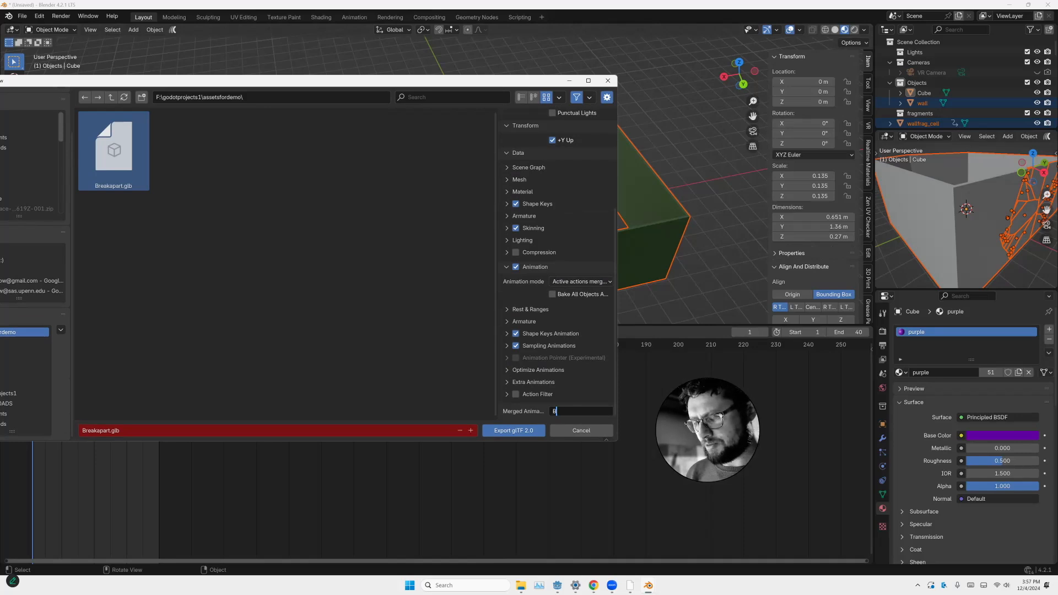
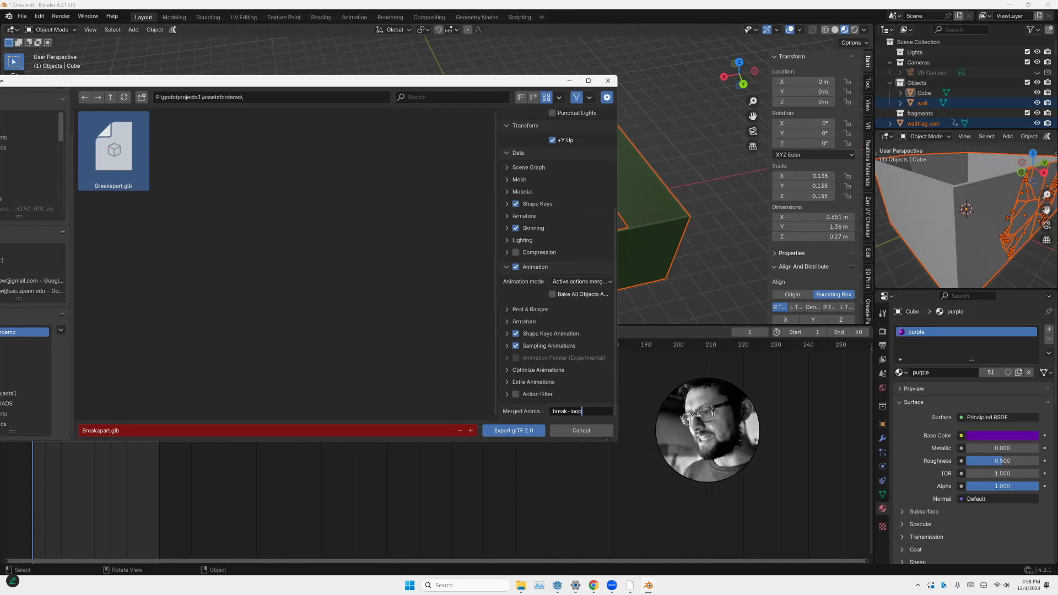
key("BackSpace")
key("BackSpace")
key("BackSpace")
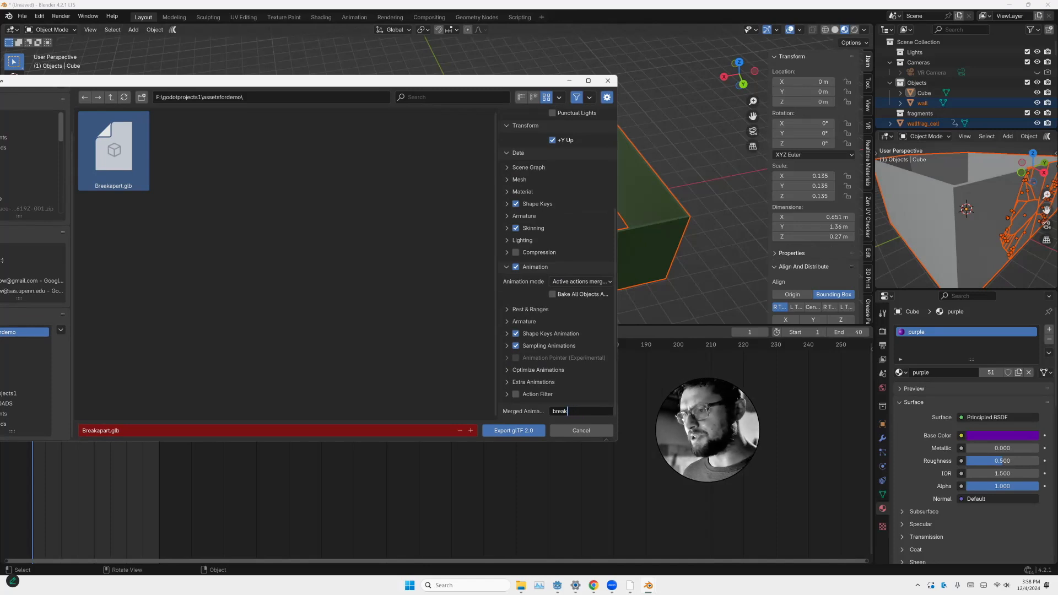
left_click(514, 430)
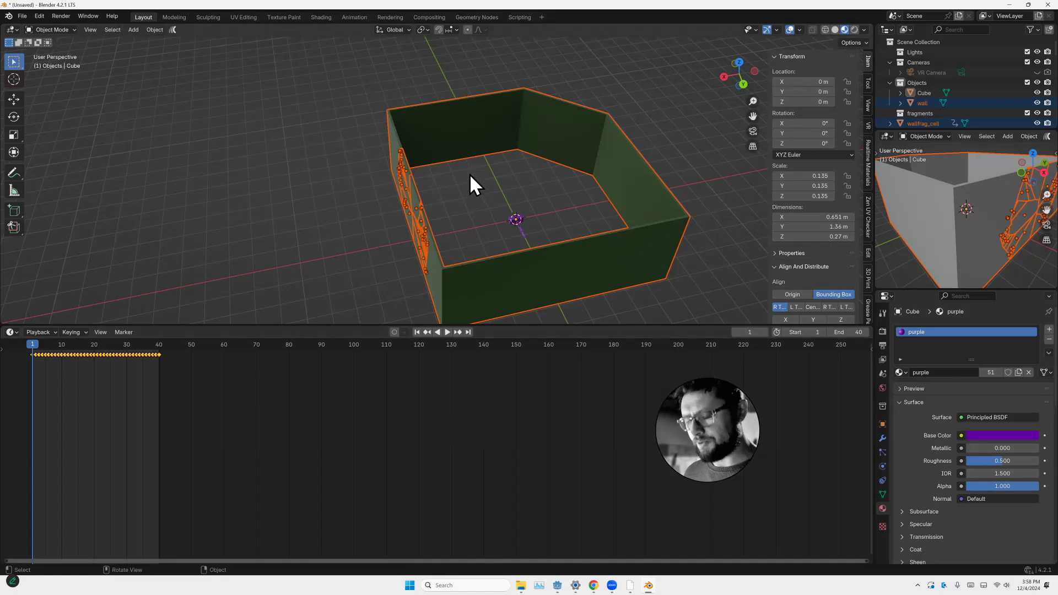
Hide the wall and its fragments, and select the hammer for a close view
key("h")
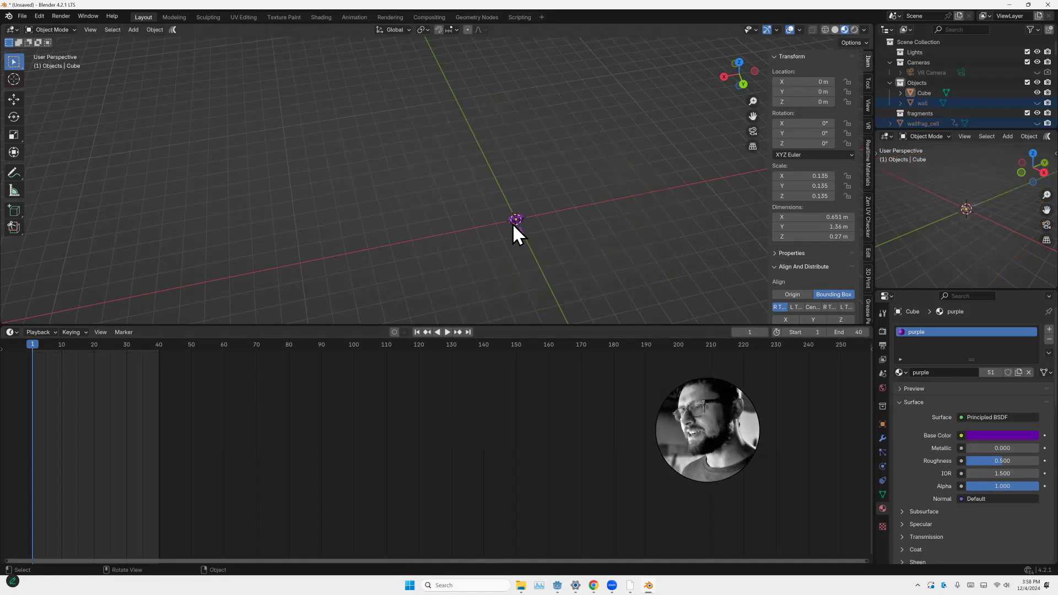
left_click(514, 221)
scroll(493, 204, "up", 10)
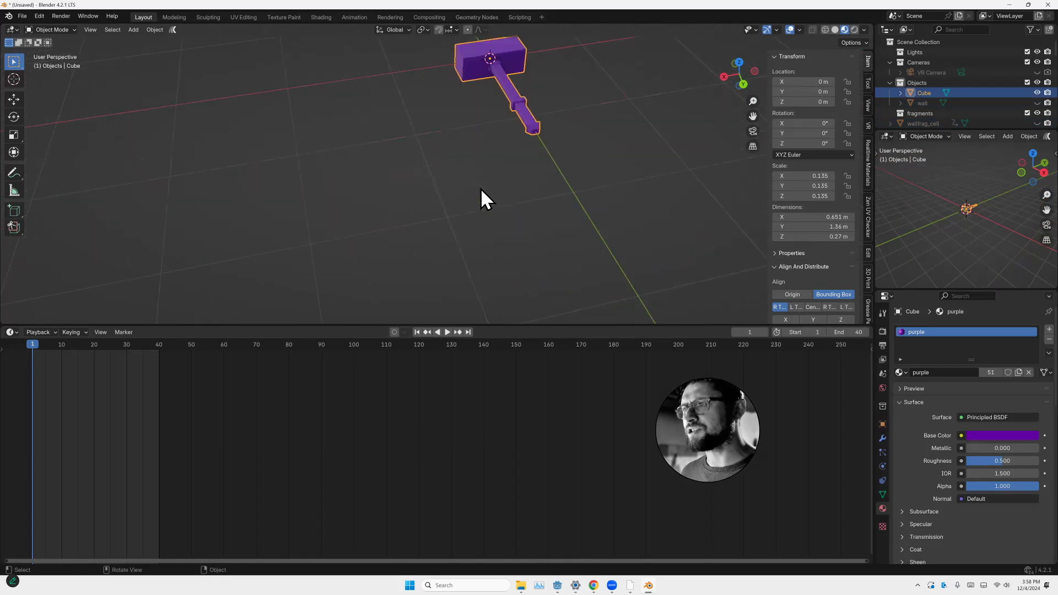
middle_click_drag(472, 110, 333, 101)
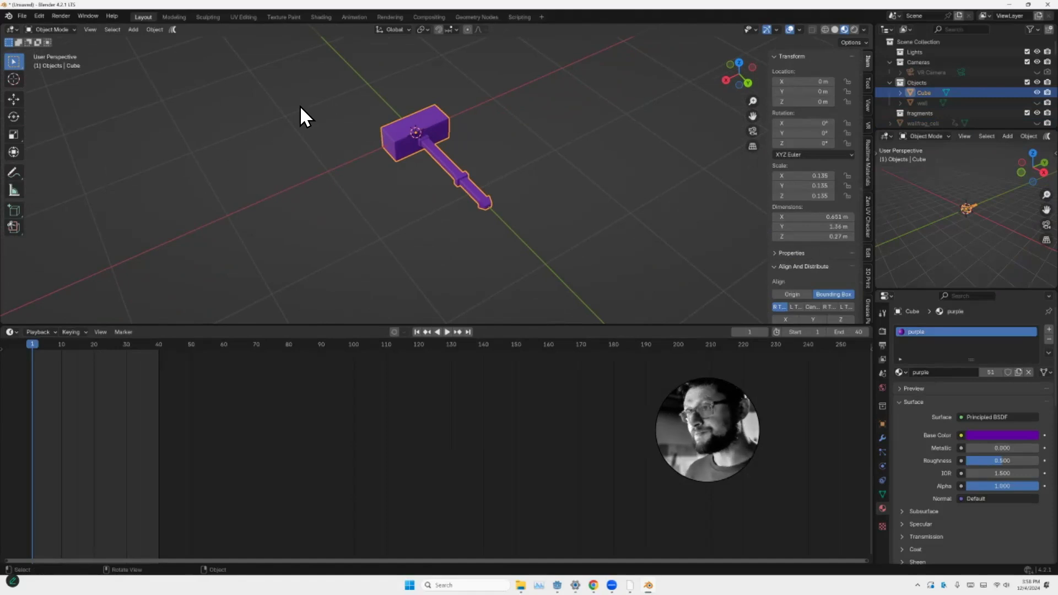
middle_click_drag(288, 101, 444, 170)
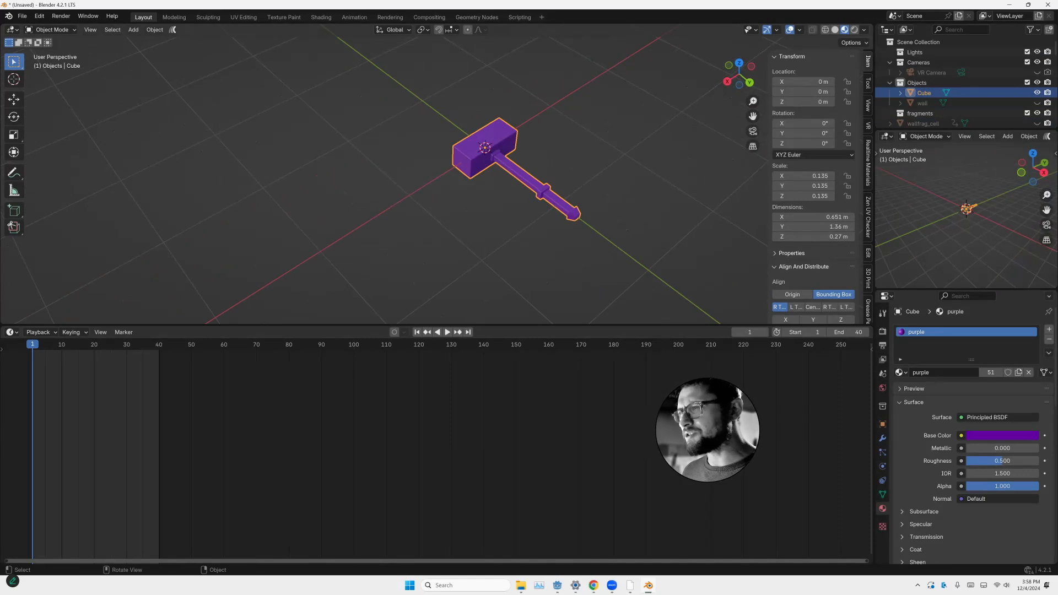
Add a Basis shape key to the hammer's mesh
left_click(882, 494)
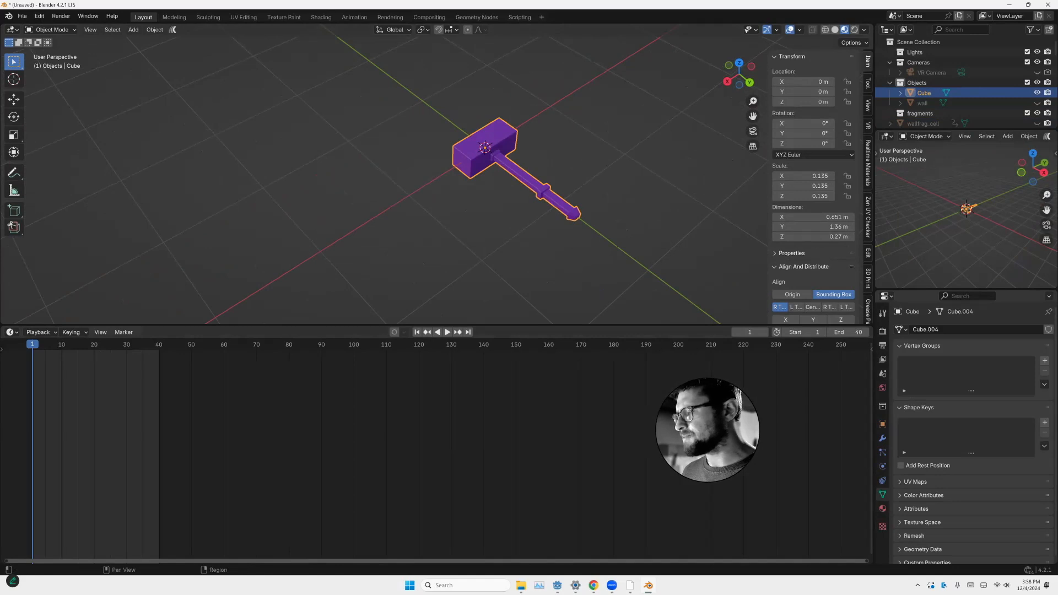
left_click(1044, 422)
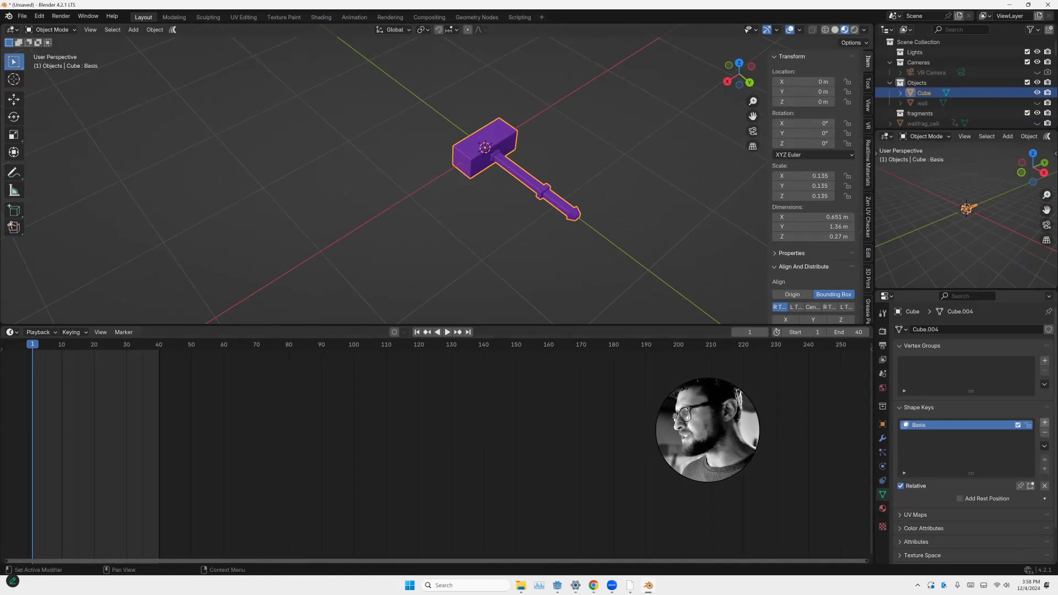
Add a second shape key to the hammer and select both end faces of its head in Edit Mode
left_click(1044, 422)
key("Tab")
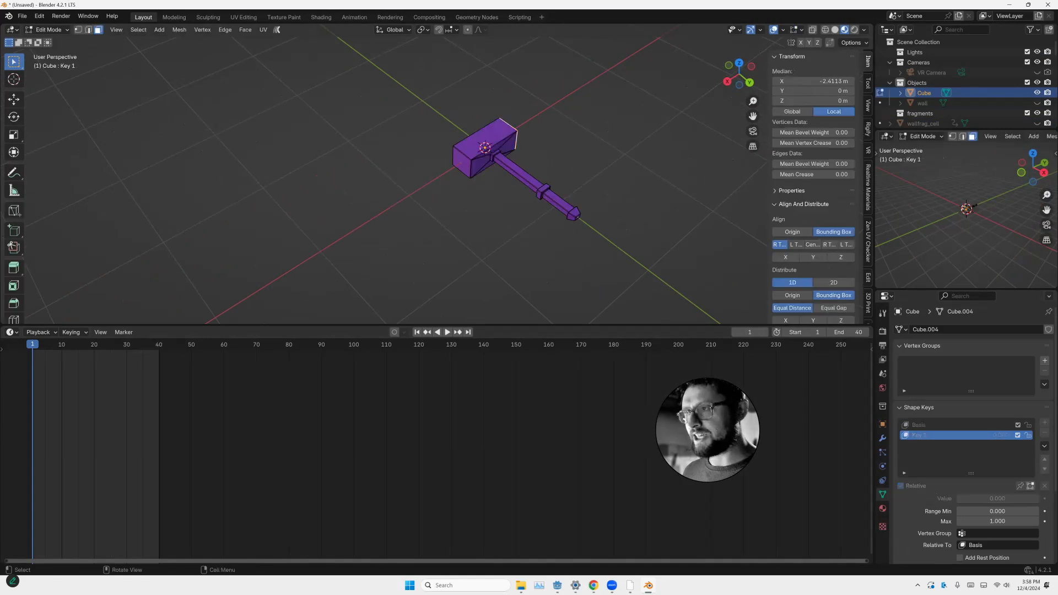
middle_click_drag(494, 213, 487, 176)
scroll(485, 211, "up", 1)
scroll(489, 215, "down", 5)
scroll(487, 177, "up", 8)
scroll(487, 177, "down", 8)
left_click(388, 221)
middle_click_drag(381, 221, 395, 216)
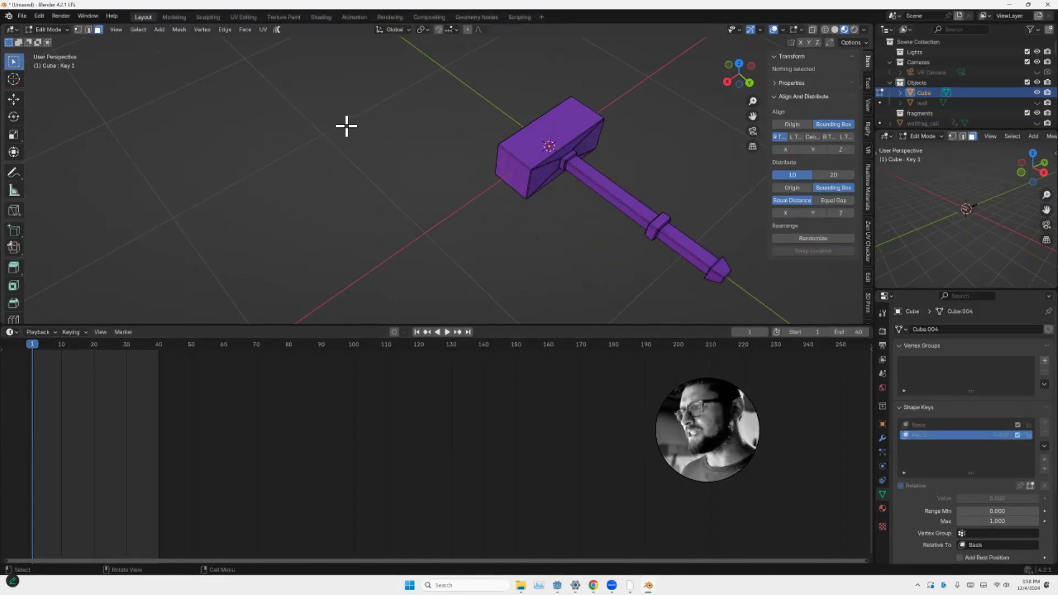
left_click(513, 173)
middle_click_drag(386, 128, 349, 137)
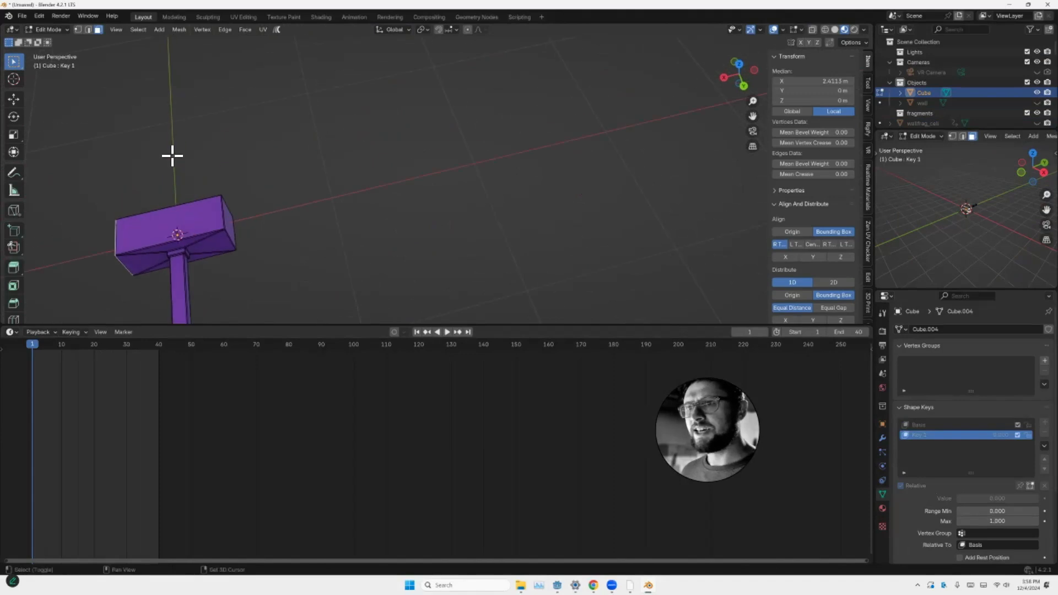
middle_click_drag(177, 163, 250, 158)
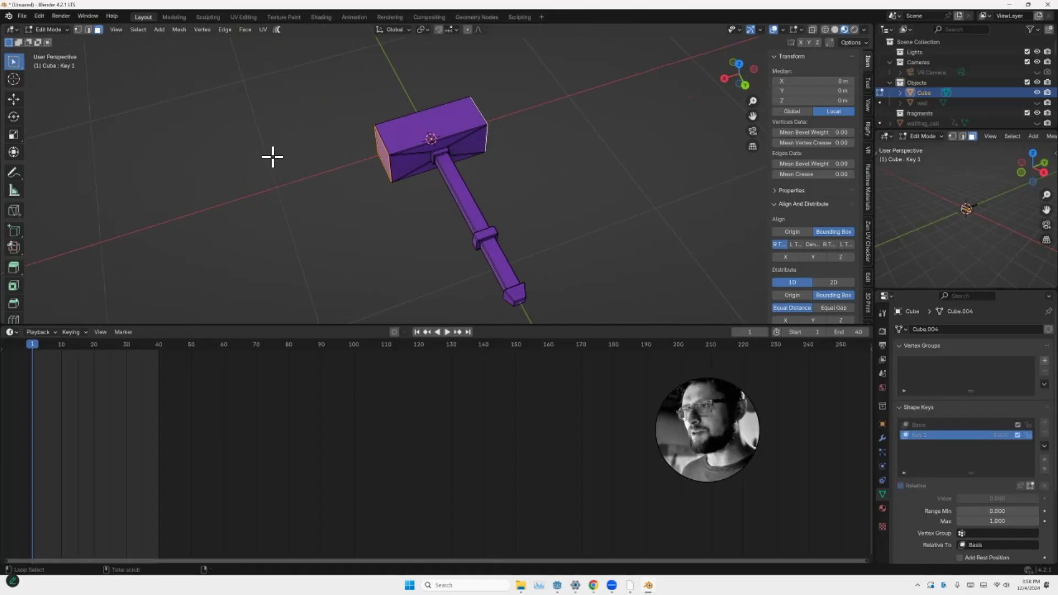
Extrude the two end faces of the hammer head individually outward by about 0.33 m
key("alt+e")
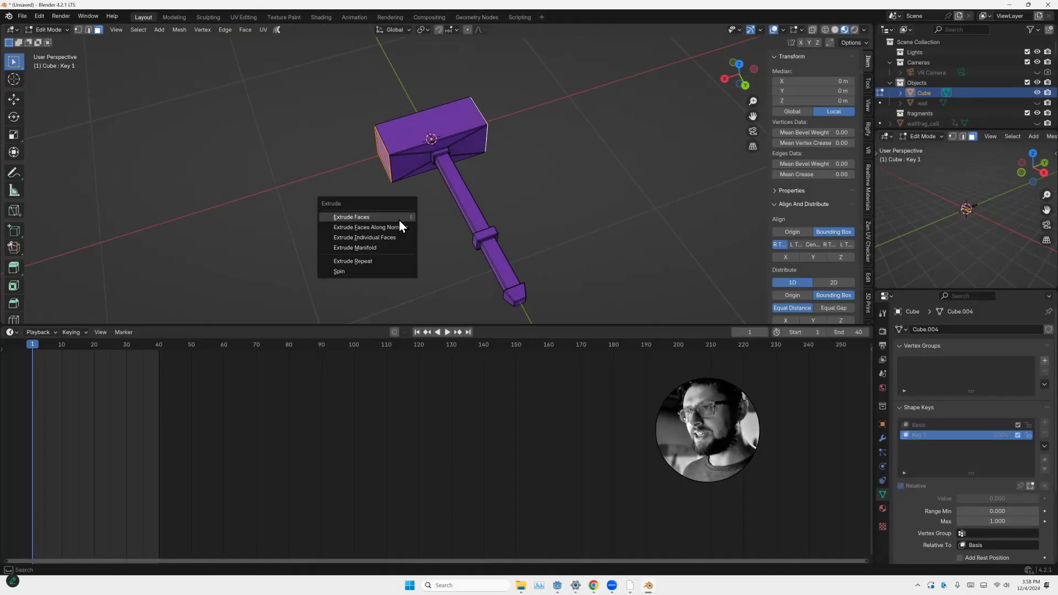
left_click(395, 238)
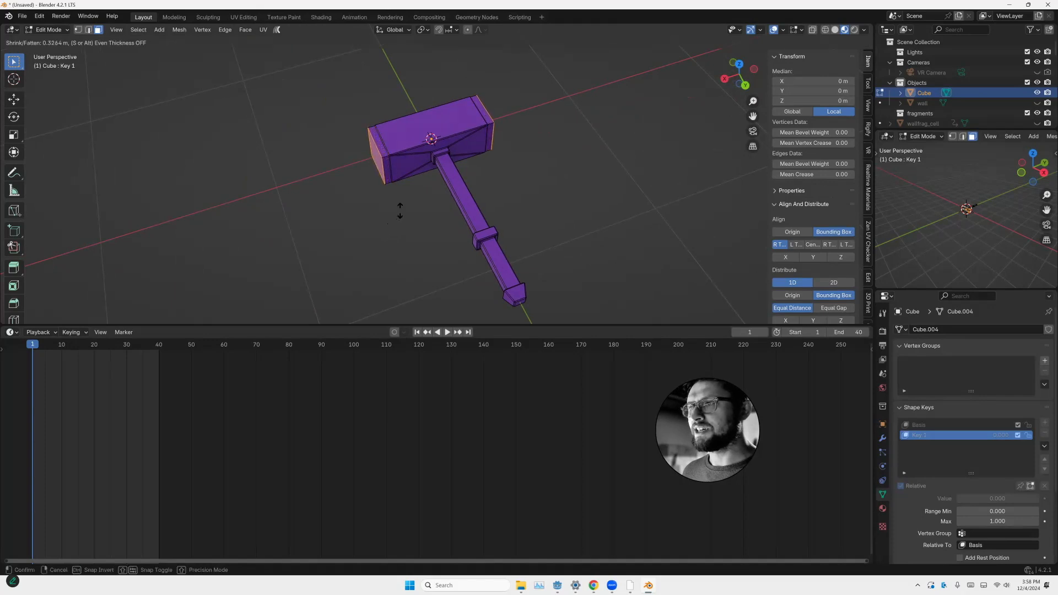
left_click(408, 219)
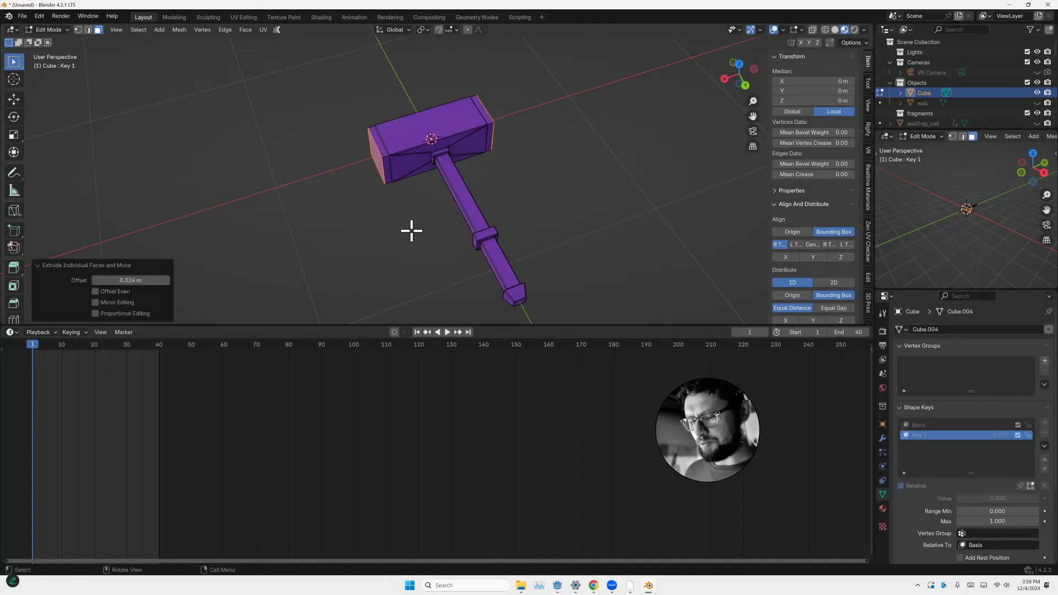
Inset both extruded end faces of the hammer head by about 0.44 m
key("s")
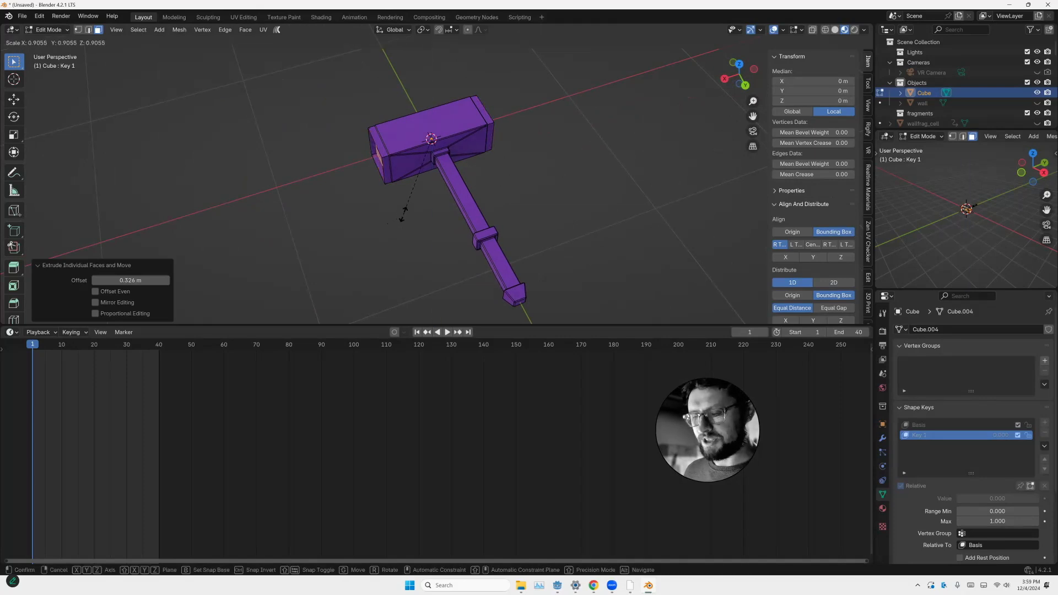
right_click(407, 219)
key("i")
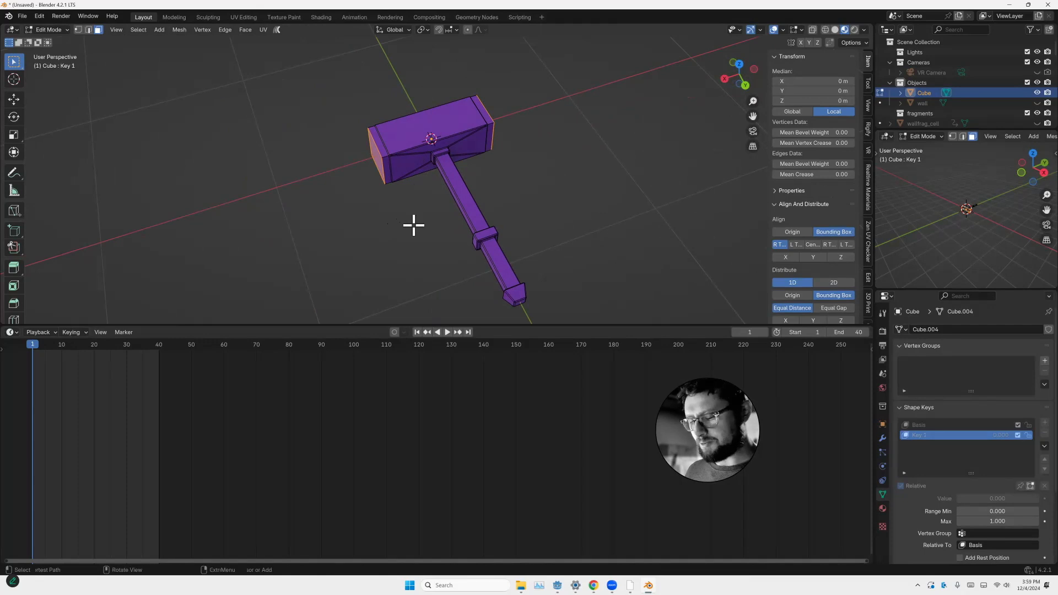
left_click(418, 219)
middle_click_drag(416, 219, 431, 218)
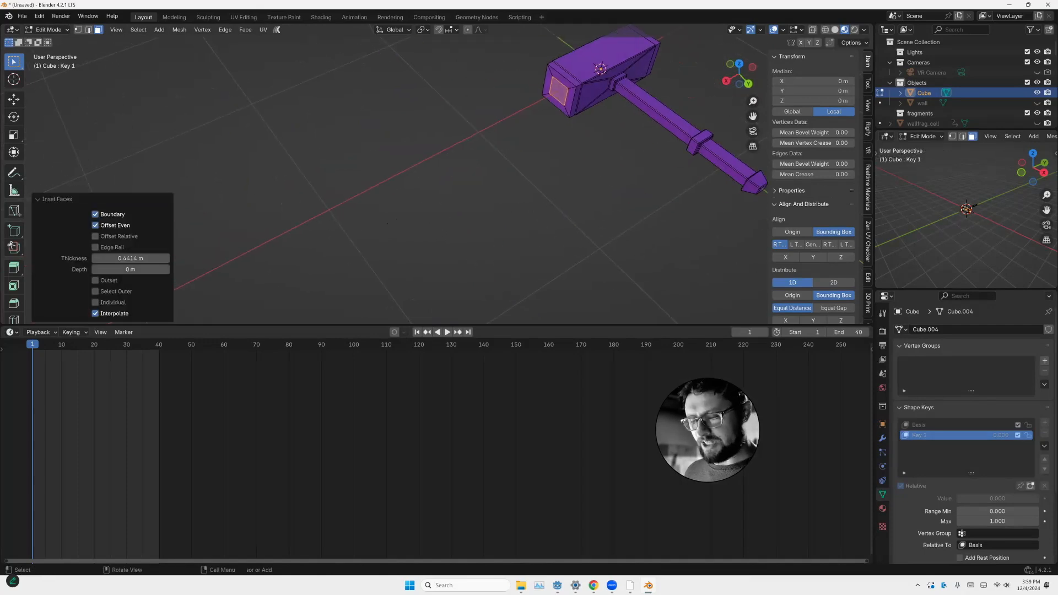
Extrude the inset end faces individually by about 0.53 m and inset the resulting faces by about 0.14 m
key("alt+e")
left_click(538, 202)
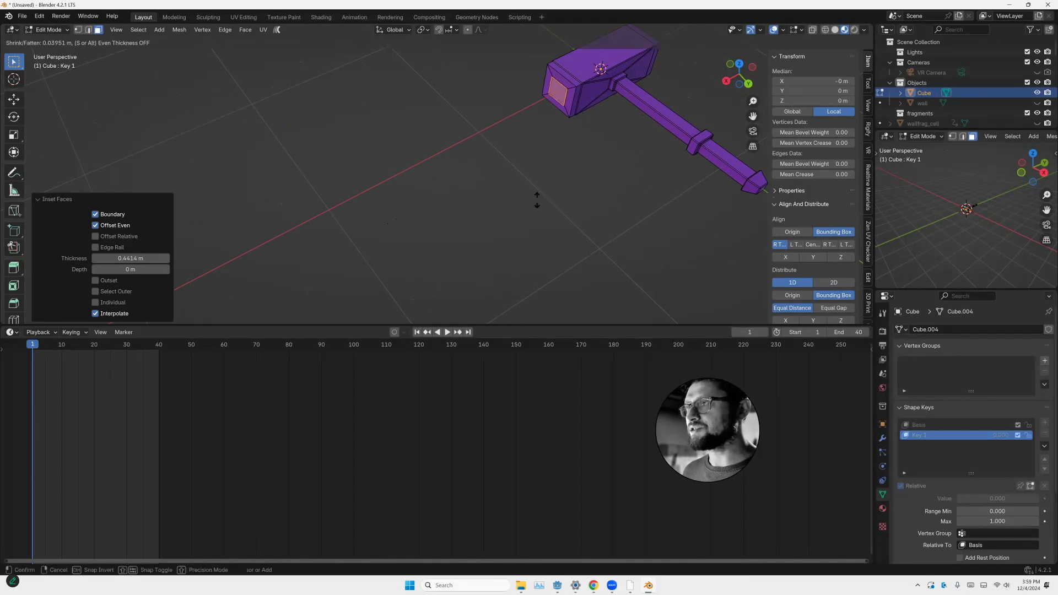
left_click(540, 160)
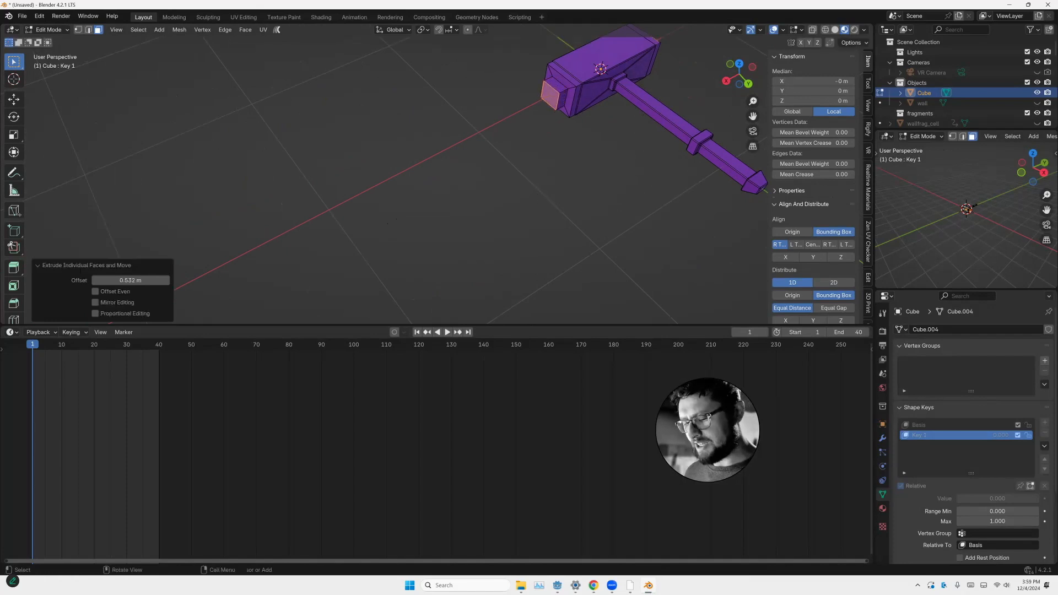
key("i")
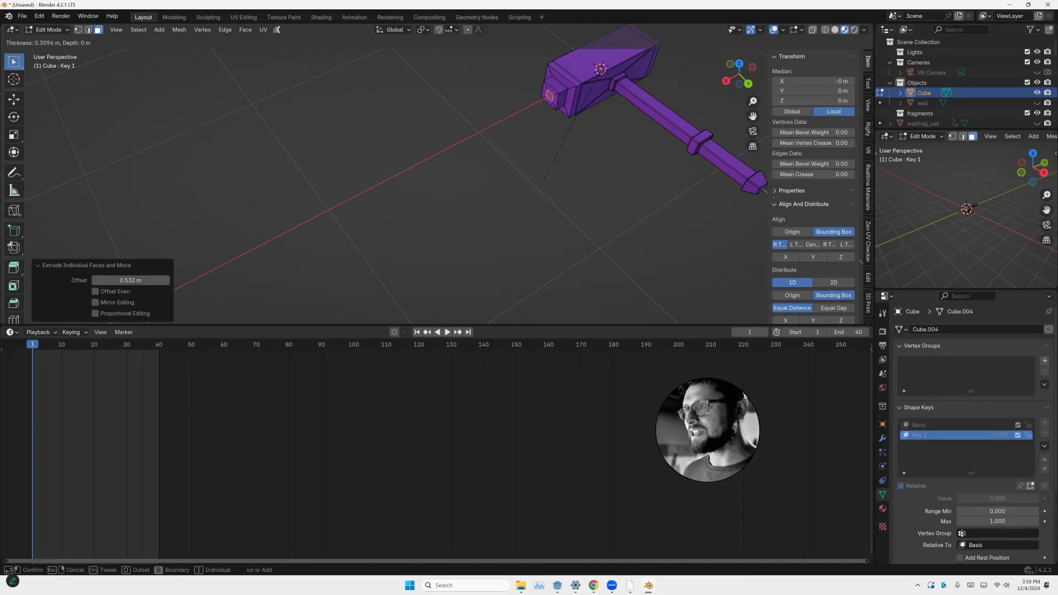
left_click(556, 155)
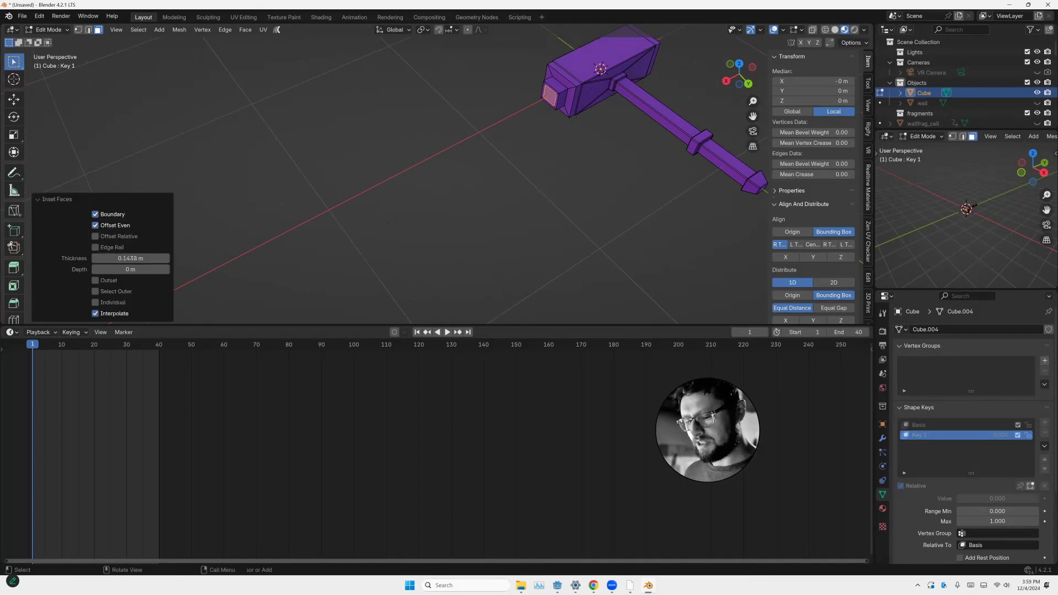
Extrude the smaller inset faces individually outward by about 1.01 m
key("alt+e")
left_click(537, 190)
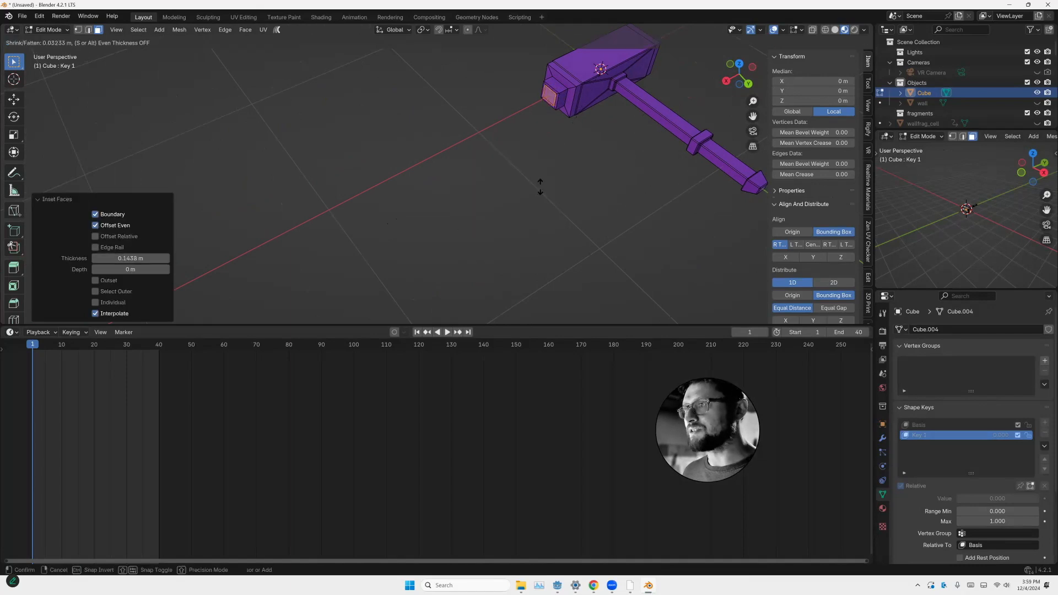
left_click(546, 117)
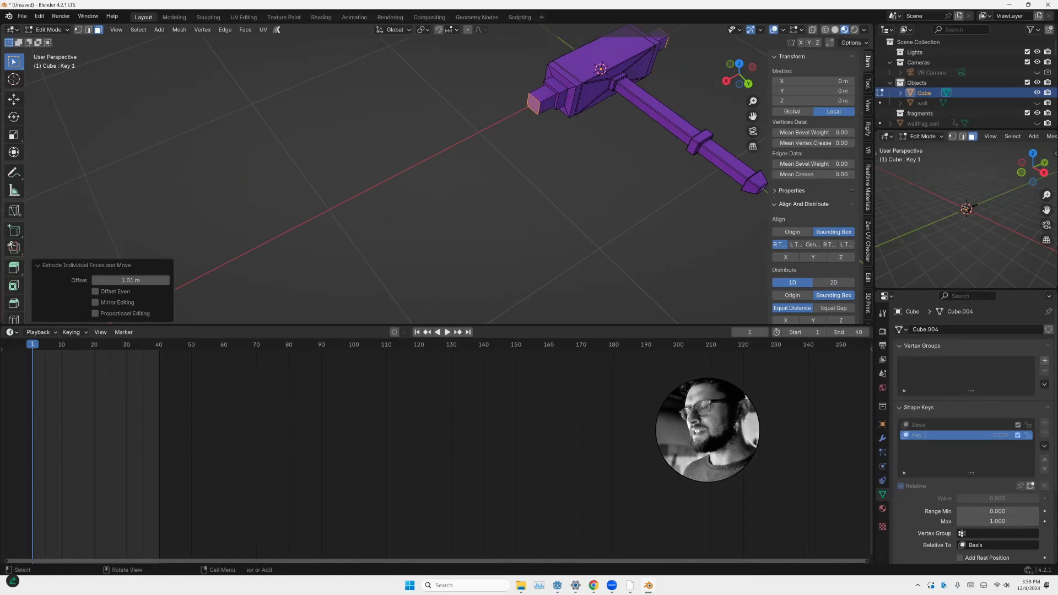
Scale the outermost faces to 0 around their individual origins to form pointed spikes, and return to Object Mode
key("period")
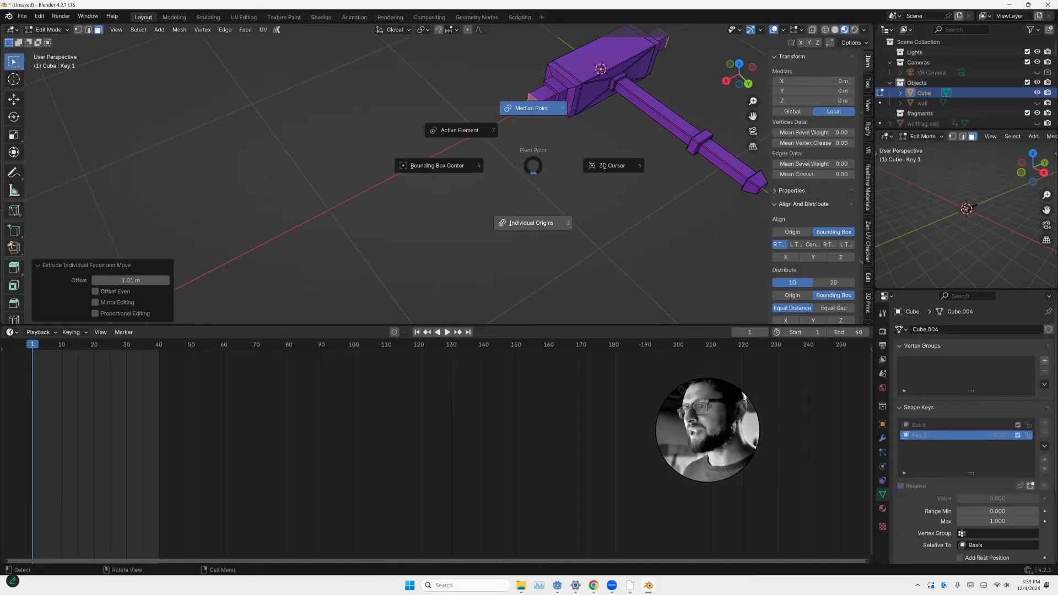
left_click(521, 223)
key("s")
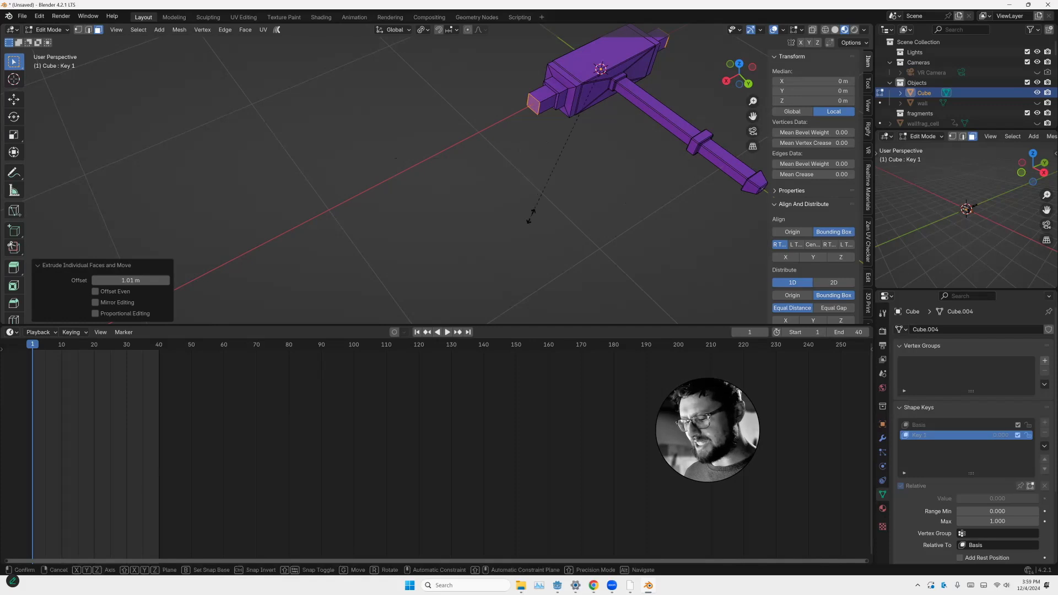
type("0")
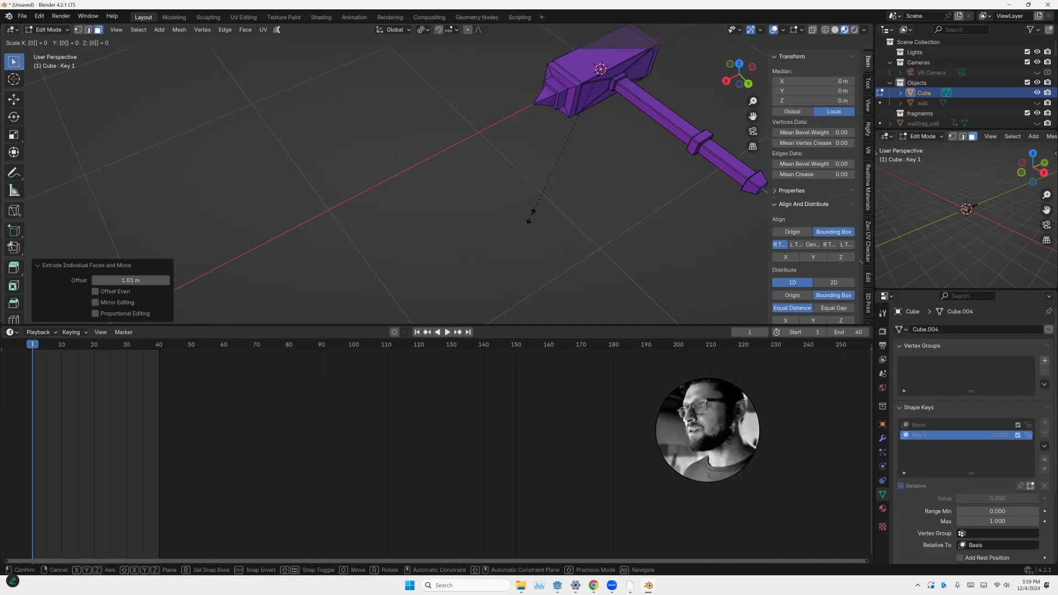
key("Return")
middle_click_drag(520, 219, 470, 198)
scroll(469, 201, "down", 4)
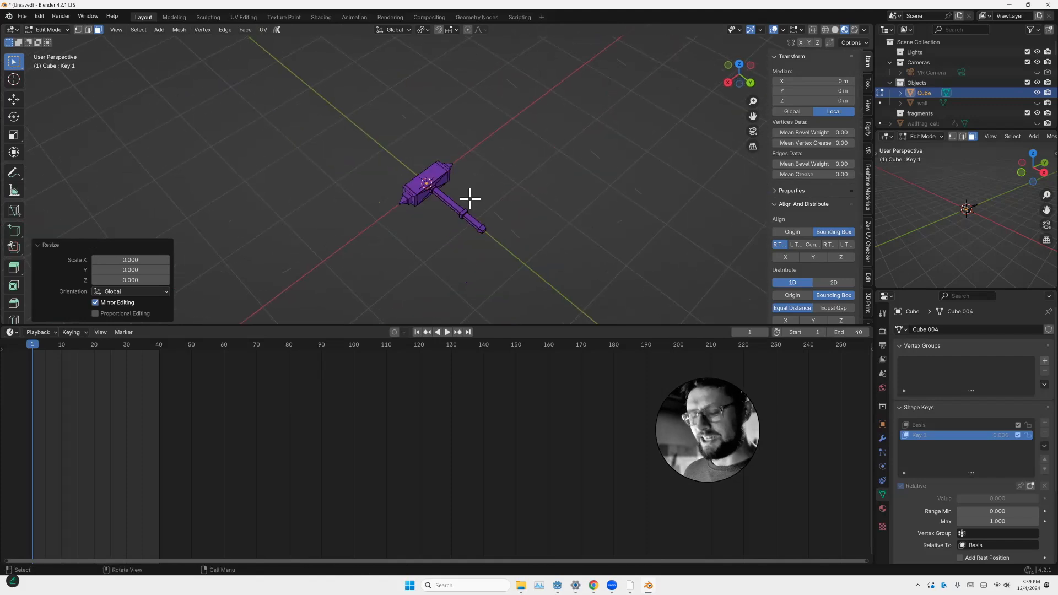
key("Tab")
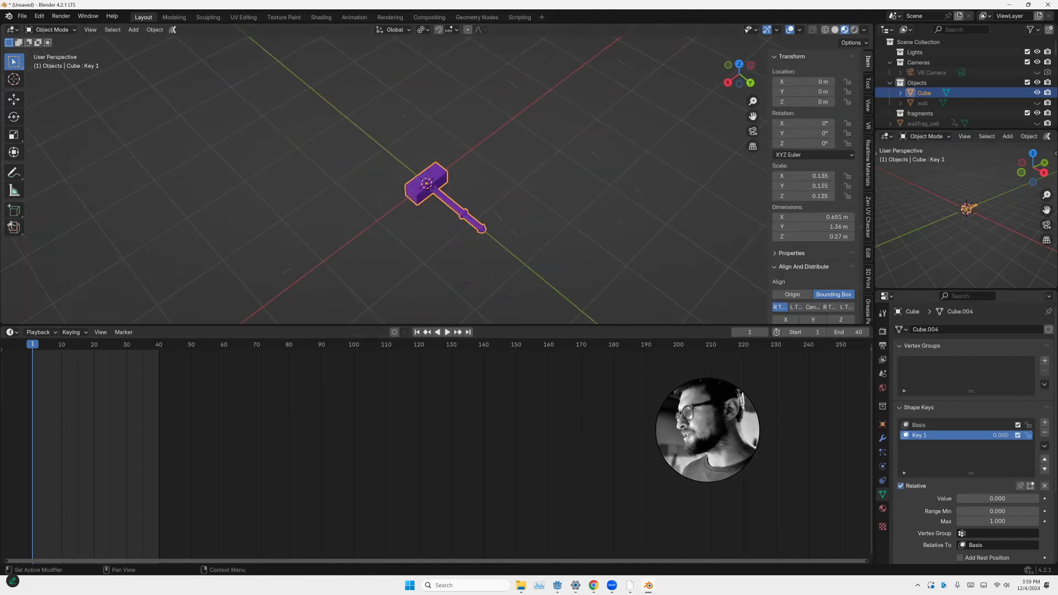
Preview the spike shape key by sweeping its value, and reset the value to 0
left_click_drag(975, 498, 1044, 498)
key("BackSpace")
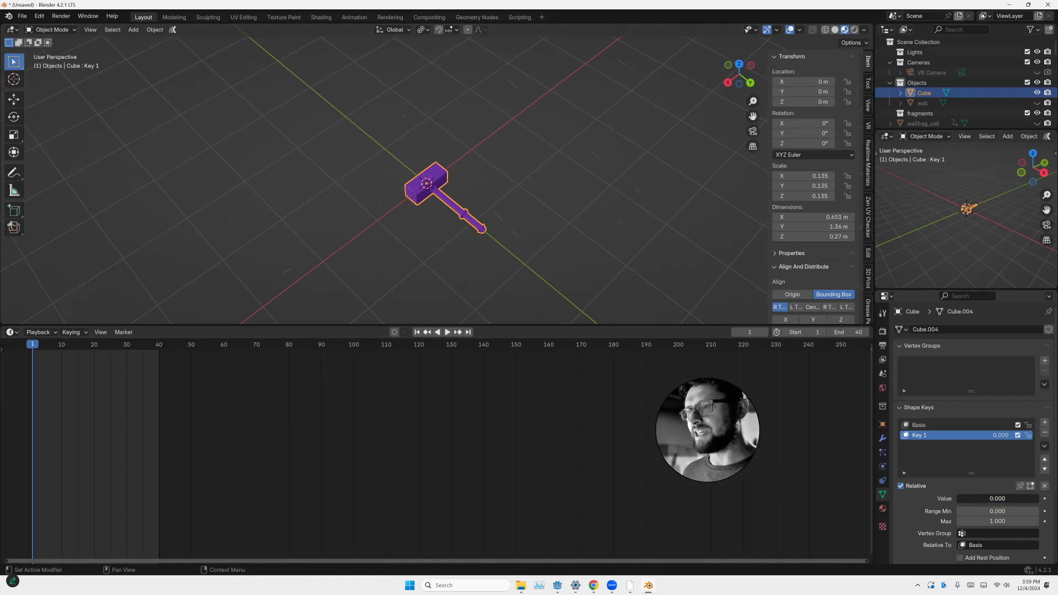
middle_click_drag(296, 225, 276, 208, "shift")
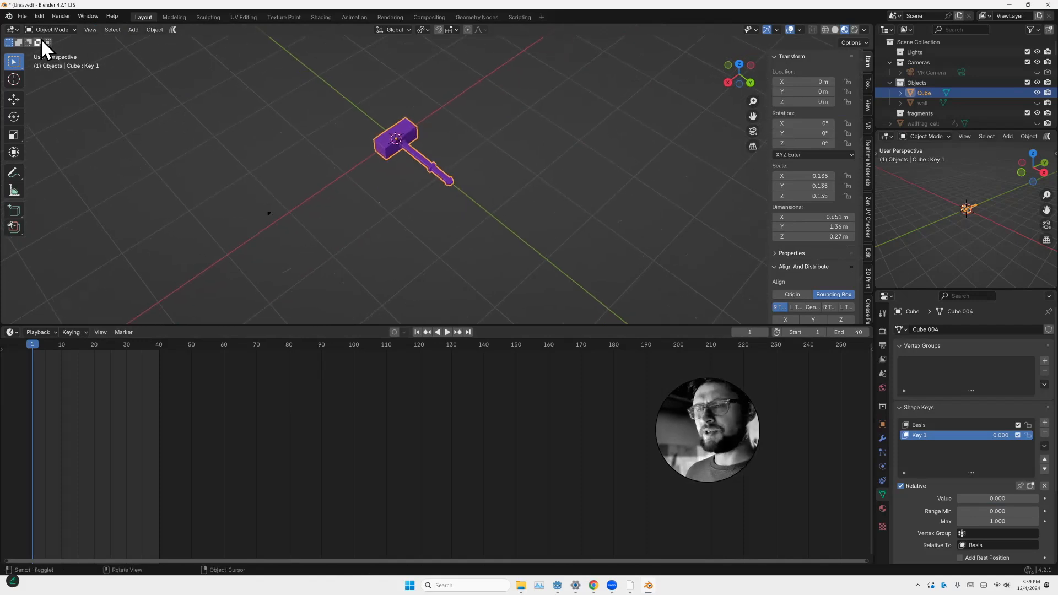
Open the glTF 2.0 export for the selected hammer and expand its Include options
left_click(23, 16)
left_click(24, 15)
left_click(25, 15)
mouse_move(74, 172)
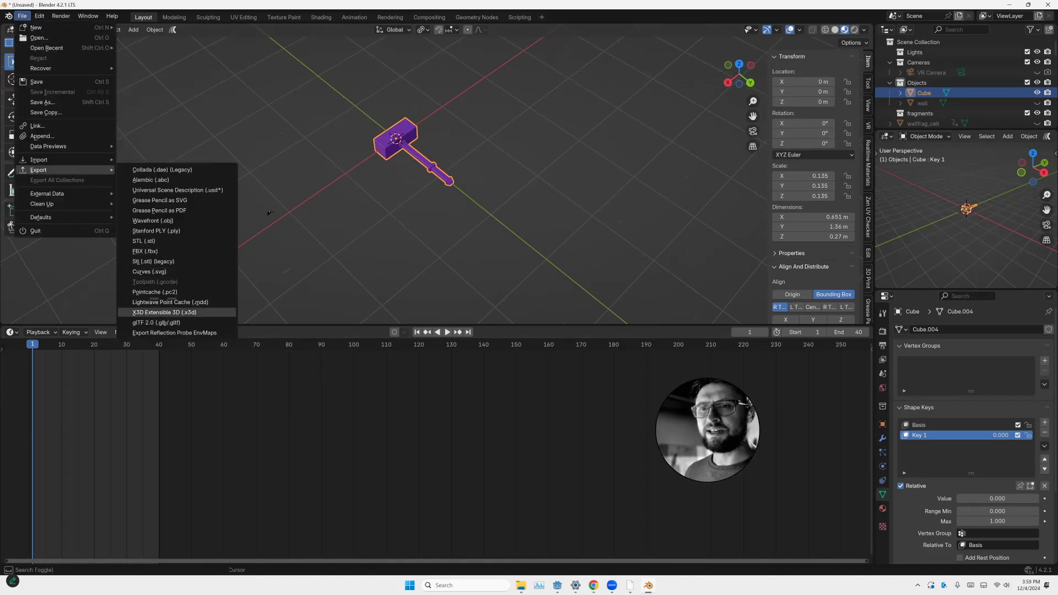
left_click(160, 322)
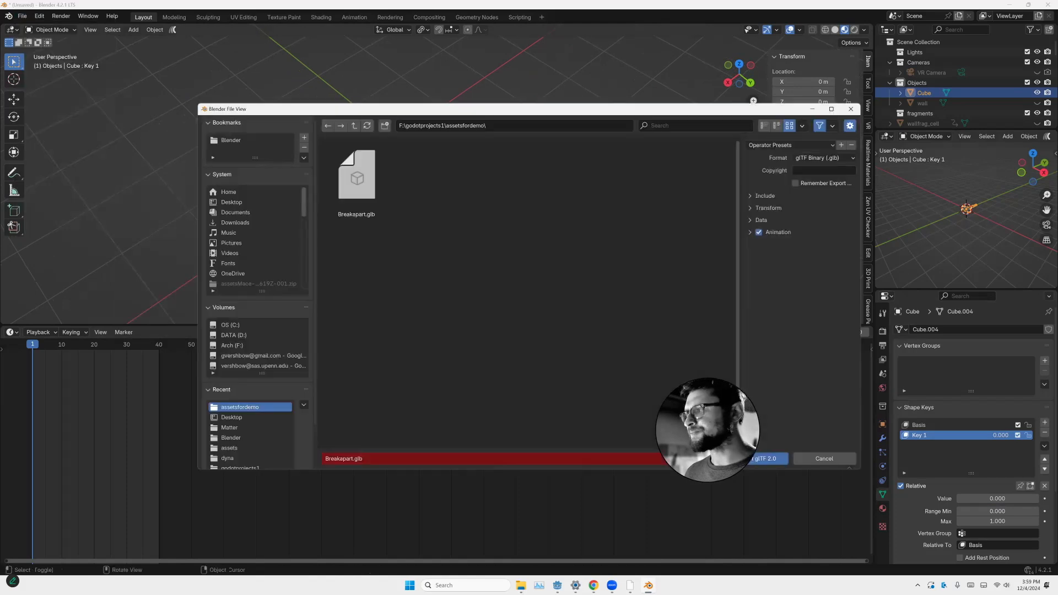
left_click(764, 196)
left_click_drag(386, 108, 188, 150)
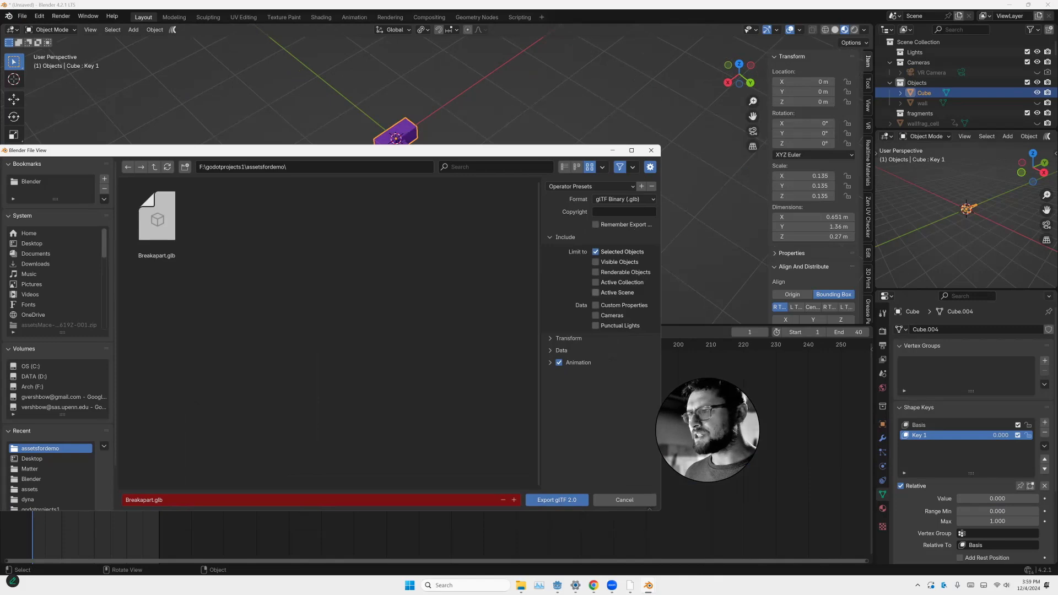
Check the export's Transform and Data options, including the Shape Keys setting
left_click(568, 337)
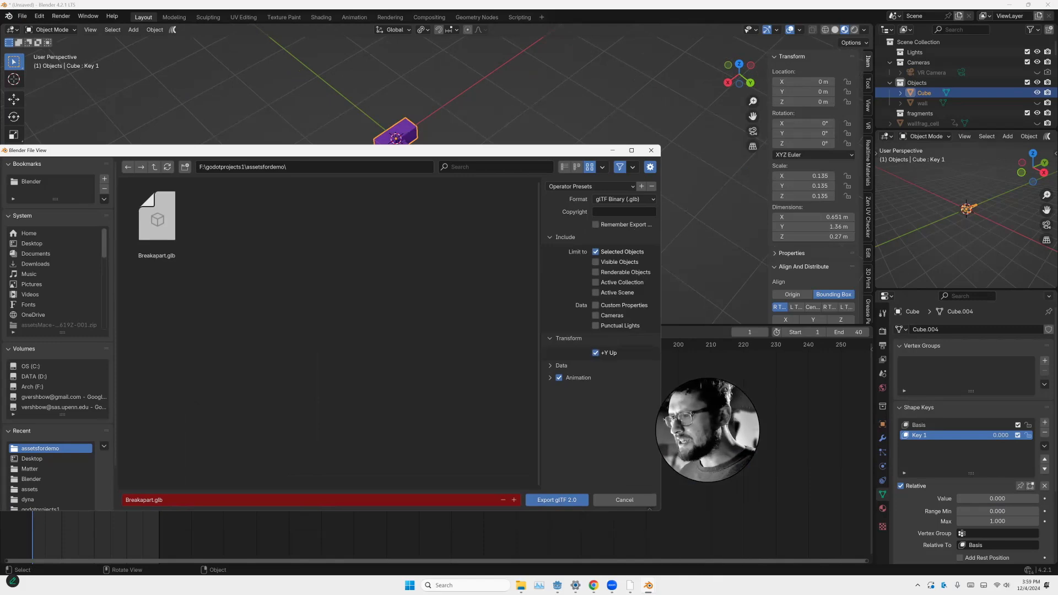
left_click(562, 365)
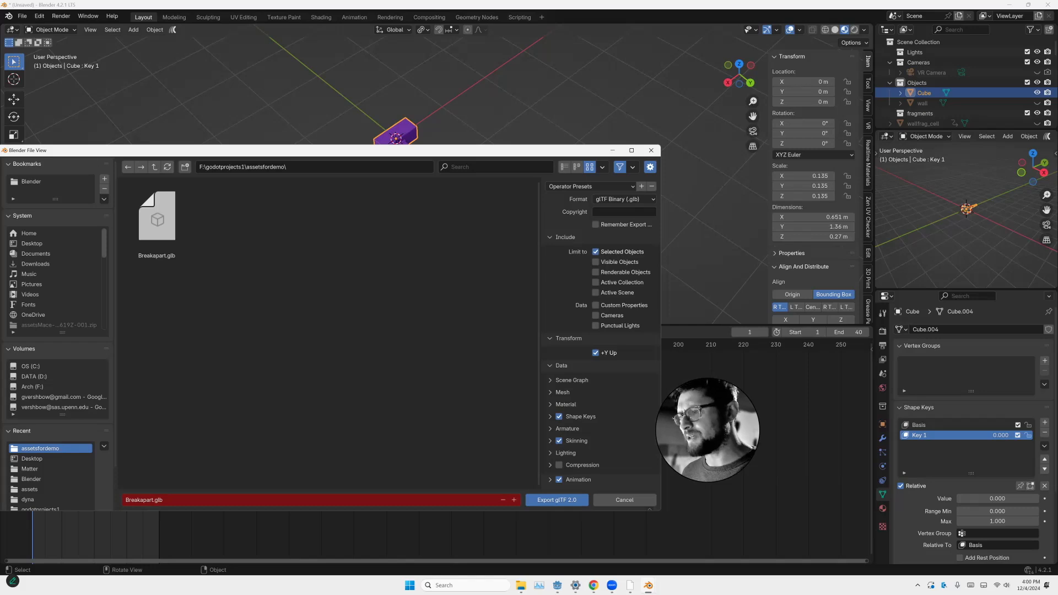
left_click(568, 338)
left_click(562, 350)
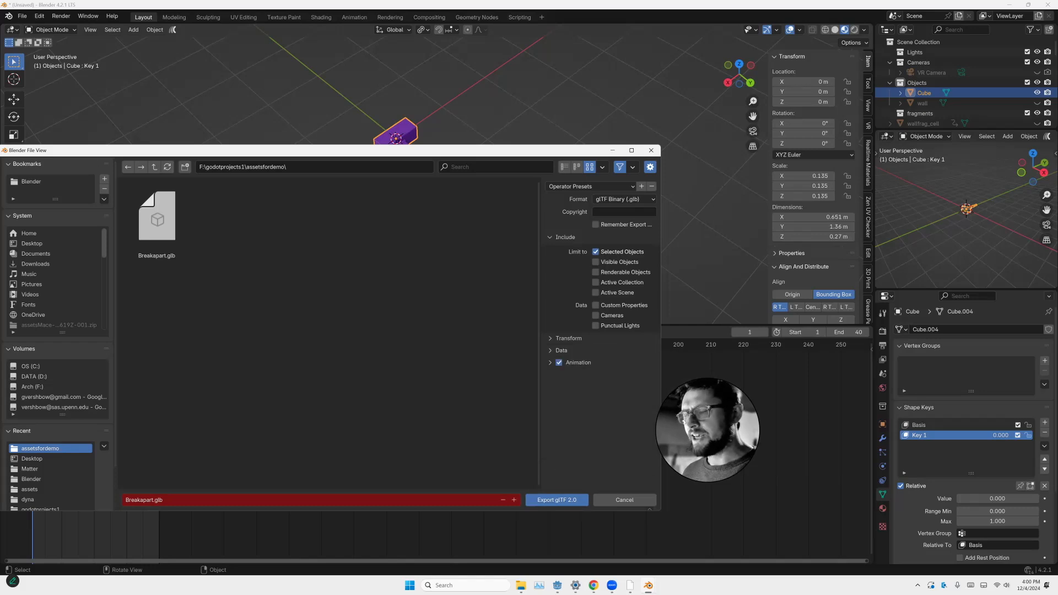
Name the export Hammer.glb and export the hammer to the assetsfordemo folder
triple_click(139, 500)
type("Hammer")
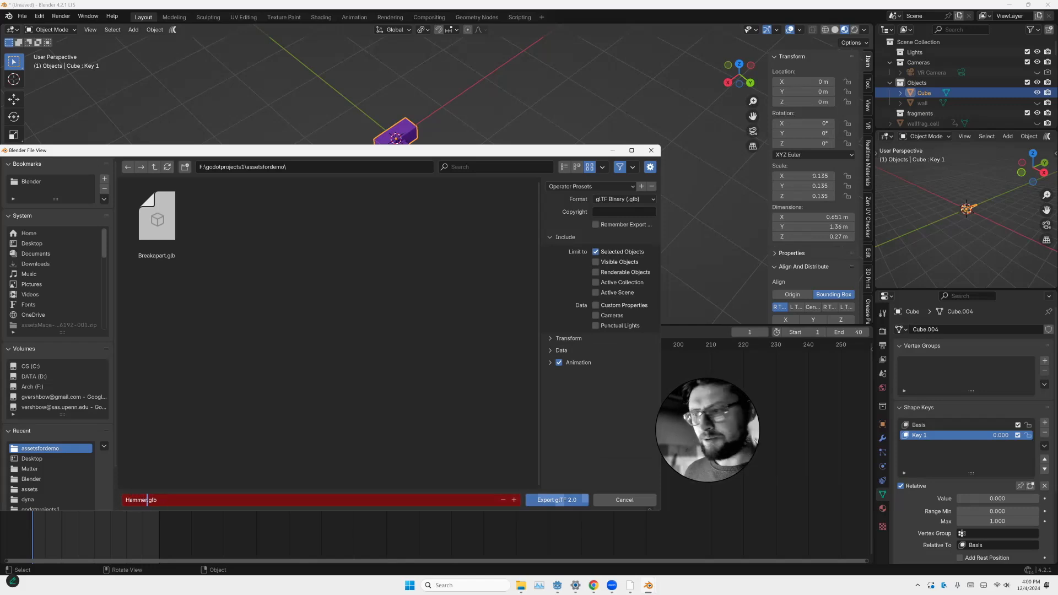
key("Return")
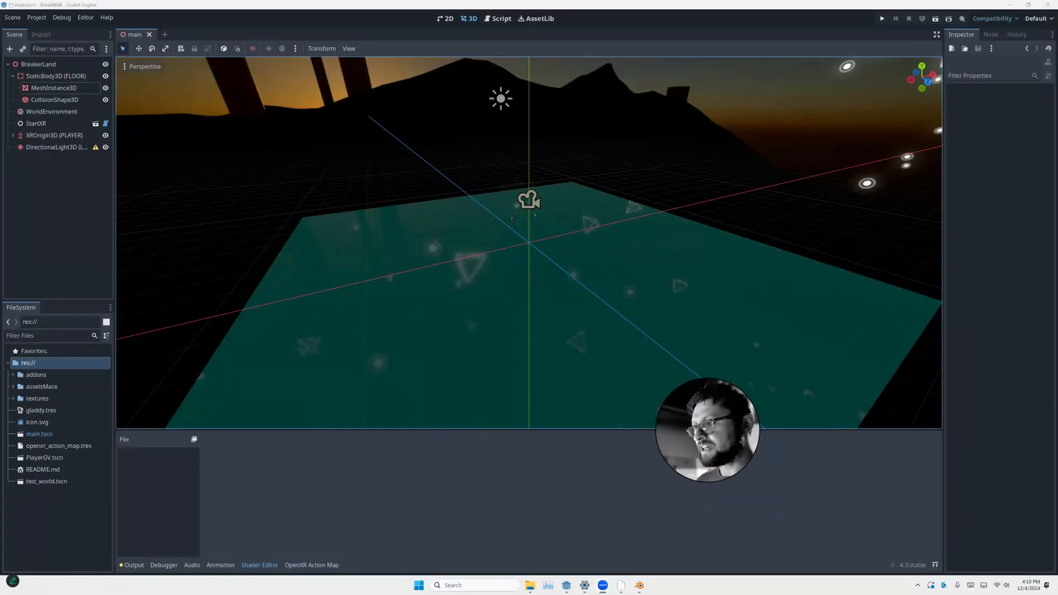
middle_click_drag(529, 242, 574, 243)
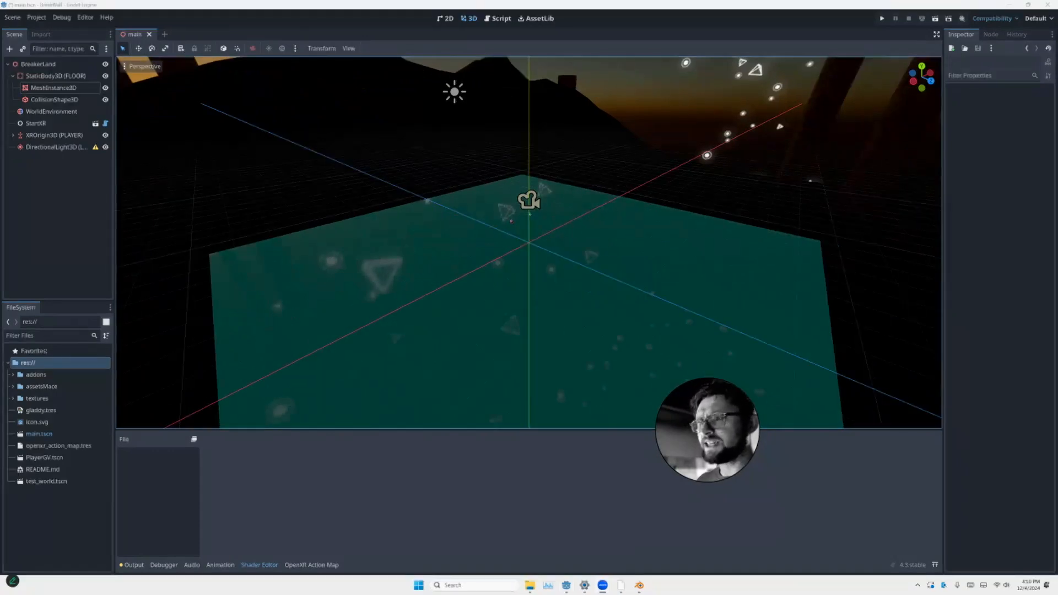
middle_click_drag(584, 247, 319, 204)
middle_click_drag(210, 159, 511, 220)
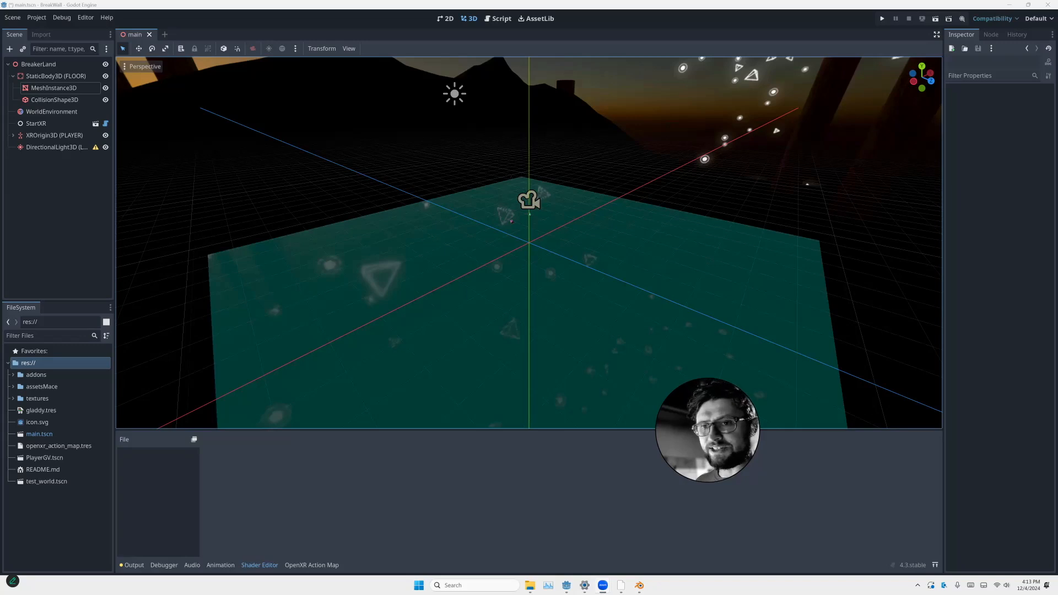
In Godot, select the floor mesh in the scene and the Hammer.glb file in the assetsfordemo folder
left_click(467, 322)
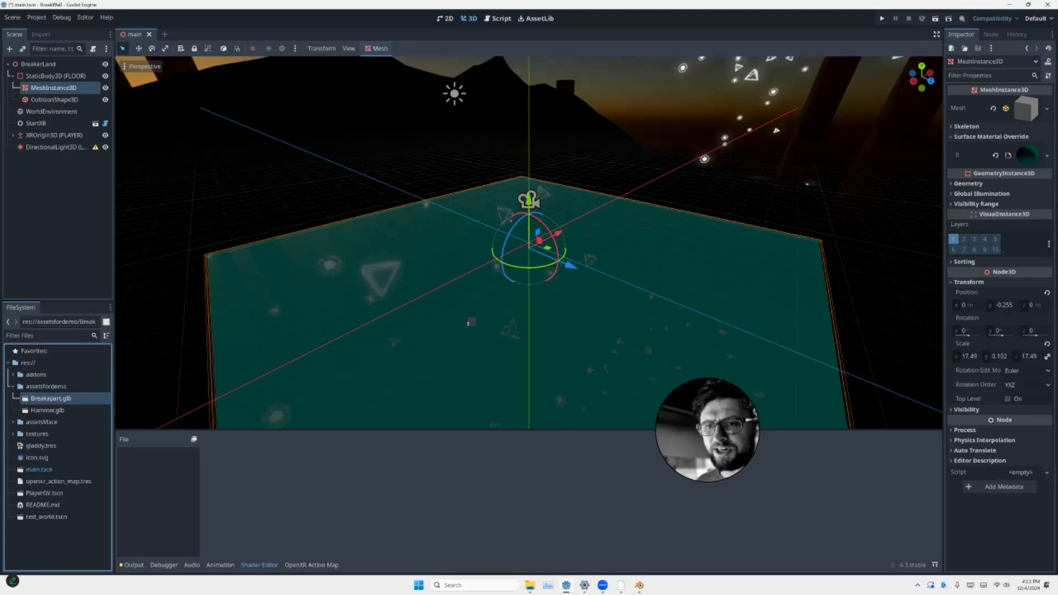
left_click(48, 411)
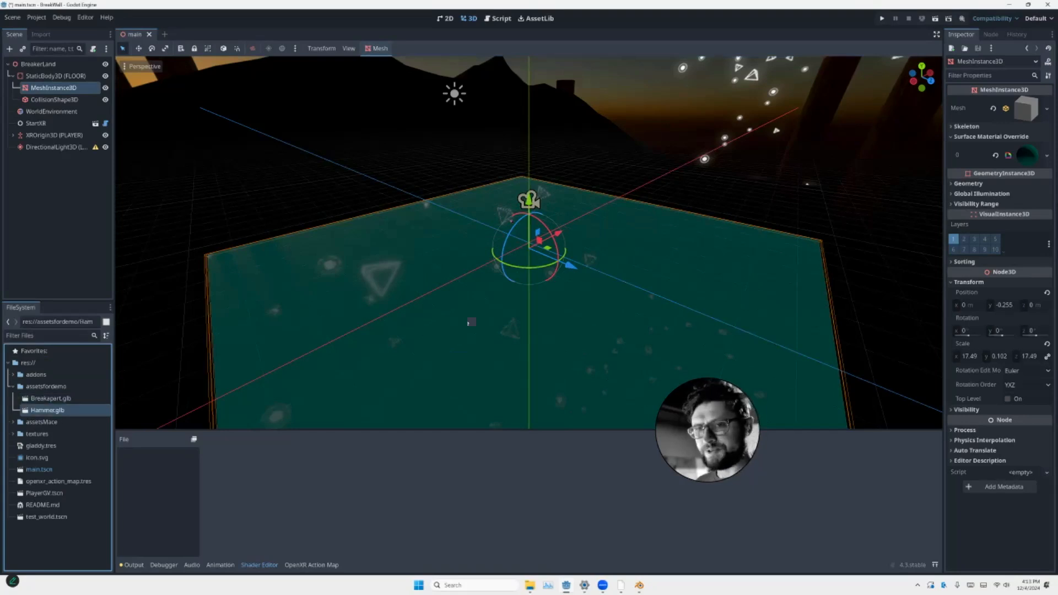
Select the Breakapart.glb file in the assetsfordemo folder and look over the floor from several sides
left_click(50, 398)
middle_click_drag(234, 168, 261, 172)
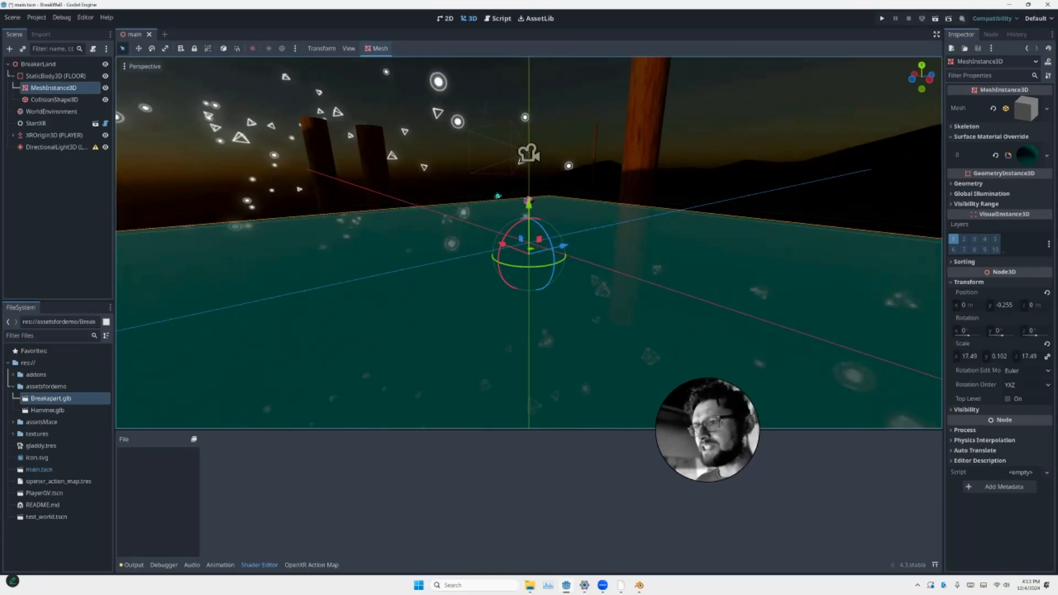
middle_click_drag(254, 185, 284, 186)
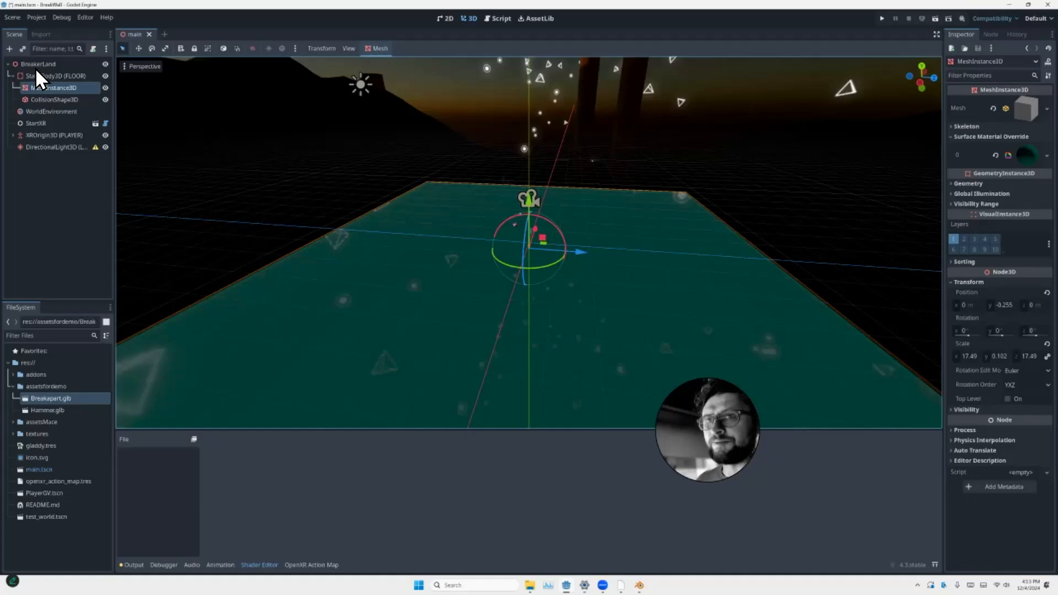
Select the floor's CollisionShape3D and move it down to a Y position of about -0.702
key("Down")
scroll(232, 157, "down", 6)
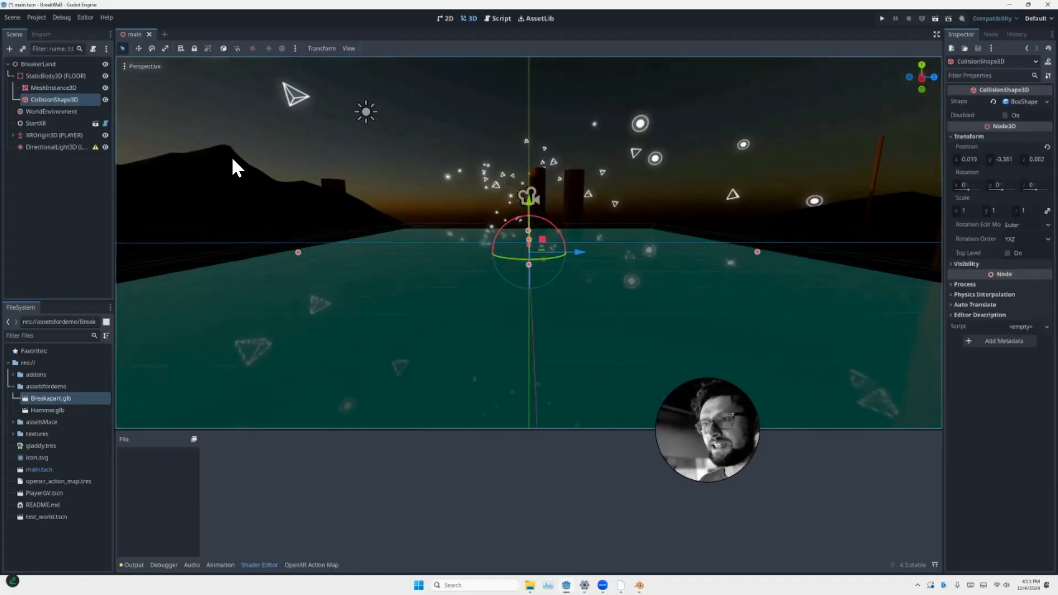
scroll(231, 154, "down", 5)
middle_click_drag(232, 154, 233, 157)
scroll(234, 156, "up", 5)
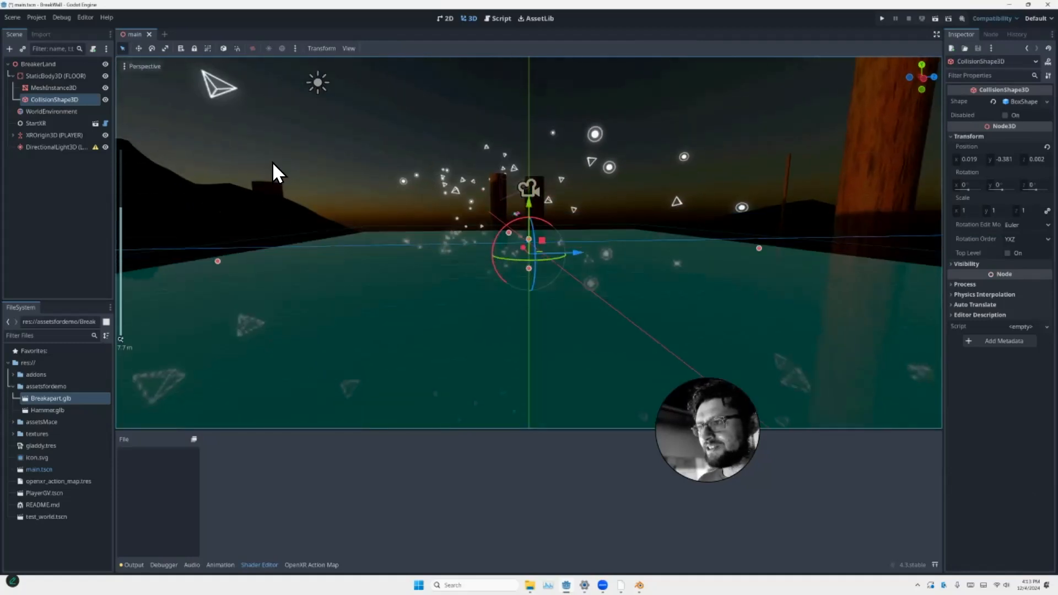
middle_click_drag(273, 162, 268, 156)
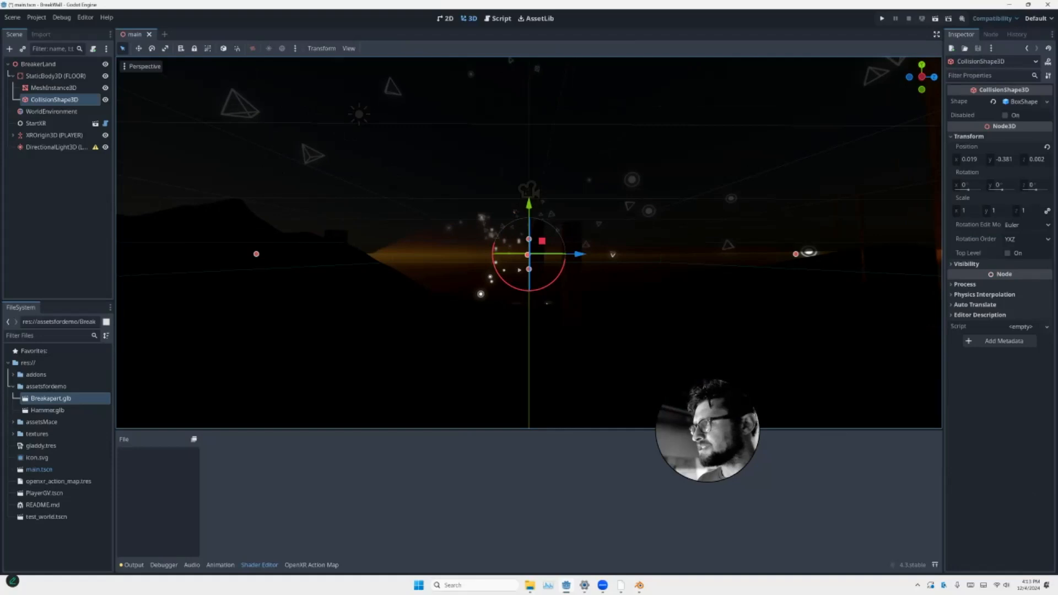
left_click(921, 76)
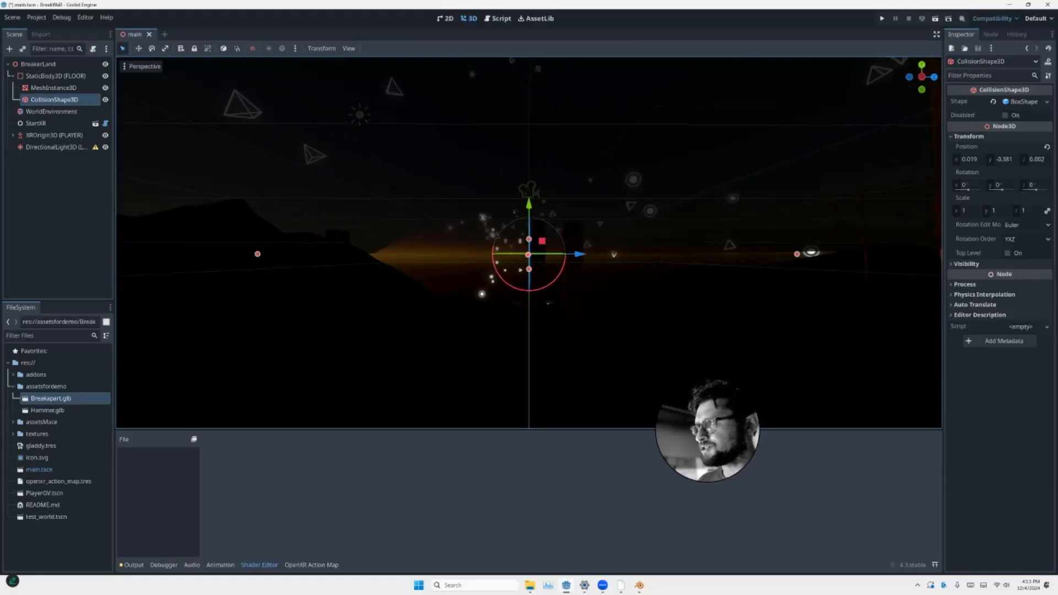
middle_click_drag(518, 237, 513, 259)
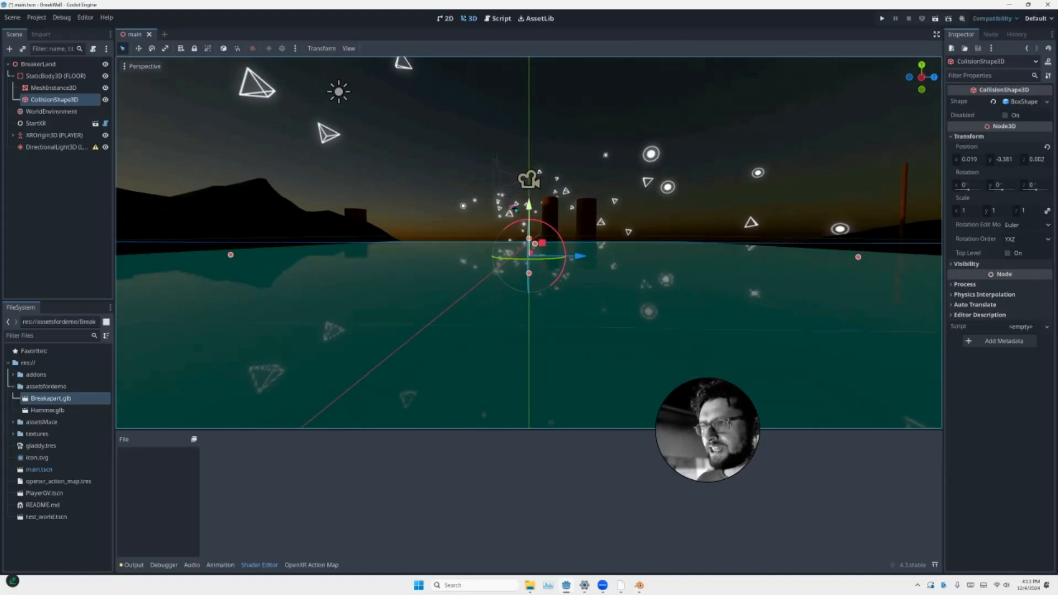
left_click_drag(529, 206, 528, 218)
middle_click_drag(529, 330, 496, 308)
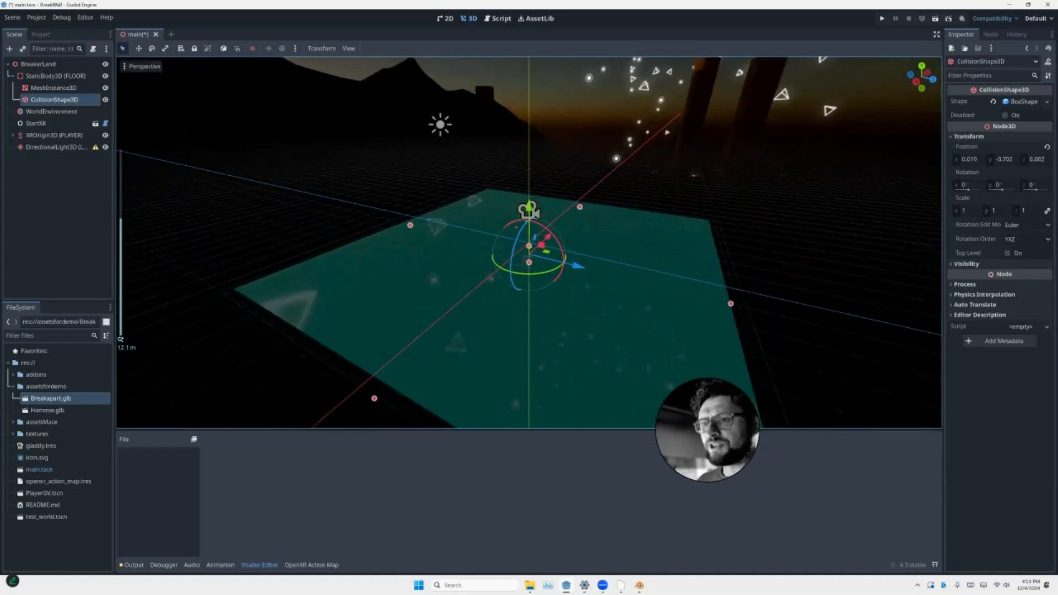
scroll(496, 308, "down", 3)
Clear the shader and the surface material override from the floor's MeshInstance3D
left_click(528, 216)
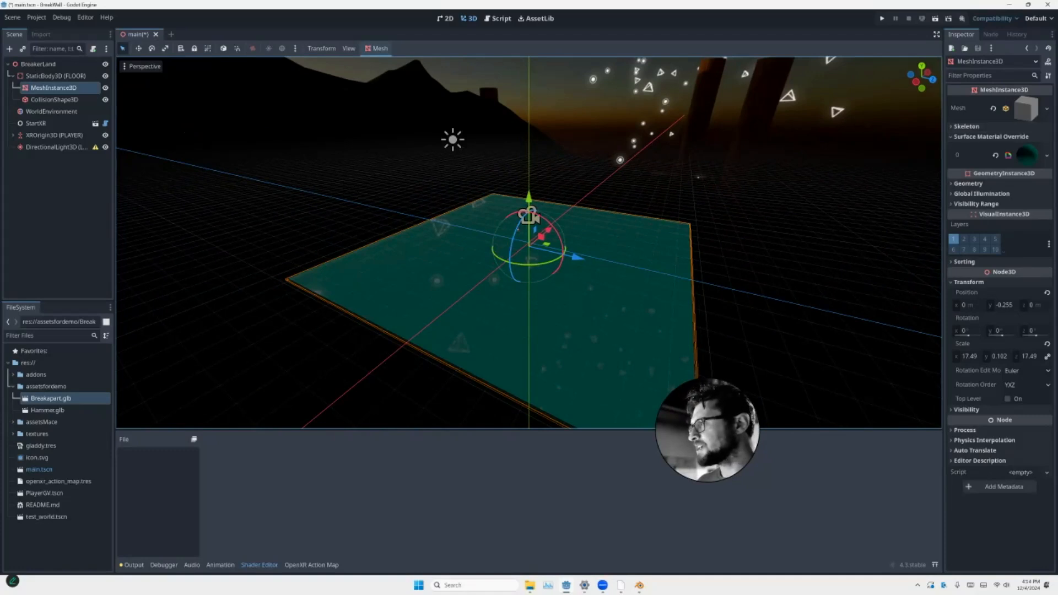
left_click(1026, 156)
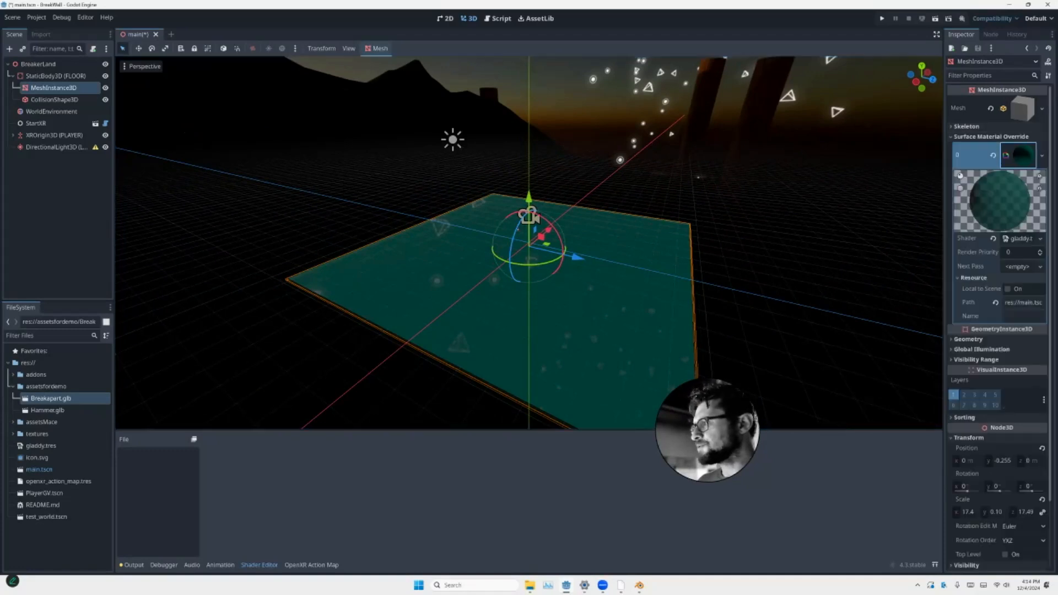
left_click(1023, 155)
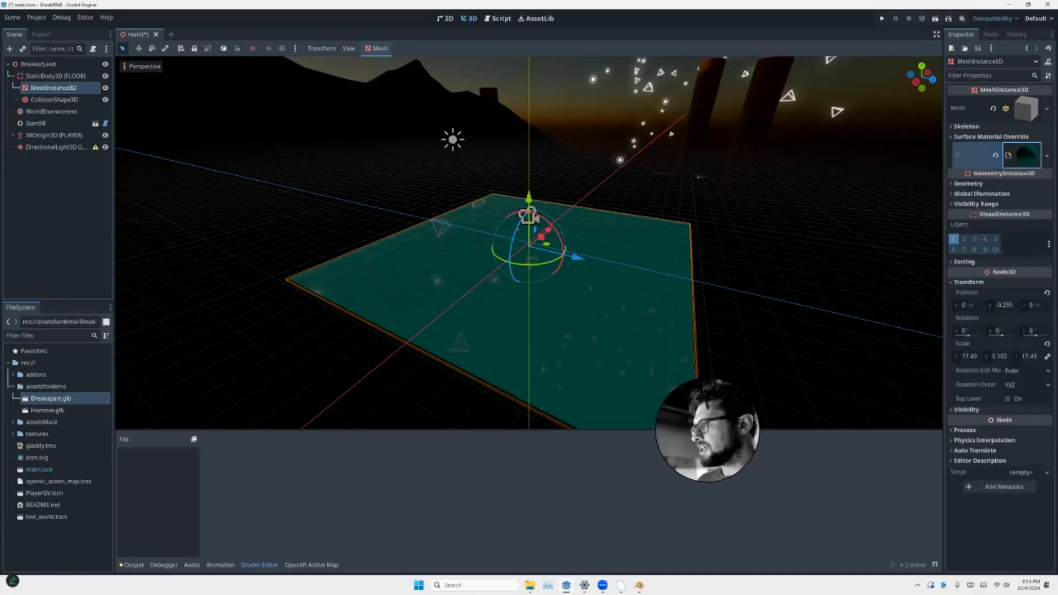
left_click(1023, 155)
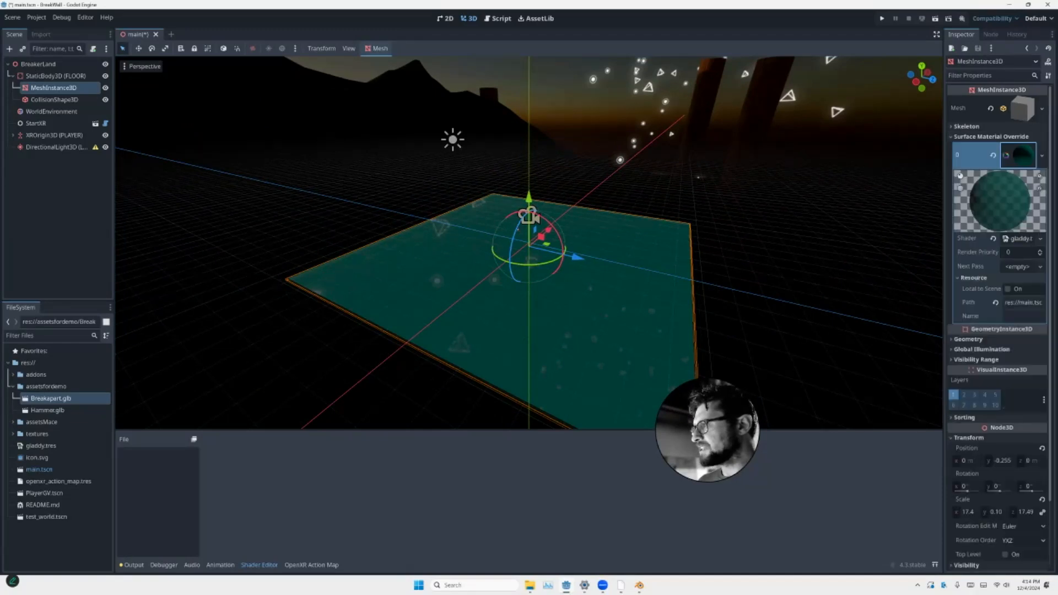
left_click(993, 239)
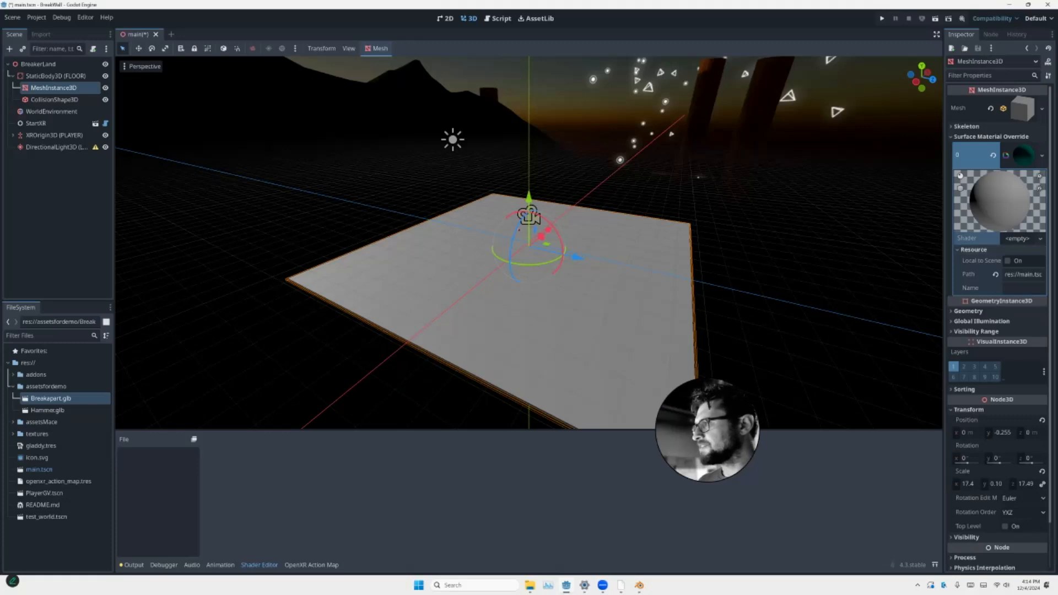
left_click(993, 155)
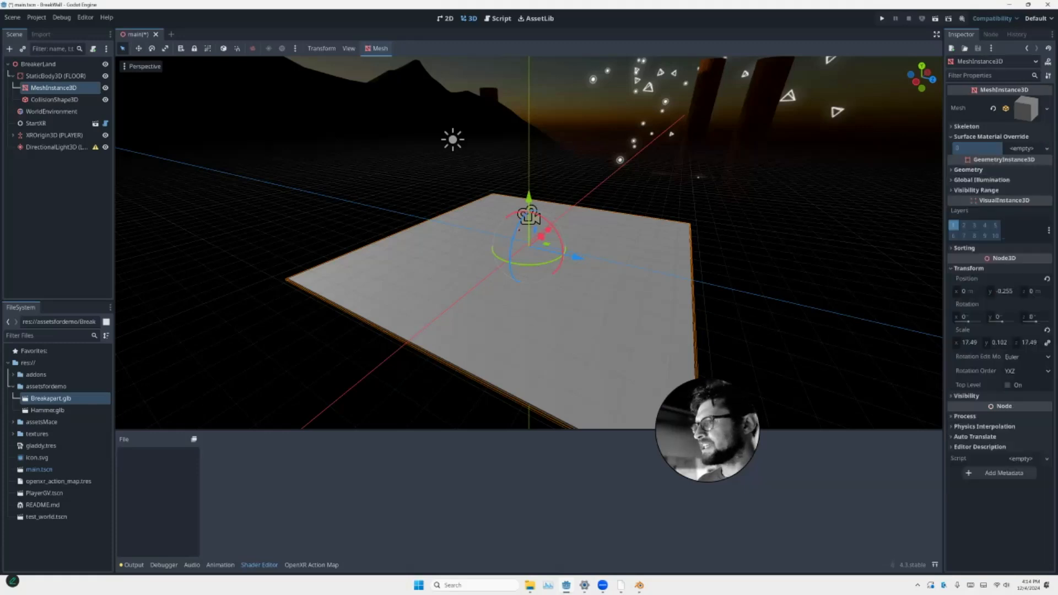
Give the floor mesh a new StandardMaterial3D override with a dark gray albedo color, hex 2c2c2c
left_click(1022, 148)
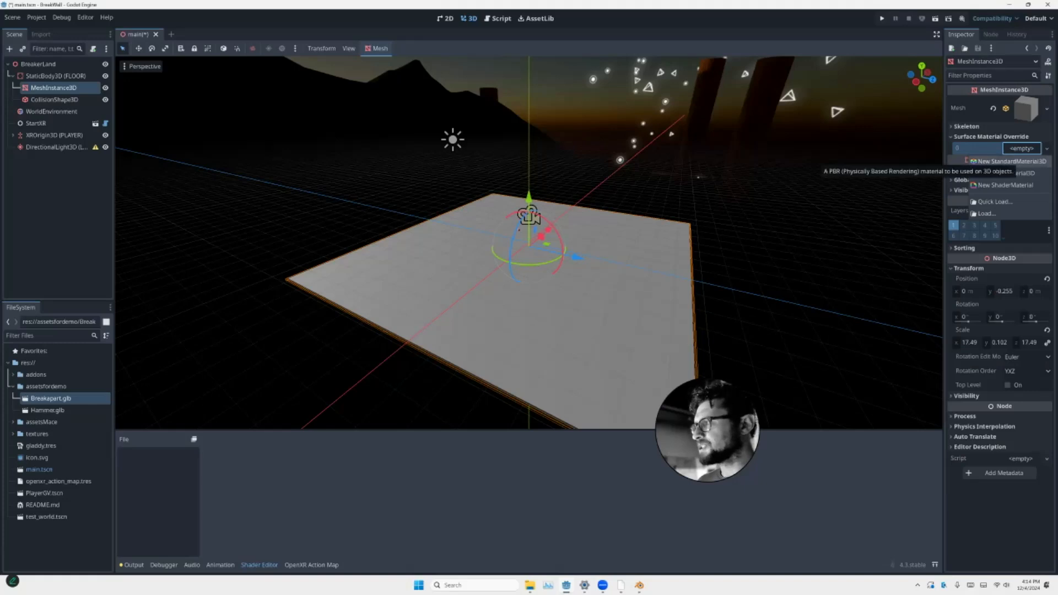
left_click(1008, 161)
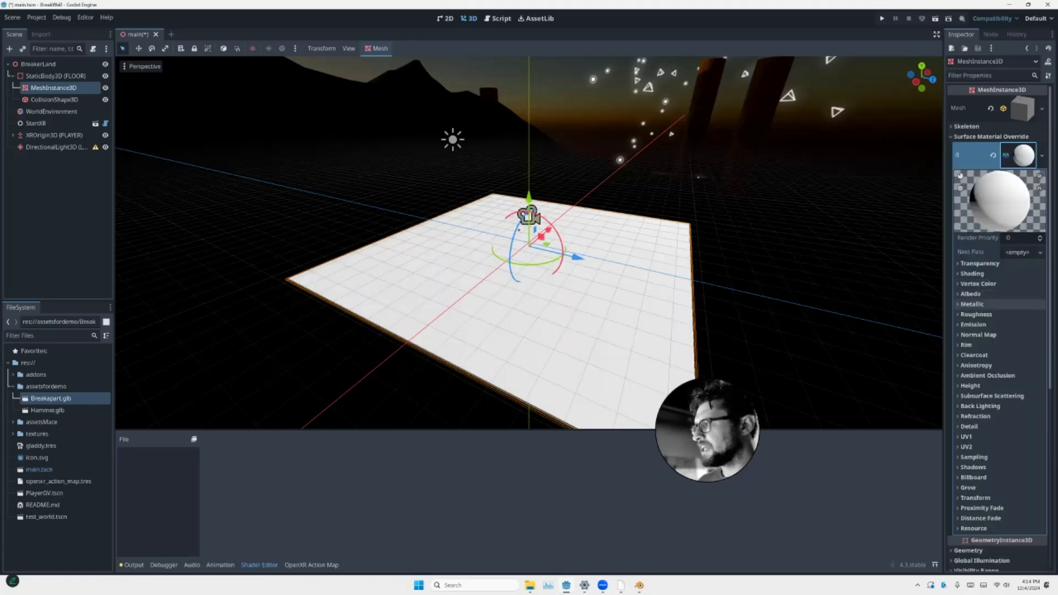
left_click(970, 294)
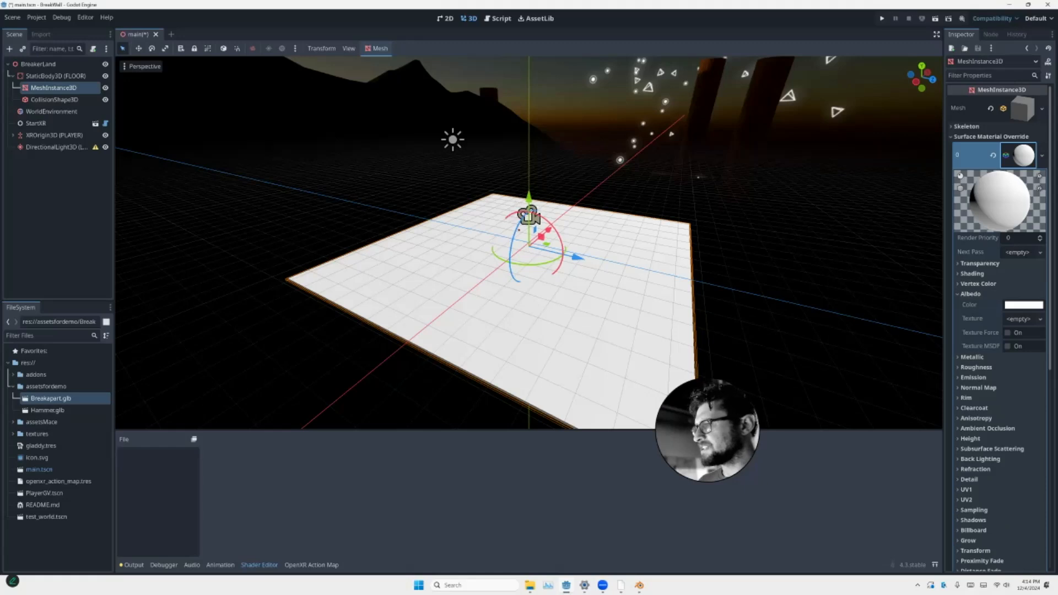
left_click(1024, 304)
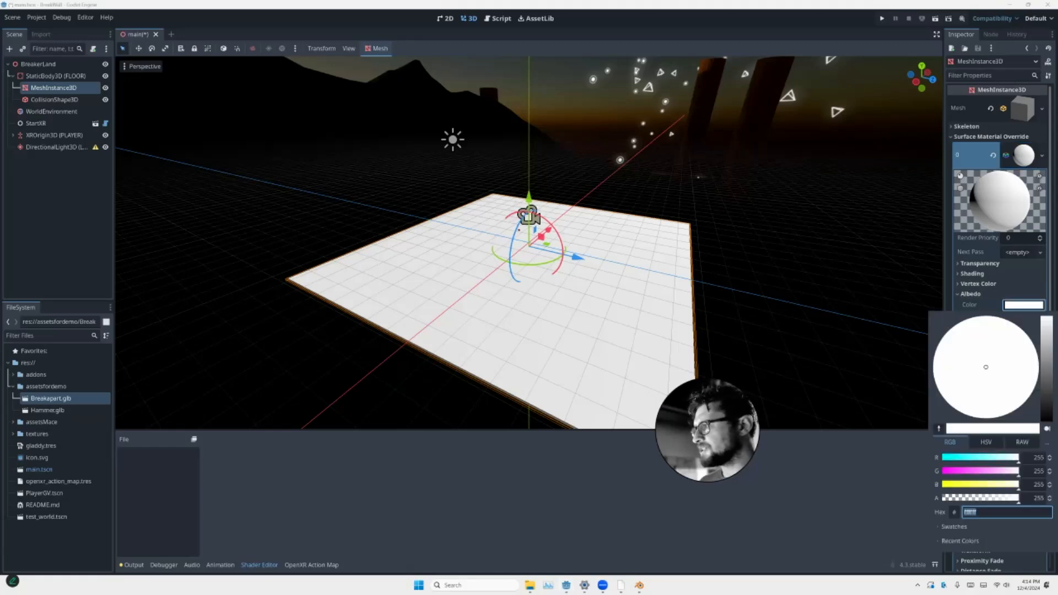
key("Escape")
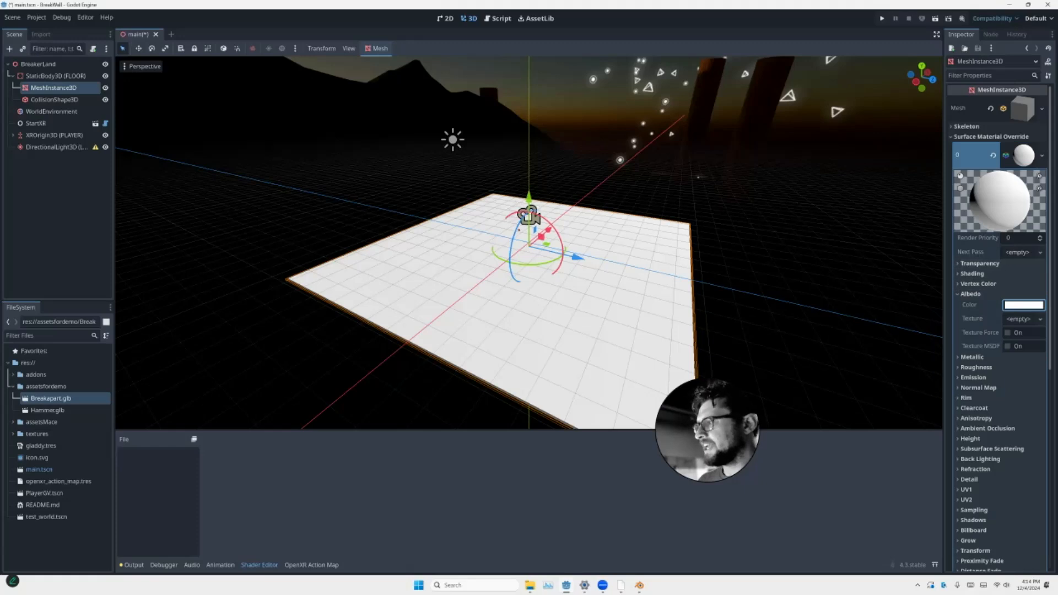
left_click(1024, 305)
left_click_drag(1046, 366, 1046, 408)
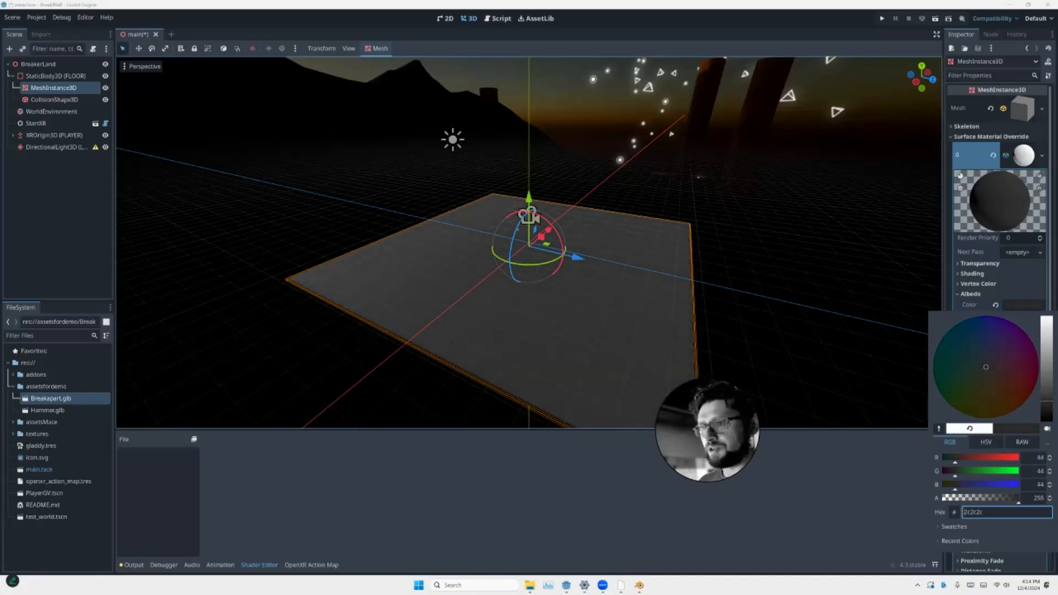
left_click(815, 308)
middle_click_drag(284, 182, 269, 169)
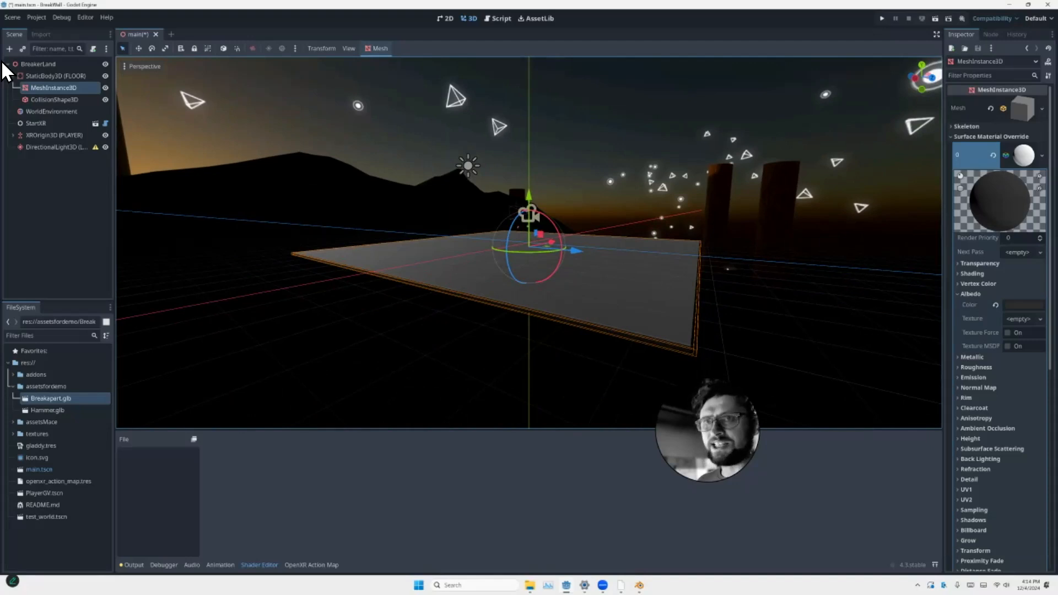
Duplicate the floor's CollisionShape3D and replace the copy's shape with a new WorldBoundaryShape3D
left_click(41, 99)
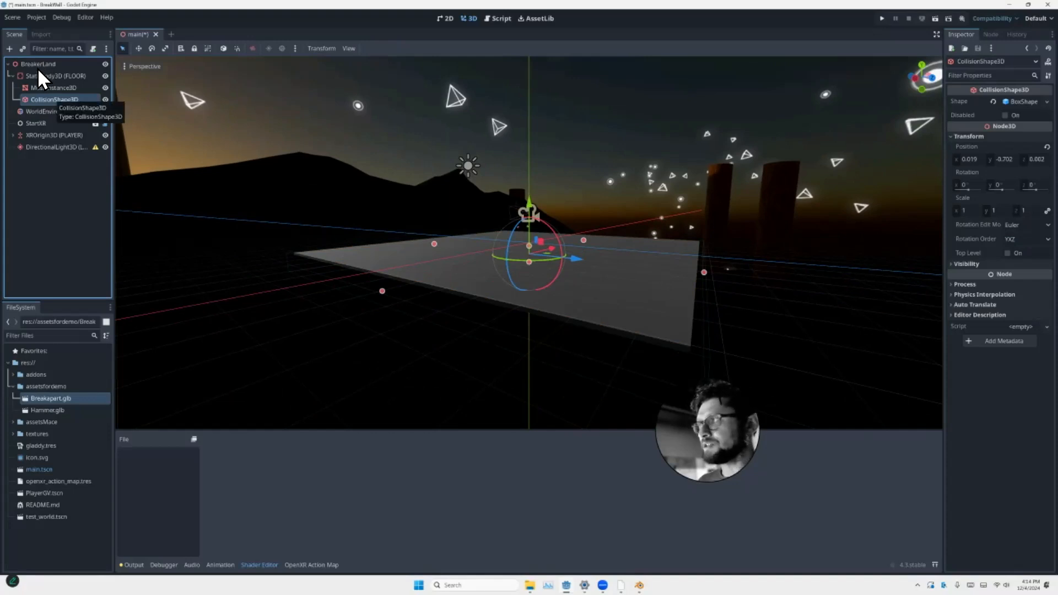
key("ctrl+d")
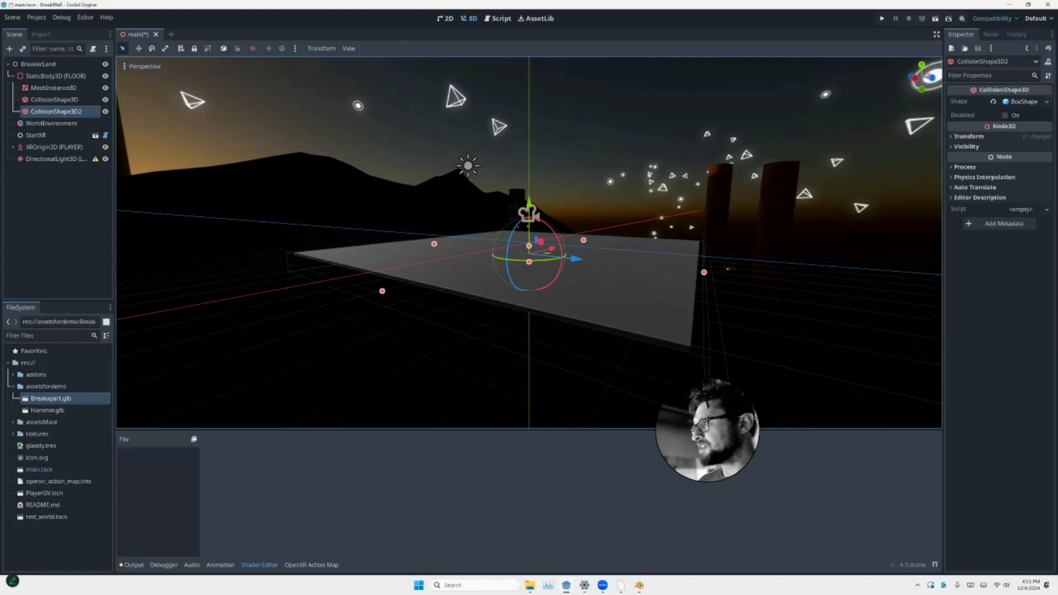
left_click(993, 101)
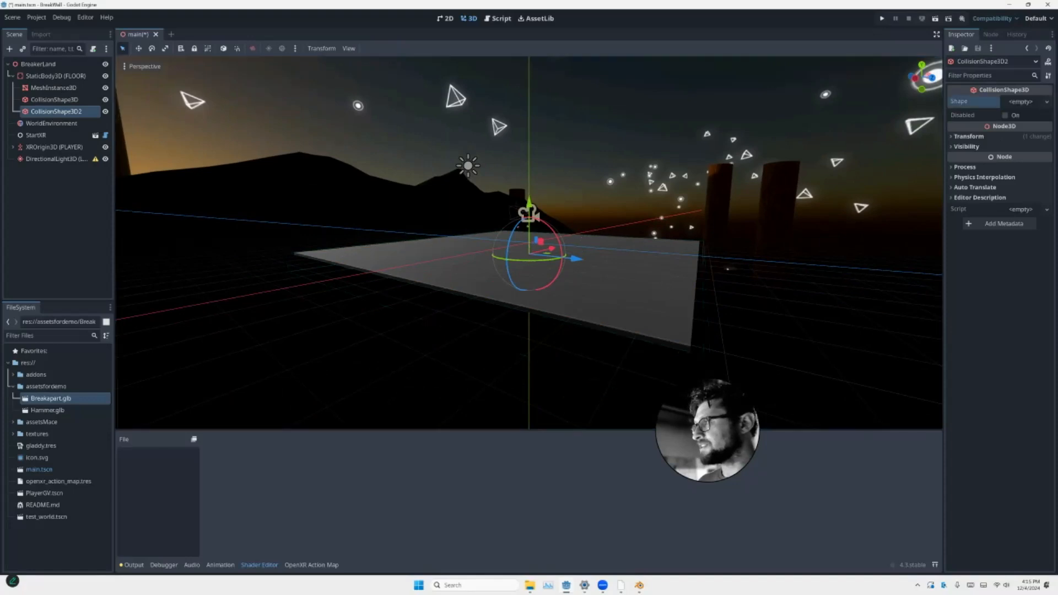
left_click(1021, 102)
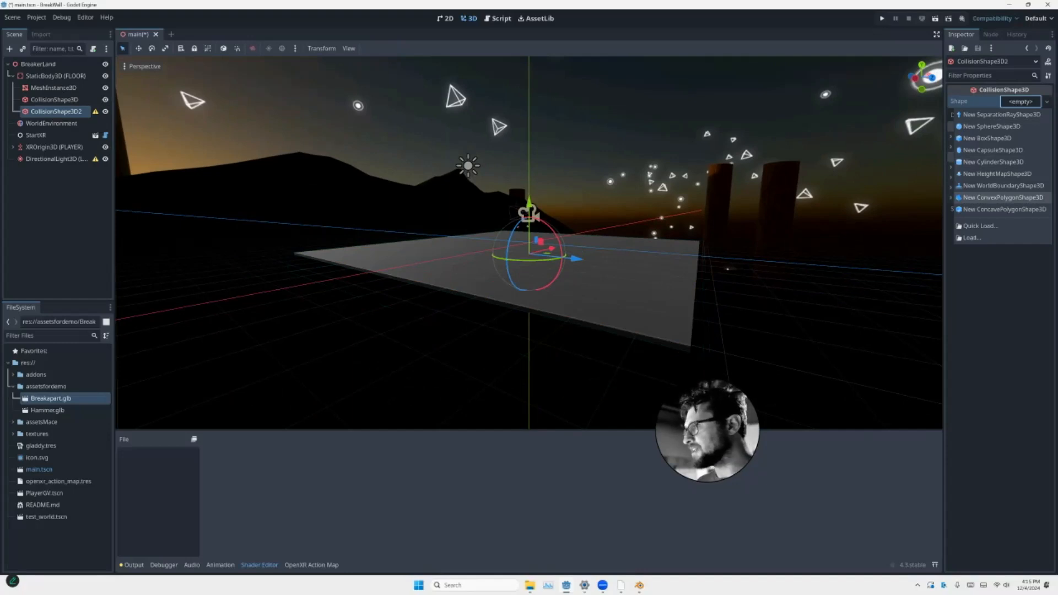
left_click(1003, 185)
middle_click_drag(584, 237, 421, 251)
scroll(421, 251, "down", 9)
middle_click_drag(256, 113, 331, 170)
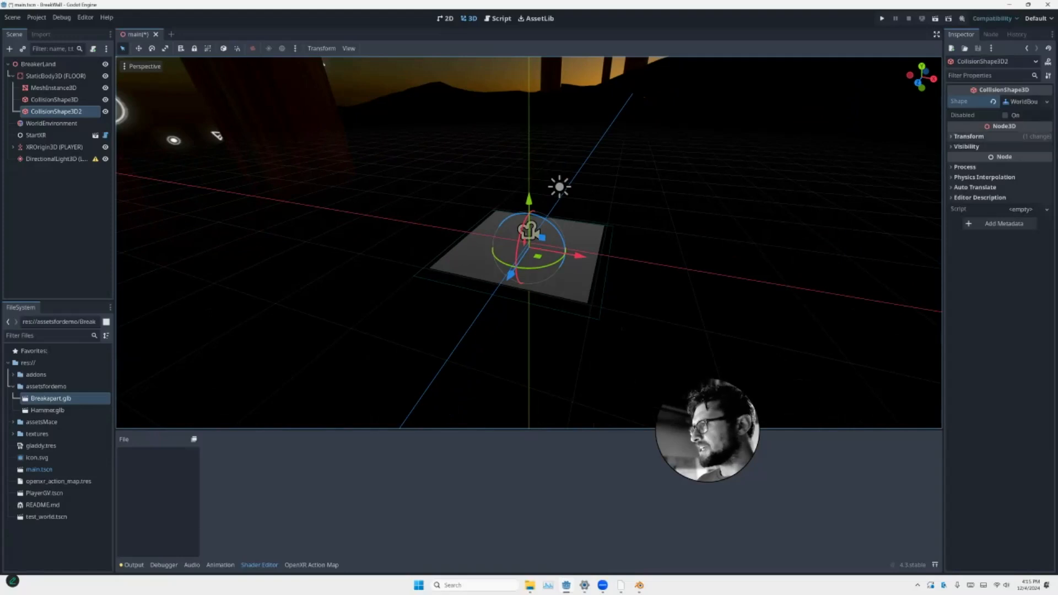
Set the duplicated collision shape's scale to 2 on all axes and collapse the StaticBody3D (FLOOR) branch
left_click(969, 136)
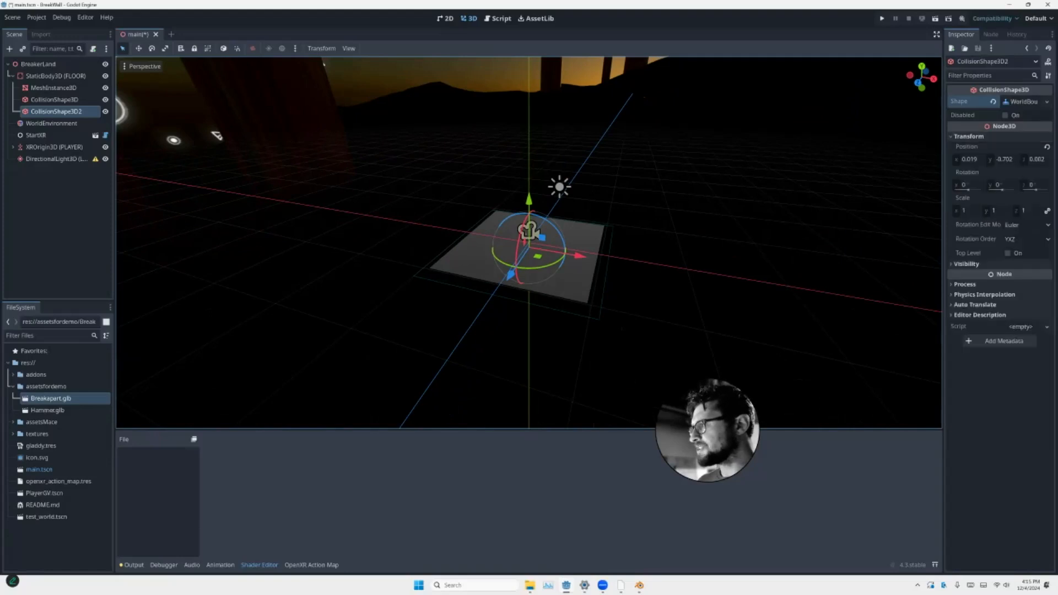
left_click(964, 211)
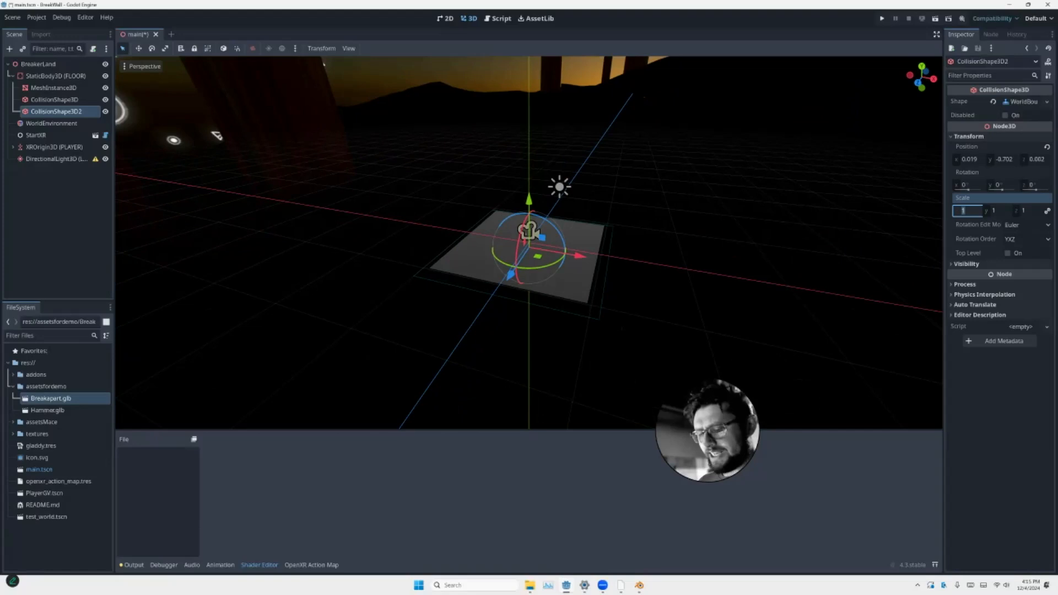
type("2")
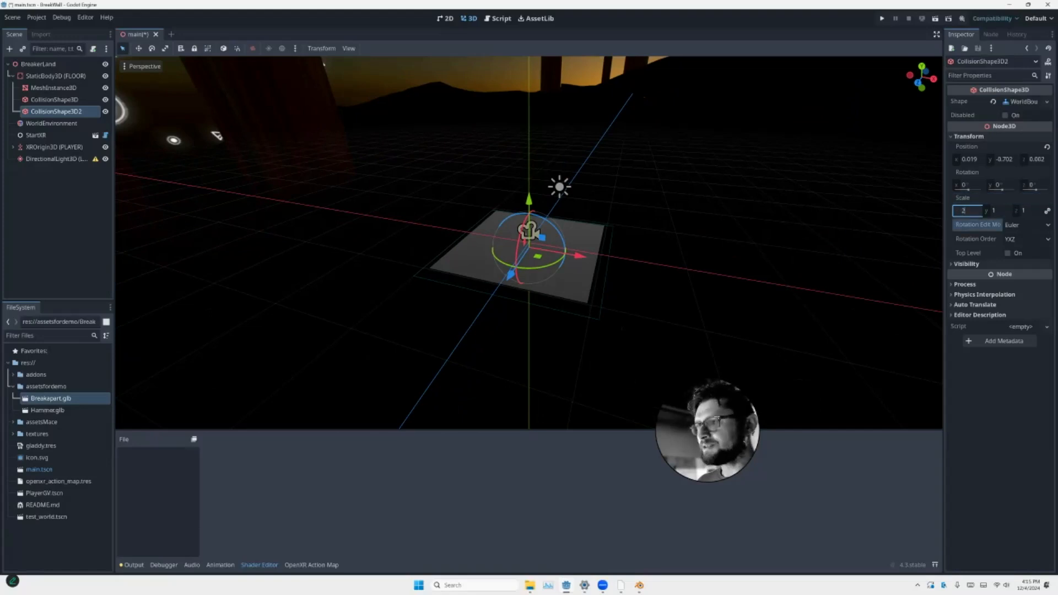
key("Tab")
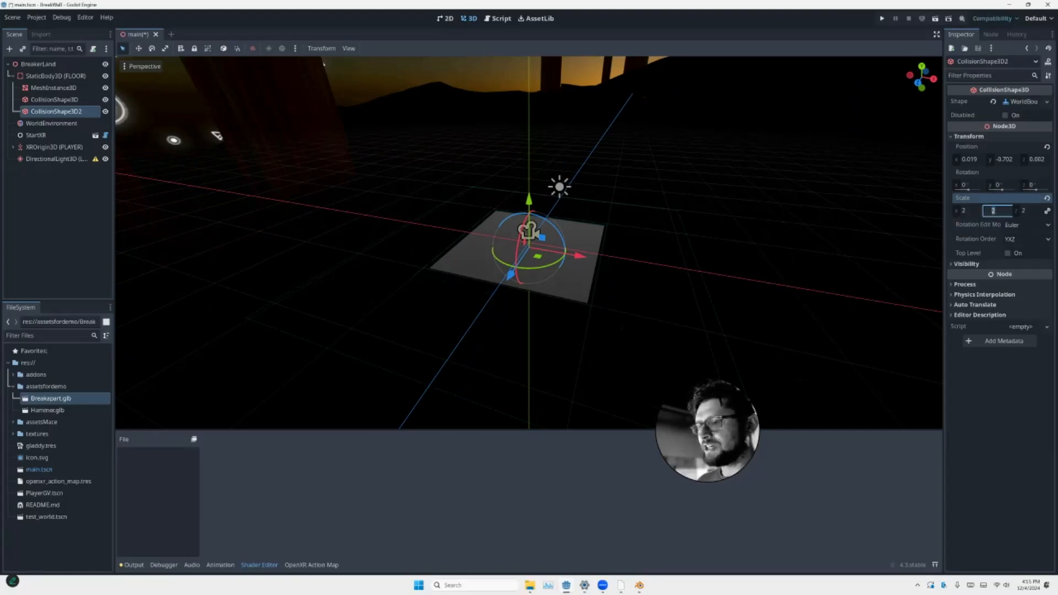
mouse_move(323, 187)
middle_mouse_down()
mouse_move(300, 164)
mouse_move(291, 172)
mouse_move(312, 174)
middle_mouse_up()
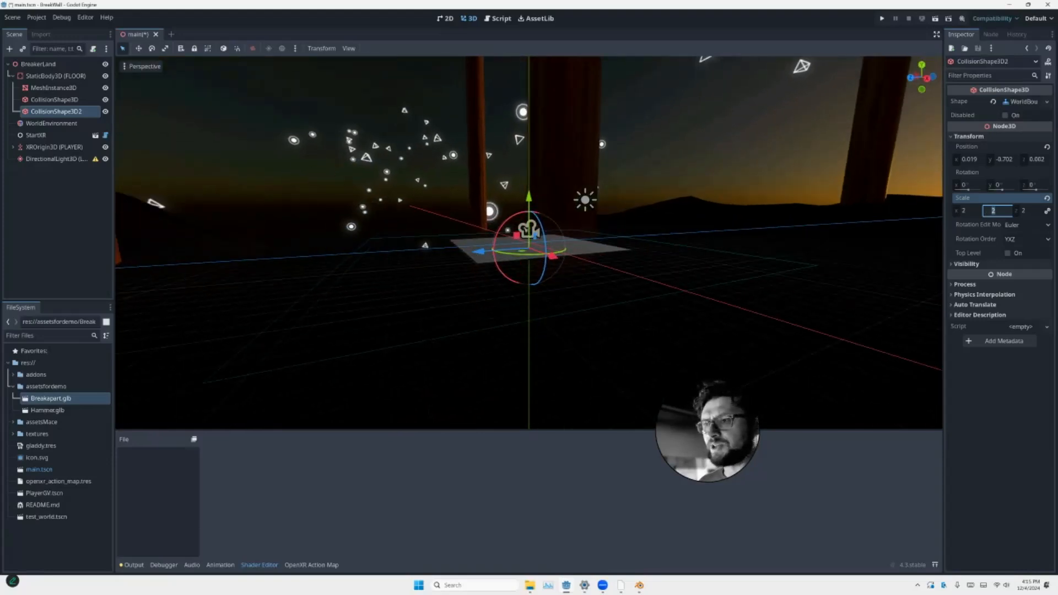
scroll(324, 180, "up", 2)
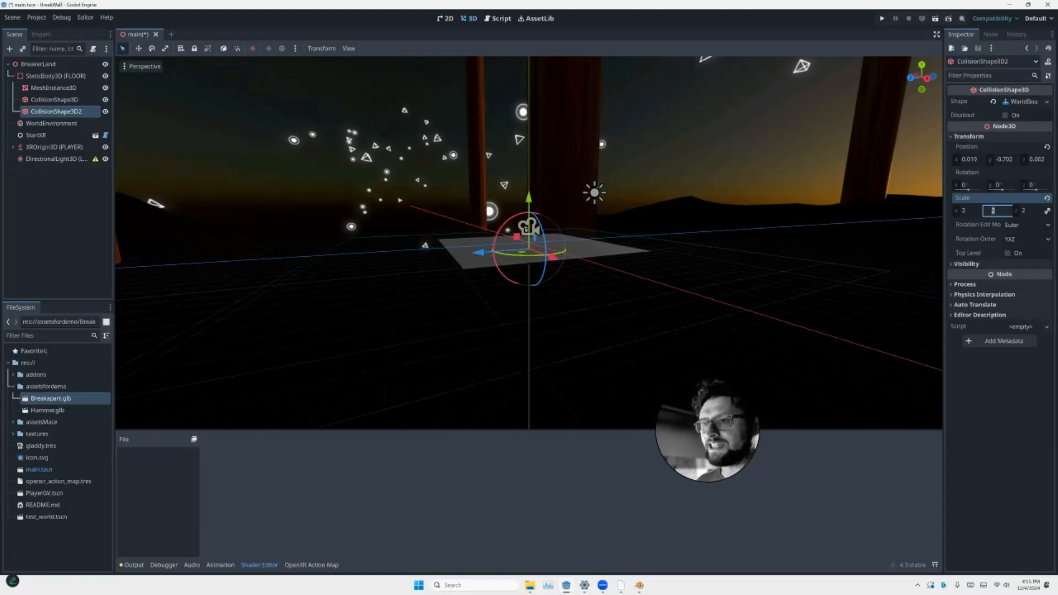
scroll(529, 242, "down", 1)
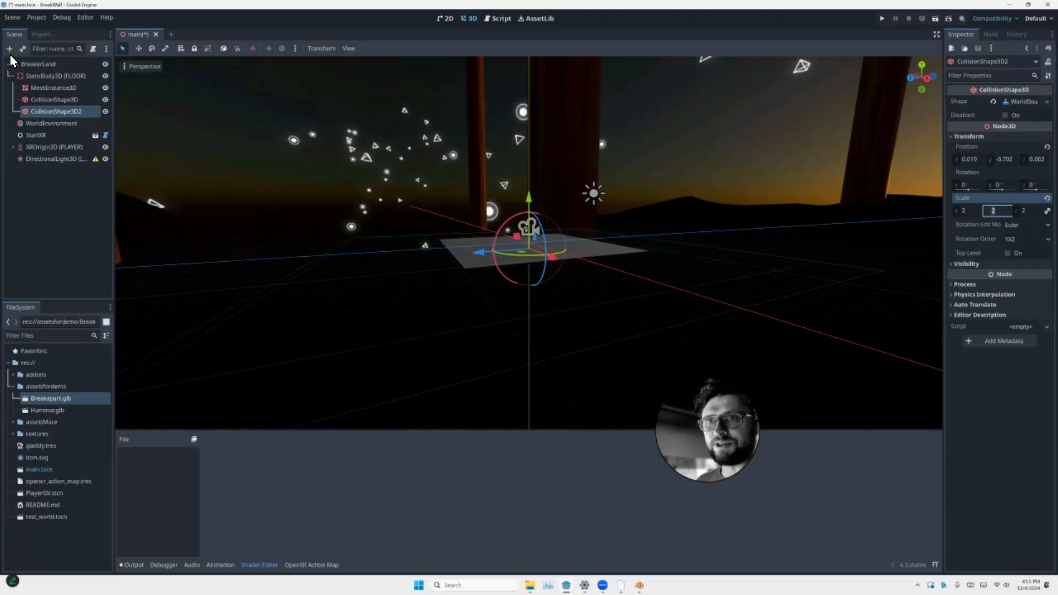
left_click(12, 75)
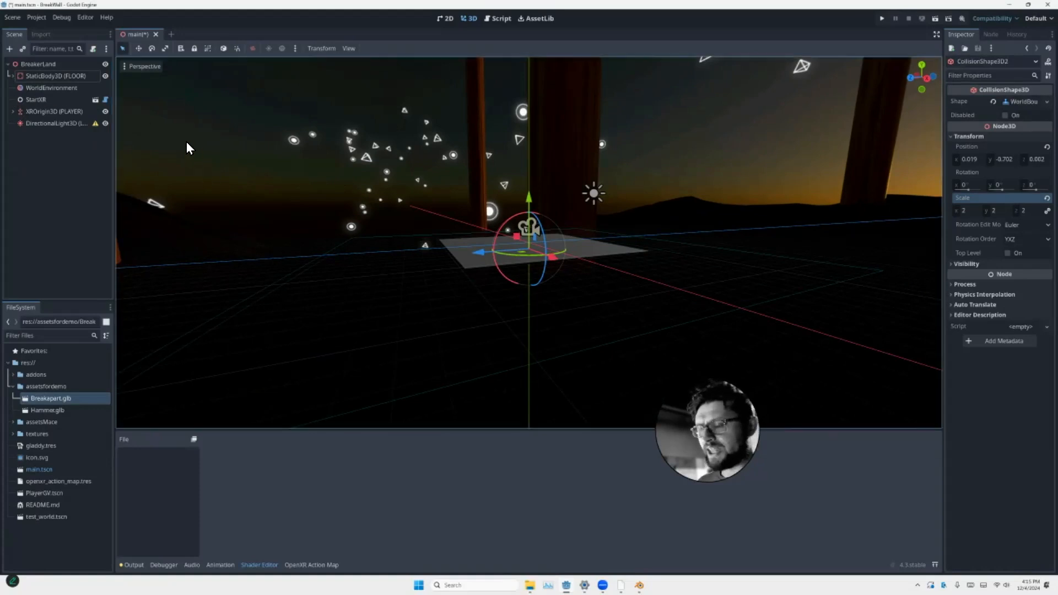
scroll(263, 190, "up", 6)
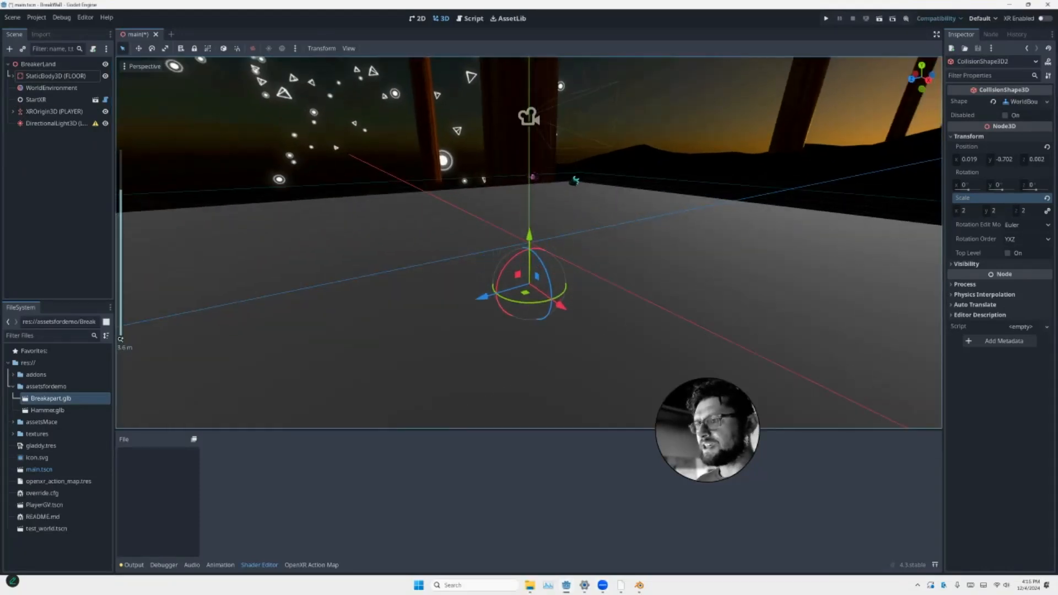
Reset the DirectionalLight3D's scale to 1 on all axes
middle_click_drag(347, 199, 265, 183)
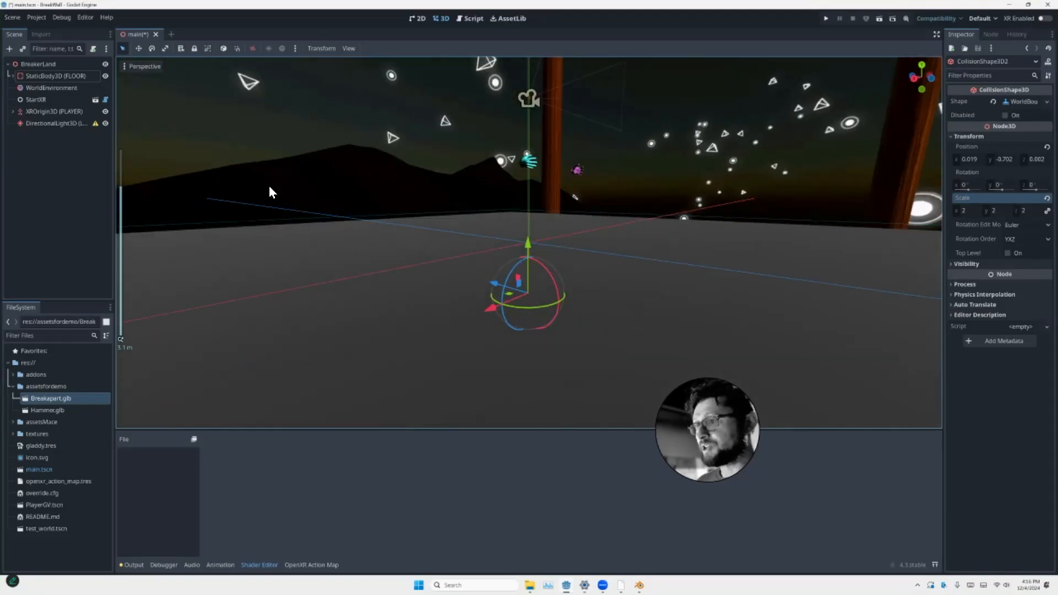
scroll(268, 185, "down", 4)
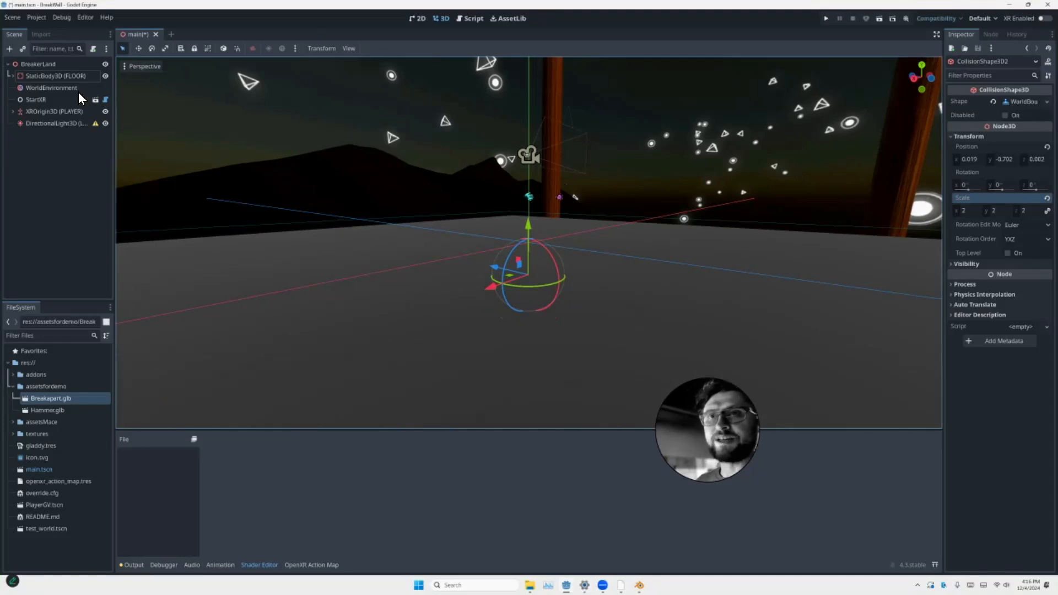
left_click(48, 123)
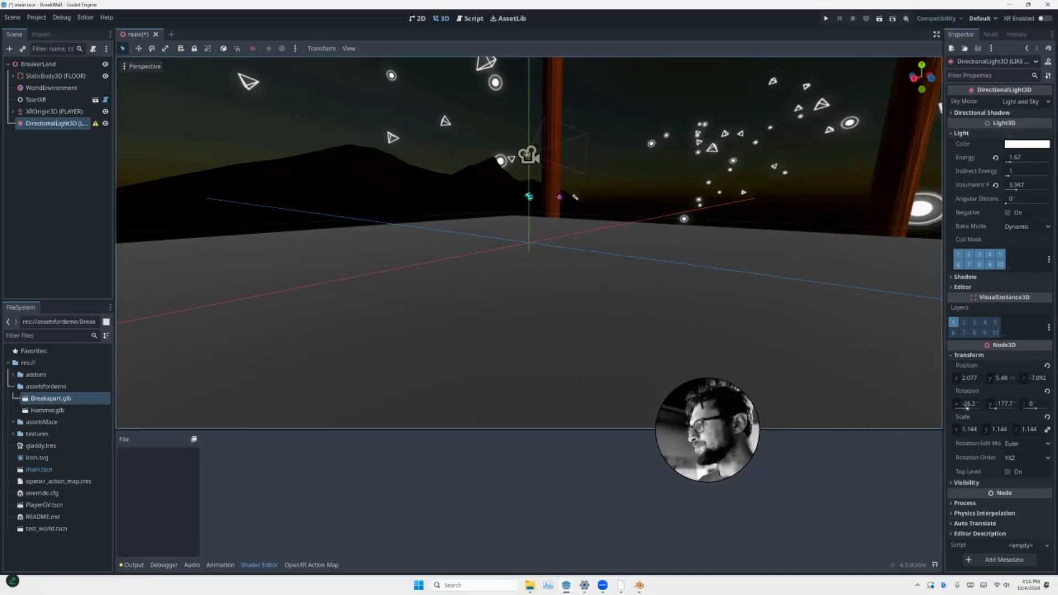
left_click(969, 429)
type("1")
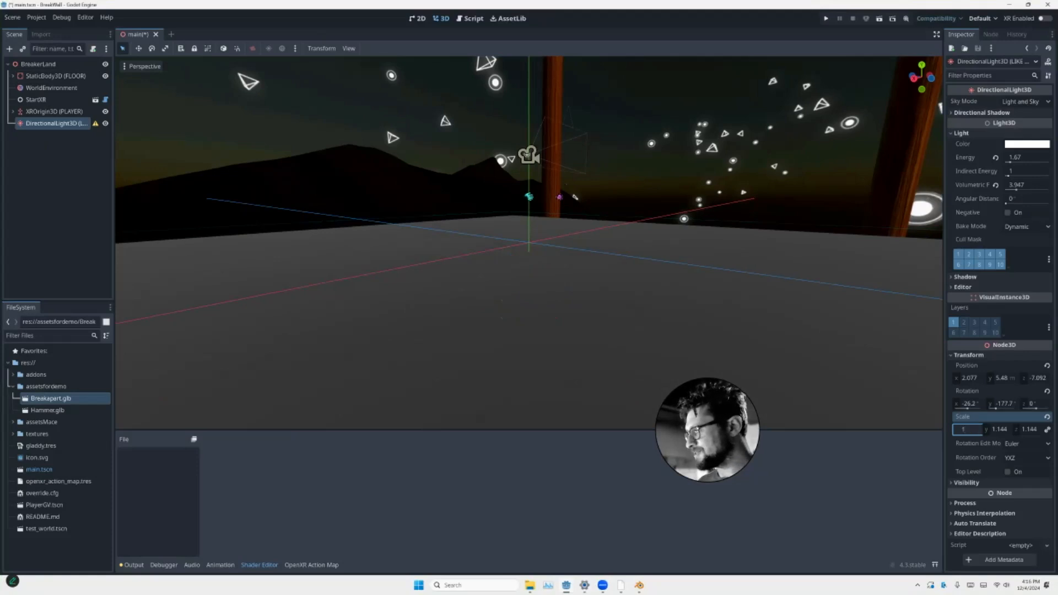
key("Tab")
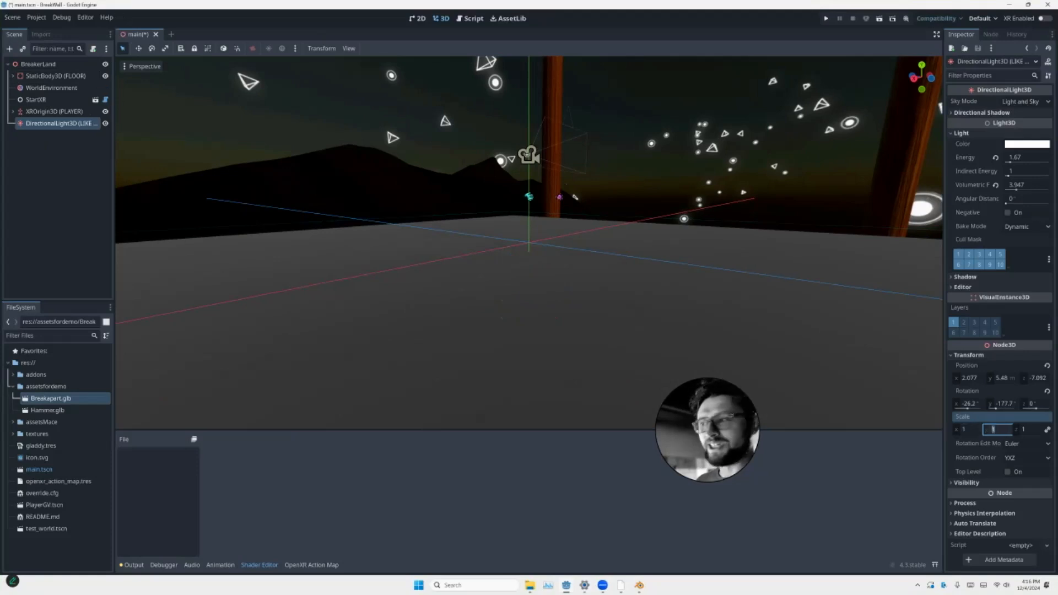
Review the properties of the XROrigin3D (PLAYER) node and the StartXR node
middle_click_drag(251, 126, 164, 130)
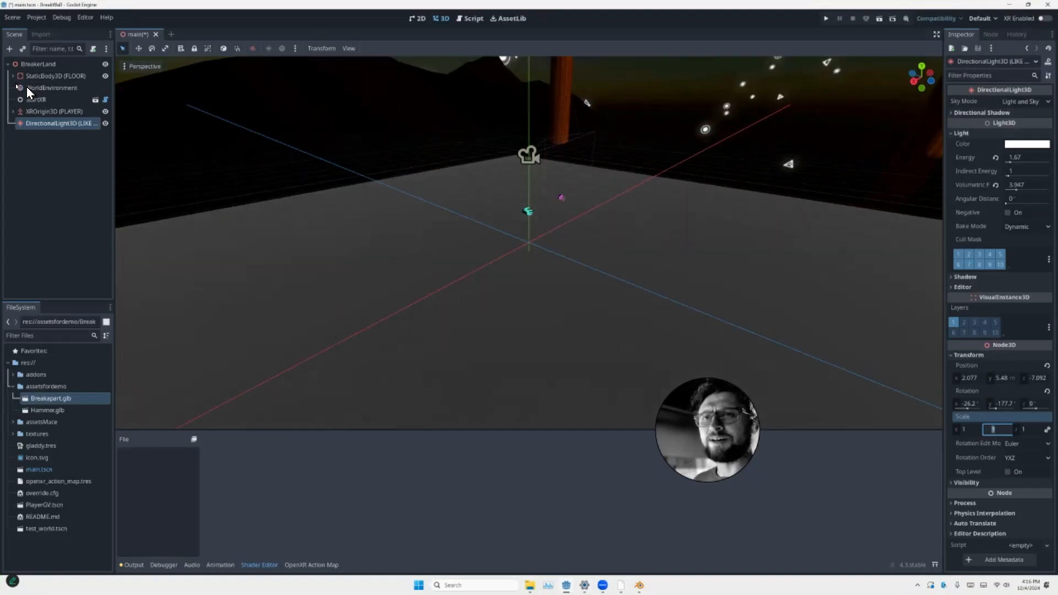
left_click(33, 111)
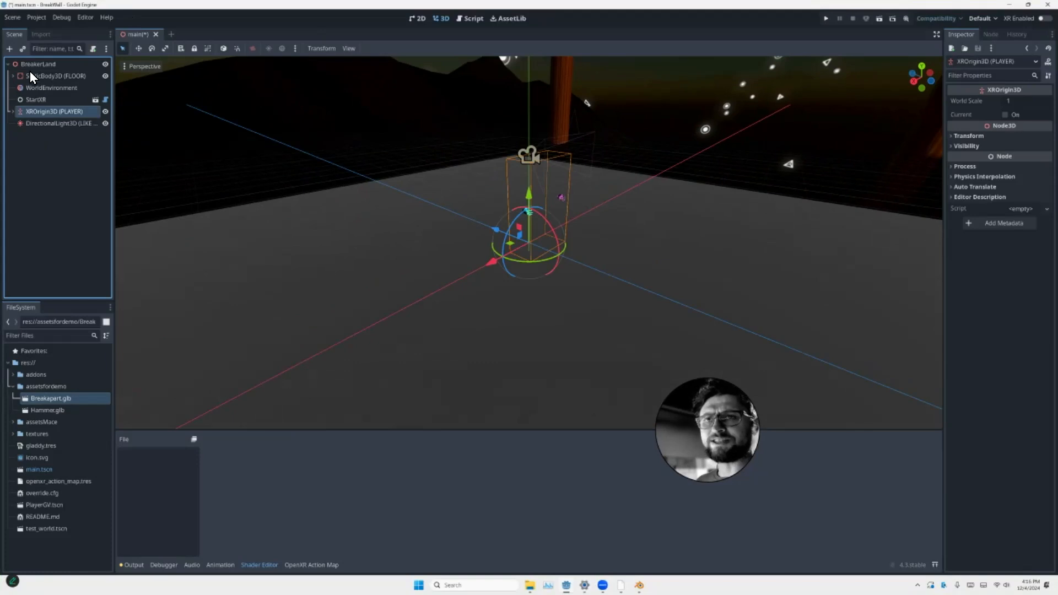
left_click(37, 100)
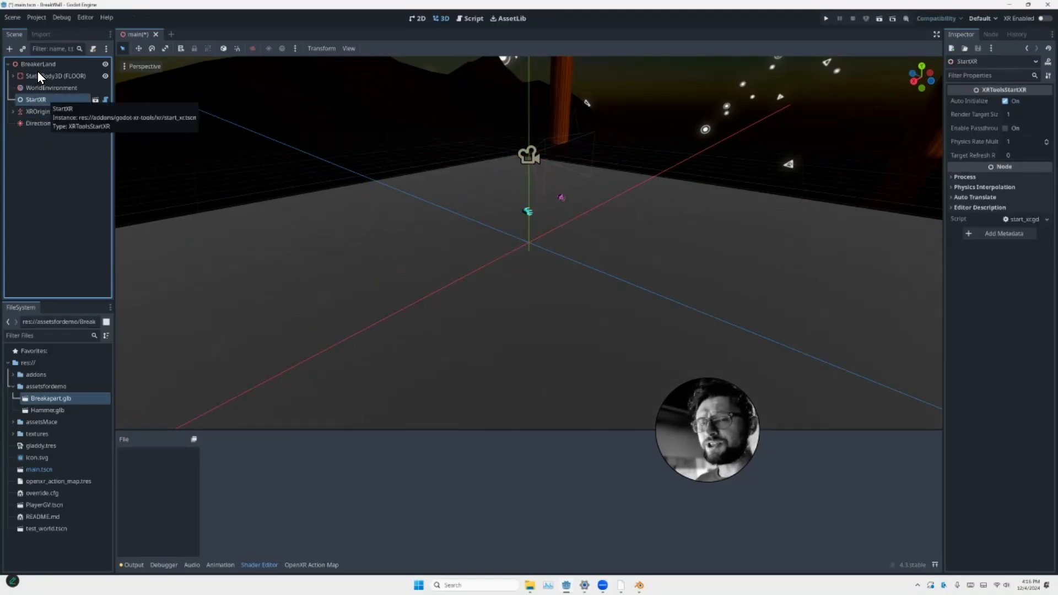
Inspect the WorldEnvironment node's sky resource and its panorama sky material settings
left_click(37, 88)
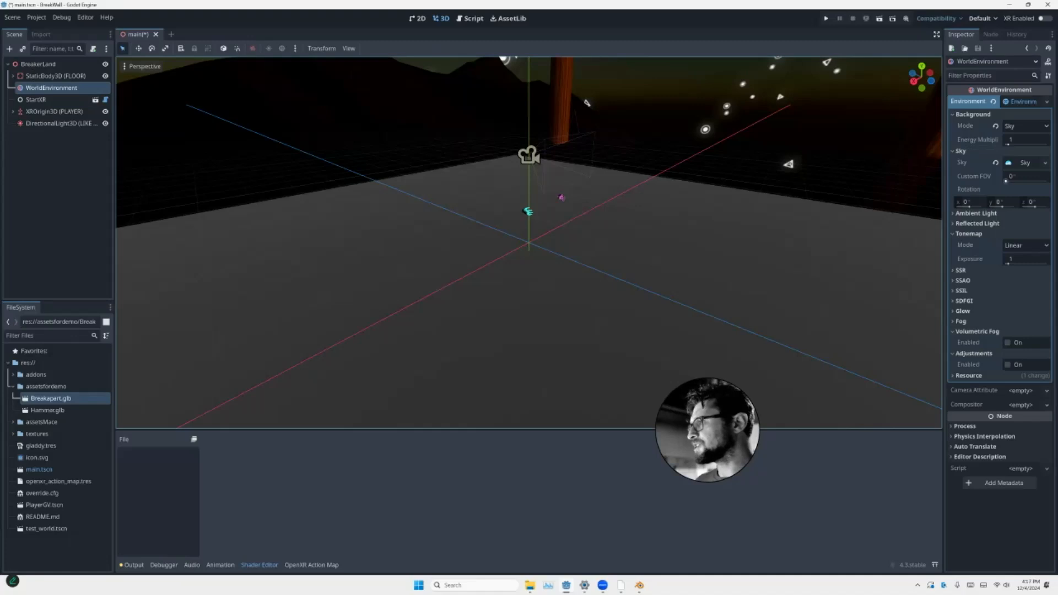
left_click(1022, 163)
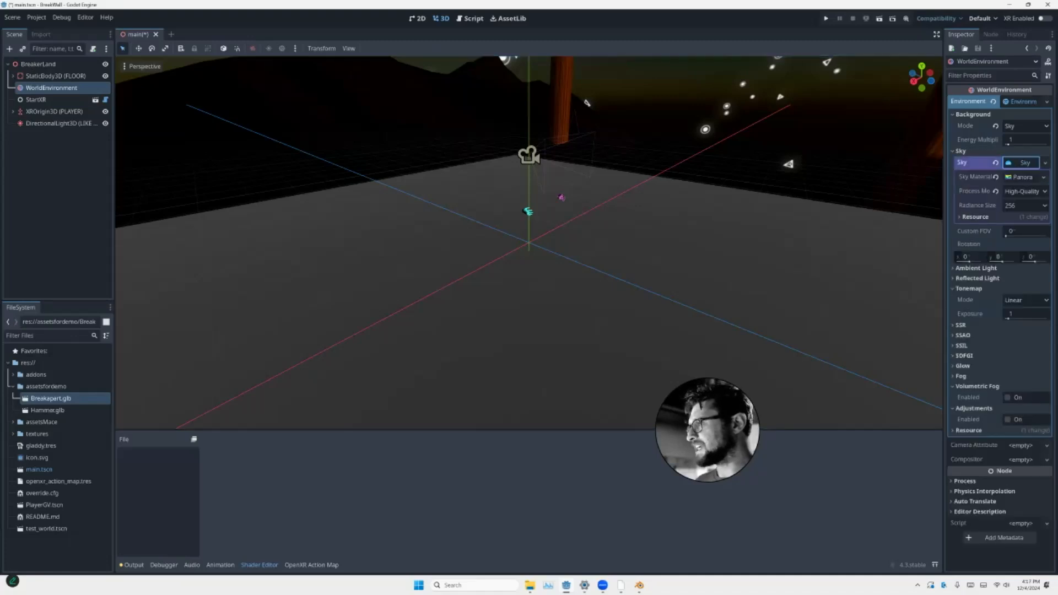
left_click(1022, 177)
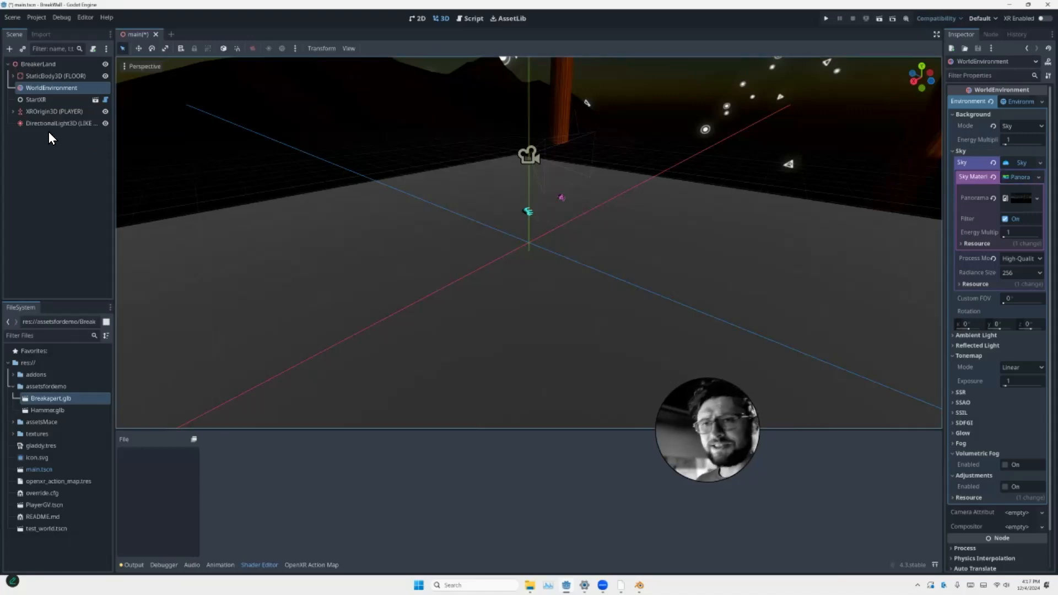
Add the Breakapart.glb model to the scene as a child of the BreakerLand root node
left_click(21, 61)
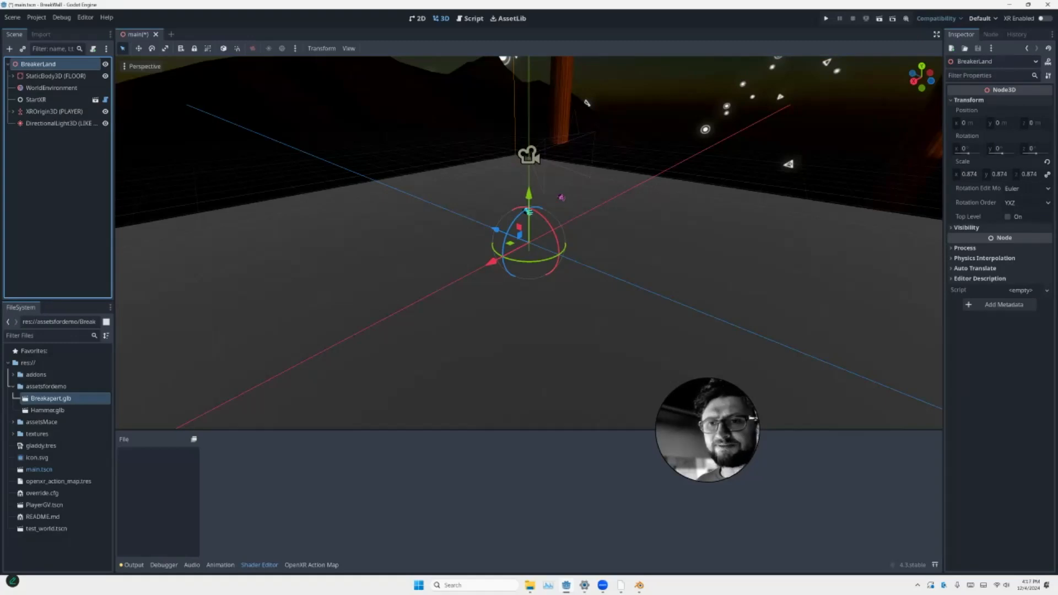
left_click_drag(50, 398, 21, 48)
scroll(276, 172, "down", 5)
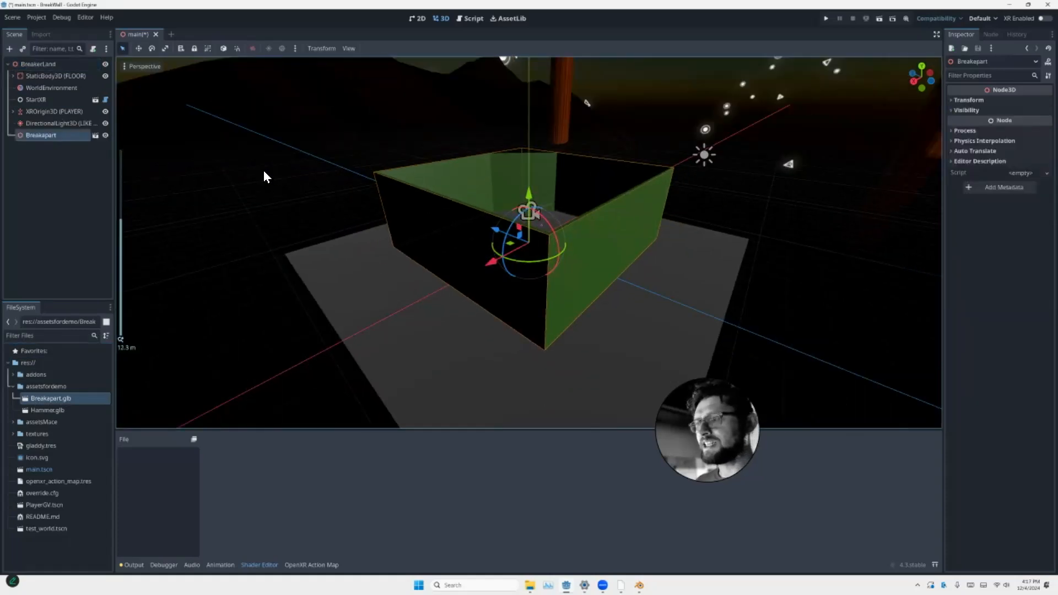
middle_click_drag(276, 172, 358, 242)
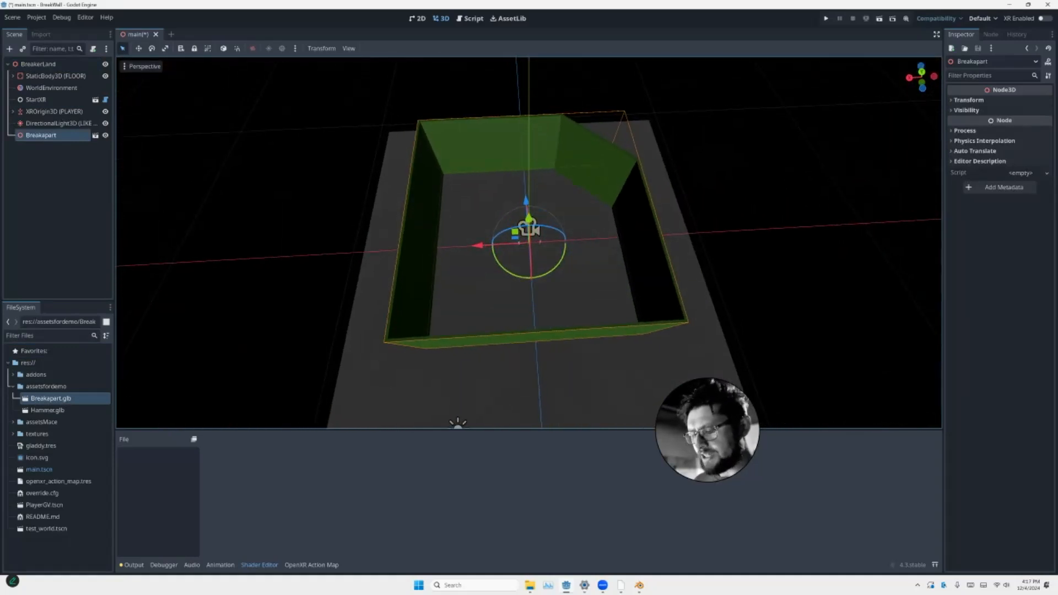
Rotate the Breakapart model 90 degrees about its Y axis
left_click(152, 48)
left_click_drag(504, 268, 508, 362)
middle_click_drag(716, 330, 634, 248)
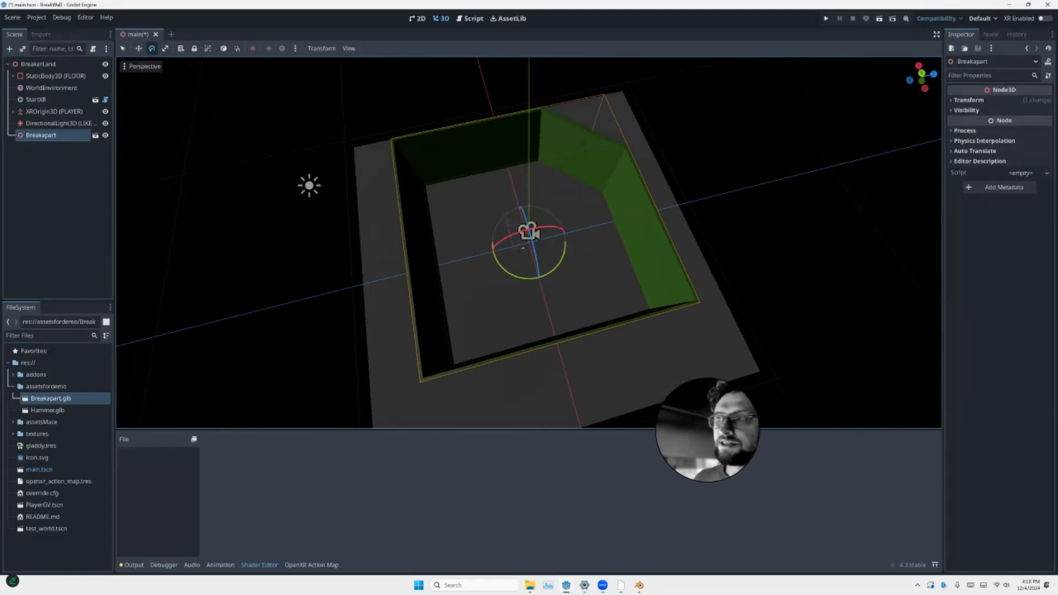
left_click(921, 73)
middle_click_drag(529, 243, 625, 238)
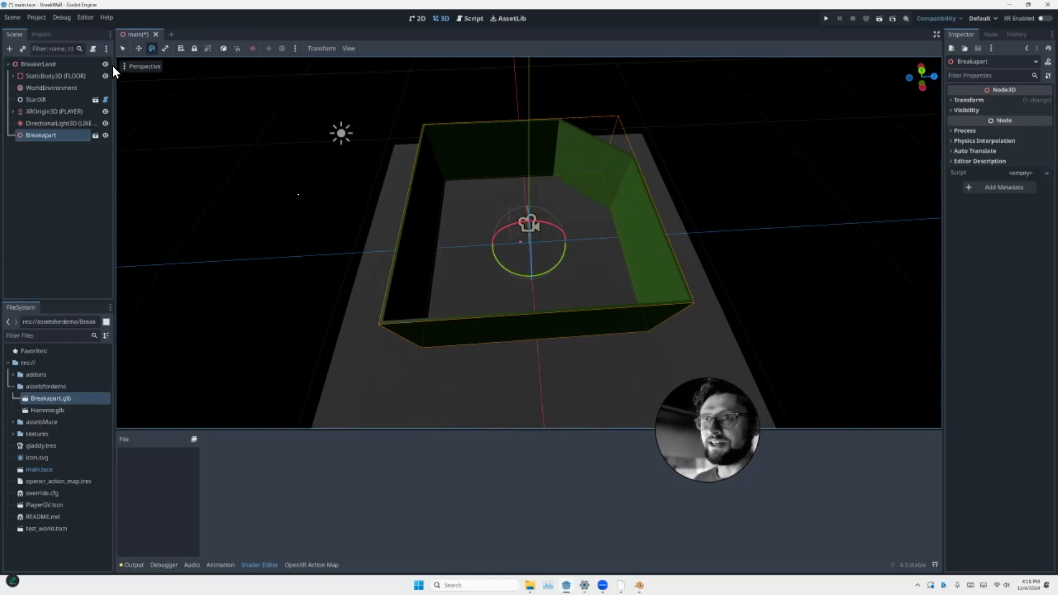
Scale the Breakapart model uniformly to 1.2 on all axes
key("r")
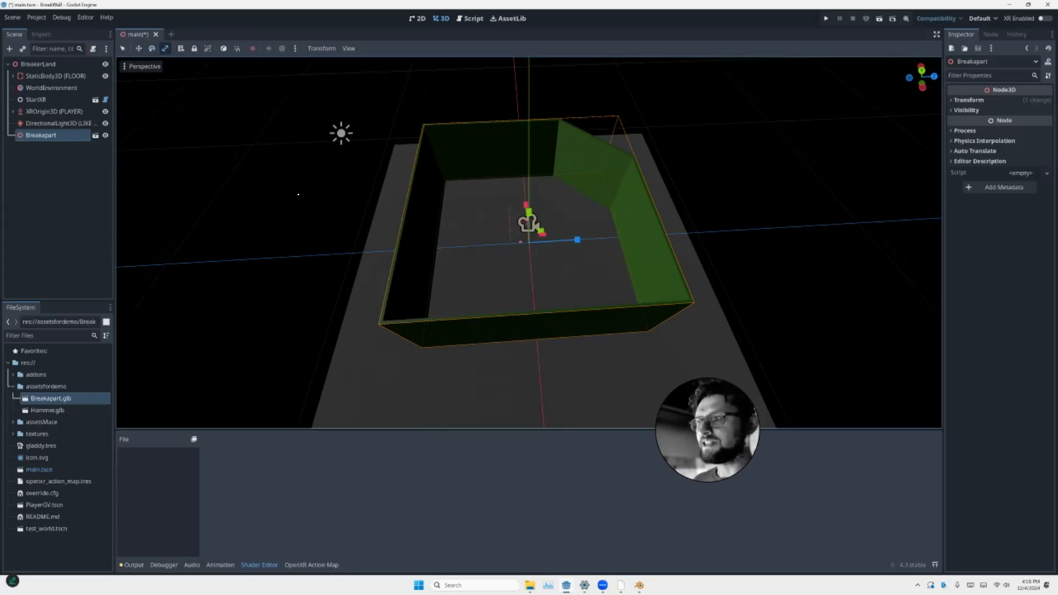
middle_click_drag(529, 264, 514, 220)
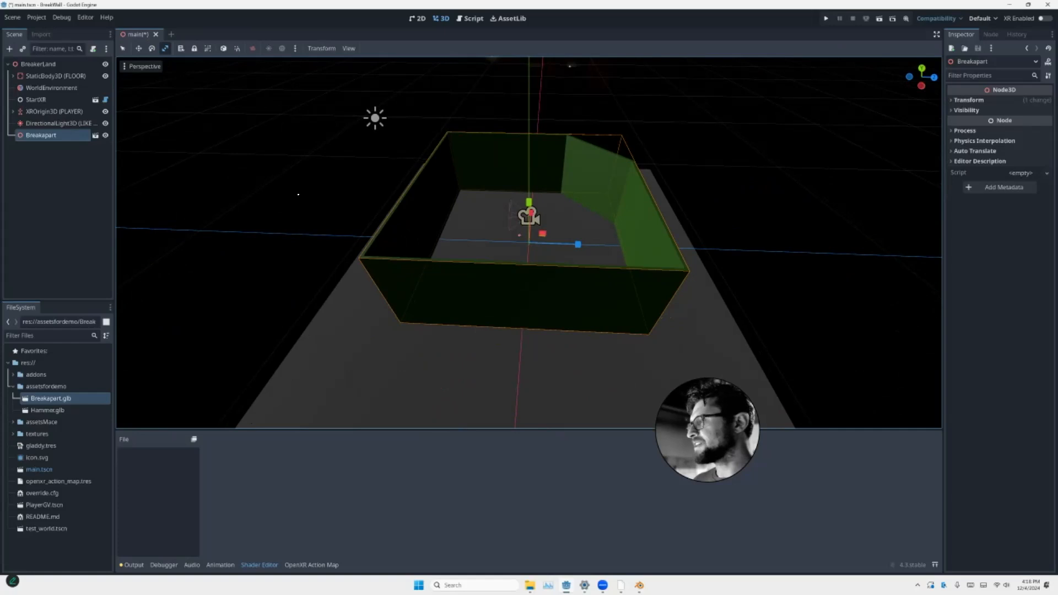
left_click(968, 100)
left_click(967, 175)
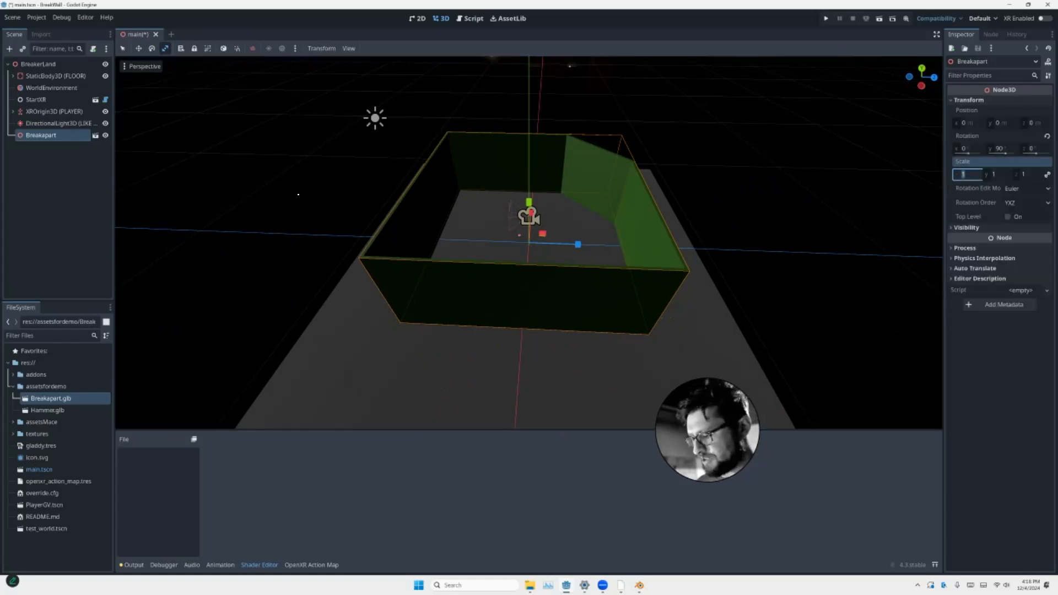
type("1")
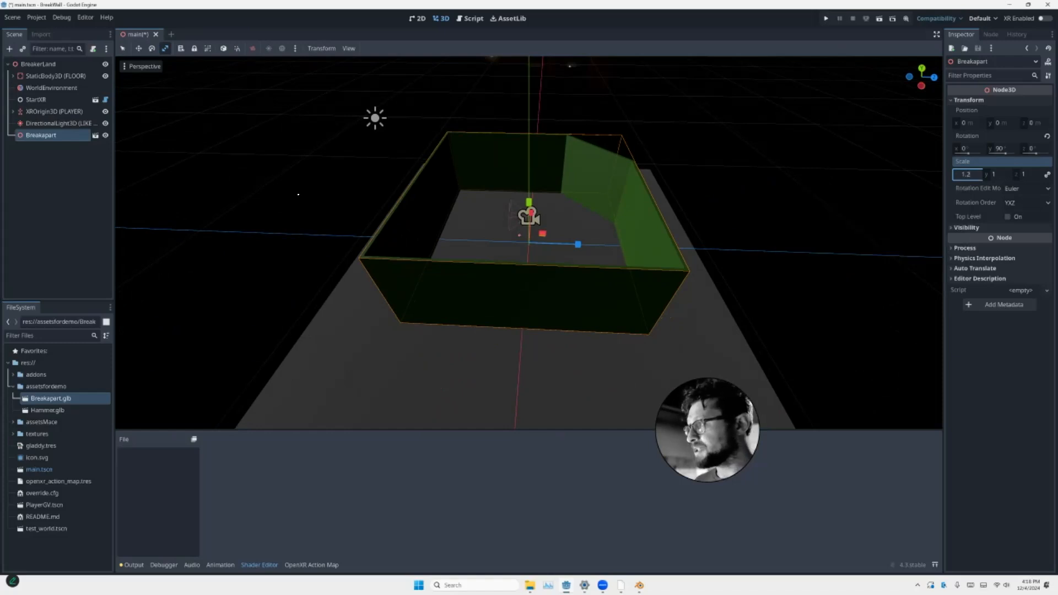
key("Tab")
middle_click_drag(529, 242, 557, 248)
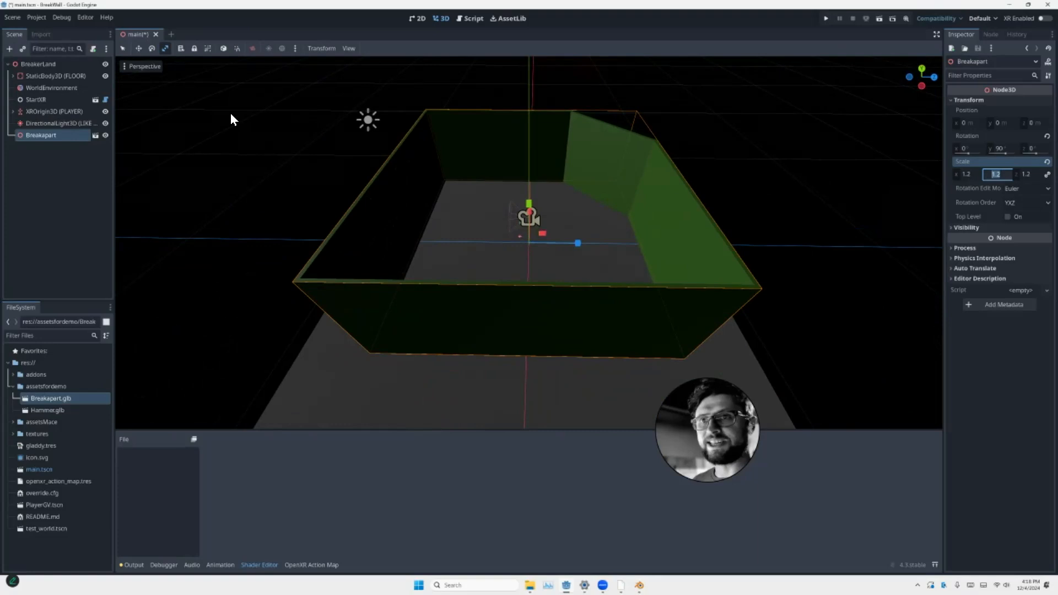
Add a StaticBody3D node under BreakerLand and make Breakapart its child
left_click(32, 132)
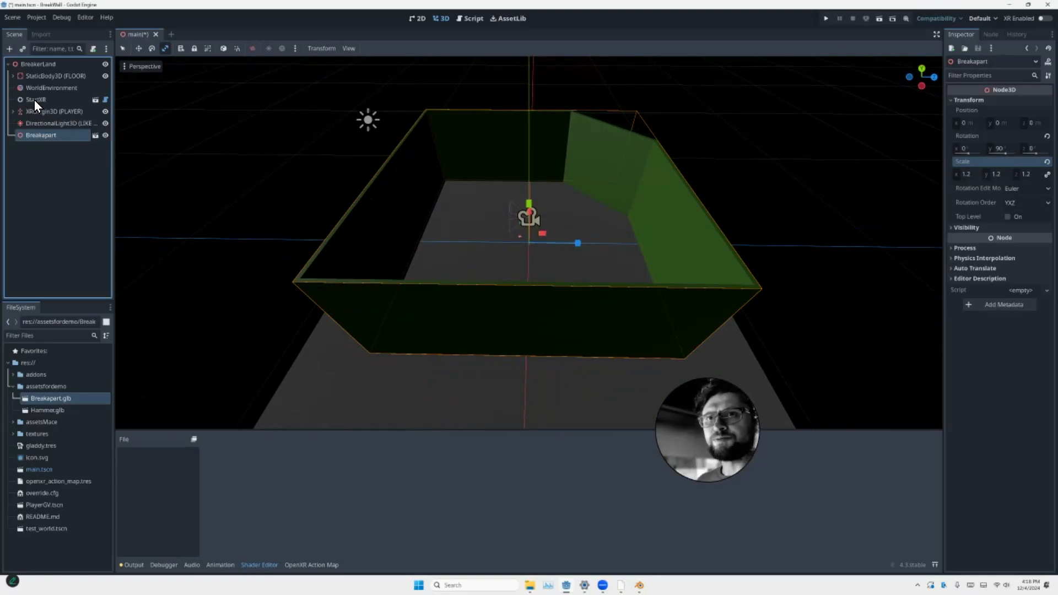
left_click(32, 61)
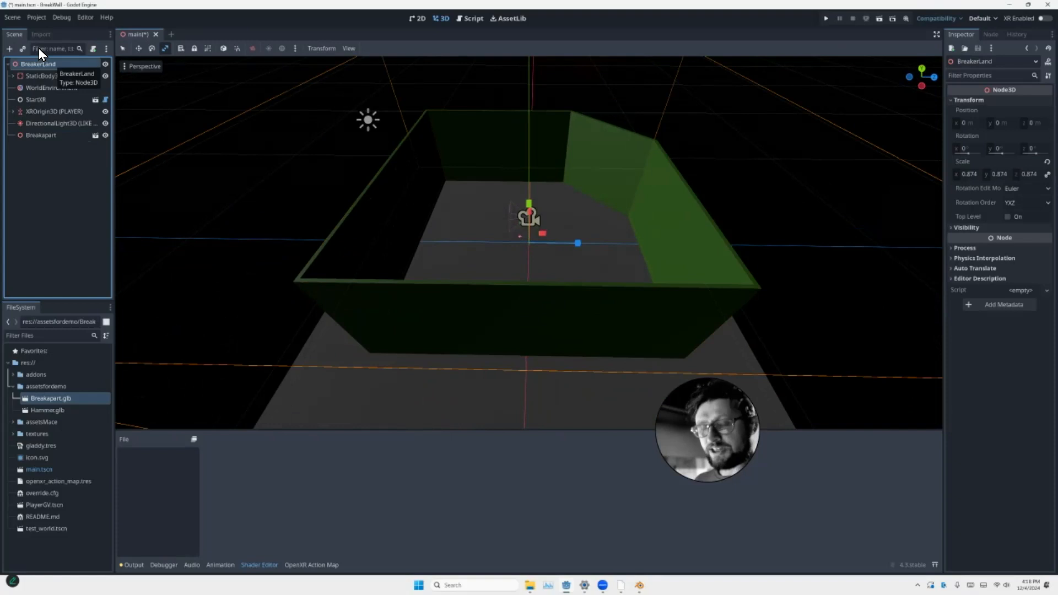
key("ctrl+a")
type("sta")
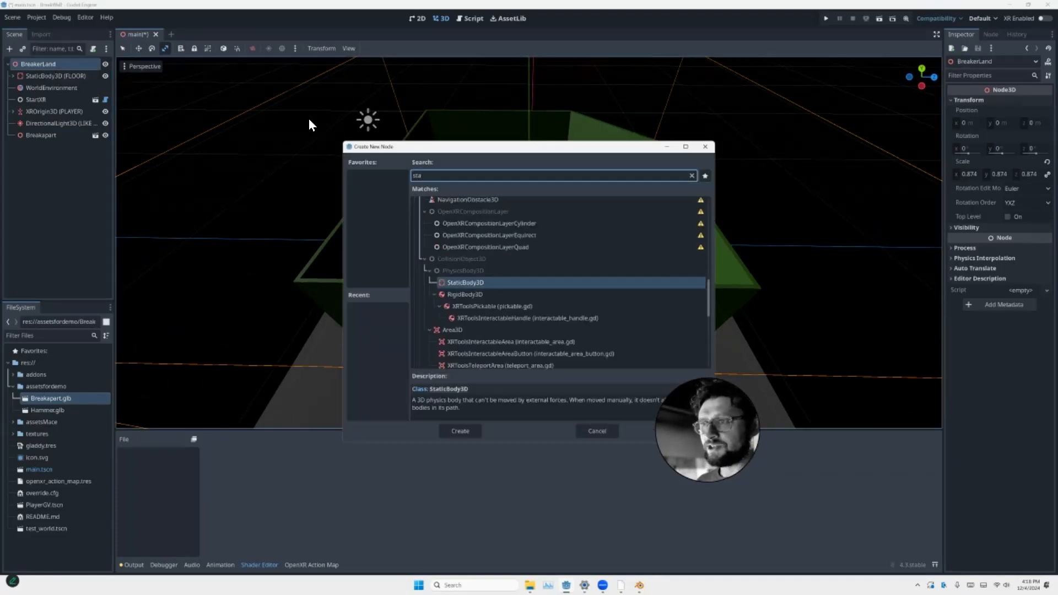
key("Return")
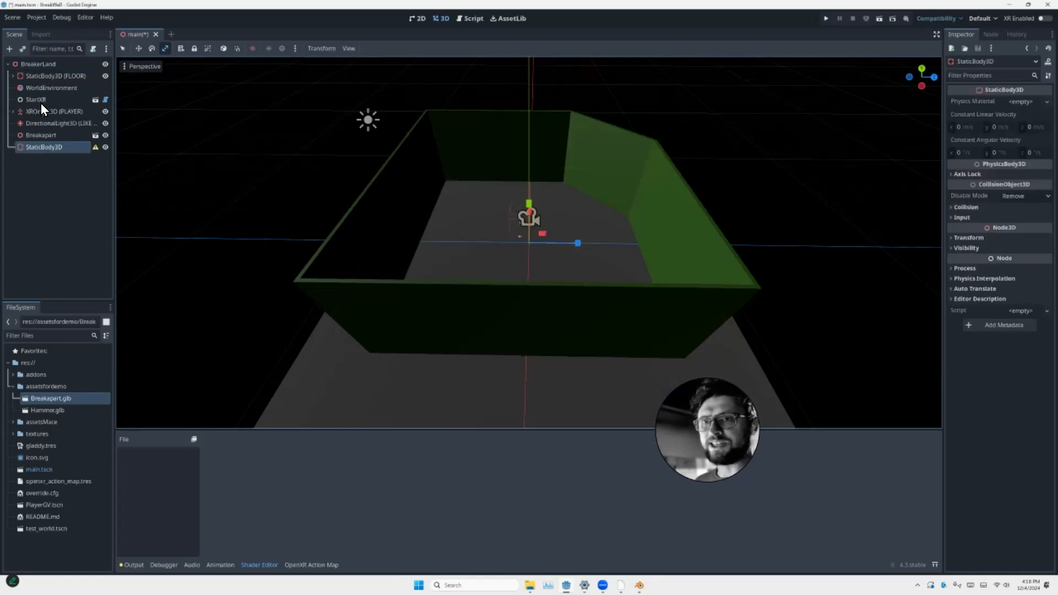
key("Up")
left_click_drag(26, 138, 33, 149)
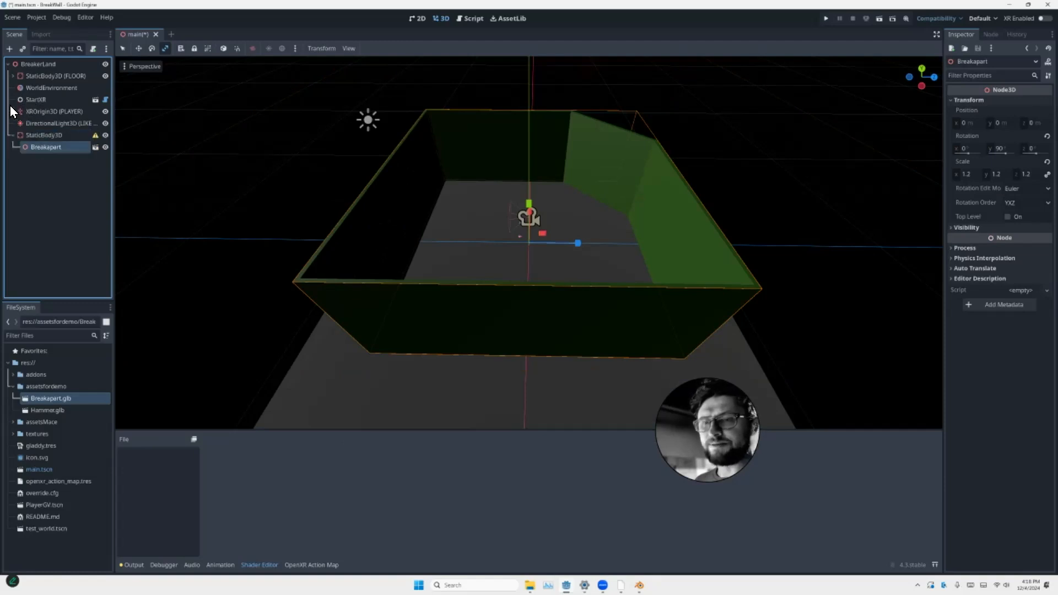
Rename the static body that holds Breakapart to "WALLS StaticBody3D"
key("Up")
key("F2")
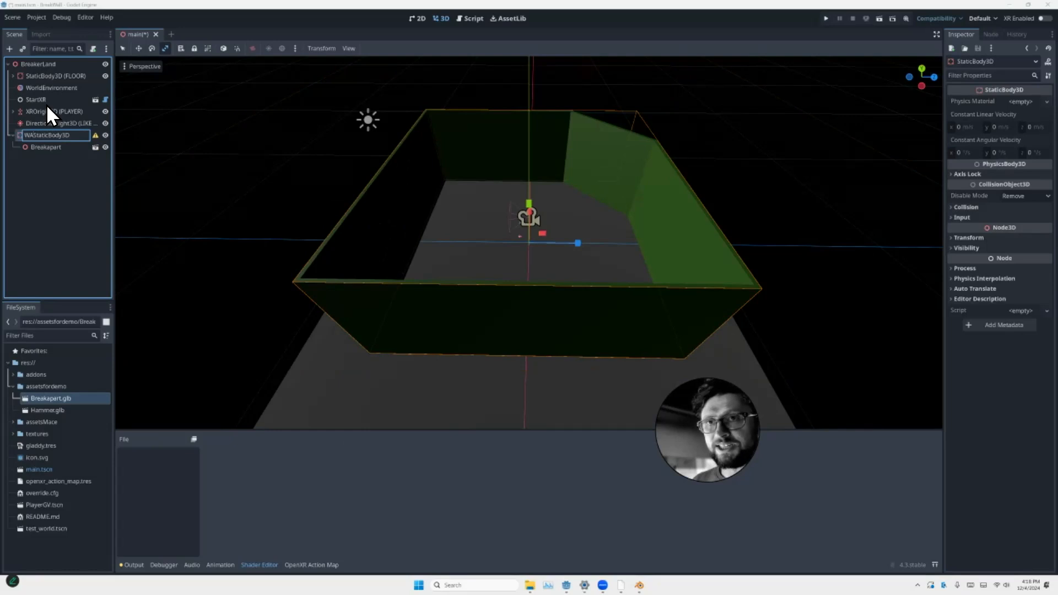
type("WALLS")
key("Return")
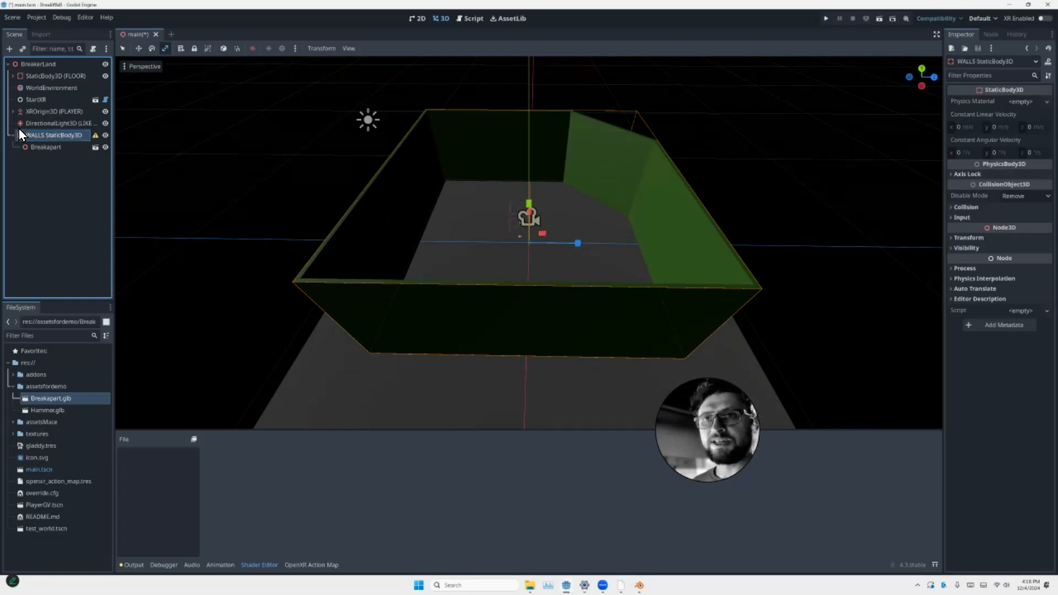
Add a CollisionShape3D node as a child of WALLS StaticBody3D
key("Down")
key("Up")
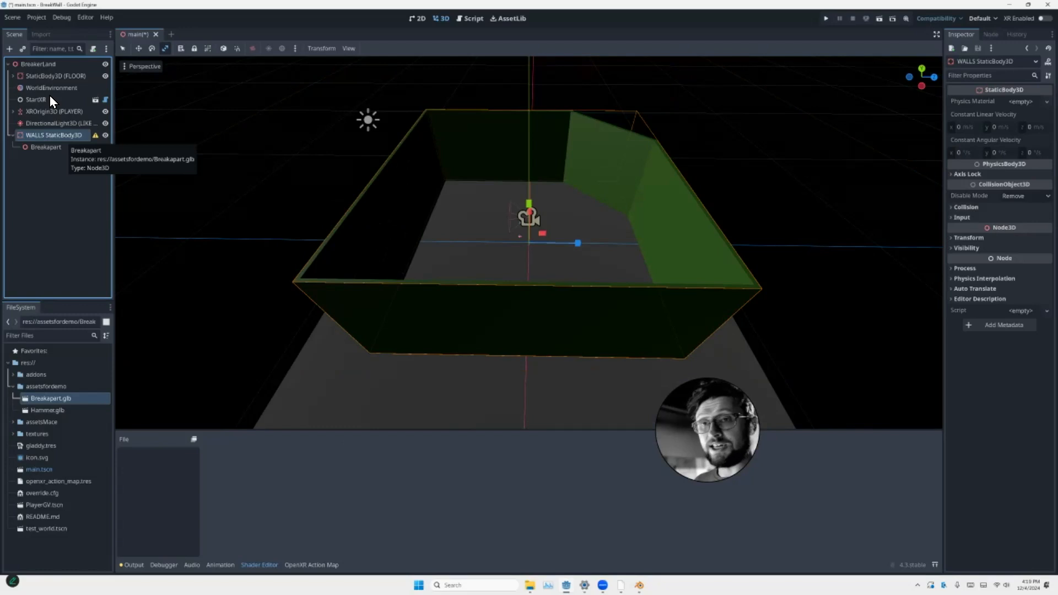
key("ctrl+a")
type("coll")
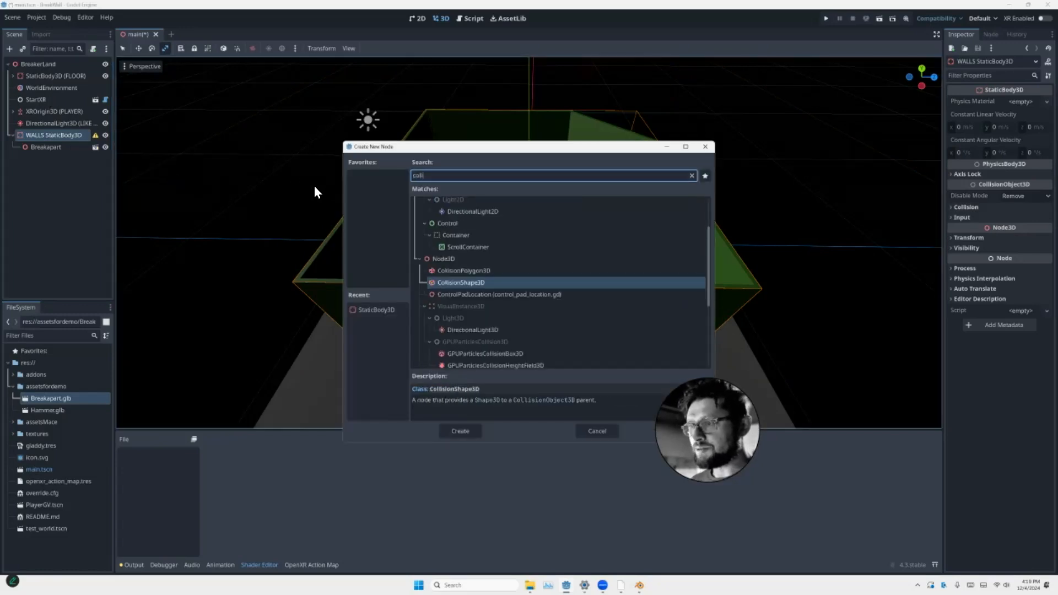
key("Return")
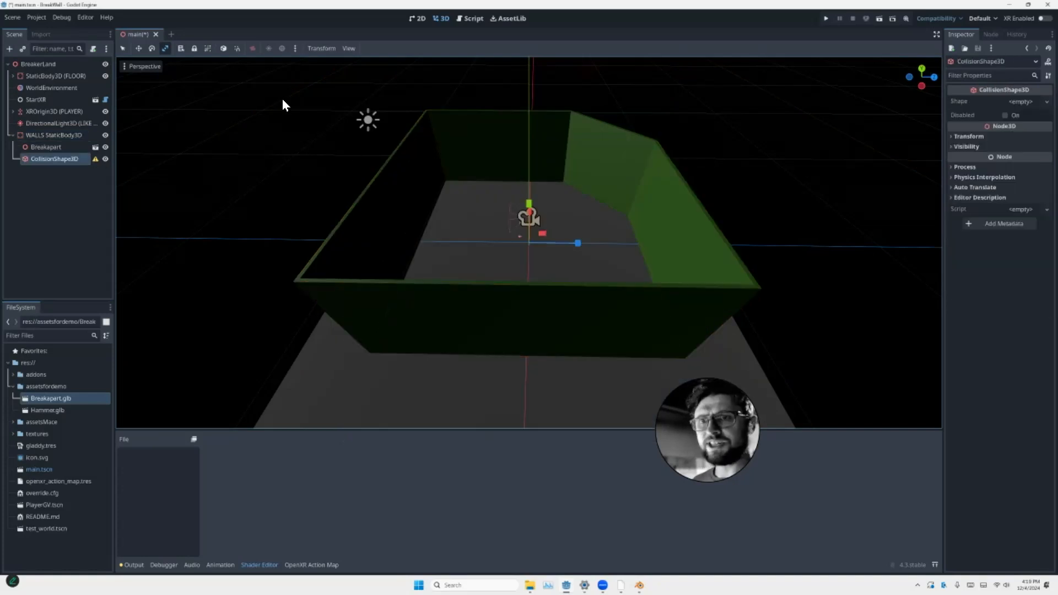
Add two CollisionShape3D nodes as children of WALLS StaticBody3D
mouse_move(335, 111)
middle_mouse_down()
mouse_move(301, 120)
mouse_move(300, 107)
mouse_move(337, 111)
mouse_move(329, 130)
middle_mouse_up()
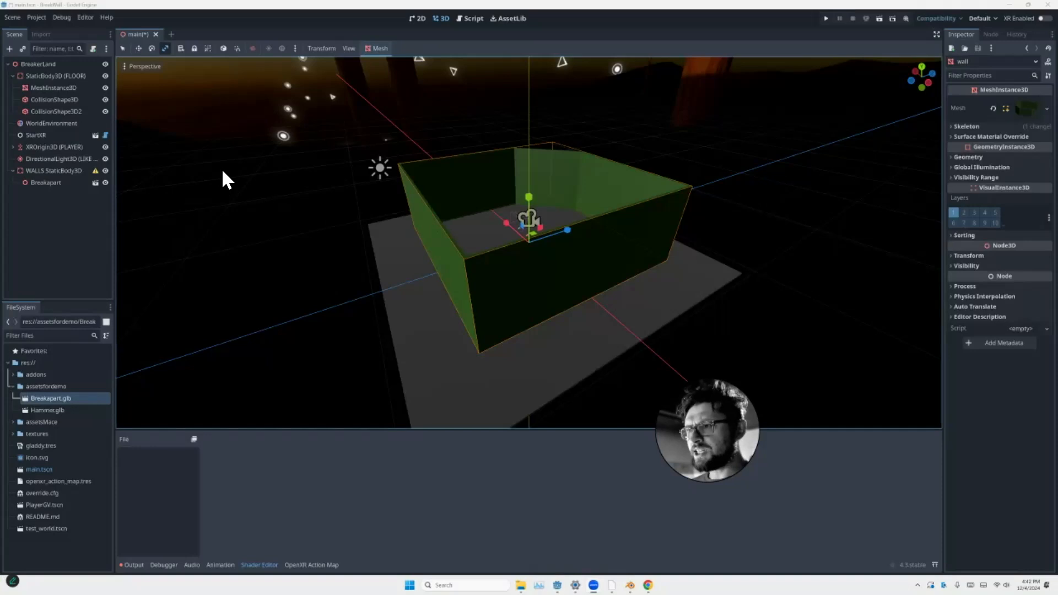
mouse_move(233, 163)
middle_mouse_down()
mouse_move(162, 174)
mouse_move(252, 161)
mouse_move(246, 168)
middle_mouse_up()
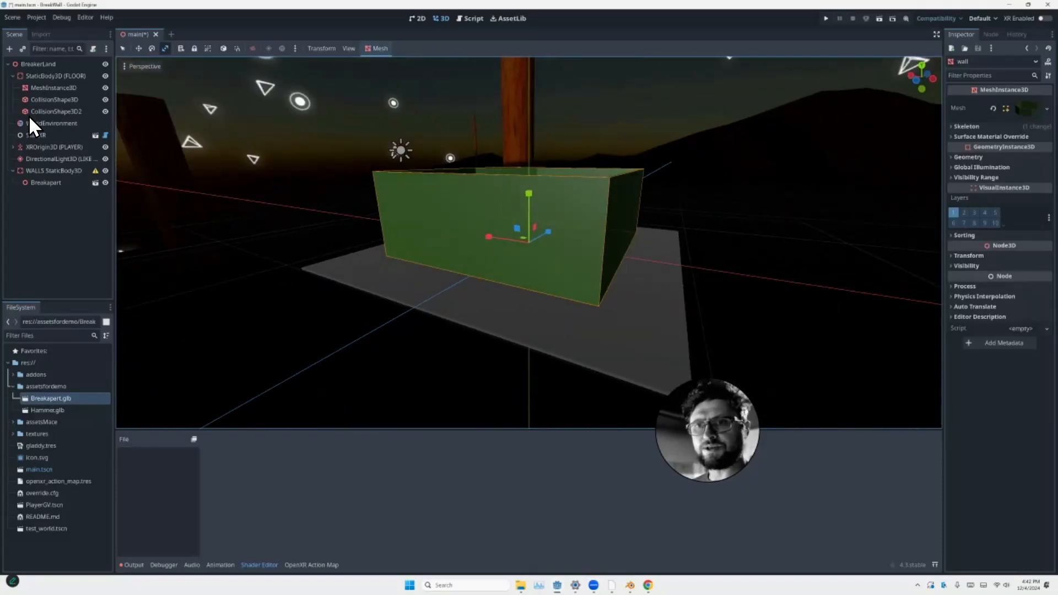
left_click(39, 170)
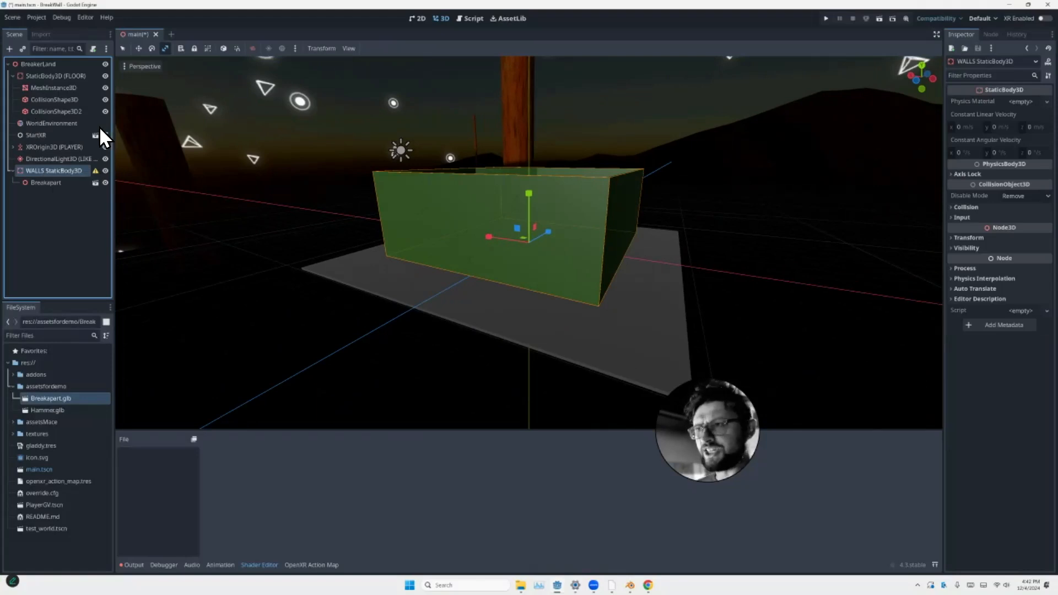
middle_click_drag(238, 159, 217, 185)
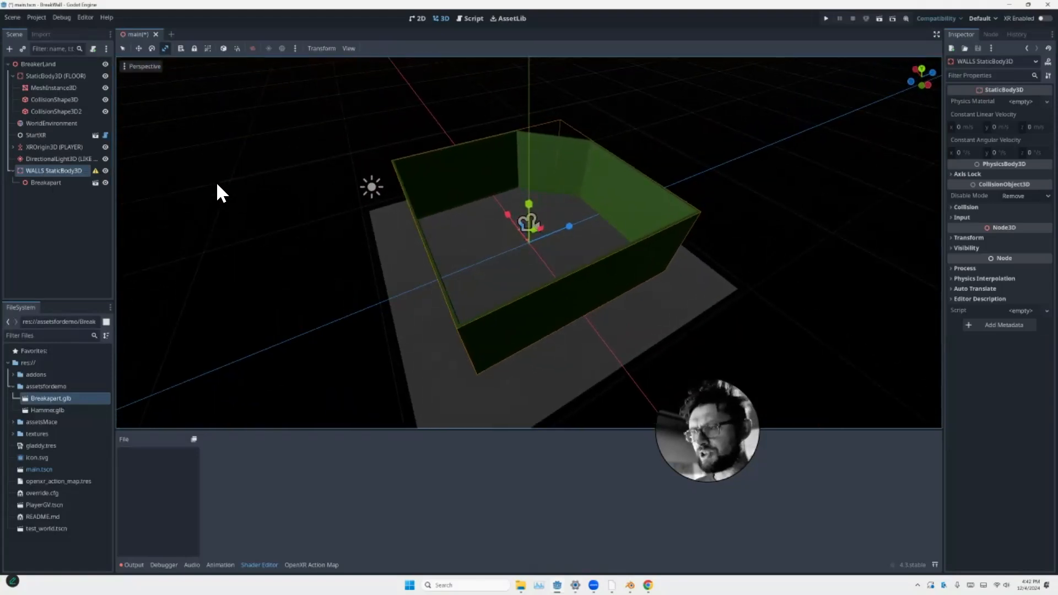
left_click(42, 170)
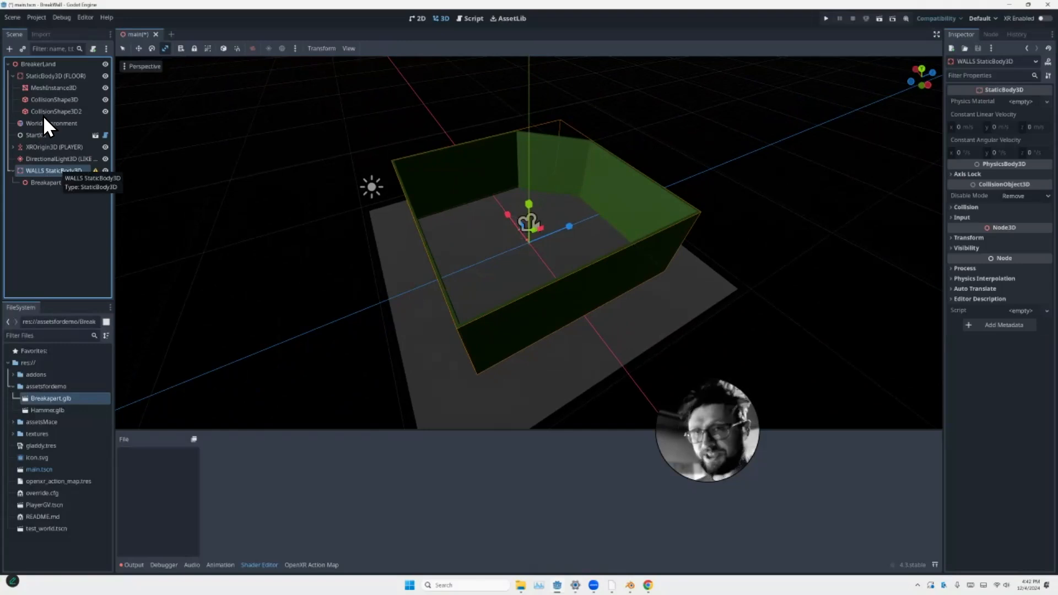
key("ctrl+a")
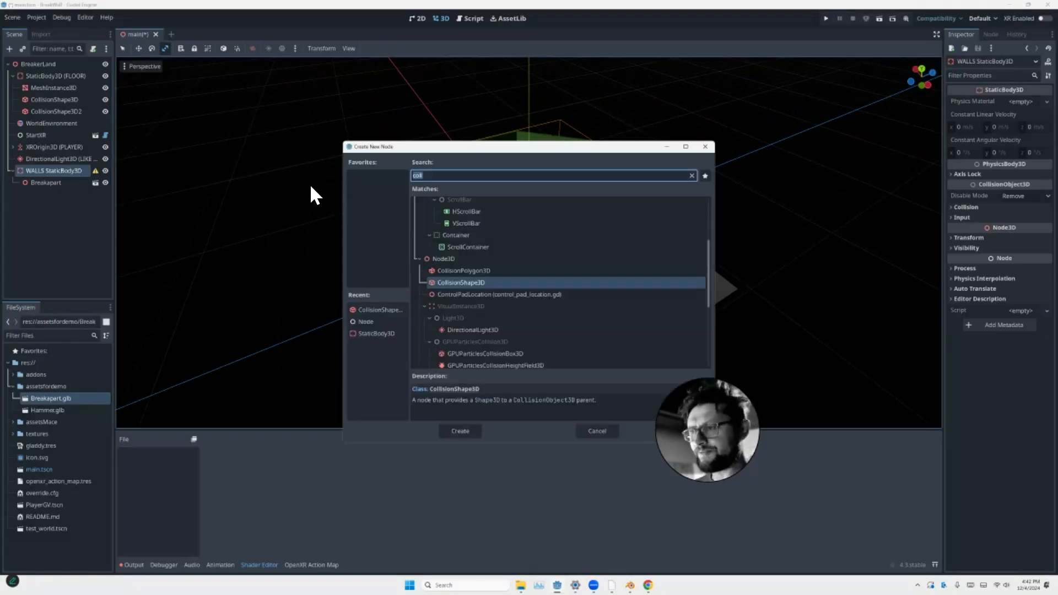
key("Tab")
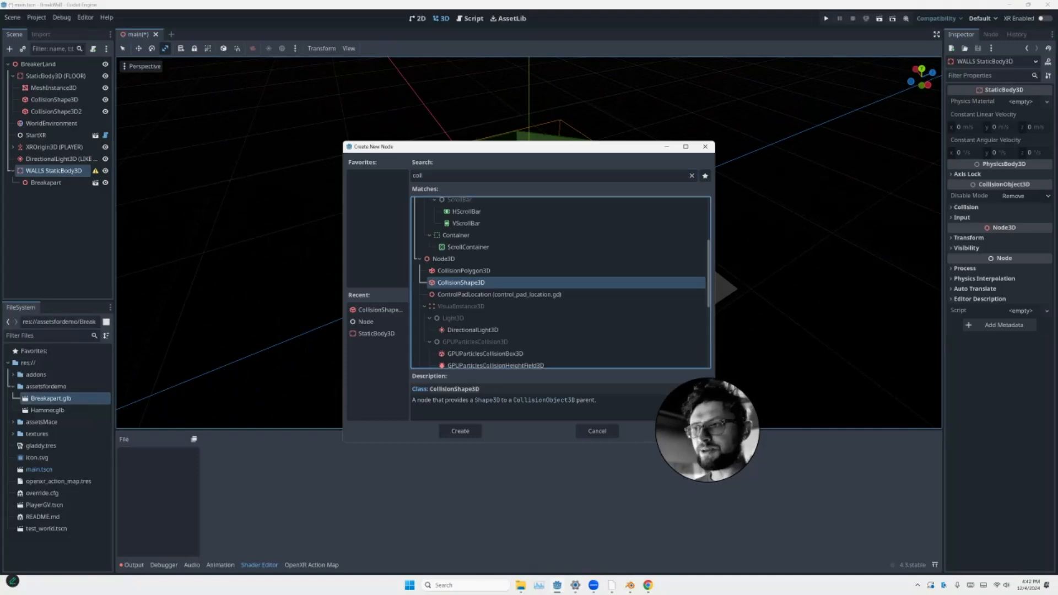
key("Return")
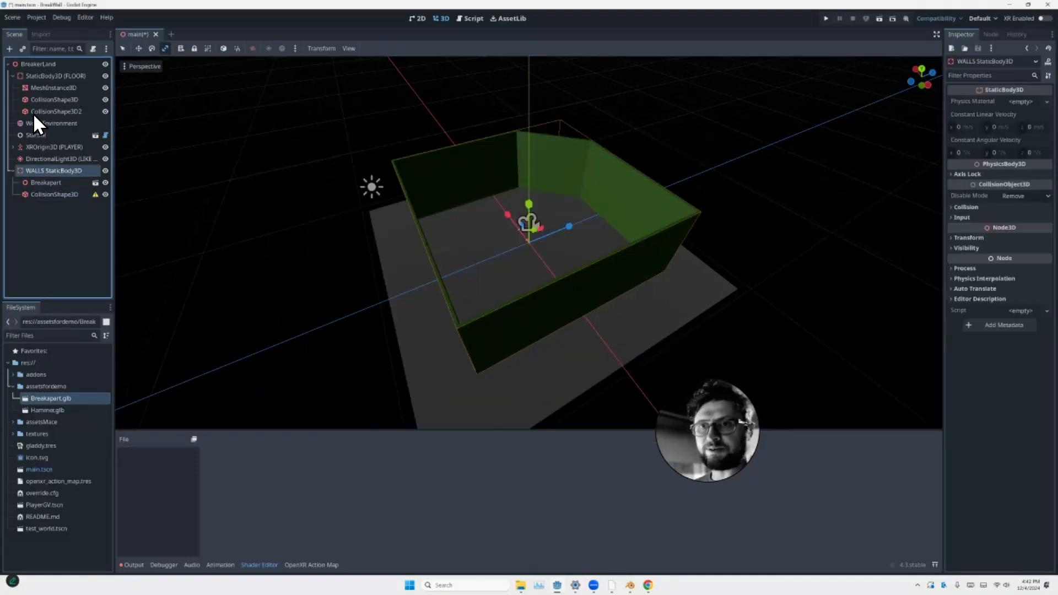
key("ctrl+a")
key("Tab")
key("Return")
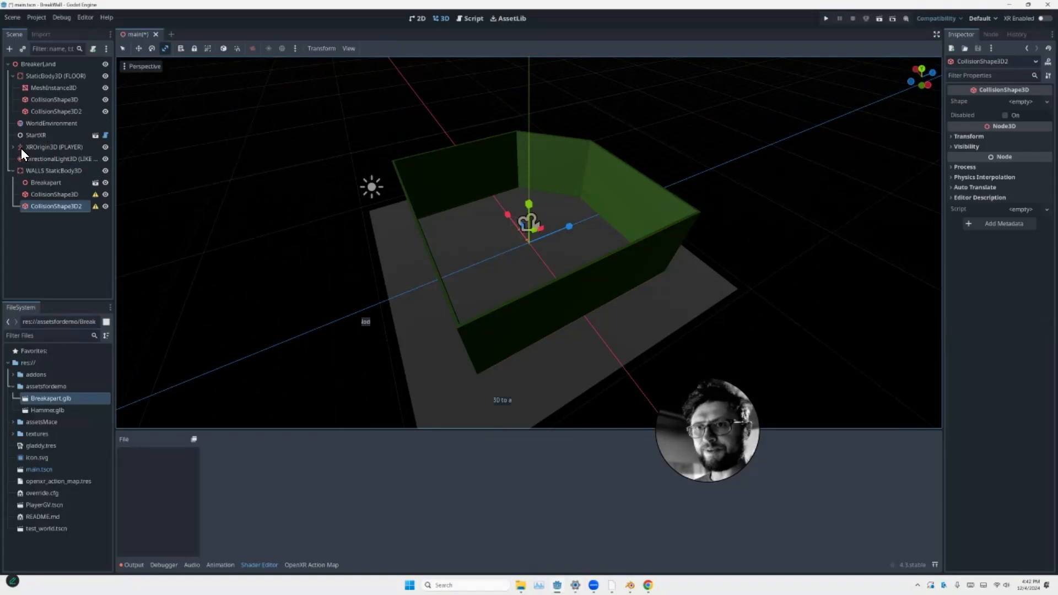
Rename the first collision shape under WALLS StaticBody3D to CollisionShape3DHOLE
key("Up")
key("F2")
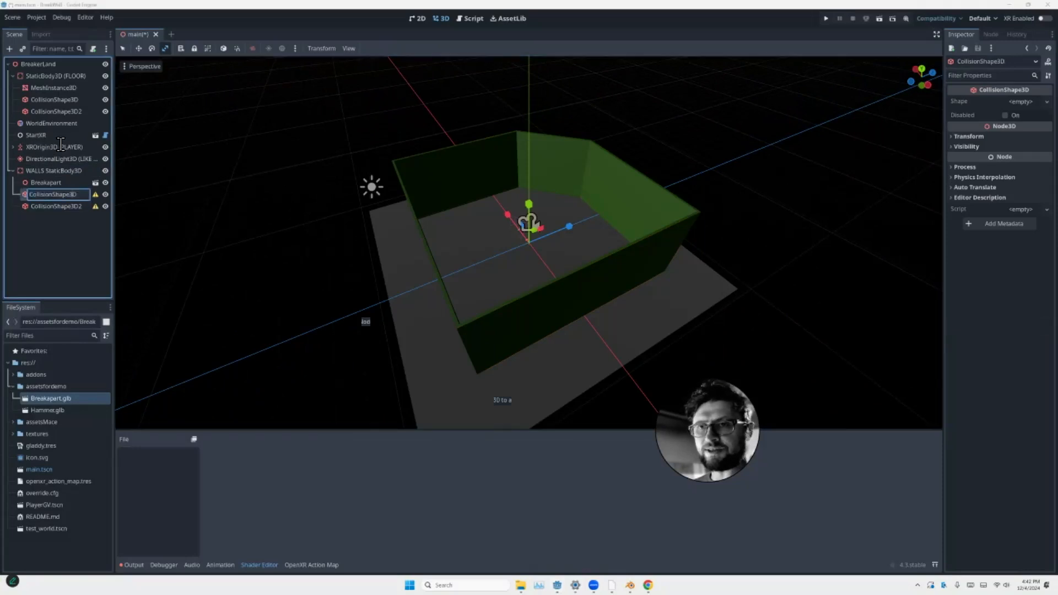
type("HOLE")
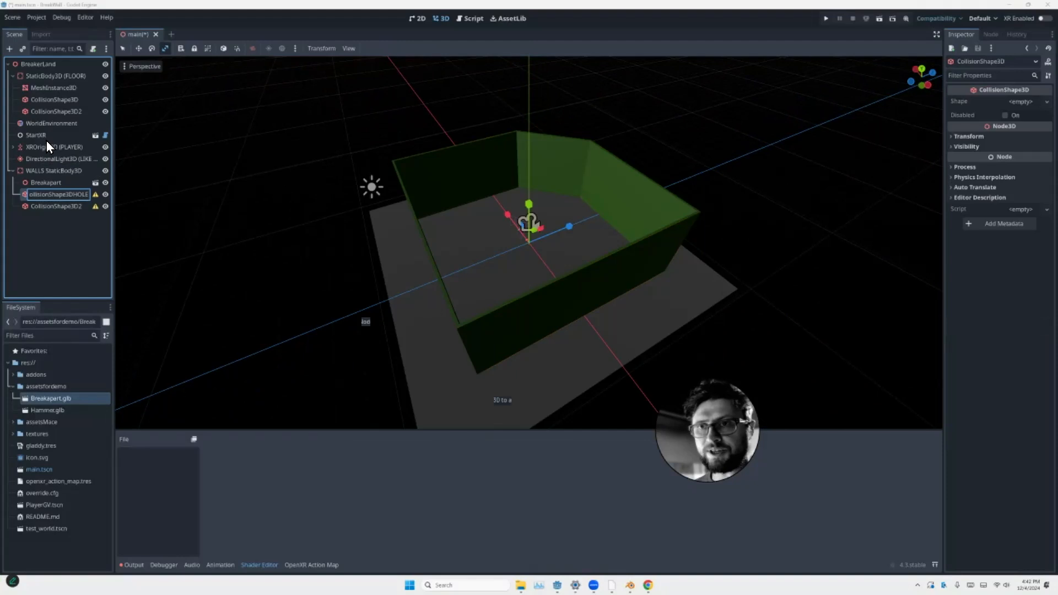
key("Return")
key("Down")
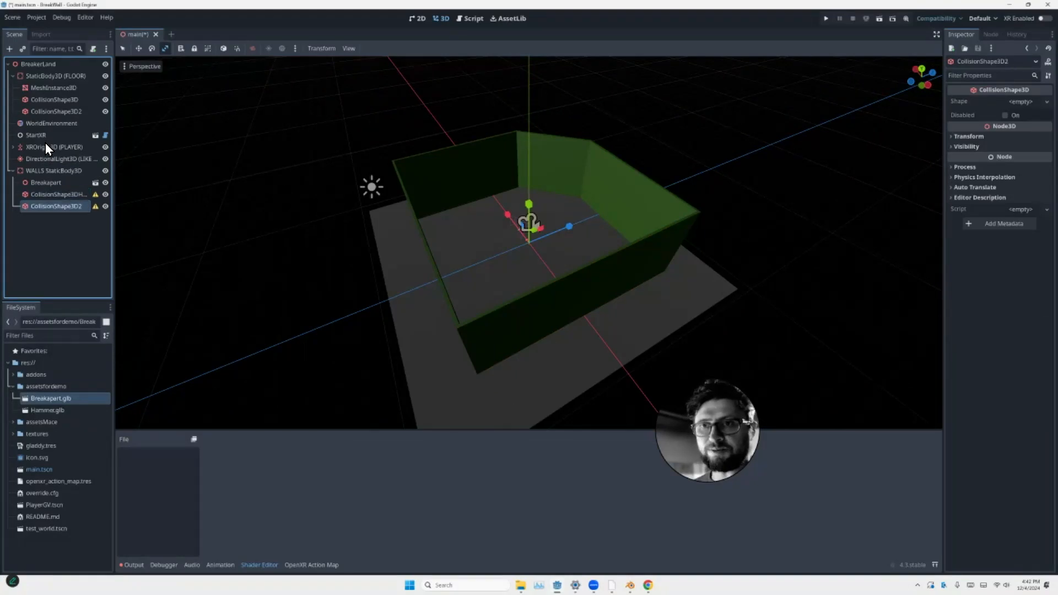
Add the prefix "hole" to the name of CollisionShape3DHOLE under WALLS StaticBody3D
key("Up")
key("F2")
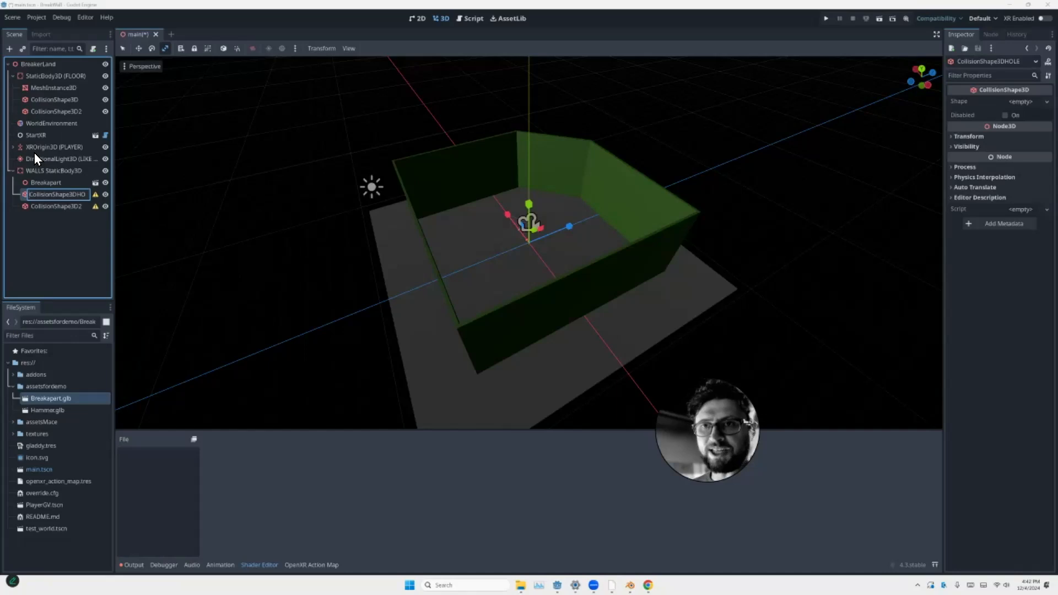
key("Home")
type("hole")
key("Return")
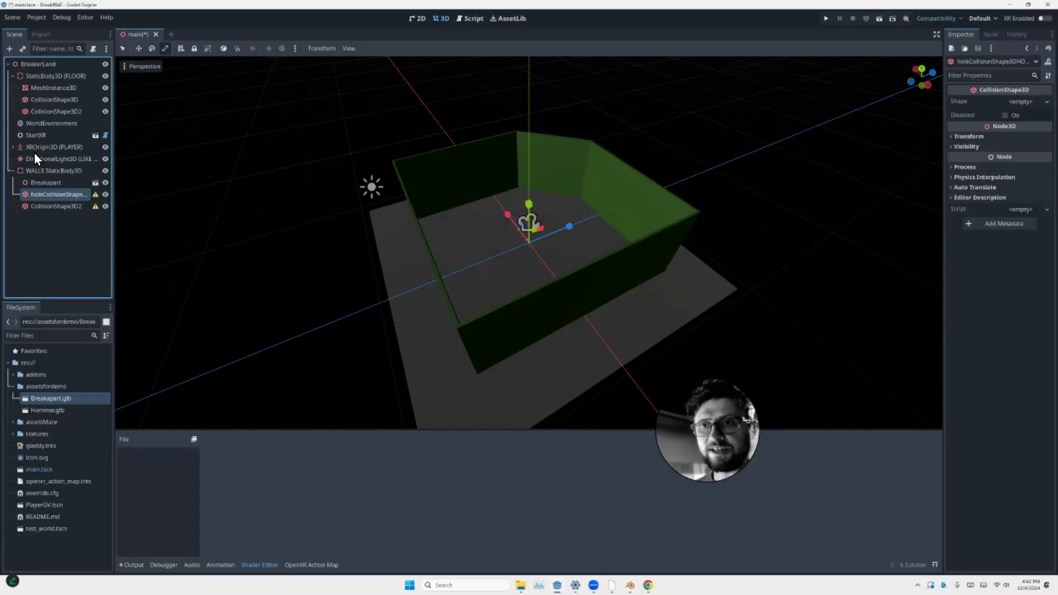
key("F2")
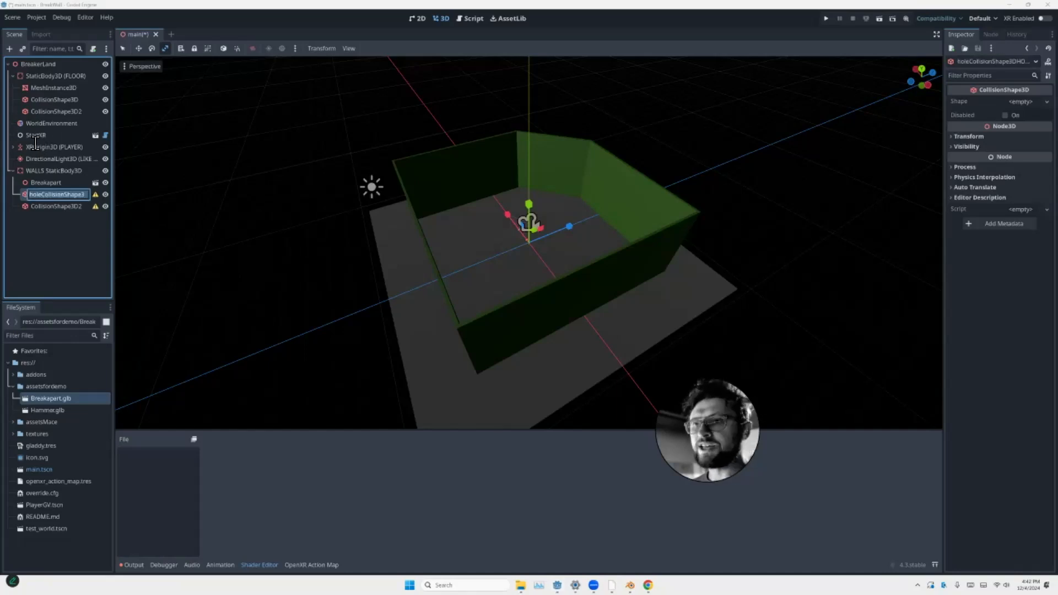
key("Escape")
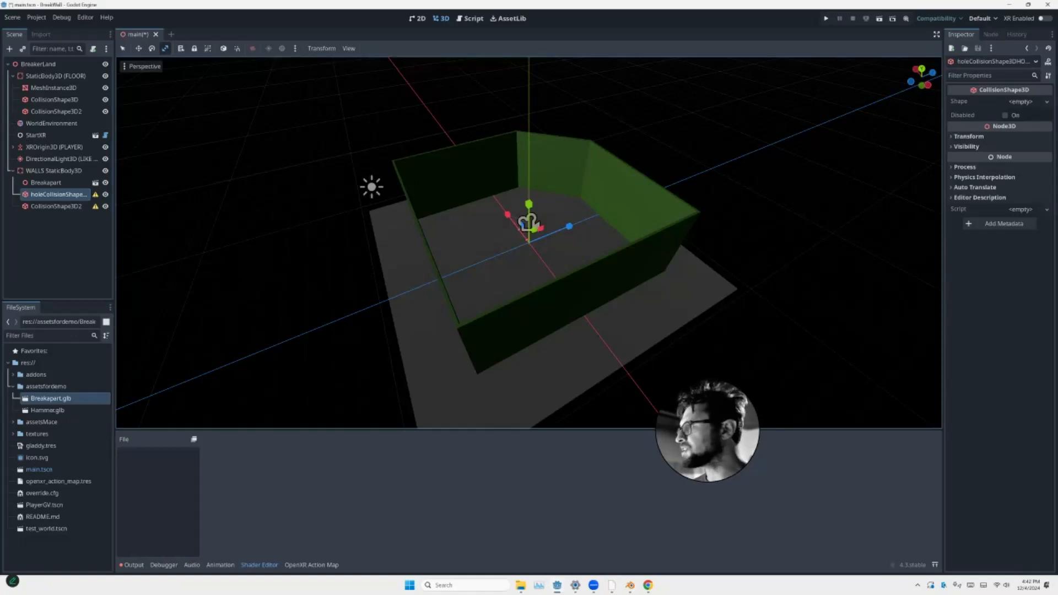
Give the hole collision shape a new BoxShape3D and move it about -4.9 m along Z to the wall
left_click(1021, 102)
left_click(986, 139)
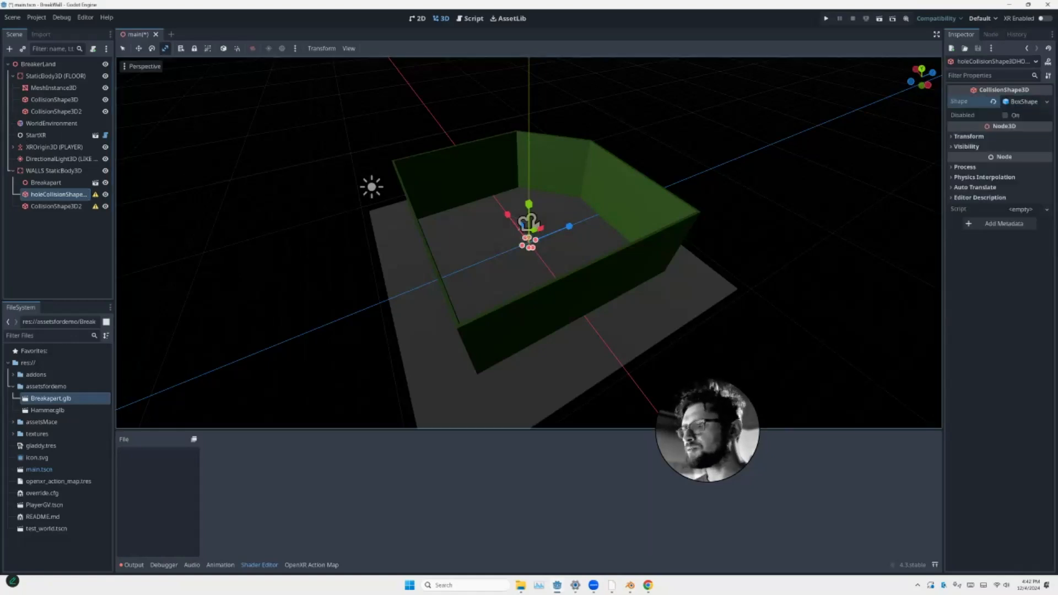
key("g")
key("z")
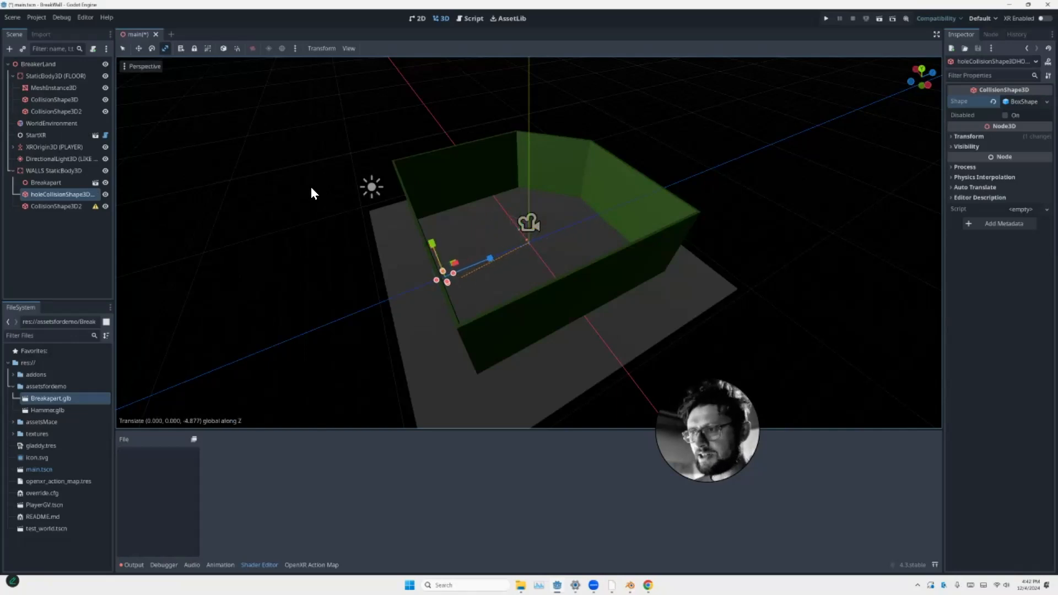
left_click(310, 191)
Raise the hole's box shape about 1.3 m along Y and extend one side of it along X
middle_click_drag(310, 191, 253, 66)
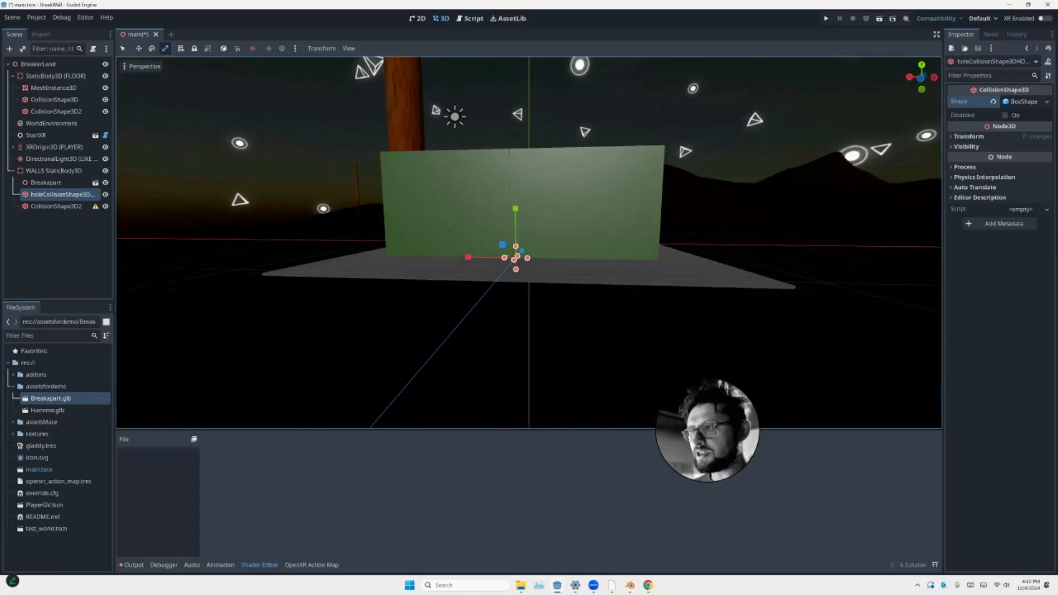
key("g")
key("y")
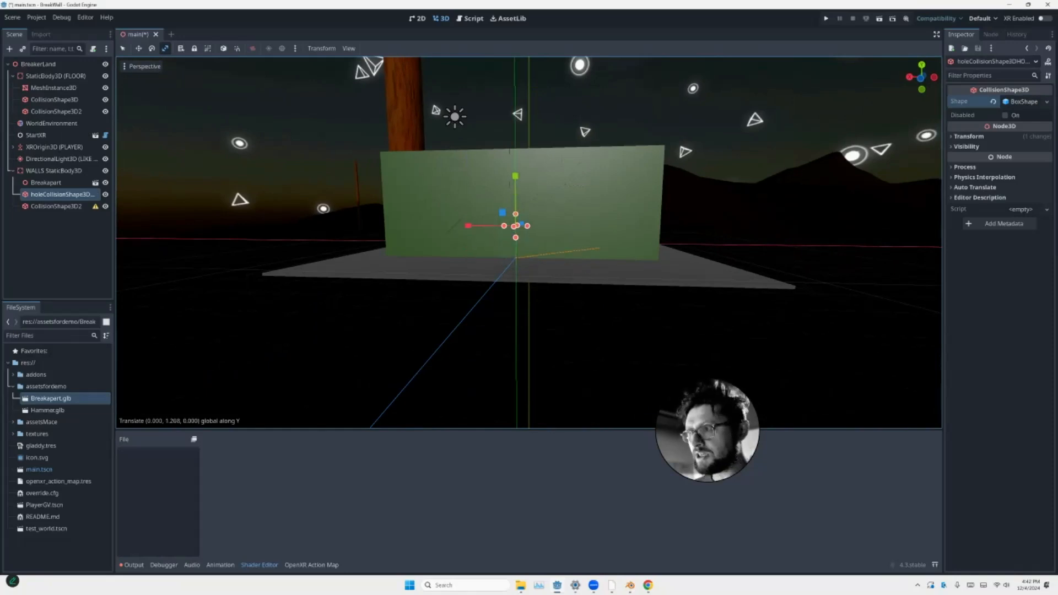
left_click(598, 229)
middle_click_drag(597, 229, 607, 272)
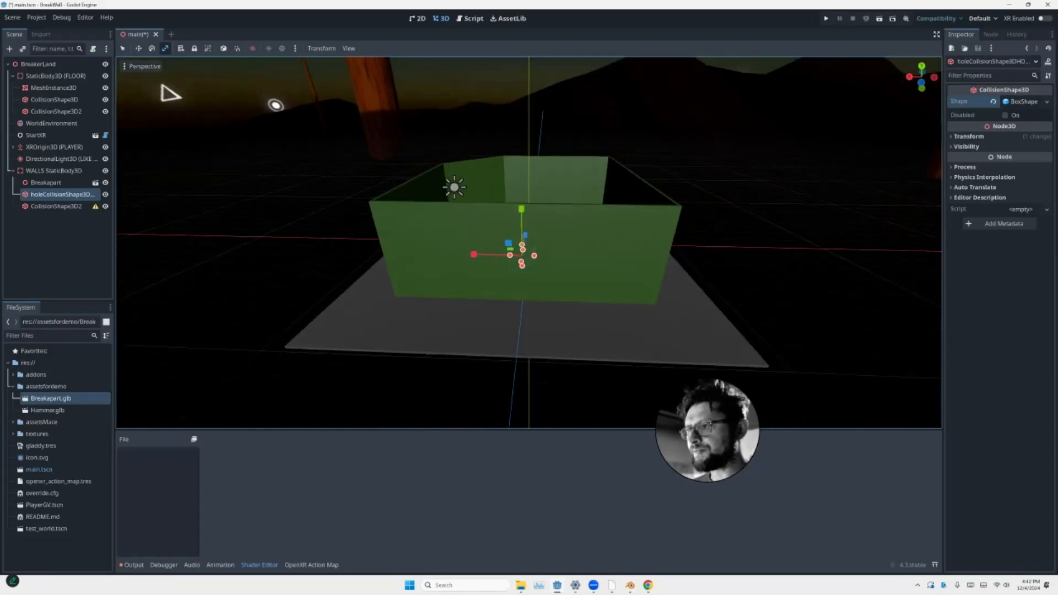
left_click_drag(534, 255, 608, 257)
key("s")
key("x")
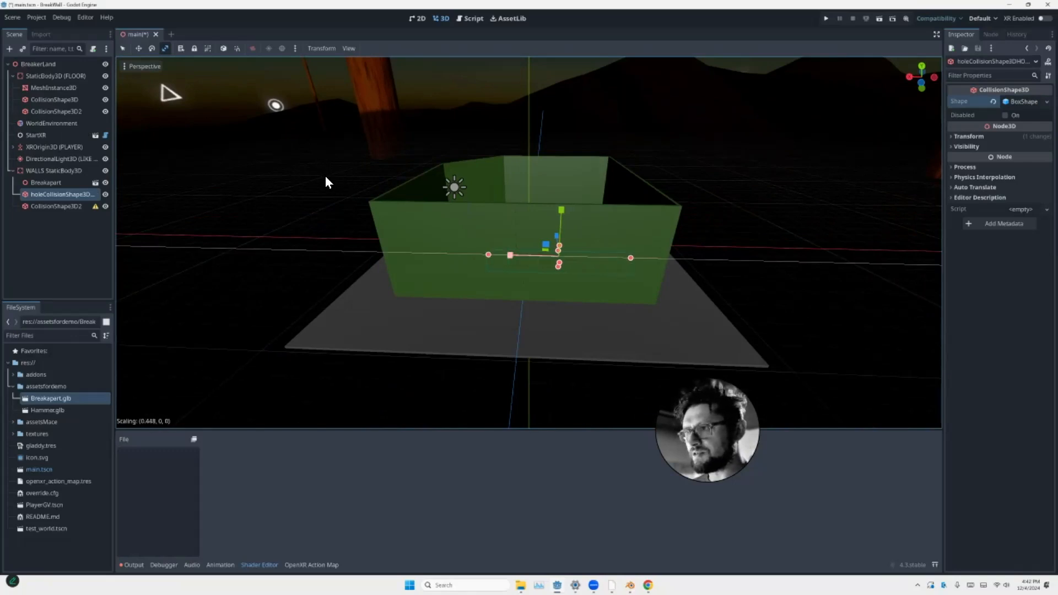
key("Escape")
Resize the hole's box shape to about 6.8 m along X, centred on the wall
middle_click_drag(326, 178, 350, 182)
left_click(123, 48)
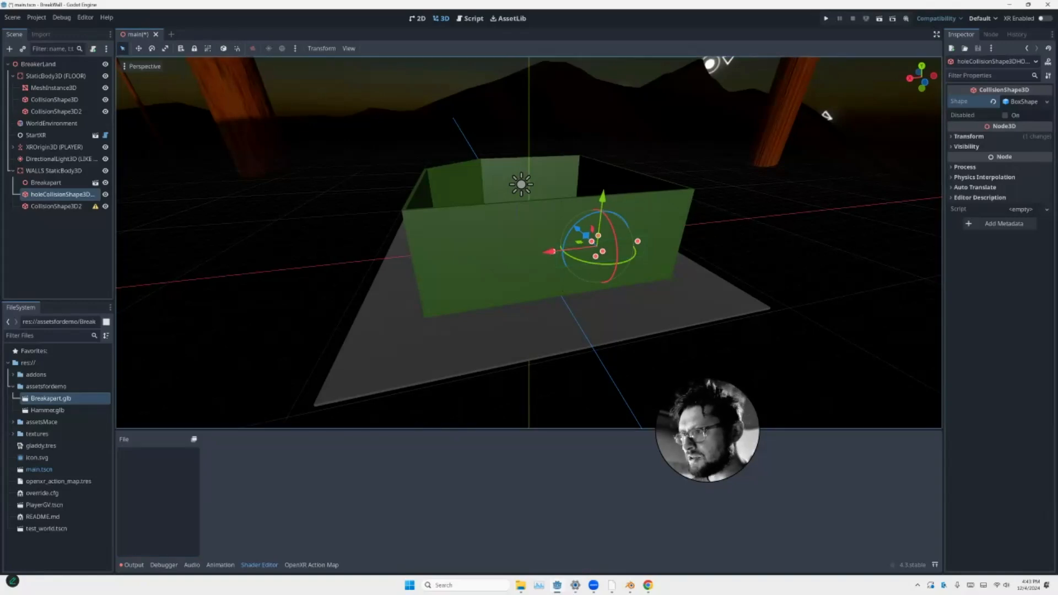
scroll(345, 191, "up", 8)
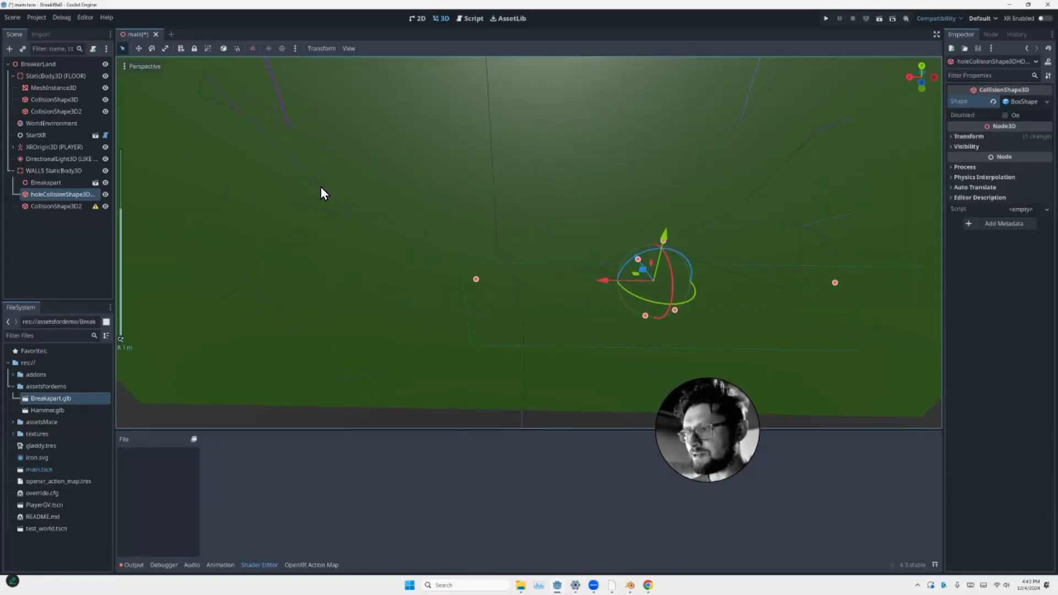
scroll(321, 191, "down", 8)
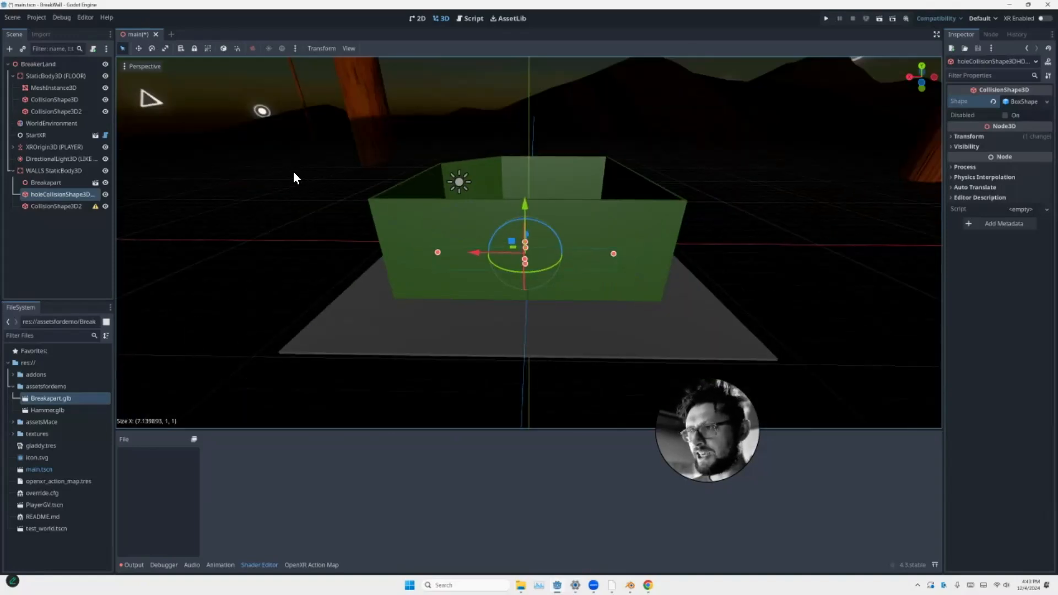
Resize the hole's box shape to about 4.3 m along Y by extending its upper and lower faces
mouse_move(345, 166)
middle_mouse_down()
mouse_move(364, 166)
mouse_move(345, 170)
middle_mouse_up()
left_click_drag(329, 160, 330, 133)
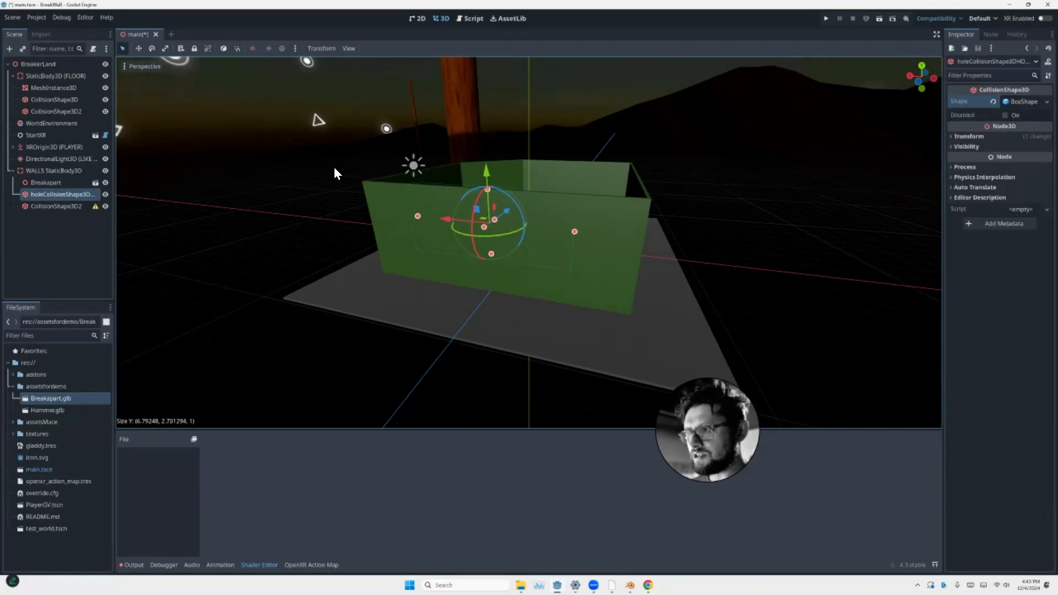
left_click_drag(330, 171, 338, 197)
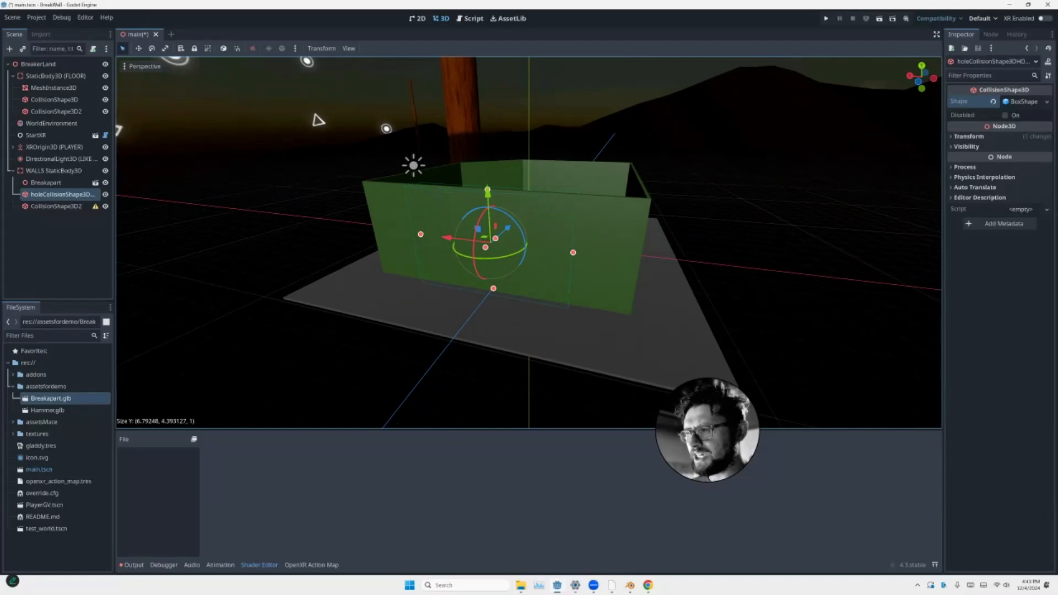
left_click_drag(493, 288, 493, 287)
Thin the hole's box shape along Z to fit the thickness of the wall
middle_click_drag(319, 120, 345, 197)
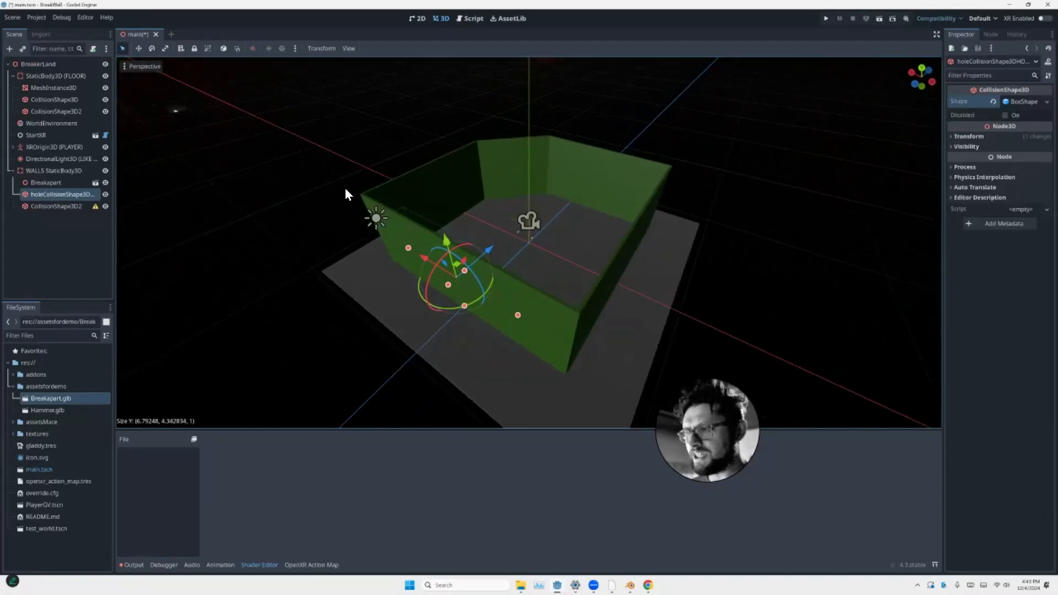
left_click_drag(448, 285, 454, 278)
middle_click_drag(455, 278, 470, 240)
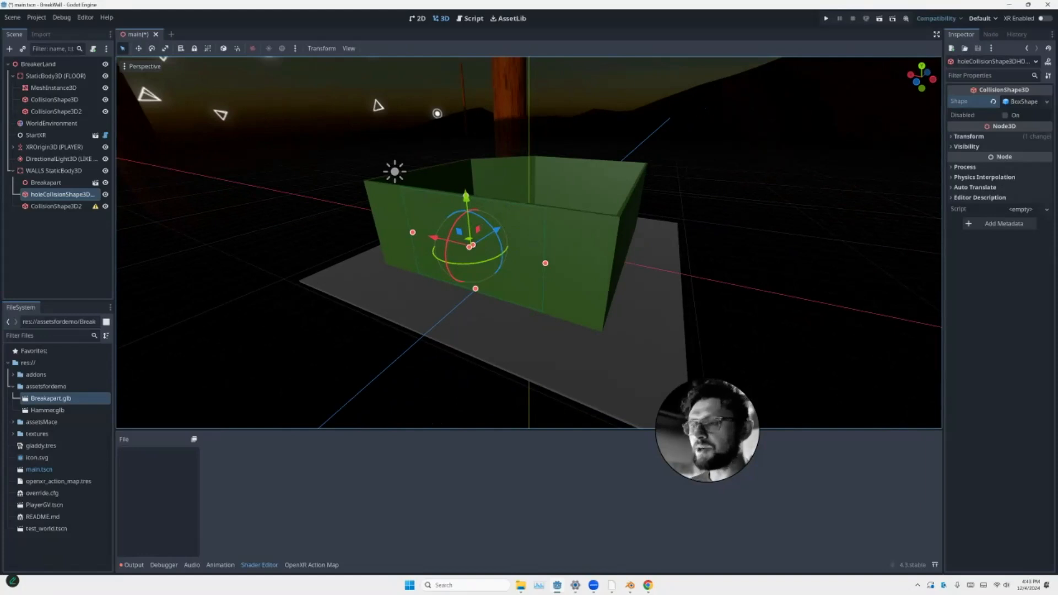
Assign a new ConvexPolygonShape3D to CollisionShape3D2 under WALLS StaticBody3D
key("Down")
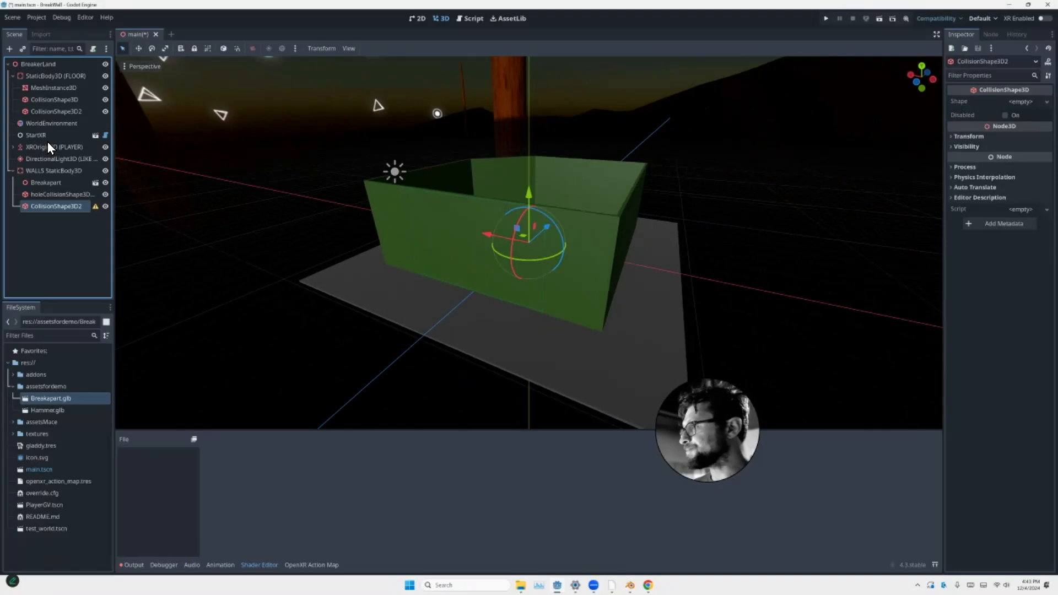
left_click(1020, 101)
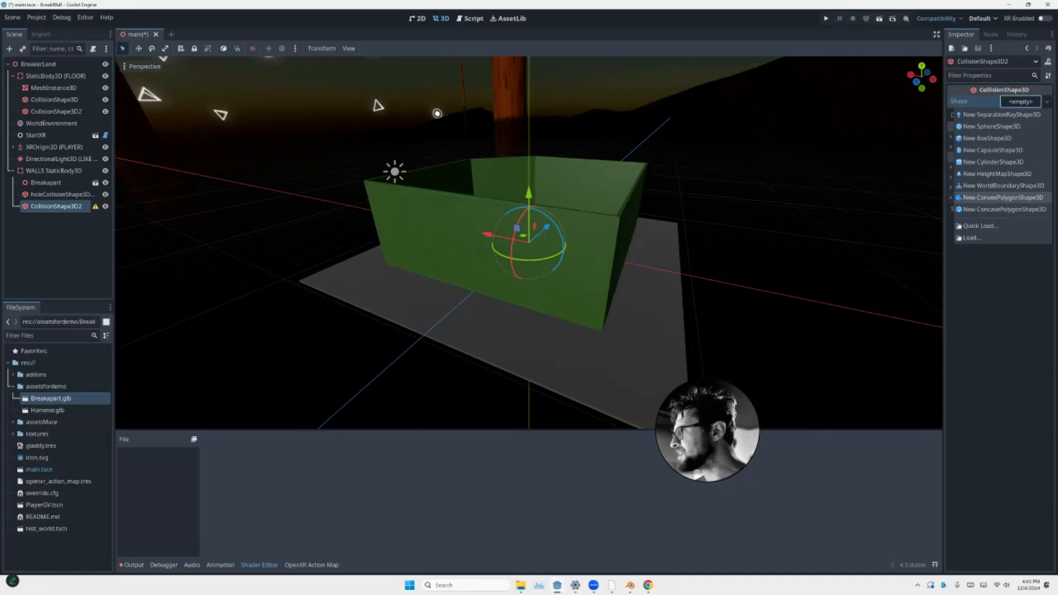
left_click(1002, 198)
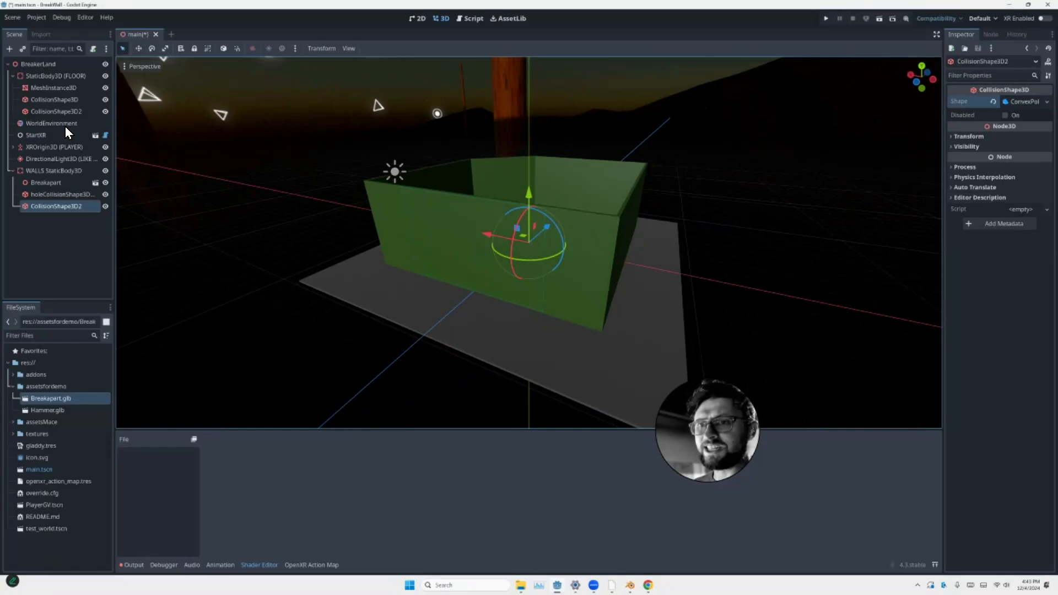
Make the Breakapart instance local so that its child nodes can be edited
left_click(46, 183)
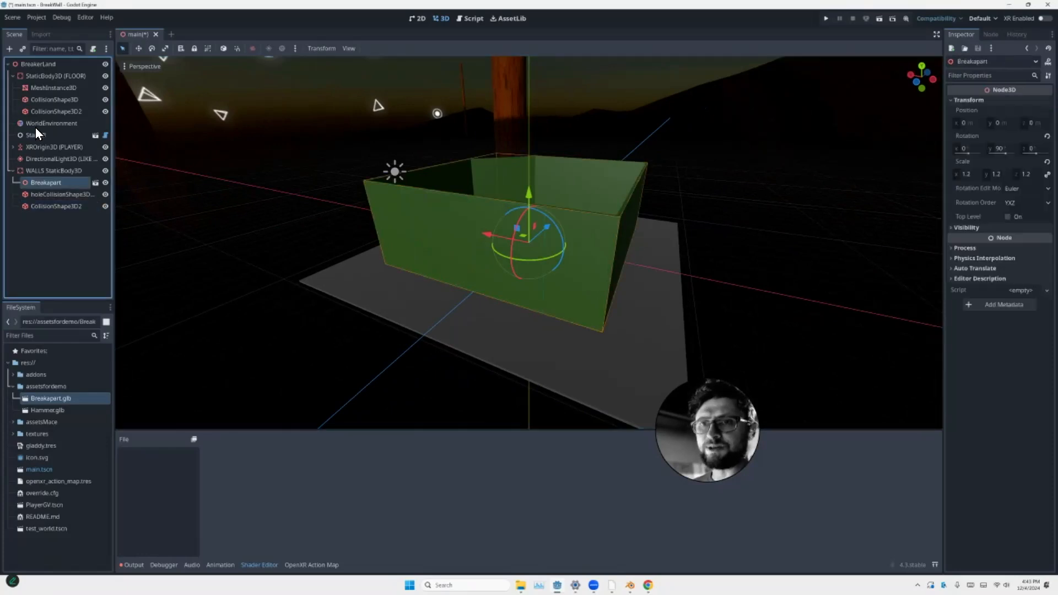
right_click(67, 182)
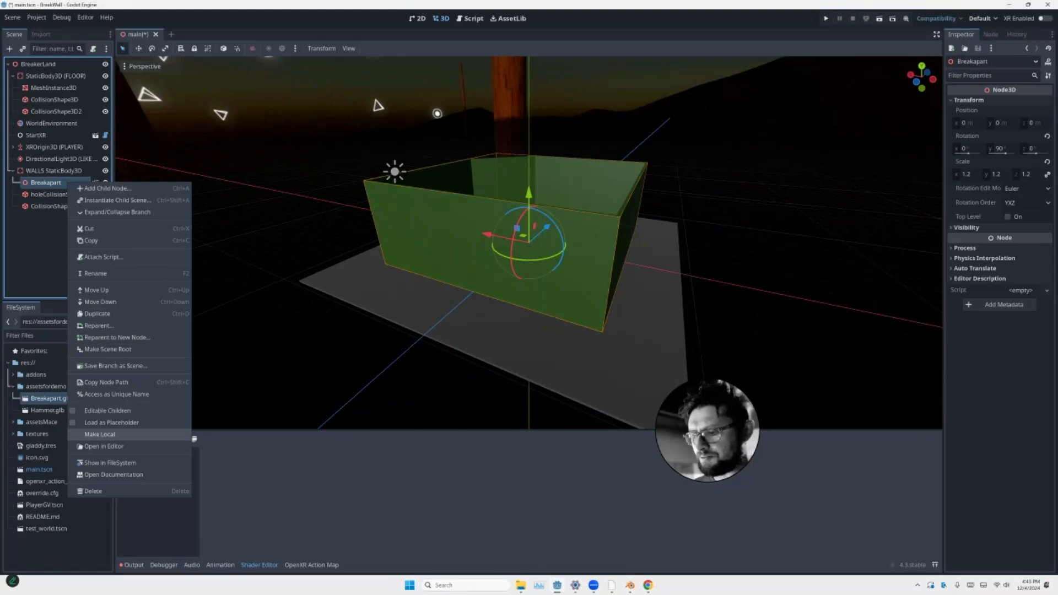
left_click(99, 434)
Move the wall mesh and AnimationPlayer out of Breakapart to directly under WALLS StaticBody3D
scroll(25, 147, "down", 8)
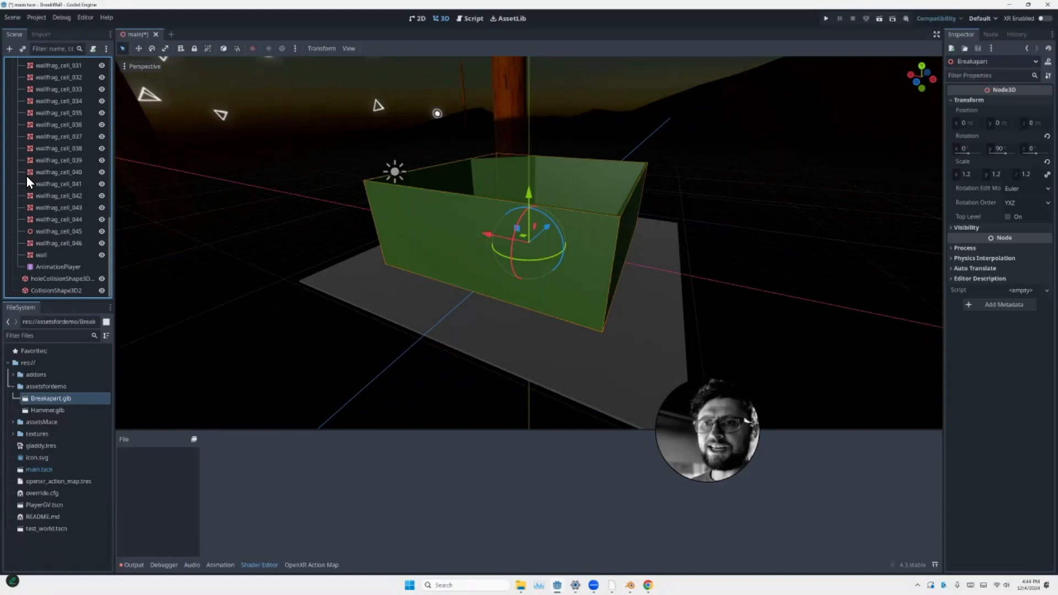
left_click(41, 255)
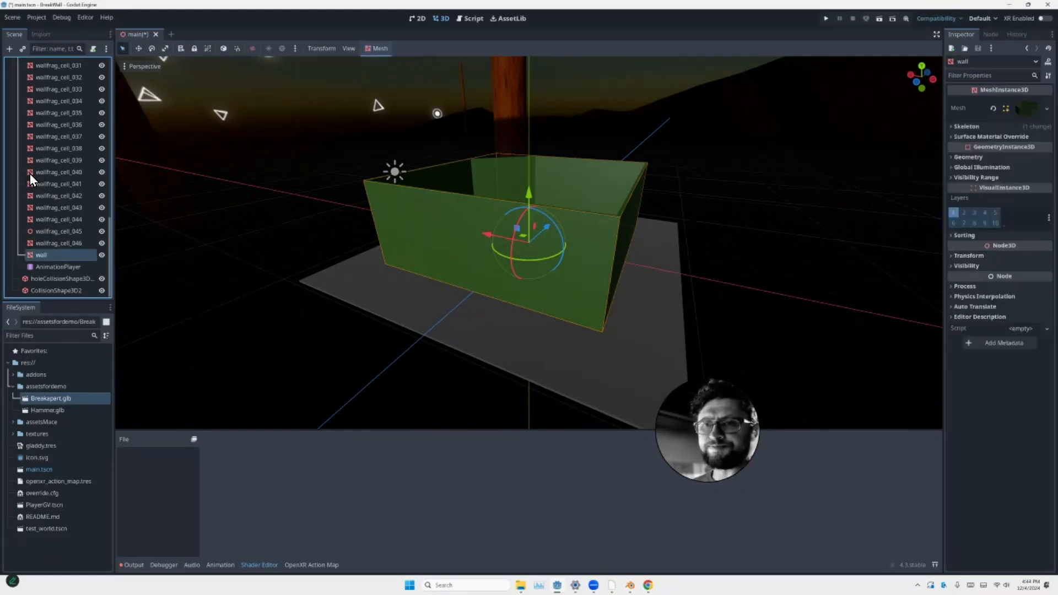
key("shift+Down")
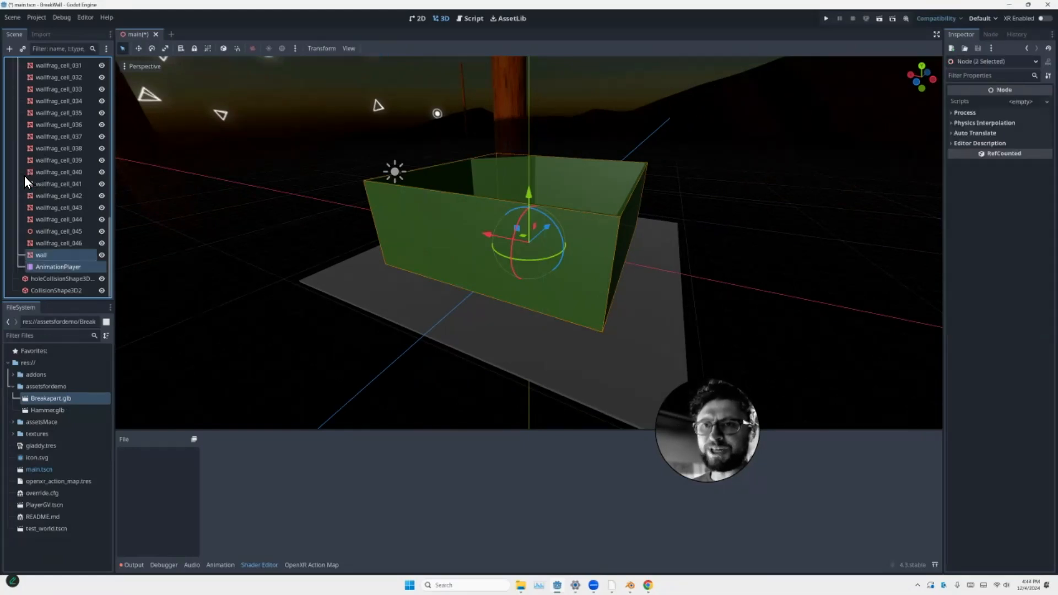
left_click_drag(55, 265, 26, 108)
scroll(26, 132, "up", 10)
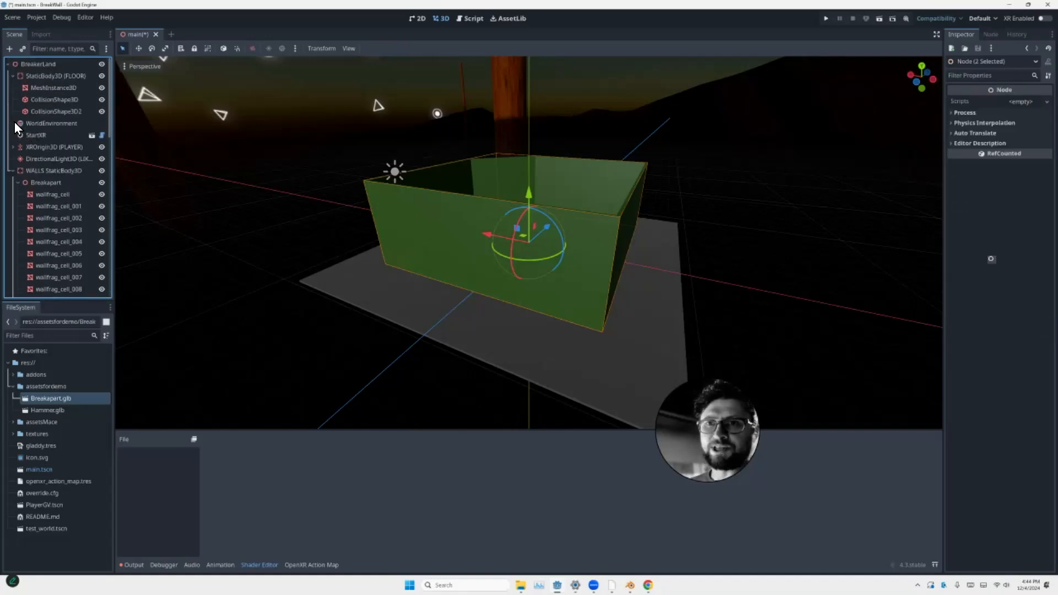
Collapse Breakapart and create a Trimesh collision shape for the wall mesh, placed as a sibling
left_click(44, 219)
left_click(20, 219)
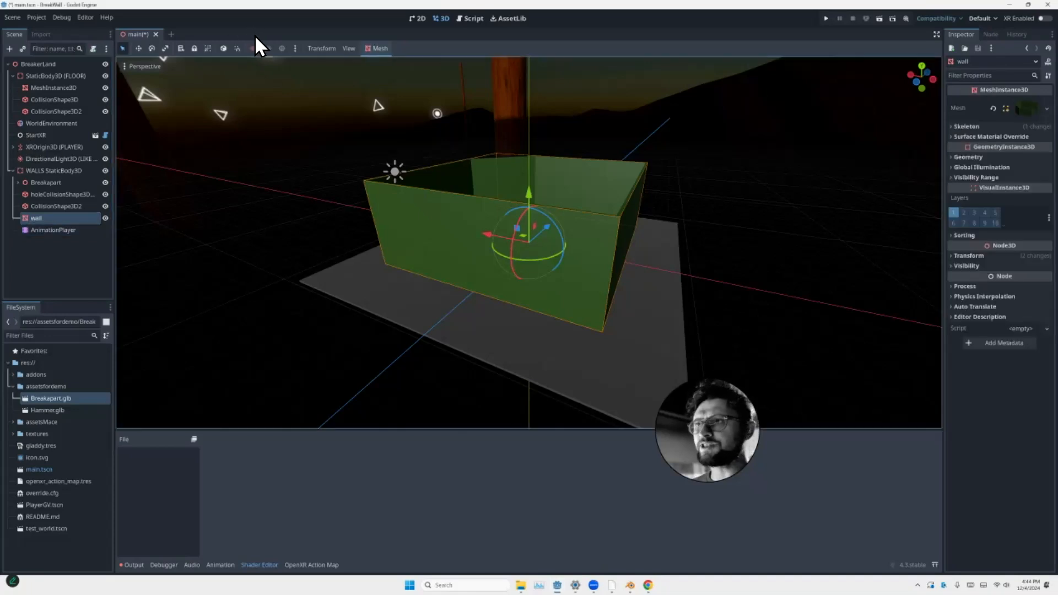
left_click(378, 49)
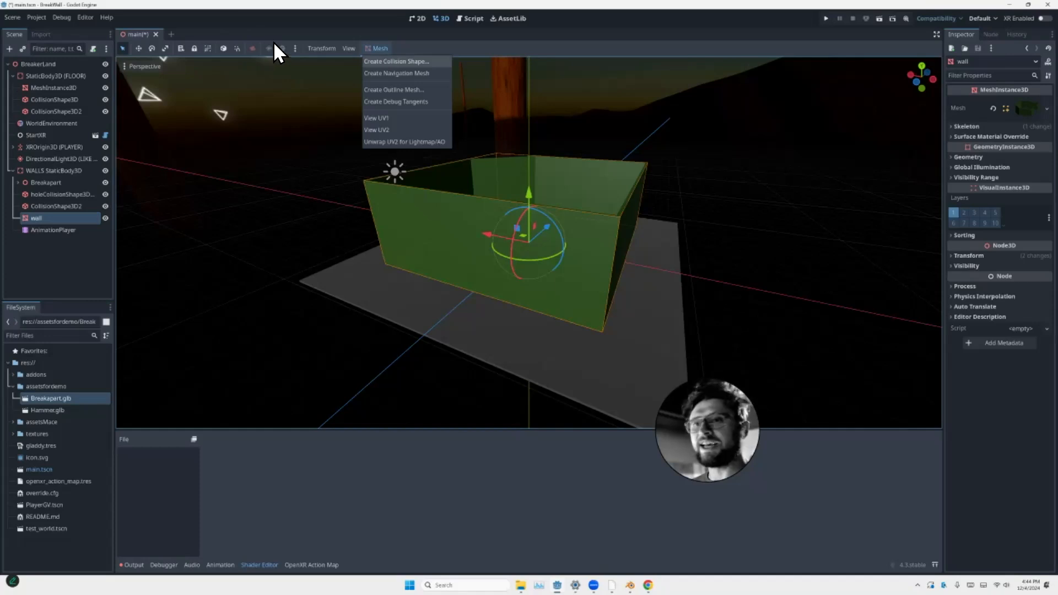
left_click(396, 62)
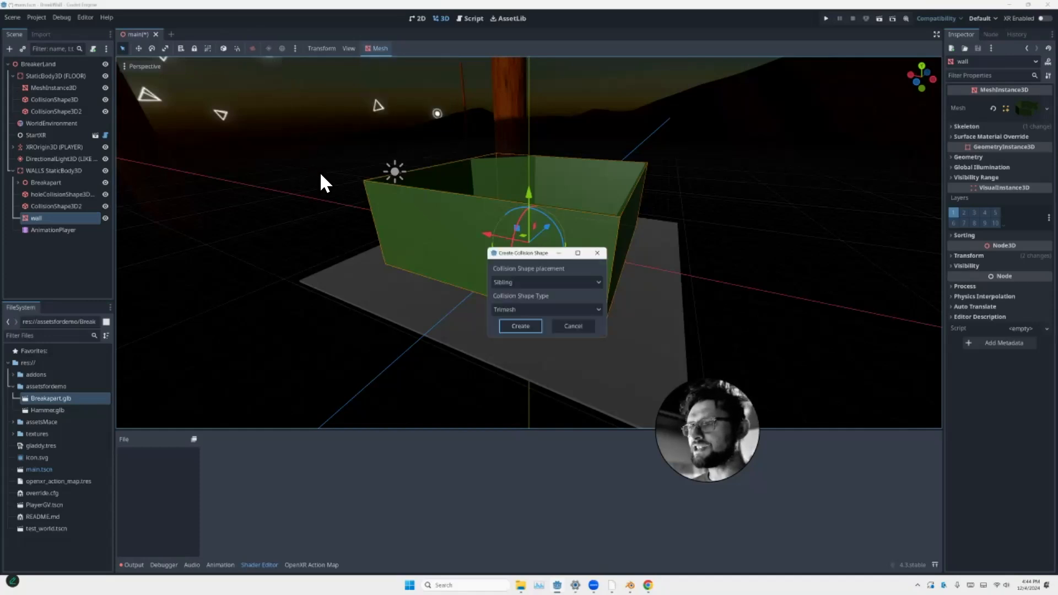
left_click(520, 325)
Delete the redundant CollisionShape3D2 from WALLS StaticBody3D
mouse_move(529, 232)
middle_mouse_down()
mouse_move(518, 242)
mouse_move(528, 220)
mouse_move(537, 226)
middle_mouse_up()
scroll(529, 220, "up", 3)
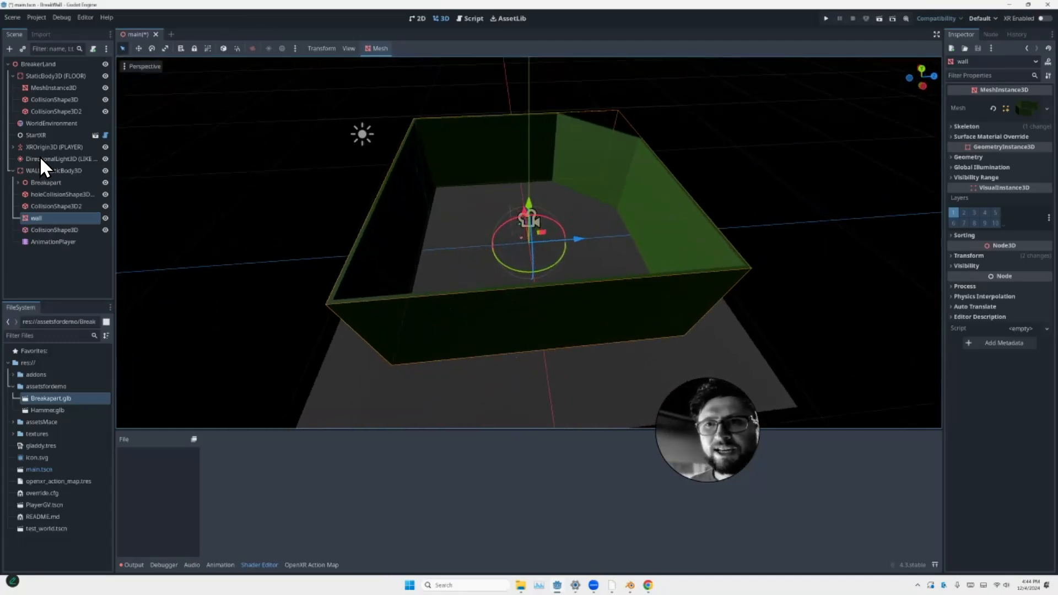
key("Down")
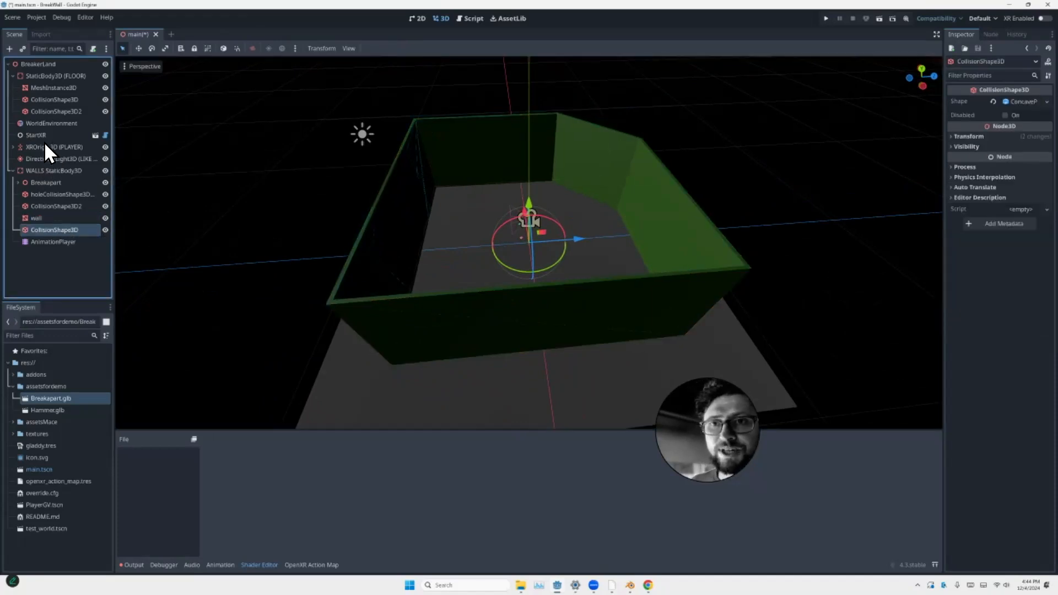
key("Up")
key("Up")
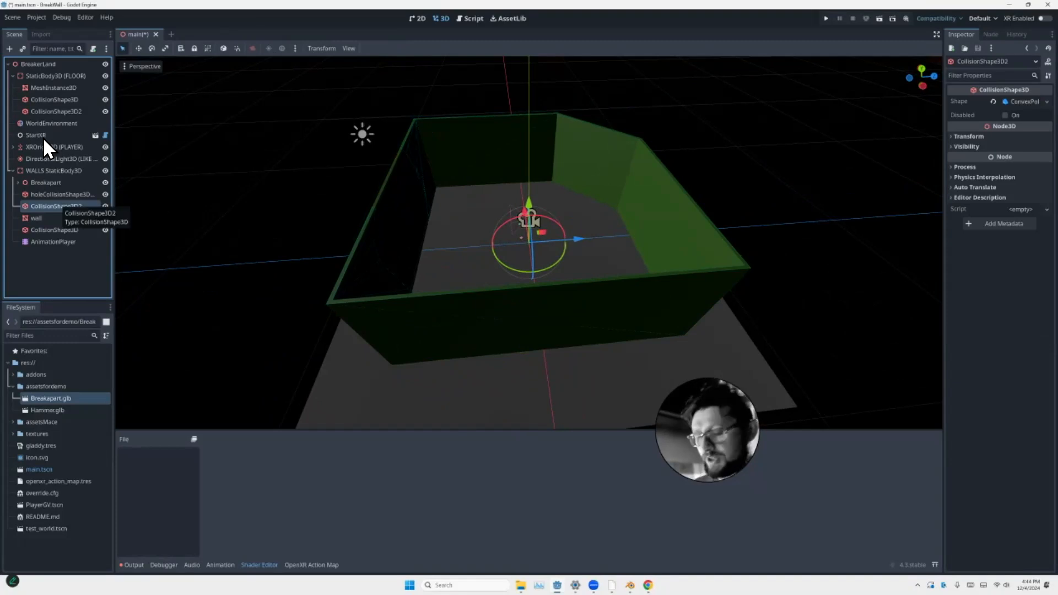
key("Delete")
key("Return")
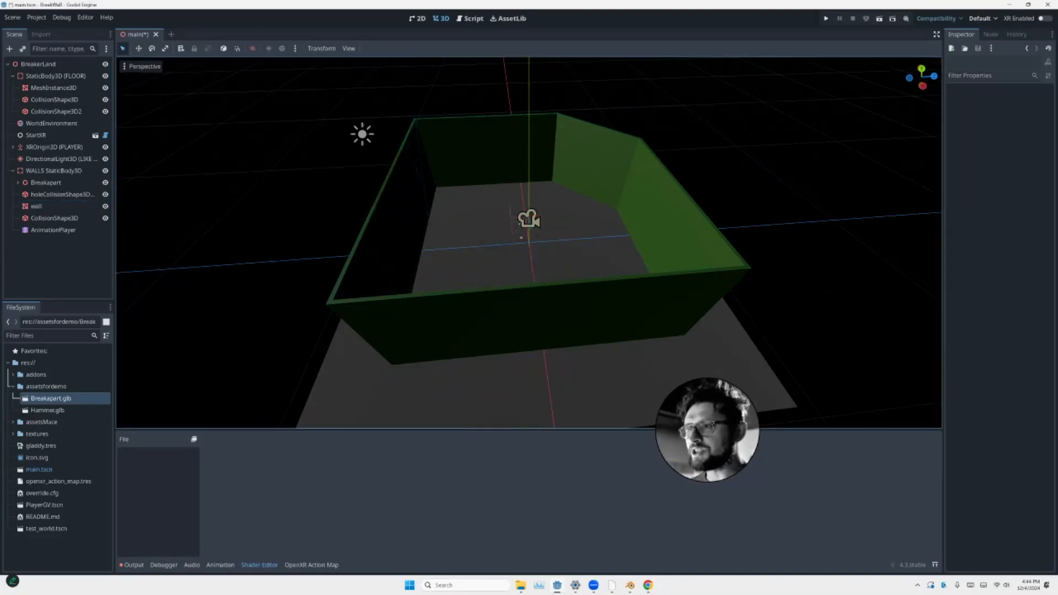
middle_click_drag(339, 179, 498, 177)
scroll(498, 177, "up", 4)
left_click(572, 210)
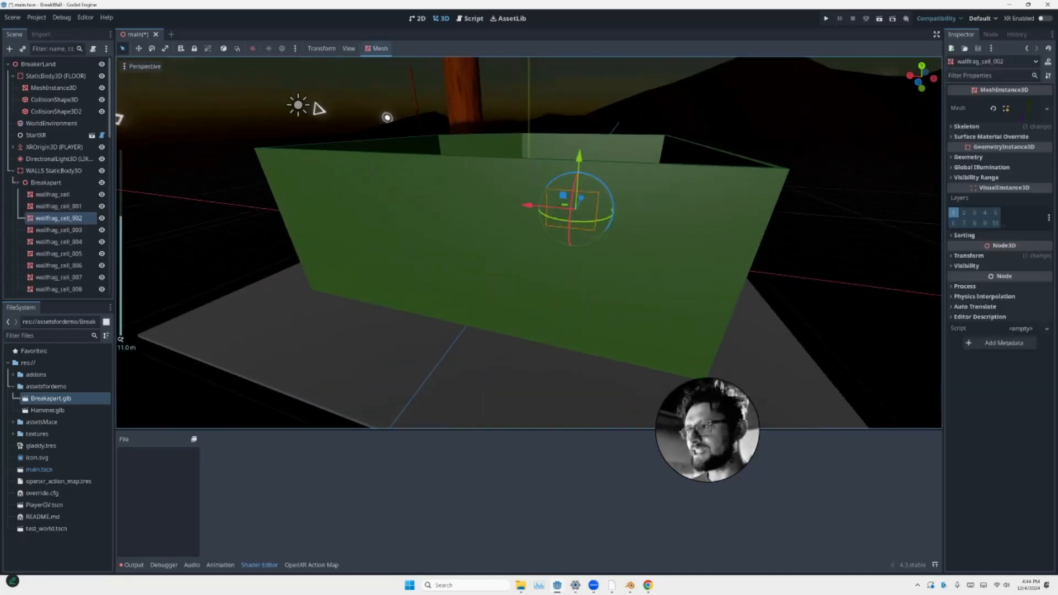
left_click(128, 147)
middle_click_drag(174, 144, 122, 141)
scroll(166, 152, "down", 7)
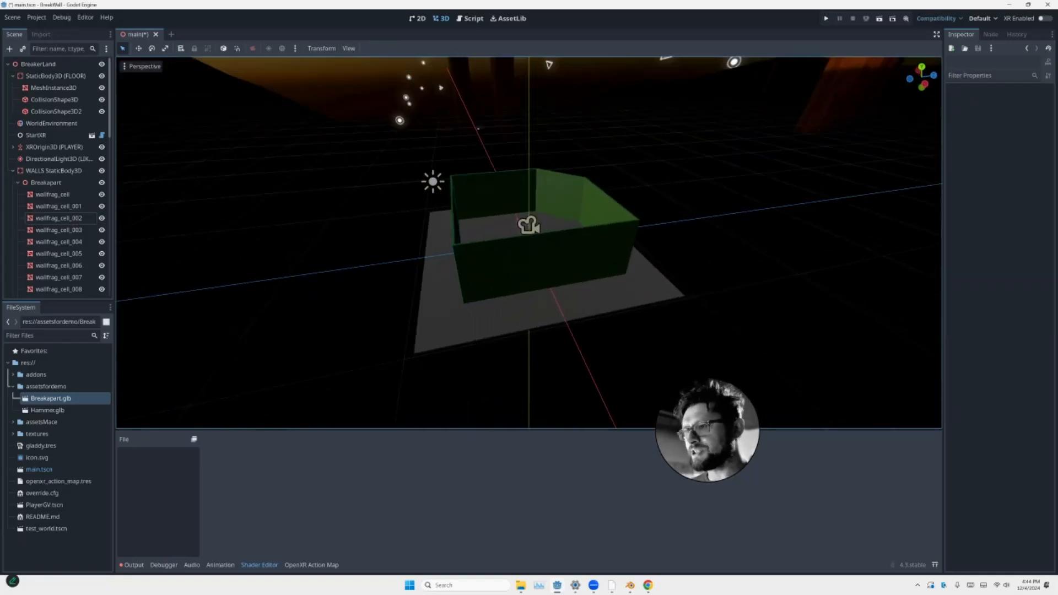
Collapse Breakapart and play the AnimationPlayer's break animation to examine how the wall fragments move
scroll(529, 243, "up", 3)
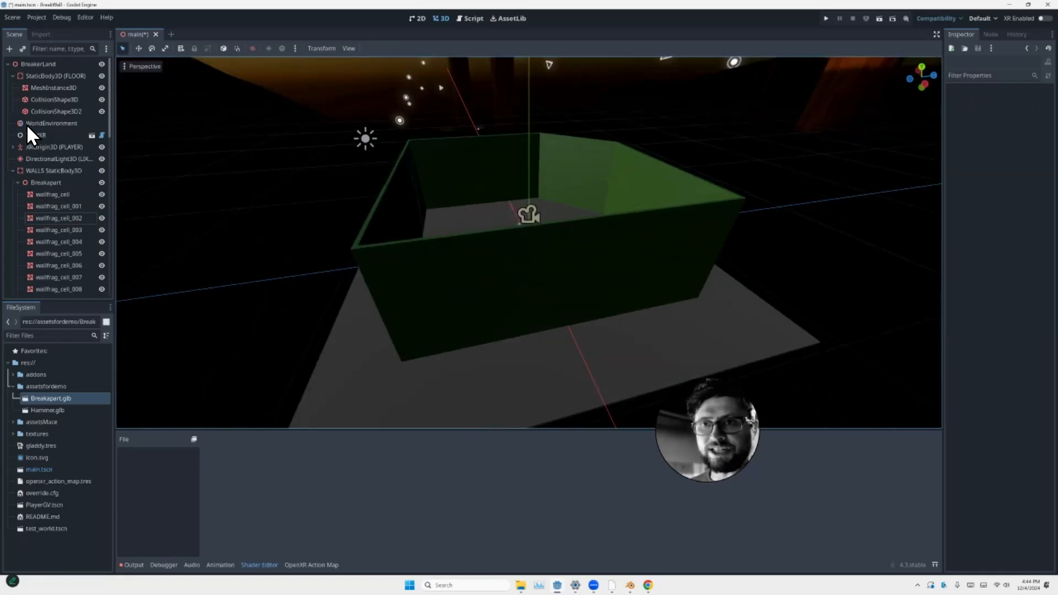
left_click(18, 182)
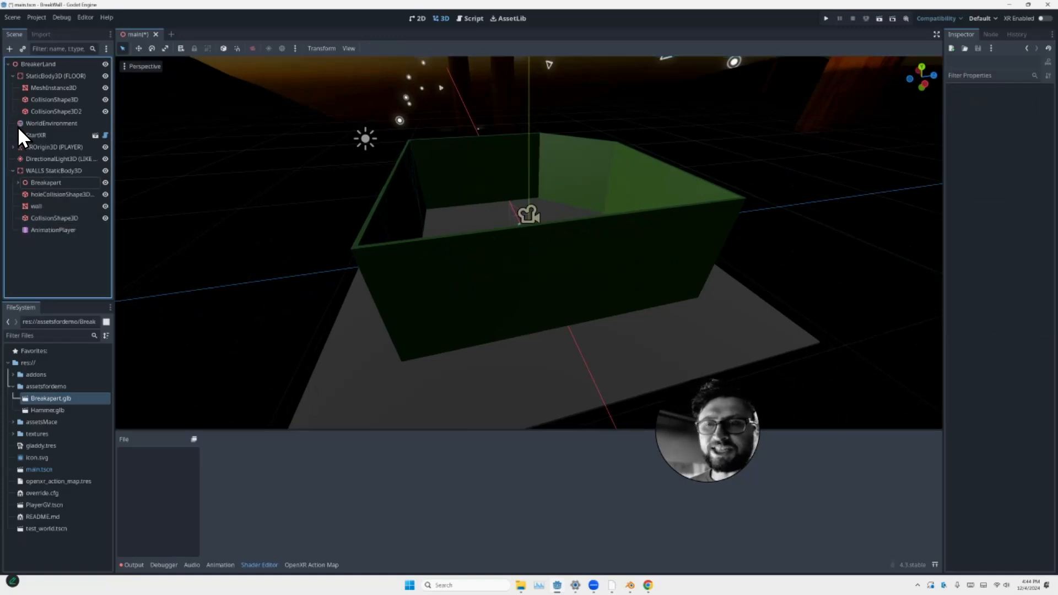
left_click(53, 230)
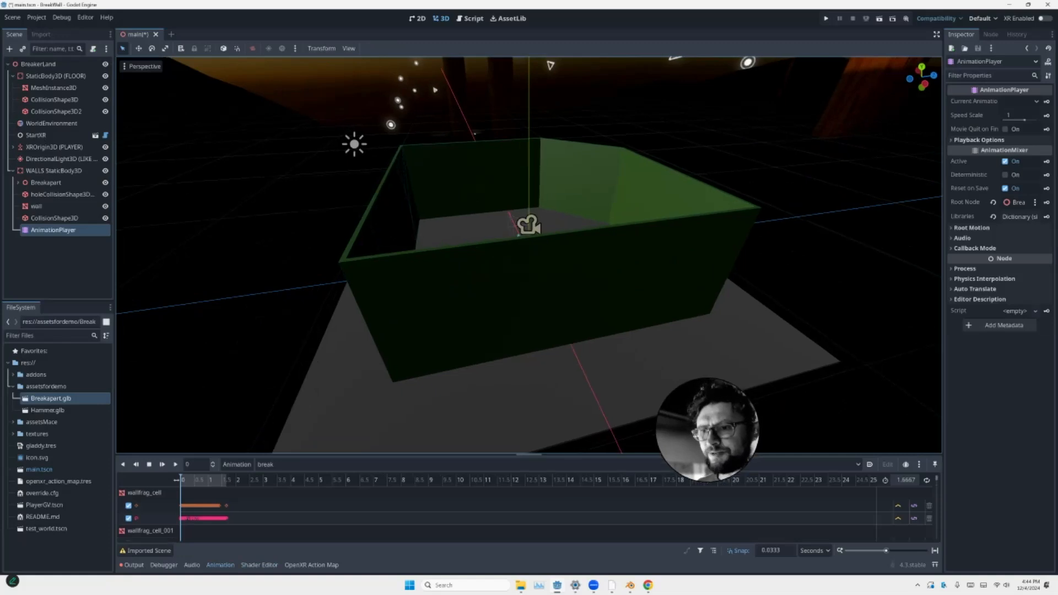
left_click_drag(529, 459, 529, 352)
left_click(175, 361)
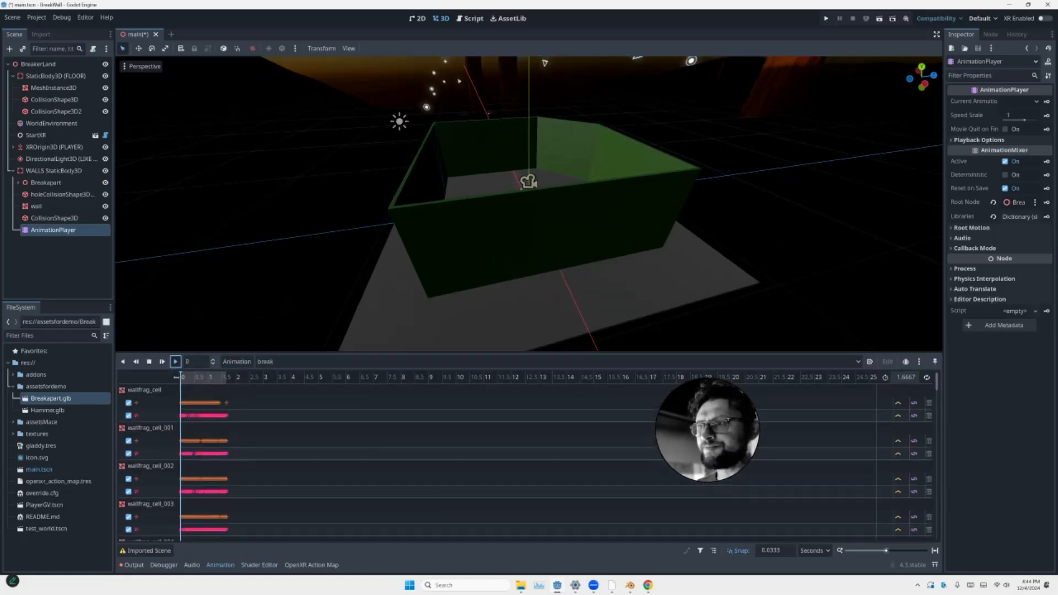
scroll(163, 174, "down", 6)
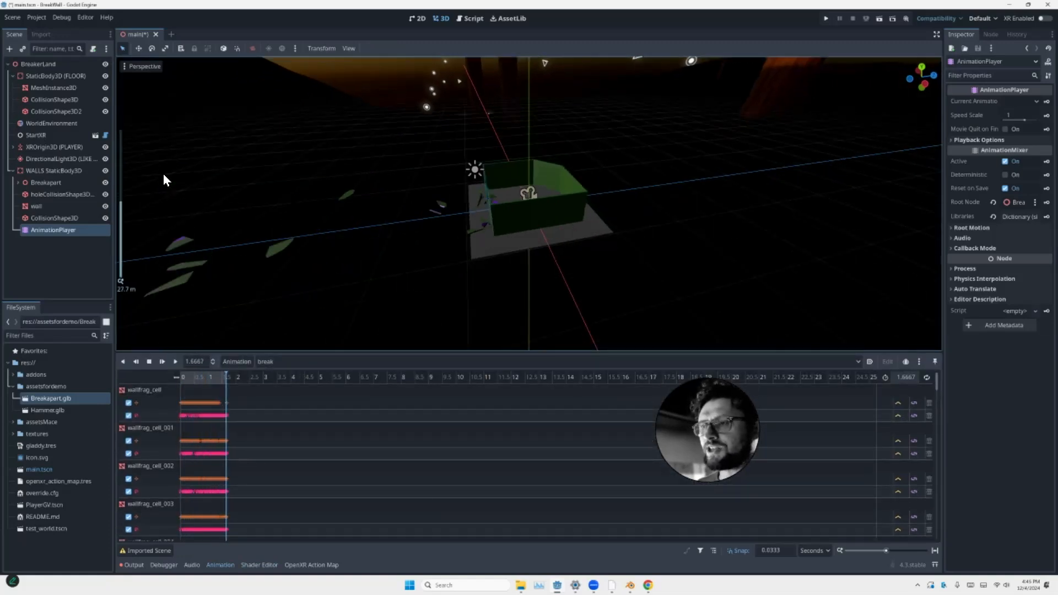
scroll(161, 186, "up", 8)
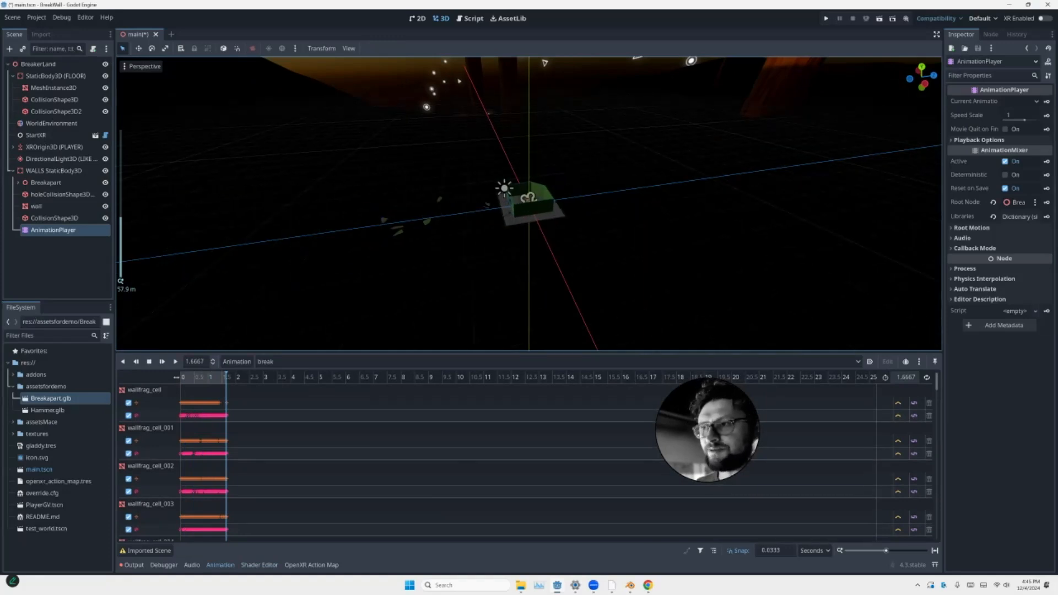
middle_click_drag(196, 196, 165, 204)
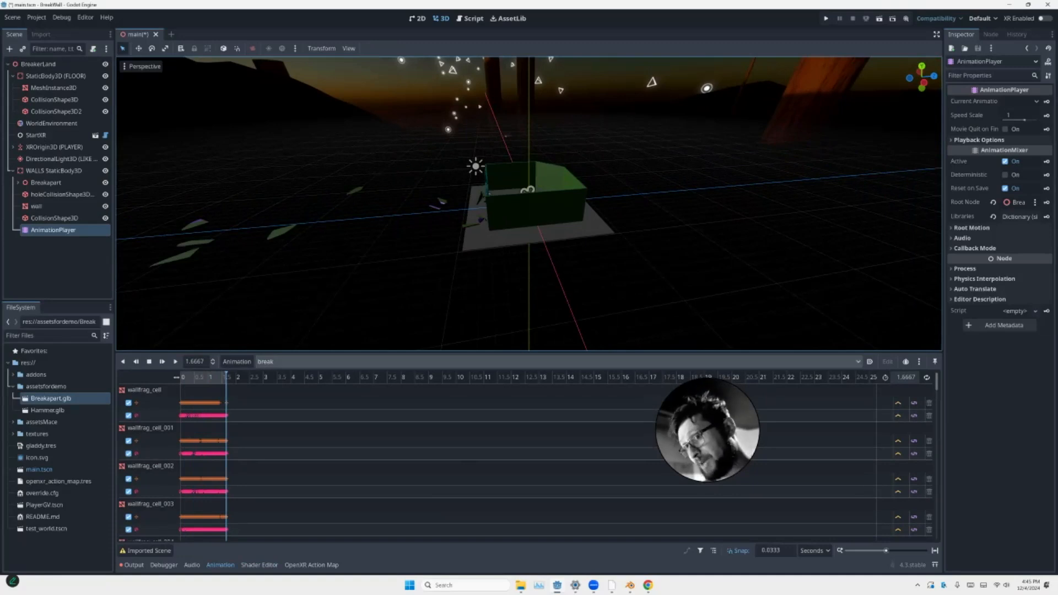
Rewind the break animation to 0 and inspect the walls at its start frame
left_click_drag(226, 377, 179, 377)
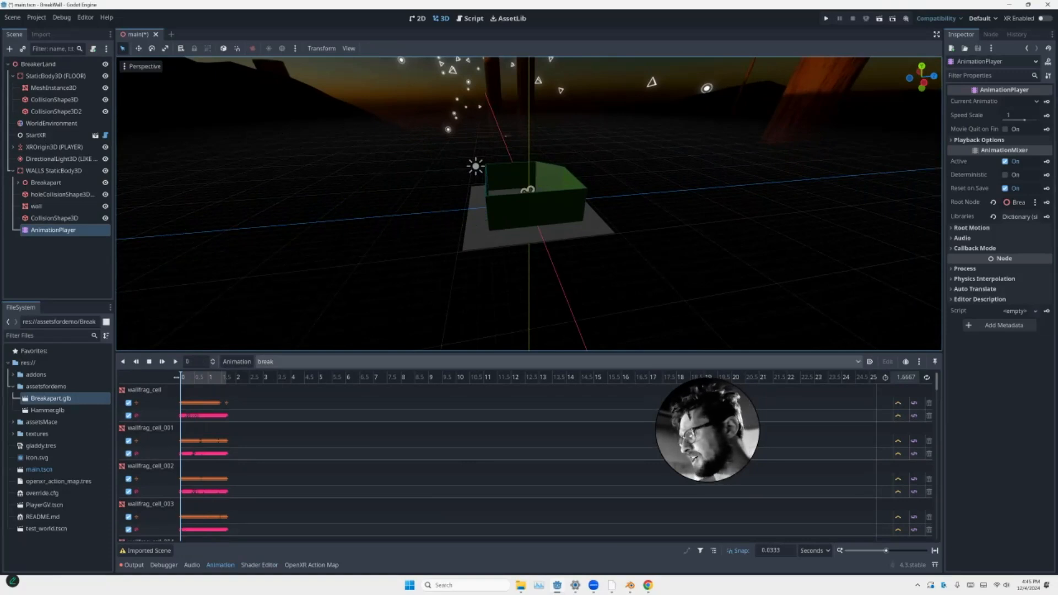
middle_click_drag(408, 118, 321, 157)
scroll(322, 150, "up", 12)
scroll(321, 150, "up", 2)
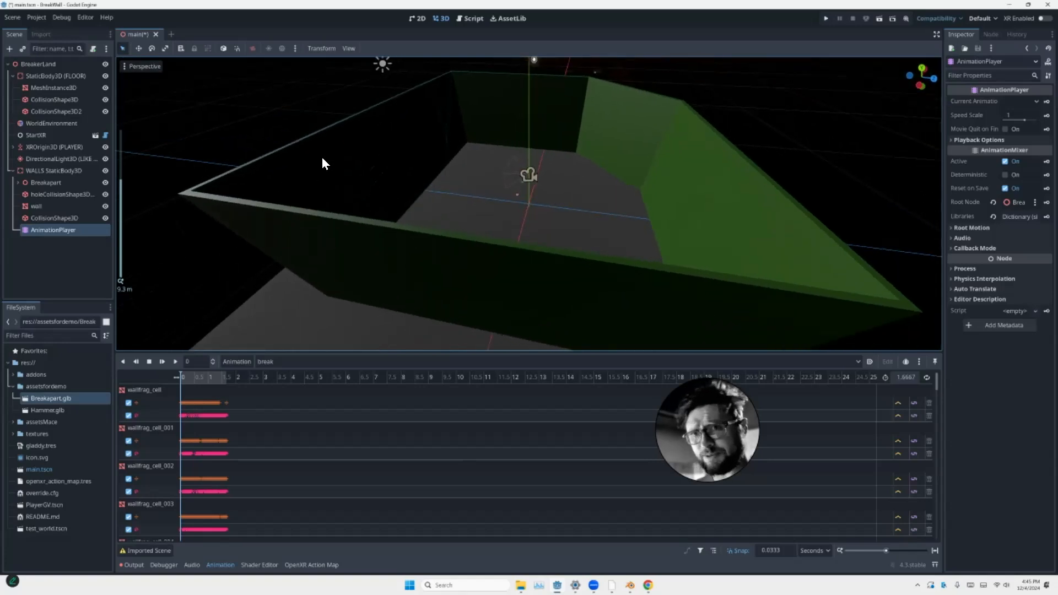
scroll(260, 133, "down", 6)
middle_click_drag(260, 133, 255, 134)
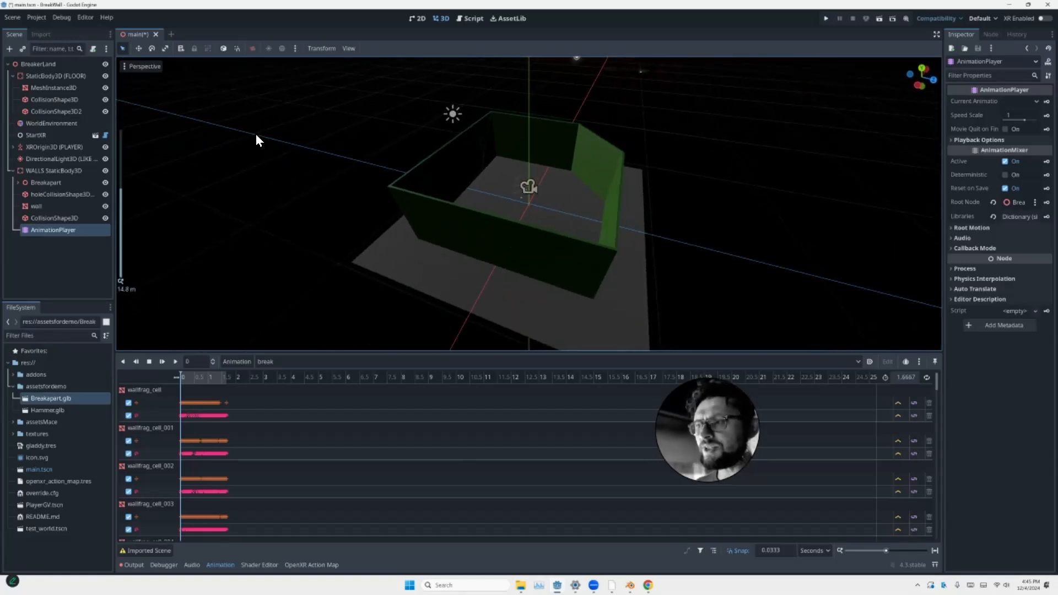
Create a new inherited scene based on pickable.tscn from res://addons/godot-xr-tools/objects
left_click(30, 62)
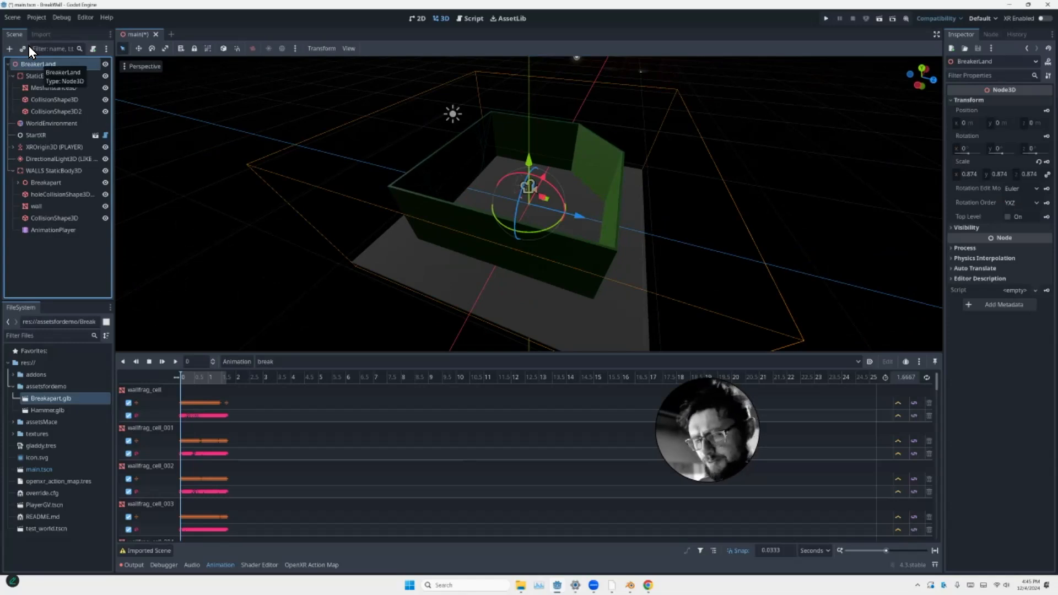
left_click(16, 17)
left_click(23, 36)
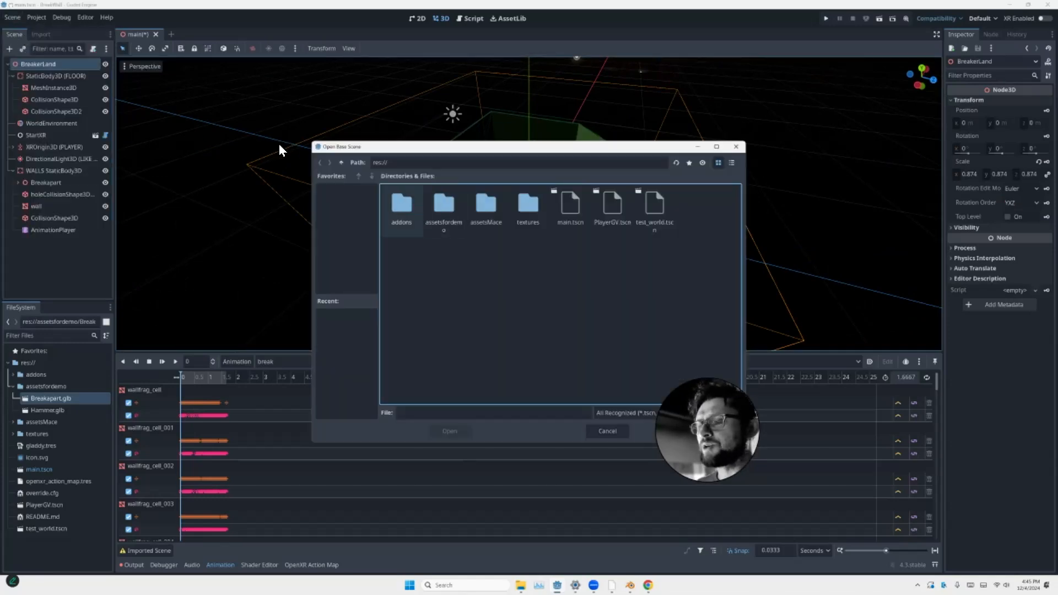
key("Return")
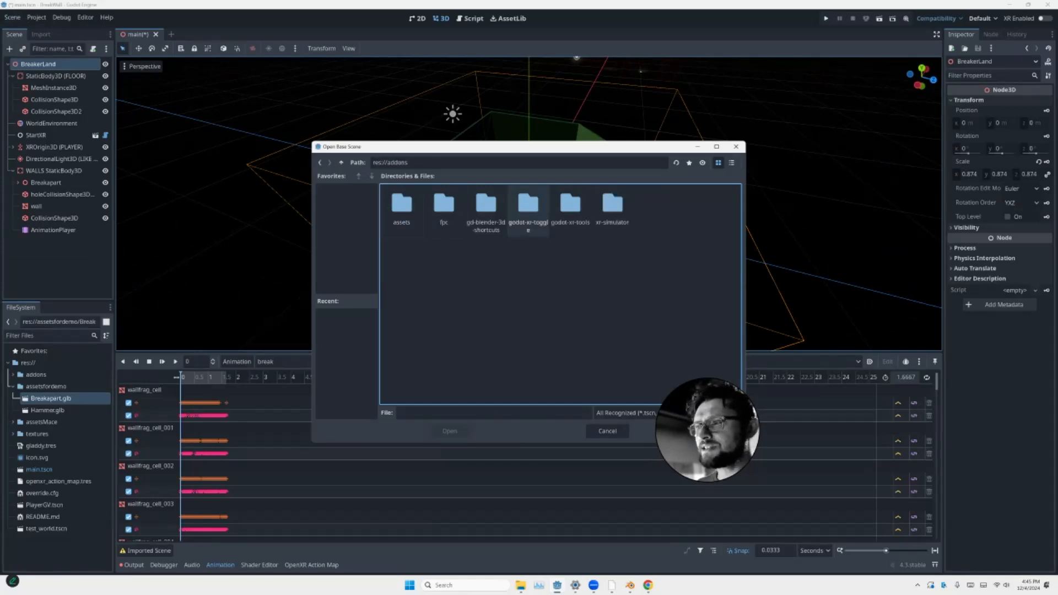
left_click(570, 208)
double_click(570, 209)
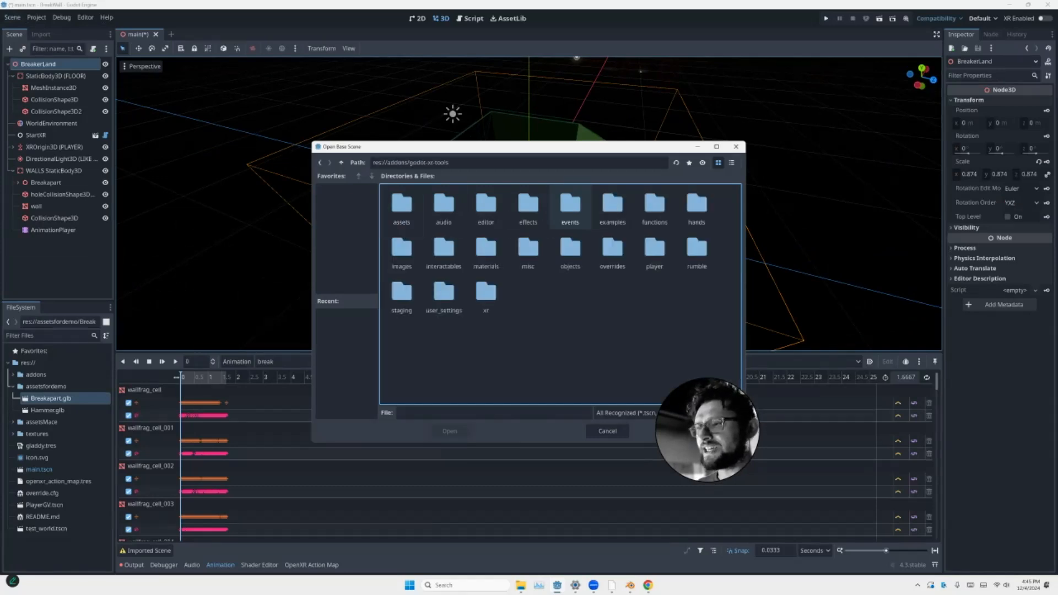
double_click(570, 253)
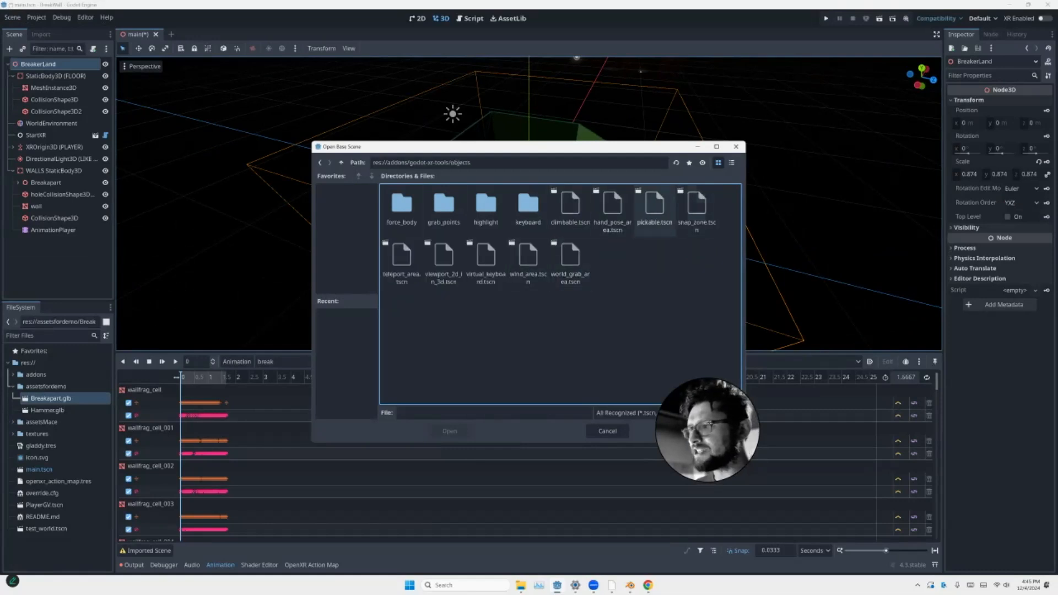
left_click(655, 208)
double_click(656, 208)
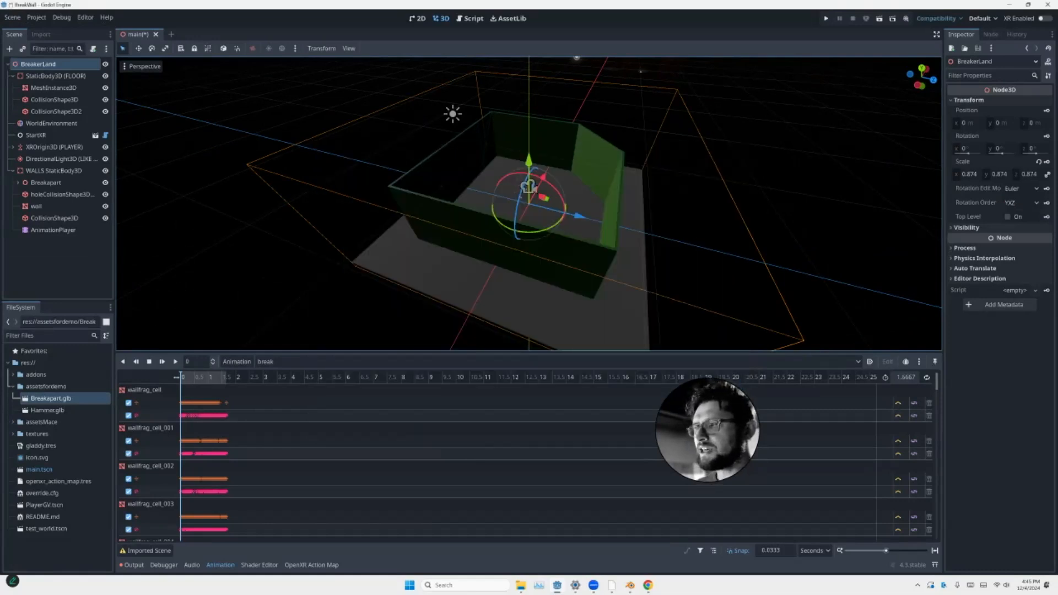
Rename the inherited scene's PickableObject root node to breakball
scroll(259, 130, "down", 2)
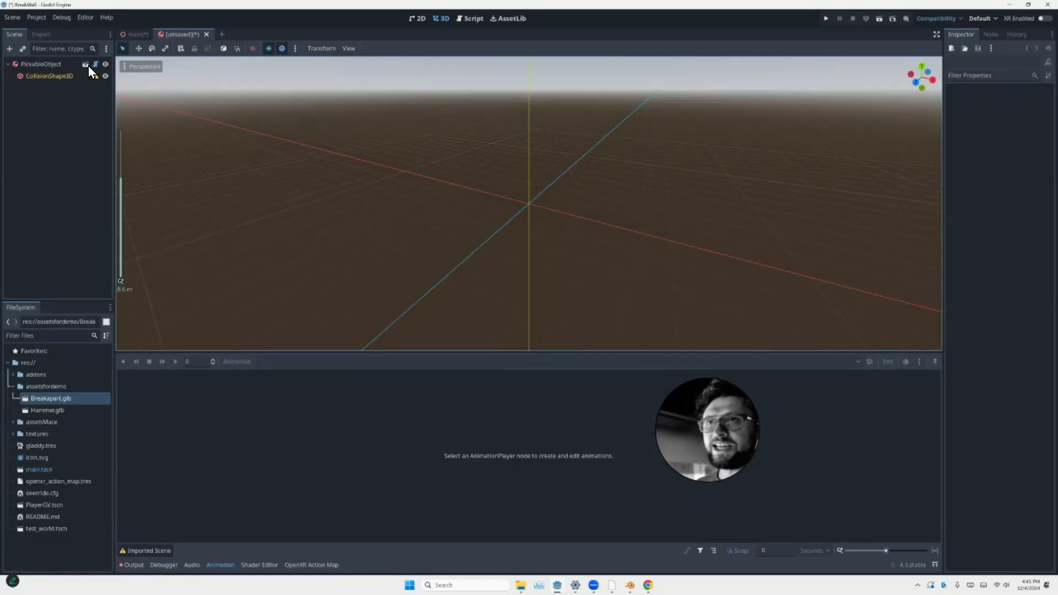
double_click(43, 64)
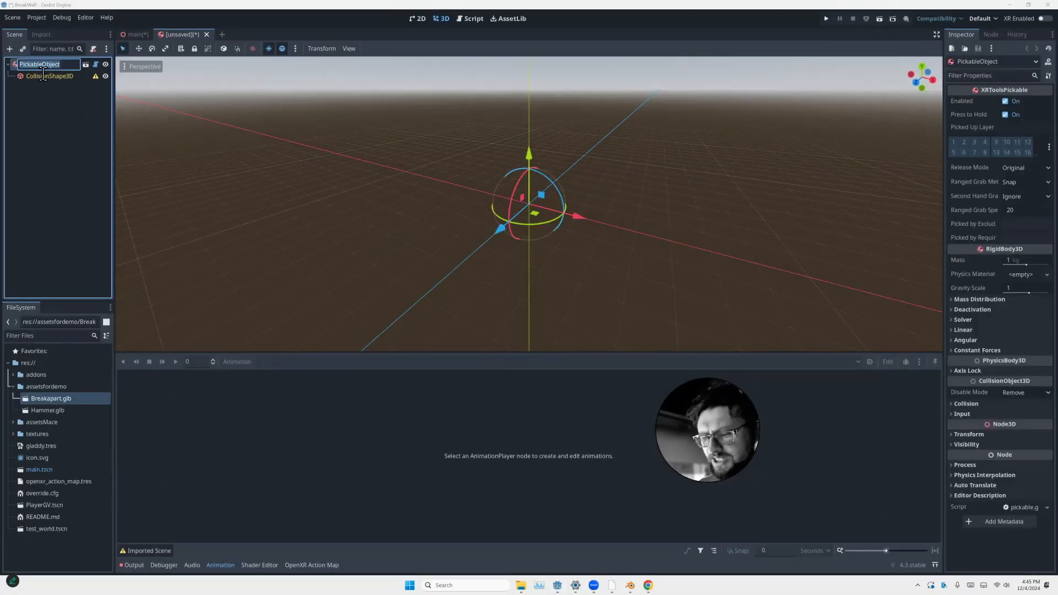
type("break")
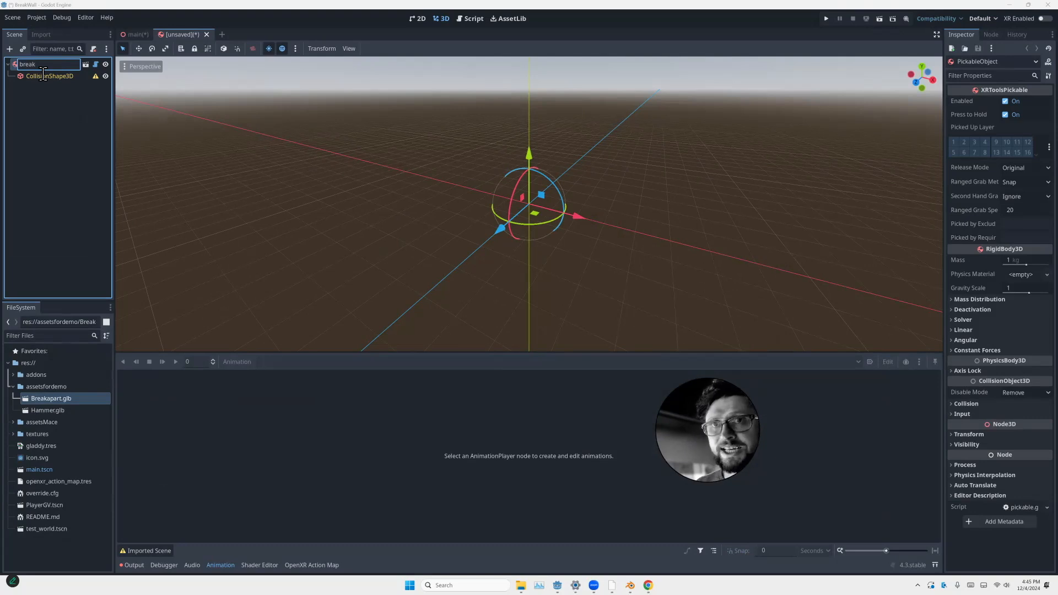
type("ball")
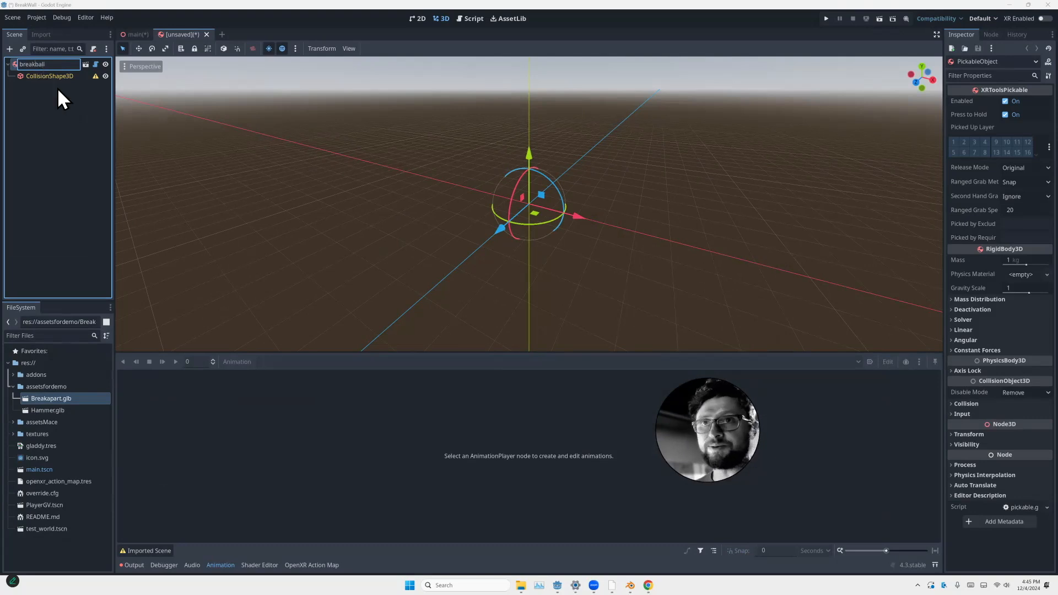
key("Return")
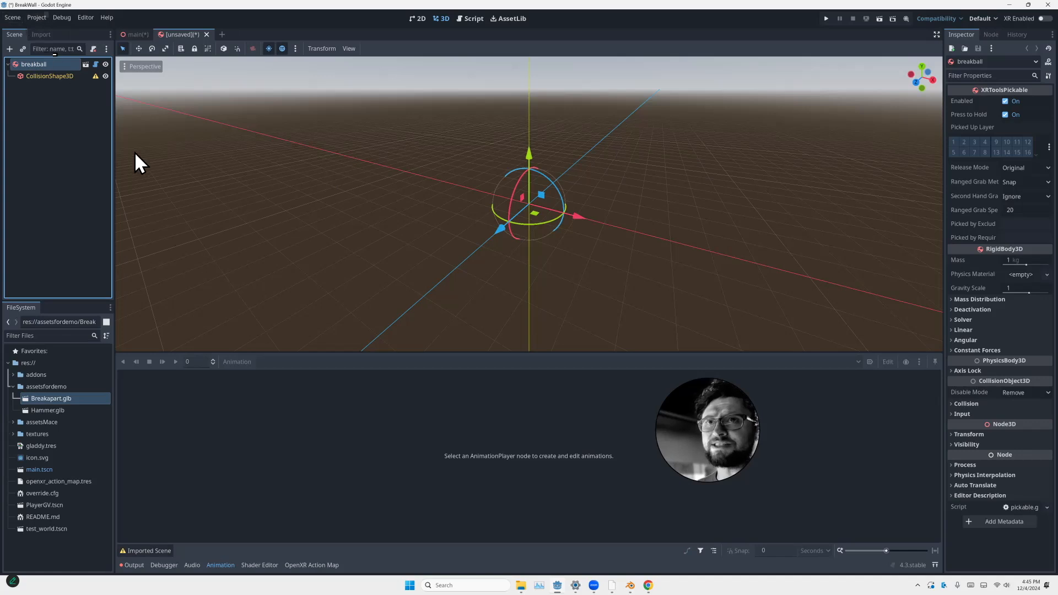
Save the inherited scene as breakball.tscn in the project root folder res://
key("ctrl+s")
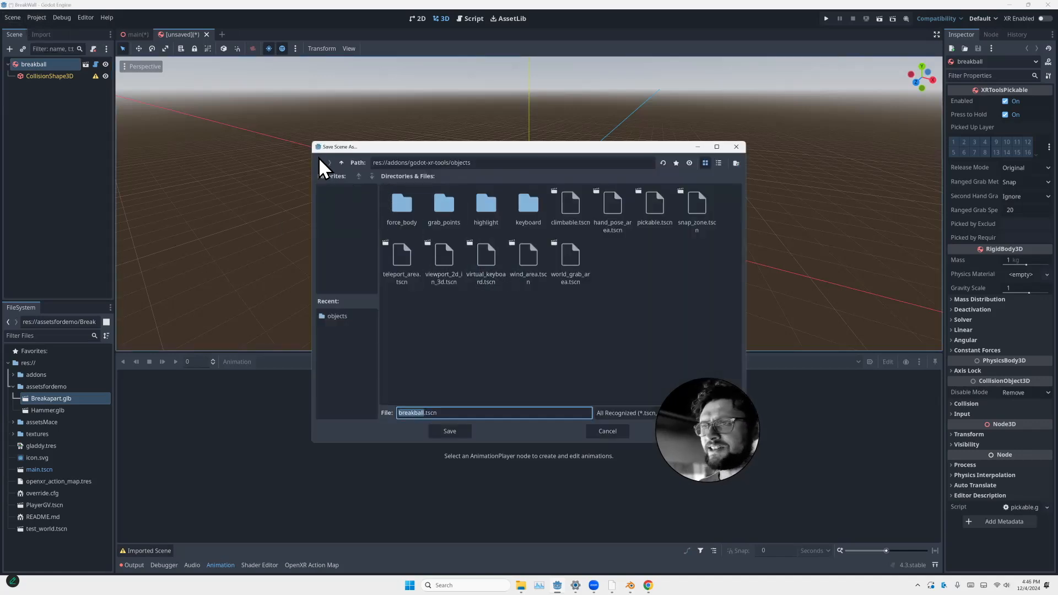
left_click(341, 163)
left_click(341, 163)
left_click(342, 163)
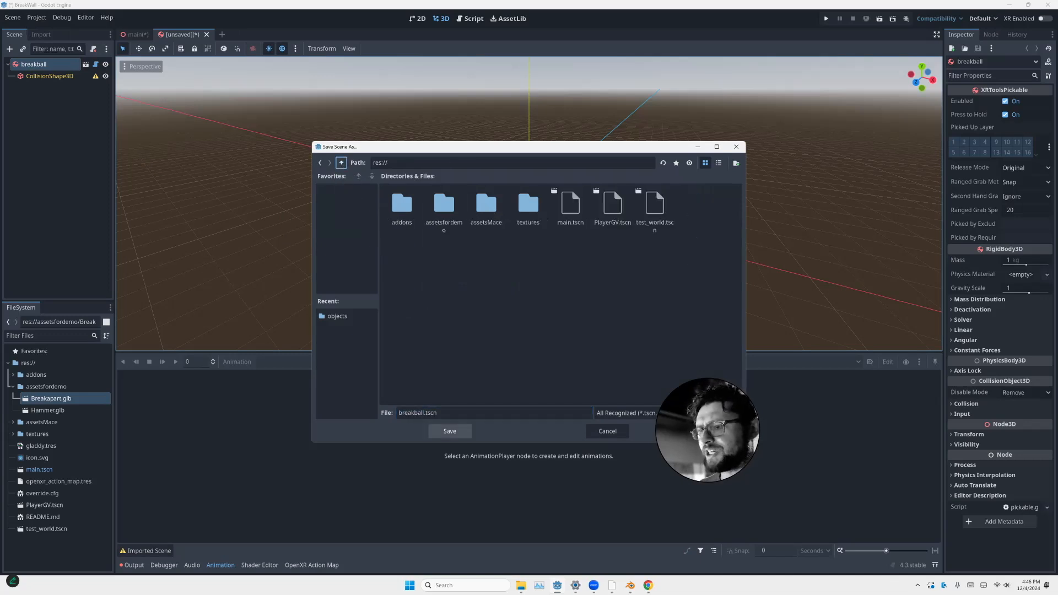
left_click(449, 431)
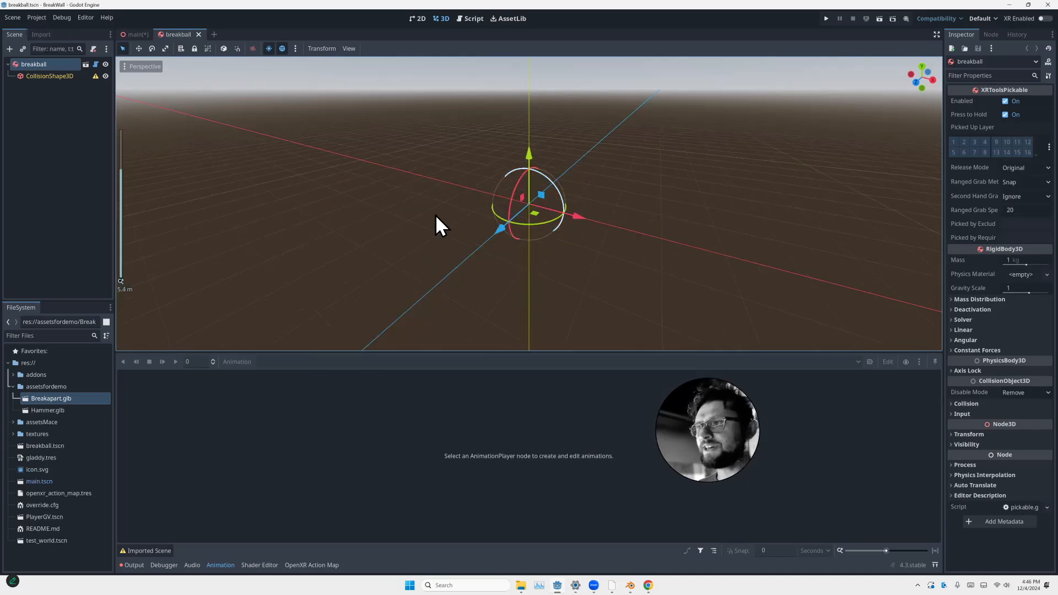
Assign a new SphereShape3D to the CollisionShape3D in the breakball scene
left_click(33, 77)
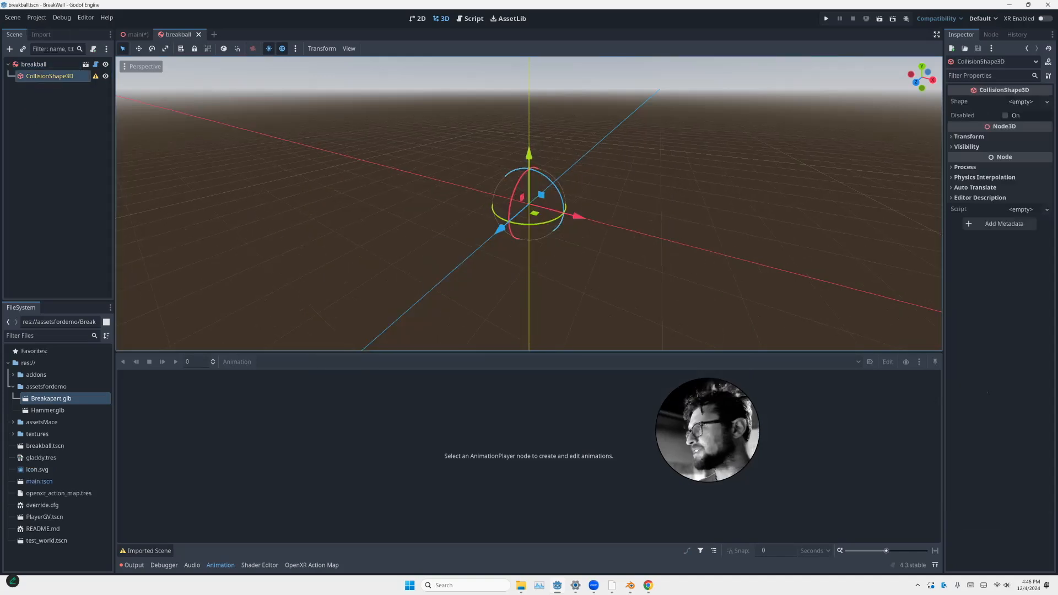
left_click(1020, 101)
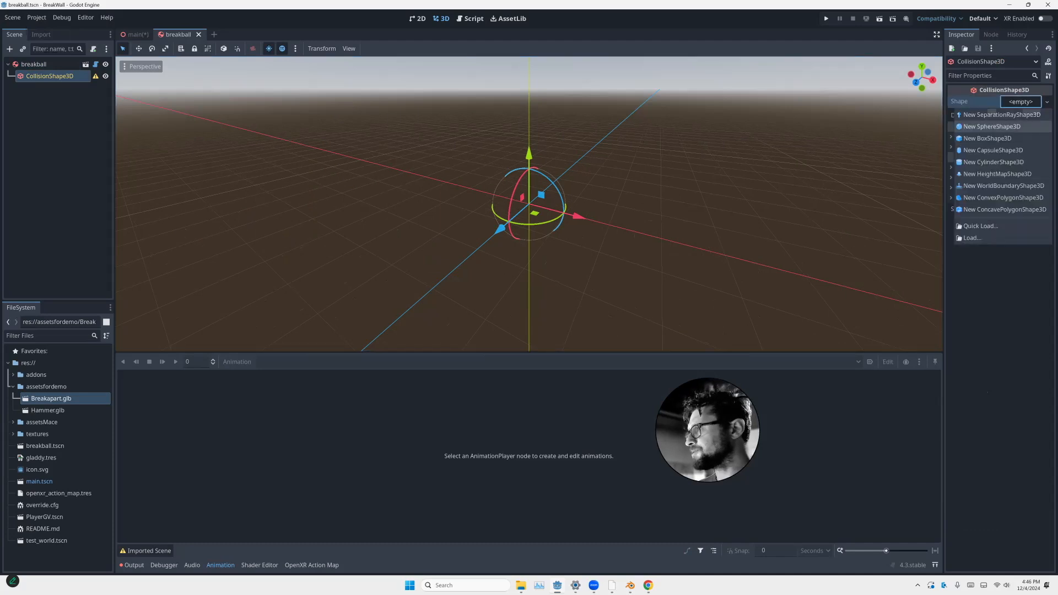
left_click(992, 126)
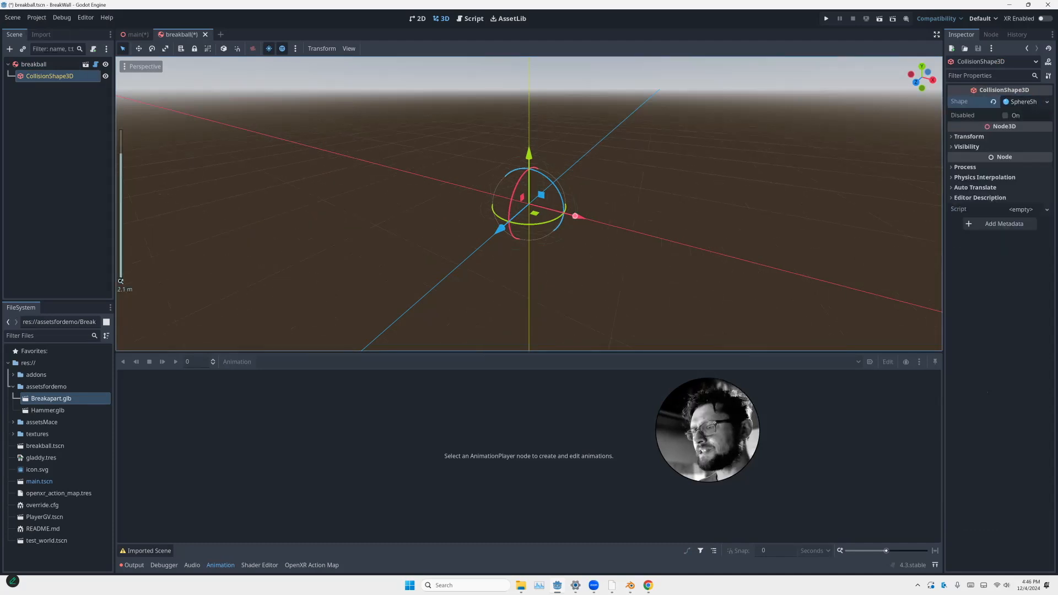
Add a MeshInstance3D child to the breakball root and give it a new SphereMesh
left_click(34, 64)
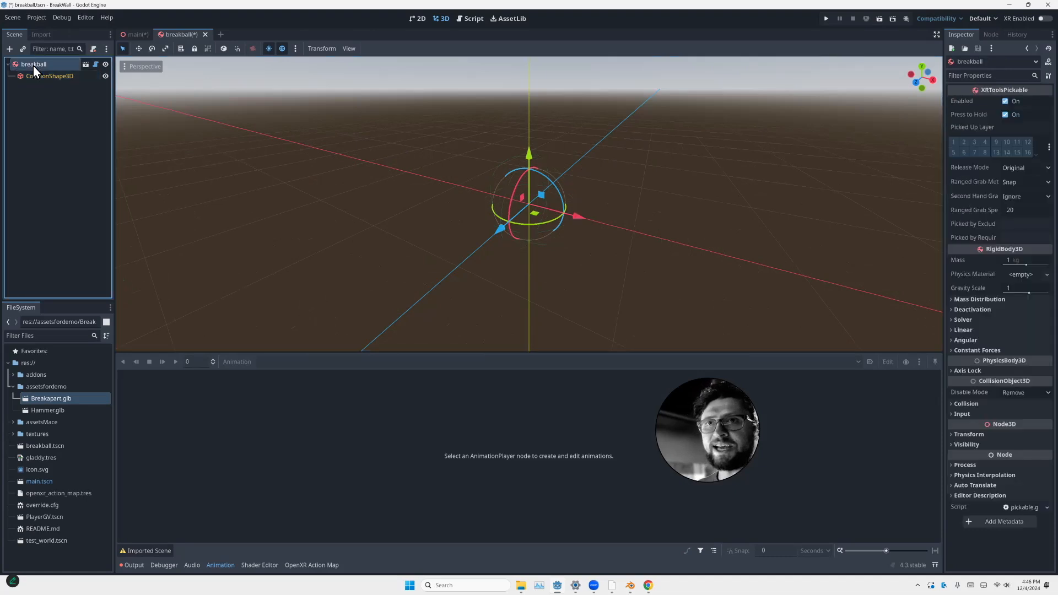
key("ctrl+a")
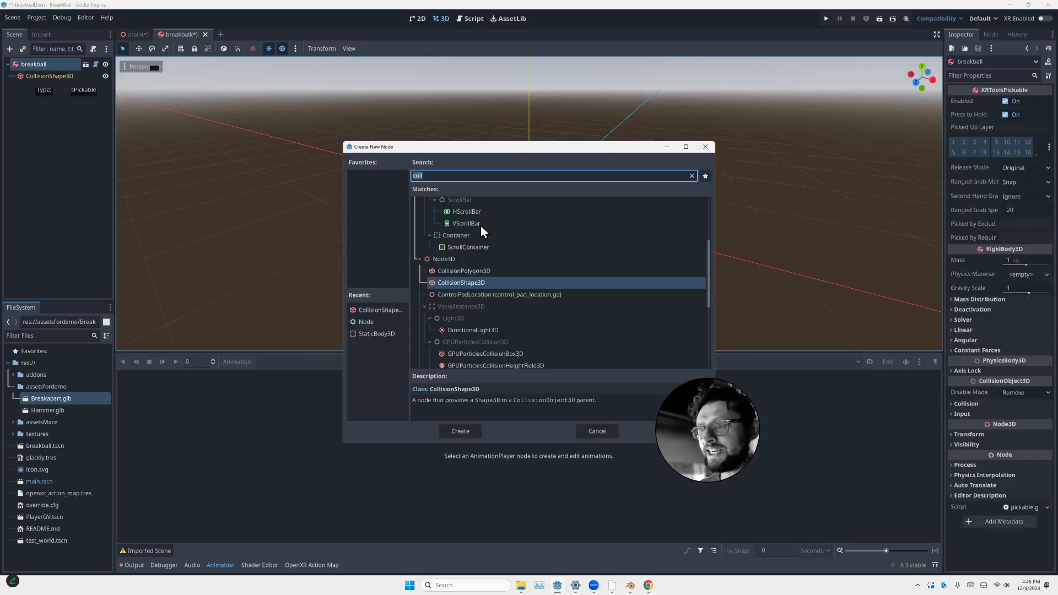
type("mesh")
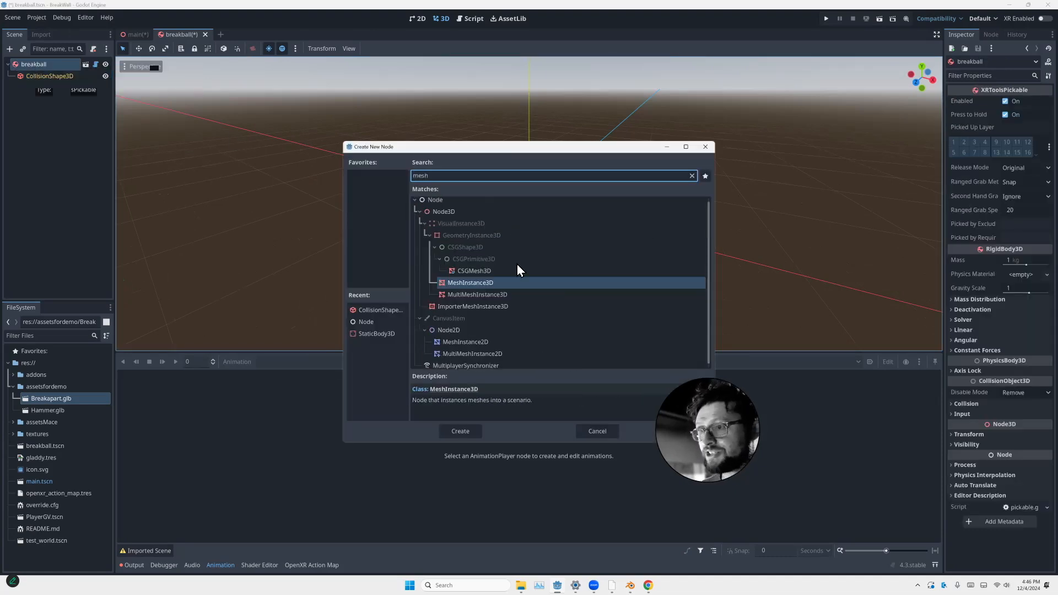
double_click(489, 286)
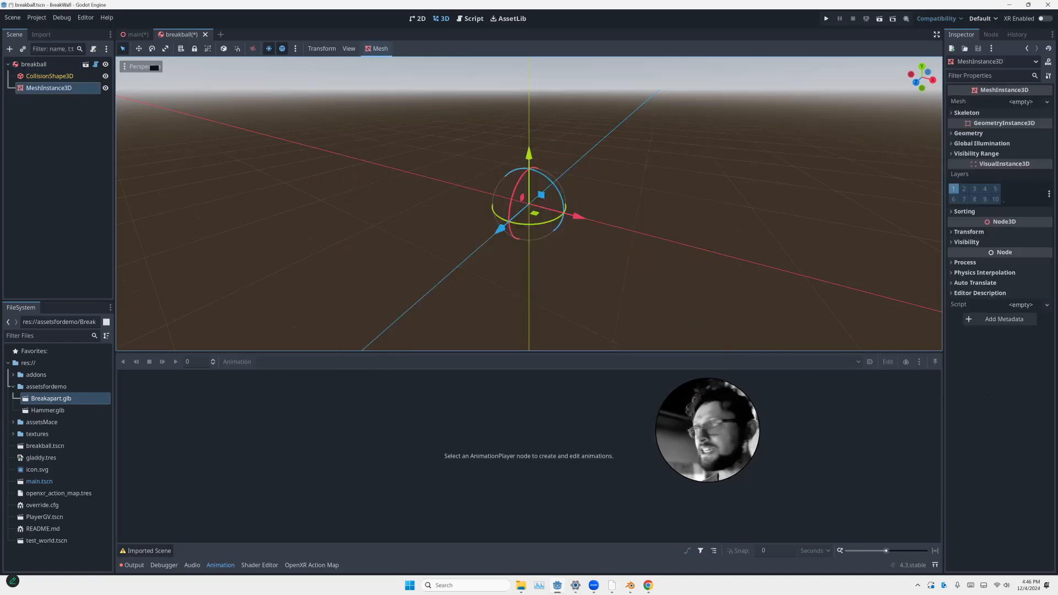
left_click(1021, 101)
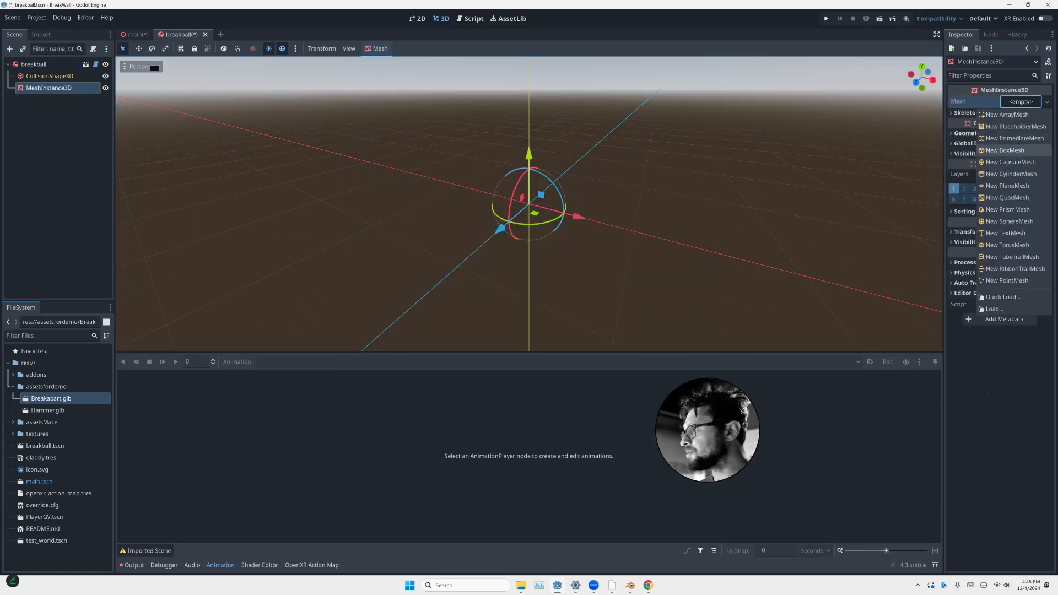
left_click(1009, 221)
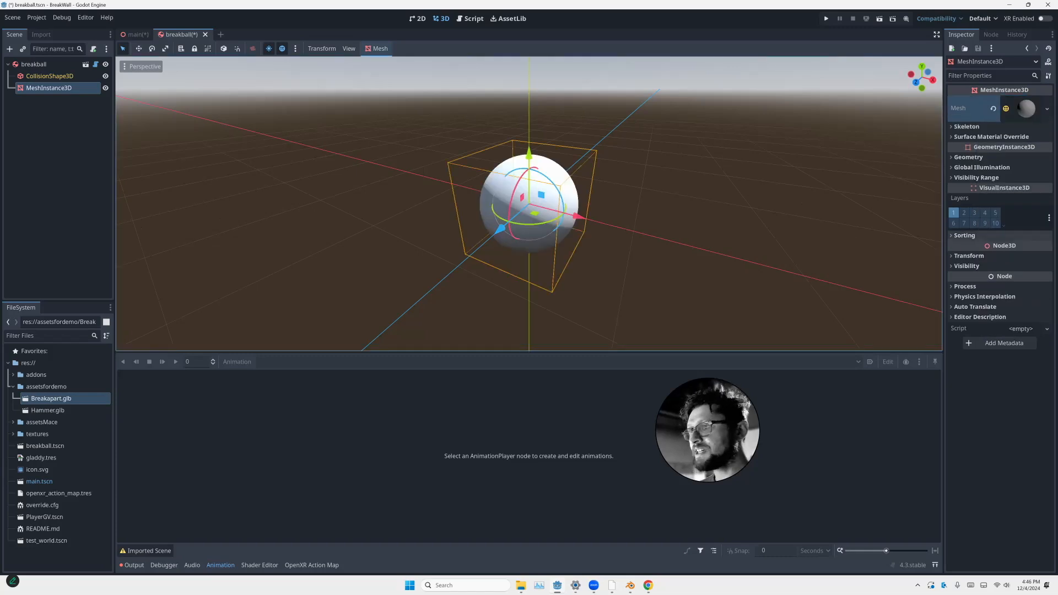
Assign a new StandardMaterial3D to the sphere mesh of the breakball's MeshInstance3D
middle_click_drag(529, 203, 502, 184)
scroll(502, 185, "up", 2)
left_click(66, 78)
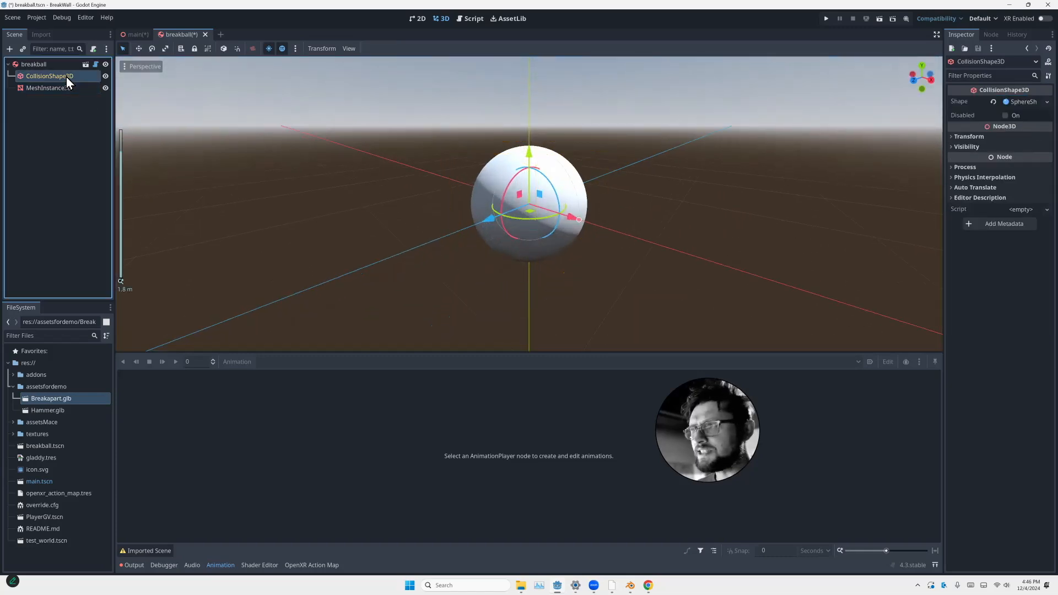
left_click(46, 69)
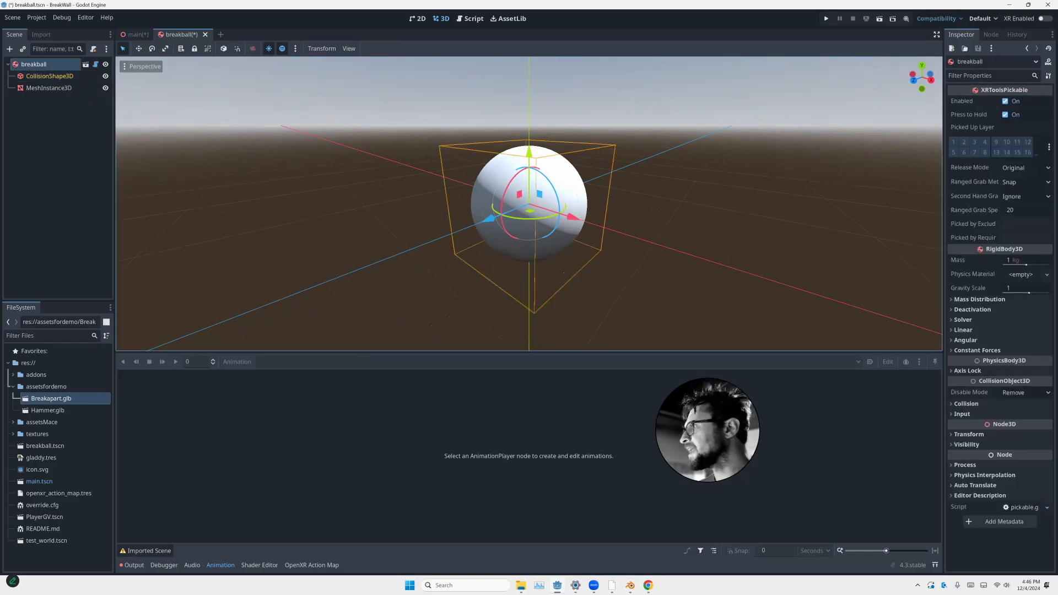
left_click(53, 89)
left_click(1026, 108)
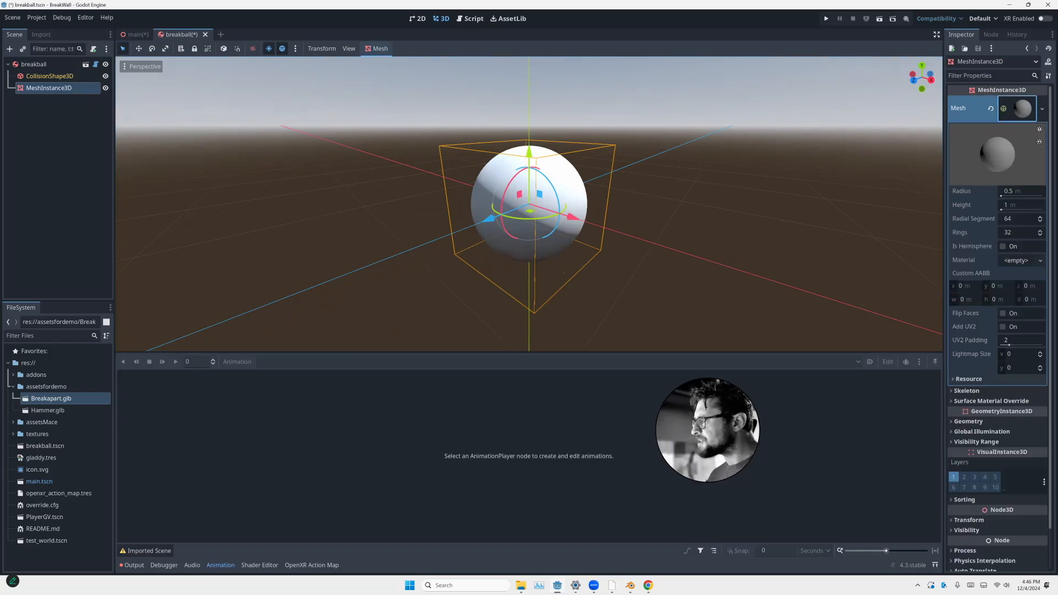
left_click(1016, 260)
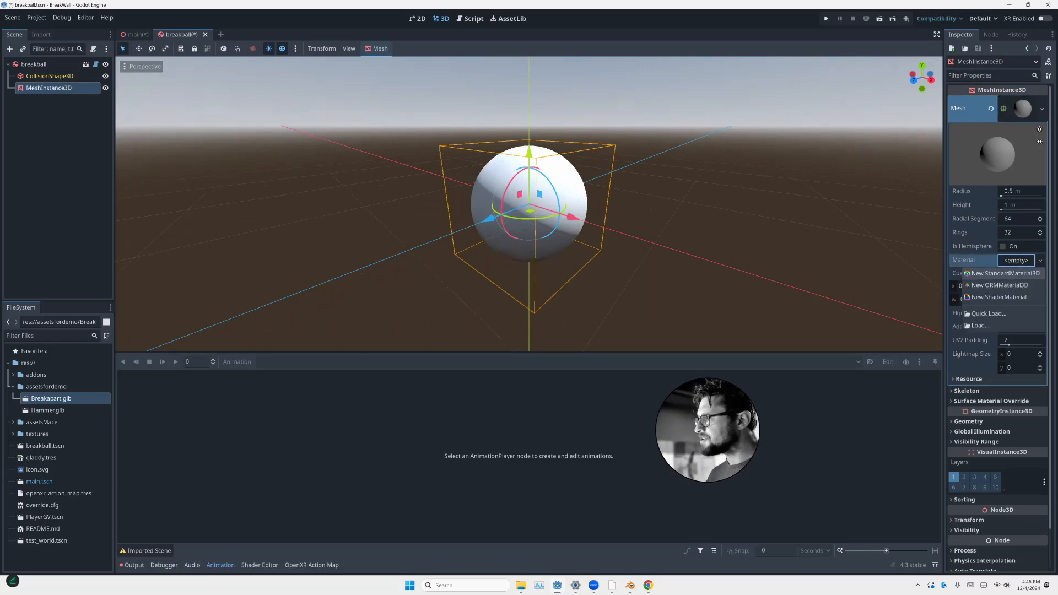
left_click(1005, 274)
Set the sphere material's albedo colour to a darkened yellow with blue at 0, and save the breakball scene
scroll(997, 275, "down", 2)
left_click(1022, 209)
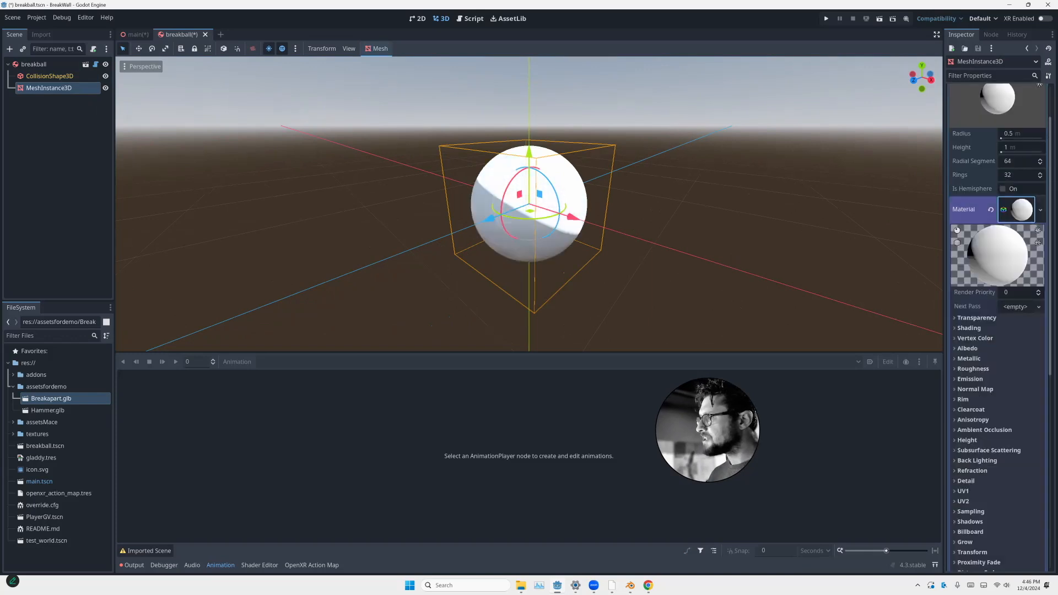
left_click(1020, 359)
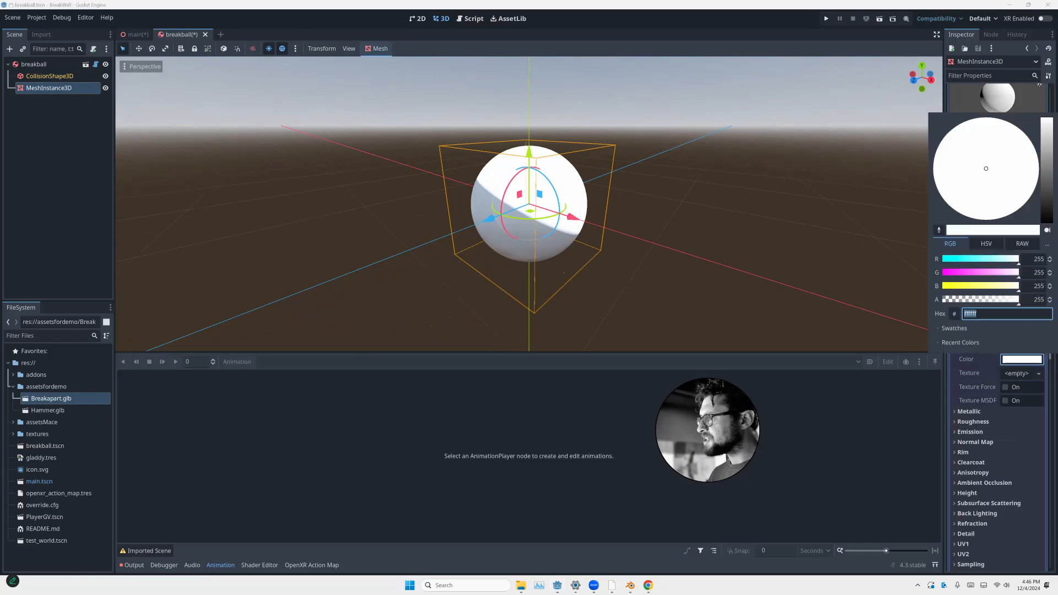
left_click_drag(1017, 286, 941, 286)
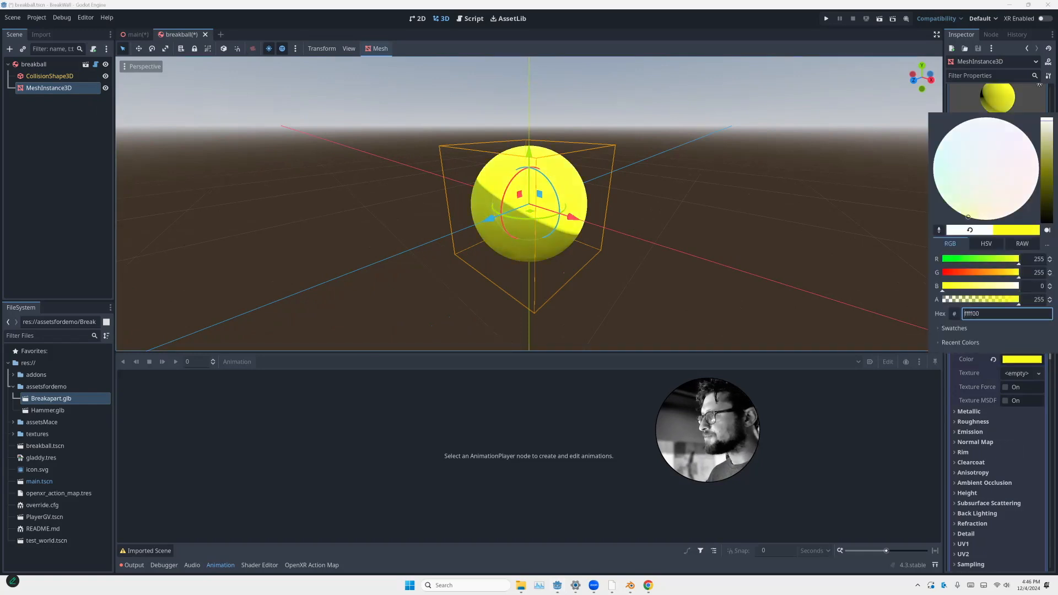
left_click_drag(1046, 121, 1046, 176)
key("Escape")
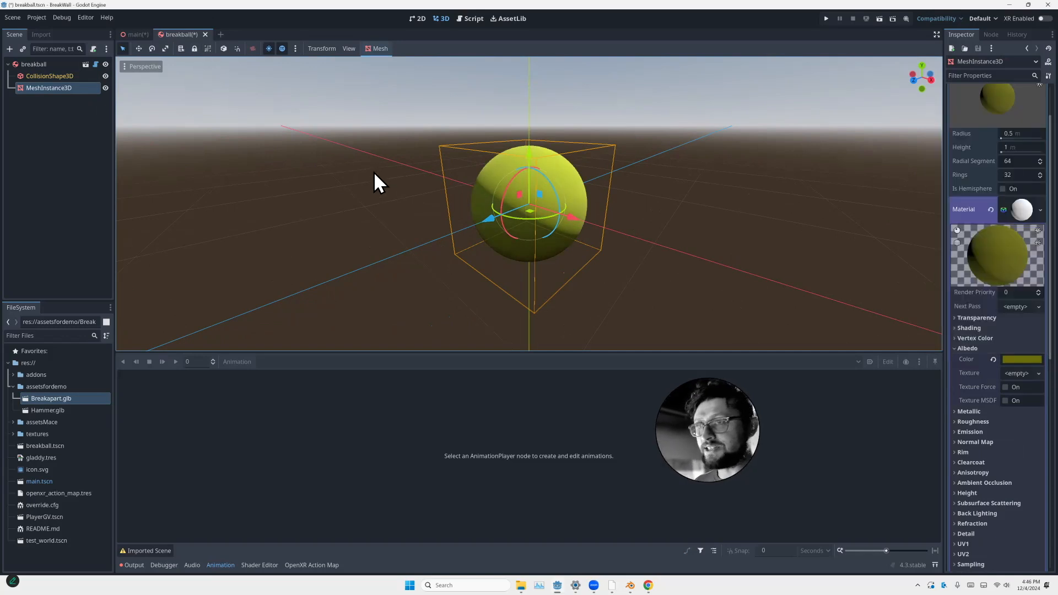
key("ctrl+s")
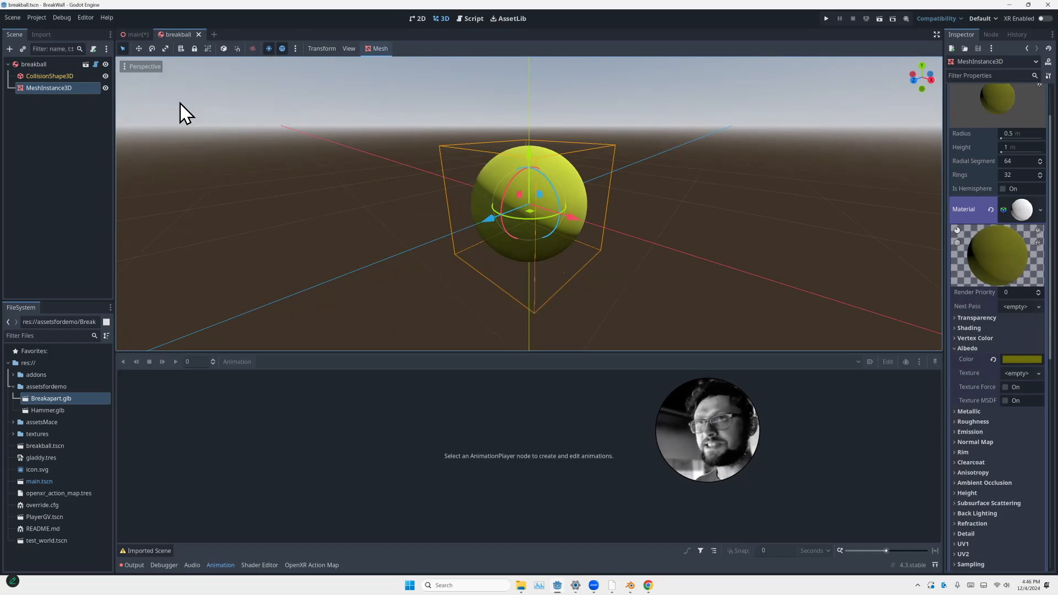
Add an Area3D node as a child of the AnimationPlayer under WALLS StaticBody3D in the main scene
left_click(133, 38)
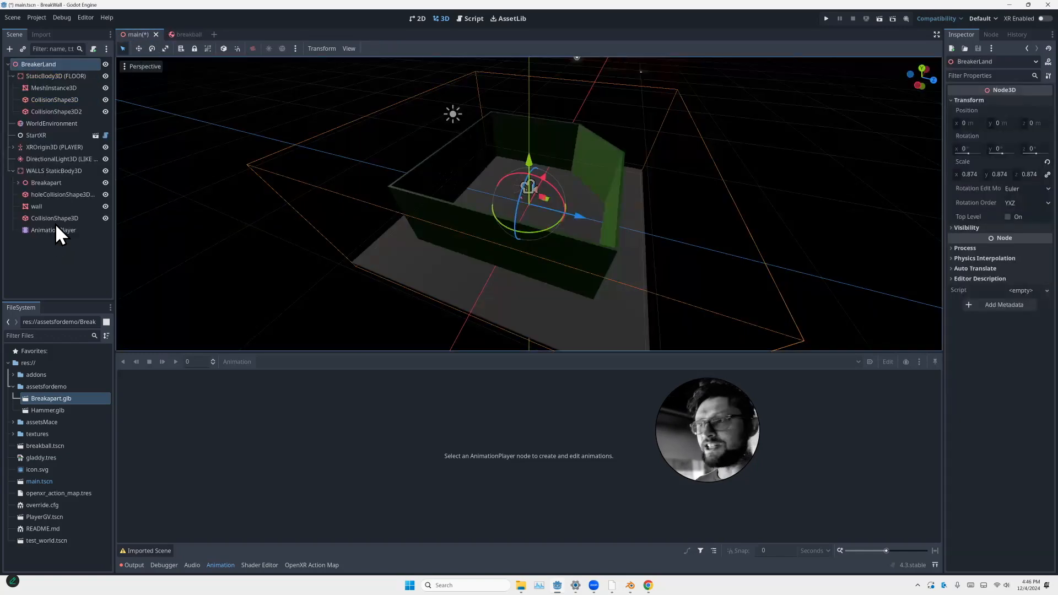
scroll(207, 211, "up", 3)
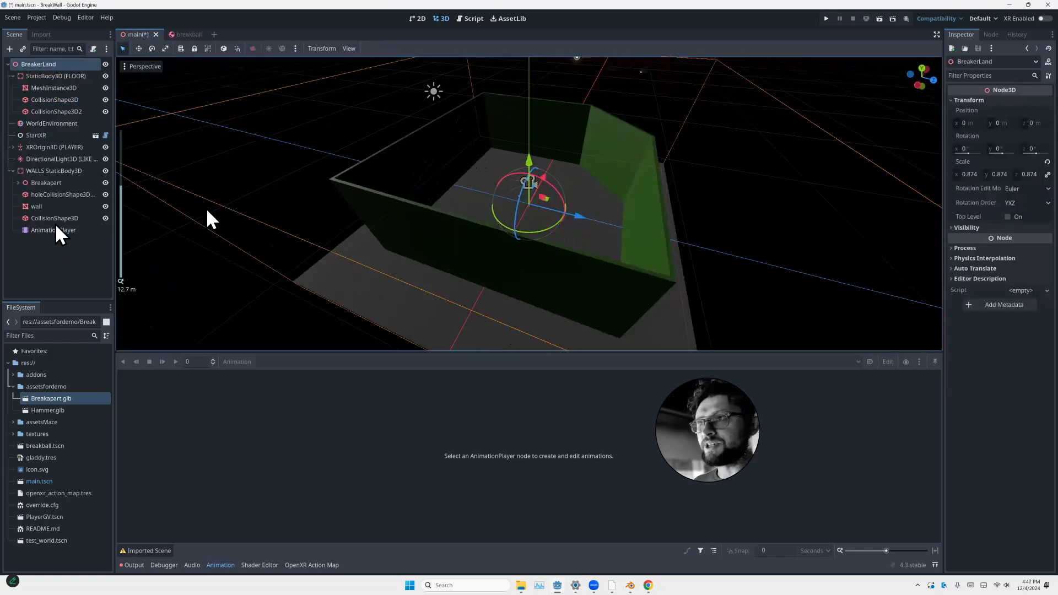
scroll(207, 211, "down", 4)
scroll(207, 210, "up", 3)
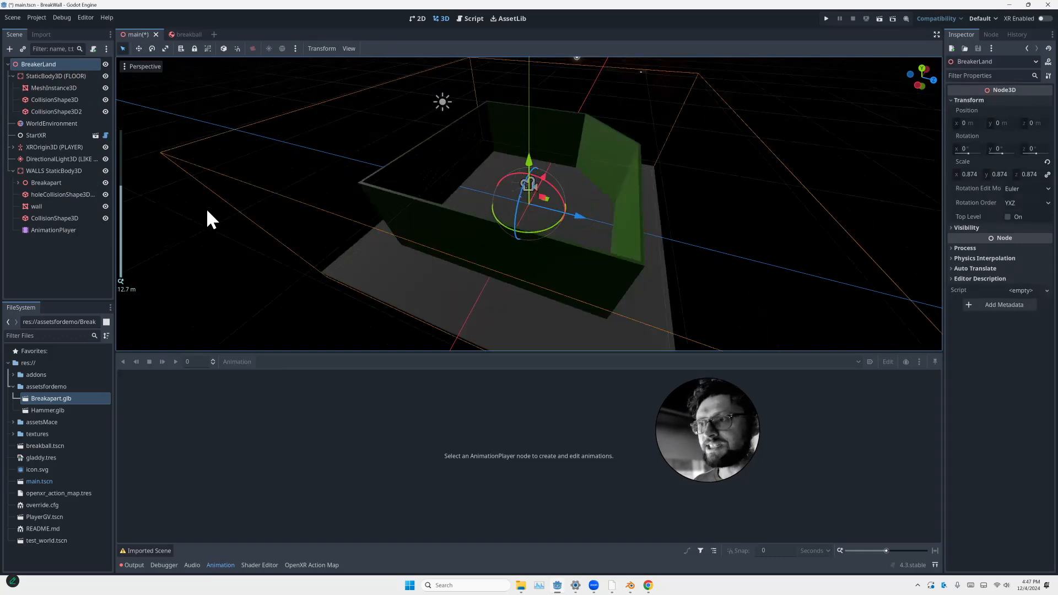
left_click(49, 171)
left_click(52, 230)
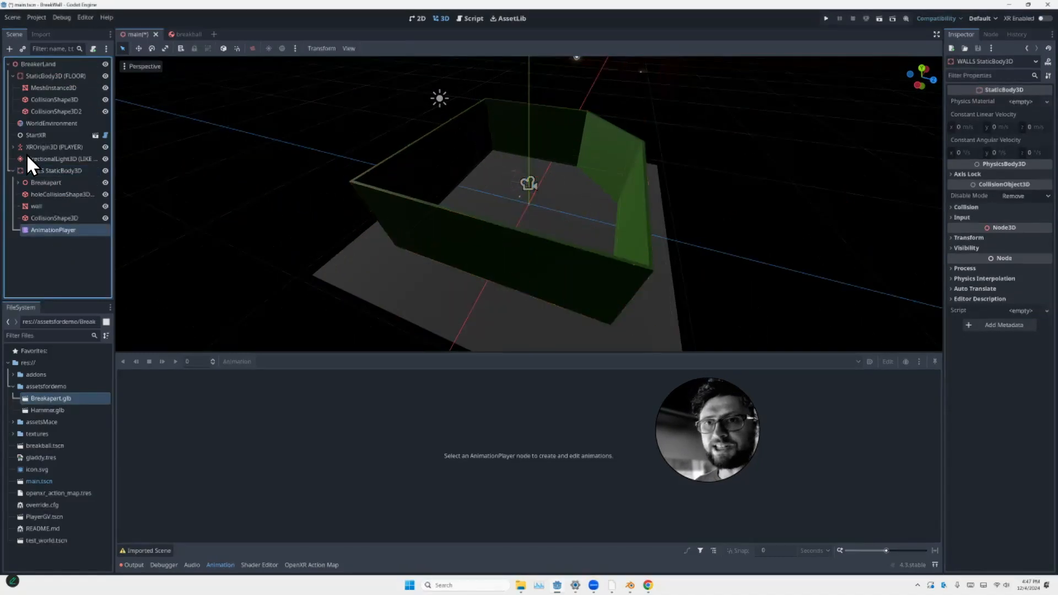
key("ctrl+a")
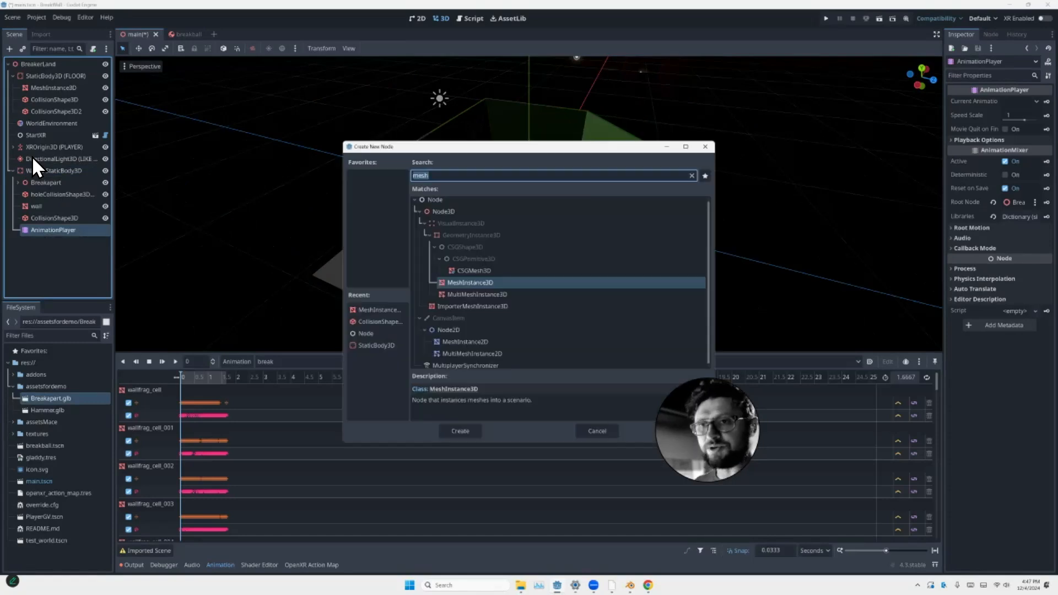
type("area")
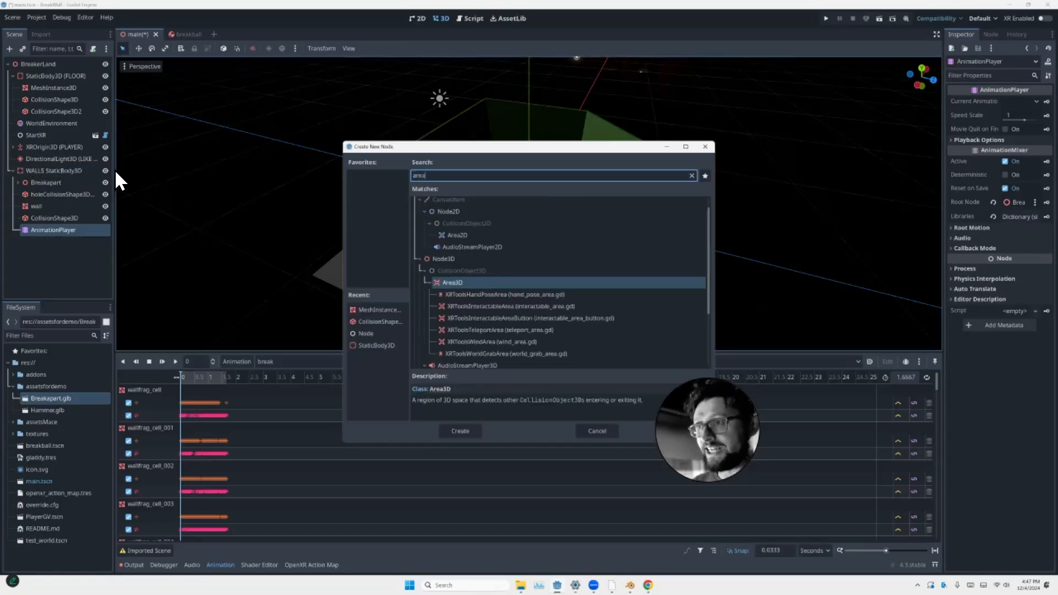
key("Return")
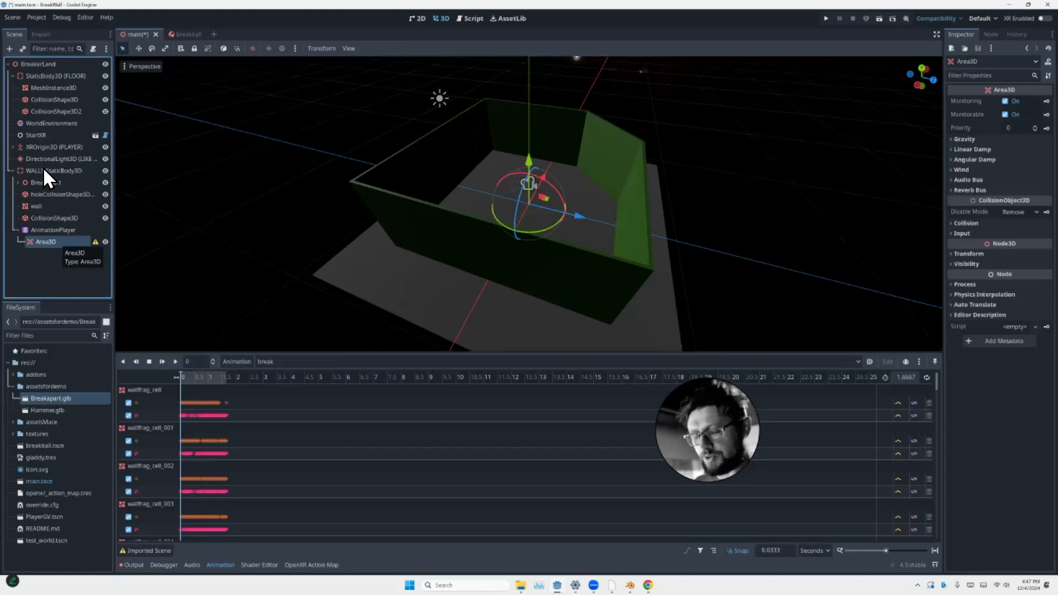
Add a CollisionShape3D child to the Area3D and give it a new BoxShape3D
key("ctrl+a")
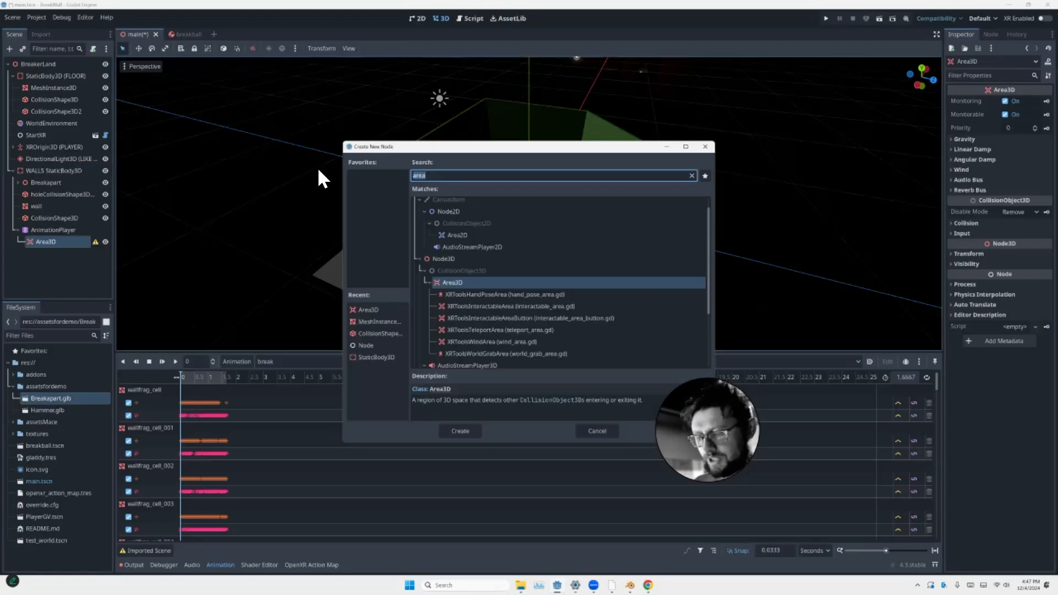
type("col")
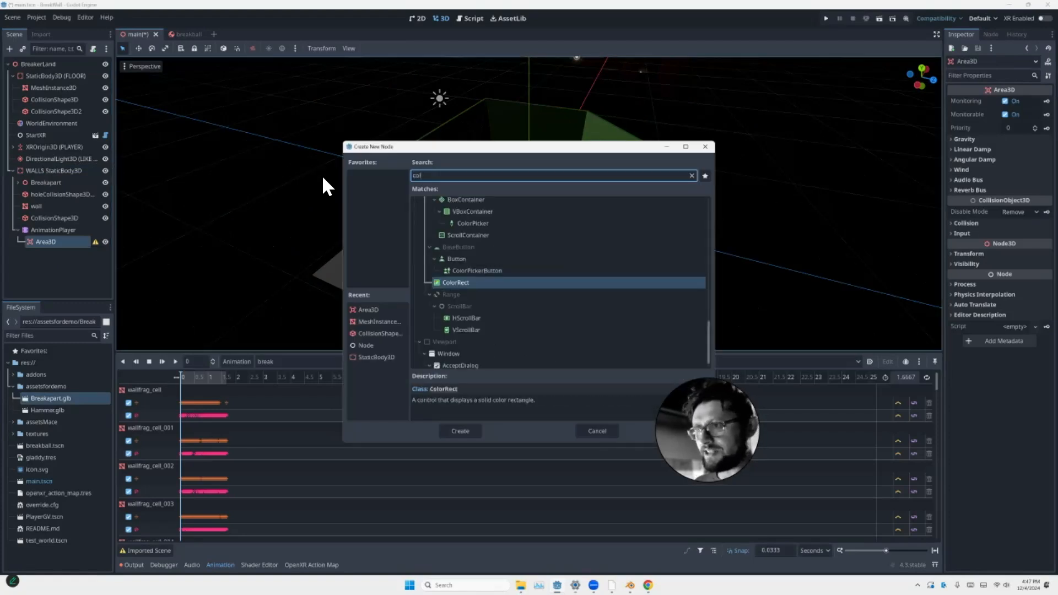
type("li")
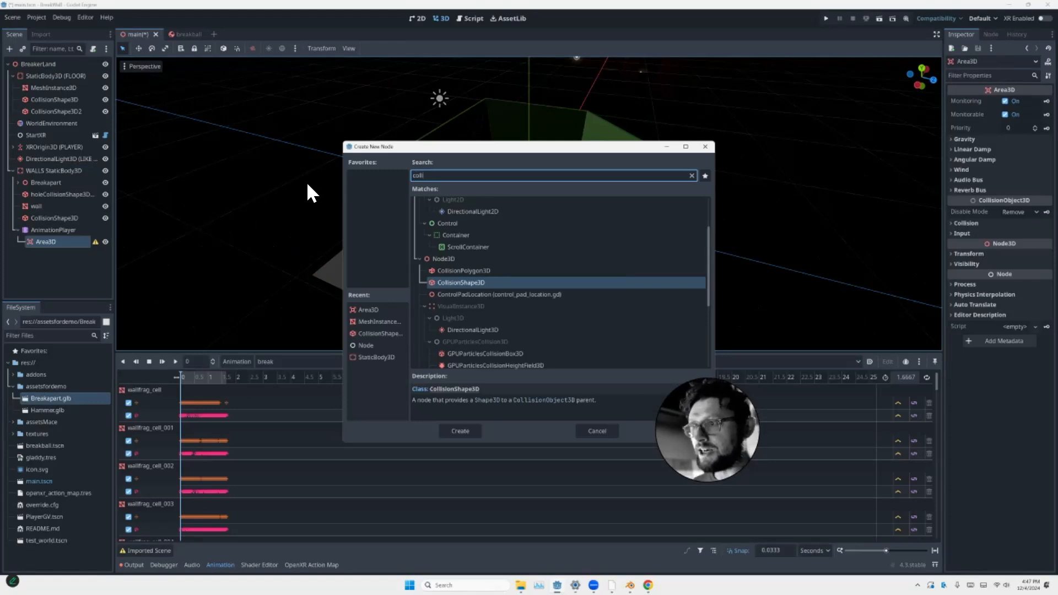
key("Return")
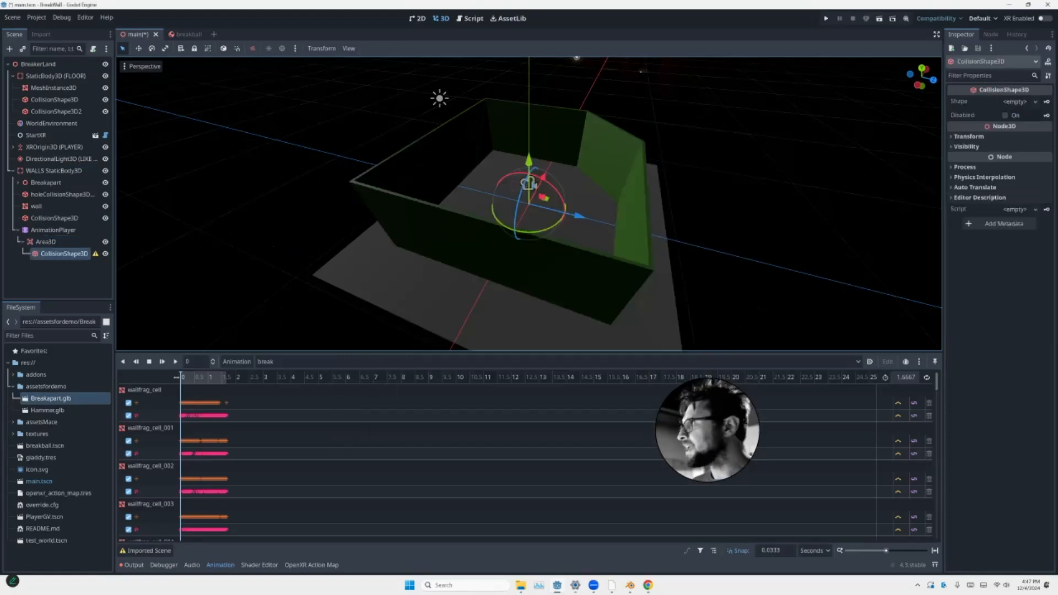
left_click(1014, 102)
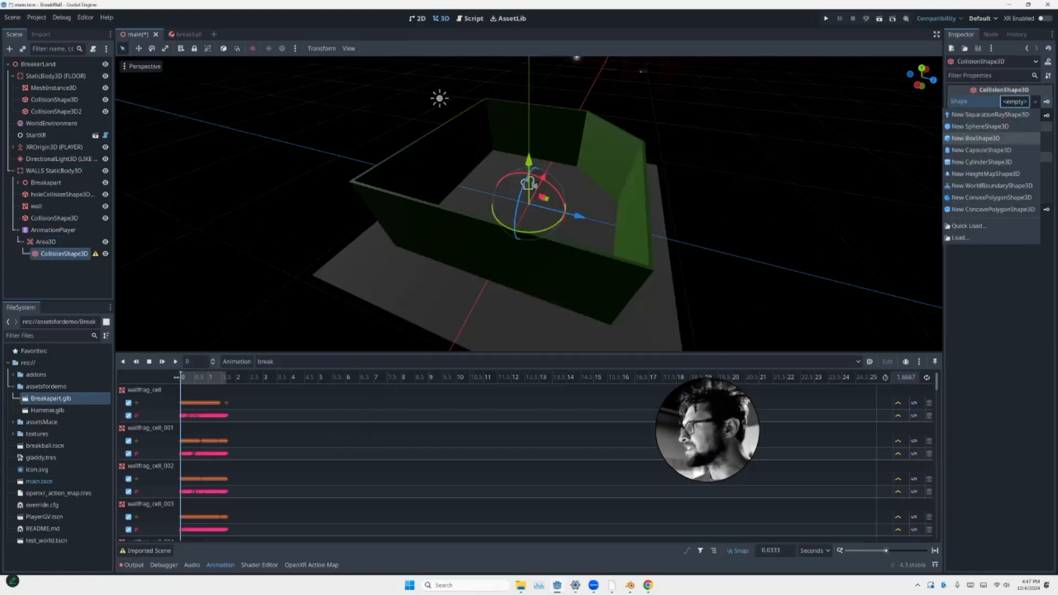
left_click(975, 138)
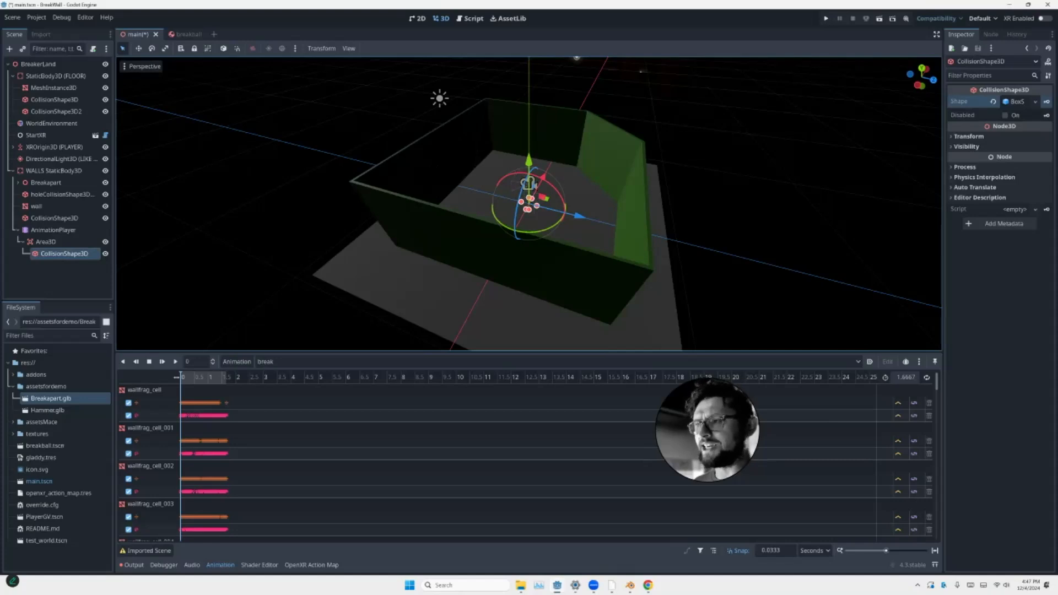
Add a MeshInstance3D under the Area3D's CollisionShape3D and give it a new BoxMesh
left_click(33, 171)
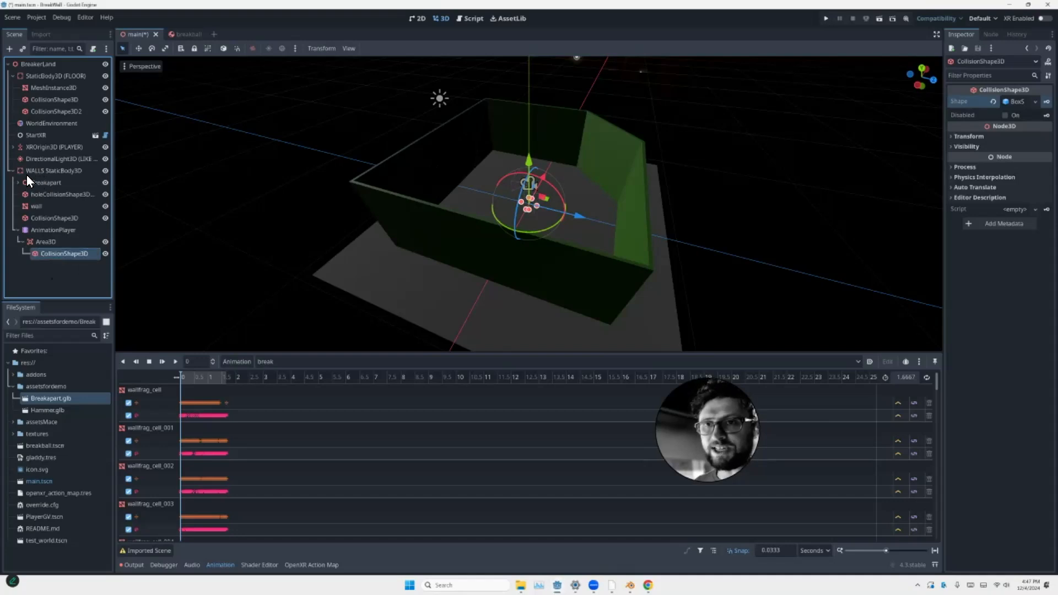
key("ctrl+a")
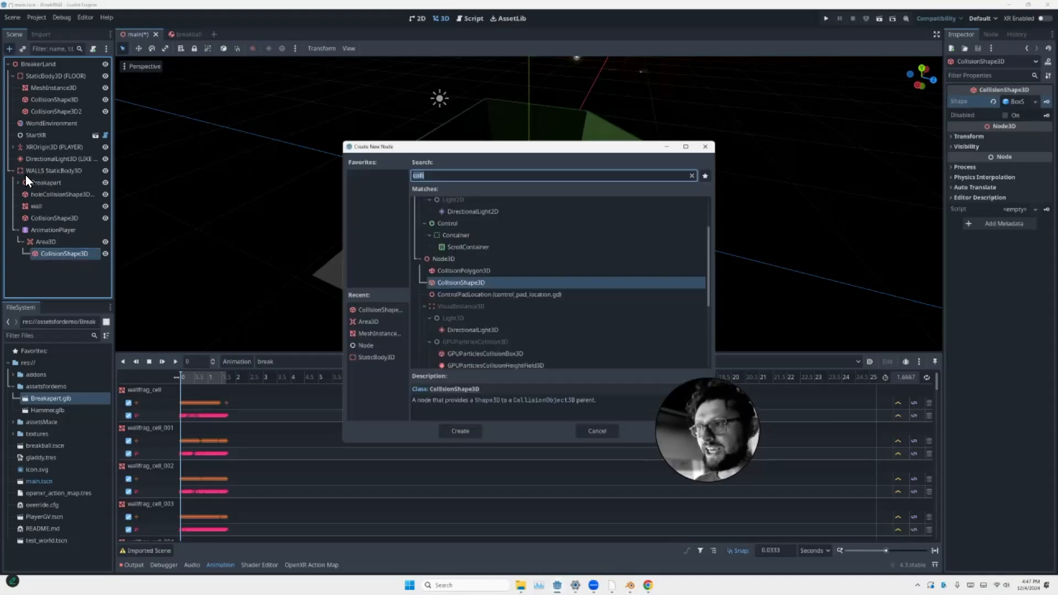
type("mesh")
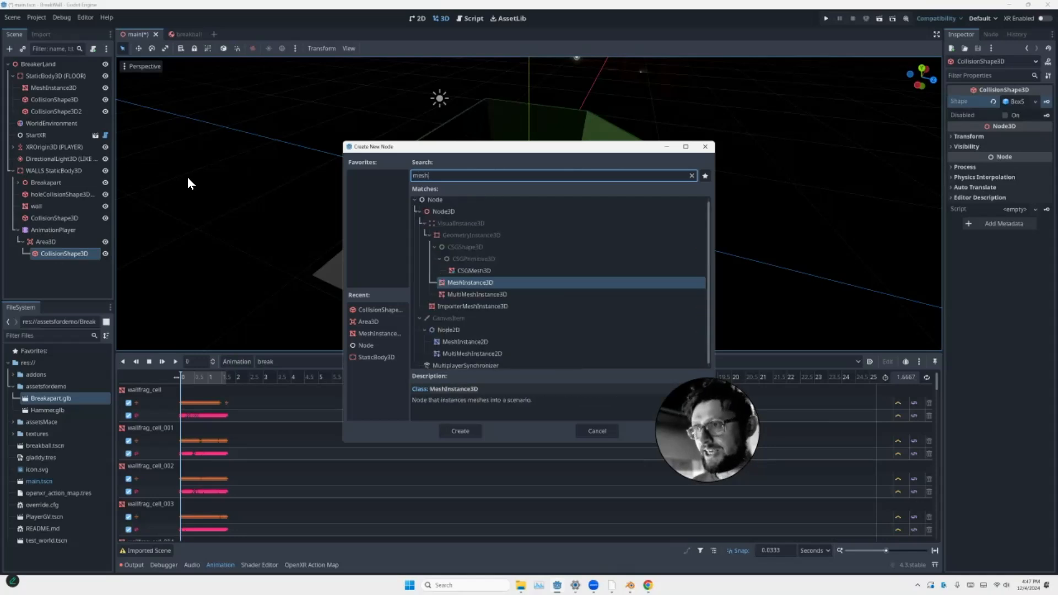
key("Return")
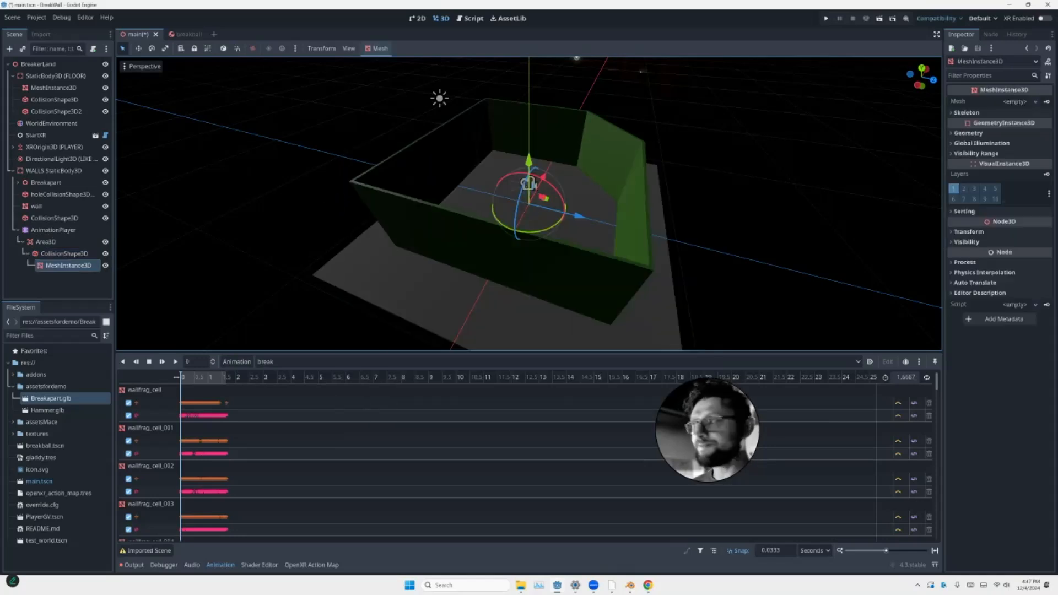
left_click(1035, 101)
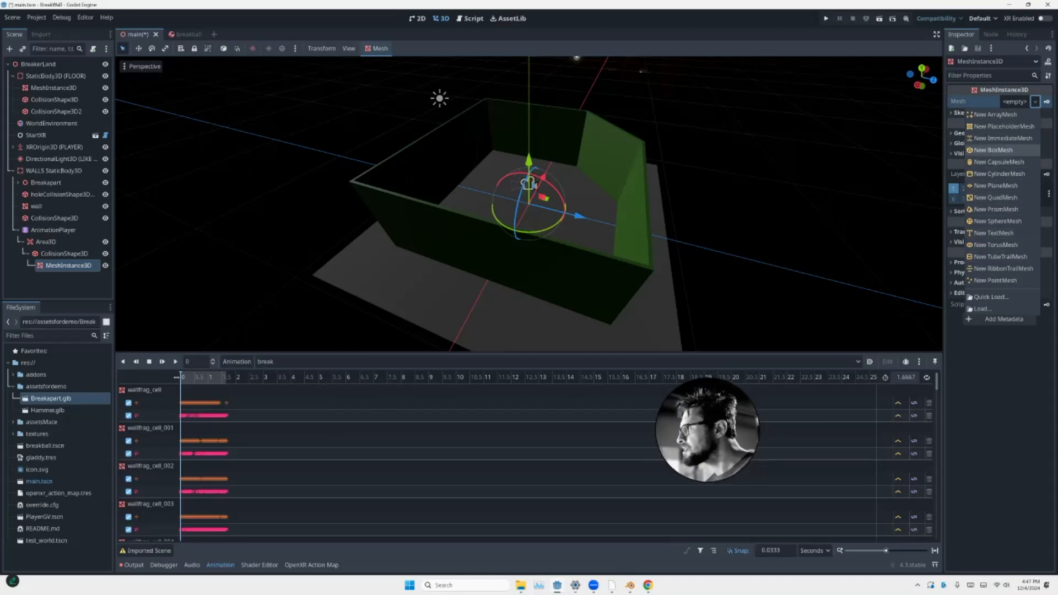
left_click(995, 150)
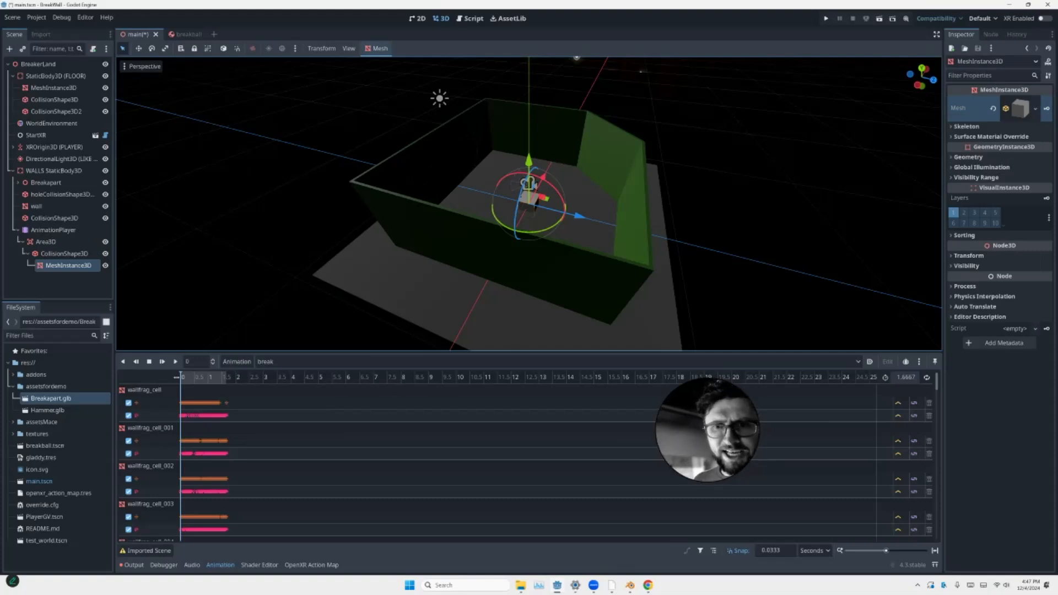
Apply the gladdy.tres material to the box mesh of the Area3D's MeshInstance3D
left_click(40, 457)
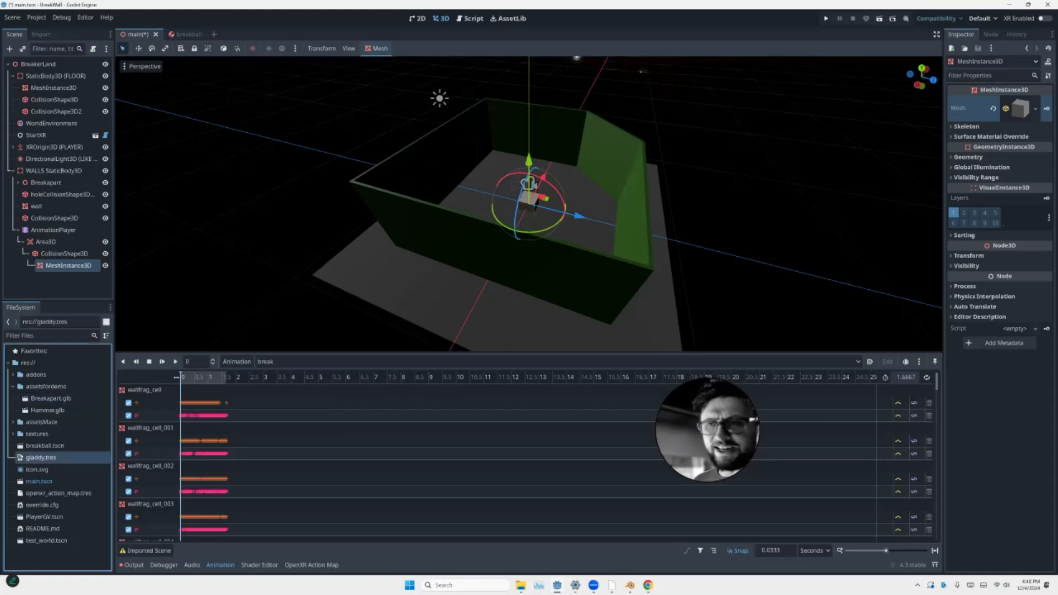
left_click(1017, 108)
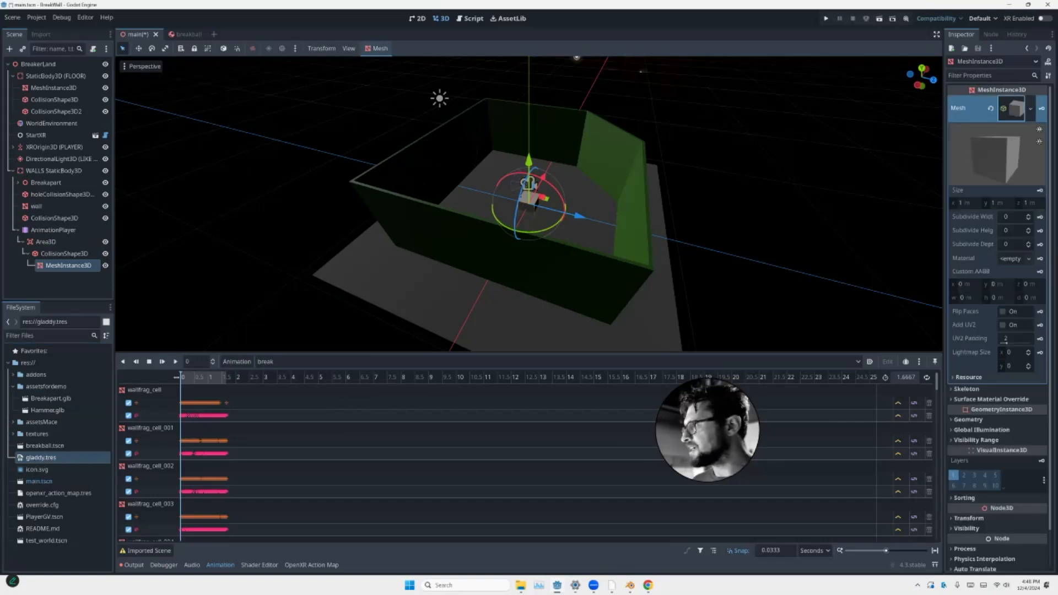
left_click_drag(41, 457, 1003, 260)
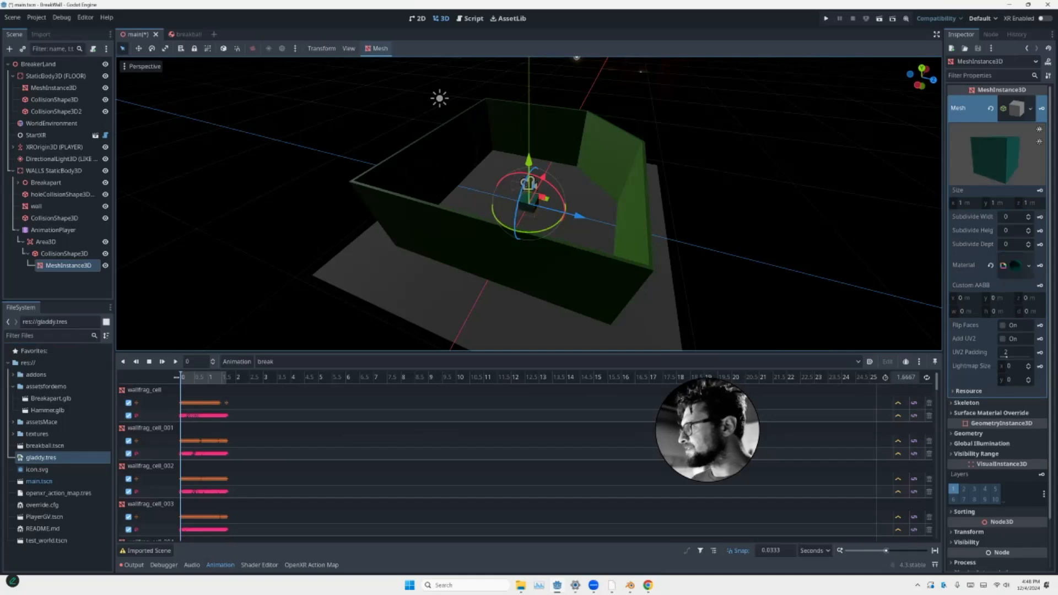
scroll(304, 143, "up", 10)
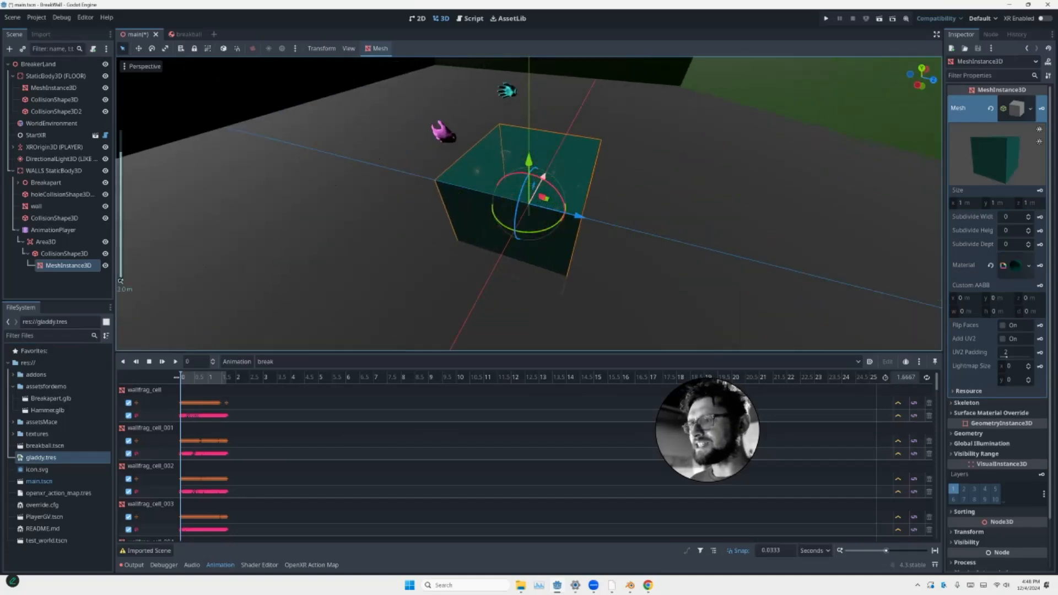
Move the Area3D trigger box along negative Z toward the room's far wall and raise it along Y
scroll(529, 204, "down", 4)
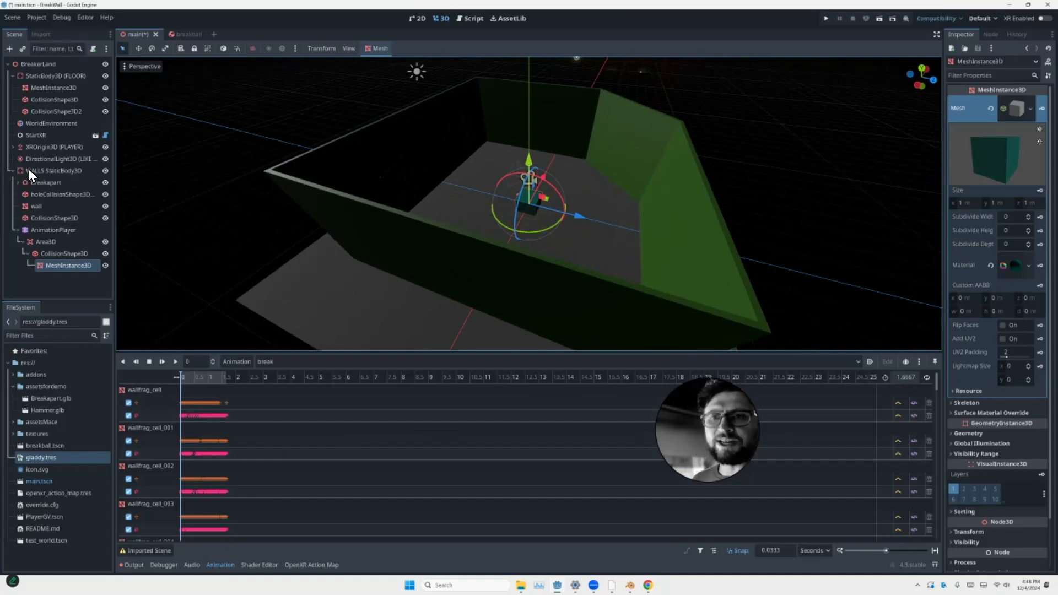
left_click(42, 241)
left_click_drag(578, 215, 521, 201)
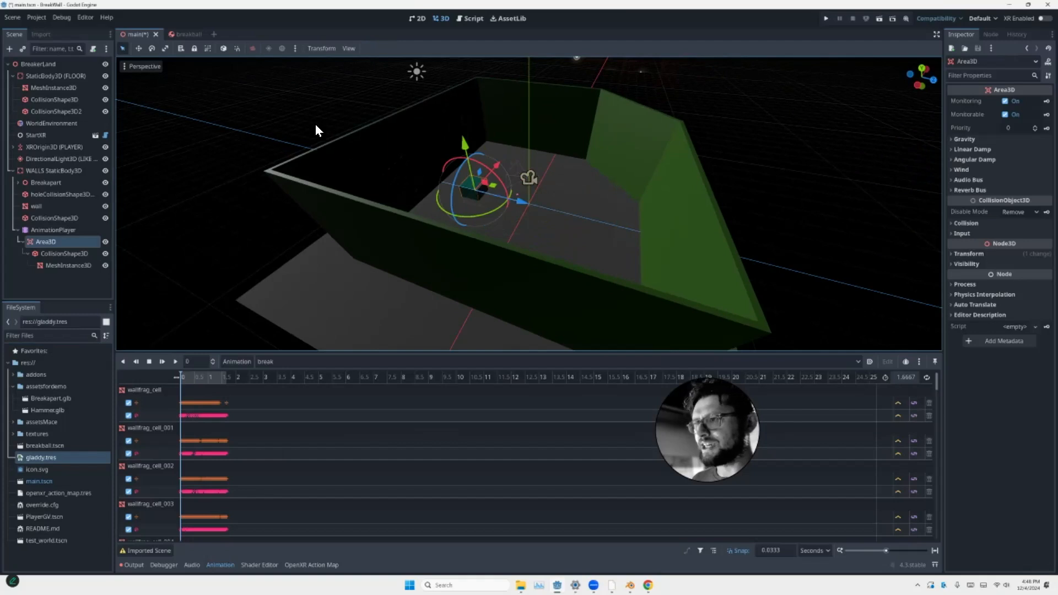
left_click_drag(464, 147, 466, 118)
middle_click_drag(345, 153, 380, 142)
left_click_drag(509, 193, 495, 195)
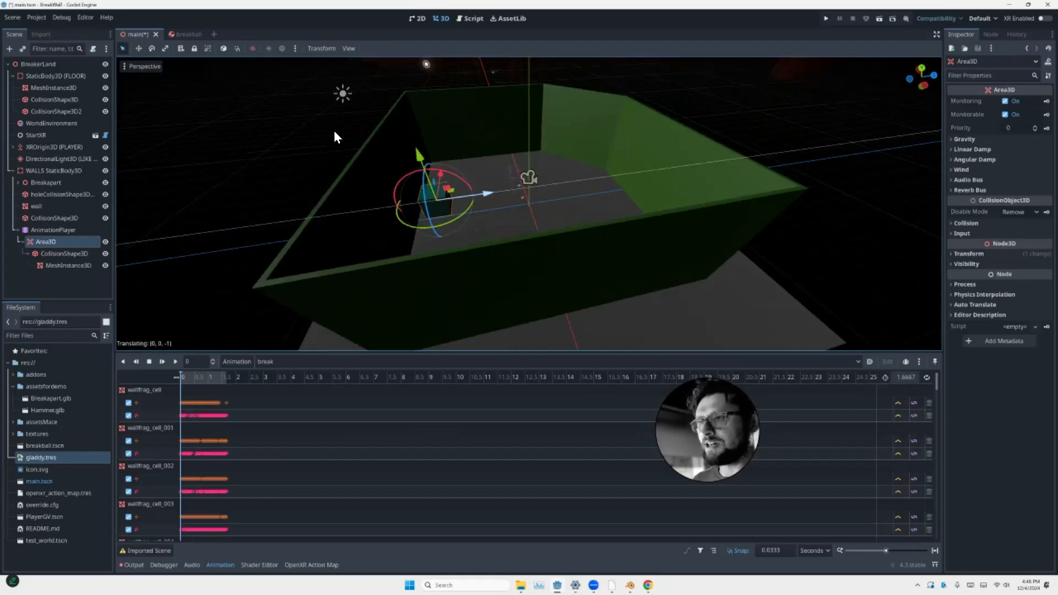
mouse_move(334, 131)
middle_mouse_down()
mouse_move(327, 157)
mouse_move(339, 156)
mouse_move(323, 134)
middle_mouse_up()
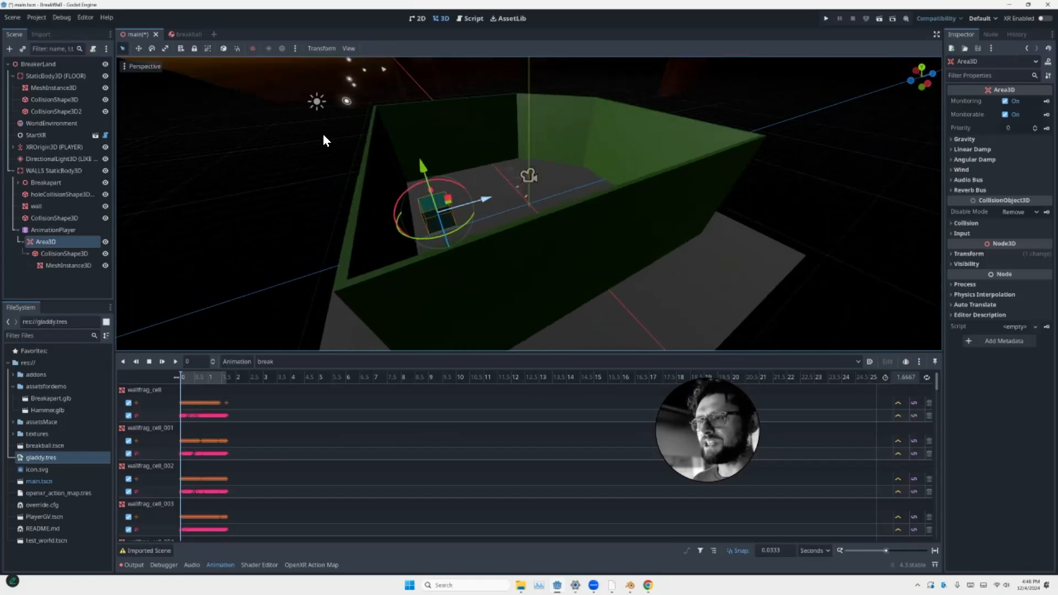
left_click(50, 266)
left_click(49, 243)
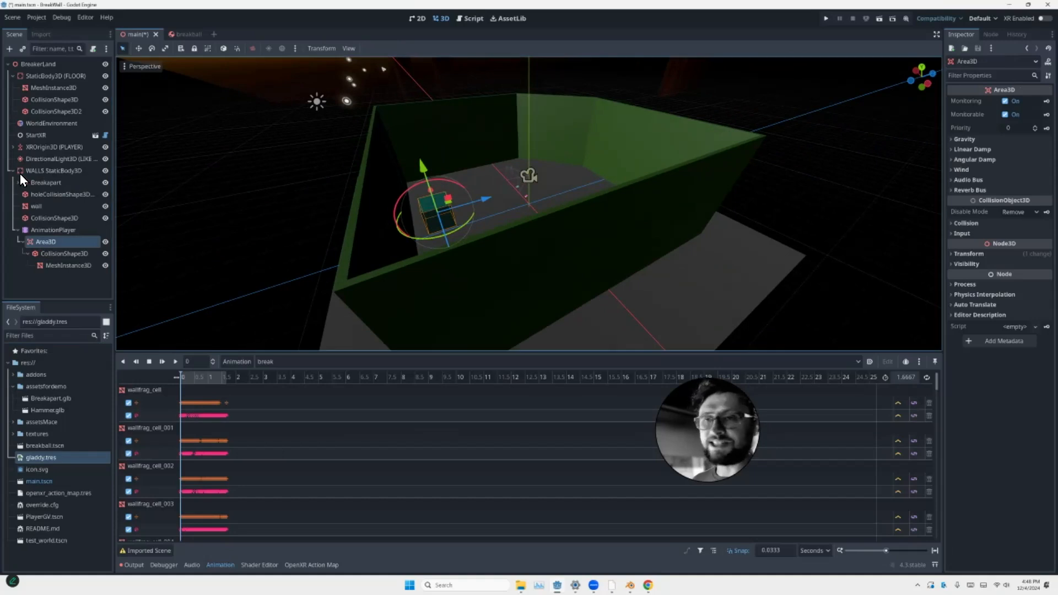
Attach a new GDScript named BREAKanimation_player.gd to the AnimationPlayer using the Node: Default template
key("Up")
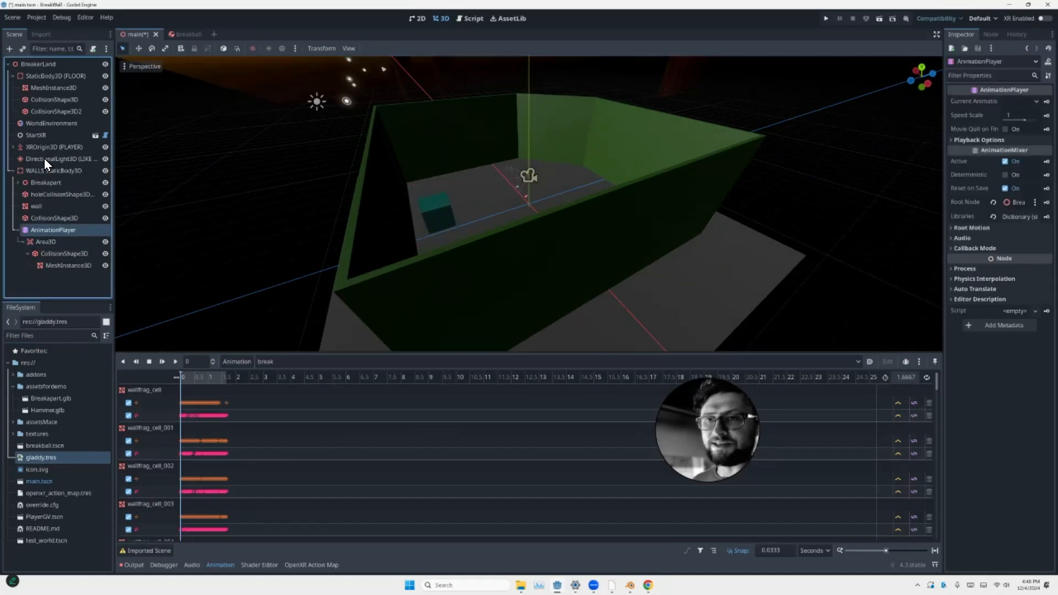
key("Menu")
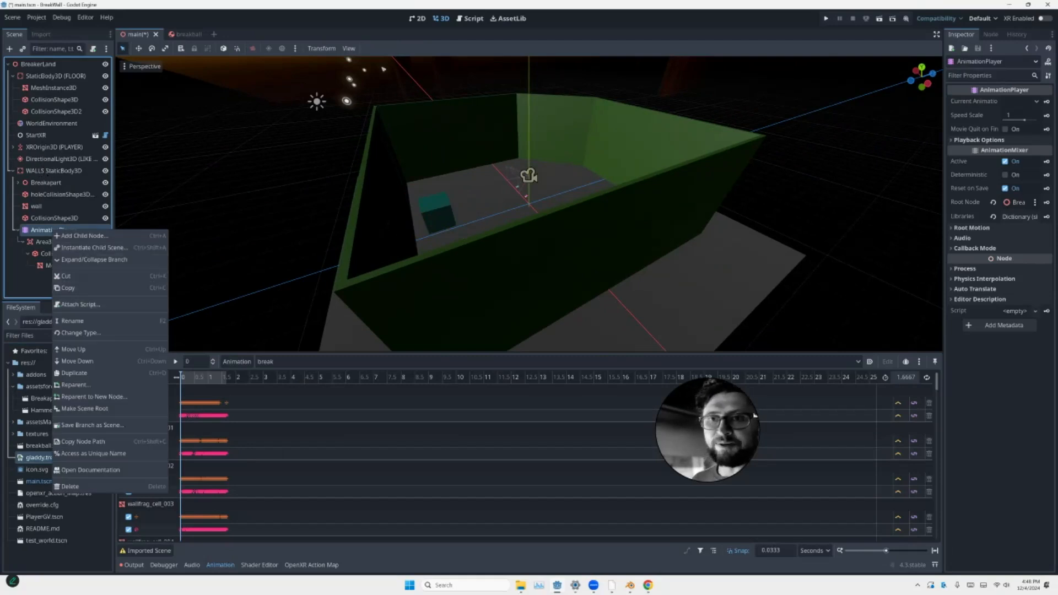
left_click(80, 305)
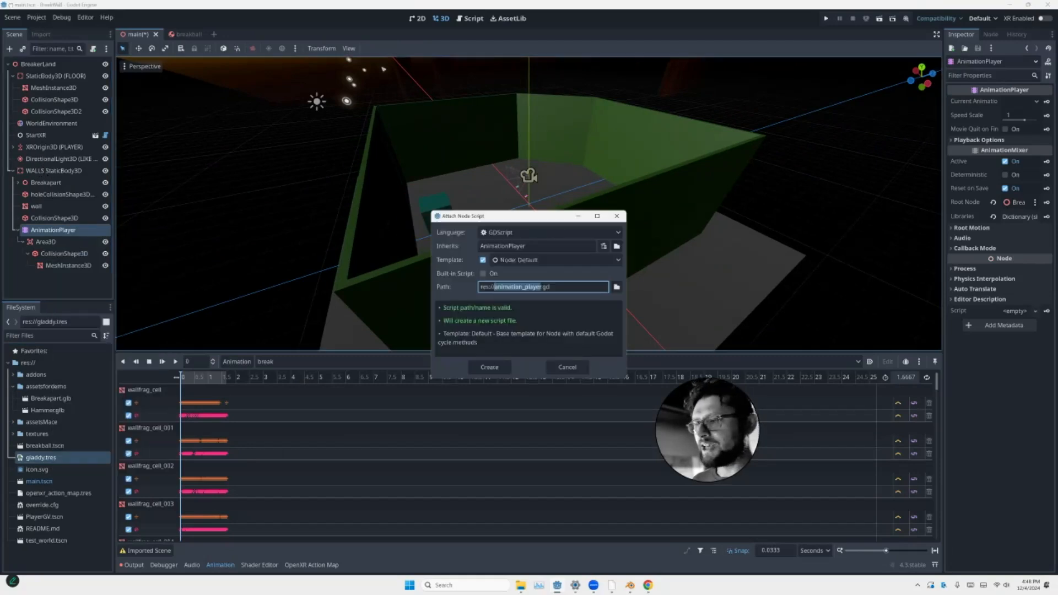
left_click(494, 287)
type("BREAK")
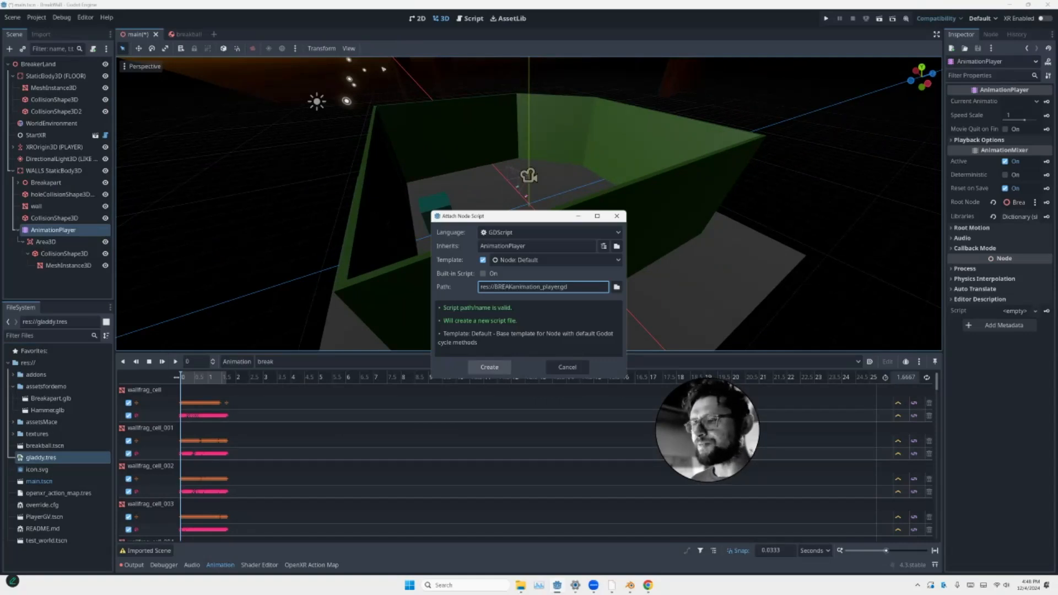
left_click(489, 367)
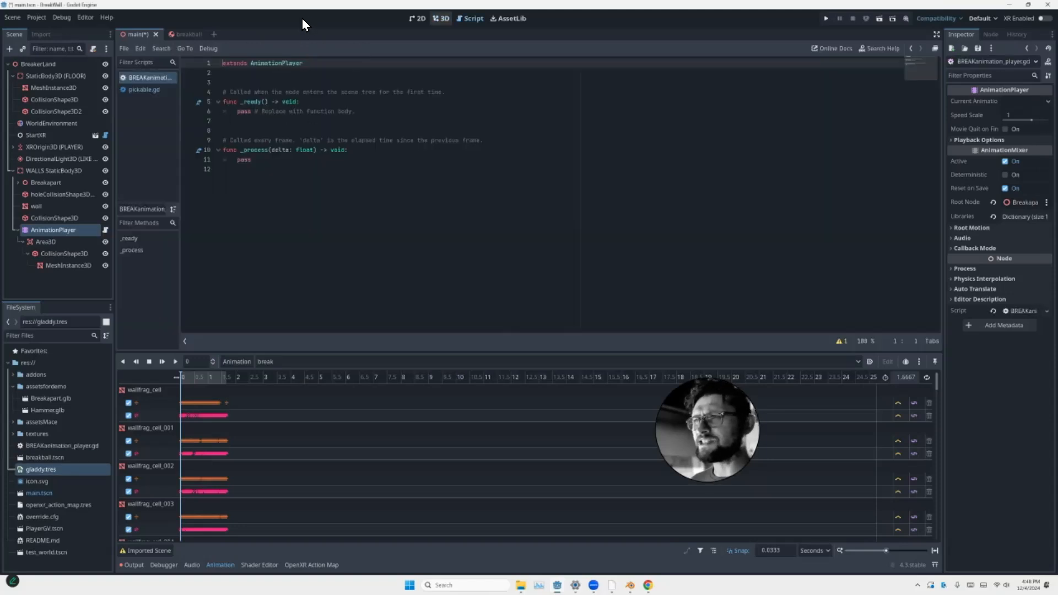
left_click(441, 19)
left_click(418, 18)
left_click(508, 18)
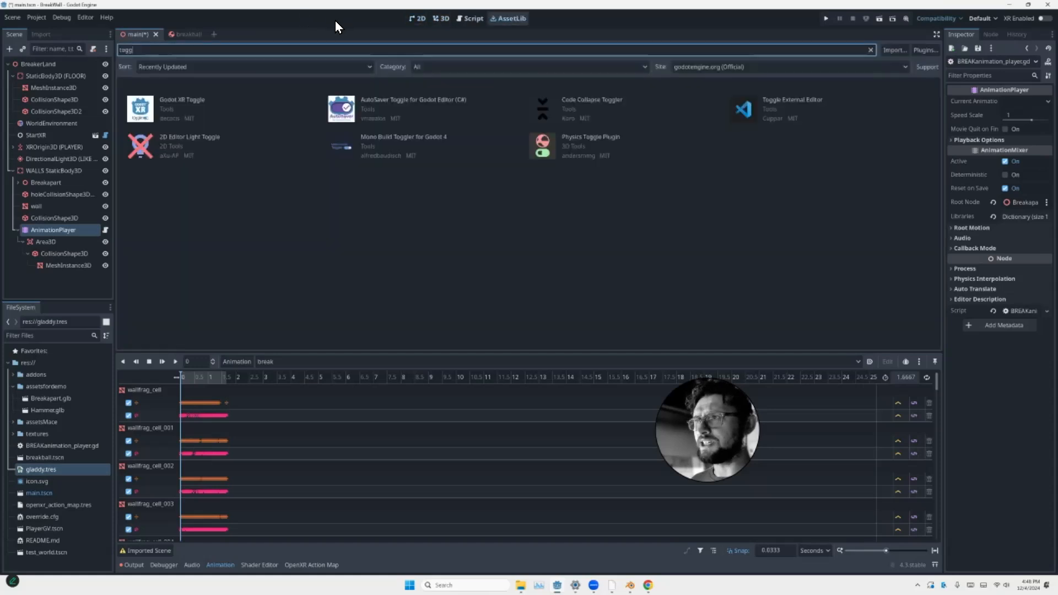
key("ctrl+F3")
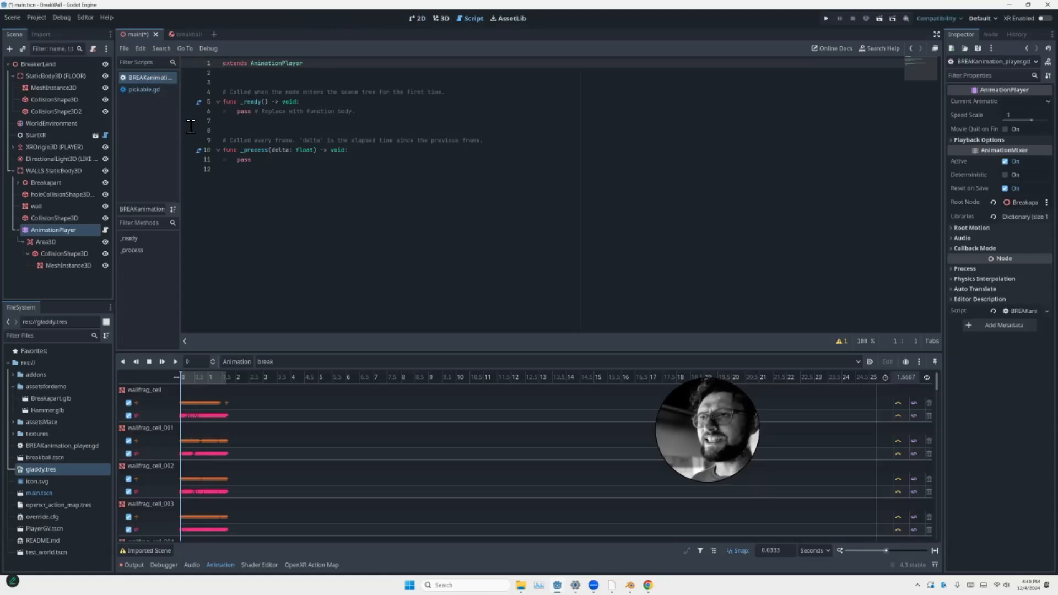
Delete the default _ready and _process functions and their comments from the AnimationPlayer script, keeping the extends line
key("ctrl+End")
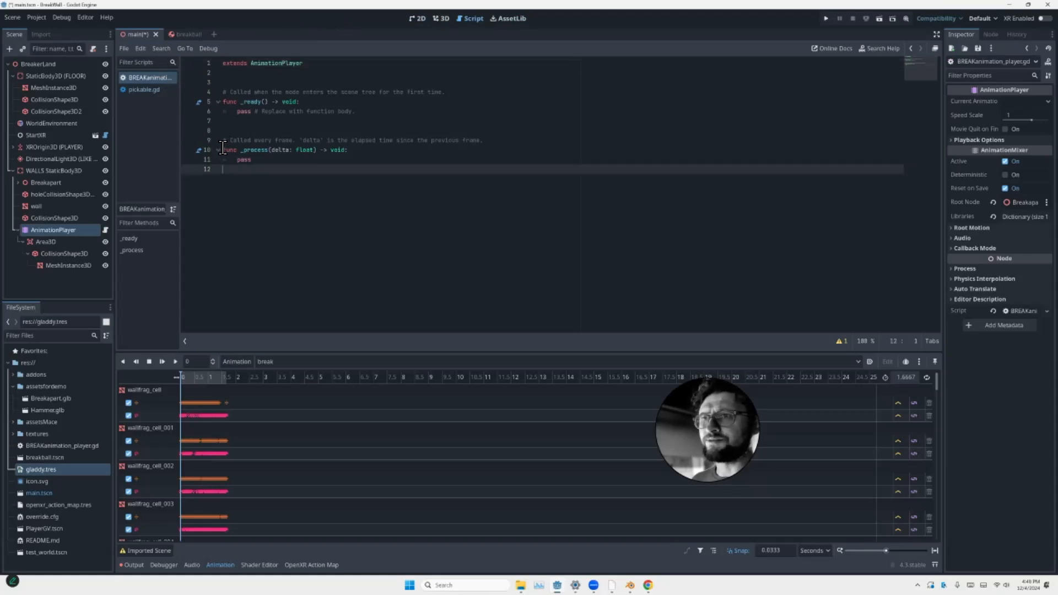
key("shift+Up")
key("shift+Up")
key("shift+Up")
key("shift+Up")
key("shift+Up")
key("shift+Up")
key("shift+Up")
key("shift+Up")
key("shift+Up")
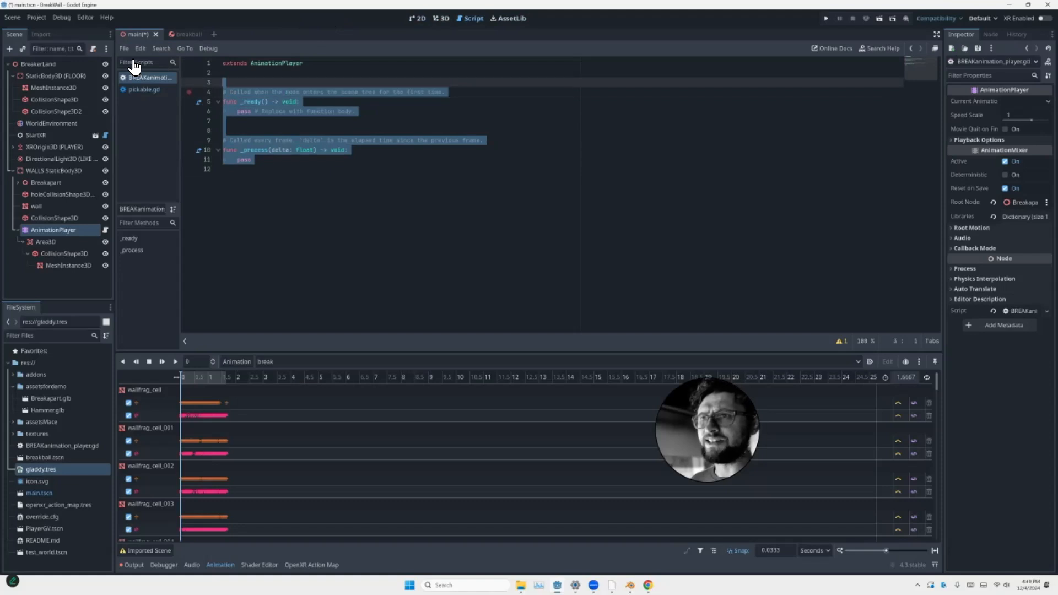
key("BackSpace")
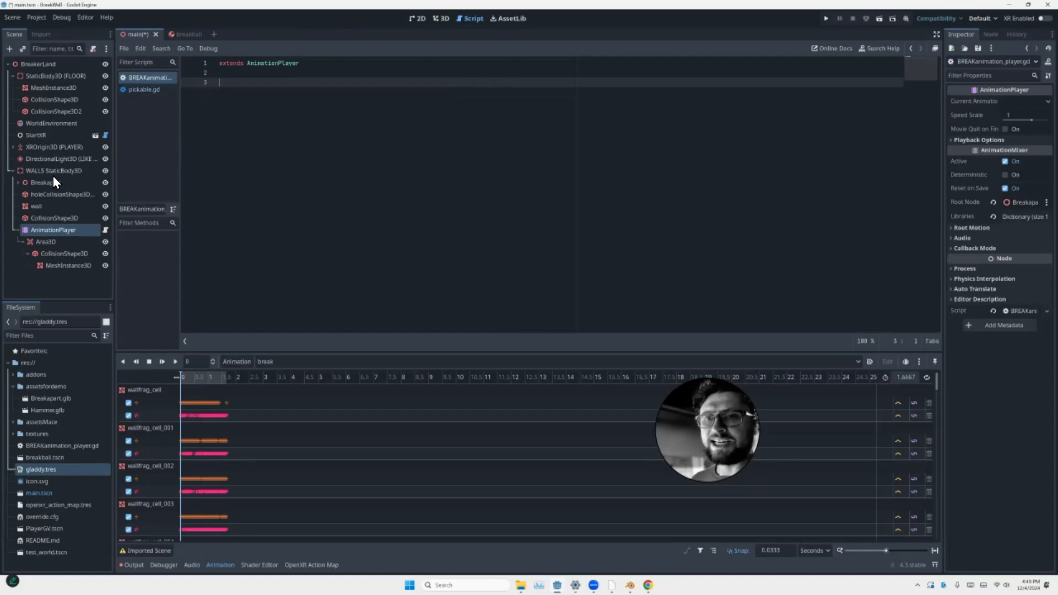
Connect the Area3D's body_entered signal to the AnimationPlayer script with receiver method _on_area_3d_body_entered
left_click(46, 241)
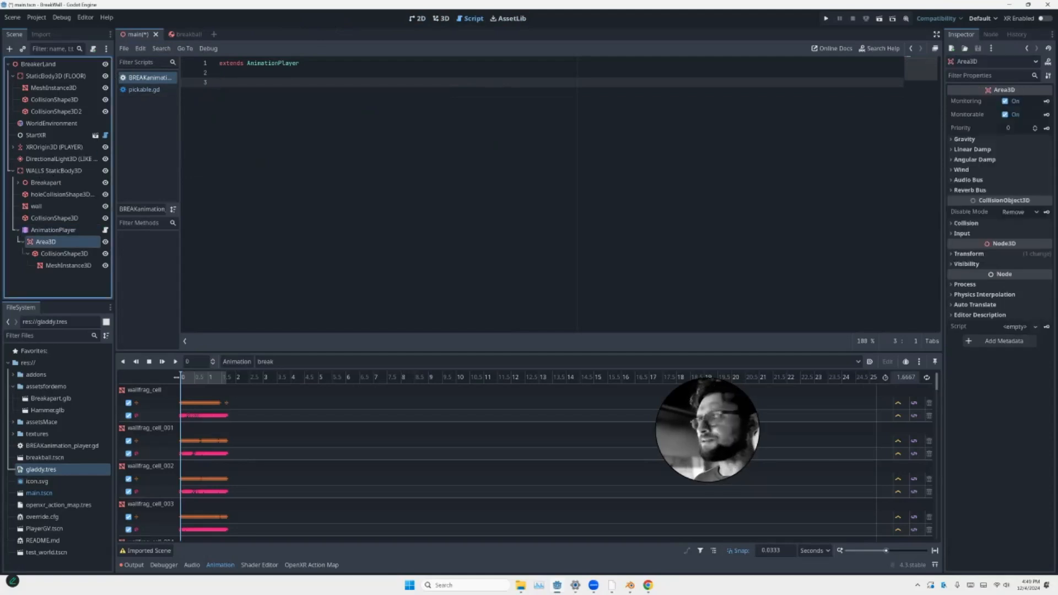
left_click(990, 35)
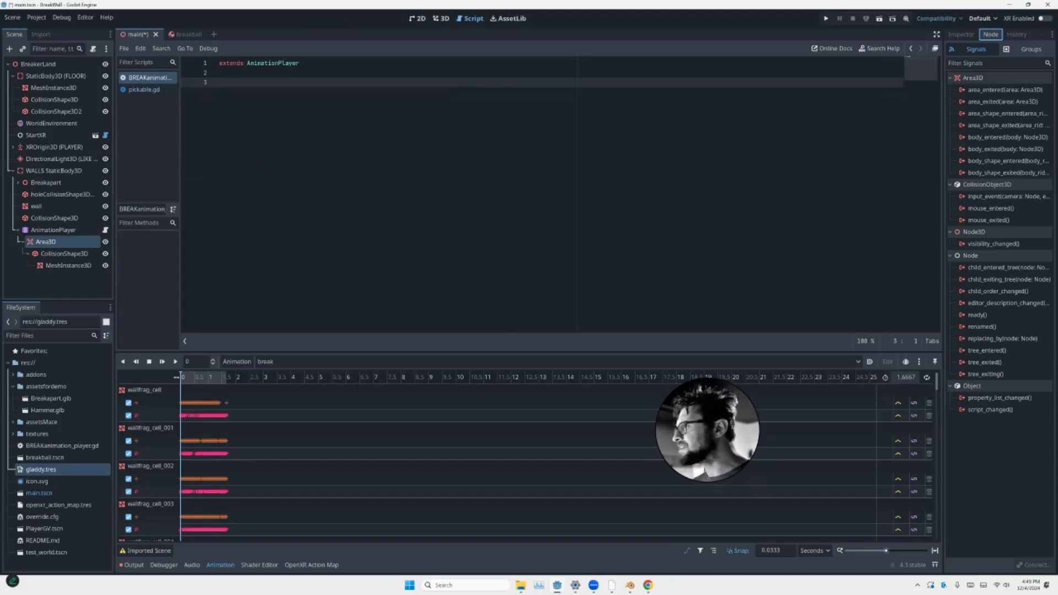
left_click(1003, 102)
left_click(1007, 125)
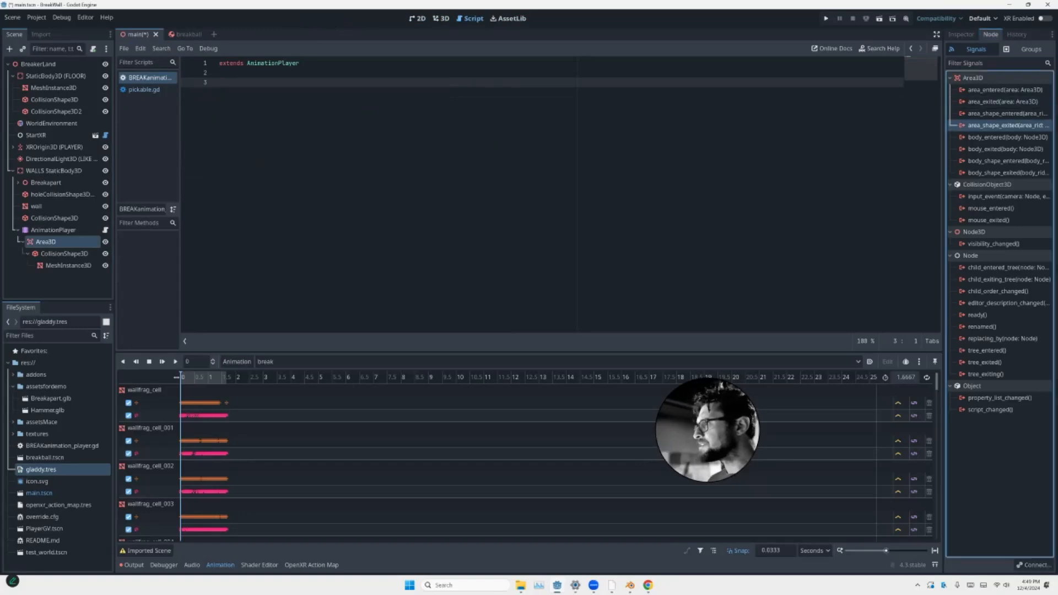
left_click(1007, 137)
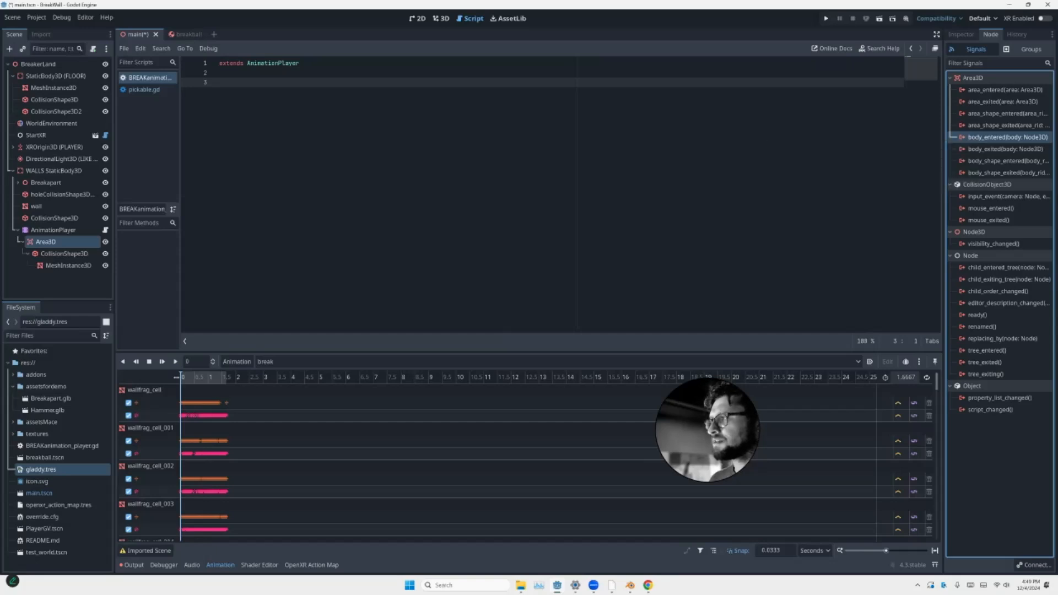
double_click(1007, 136)
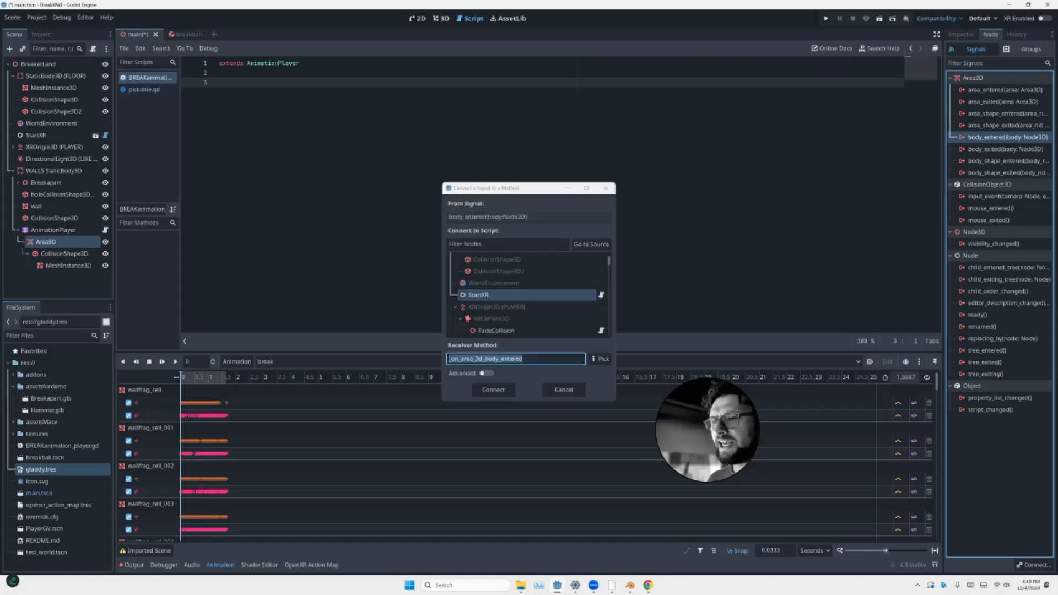
scroll(528, 295, "down", 8)
scroll(528, 295, "down", 10)
scroll(528, 295, "down", 10)
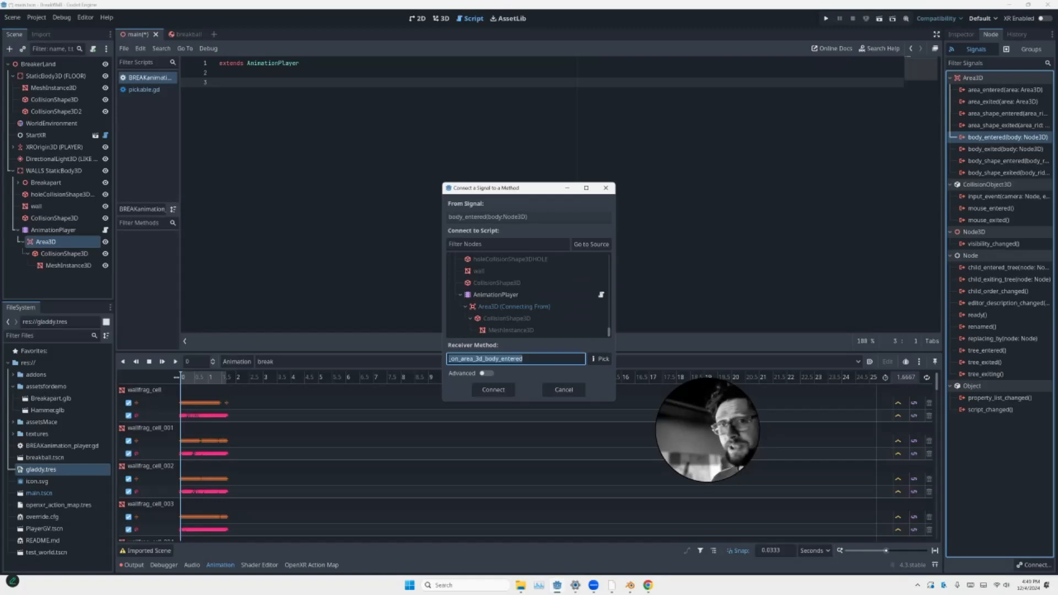
left_click(594, 295)
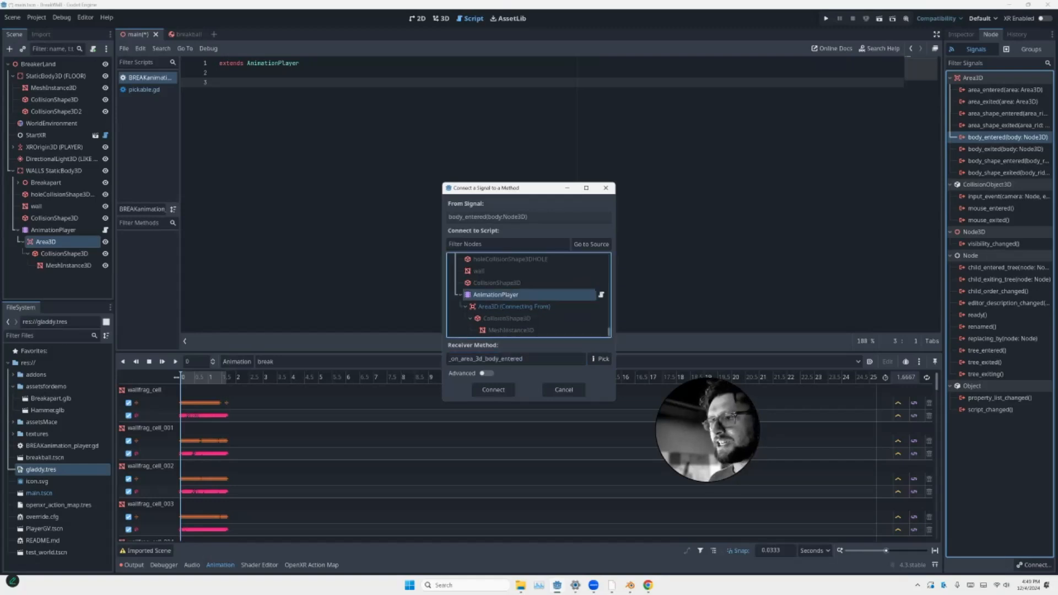
left_click(493, 389)
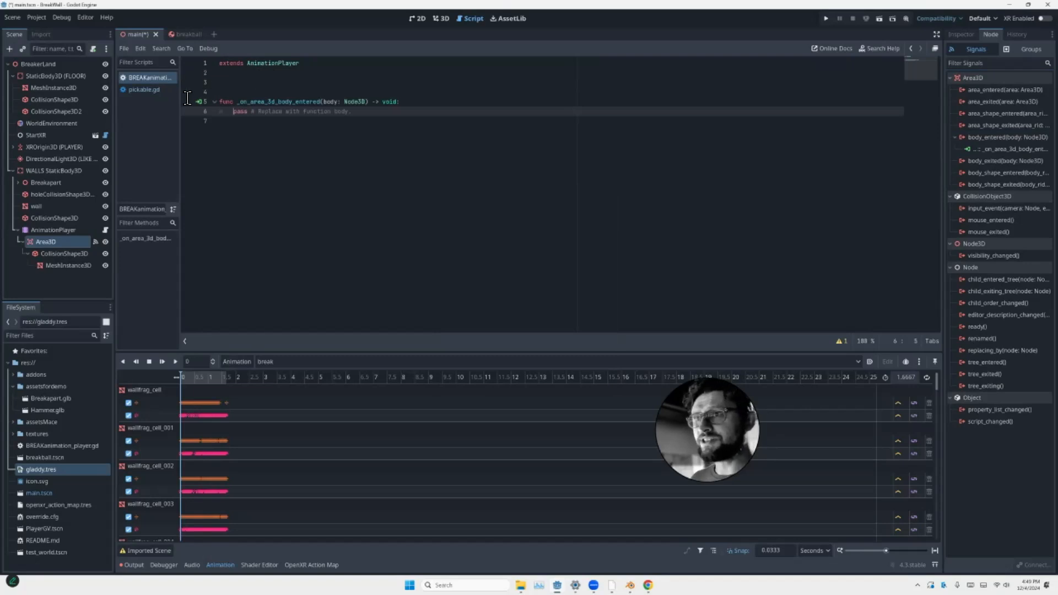
Replace the placeholder body of _on_area_3d_body_entered with play("break")
key("shift+End")
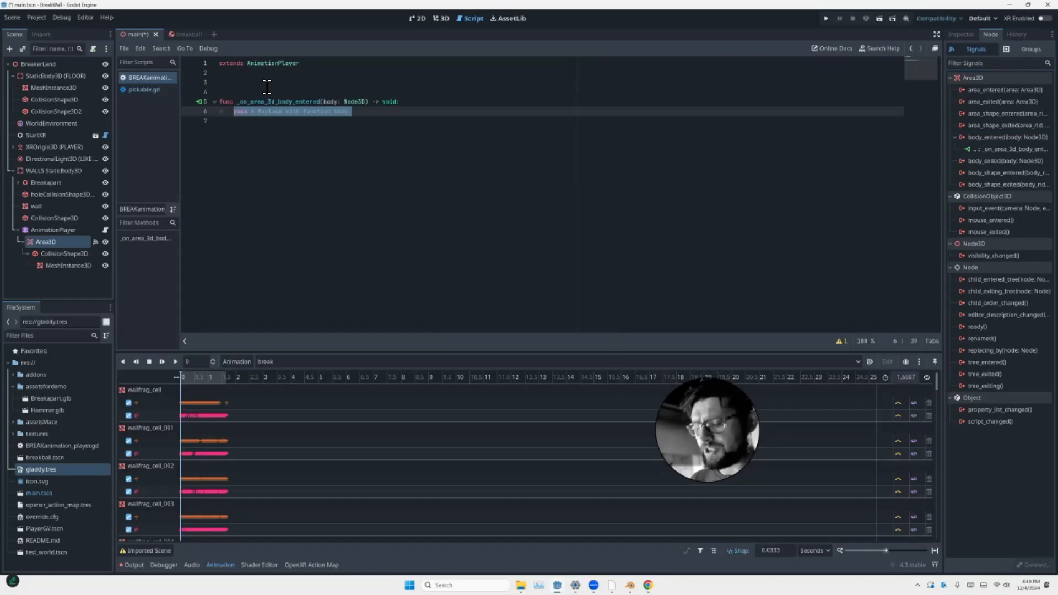
type("play")
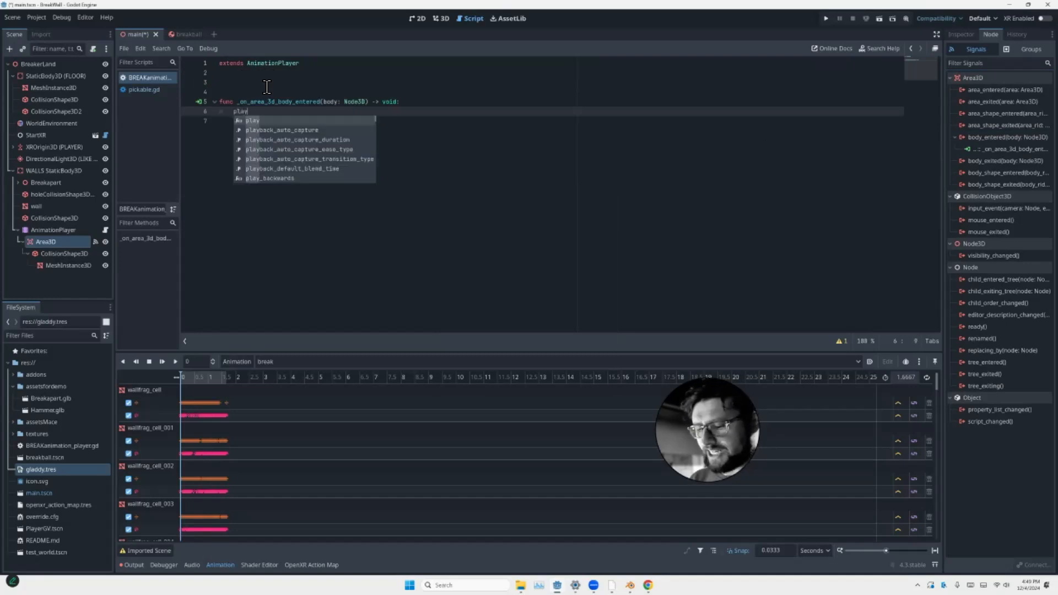
key("Return")
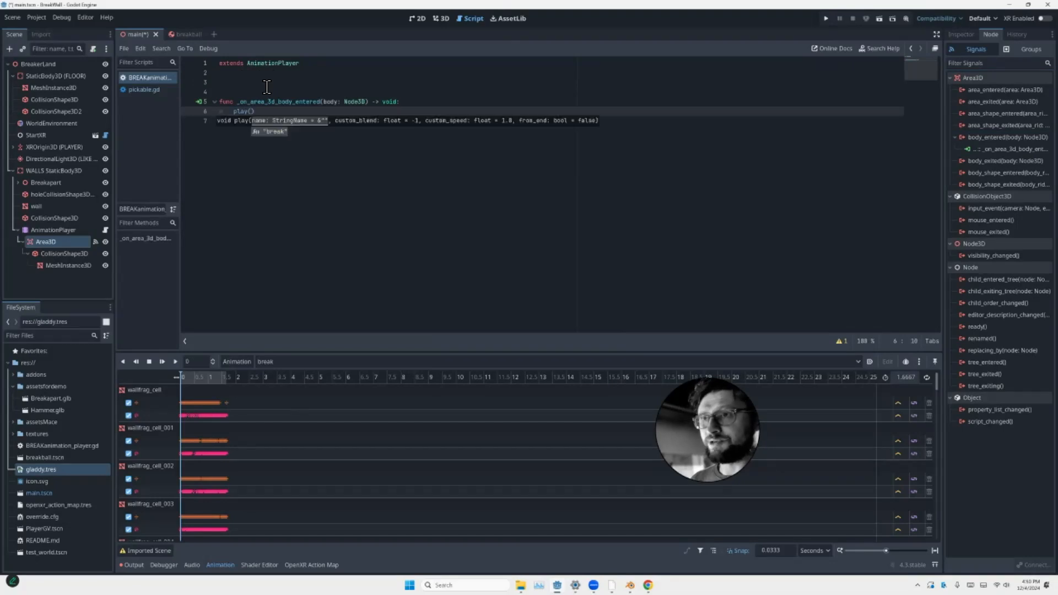
type("\"")
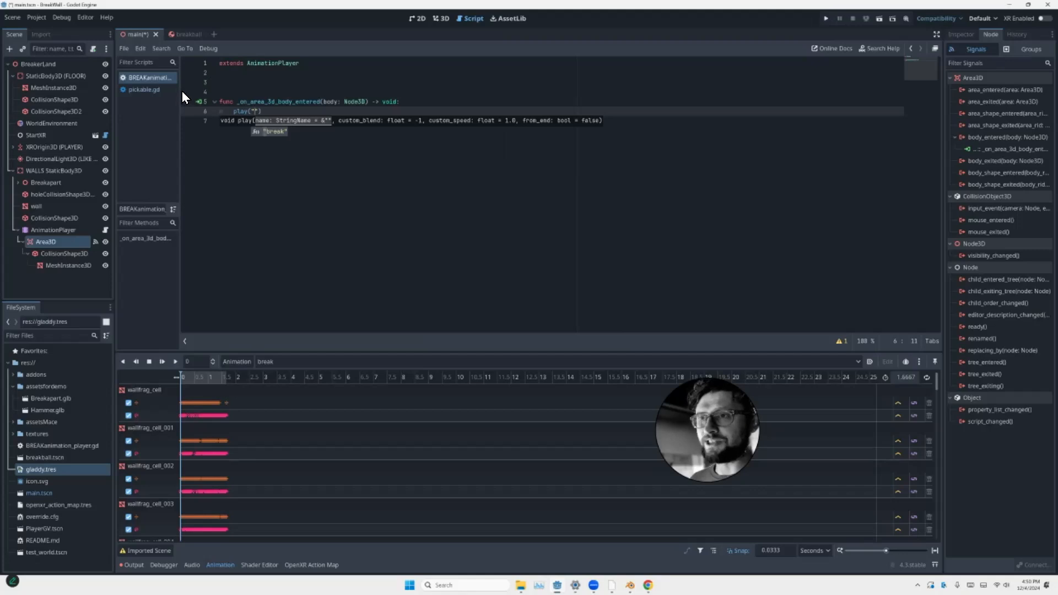
key("Return")
key("Down")
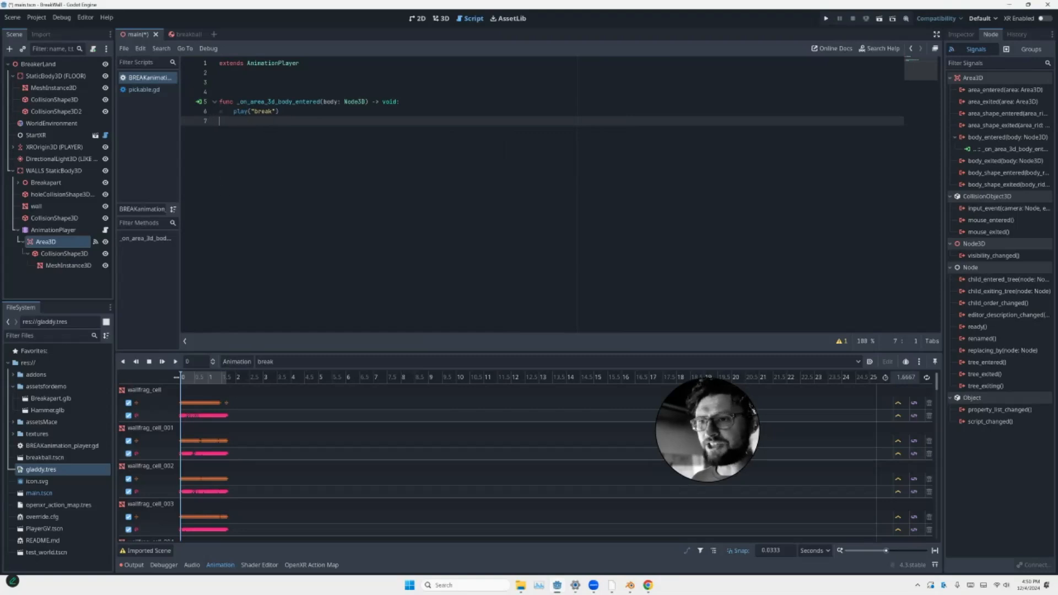
Return to the 3D view and instance breakball.tscn as a child of the BreakerLand root node
left_click_drag(529, 352, 529, 319)
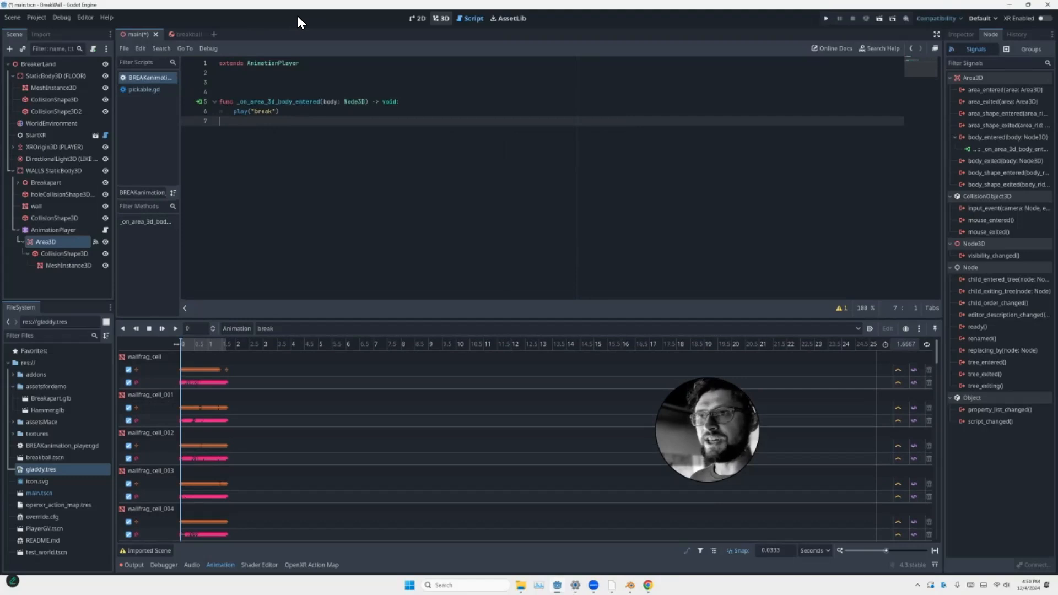
key("ctrl+F2")
middle_click_drag(301, 147, 219, 150)
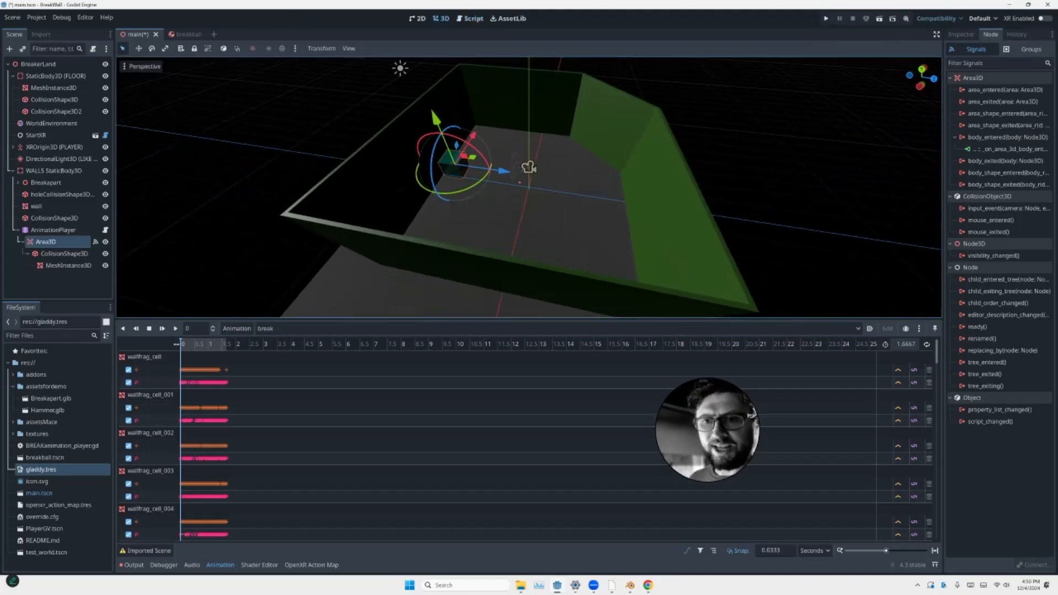
left_click(44, 528)
left_click(43, 540)
left_click(46, 552)
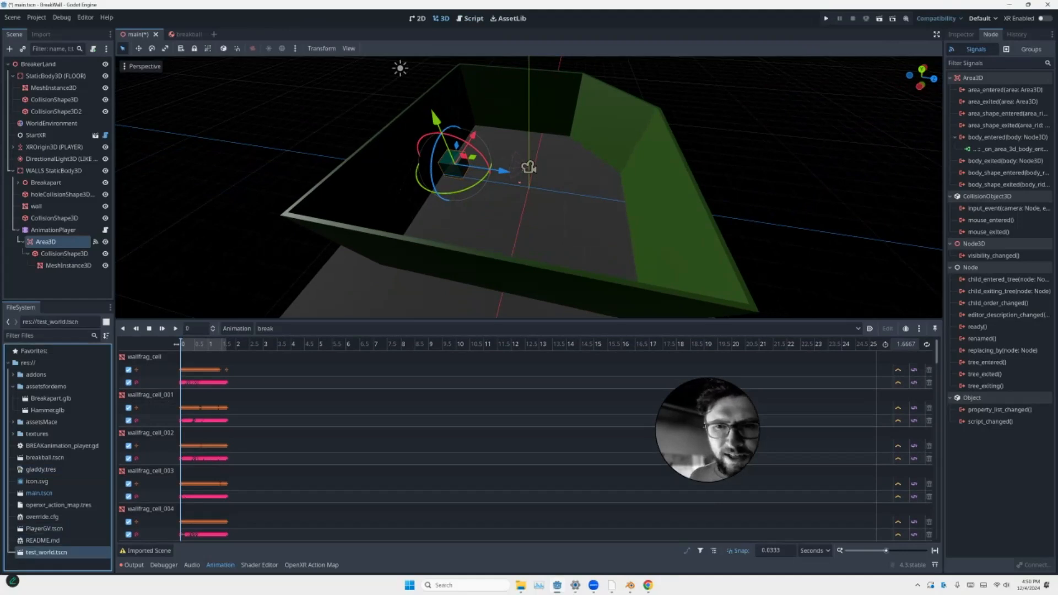
left_click(45, 457)
left_click_drag(45, 458, 24, 58)
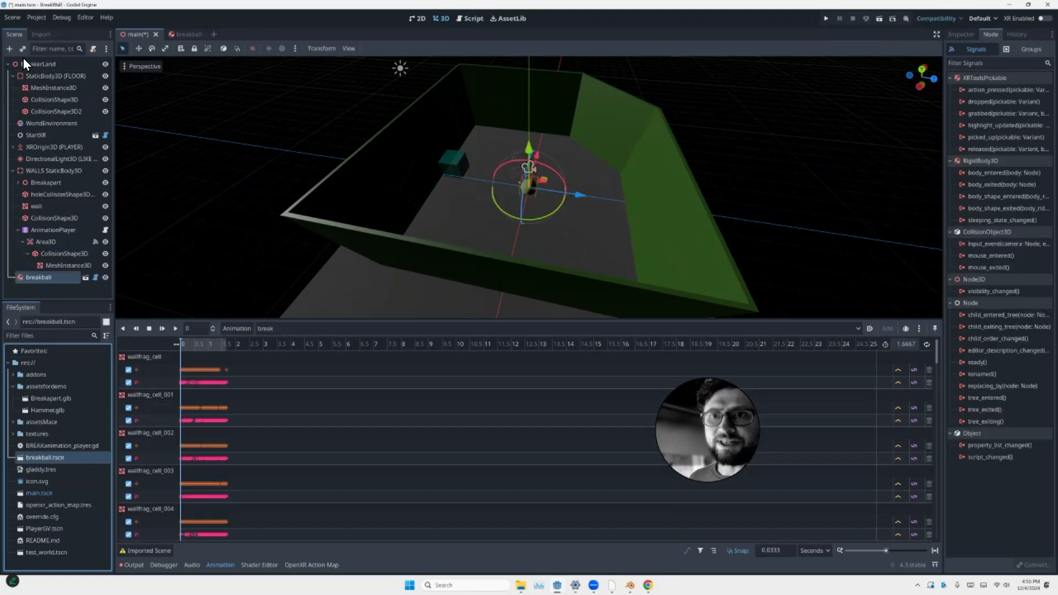
Move the breakball instance along the Z axis toward the teal Area3D trigger box
left_click_drag(580, 195, 321, 75)
middle_click_drag(345, 161, 376, 107)
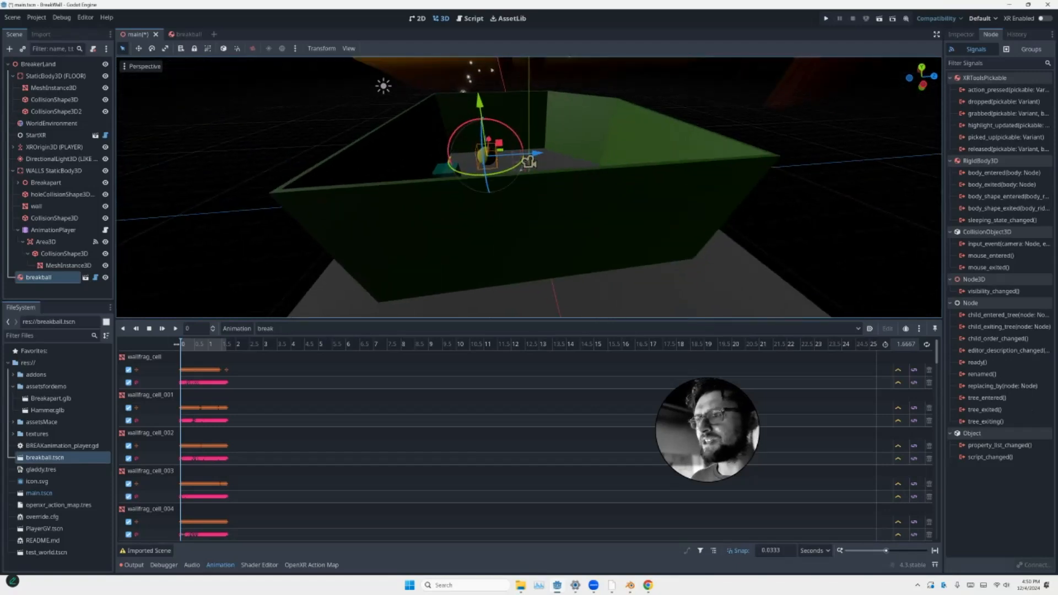
scroll(344, 137, "up", 5)
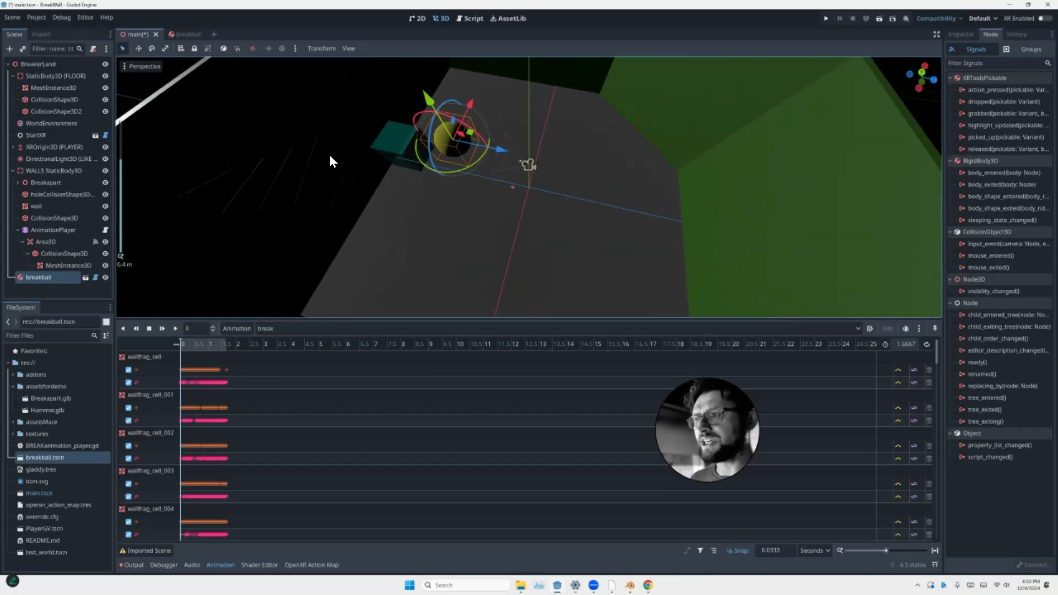
mouse_move(339, 153)
middle_mouse_down()
mouse_move(345, 127)
mouse_move(345, 141)
middle_mouse_up()
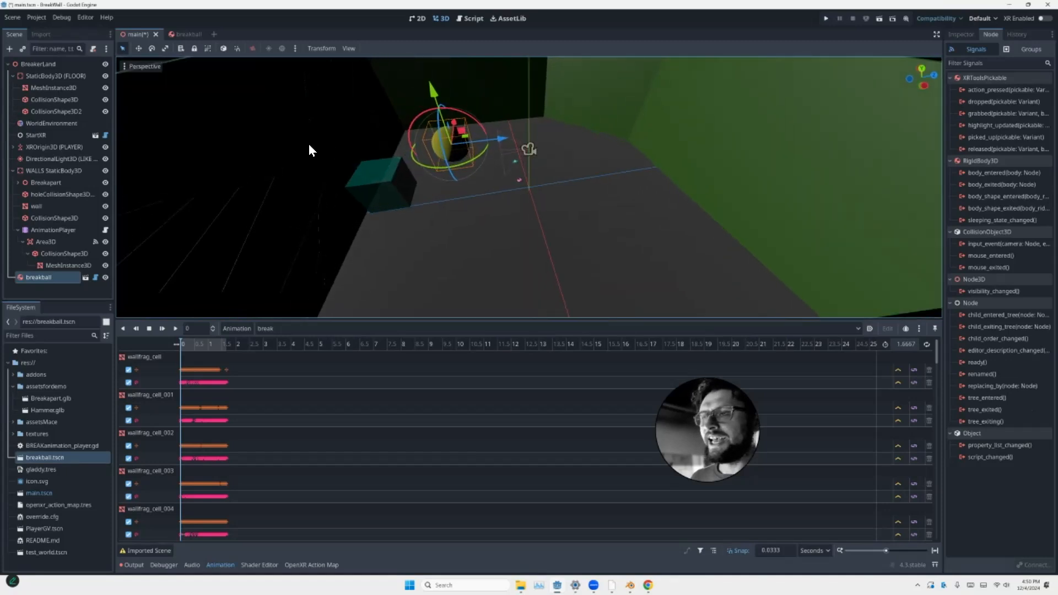
Run the project to test the breakball in the scene, and close the game window
scroll(306, 138, "up", 1)
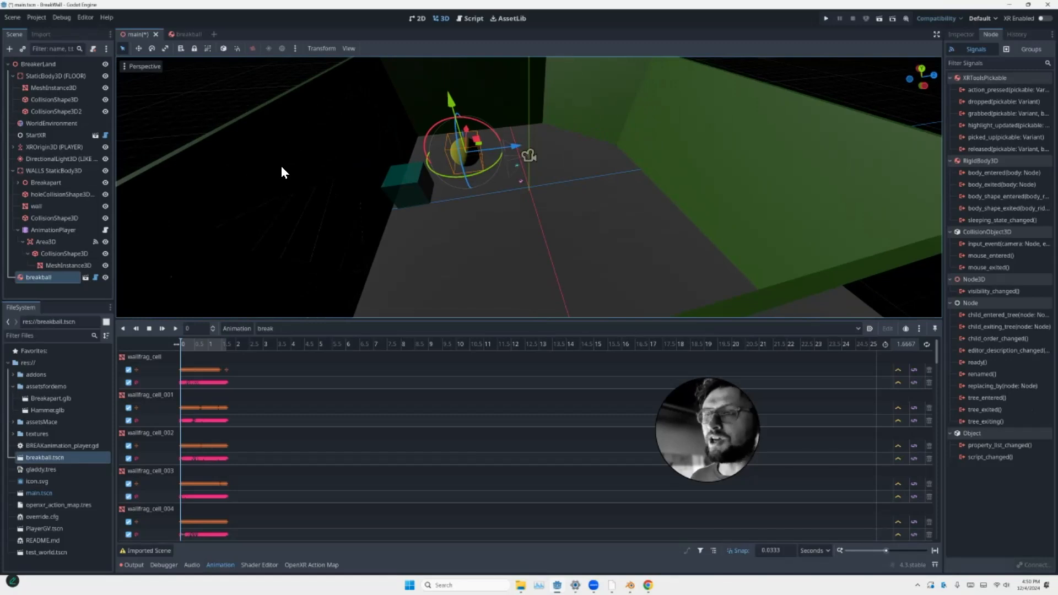
key("F5")
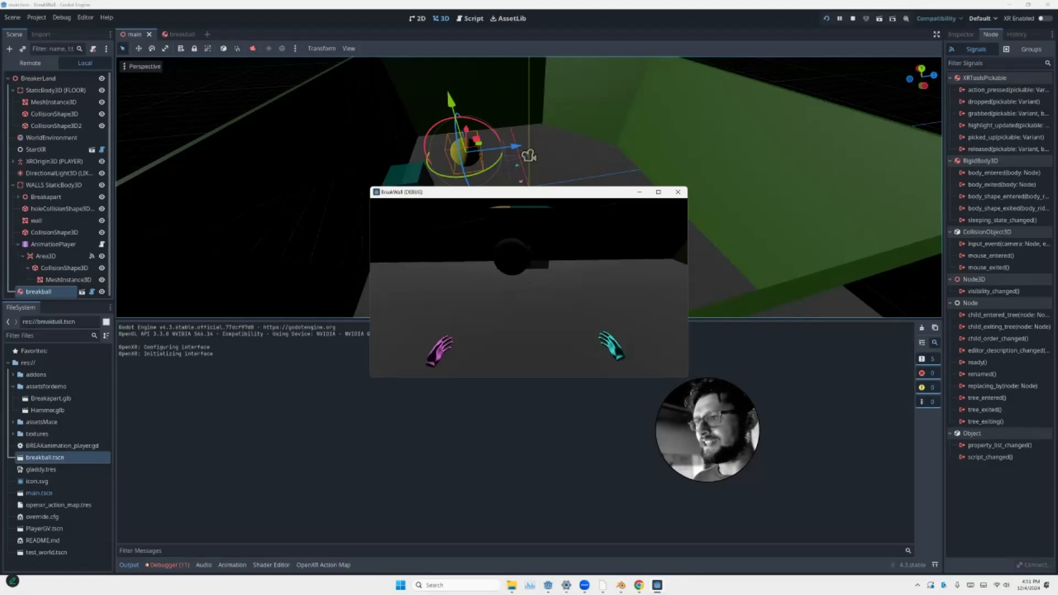
left_click(677, 191)
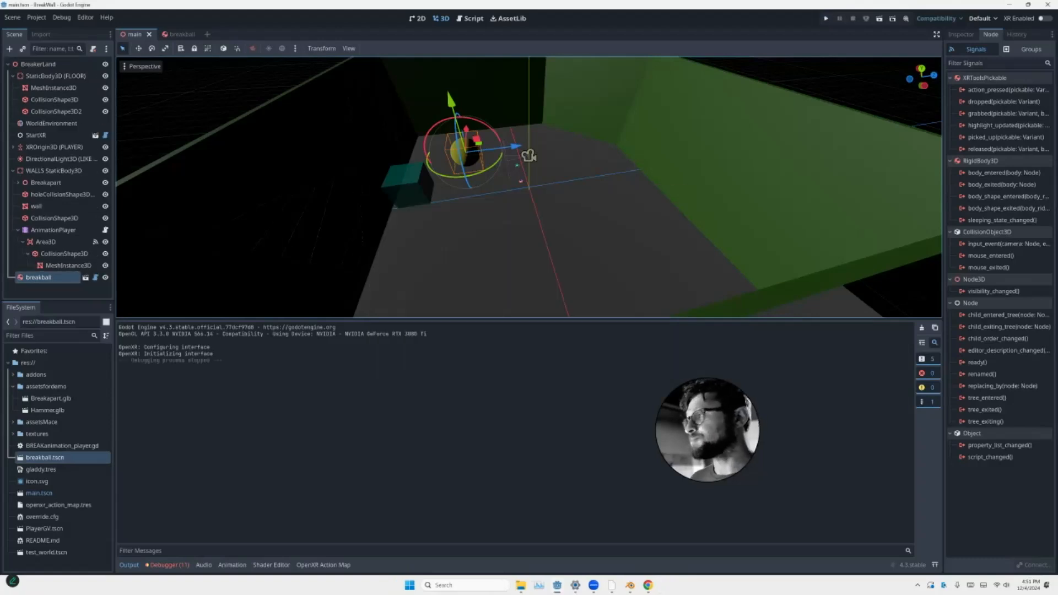
Examine the collision layer and mask settings of the Area3D under the AnimationPlayer
left_click(960, 34)
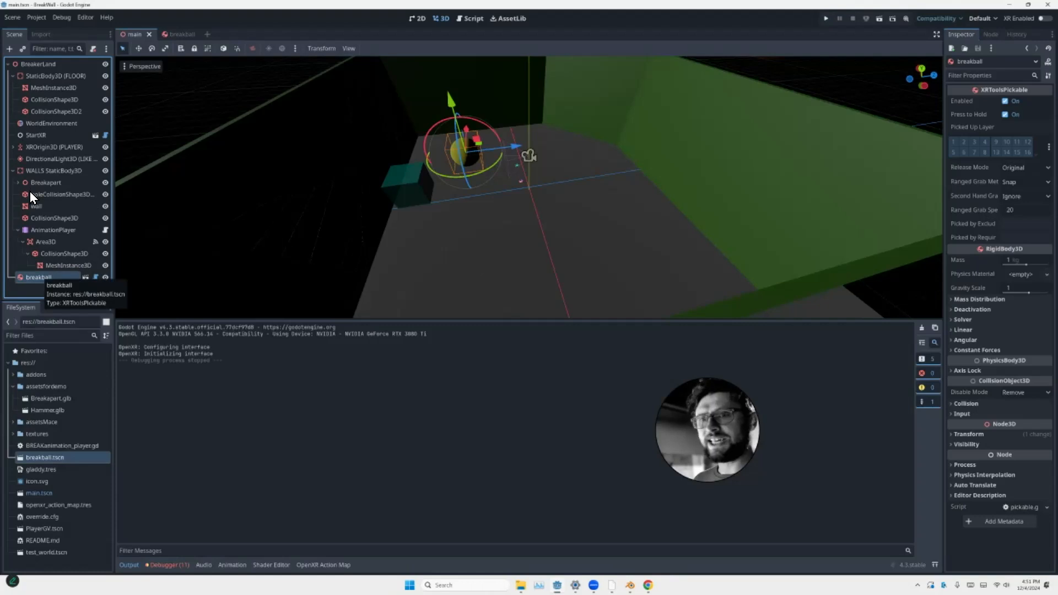
key("F2")
key("Return")
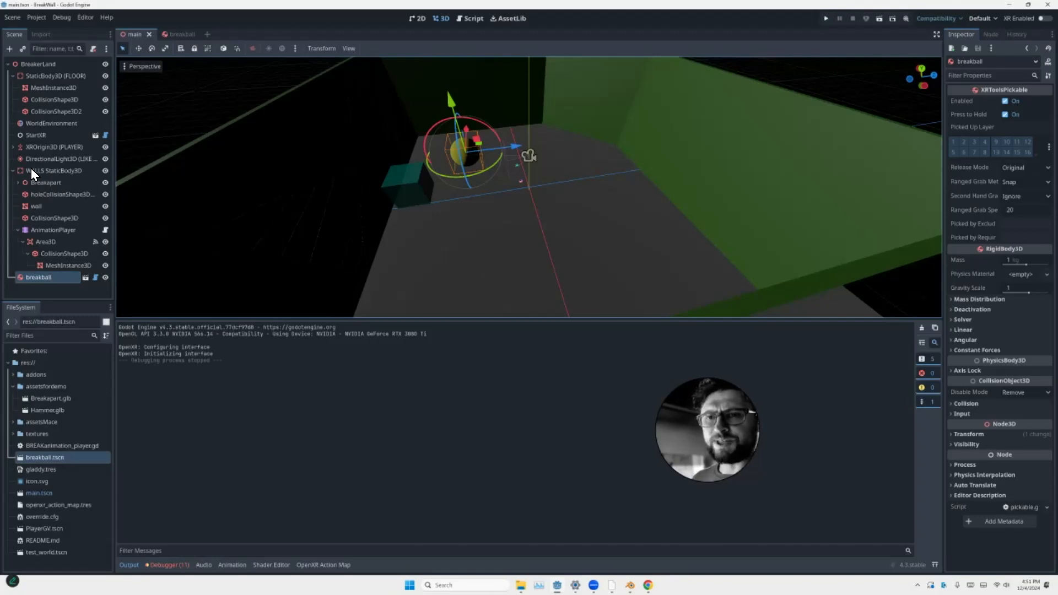
key("Up")
key("Up")
key("Up")
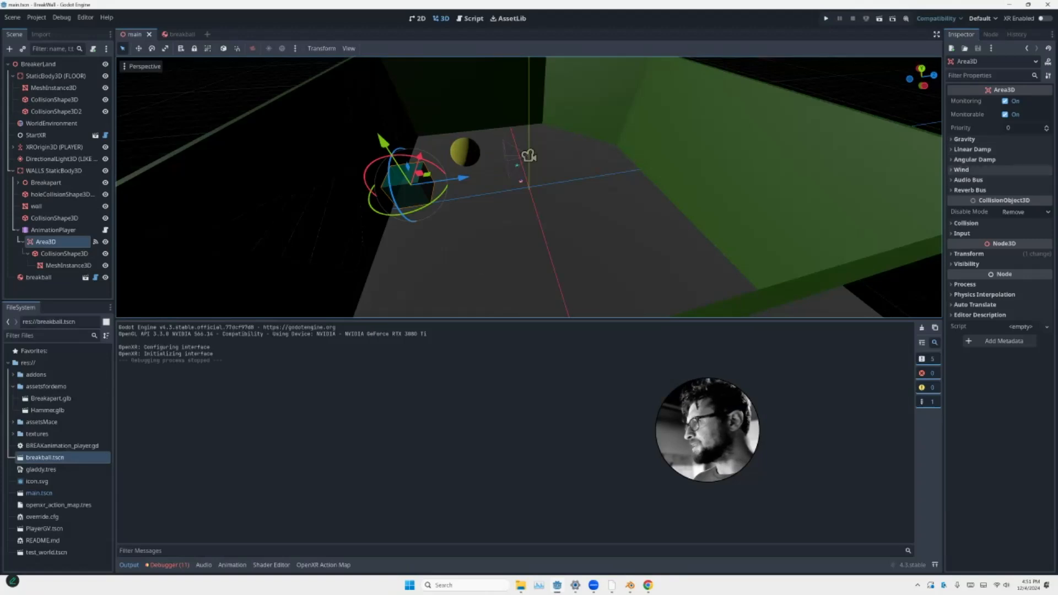
left_click(966, 223)
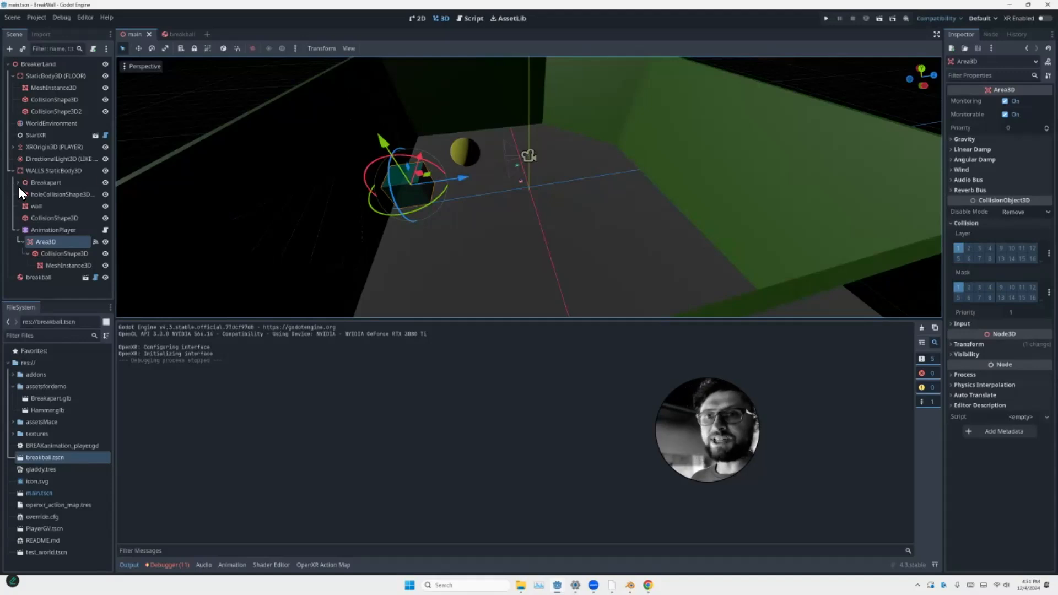
Enable layer 19 in both the collision layers and the Picked Up Layer of the breakball
left_click(39, 277)
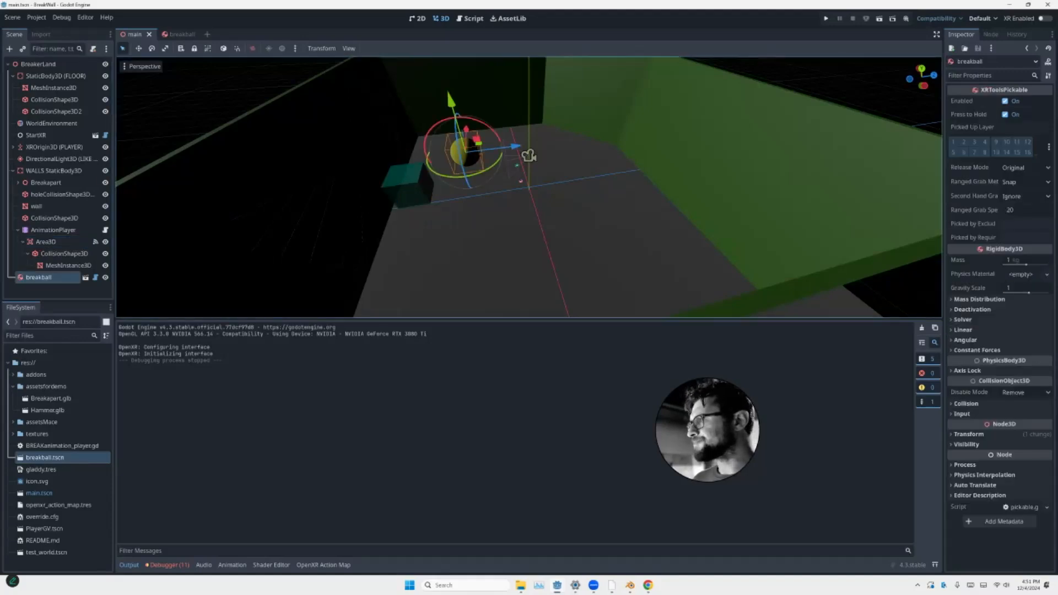
left_click(974, 403)
scroll(979, 375, "down", 2)
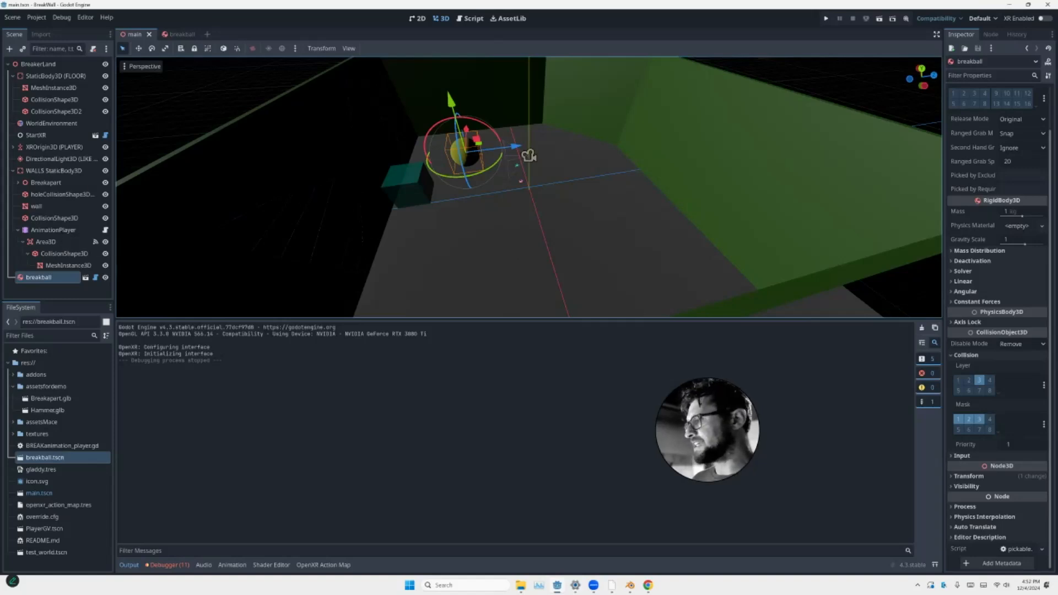
scroll(996, 310, "up", 2)
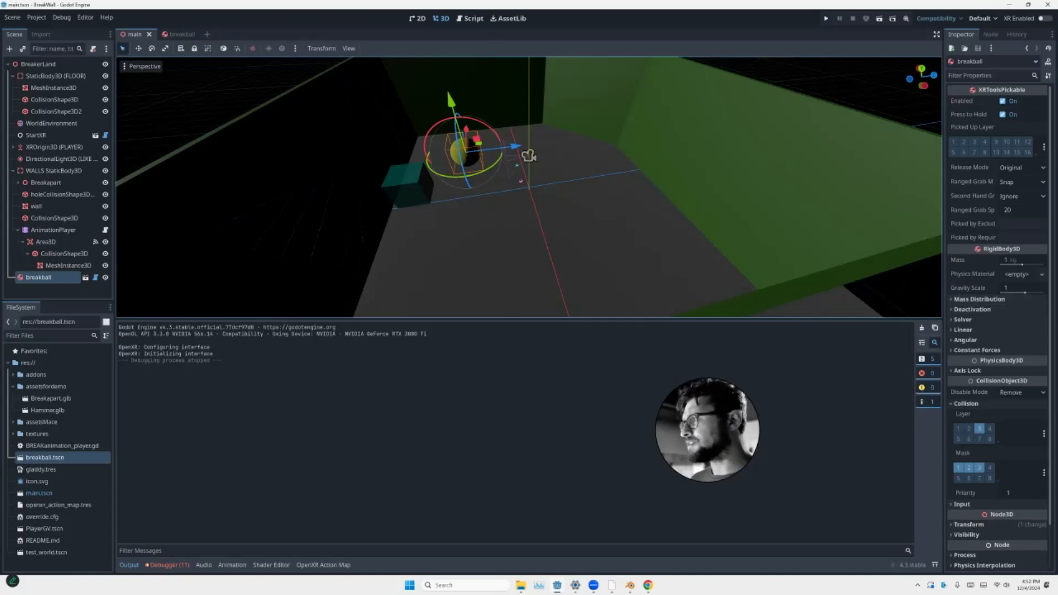
scroll(996, 327, "down", 2)
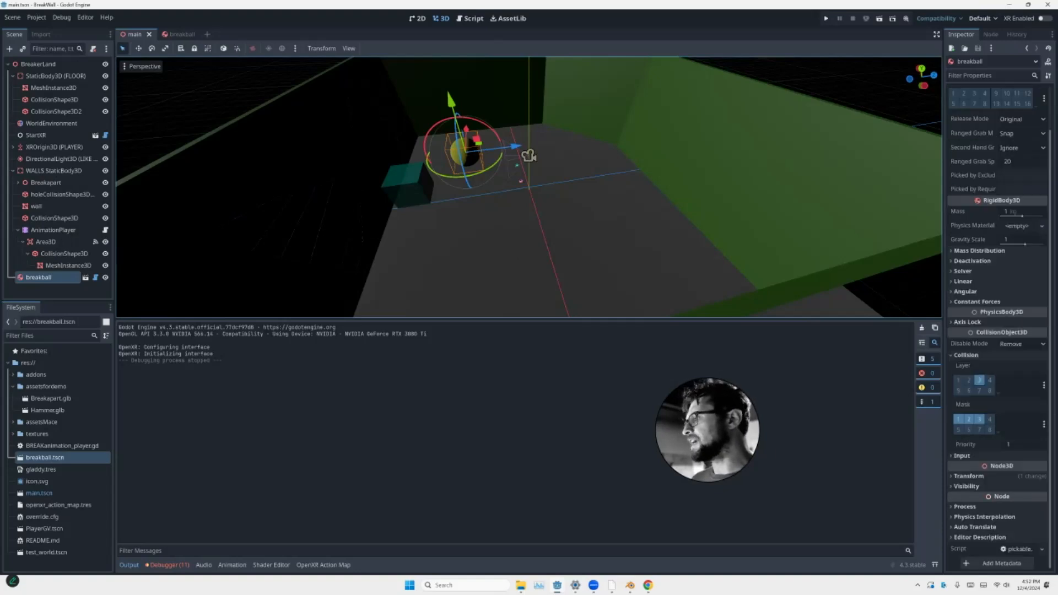
scroll(996, 328, "up", 2)
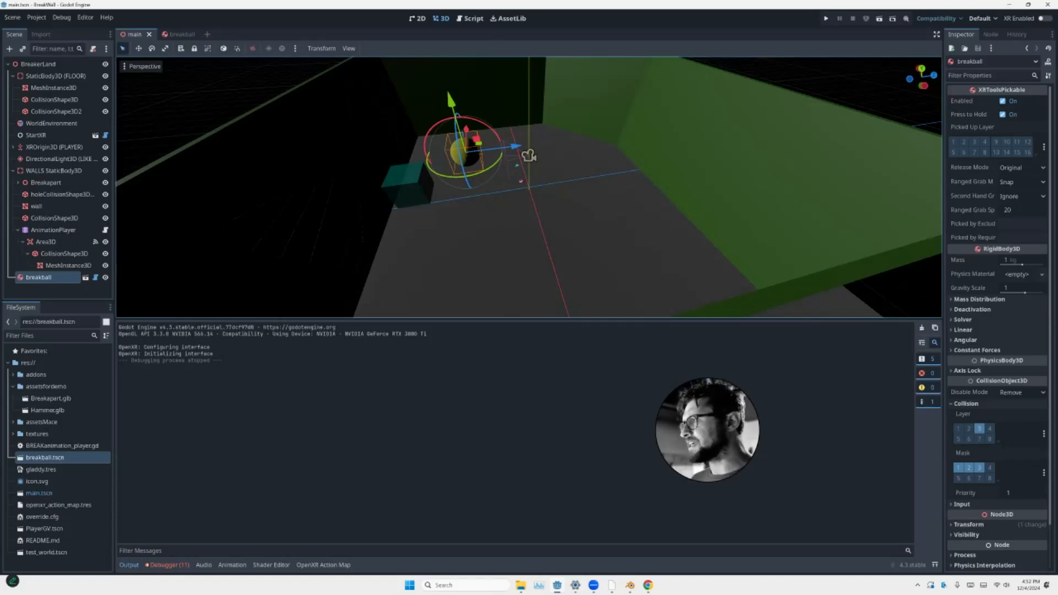
left_click_drag(943, 276, 871, 275)
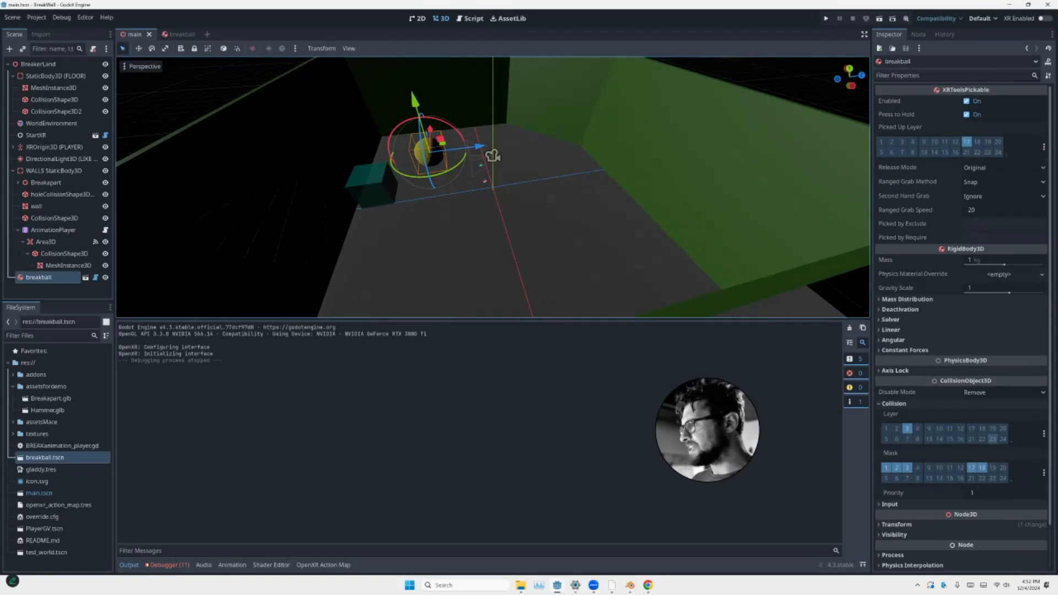
left_click(992, 428)
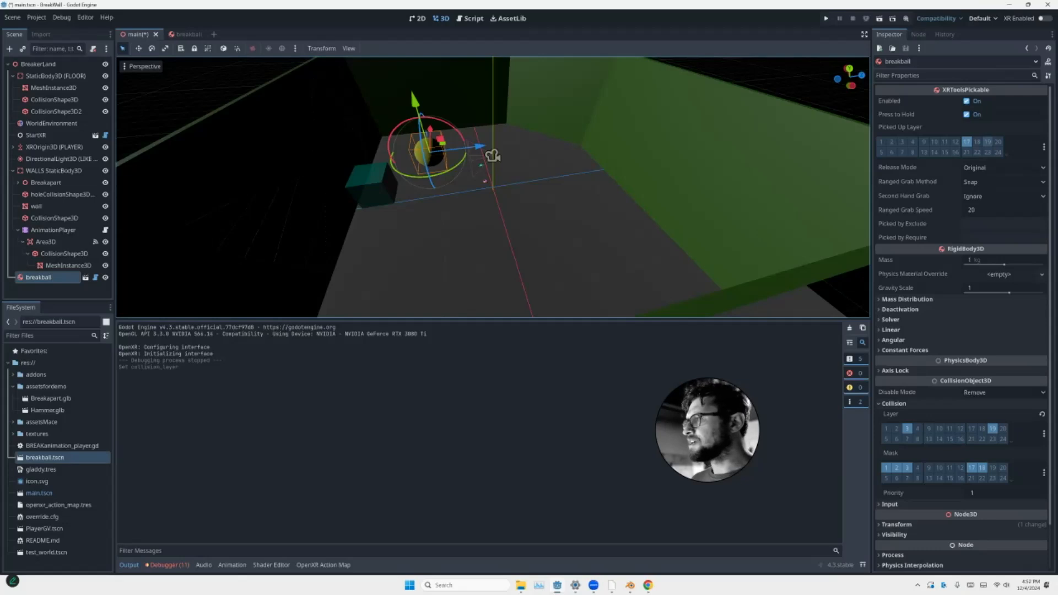
left_click(987, 142)
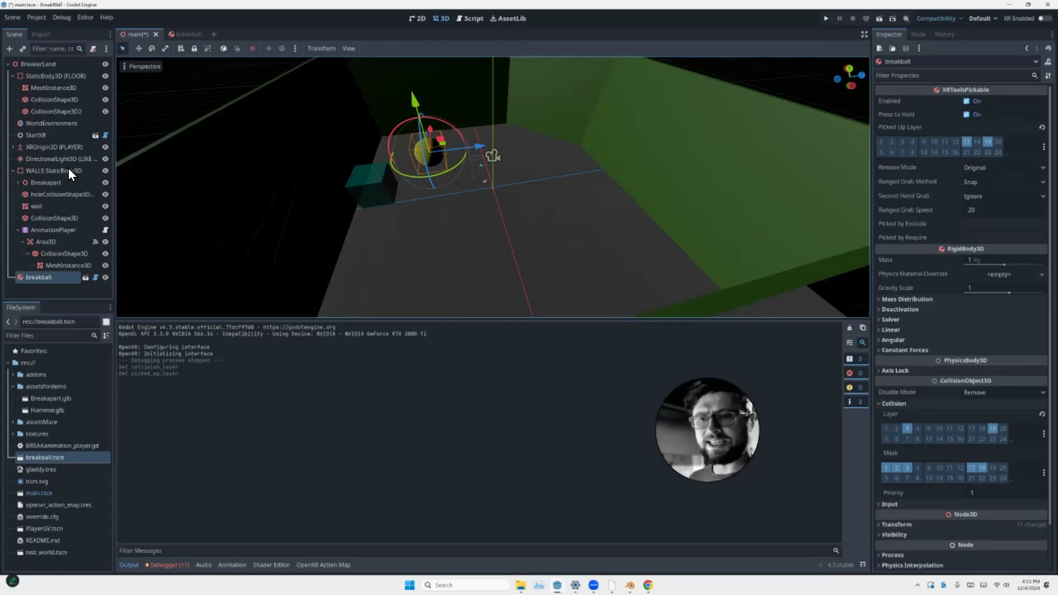
Enable layer 19 in the Area3D's collision mask and run the project
left_click(46, 241)
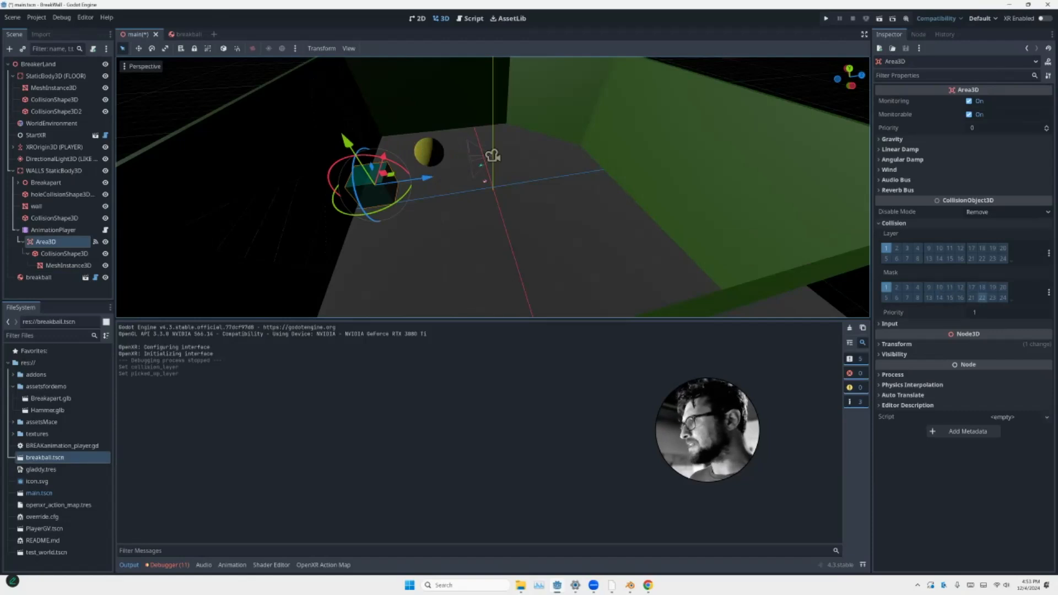
left_click(993, 287)
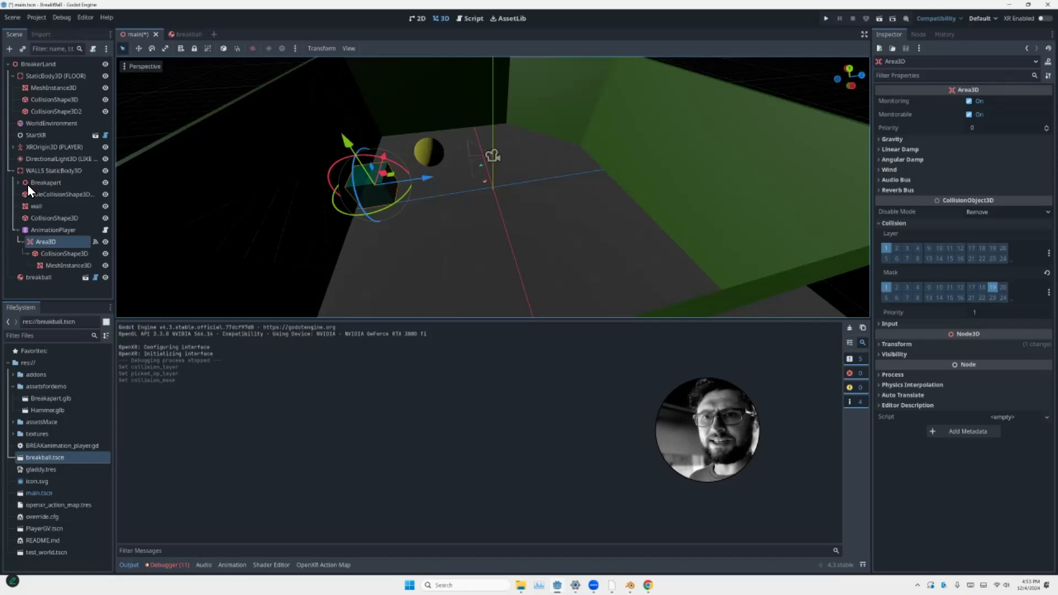
left_click(38, 277)
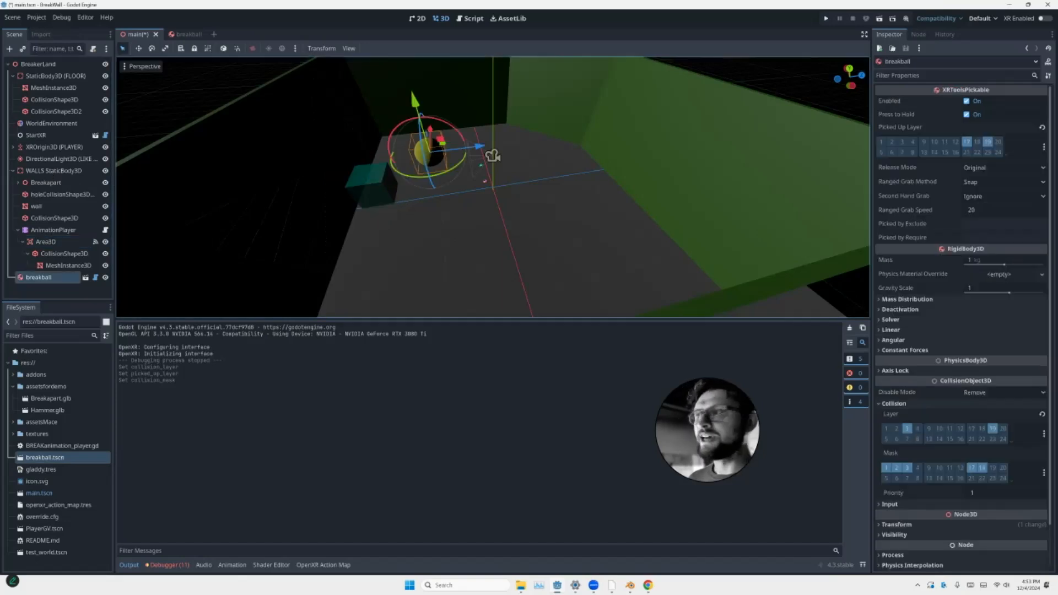
key("F5")
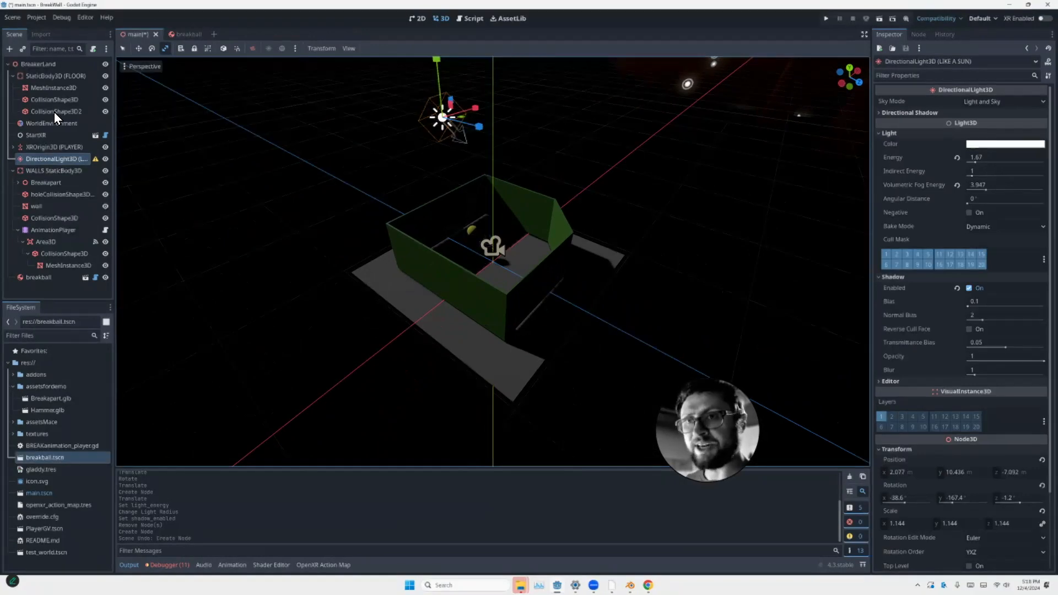
Add an OmniLight3D node as a child of the DirectionalLight3D
key("ctrl+a")
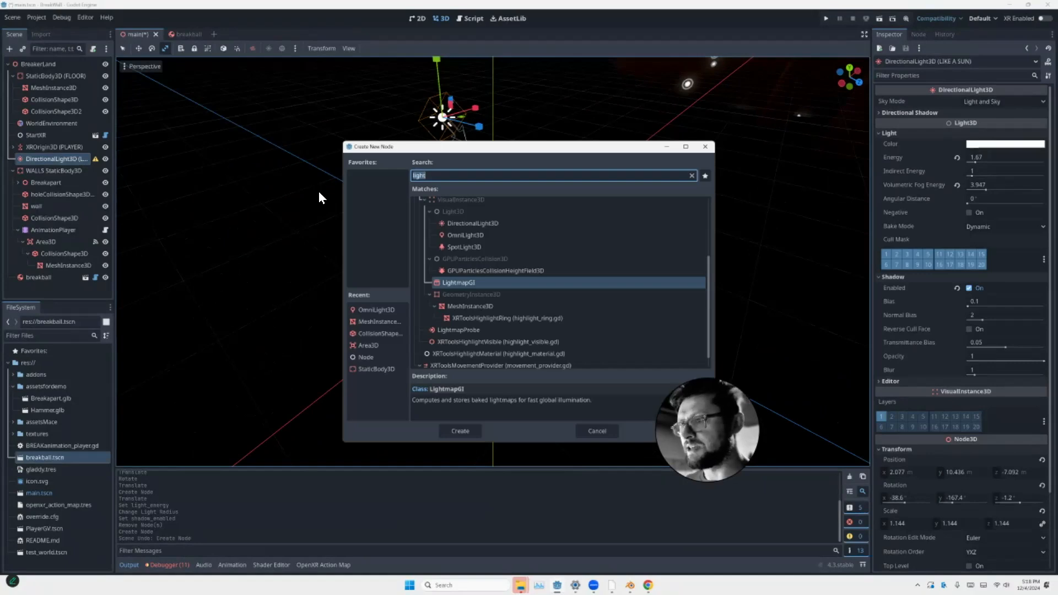
key("Up")
key("Up")
key("Up")
key("Return")
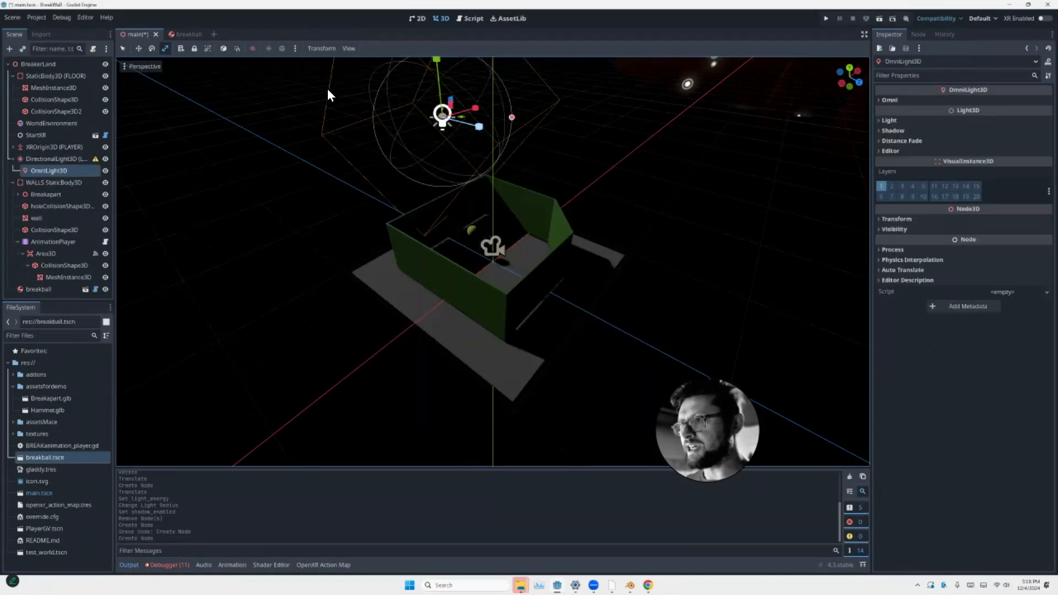
Move the OmniLight3D over the walled room and enlarge its radius to about 13.3
middle_click_drag(320, 108, 344, 106)
scroll(345, 107, "down", 6)
key("g")
left_click_drag(493, 217, 612, 215)
middle_click_drag(612, 216, 500, 255)
scroll(493, 254, "up", 12)
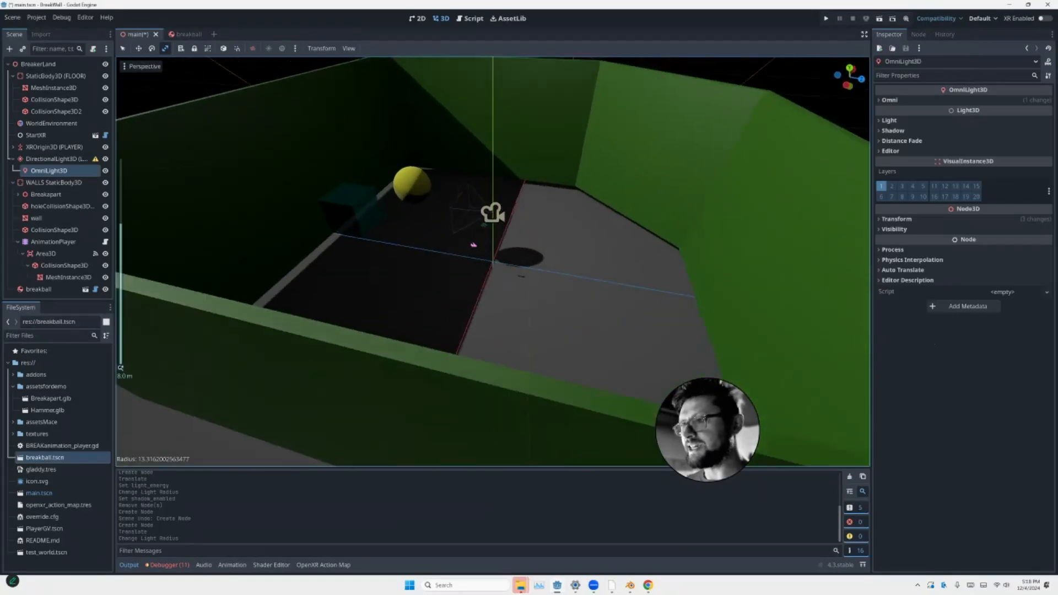
Enable shadows on the OmniLight3D and raise its light energy to about 3.41
middle_click_drag(498, 254, 498, 280)
left_click(893, 131)
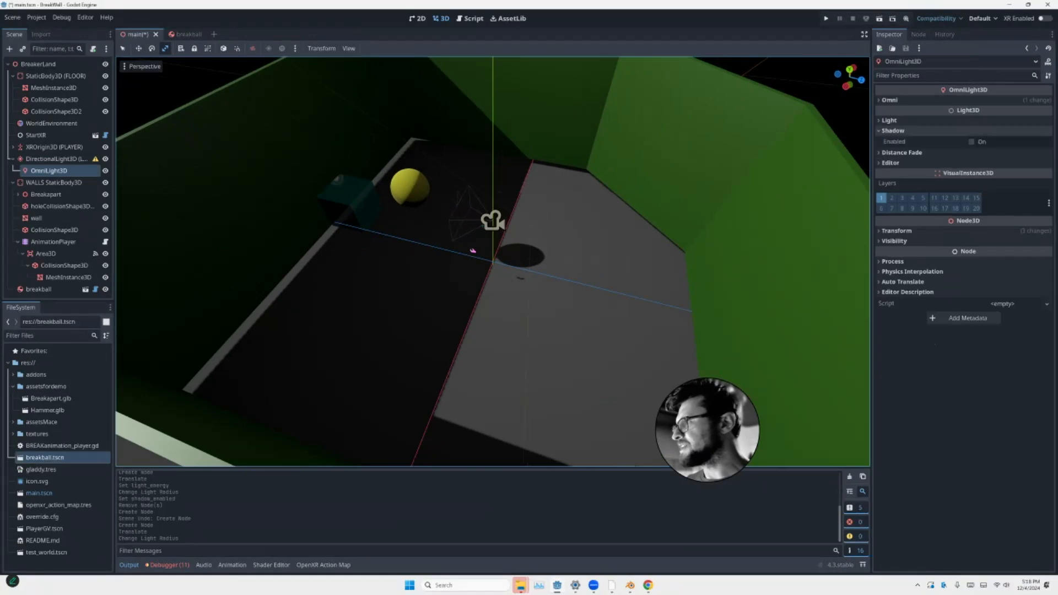
left_click(971, 142)
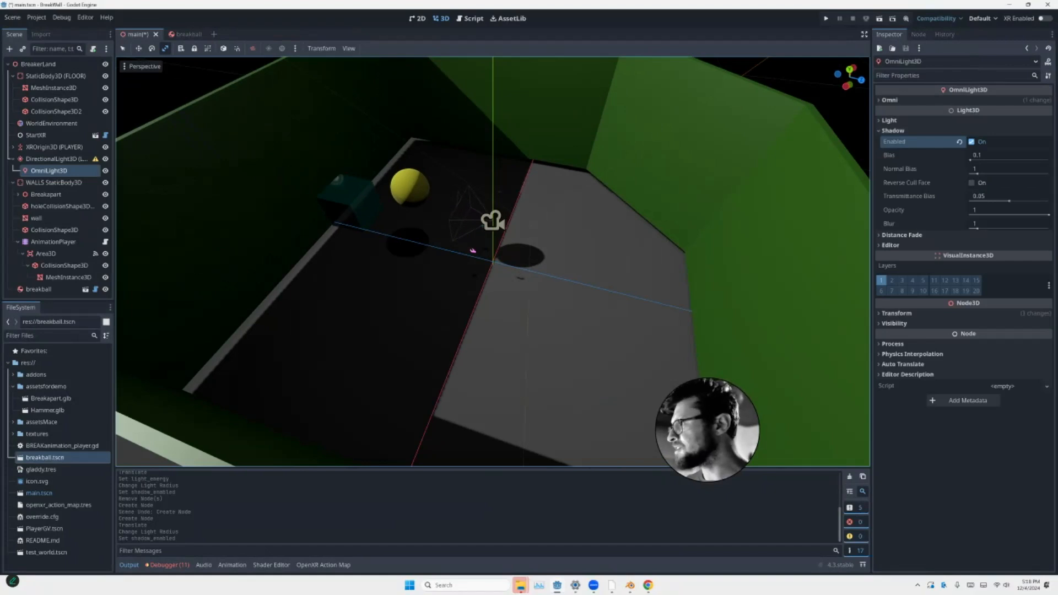
left_click(889, 120)
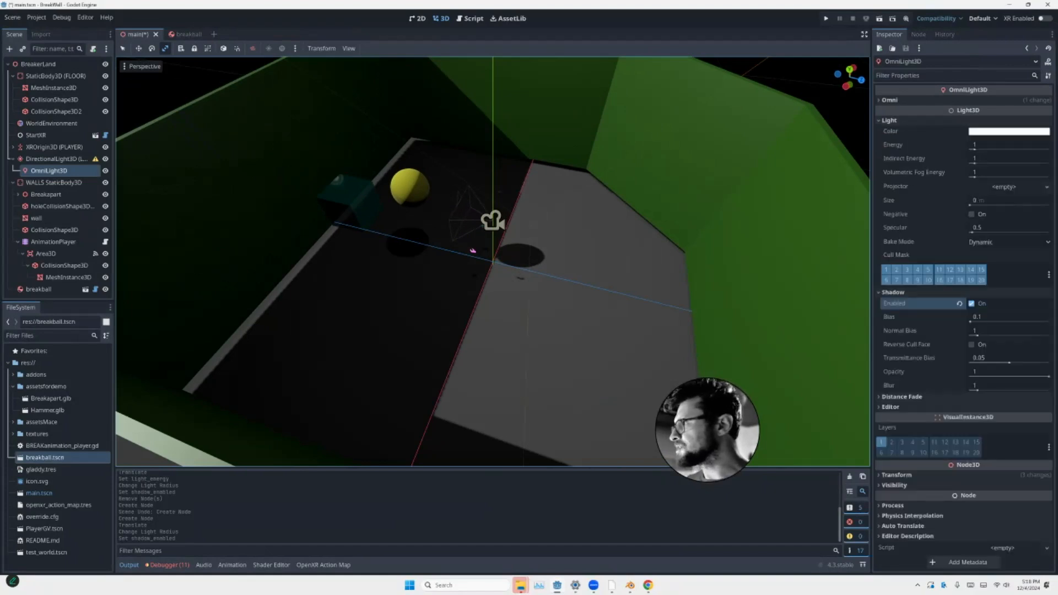
left_click_drag(978, 146, 986, 146)
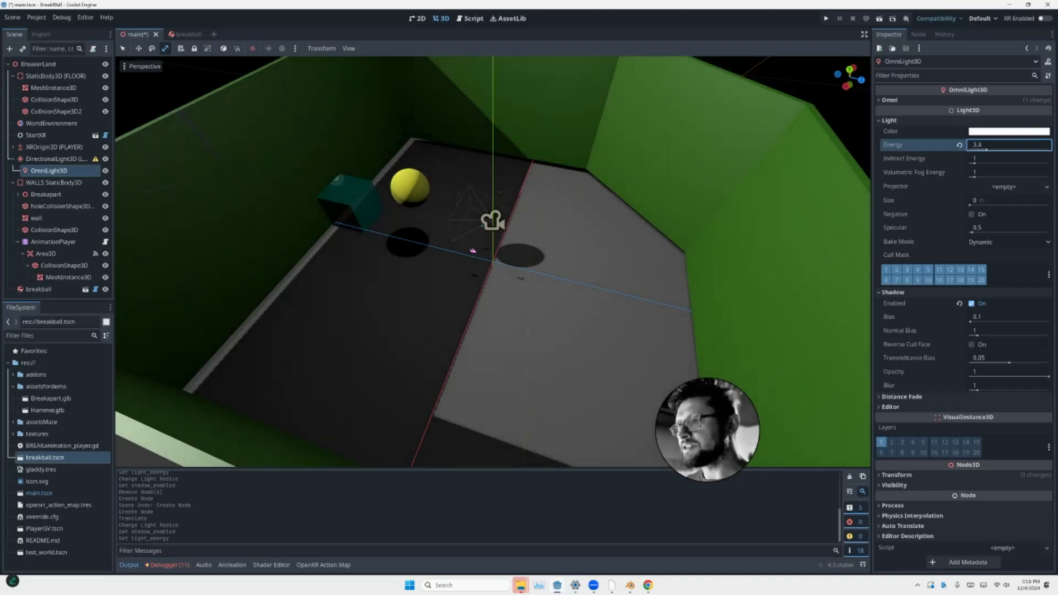
Tint the OmniLight3D's color pale yellow by lowering its blue value to 218
left_click(1009, 131)
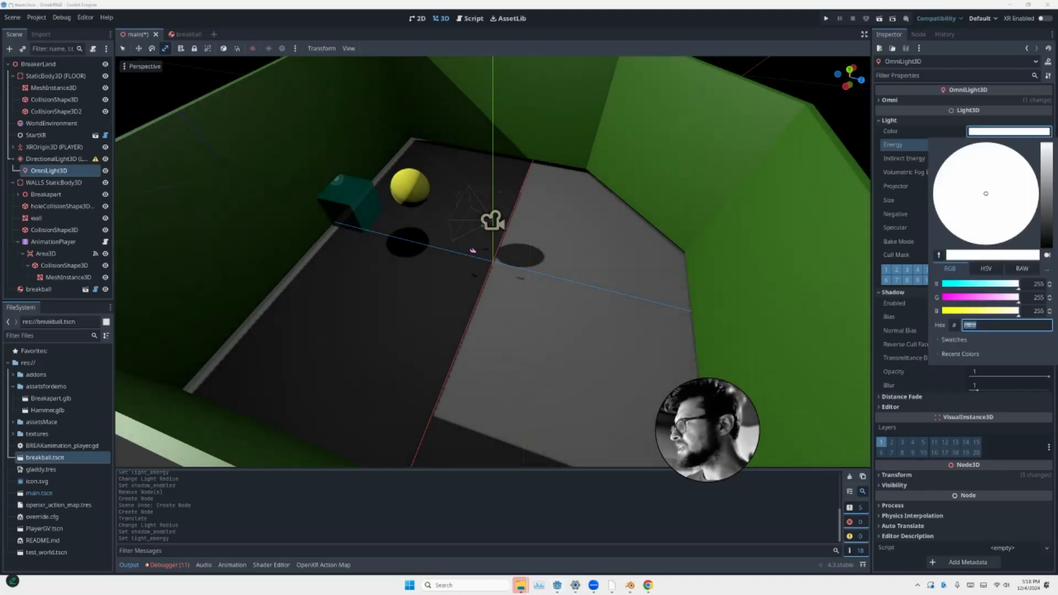
mouse_move(1018, 312)
left_mouse_down()
mouse_move(971, 311)
mouse_move(1019, 311)
mouse_move(986, 311)
mouse_move(1009, 311)
left_mouse_up()
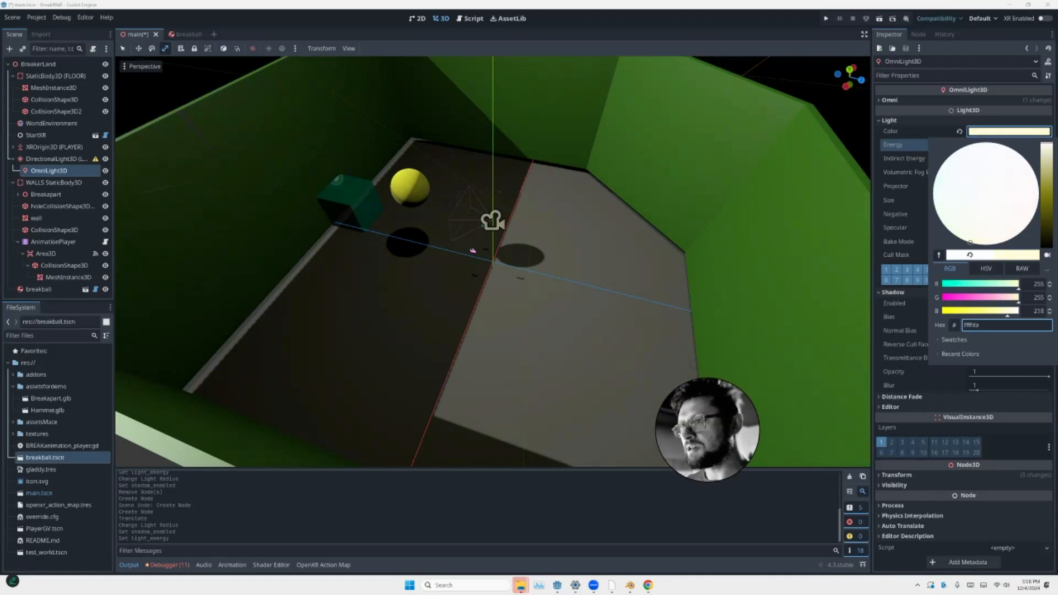
left_click(306, 177)
scroll(307, 177, "down", 6)
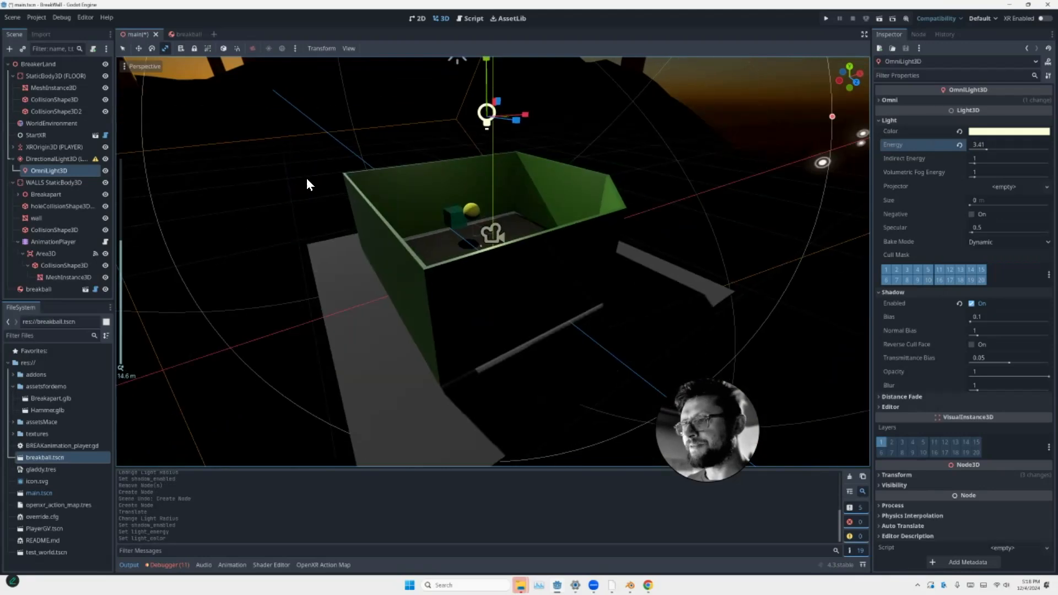
middle_click_drag(307, 179, 322, 185)
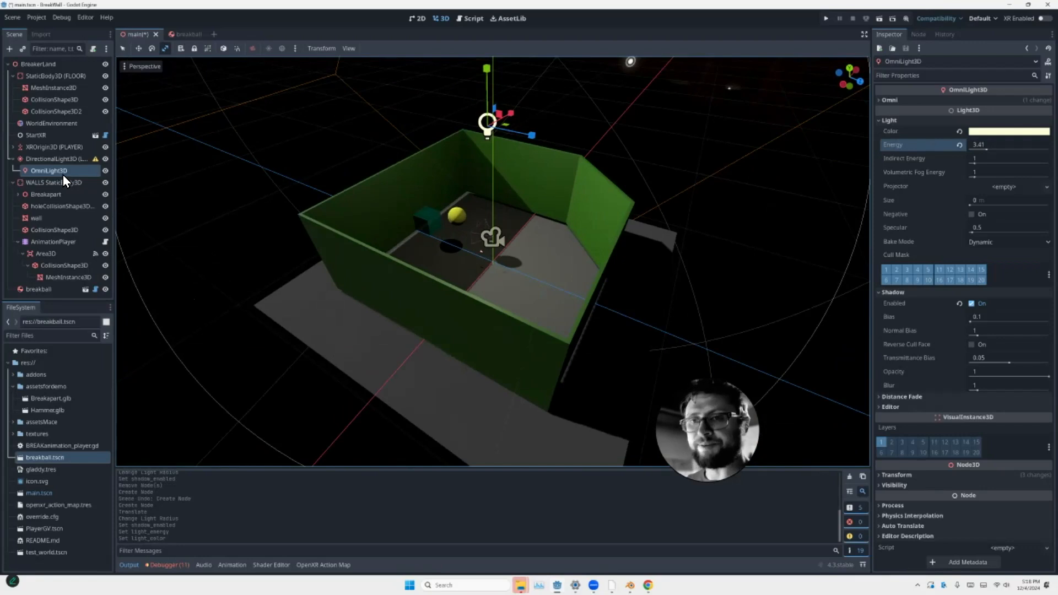
Disable layer 19 in the breakball's collision layers, leaving only layer 3, and run the project
left_click(39, 289)
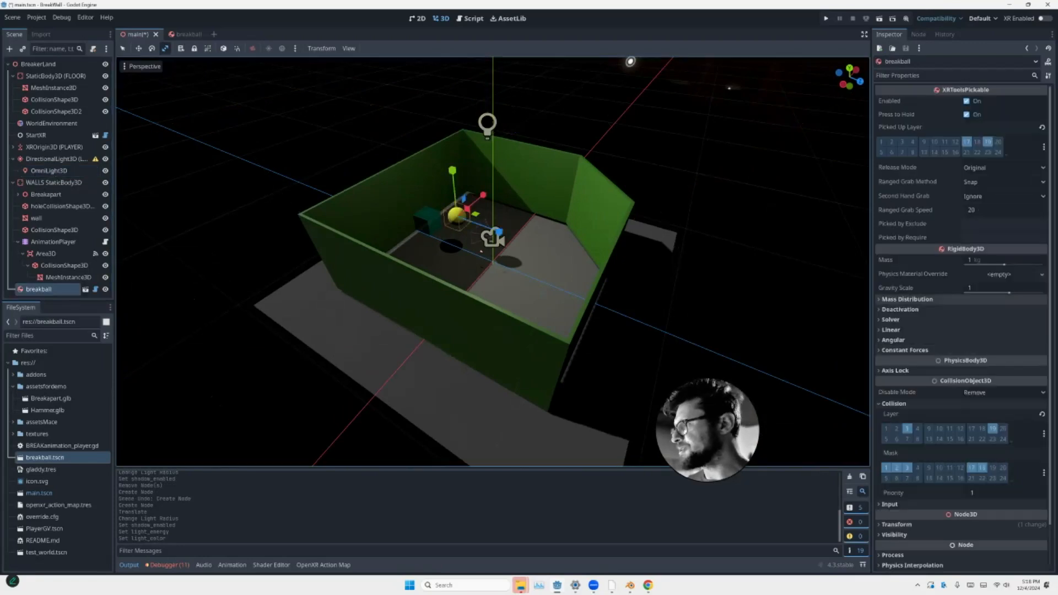
scroll(972, 390, "down", 2)
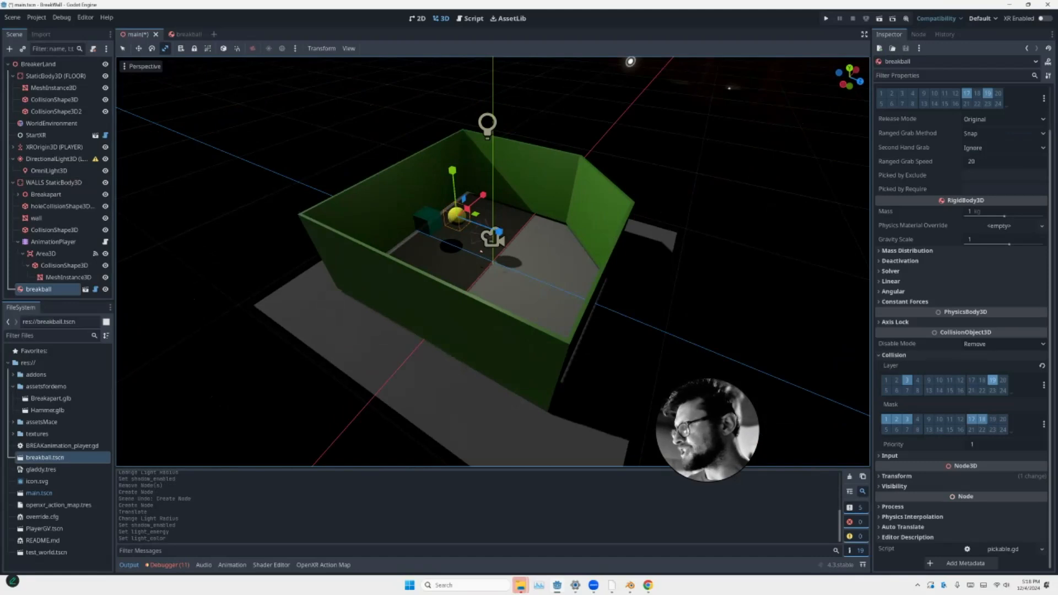
scroll(939, 380, "up", 2)
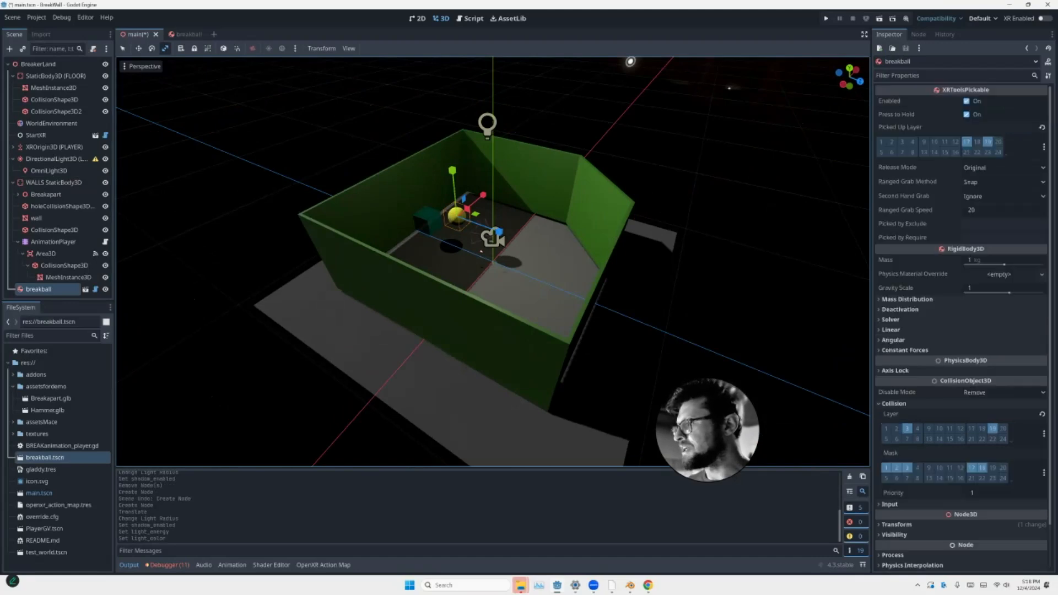
left_click(992, 428)
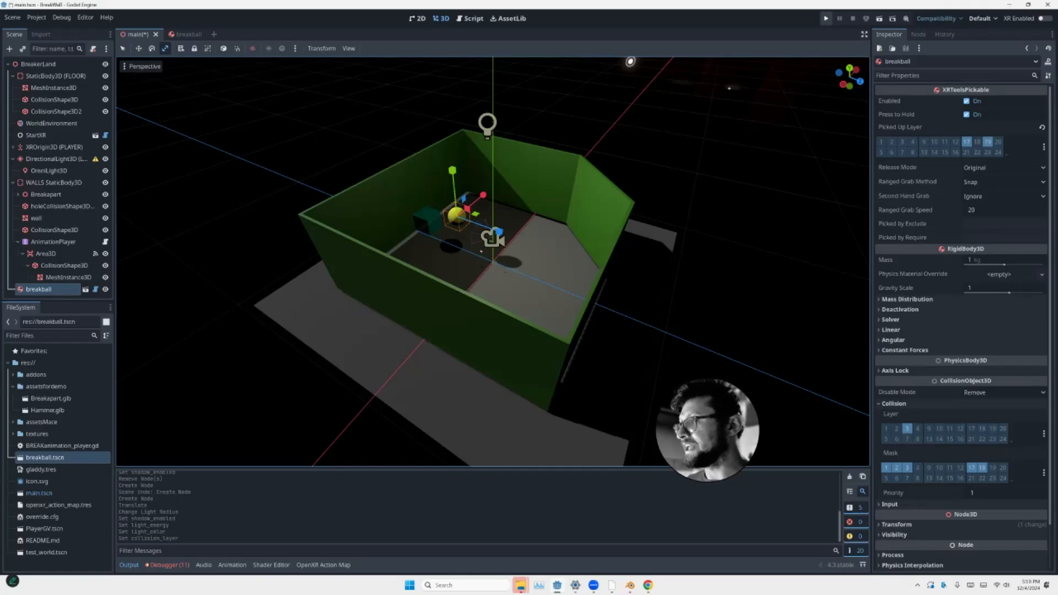
left_click(825, 19)
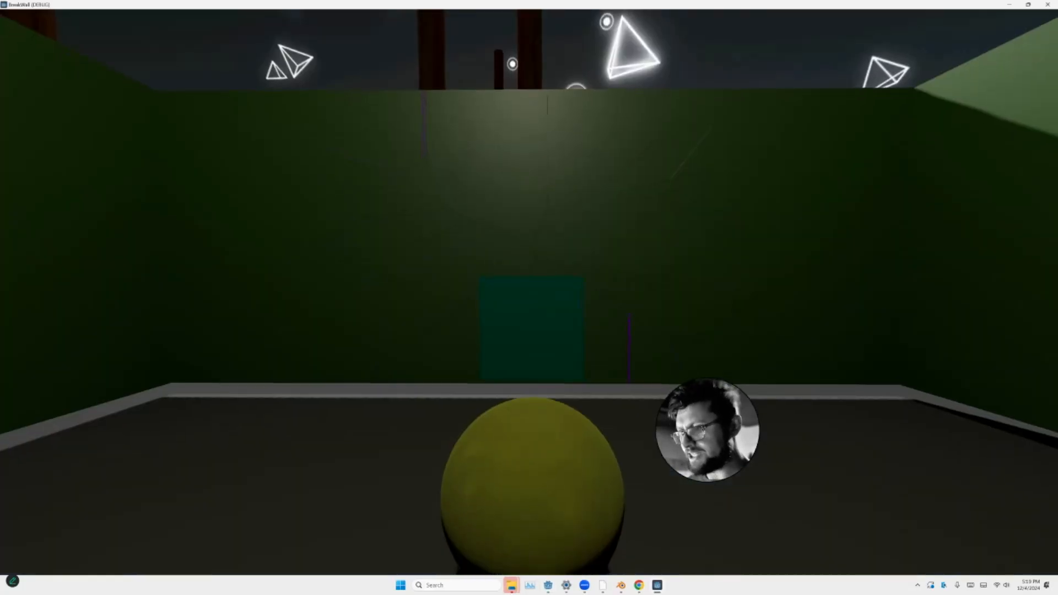
Test in the running scene whether the player and the breakball trigger the wall break at the Area3D, and close the game
key("w")
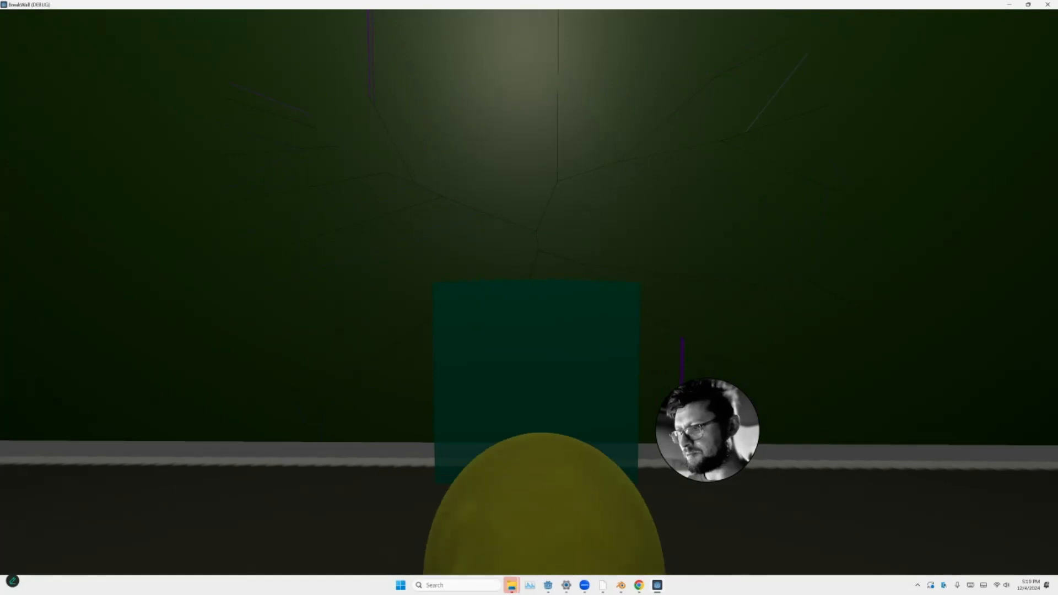
key("s")
key("a")
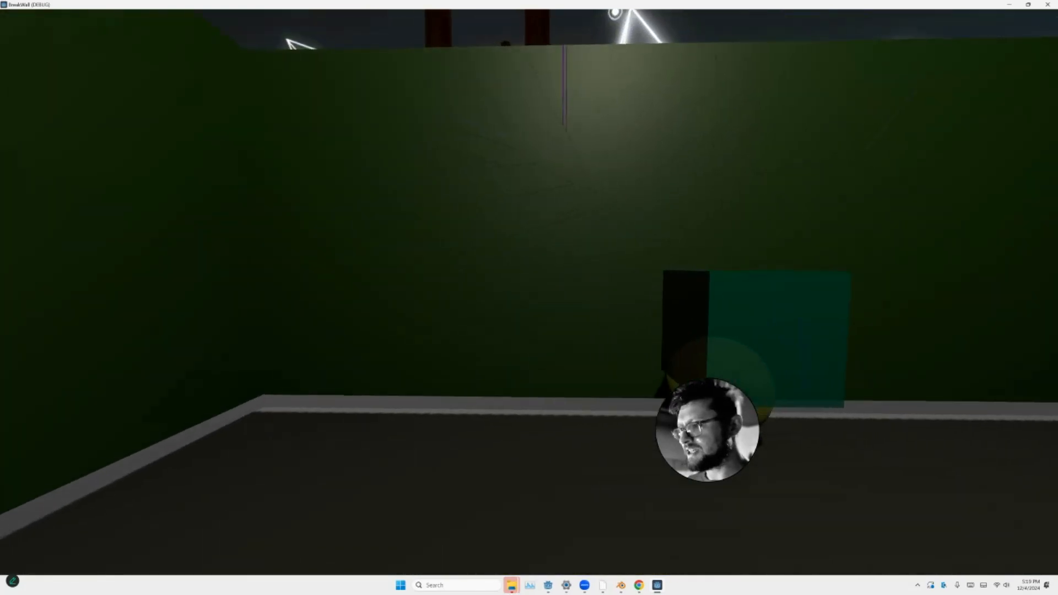
key("w")
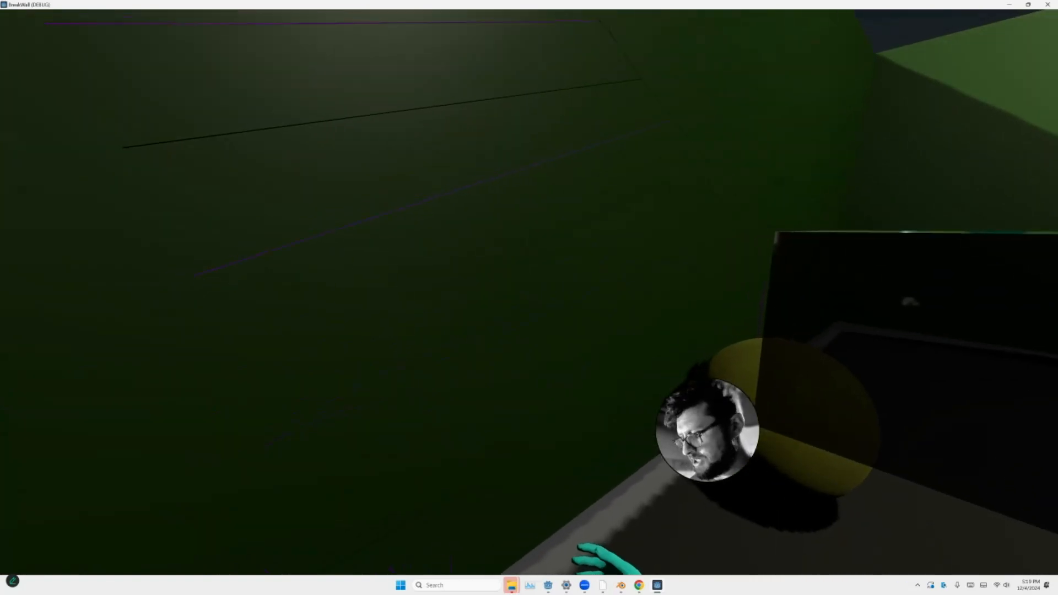
key("s")
key("s")
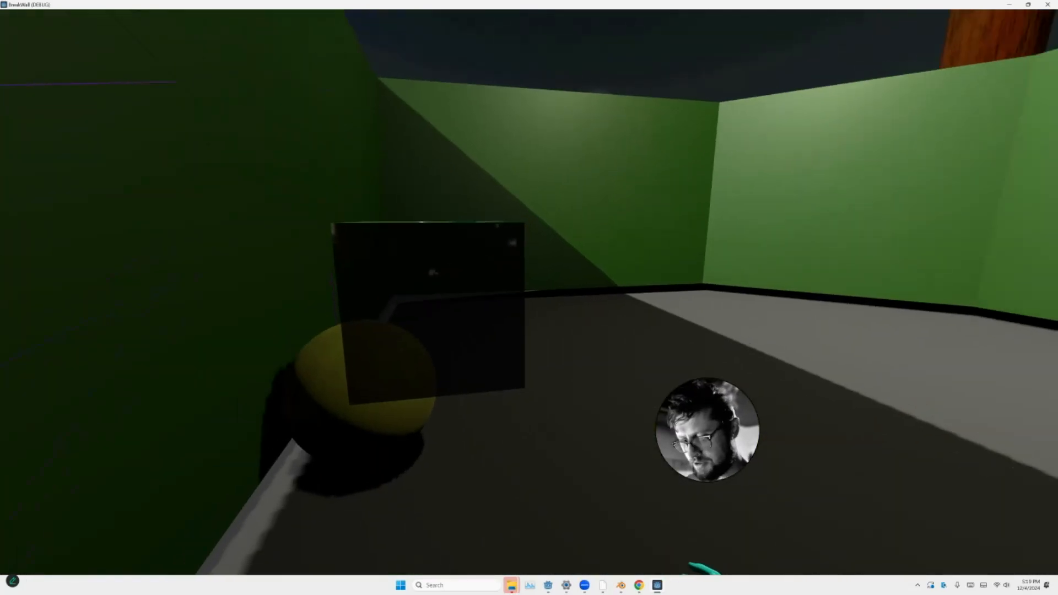
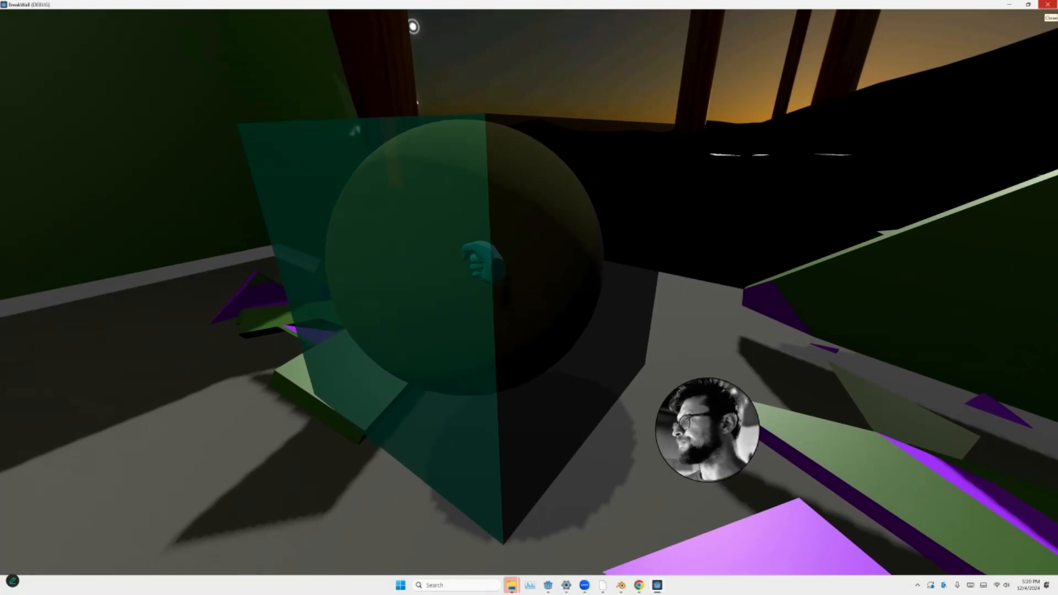
left_click(1047, 4)
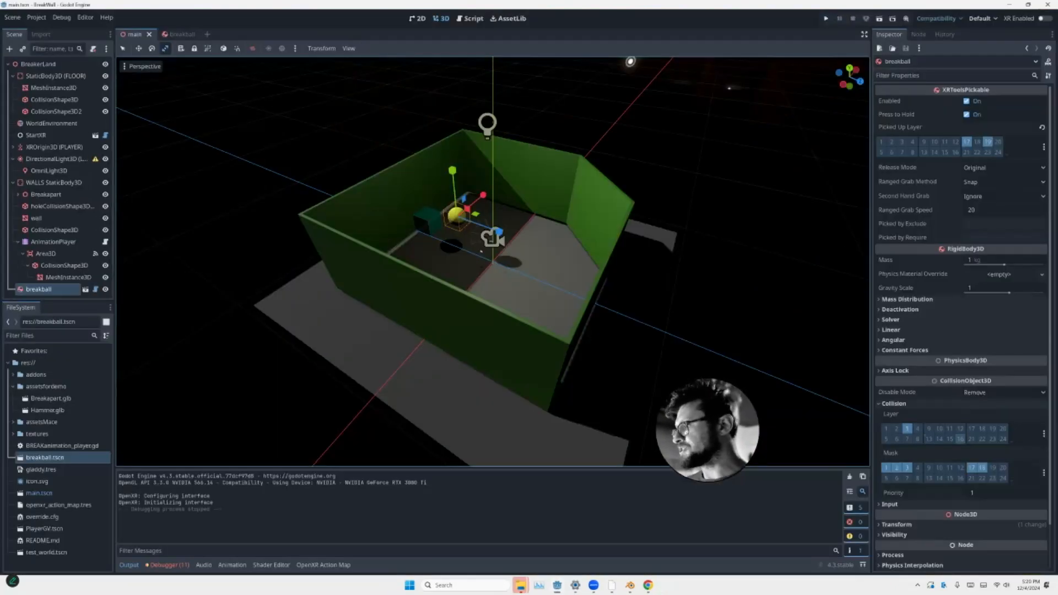
Enable layer 19 in the breakball's collision layers as well as in its Picked Up Layer, and run the project
left_click(992, 428)
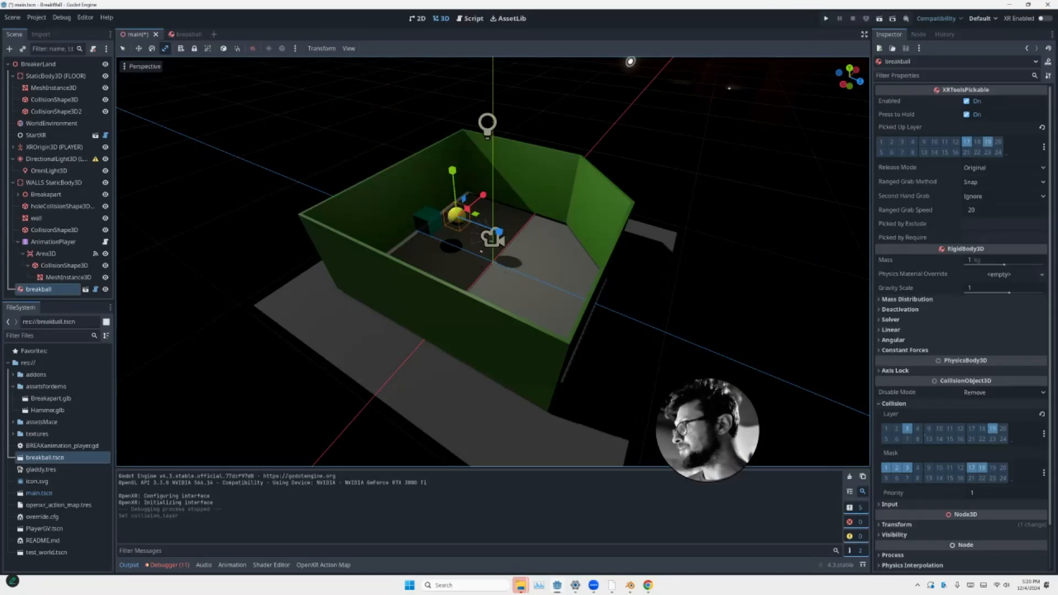
left_click(987, 142)
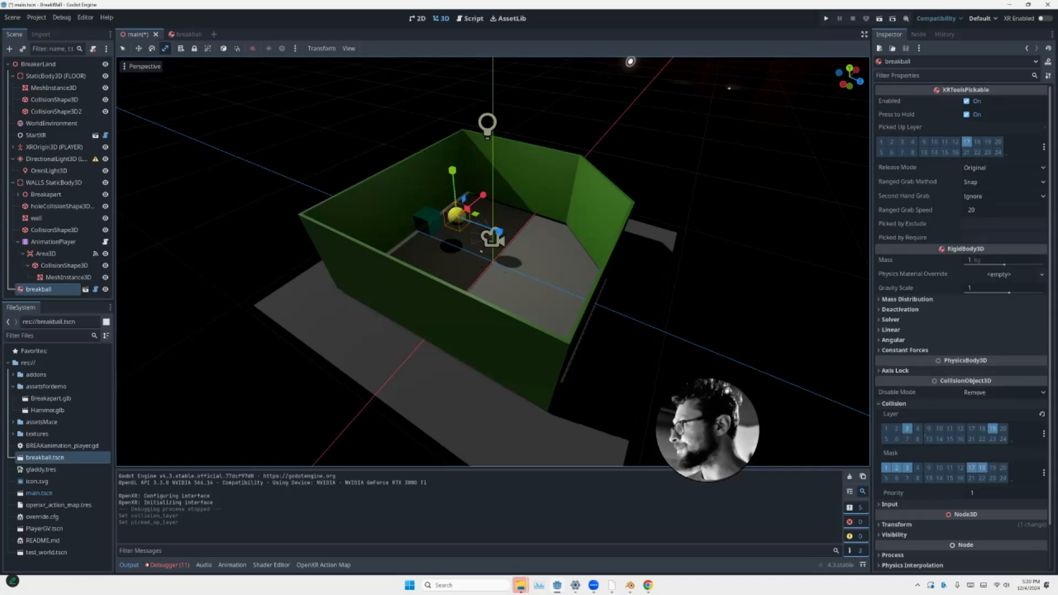
left_click(987, 141)
middle_click_drag(629, 61, 677, 62)
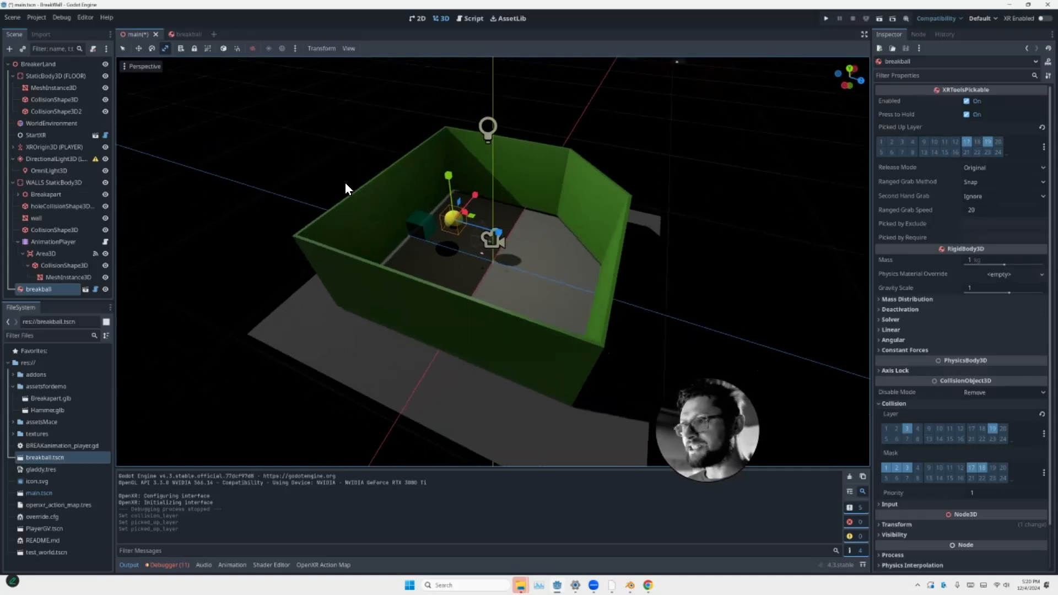
mouse_move(282, 170)
middle_mouse_down()
mouse_move(302, 170)
mouse_move(285, 164)
middle_mouse_up()
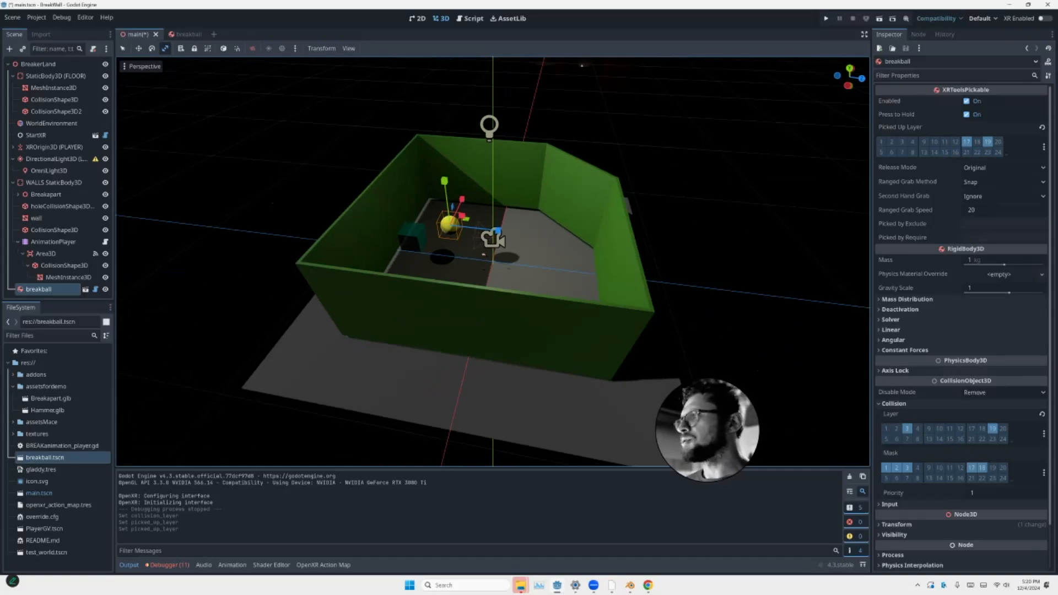
left_click(825, 18)
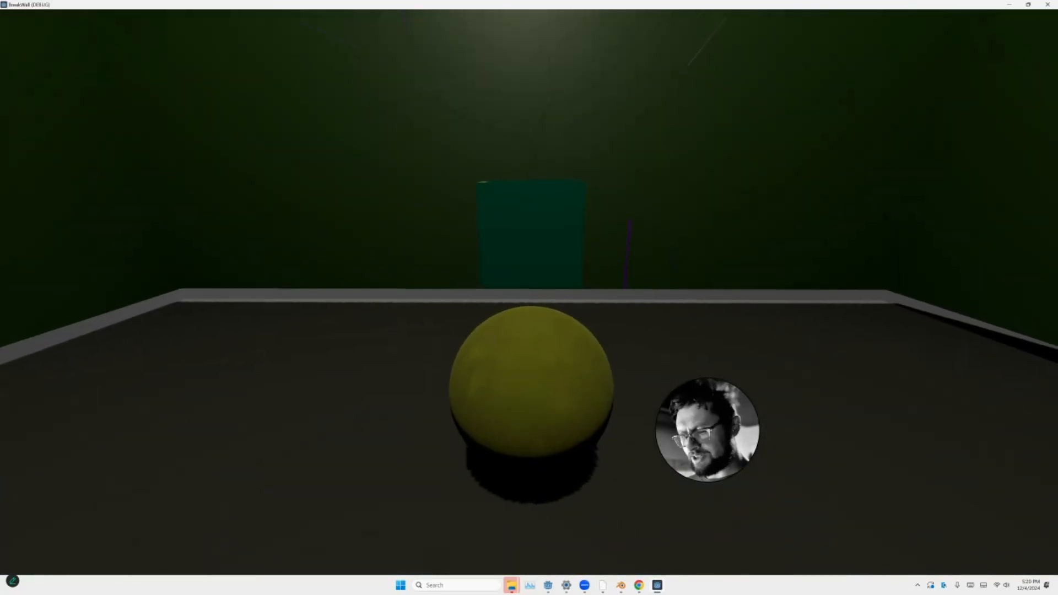
Push the breakball into the Area3D without picking it up, walk around the wall opening, and close the running game
key("w")
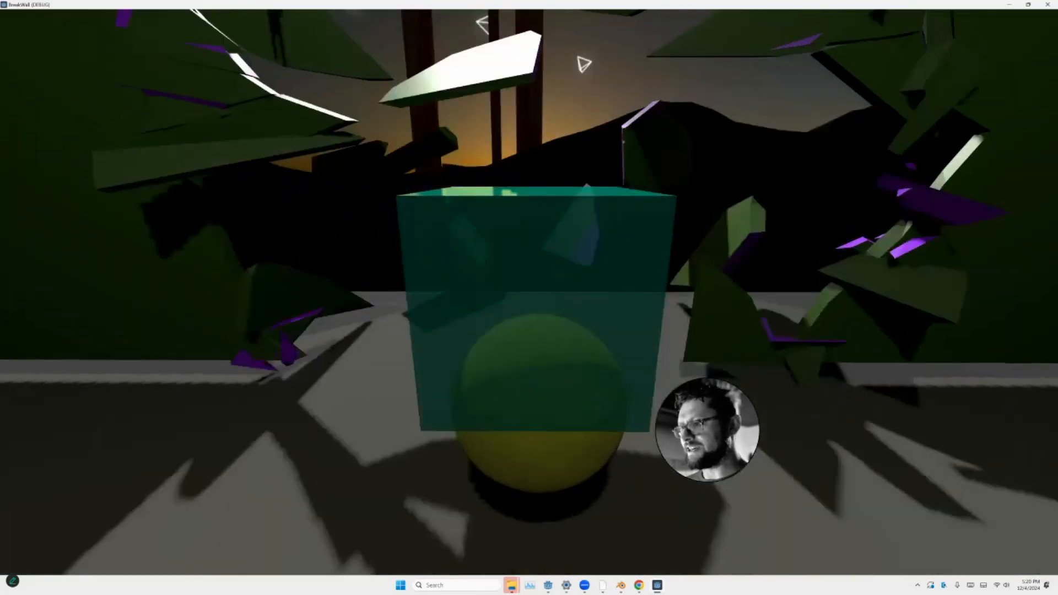
key("w")
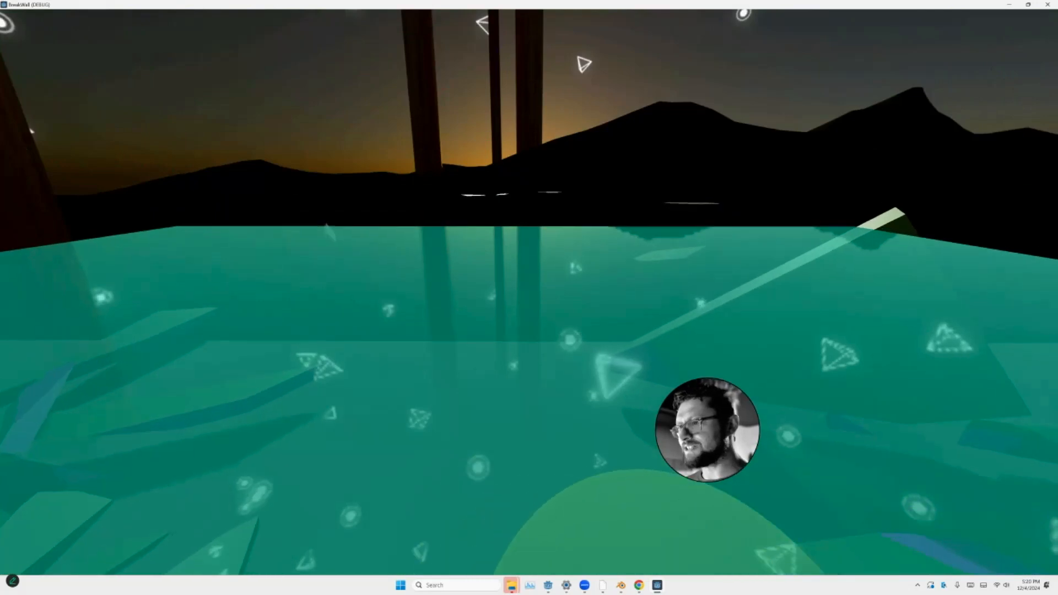
key("s")
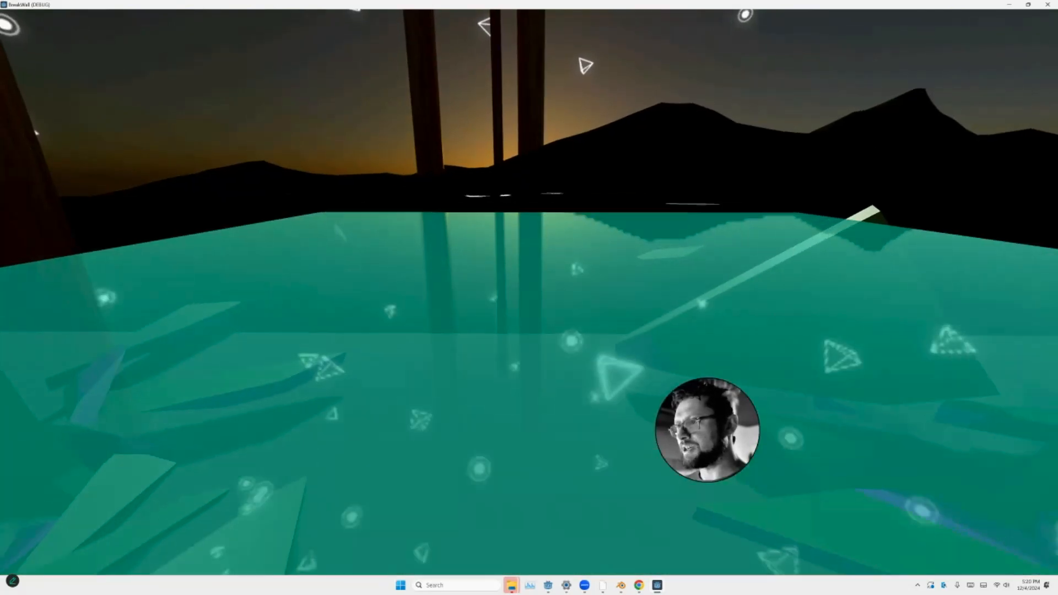
key("w")
key("s")
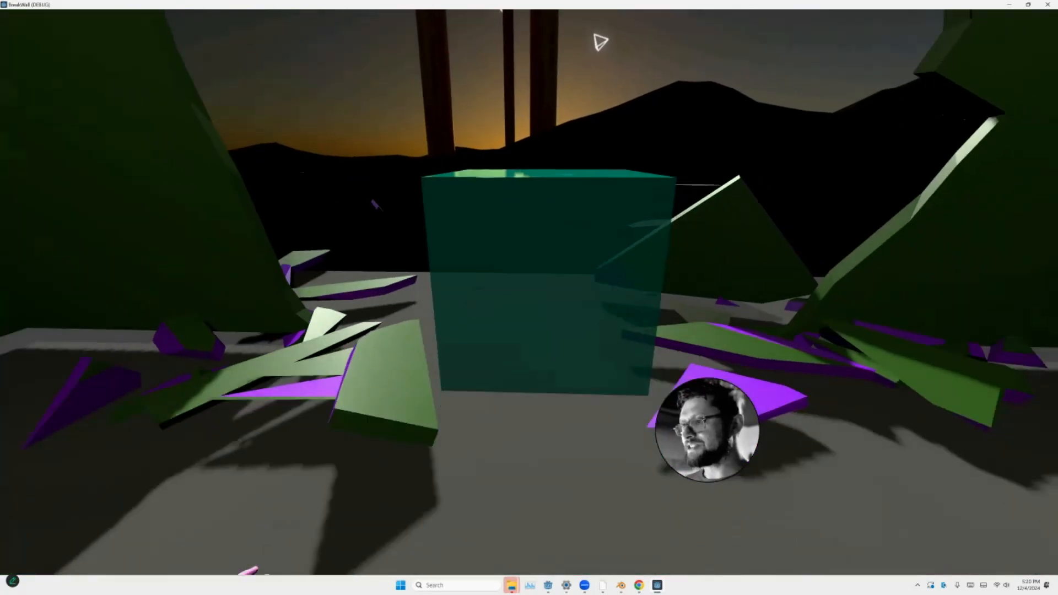
key("a")
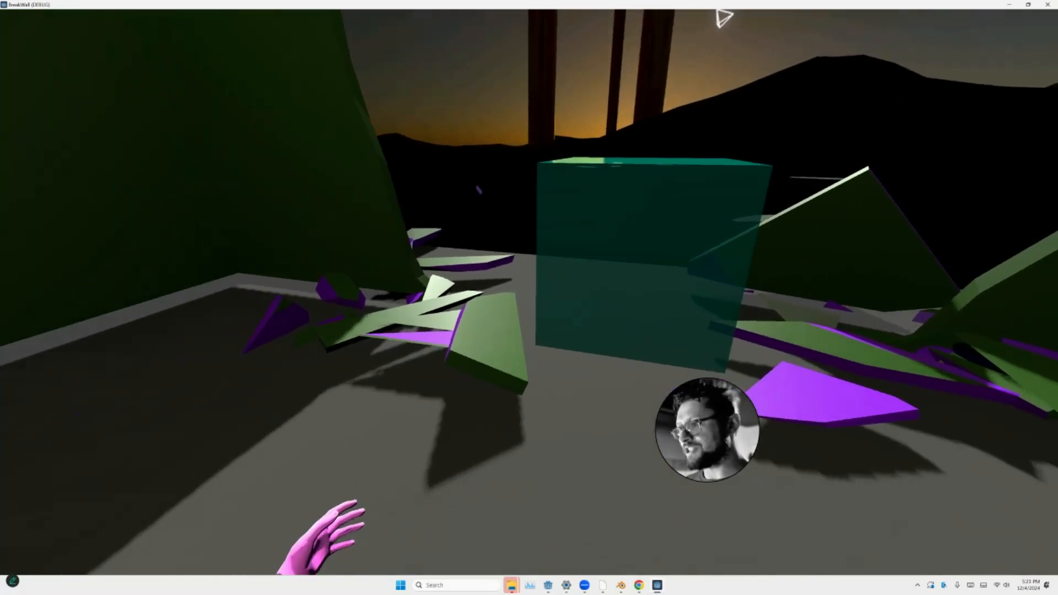
left_click(1047, 4)
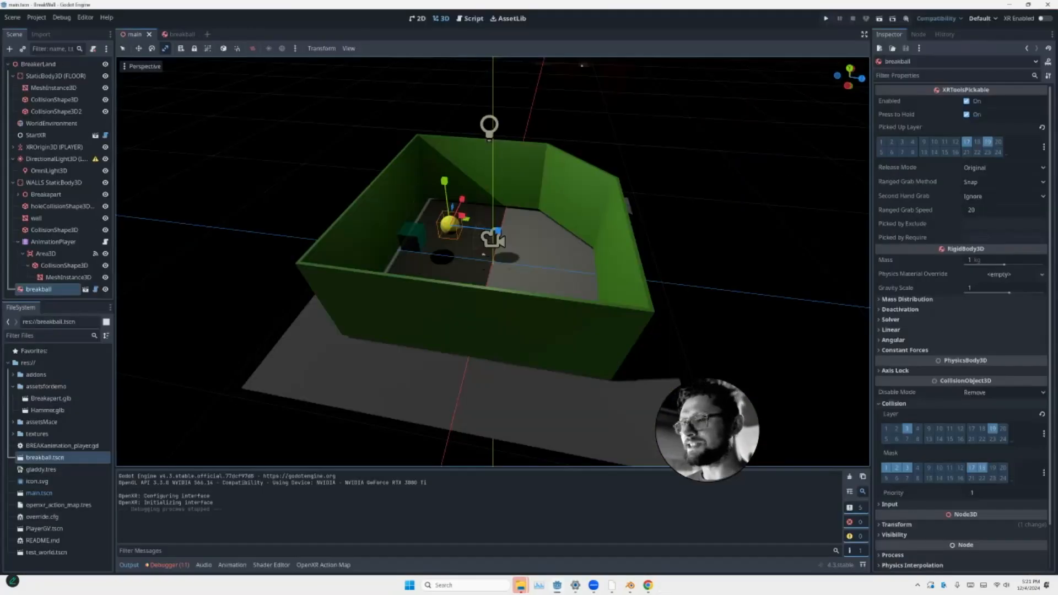
Open the AnimationPlayer's break animation and enlarge the timeline to show its tracks down to wallfrag_cell_046
middle_click_drag(278, 199, 254, 187)
scroll(254, 187, "down", 3)
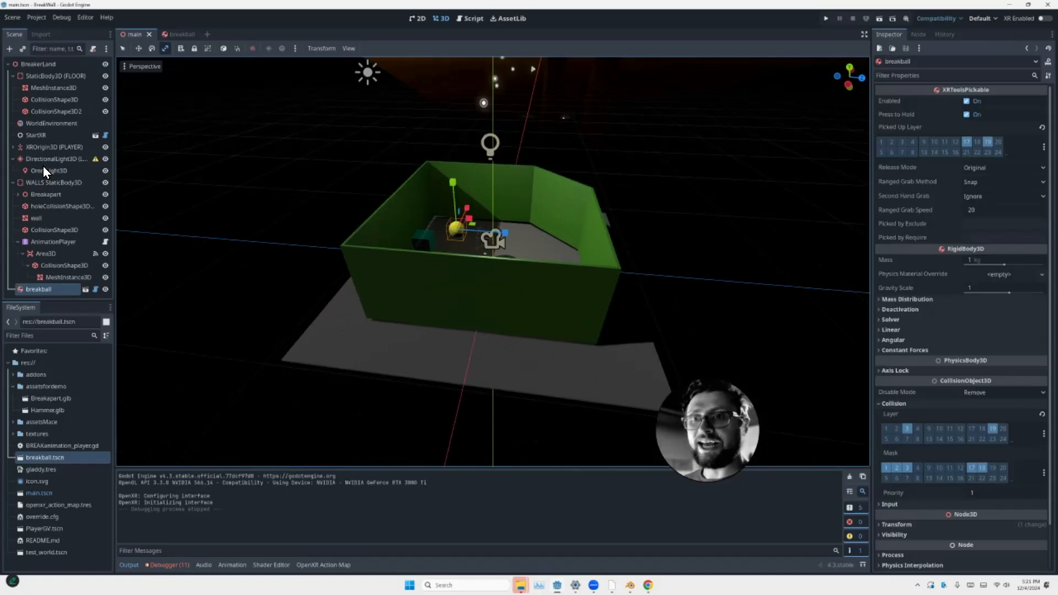
left_click(53, 242)
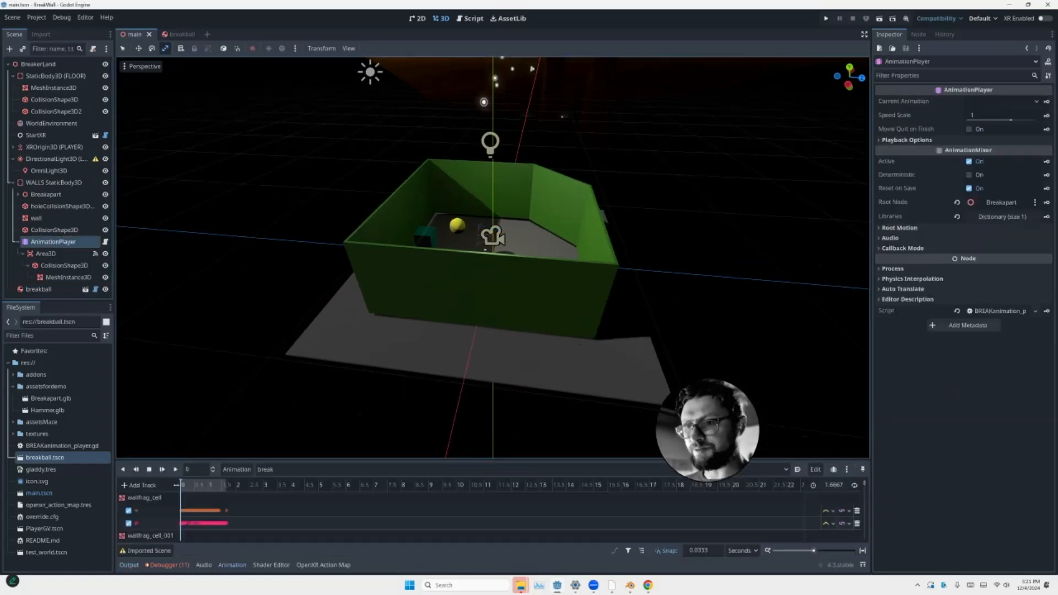
left_click_drag(493, 459, 213, 200)
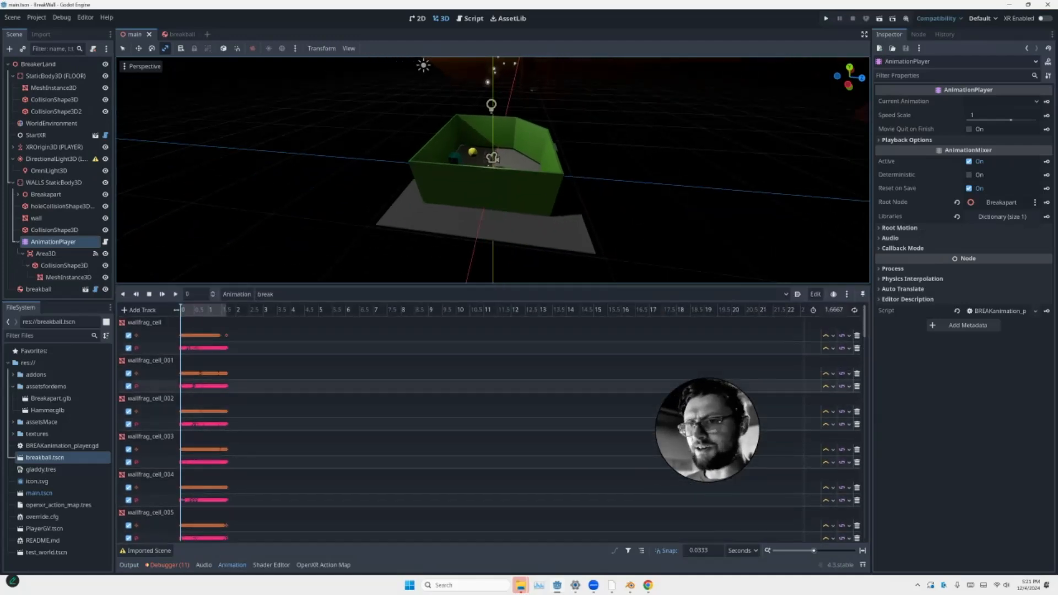
left_click_drag(865, 323, 864, 524)
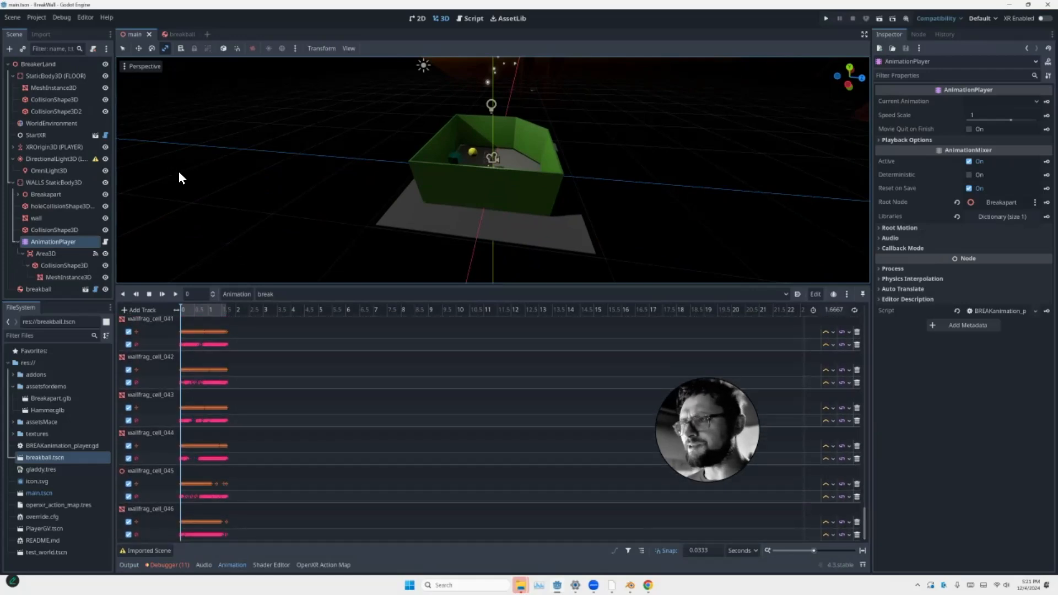
left_click_drag(177, 284, 179, 190)
mouse_move(284, 112)
middle_mouse_down()
mouse_move(269, 119)
mouse_move(291, 122)
middle_mouse_up()
scroll(286, 123, "up", 3)
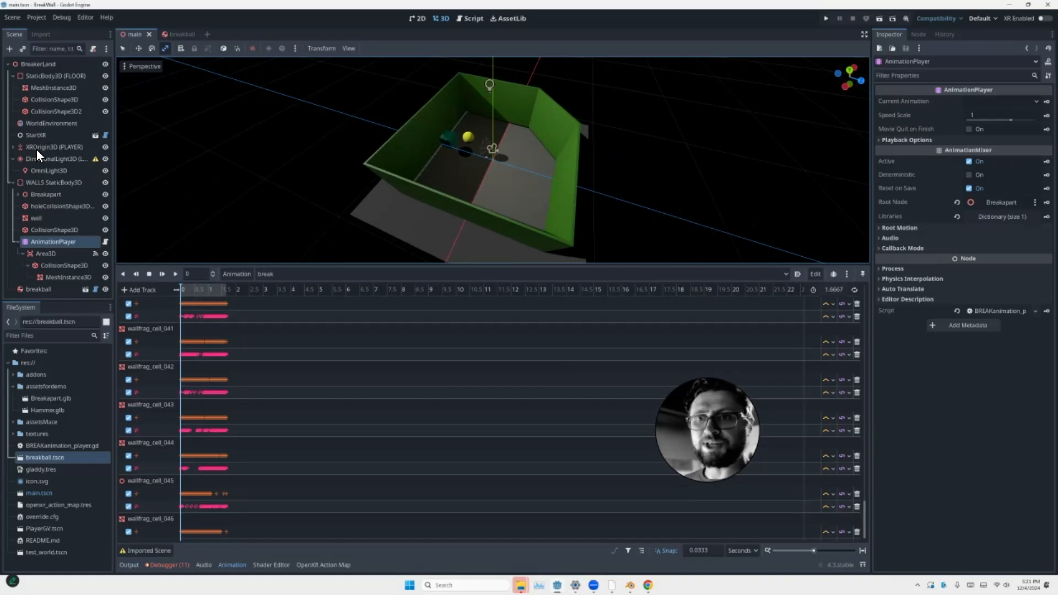
Create a position track for holeCollisionShape3DHOLE in the break animation, with a key at time 0 and a RESET track
left_click(49, 207)
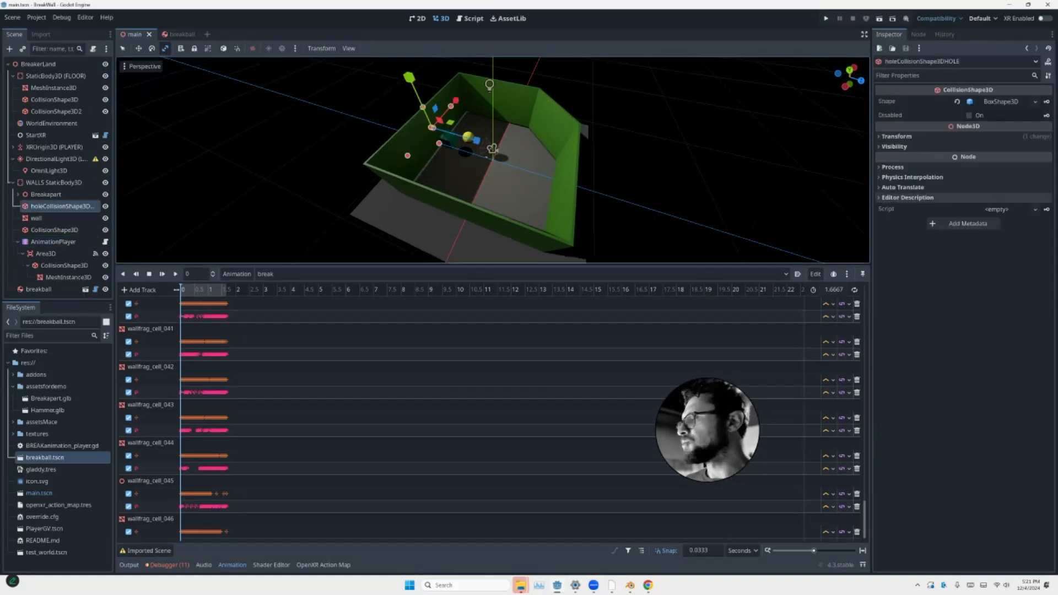
left_click(896, 136)
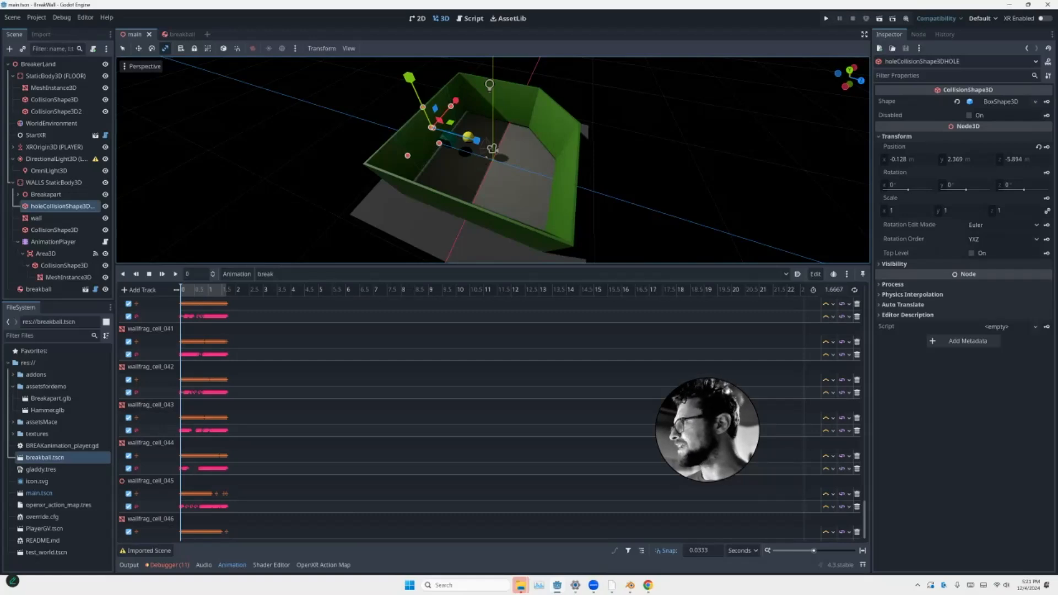
left_click(1046, 146)
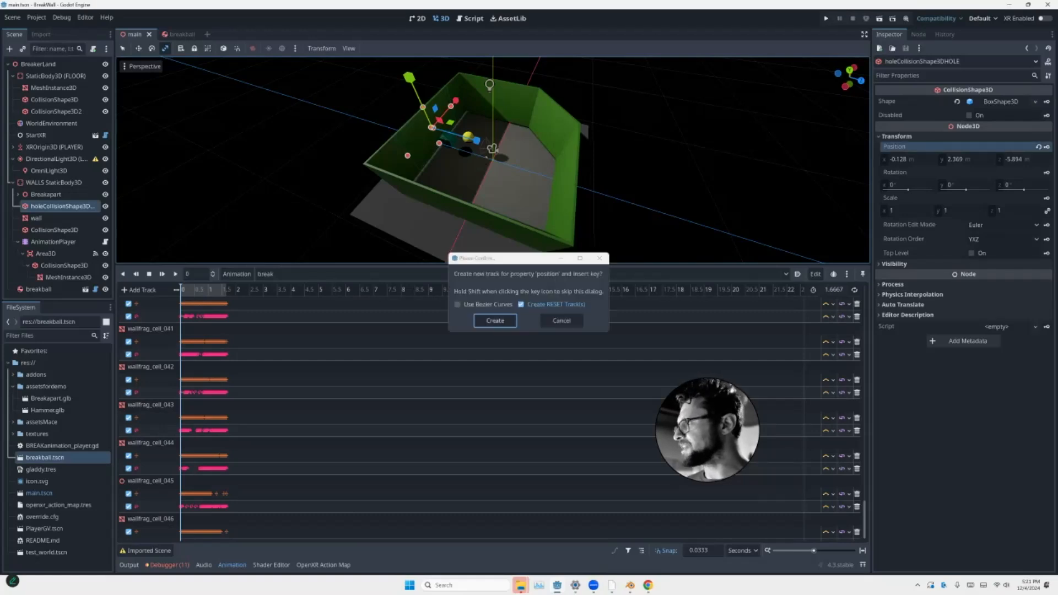
key("Return")
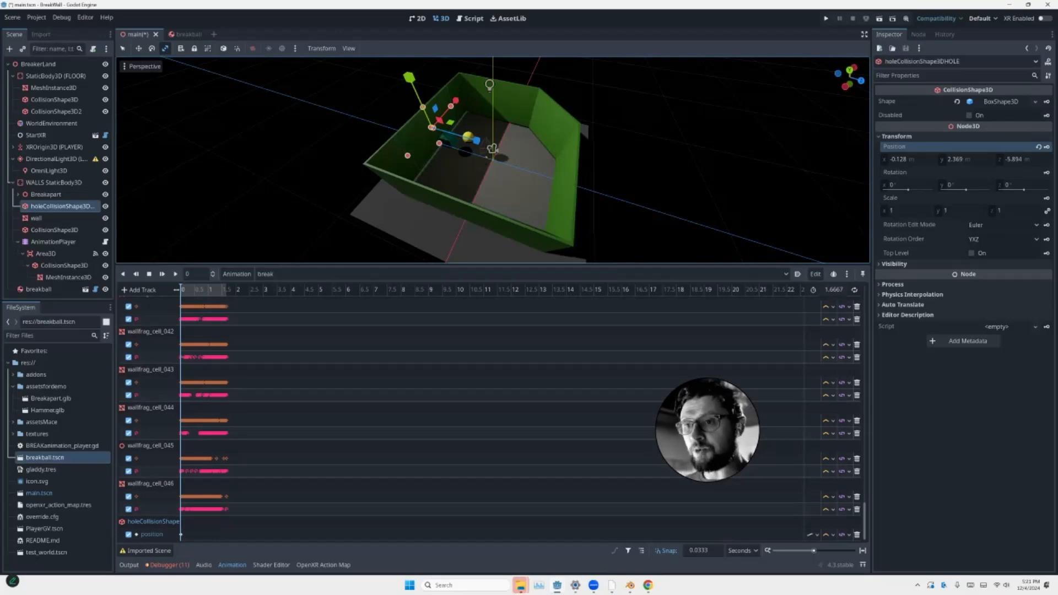
Go to 1.6667 s at the end of the break animation and set holeCollisionShape3DHOLE's Y position to -8
key("d")
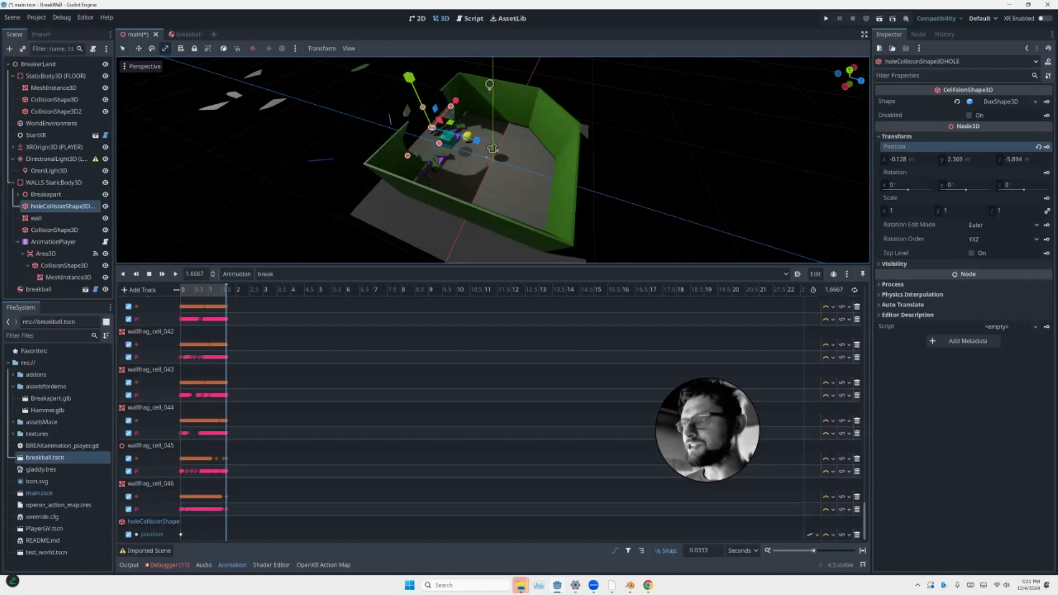
left_click(965, 159)
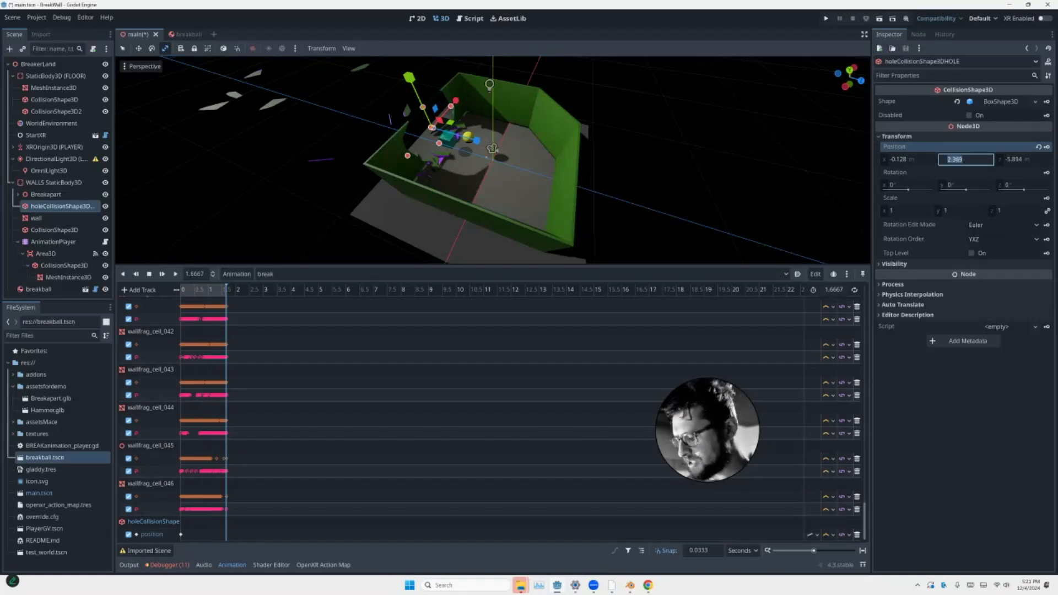
key("BackSpace")
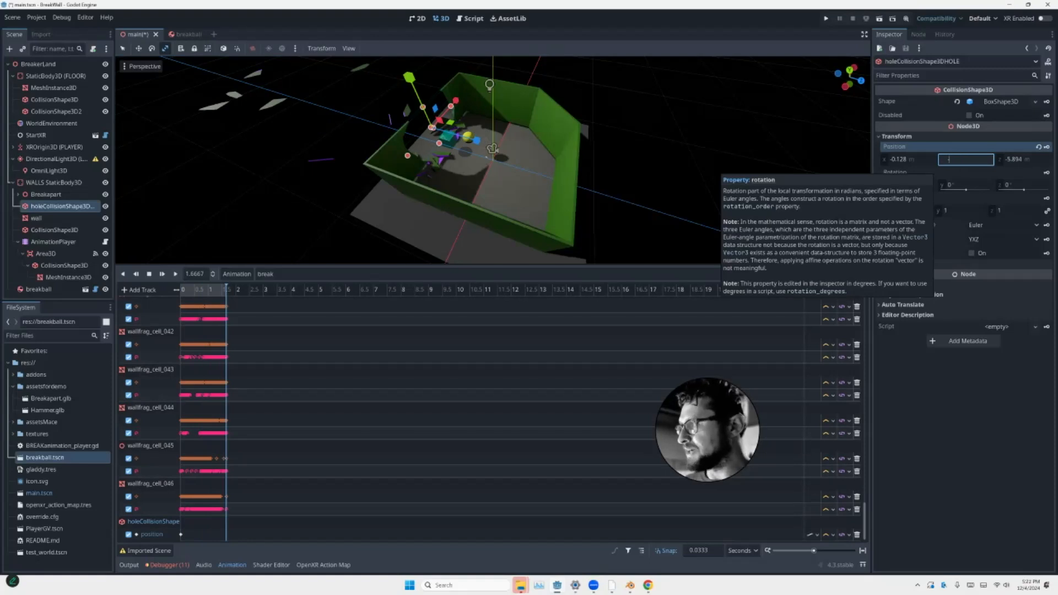
type("-8")
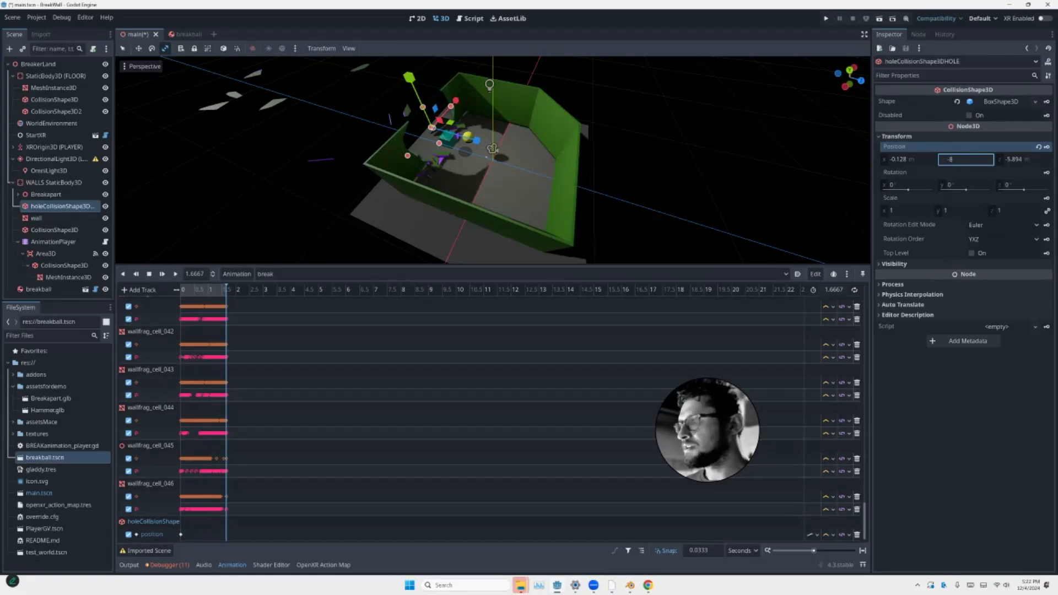
left_click(907, 159)
middle_click_drag(474, 198, 495, 143)
scroll(491, 148, "down", 3)
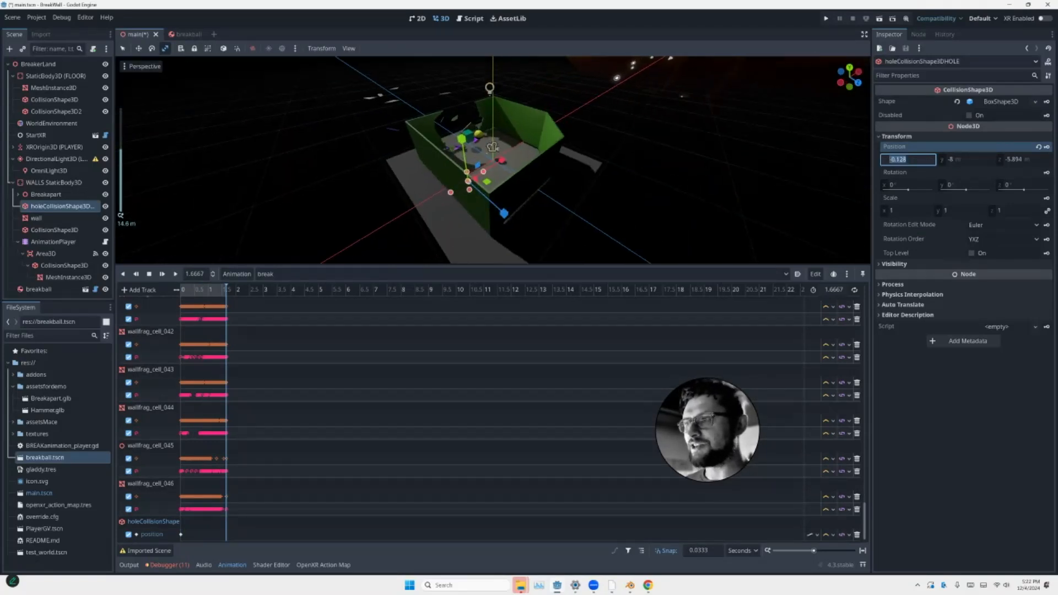
scroll(491, 147, "up", 2)
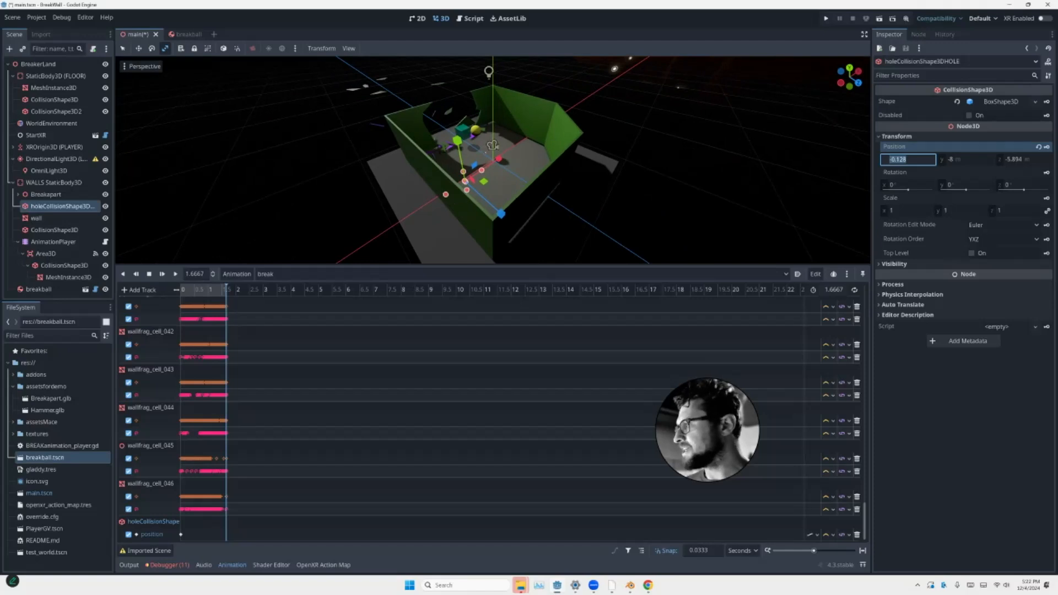
Insert a position key for holeCollisionShape3DHOLE at 1.6667 s and check the lowered shape below the floor
left_click(1047, 171)
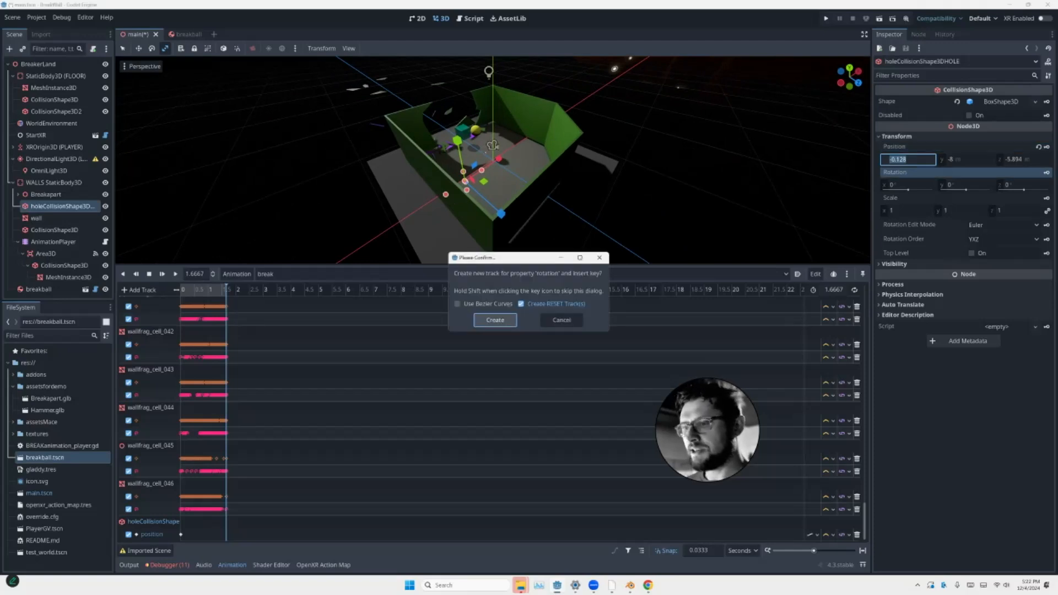
left_click(495, 320)
middle_click_drag(184, 165, 317, 110)
scroll(267, 106, "down", 3)
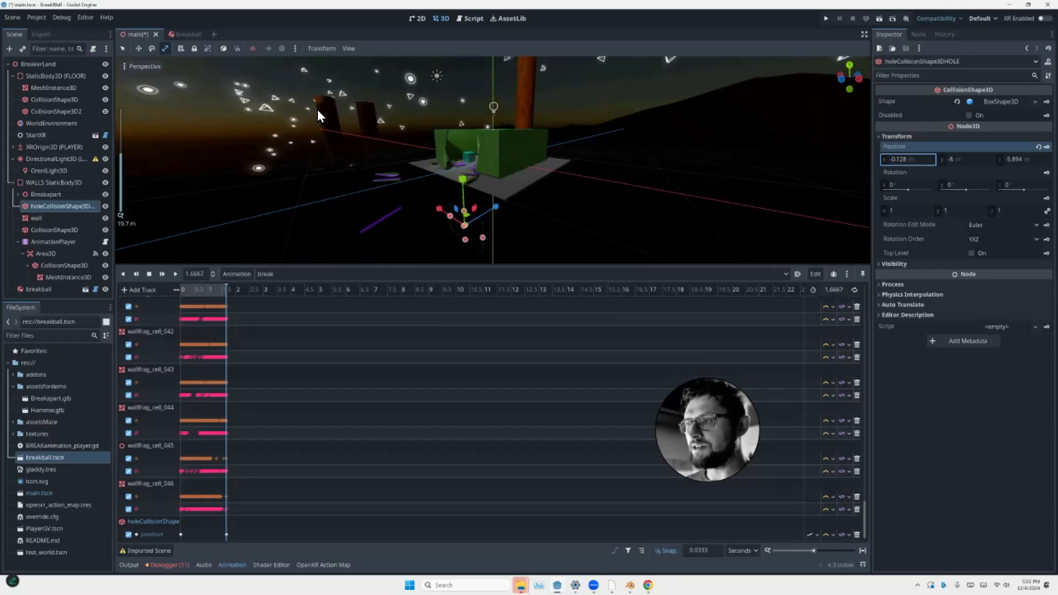
mouse_move(226, 290)
left_mouse_down()
mouse_move(181, 290)
mouse_move(226, 289)
left_mouse_up()
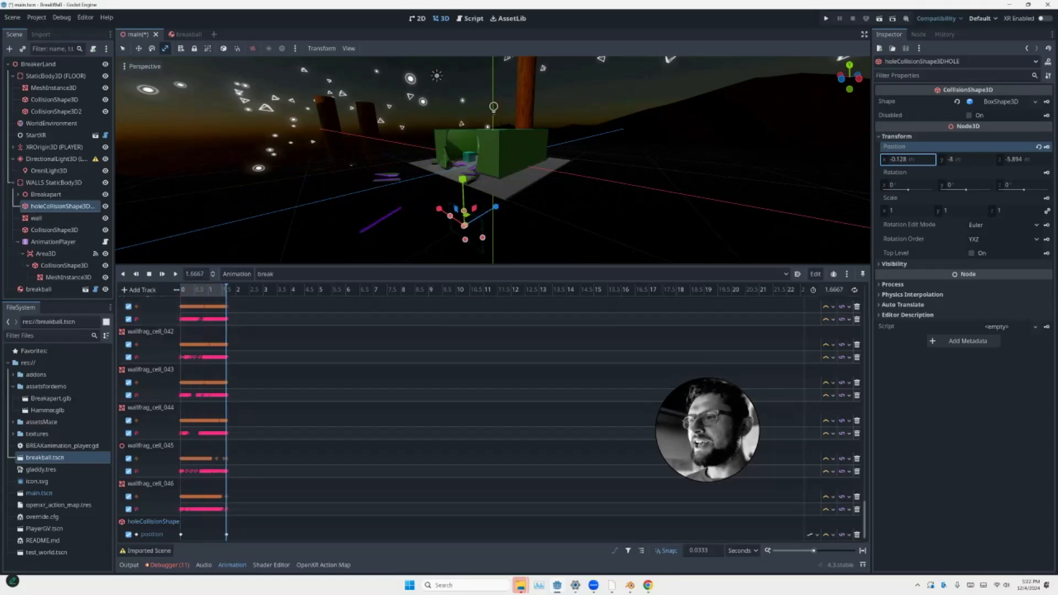
Move the Area3D's CollisionShape3D along the global Z axis toward the breakable wall
middle_click_drag(330, 132, 265, 168)
middle_click_drag(386, 113, 278, 105)
scroll(305, 108, "up", 10)
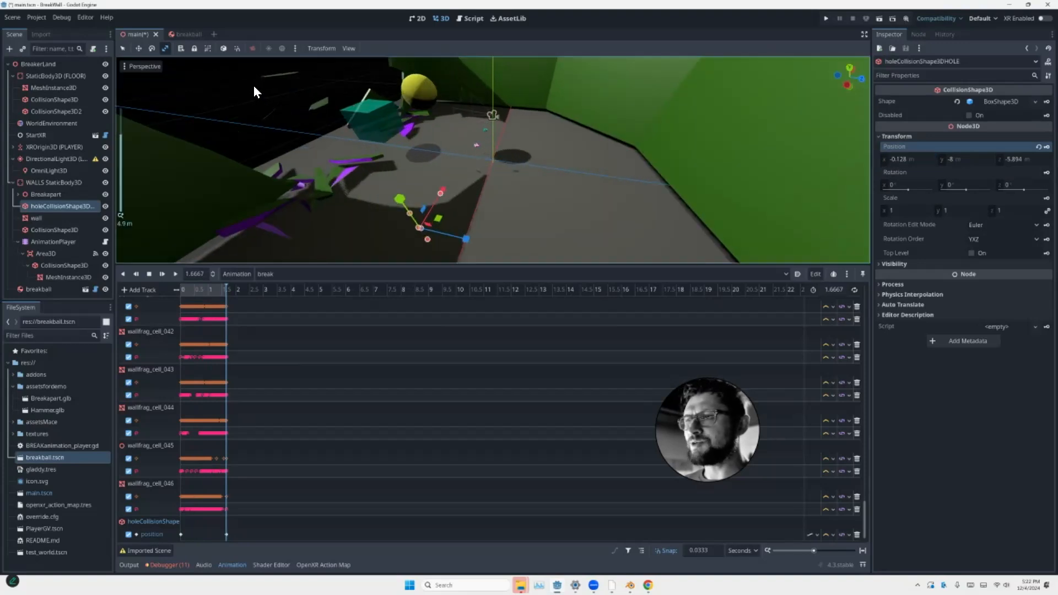
scroll(250, 84, "down", 2)
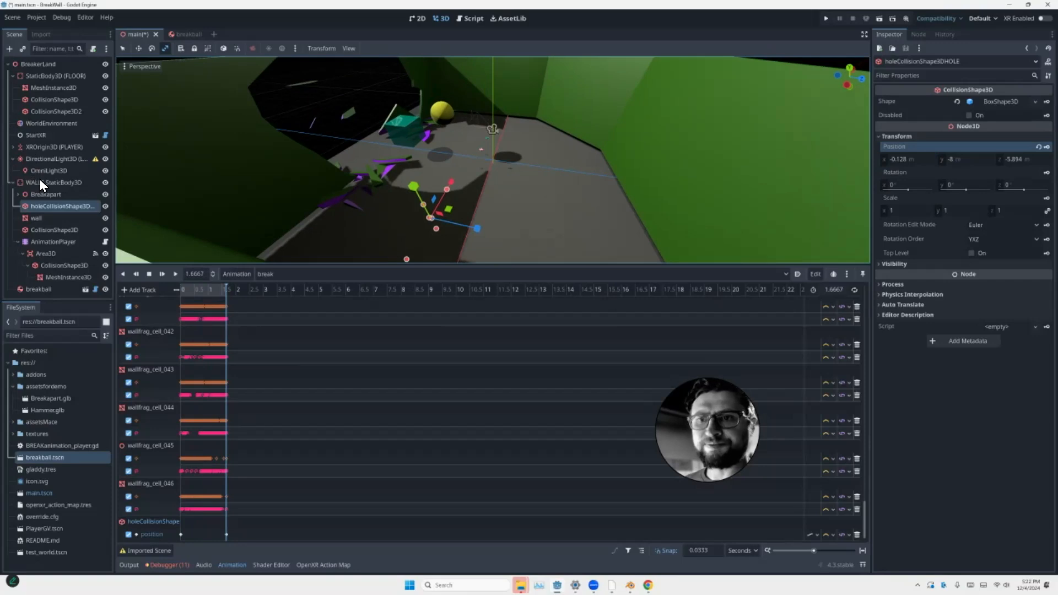
left_click(64, 265)
middle_click_drag(291, 89, 308, 126)
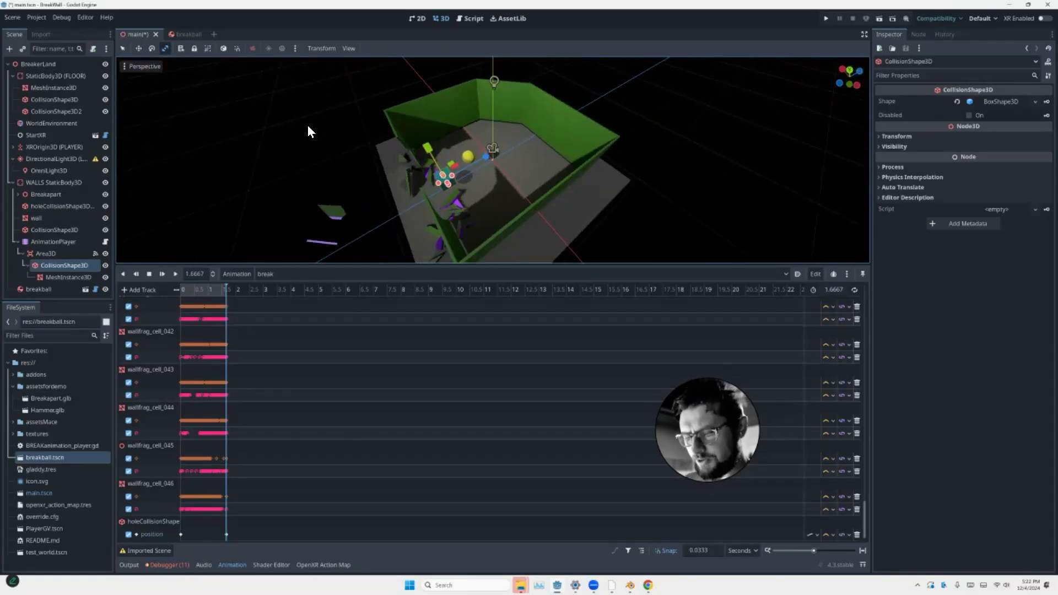
key("g")
key("z")
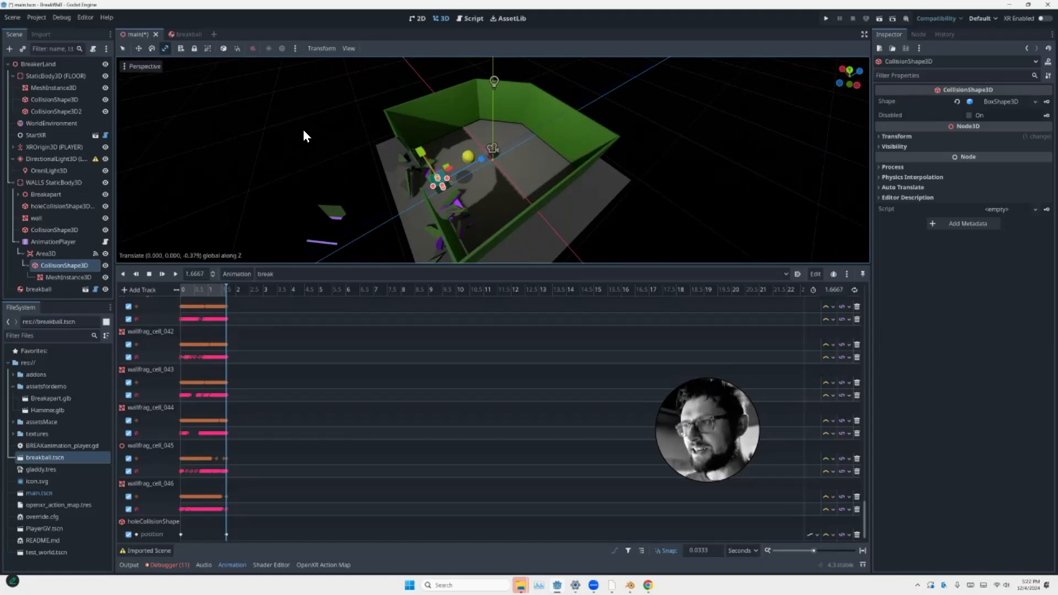
left_click(295, 127)
mouse_move(296, 127)
middle_mouse_down()
mouse_move(317, 124)
mouse_move(321, 107)
mouse_move(290, 124)
middle_mouse_up()
scroll(288, 127, "up", 4)
scroll(293, 127, "down", 3)
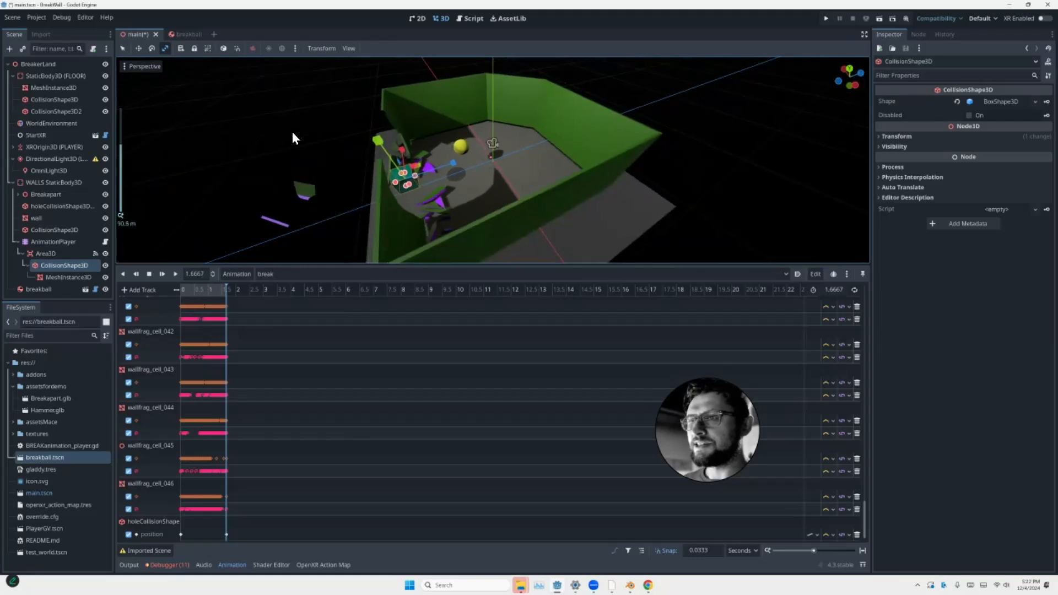
Return the break animation to time 0 and resize the Area3D's collision box to about 4.84 × 3.81 × 0.68 m along the breakable wall
mouse_move(289, 132)
middle_mouse_down()
mouse_move(276, 130)
mouse_move(279, 115)
middle_mouse_up()
left_click_drag(273, 106, 271, 114)
key("z")
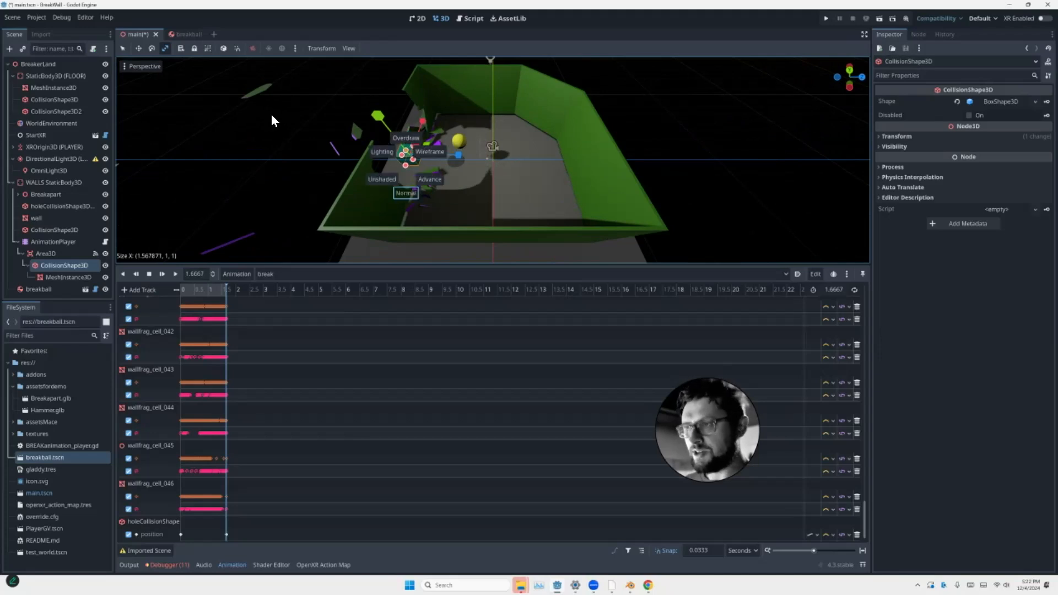
left_click_drag(271, 114, 281, 116)
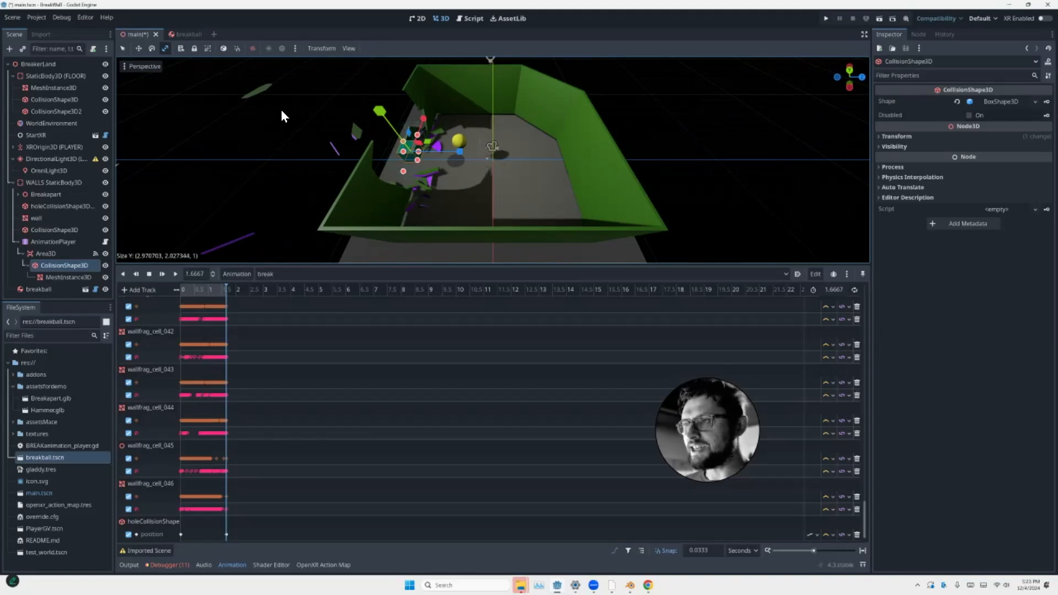
middle_click_drag(288, 116, 308, 102)
left_click_drag(279, 118, 277, 121)
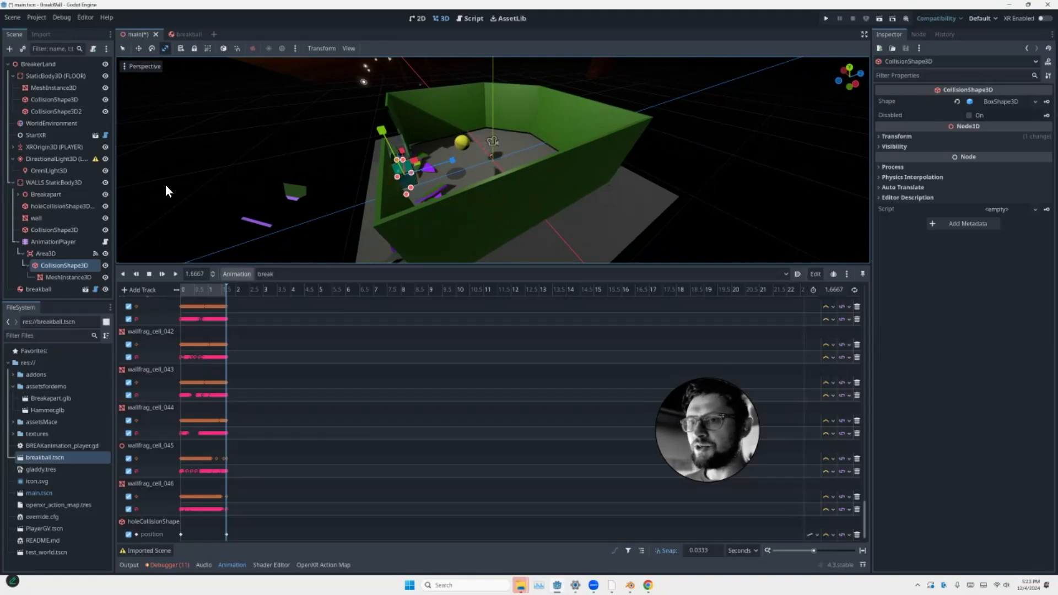
mouse_move(298, 107)
middle_mouse_down()
mouse_move(321, 101)
mouse_move(282, 118)
middle_mouse_up()
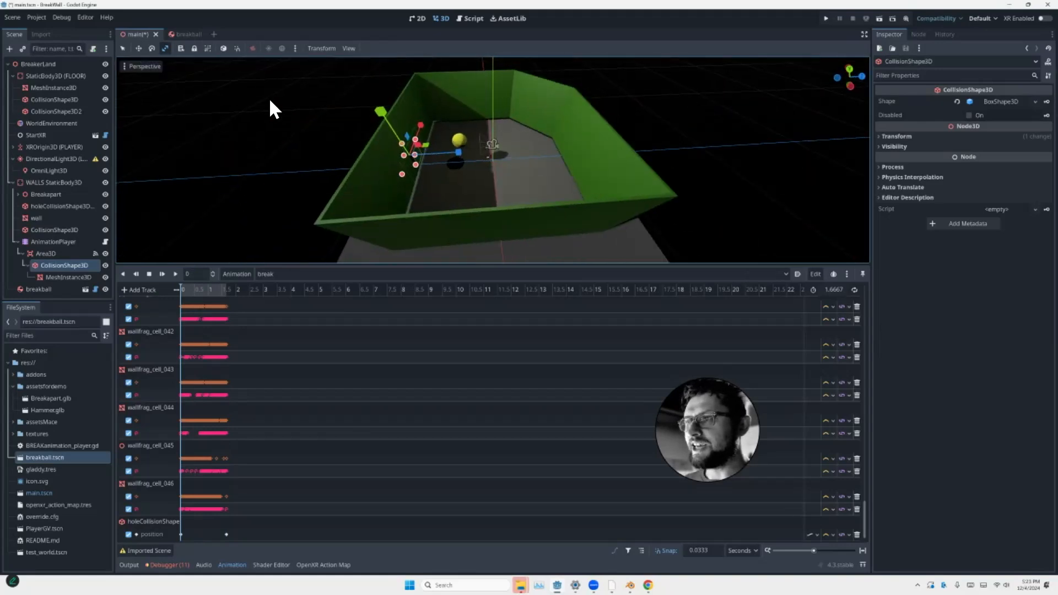
mouse_move(270, 99)
left_mouse_down()
mouse_move(262, 86)
mouse_move(259, 120)
mouse_move(281, 85)
left_mouse_up()
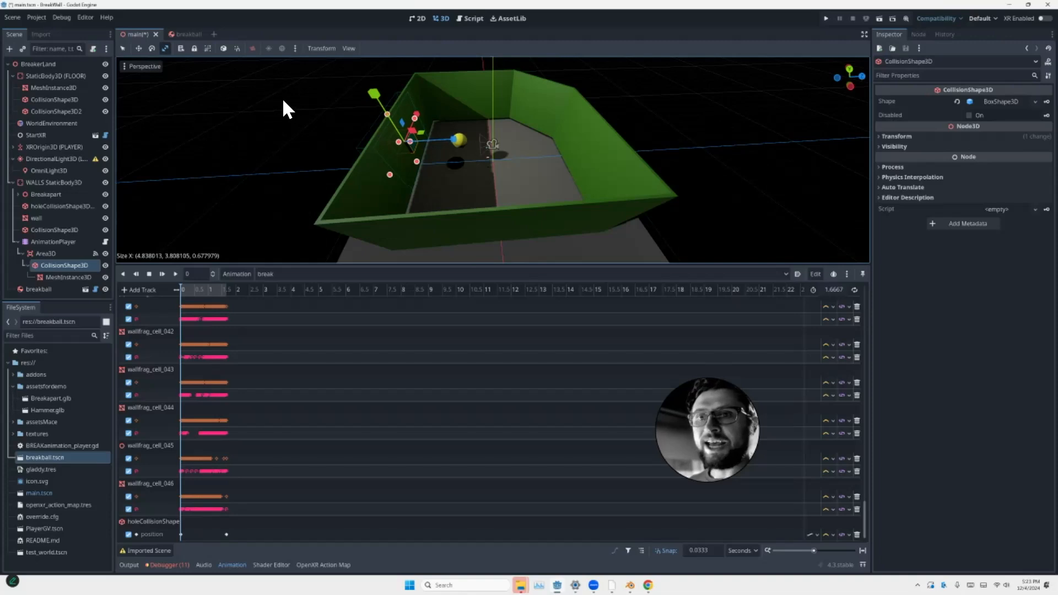
Delete the MeshInstance3D placeholder under the Area3D's CollisionShape3D
left_click(60, 278)
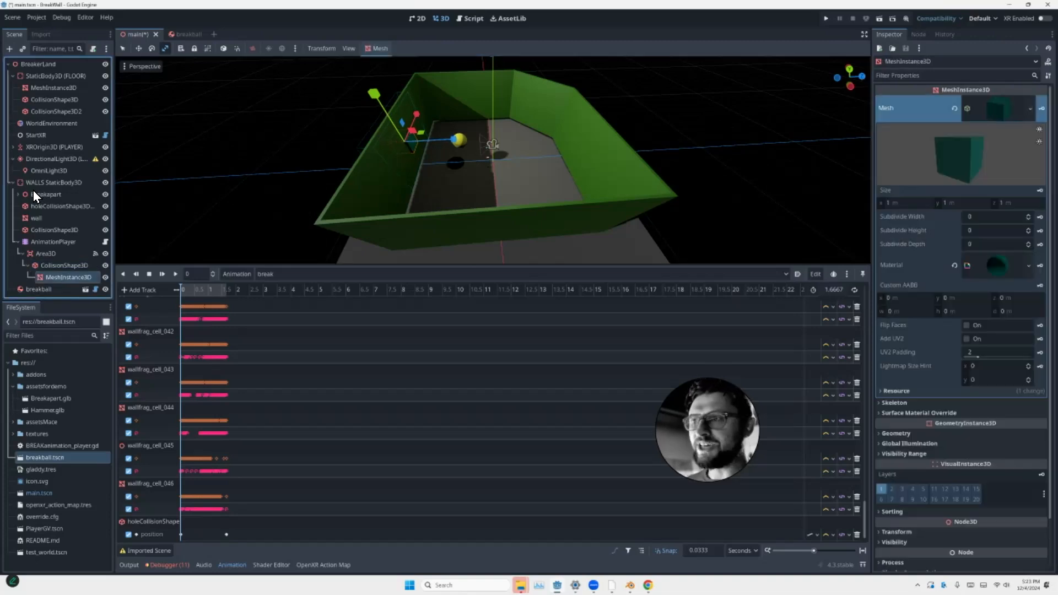
key("Delete")
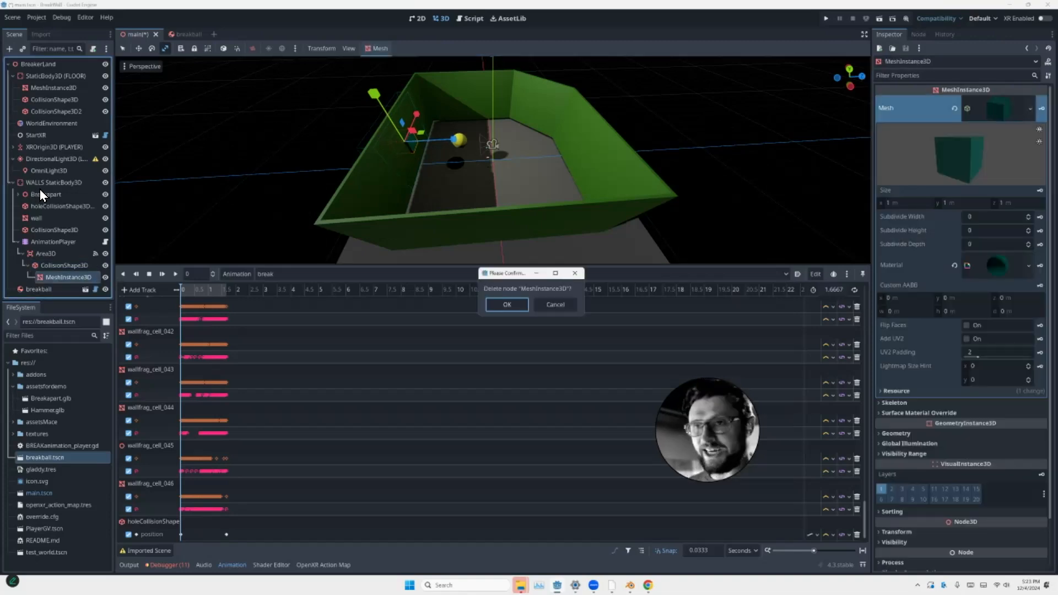
key("Return")
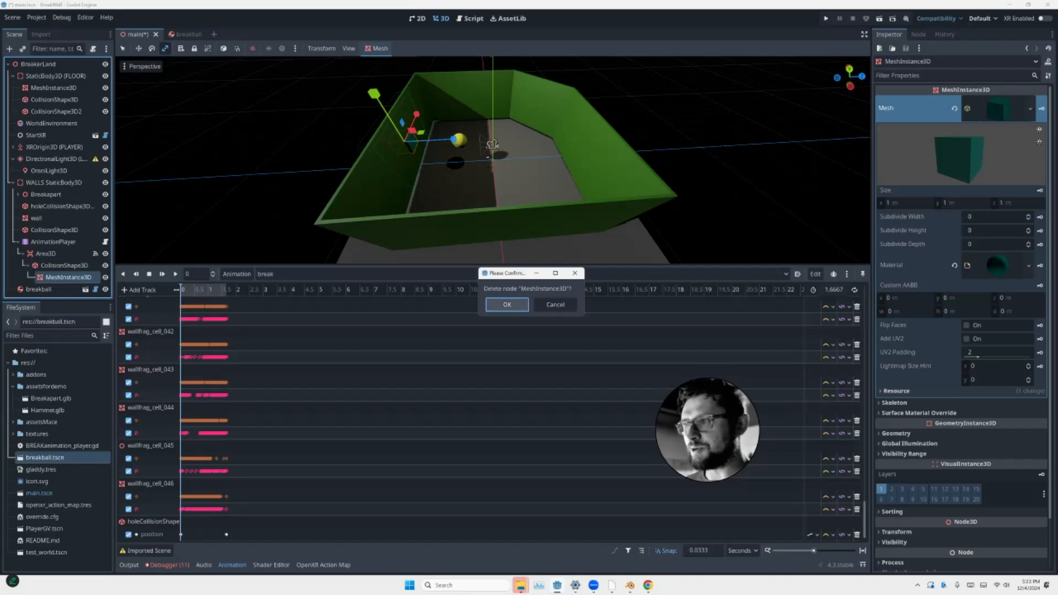
Fine-tune the Area3D's collision box against the breakable wall
middle_click_drag(222, 106, 260, 105)
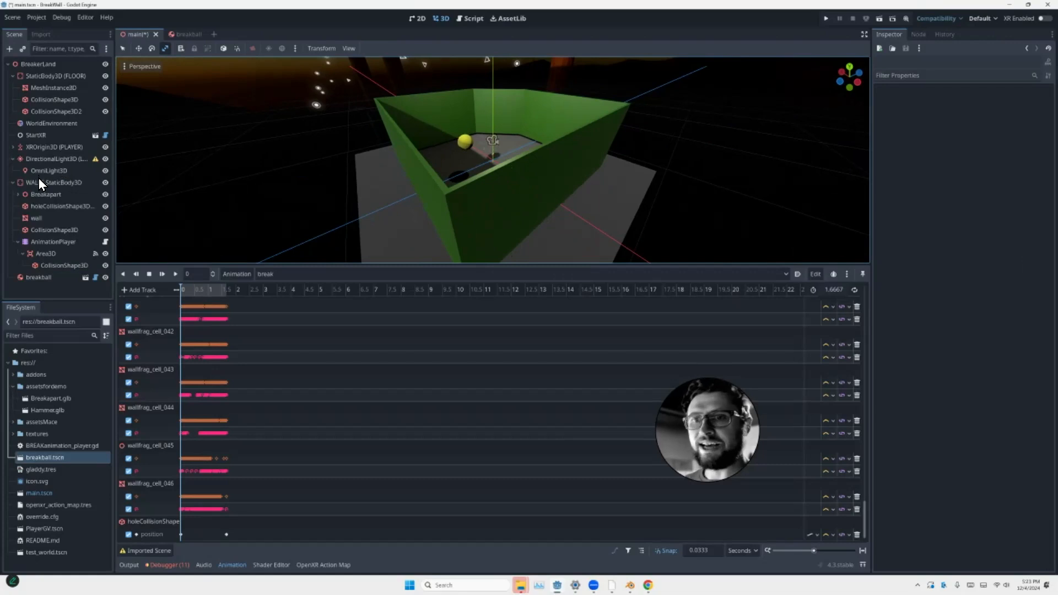
left_click(64, 265)
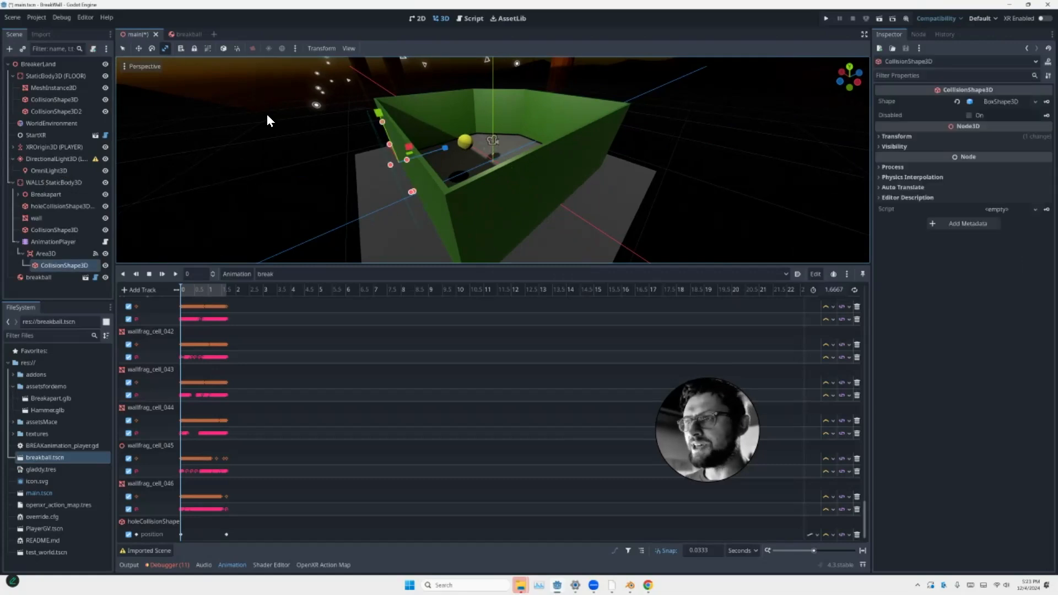
left_click_drag(267, 115, 278, 111)
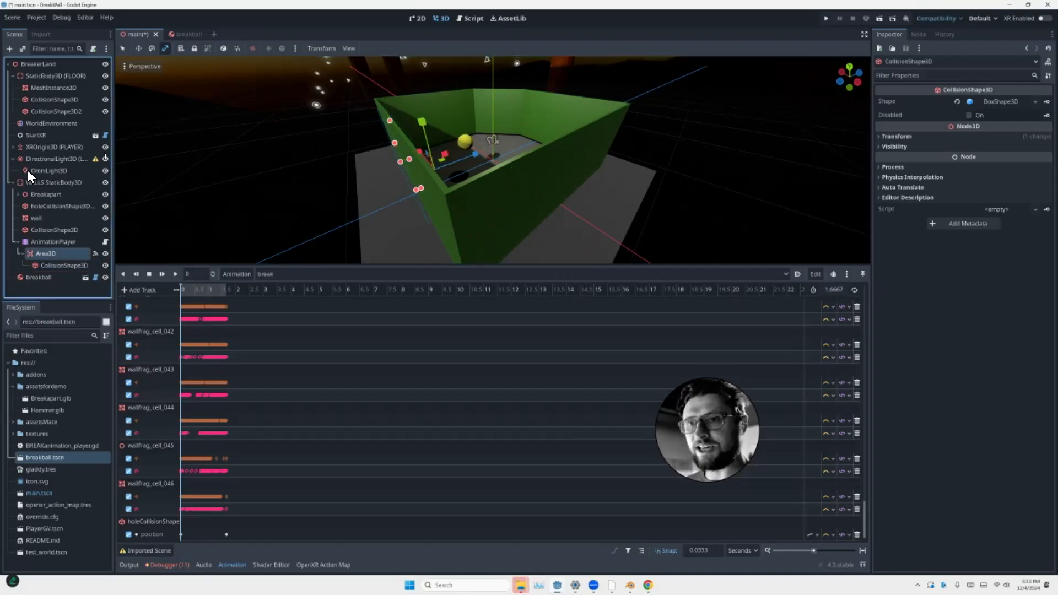
Review the Area3D's collision mask, run the project to test the wall trigger, and close the game window
left_click(42, 254)
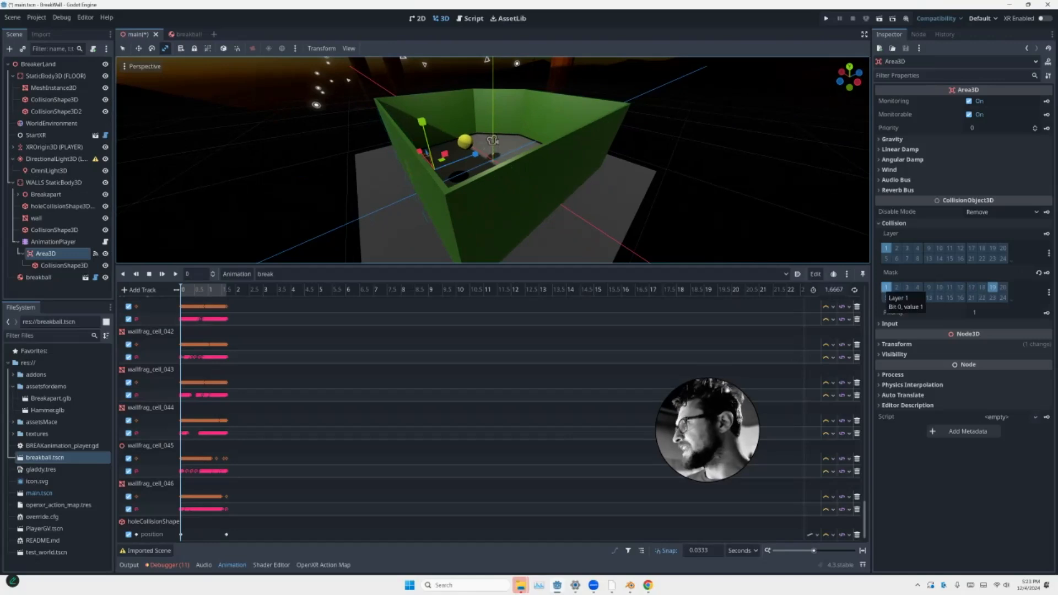
mouse_move(492, 140)
middle_mouse_down()
mouse_move(440, 141)
mouse_move(493, 143)
middle_mouse_up()
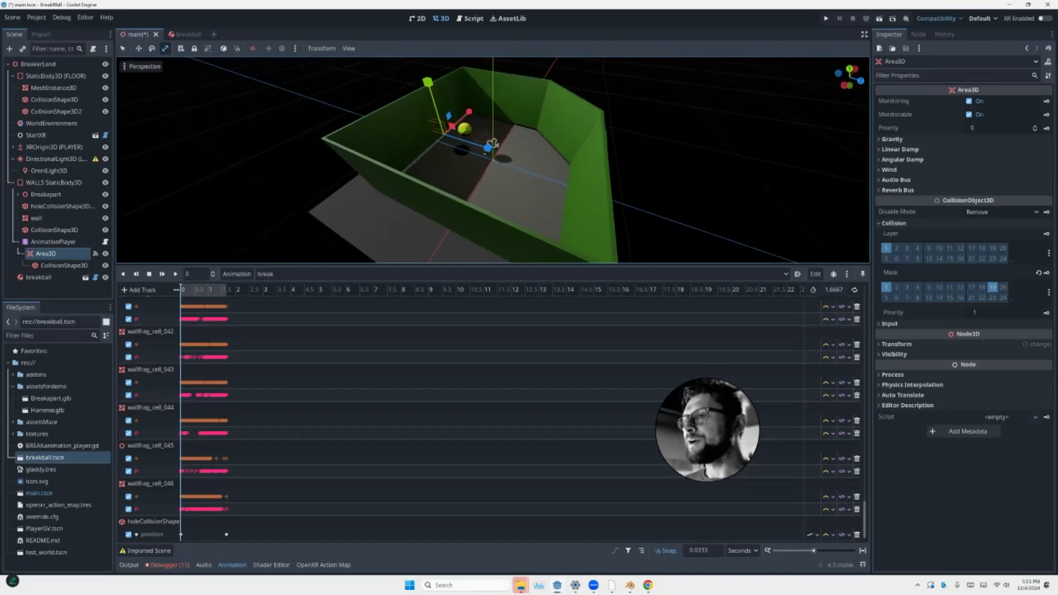
key("F5")
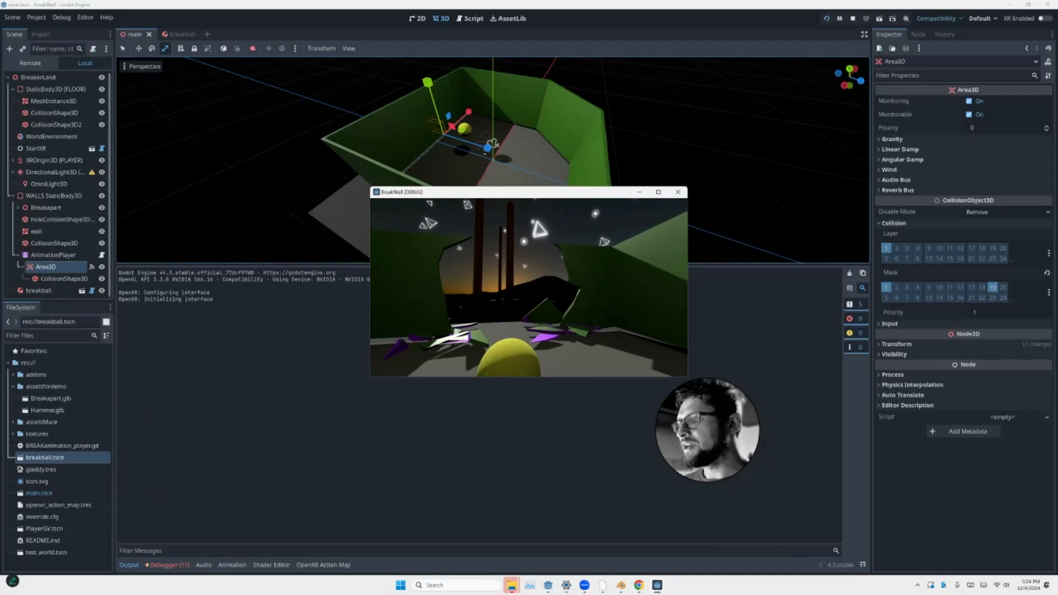
left_click(678, 191)
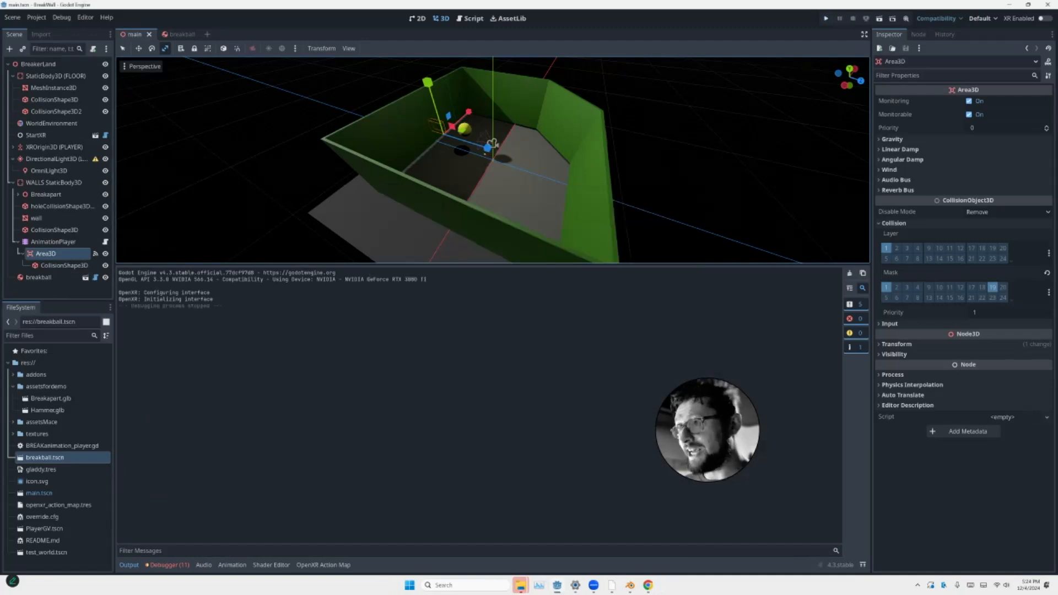
Remove layer 1 from the Area3D's collision mask
scroll(345, 141, "up", 4)
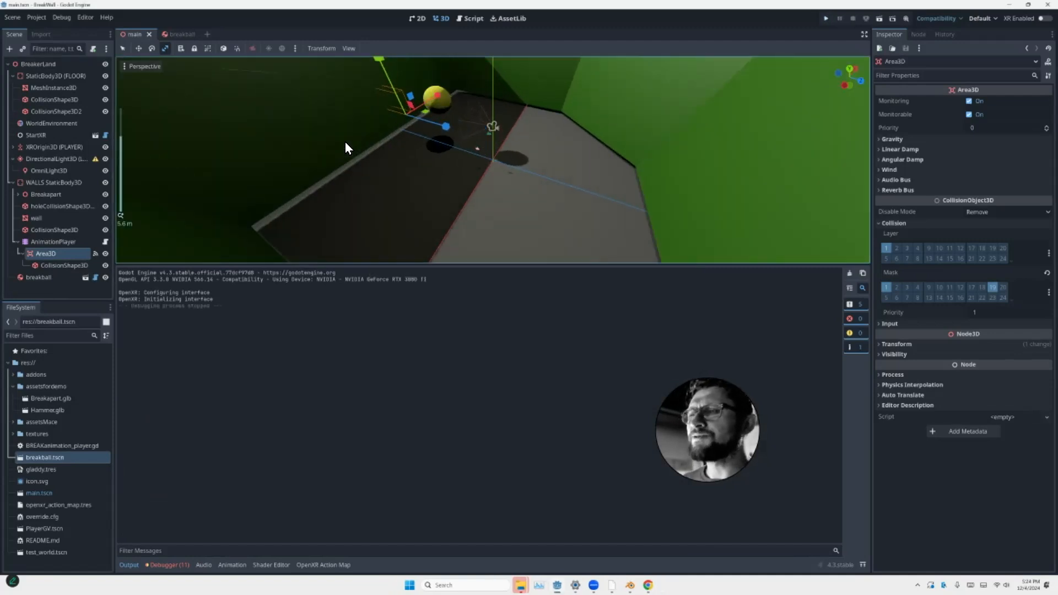
scroll(345, 141, "down", 6)
middle_click_drag(345, 141, 316, 138)
scroll(331, 134, "up", 4)
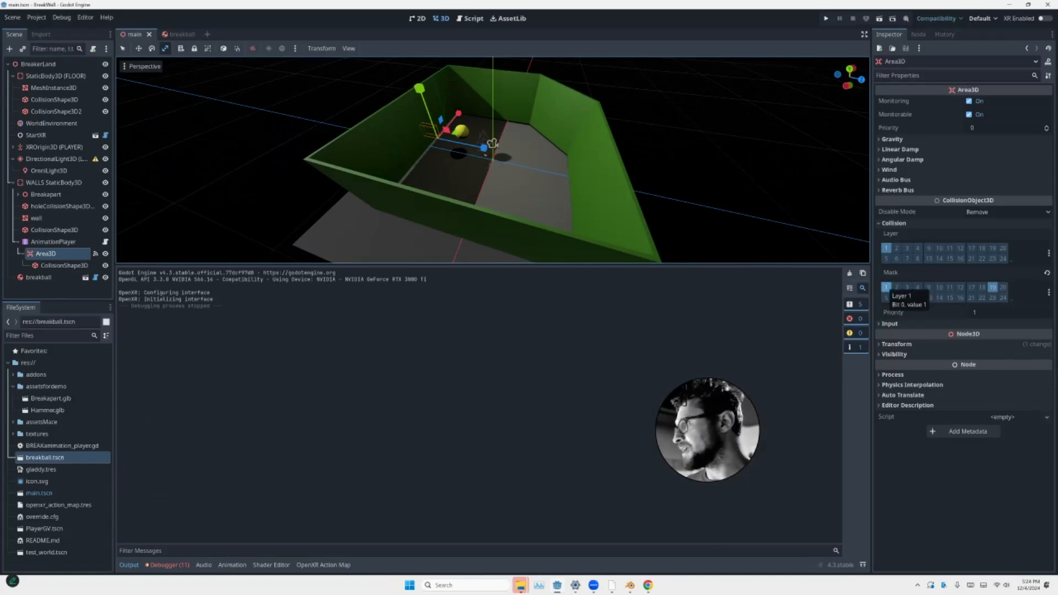
left_click(886, 287)
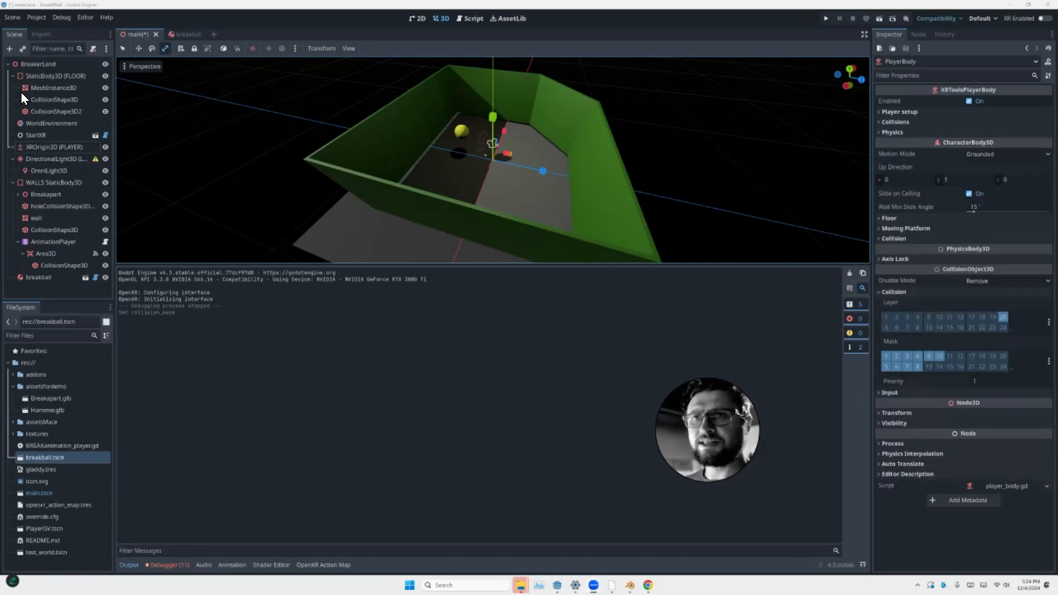
Examine the PlayerBody's collision layer and mask inside XROrigin3D (PLAYER), then collapse the player branch
left_click(13, 148)
scroll(36, 160, "down", 5)
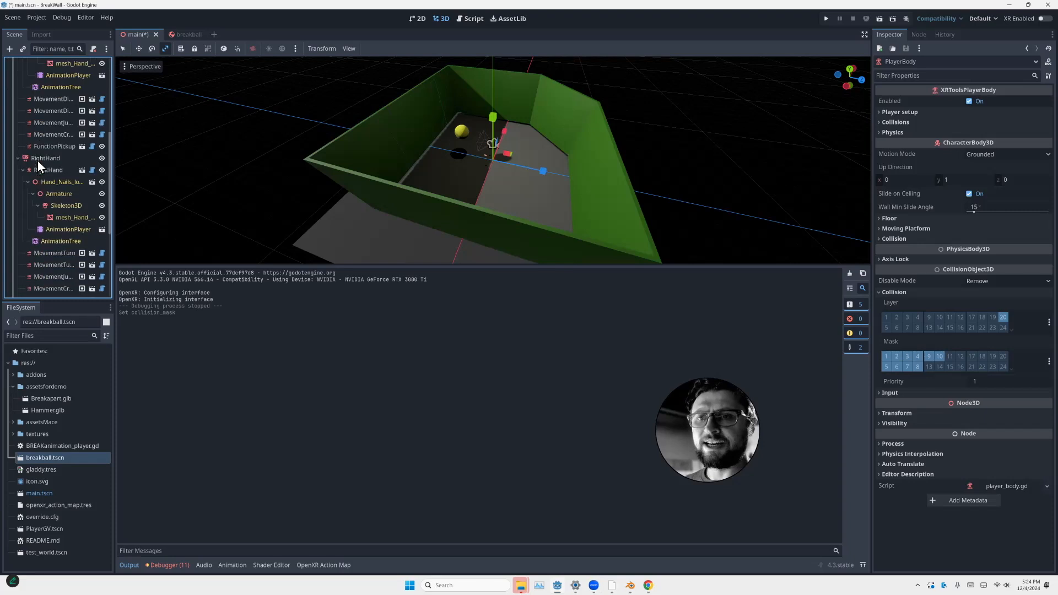
scroll(37, 161, "down", 3)
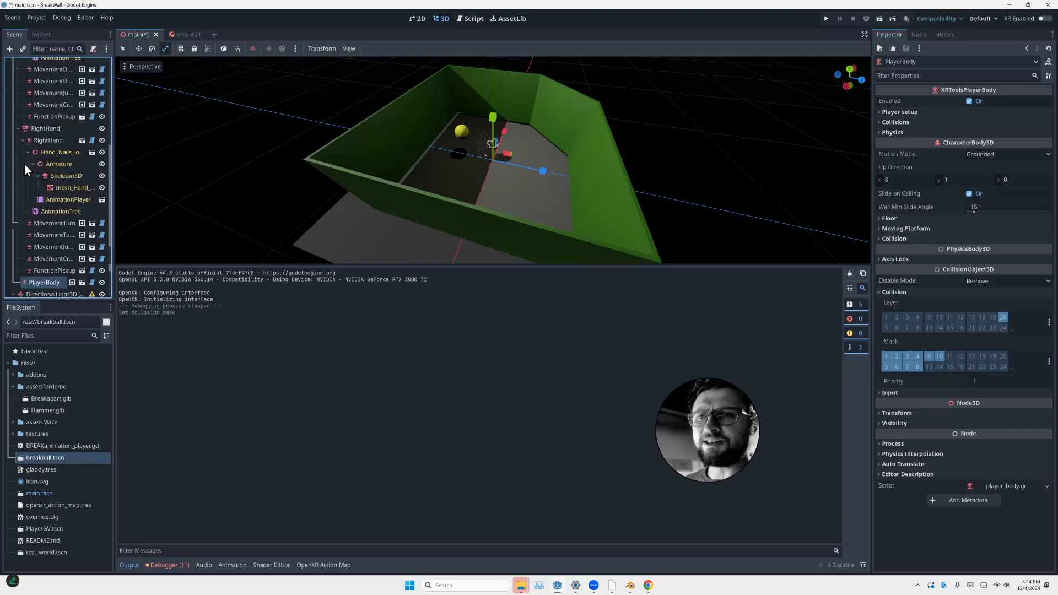
scroll(30, 115, "down", 3)
key("Up")
key("Up")
key("Up")
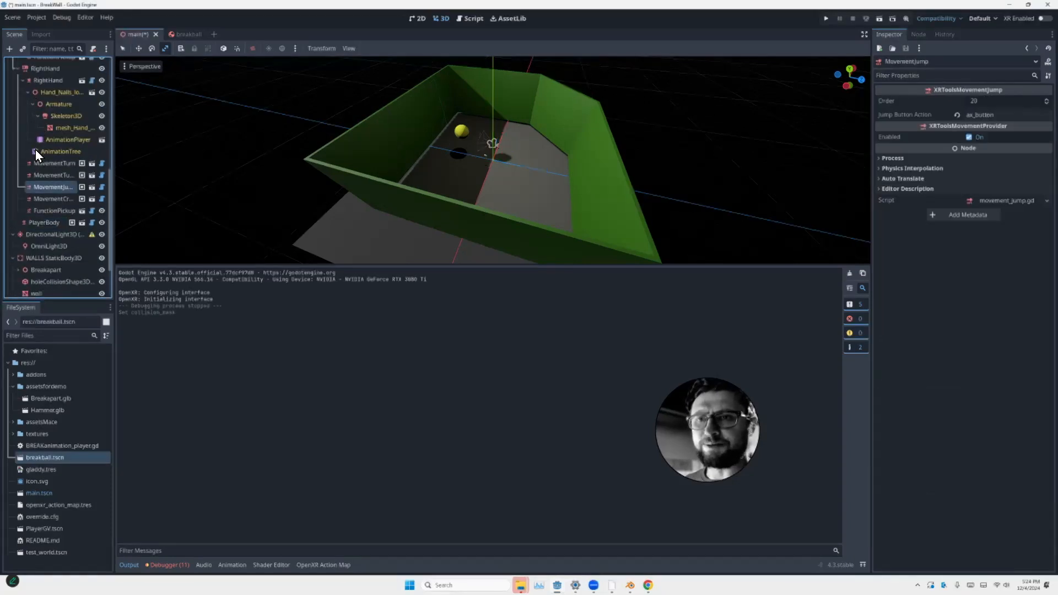
key("Down")
key("Down")
key("Down")
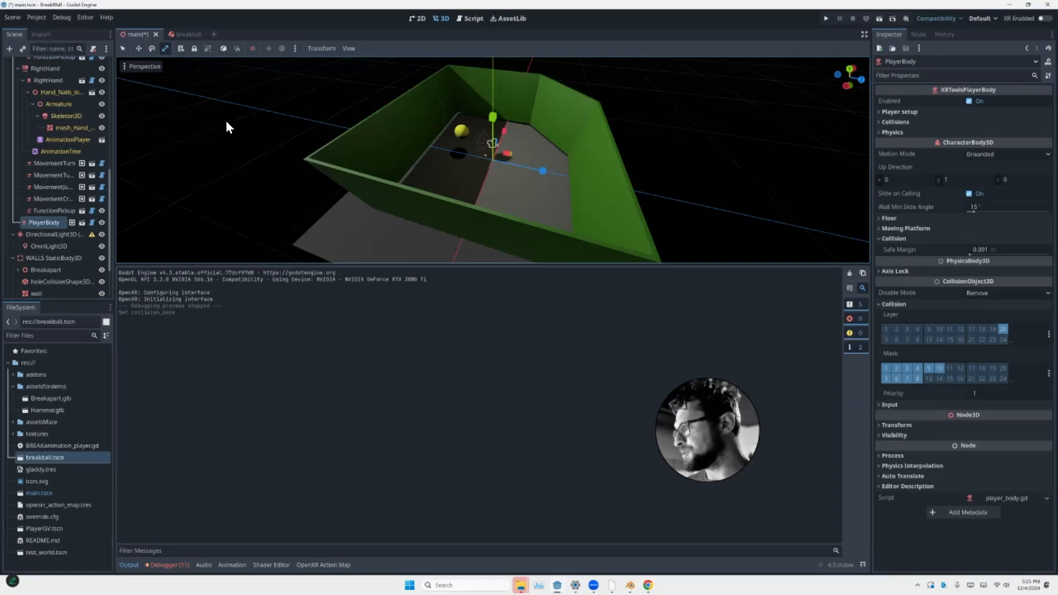
scroll(31, 94, "up", 6)
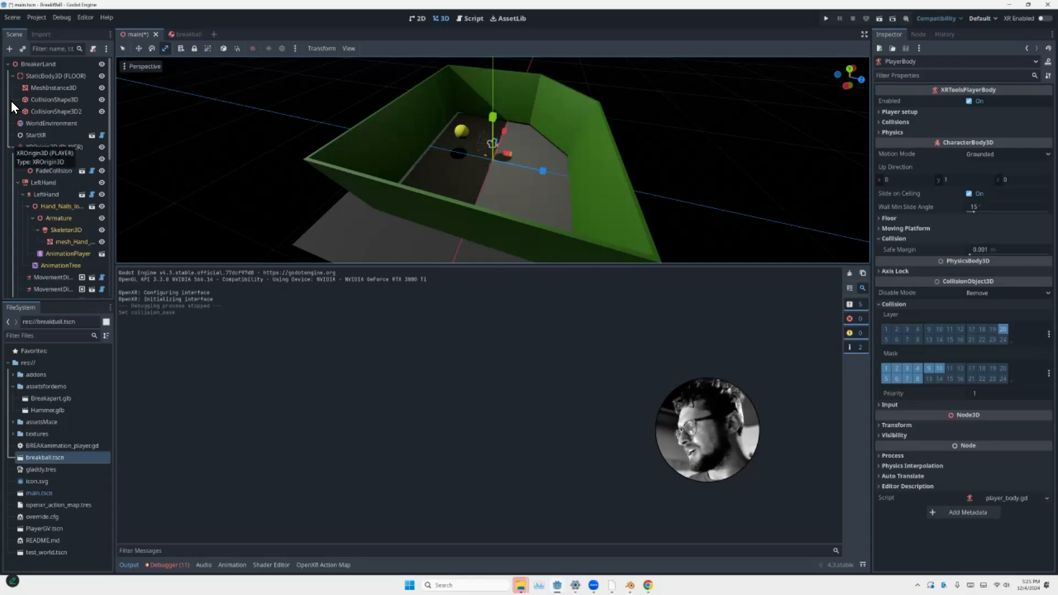
left_click(13, 147)
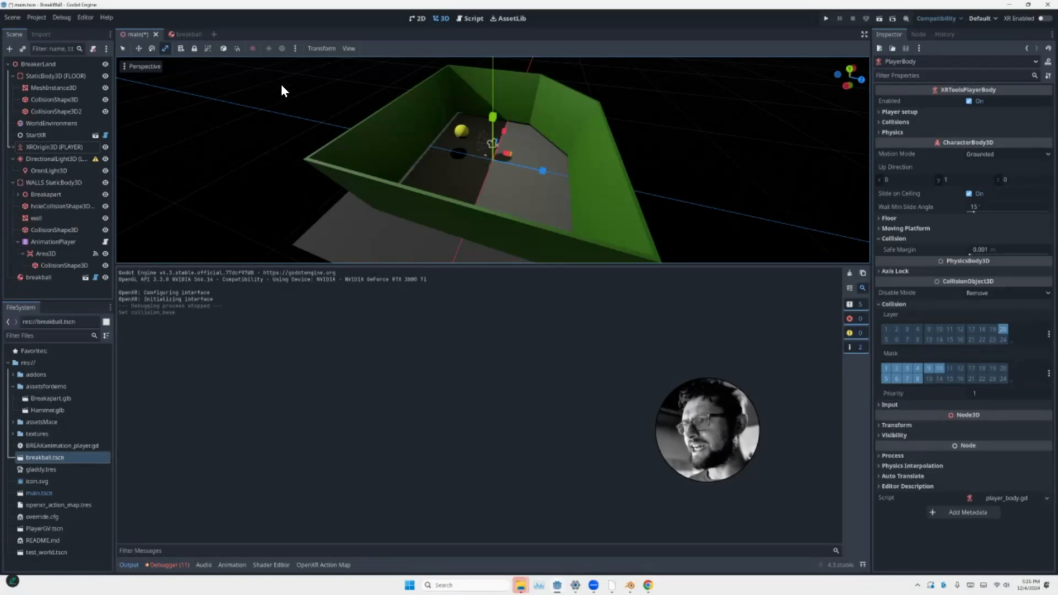
Recheck the Area3D's mask, run the project to test breaking the wall with the ball, close the game and select the AnimationPlayer
middle_click_drag(320, 100, 304, 98)
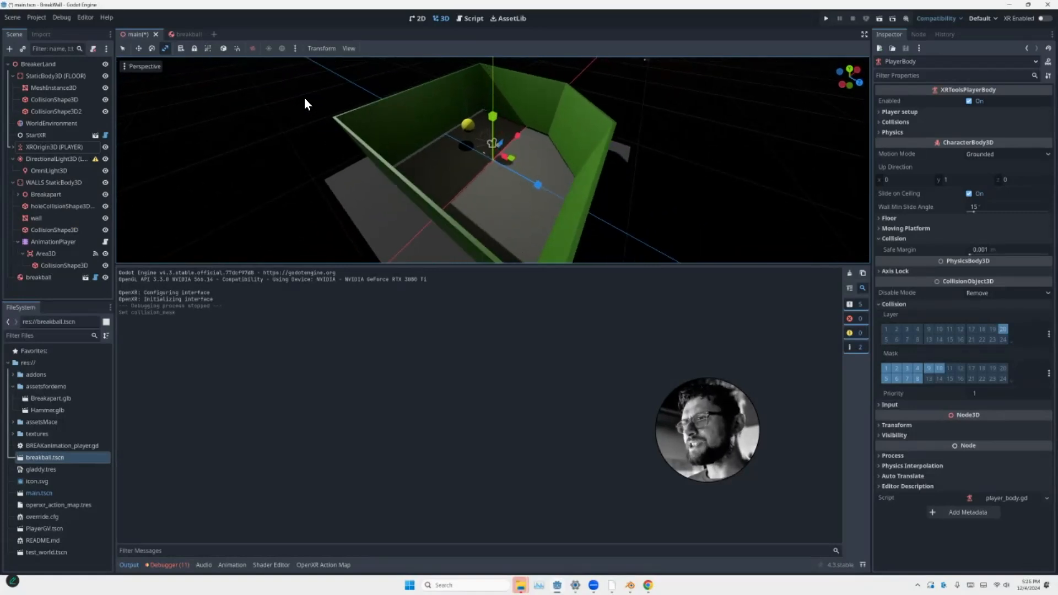
scroll(319, 97, "up", 3)
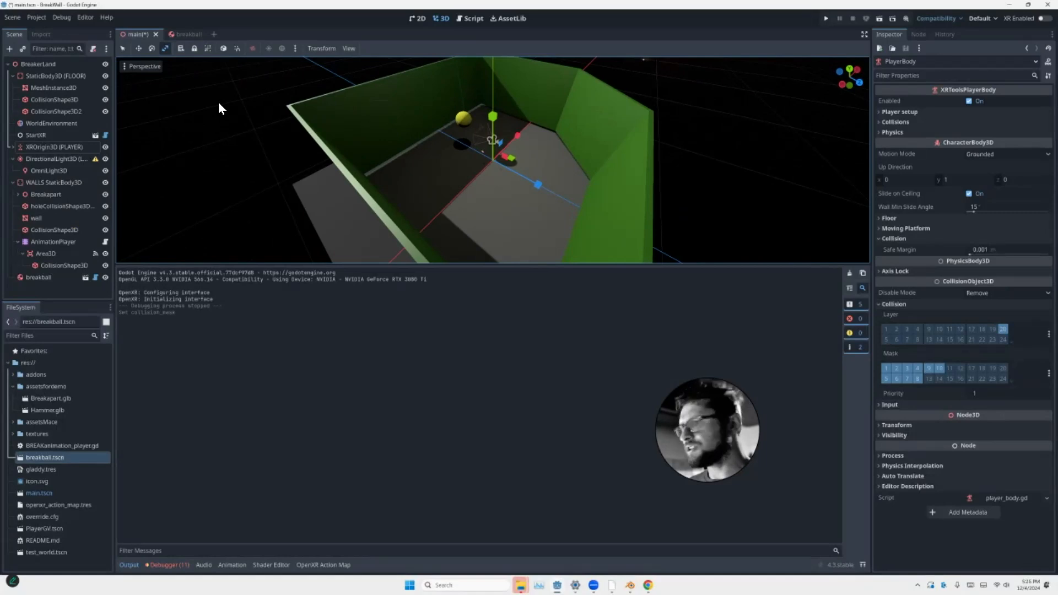
left_click(45, 254)
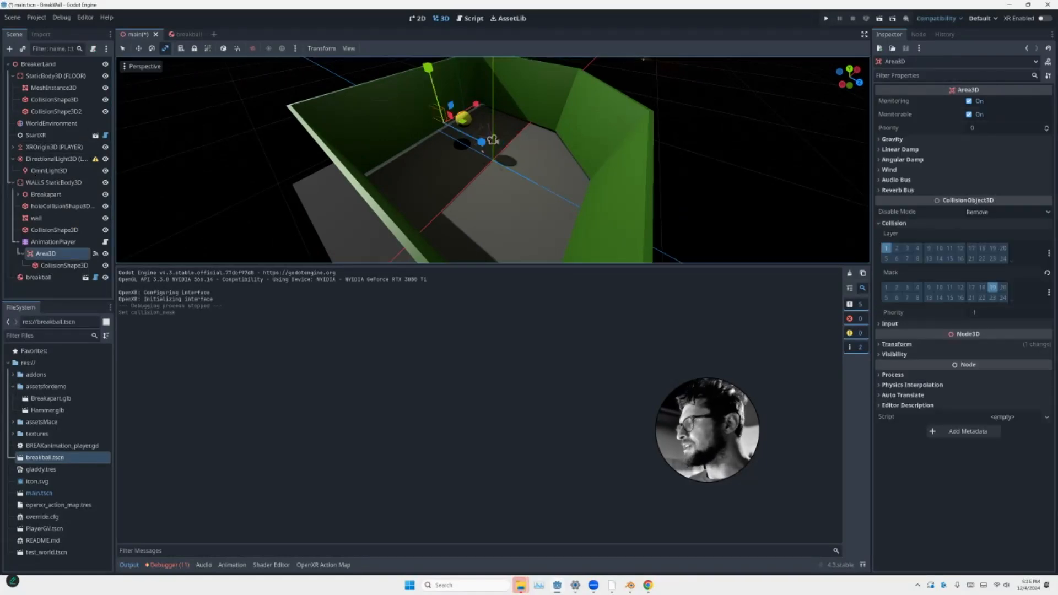
key("F5")
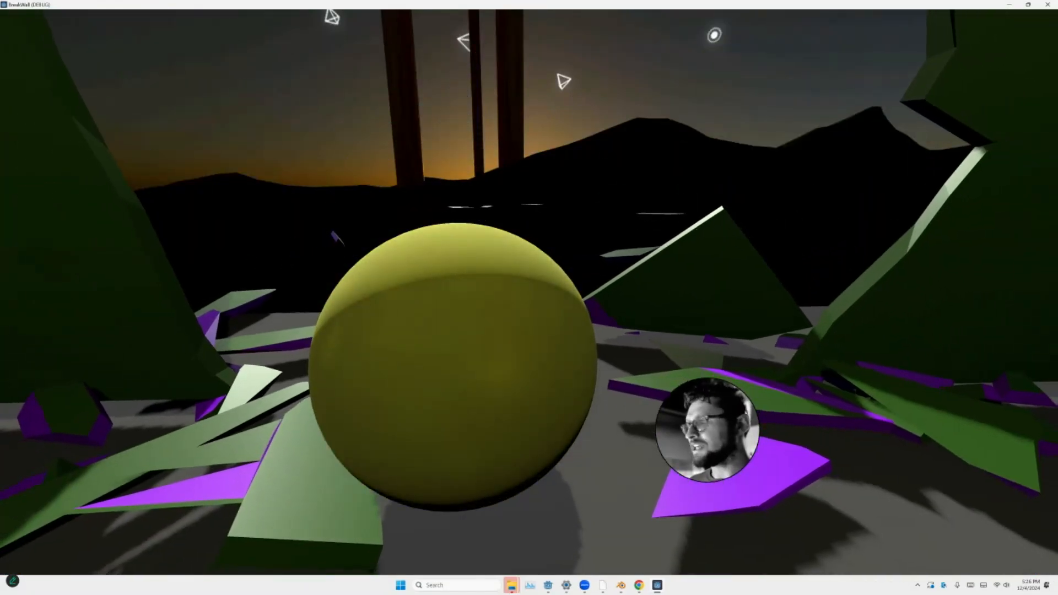
left_click(1048, 5)
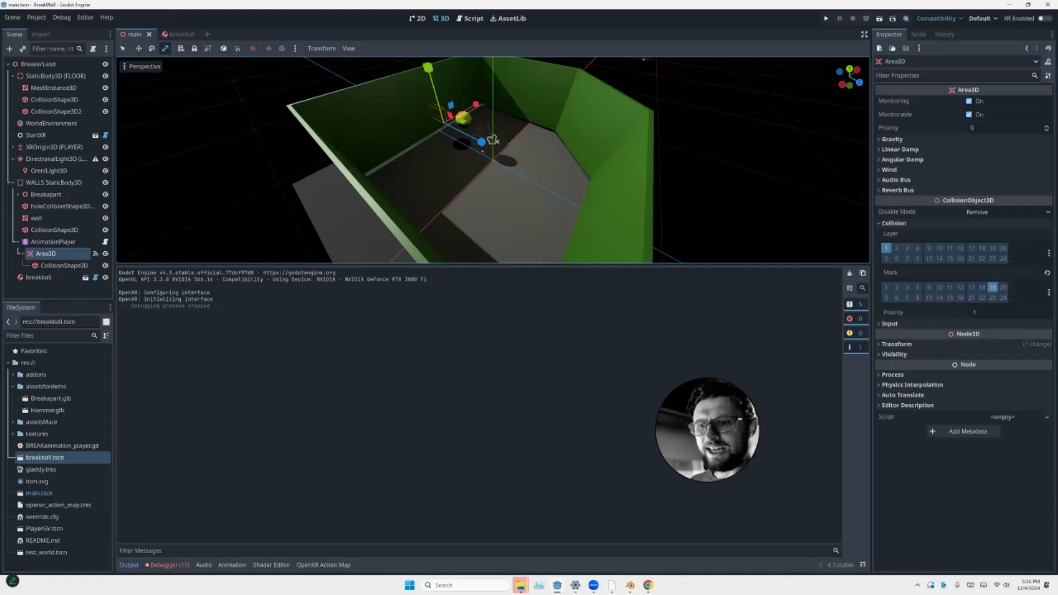
key("Up")
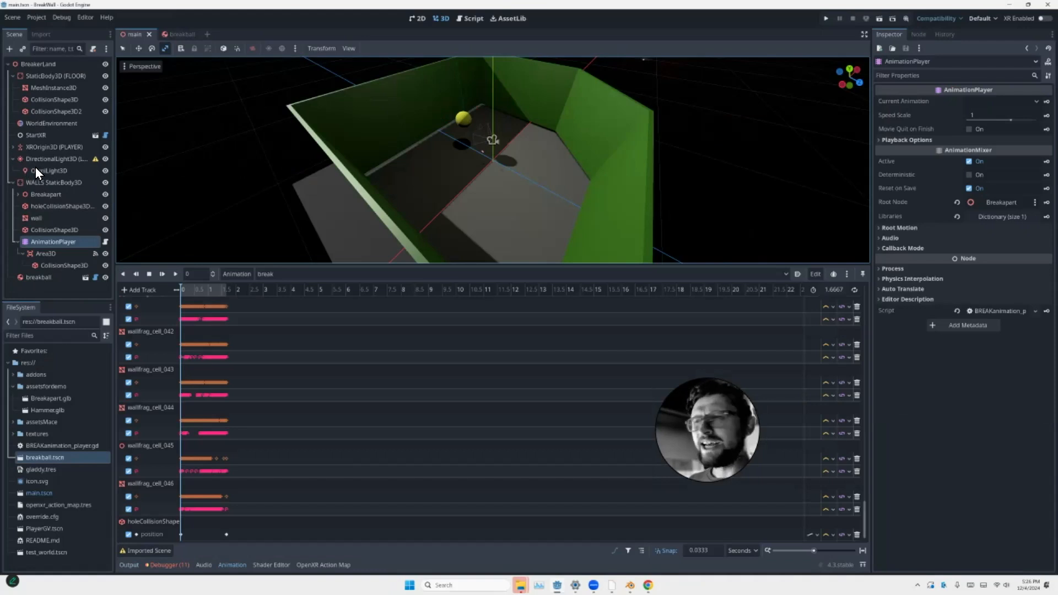
mouse_move(197, 134)
middle_mouse_down()
mouse_move(219, 130)
mouse_move(199, 137)
middle_mouse_up()
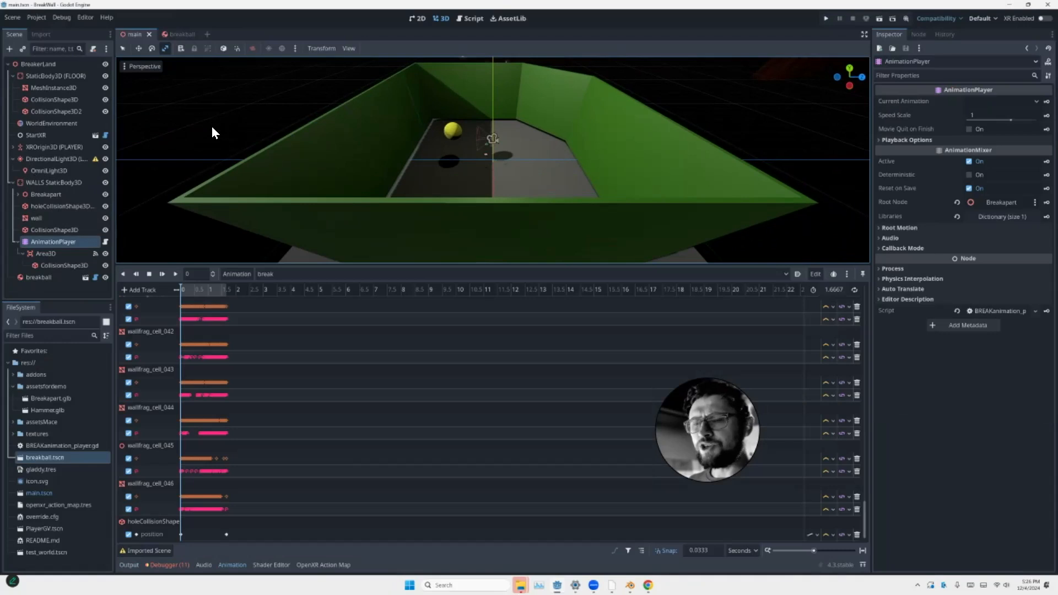
scroll(210, 127, "down", 5)
scroll(275, 129, "up", 3)
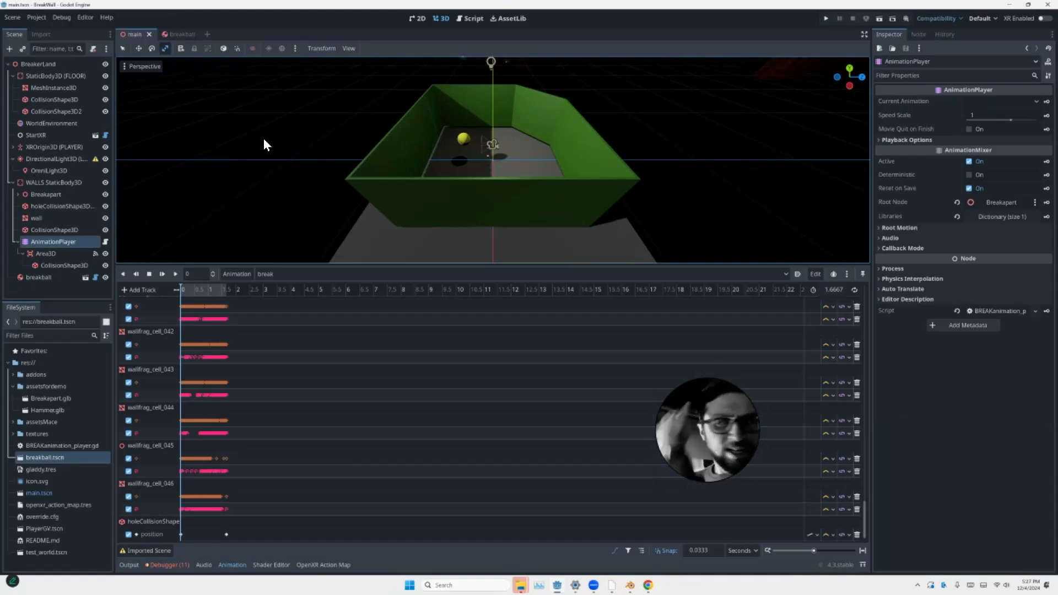
scroll(267, 91, "up", 5)
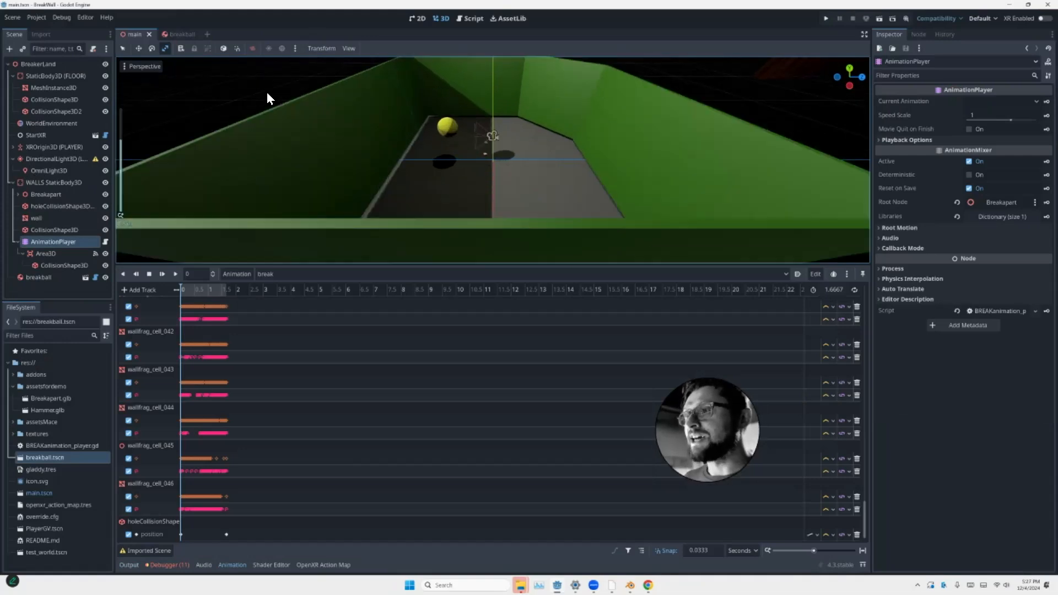
scroll(210, 116, "down", 4)
middle_click_drag(225, 117, 217, 109)
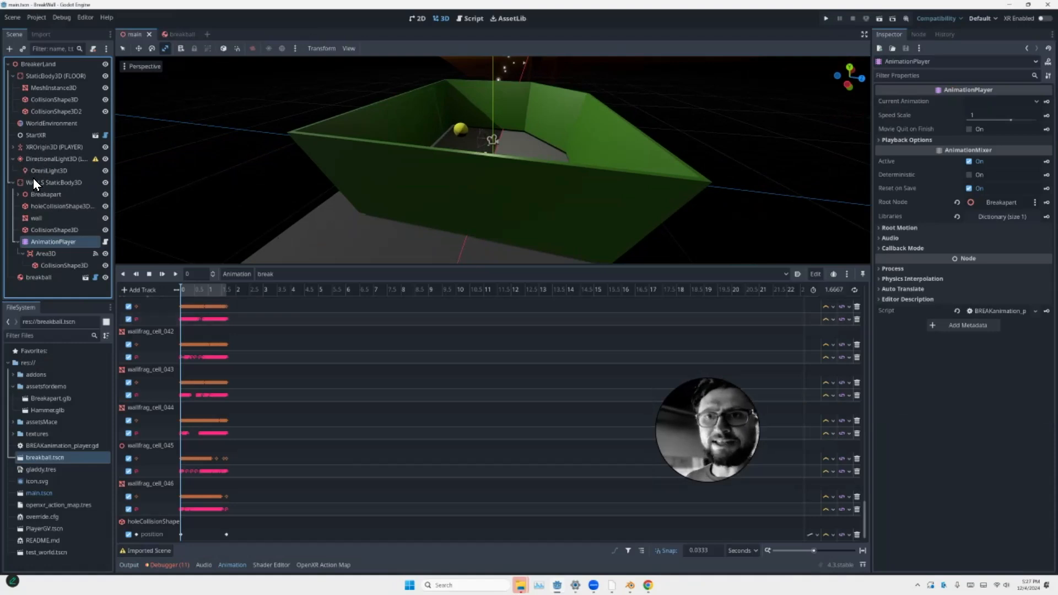
Add a collision mask track for the Area3D to the break animation, keying layer 19 at 0 s
key("Down")
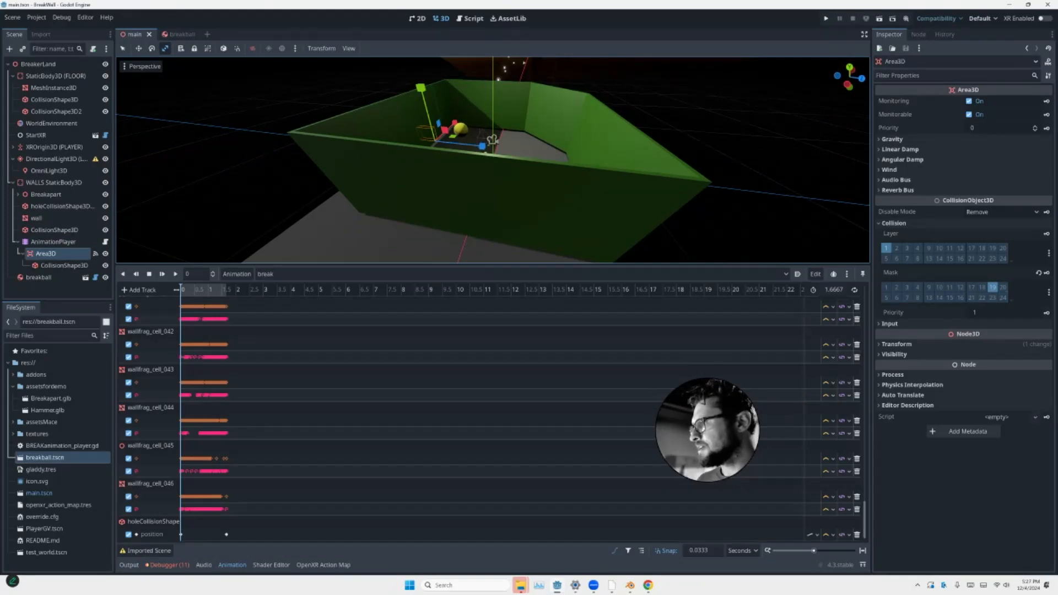
left_click_drag(871, 301, 830, 300)
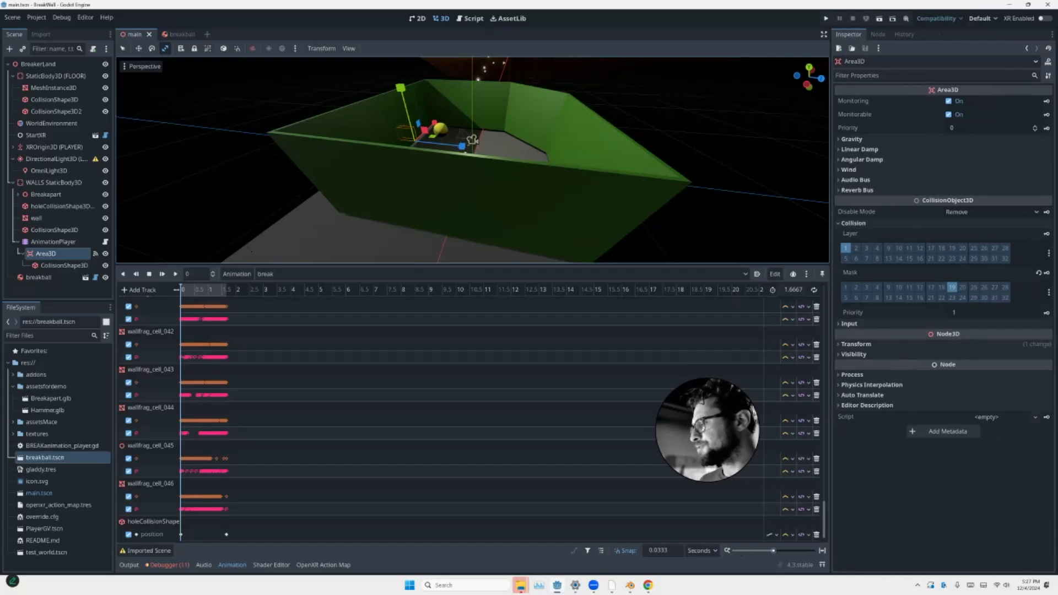
scroll(441, 418, "down", 1)
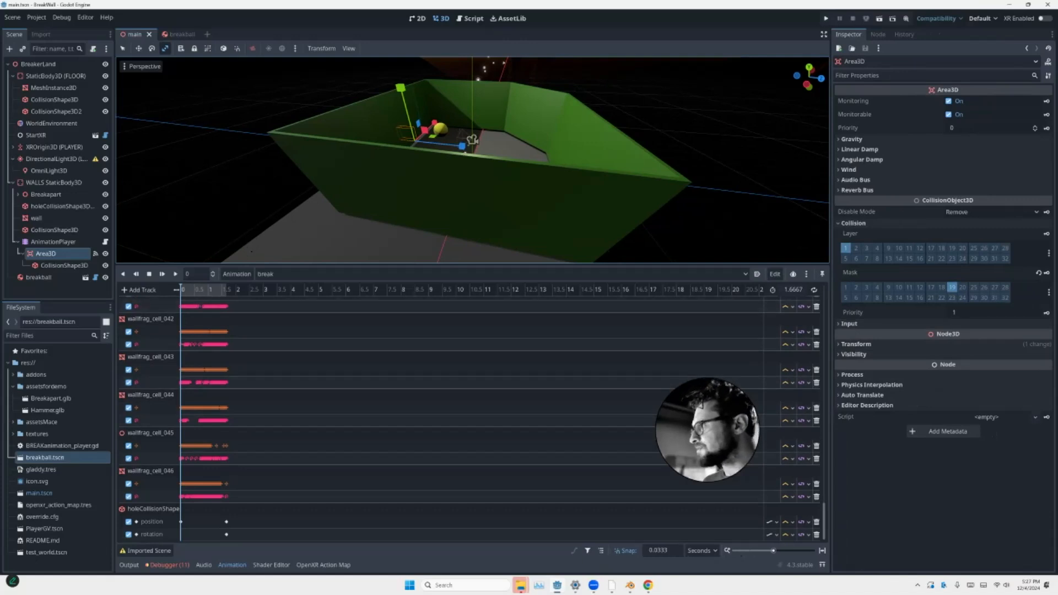
left_click(1046, 272)
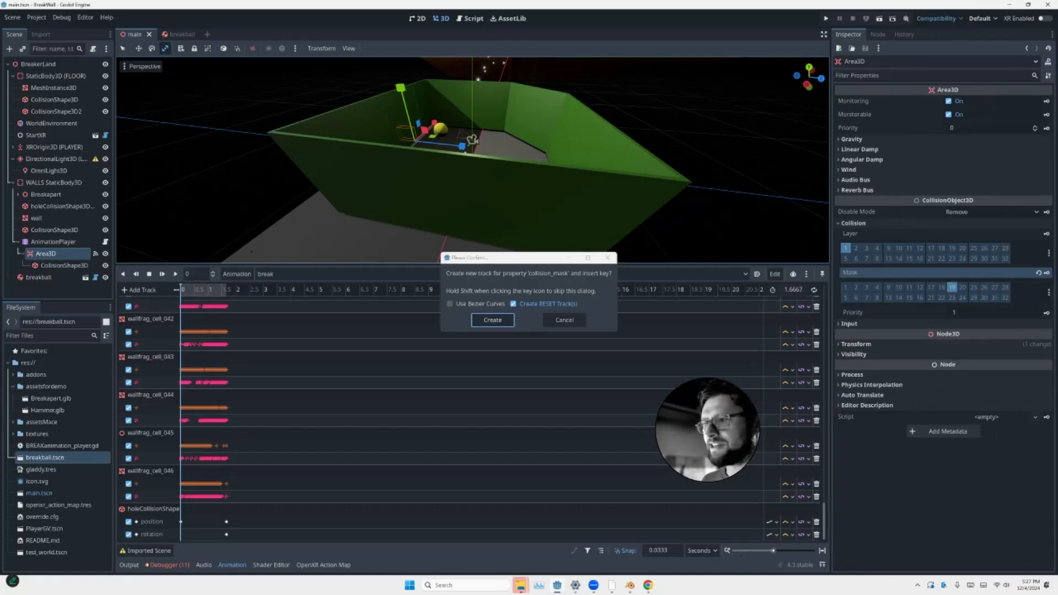
key("Return")
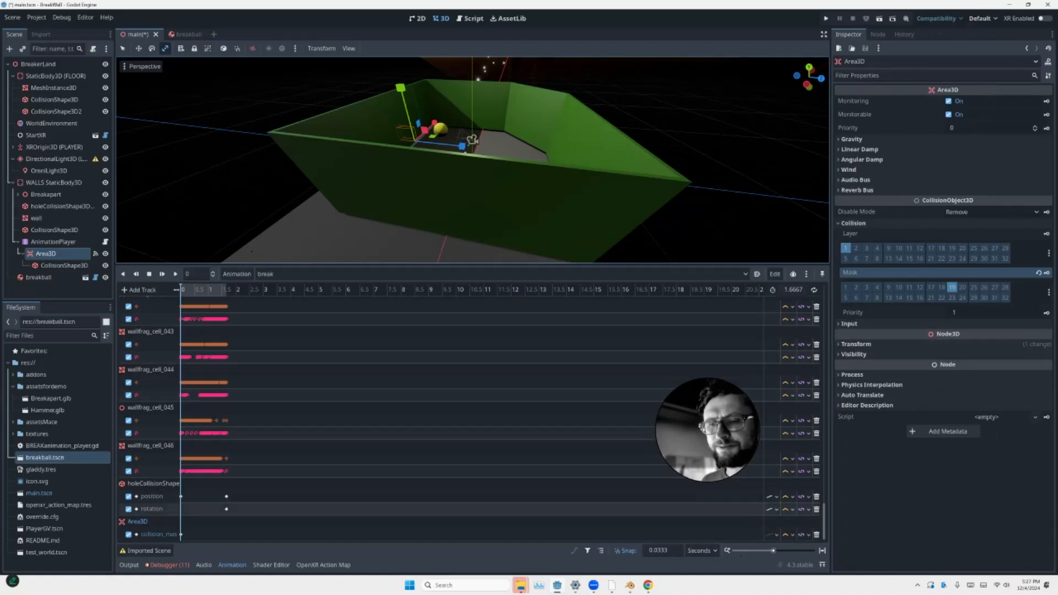
Key the Area3D's collision mask as layer 32 only at 0.6333 s, return the animation to 0 s and save the scene
left_click_drag(181, 289, 198, 290)
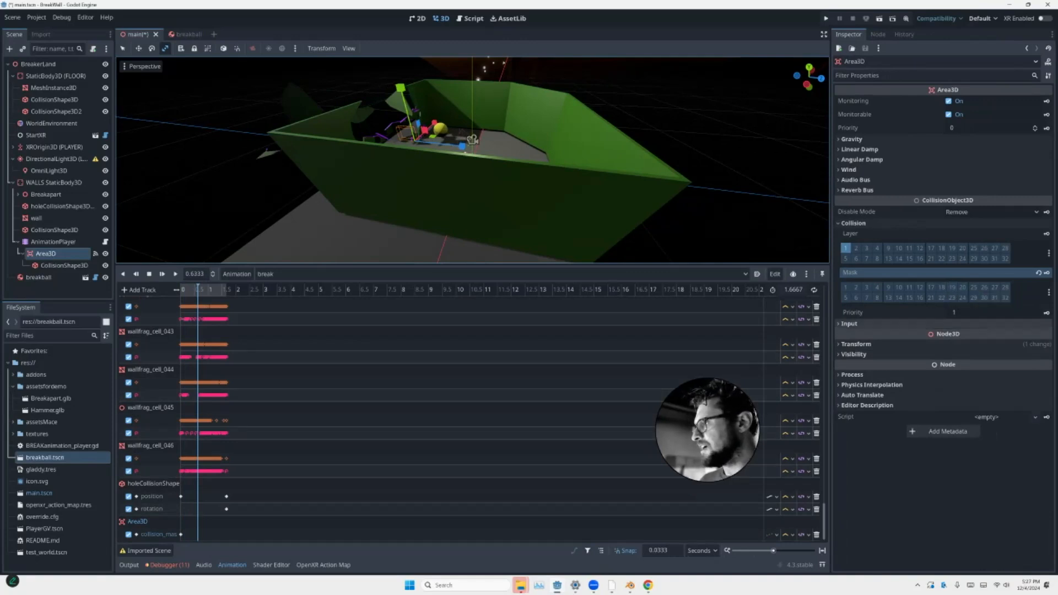
left_click(1005, 297)
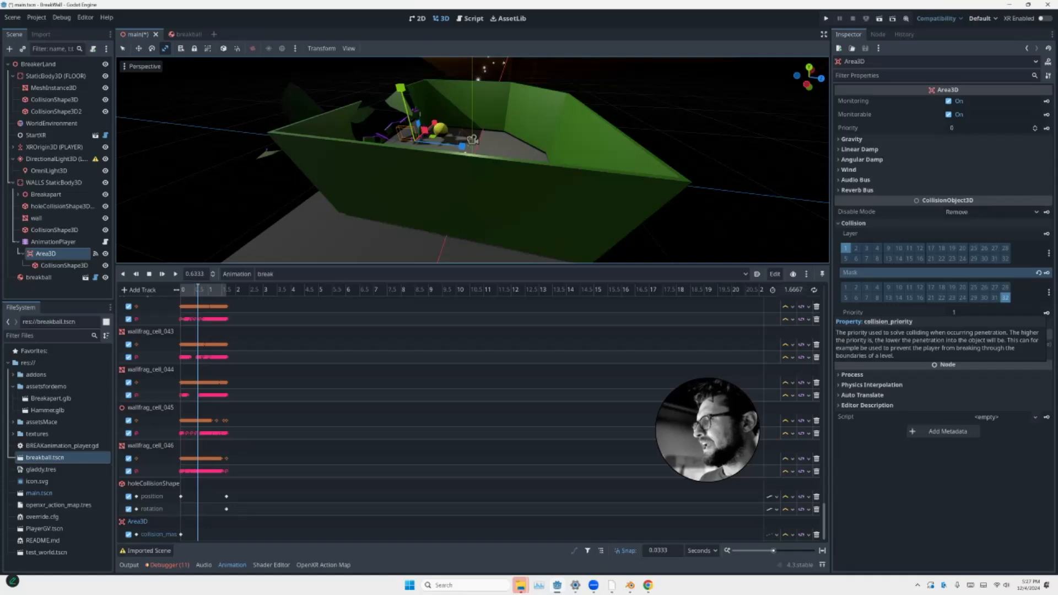
left_click(1047, 272)
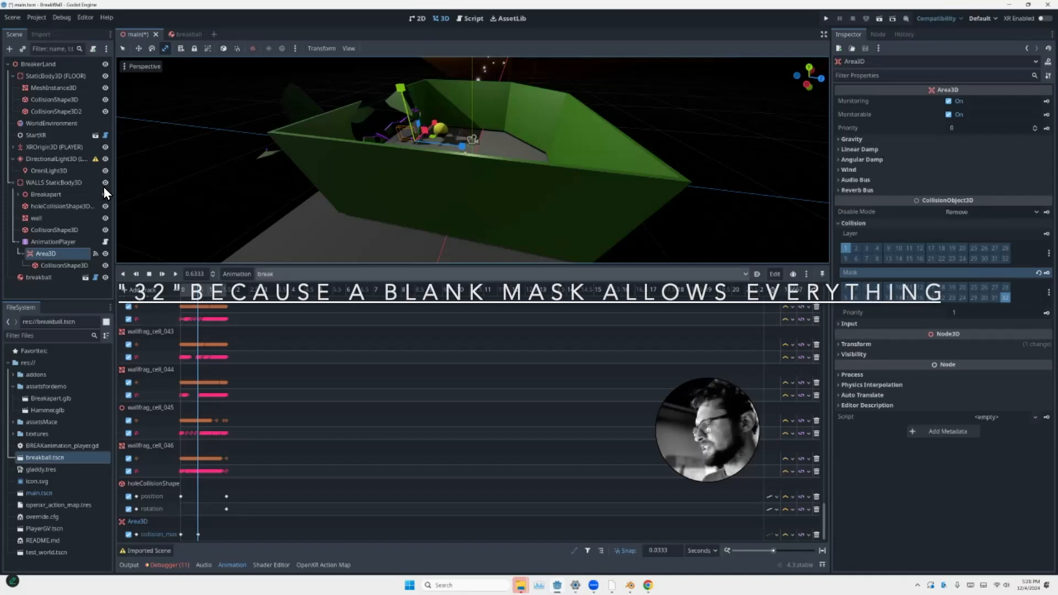
mouse_move(201, 290)
left_mouse_down()
mouse_move(181, 290)
mouse_move(211, 289)
mouse_move(181, 290)
left_mouse_up()
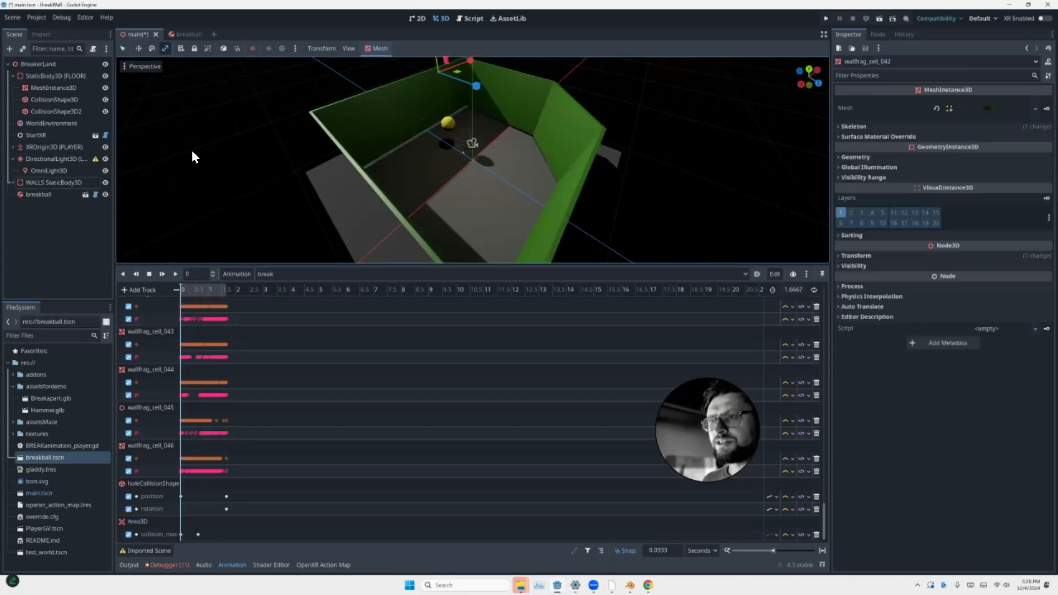
key("ctrl+s")
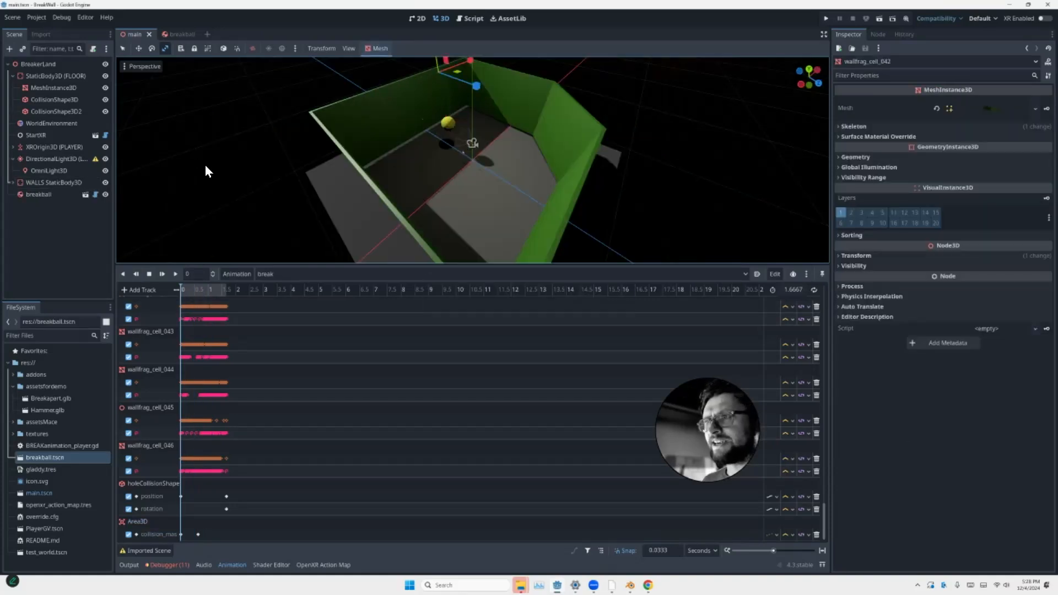
Examine the wall at ground level and the main scene nodes, including the contents of WALLS StaticBody3D and its AnimationPlayer
scroll(206, 160, "up", 4)
mouse_move(206, 156)
middle_mouse_down()
mouse_move(235, 140)
mouse_move(233, 130)
middle_mouse_up()
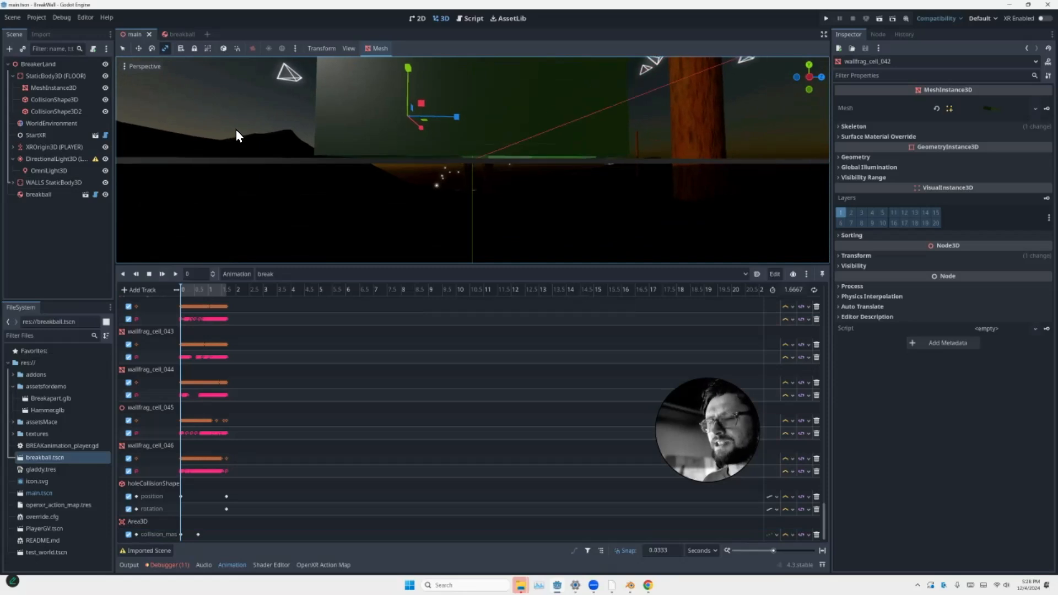
middle_click_drag(245, 111, 251, 125)
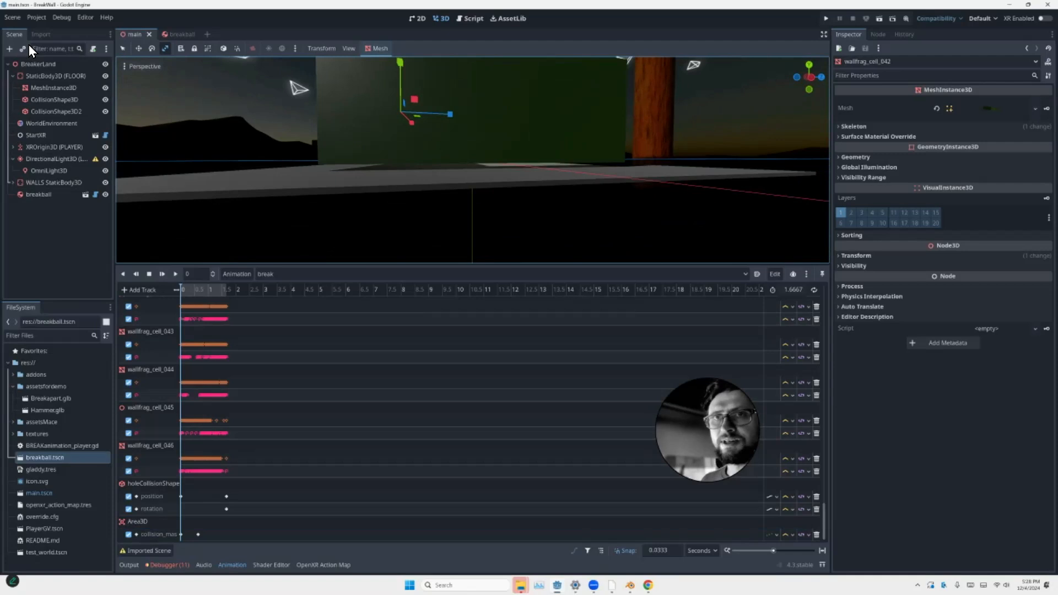
left_click(33, 75)
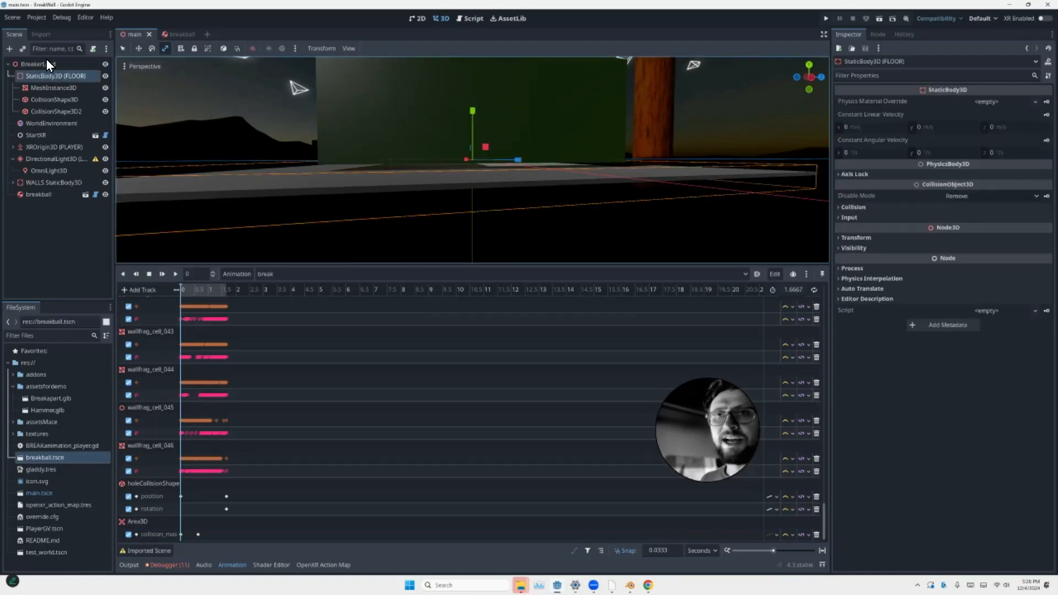
left_click(32, 62)
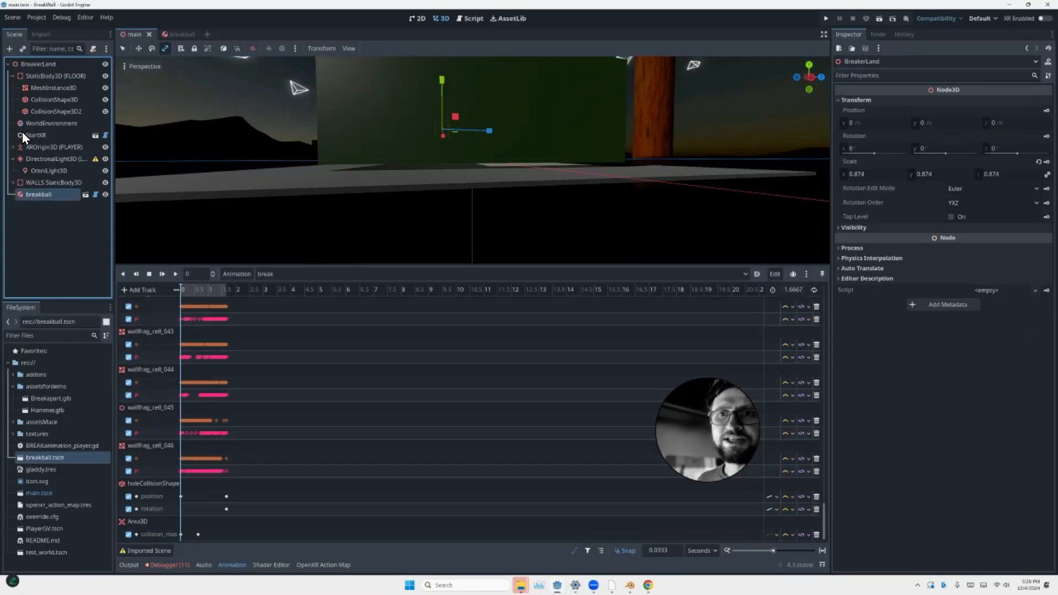
left_click(32, 194)
key("Up")
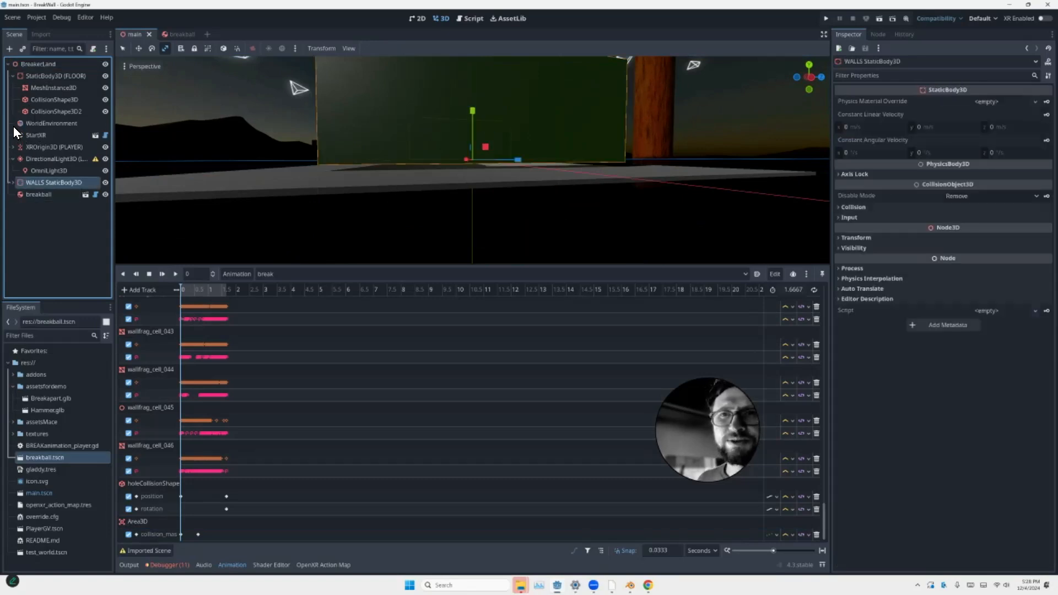
key("Right")
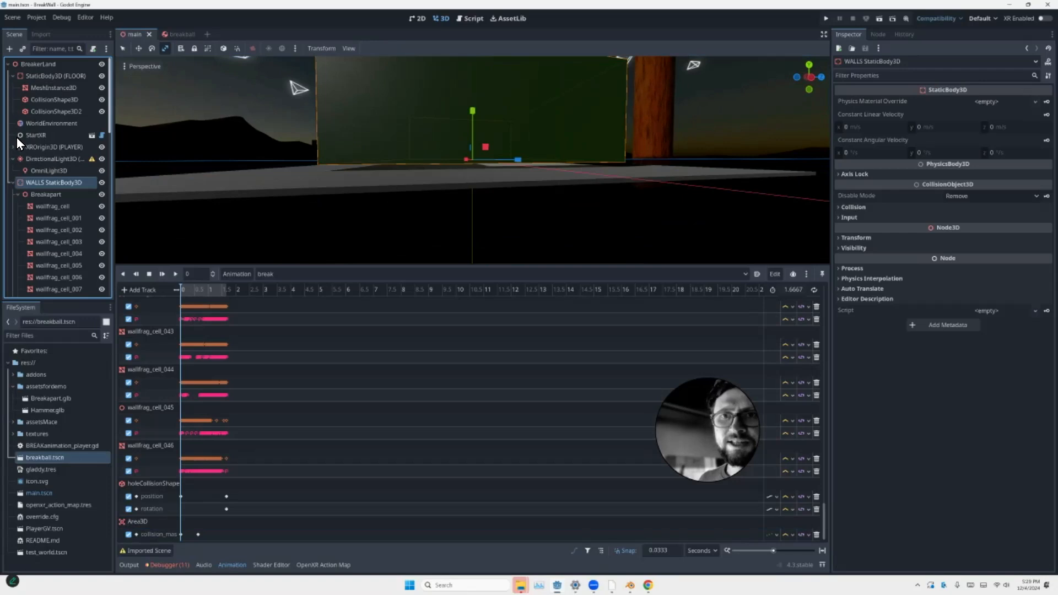
left_click(18, 194)
left_click(42, 242)
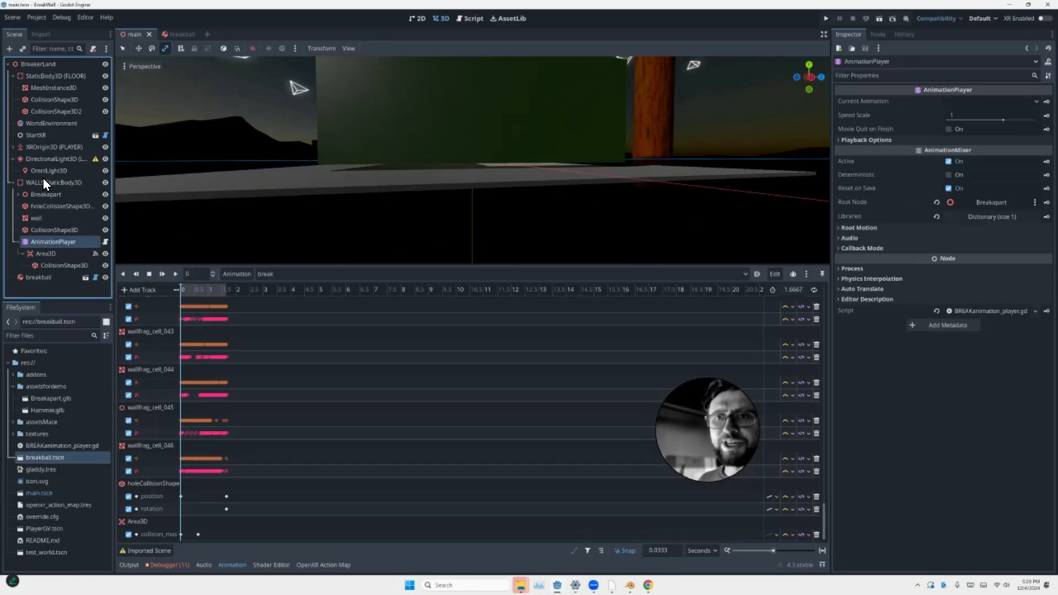
Add an AudioStreamPlayer3D node as a child of WALLS StaticBody3D
left_click(42, 182)
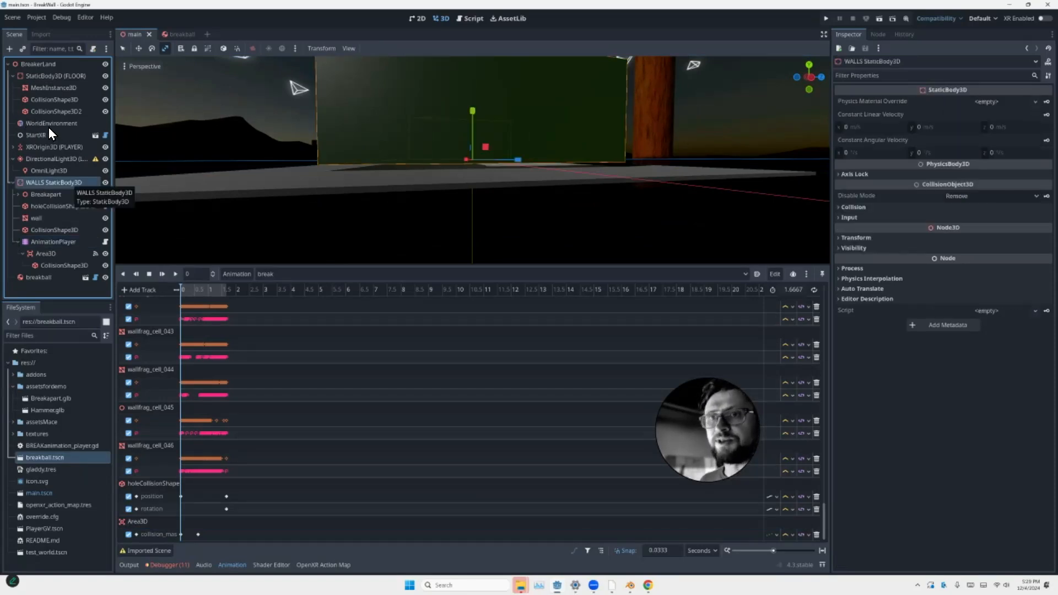
key("ctrl+a")
type("AUD")
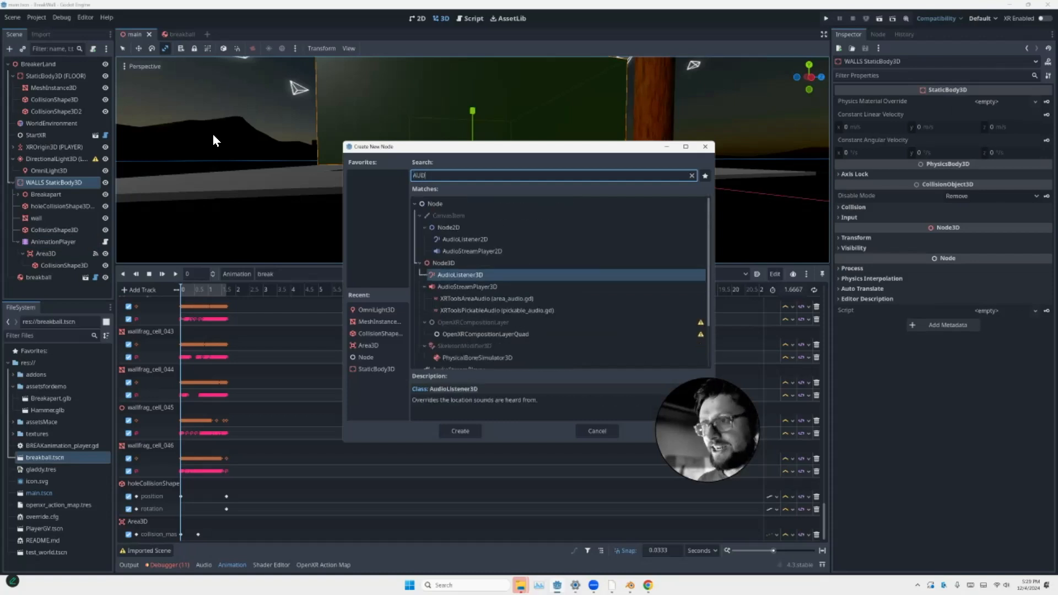
key("Down")
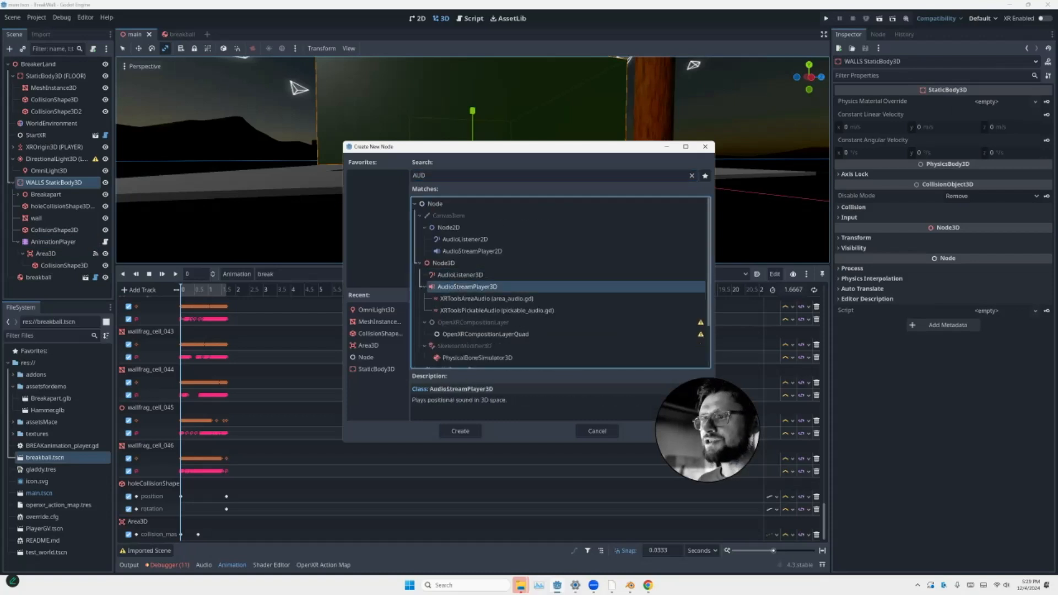
key("Return")
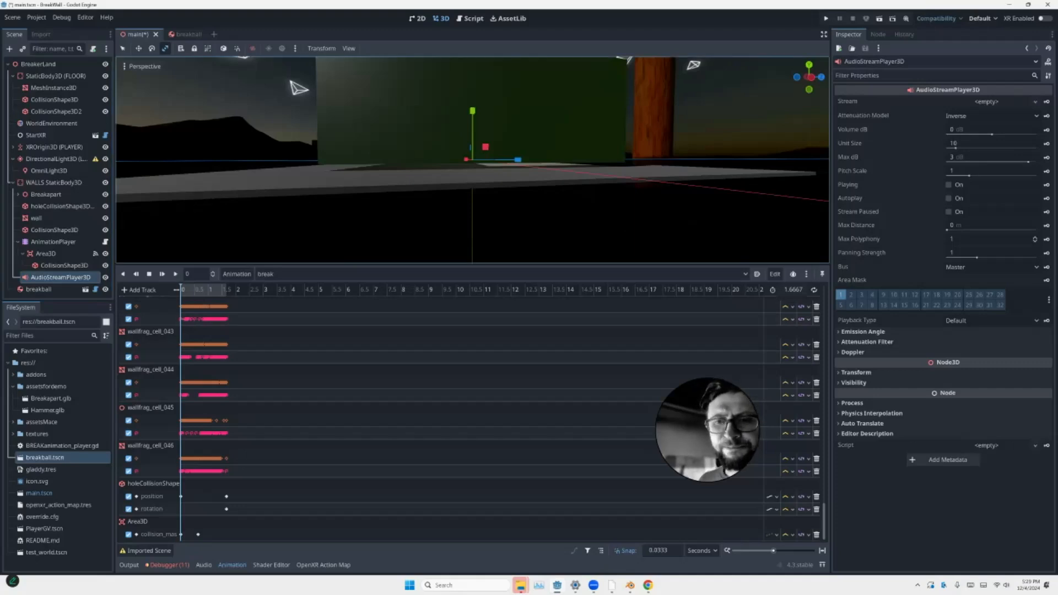
Locate BreakWall.mp3 in the assetsMace folder and preview its sound
left_click(13, 387)
left_click(13, 387)
left_click(13, 387)
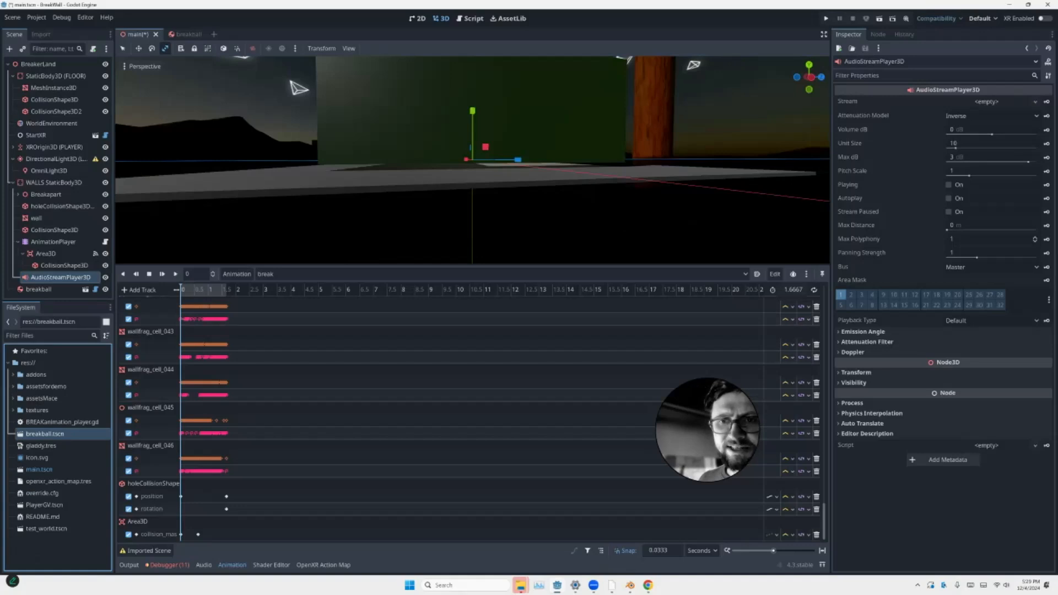
left_click(13, 386)
left_click(13, 386)
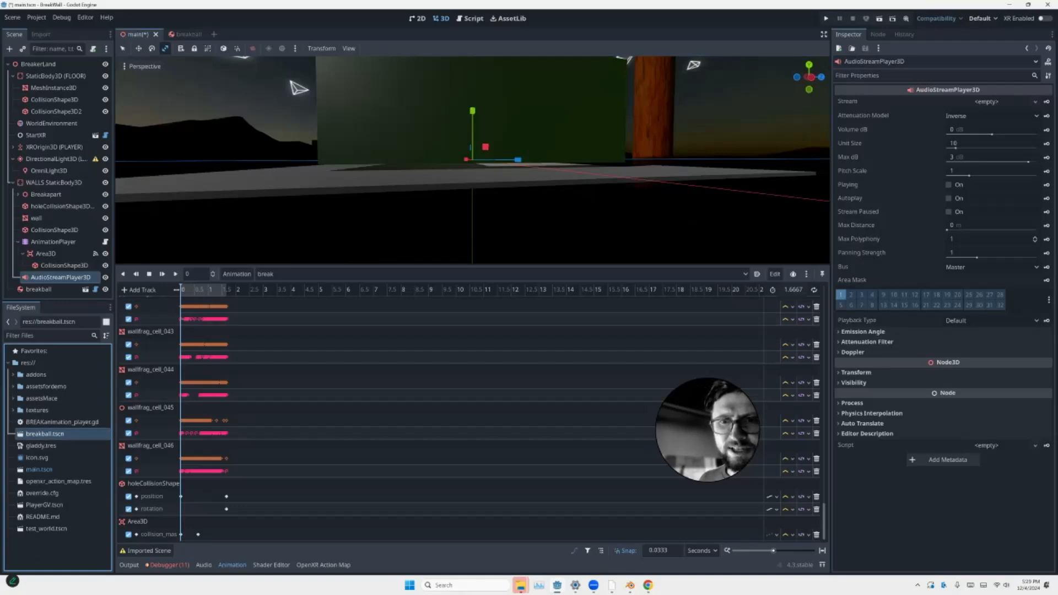
left_click(12, 398)
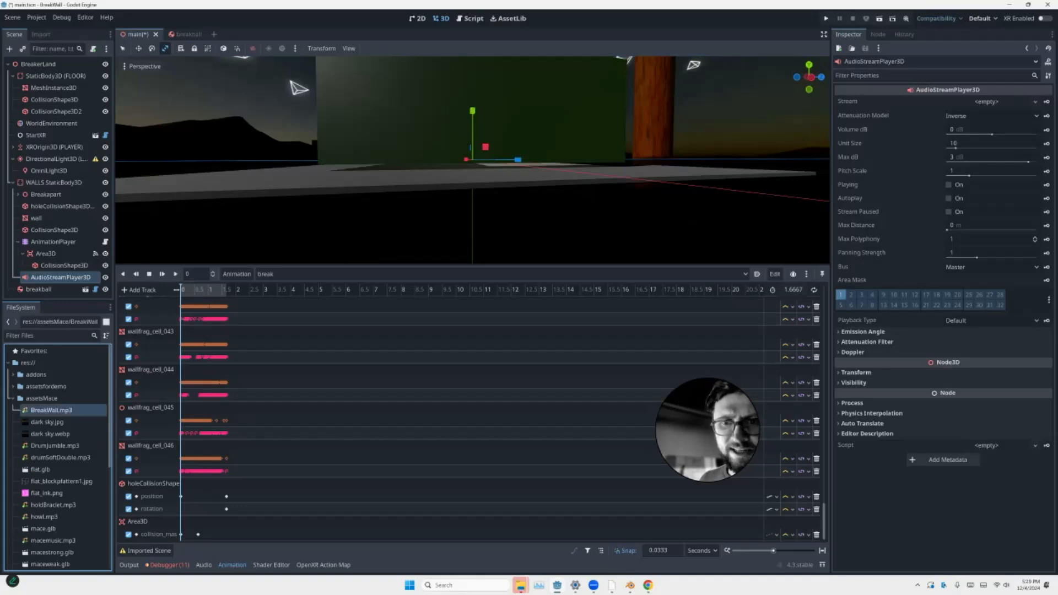
double_click(49, 410)
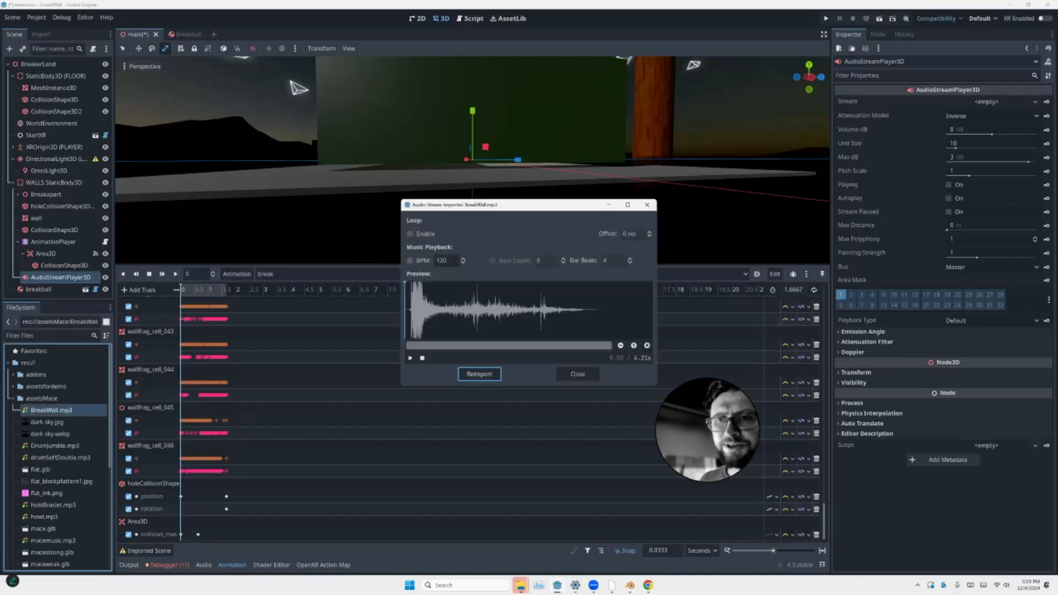
left_click(410, 358)
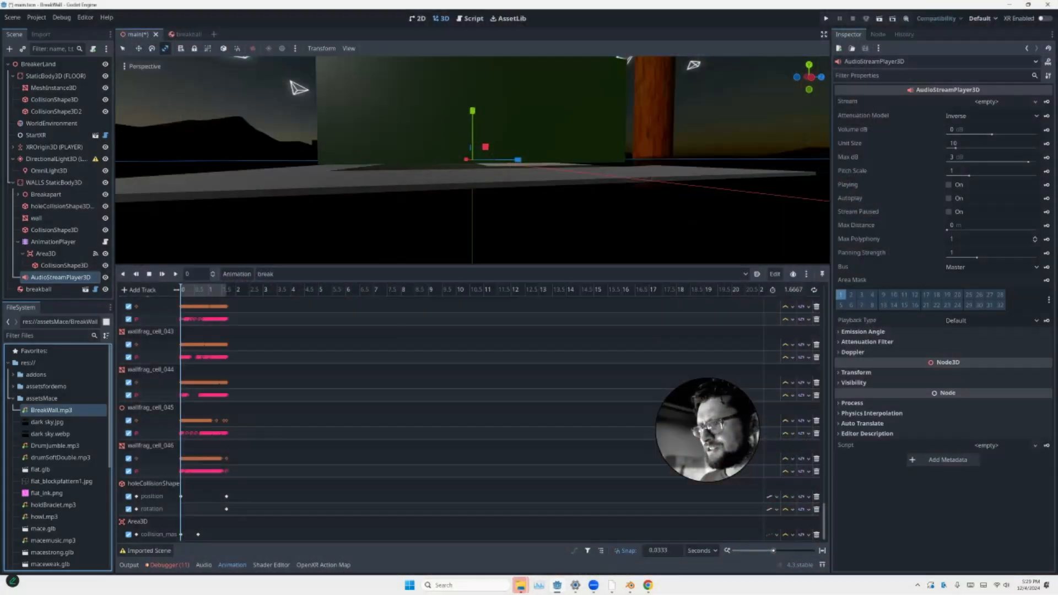
Assign BreakWall.mp3 as the AudioStreamPlayer3D's stream and test its playback
left_click_drag(51, 410, 980, 101)
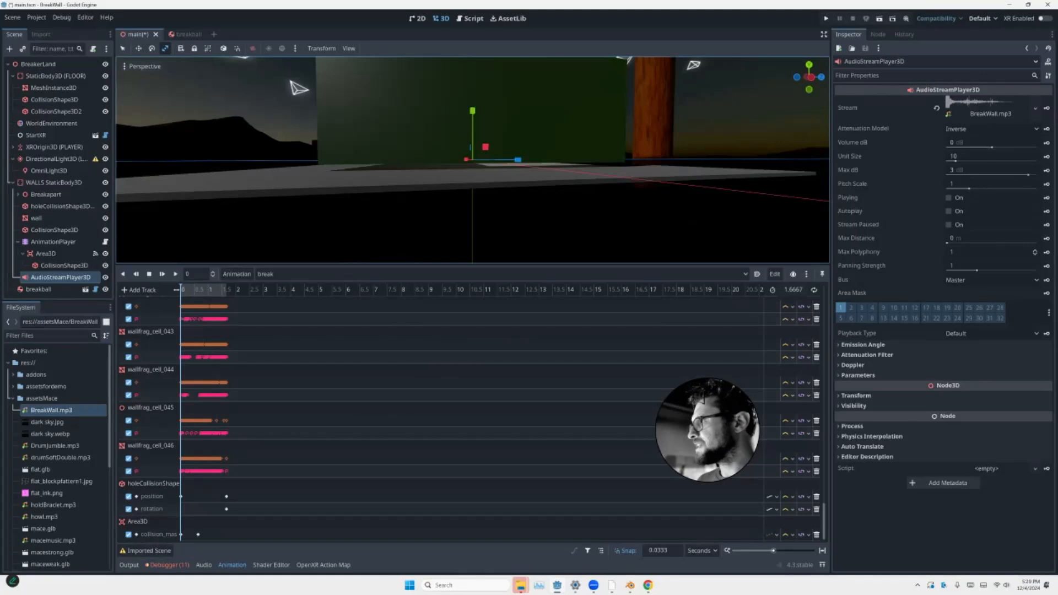
left_click(949, 197)
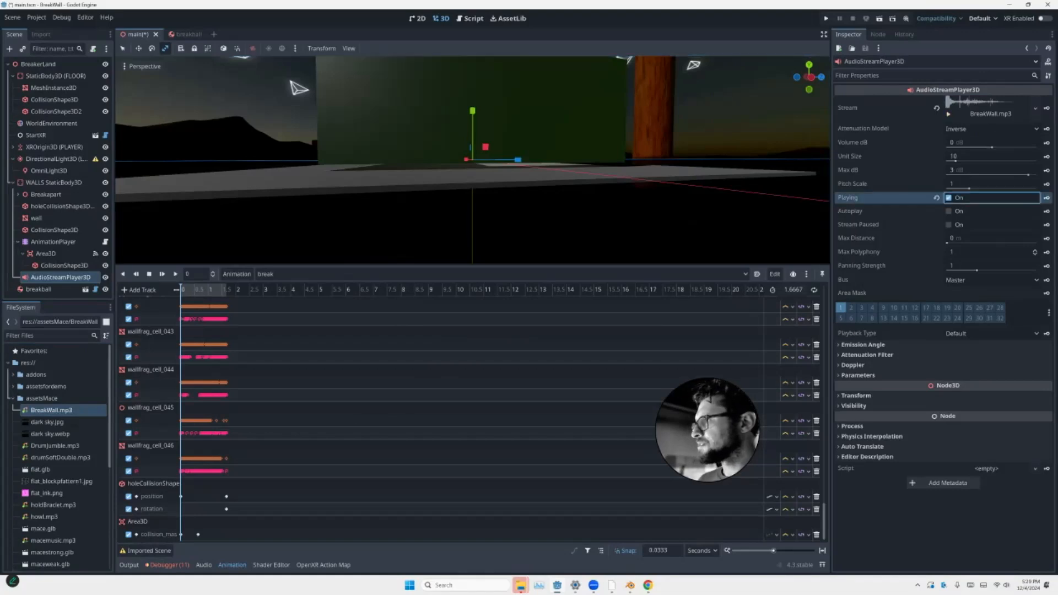
left_click(943, 110)
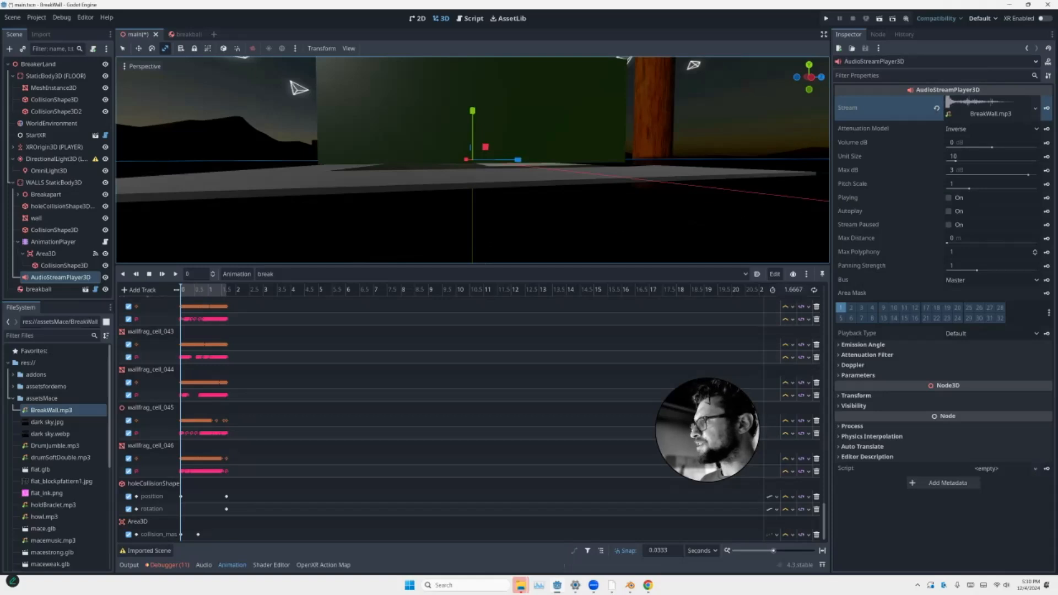
Add a Playing track for the AudioStreamPlayer3D to the break animation, keyed off at 0 s, with a RESET track
left_click(1046, 197)
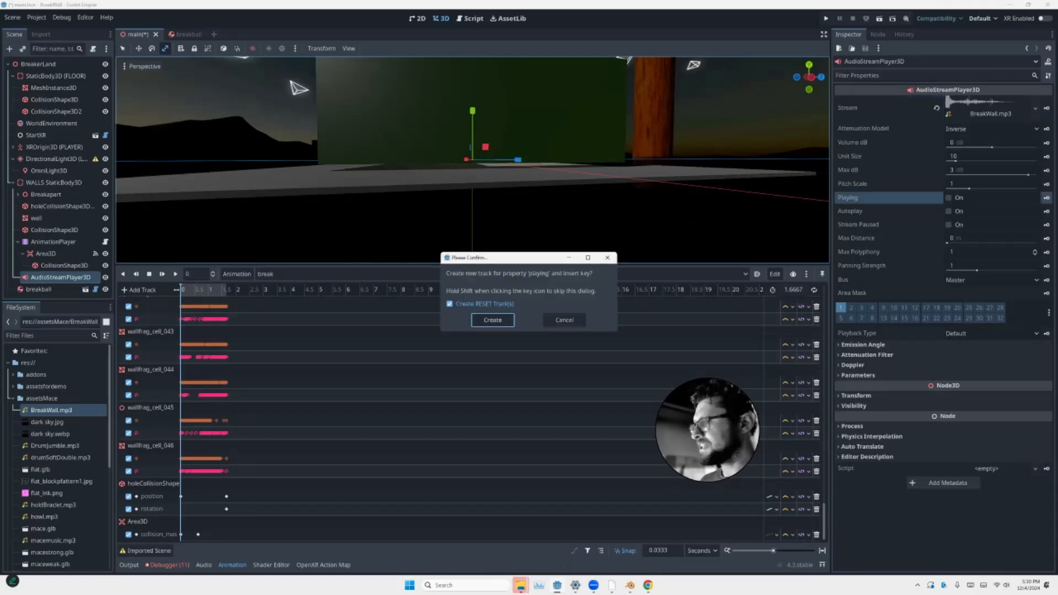
left_click(493, 320)
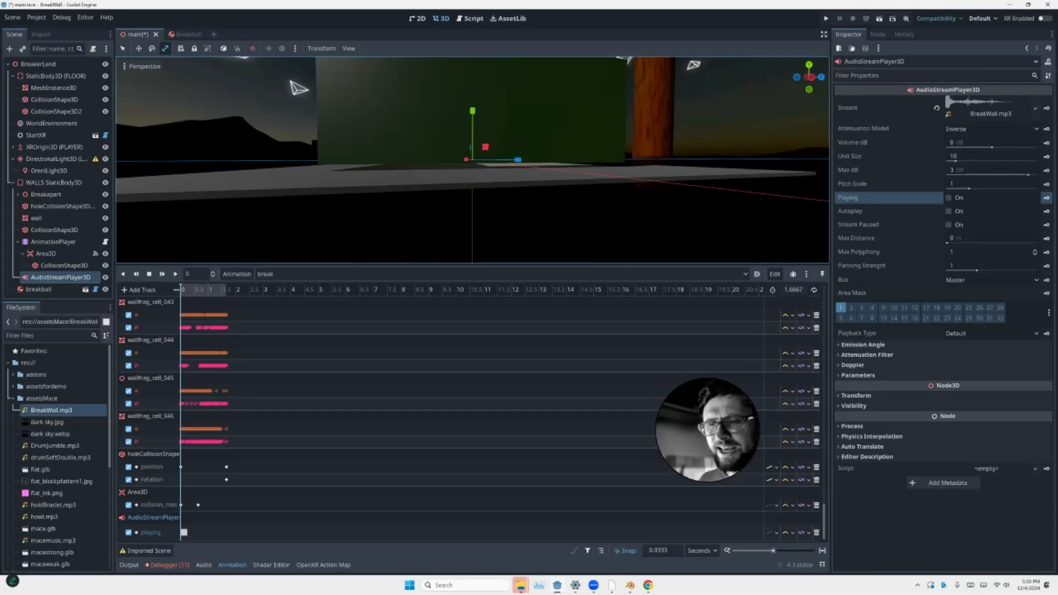
Key the AudioStreamPlayer3D's Playing property on at 0.25 s in the break animation
left_click_drag(180, 289, 189, 289)
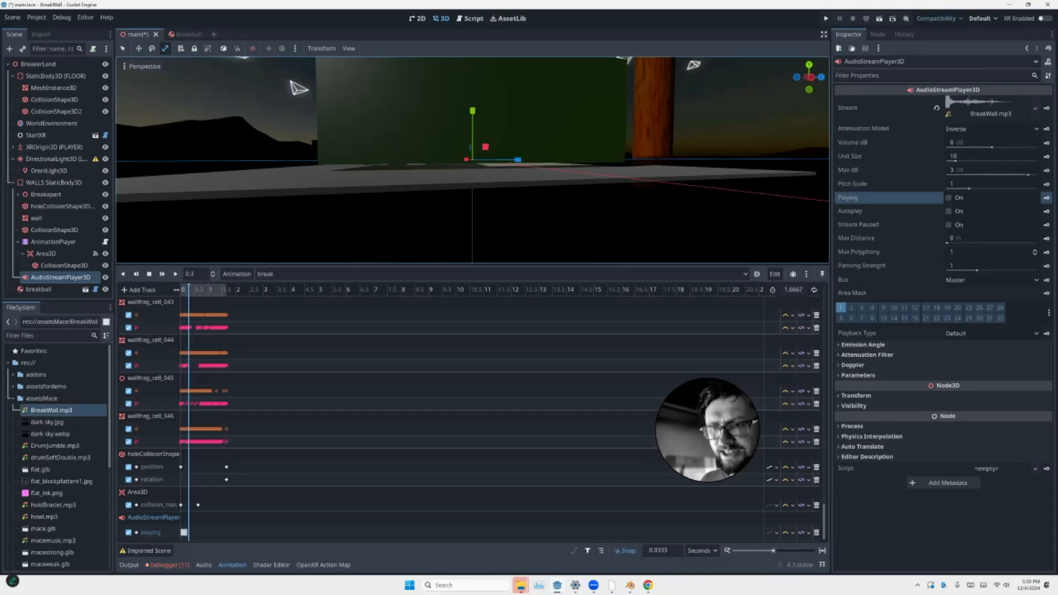
left_click_drag(189, 289, 187, 289)
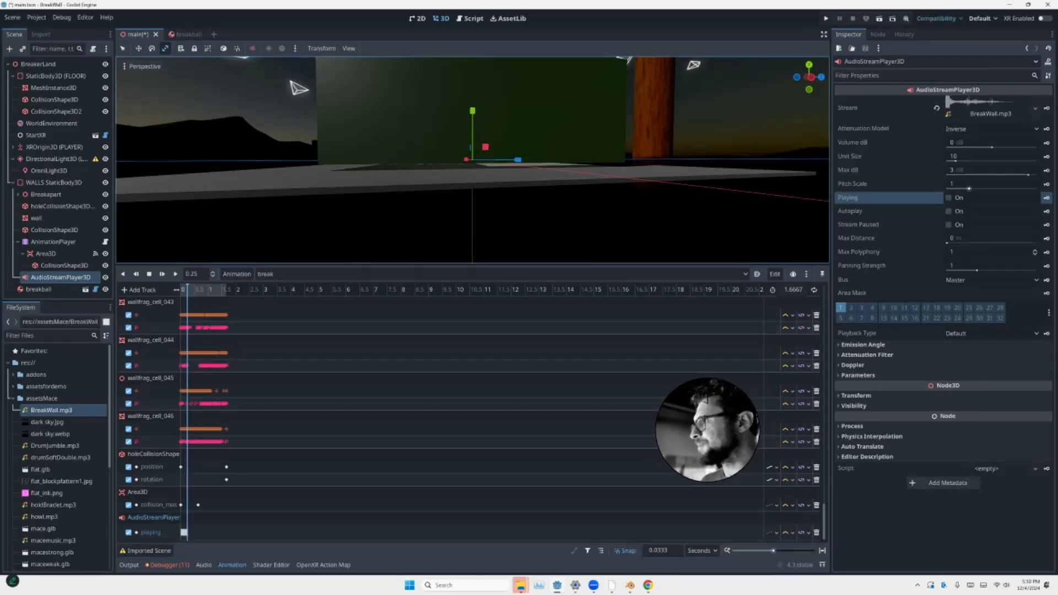
left_click(948, 197)
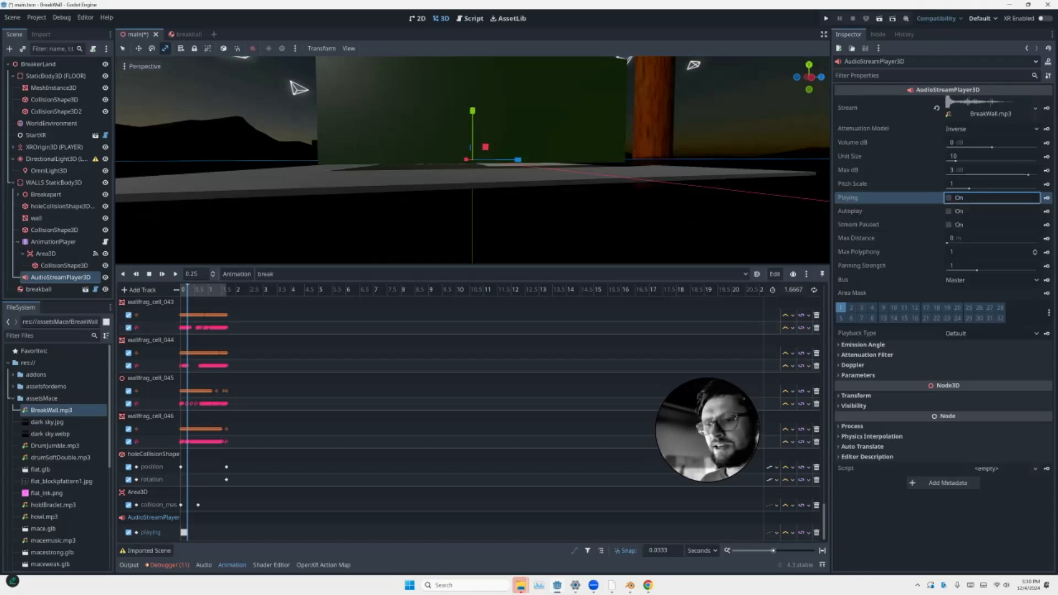
left_click(948, 197)
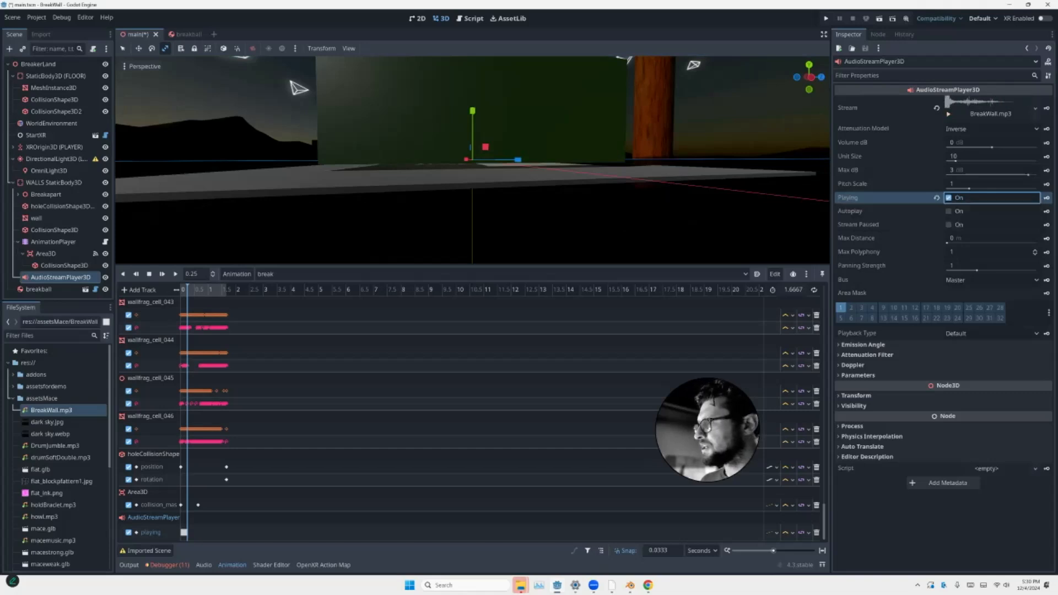
left_click(1047, 197)
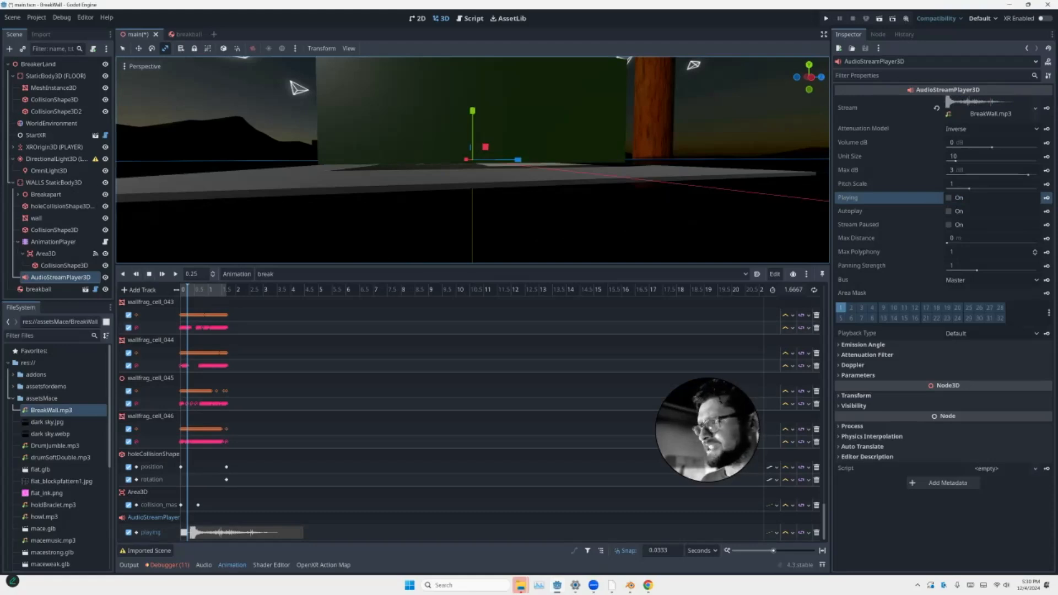
Play the break animation to check the sound timing, and save the main scene
left_click(123, 274)
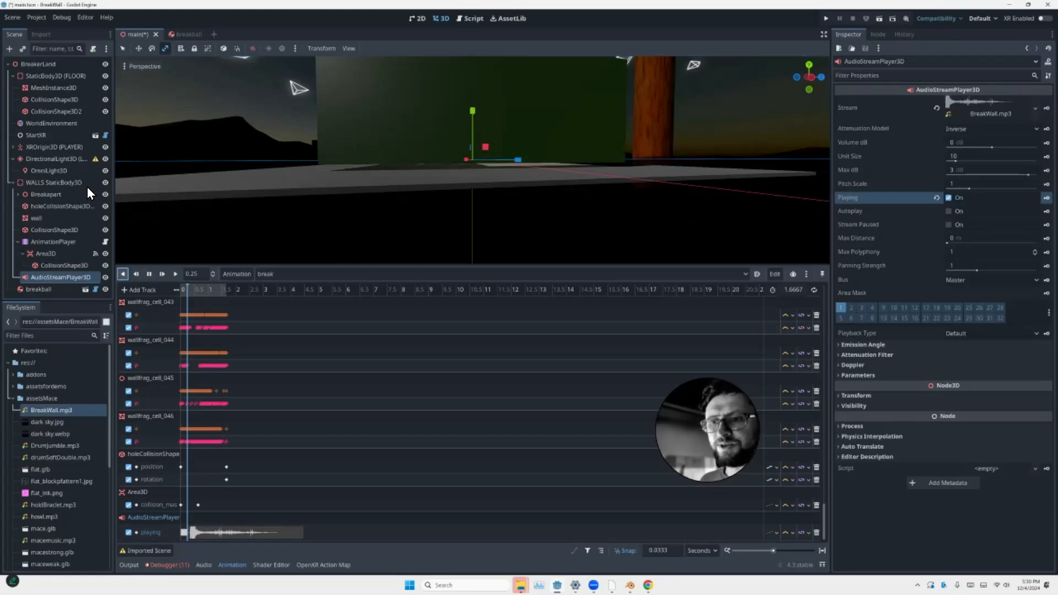
left_click(175, 274)
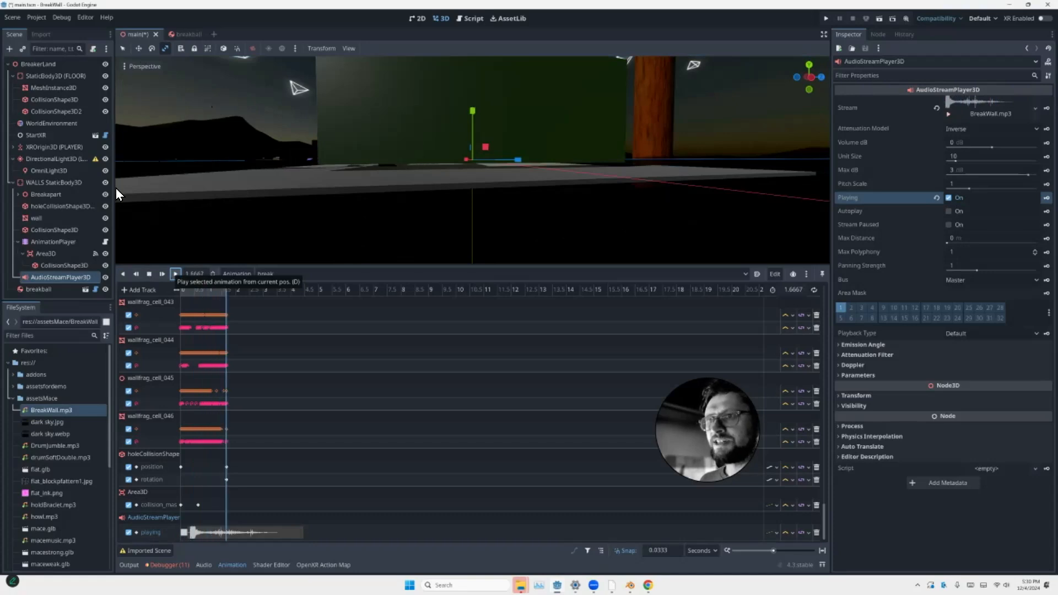
key("ctrl+s")
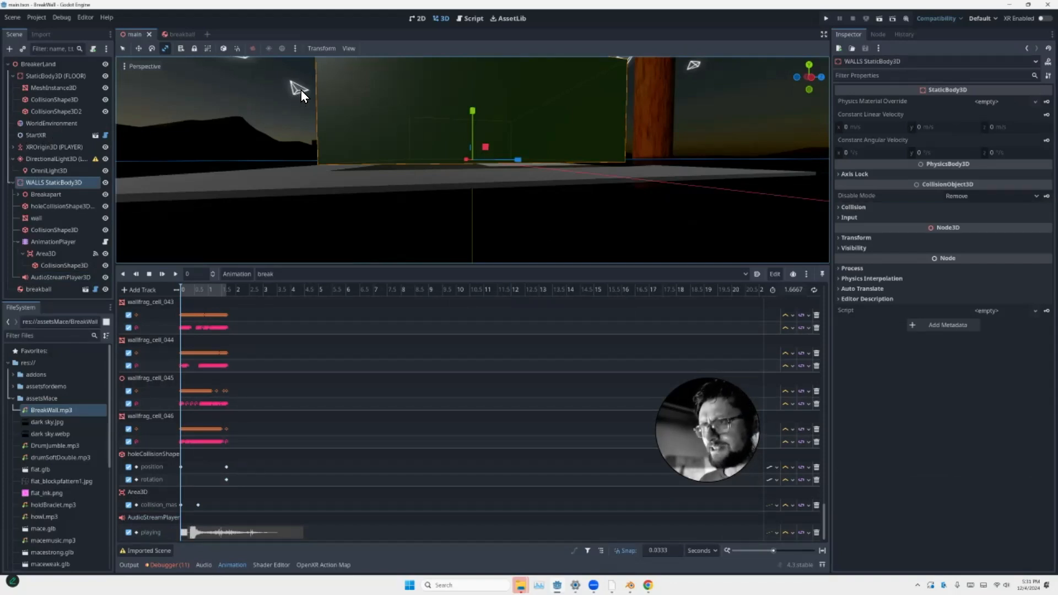
Lower WALLS StaticBody3D slightly towards the floor, and run the project to test the wall break
key("g")
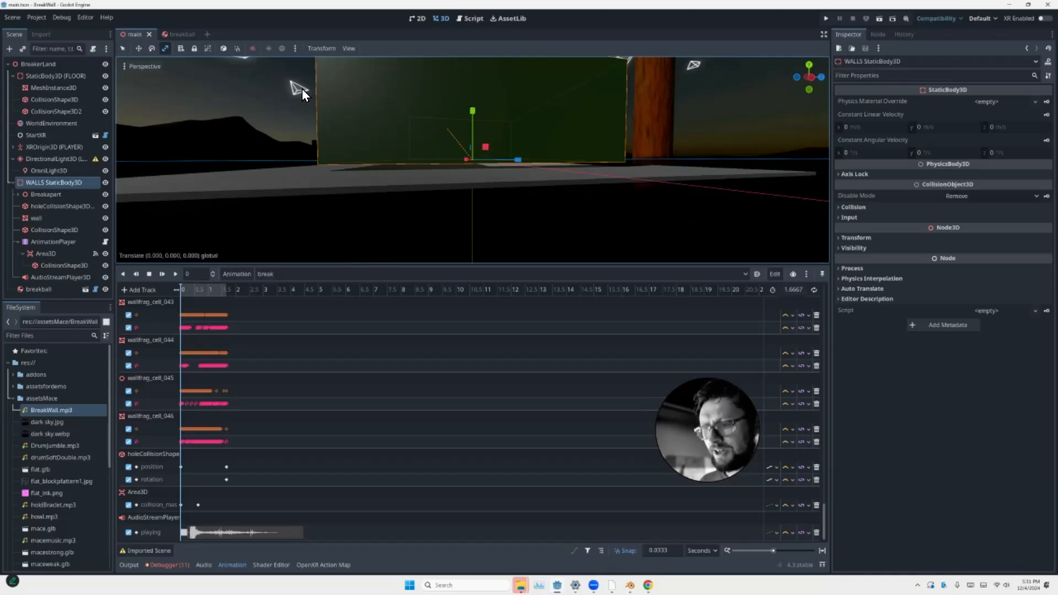
left_click(302, 91)
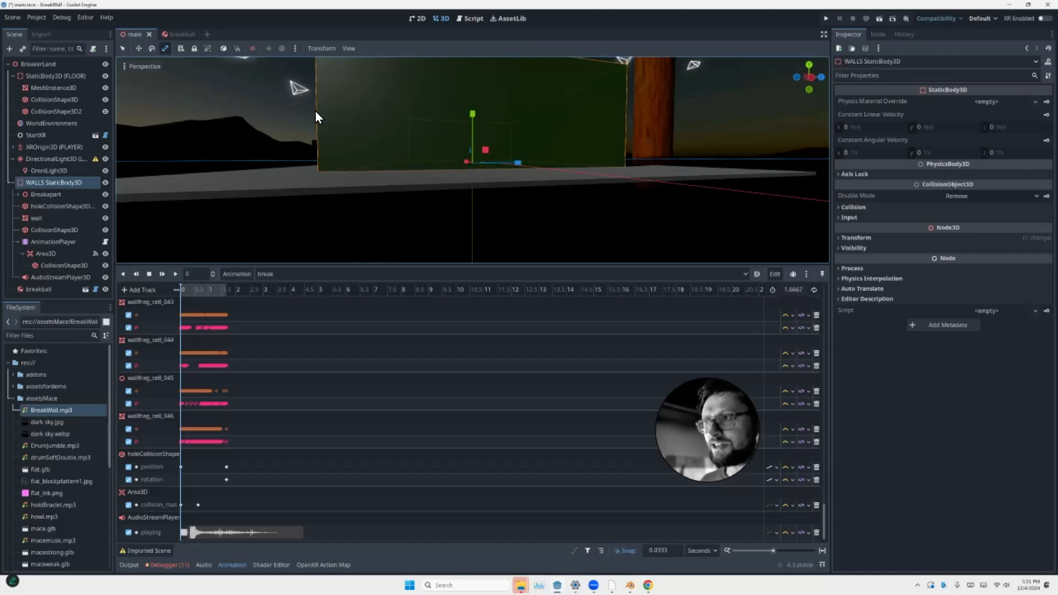
middle_click_drag(315, 110, 270, 145)
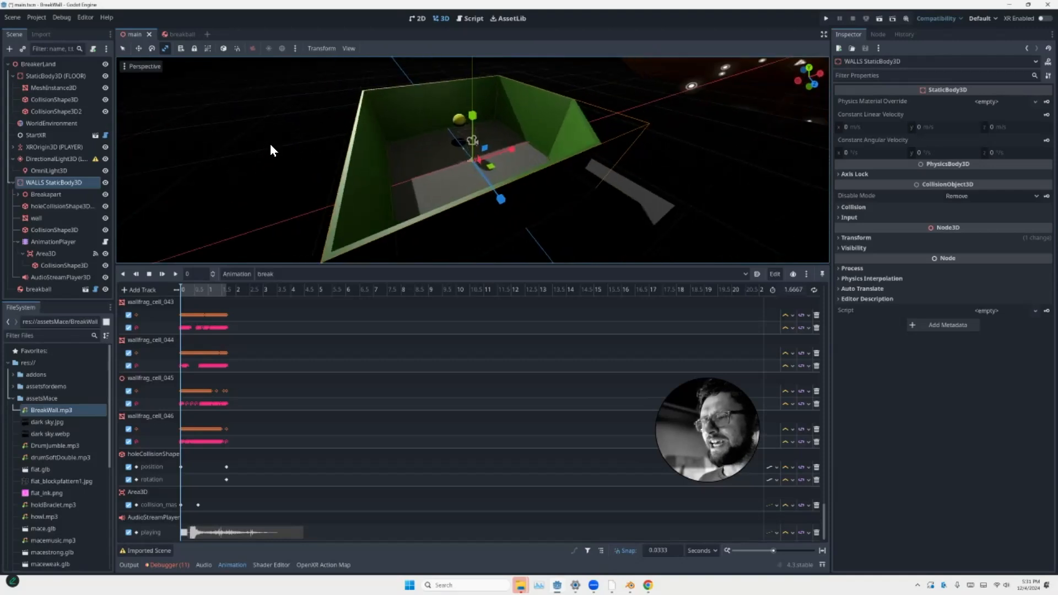
key("F5")
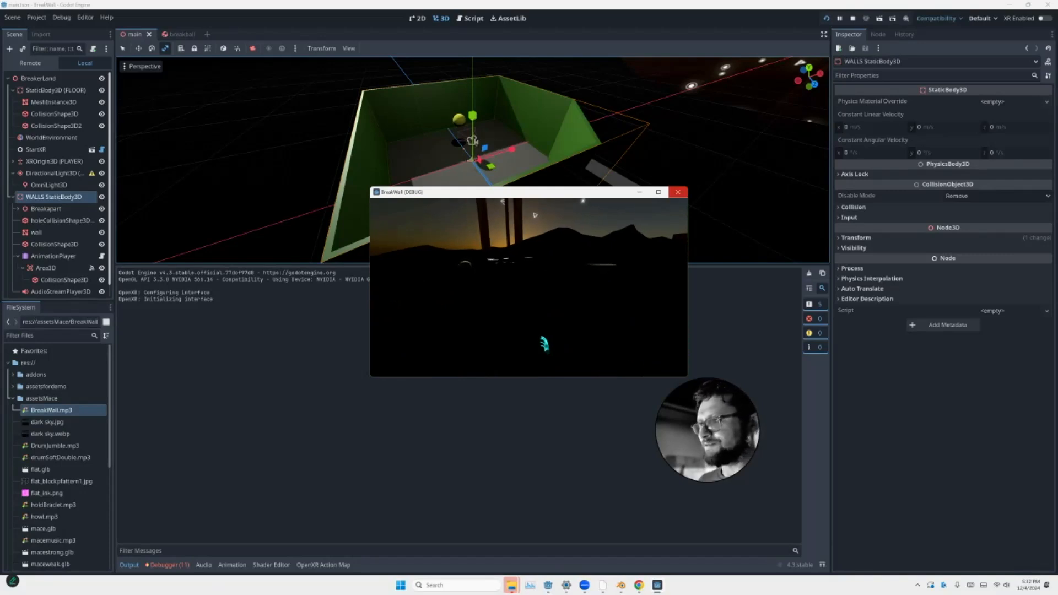
left_click(678, 192)
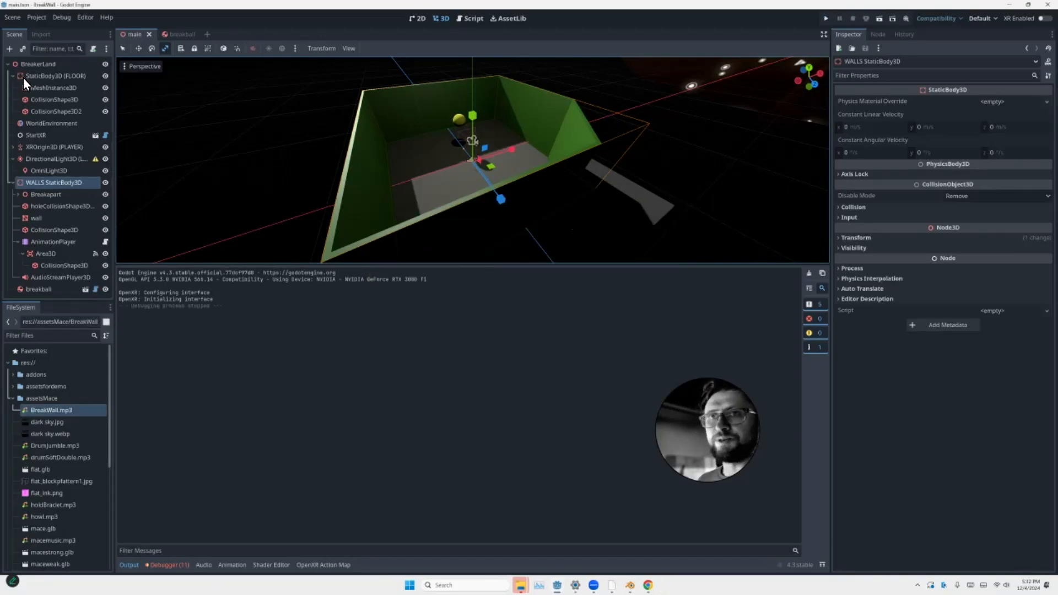
Scale up the floor's MeshInstance3D horizontally so the ground extends far beyond the walls
left_click(48, 87)
mouse_move(345, 146)
middle_mouse_down()
mouse_move(284, 169)
mouse_move(352, 153)
middle_mouse_up()
scroll(325, 150, "up", 4)
scroll(326, 150, "down", 14)
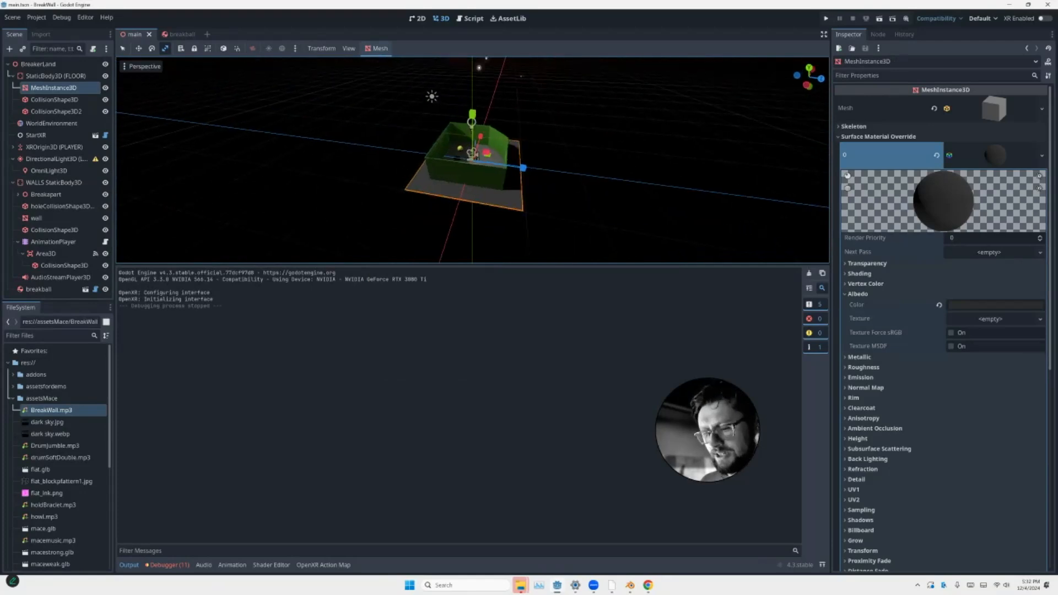
mouse_move(487, 155)
left_mouse_down()
mouse_move(522, 139)
mouse_move(499, 149)
left_mouse_up()
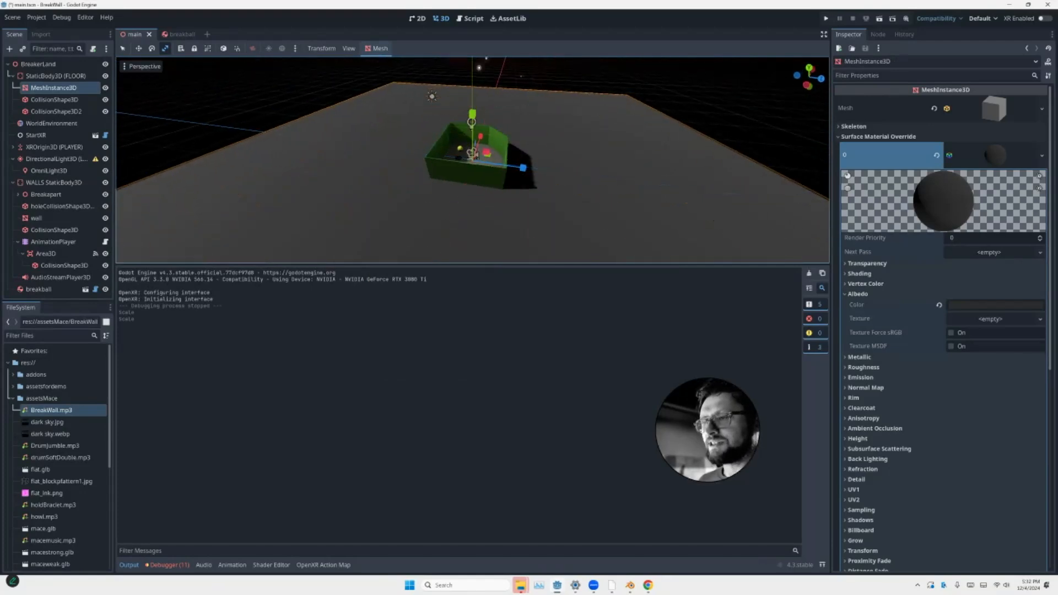
scroll(269, 108, "up", 10)
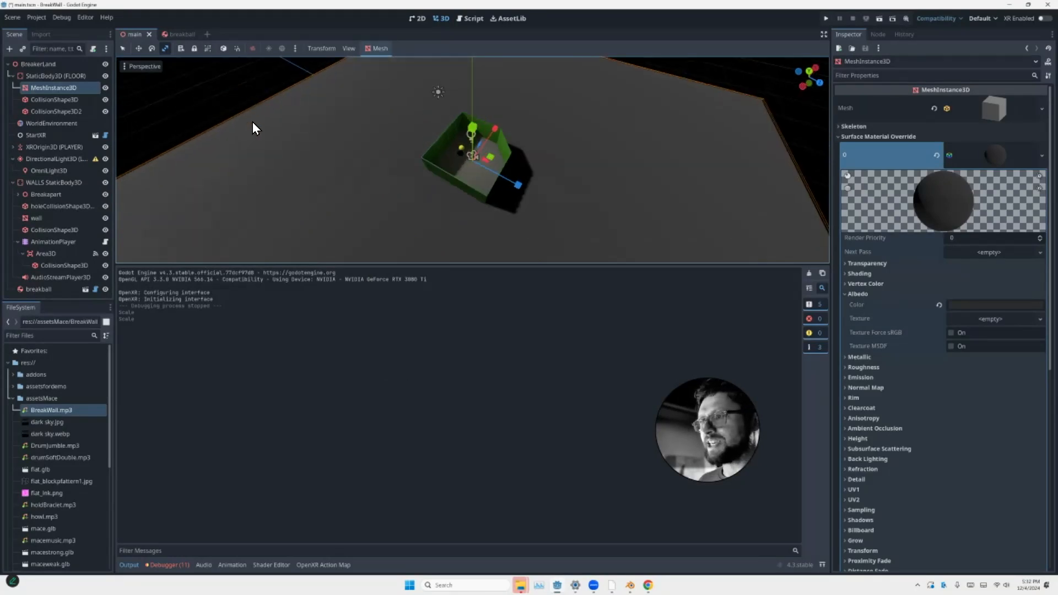
middle_click_drag(259, 122, 268, 104)
middle_click_drag(138, 111, 150, 121)
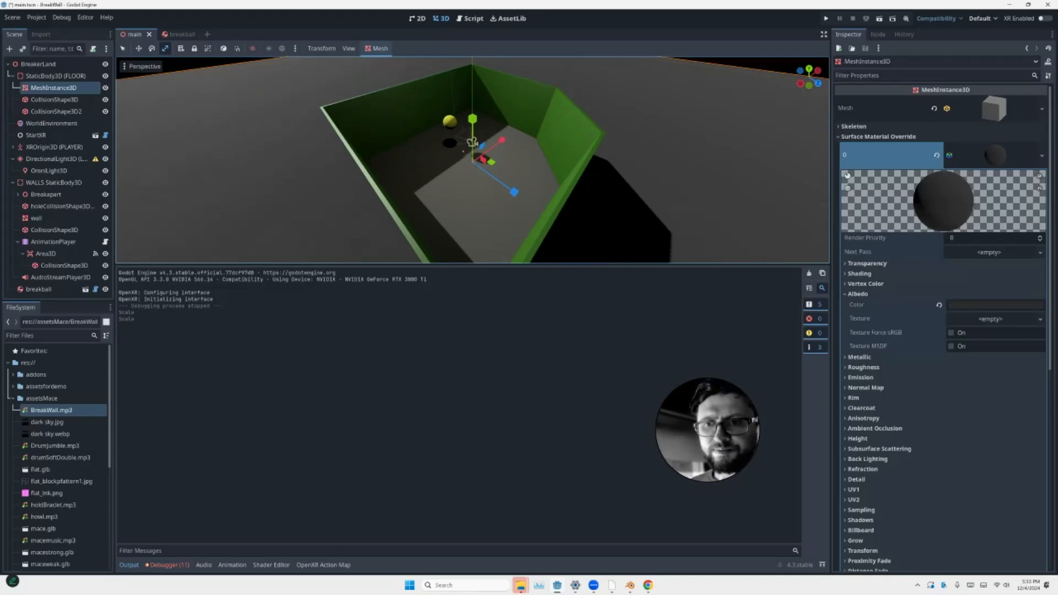
Duplicate the breakball.tscn scene file as hammerStrong.tscn
left_click(172, 34)
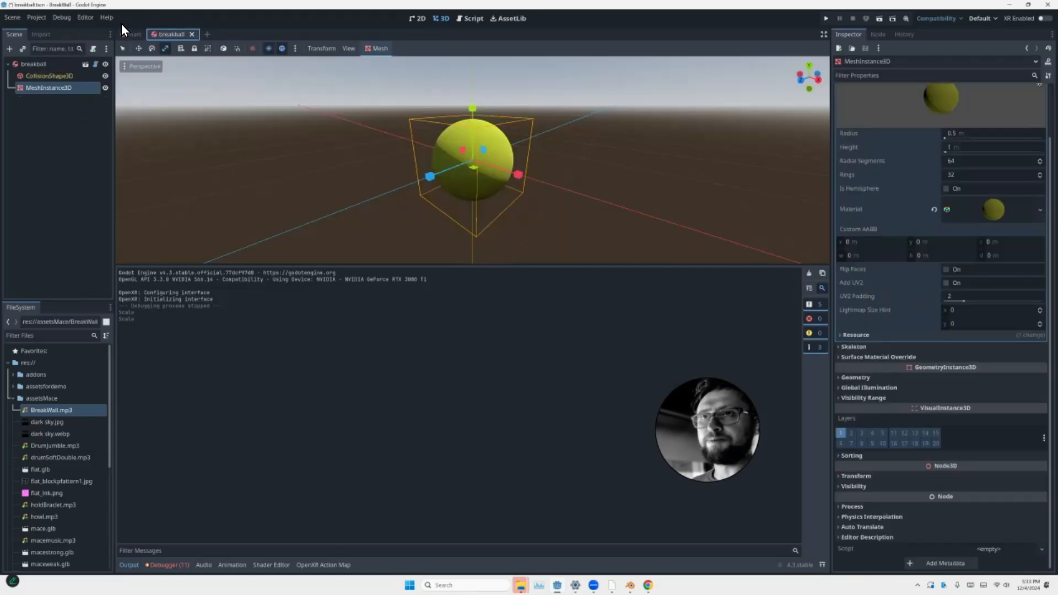
scroll(58, 458, "down", 5)
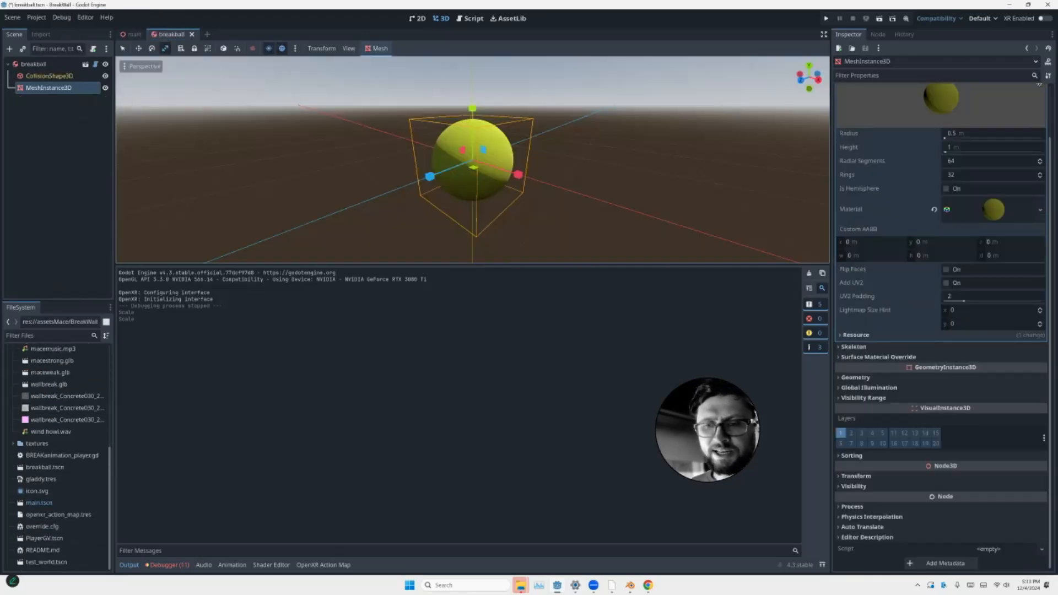
scroll(58, 457, "up", 5)
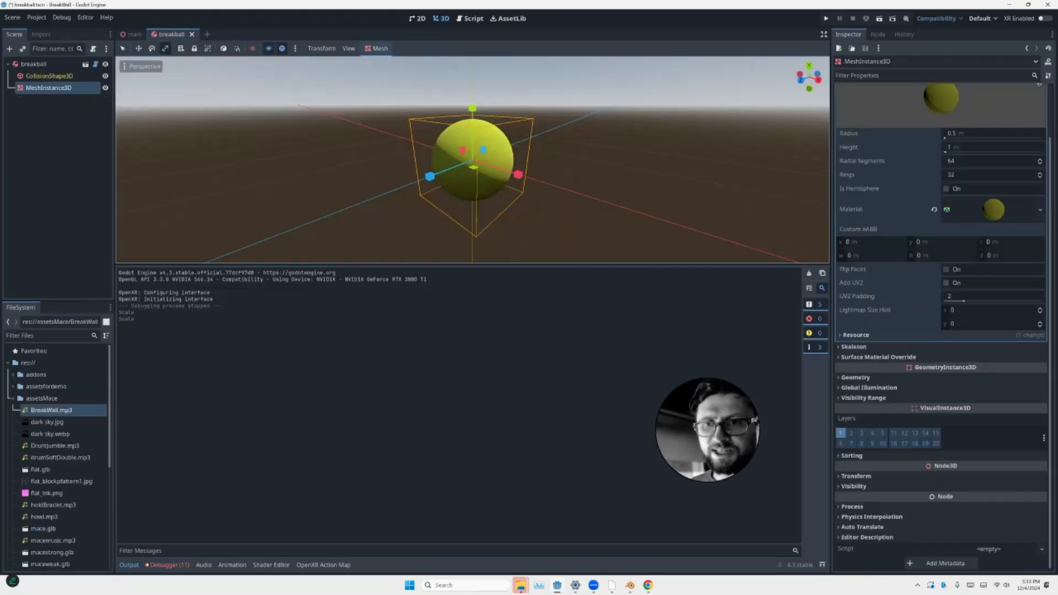
left_click(13, 398)
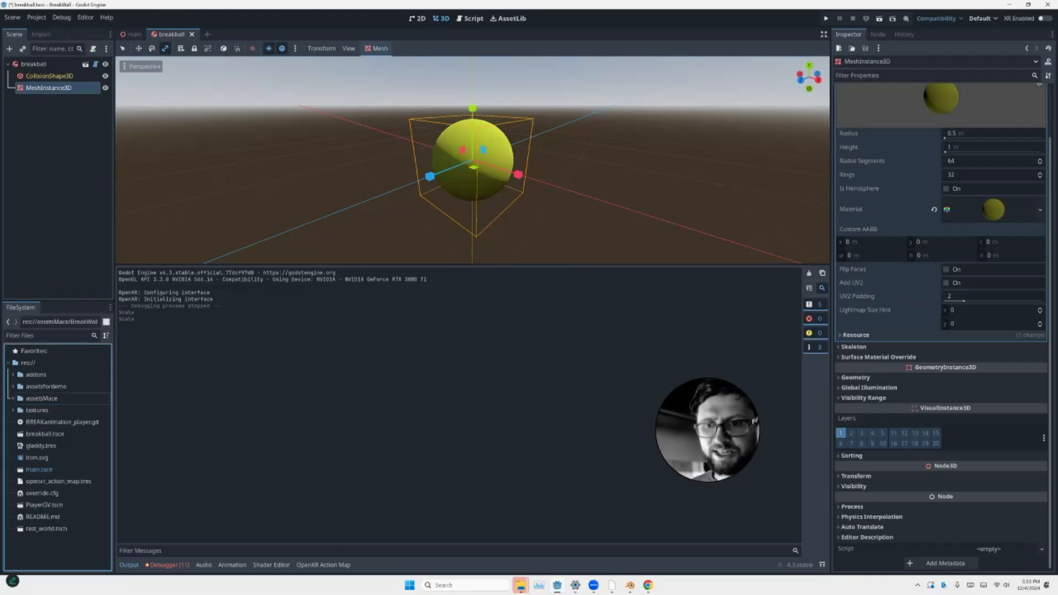
left_click(45, 434)
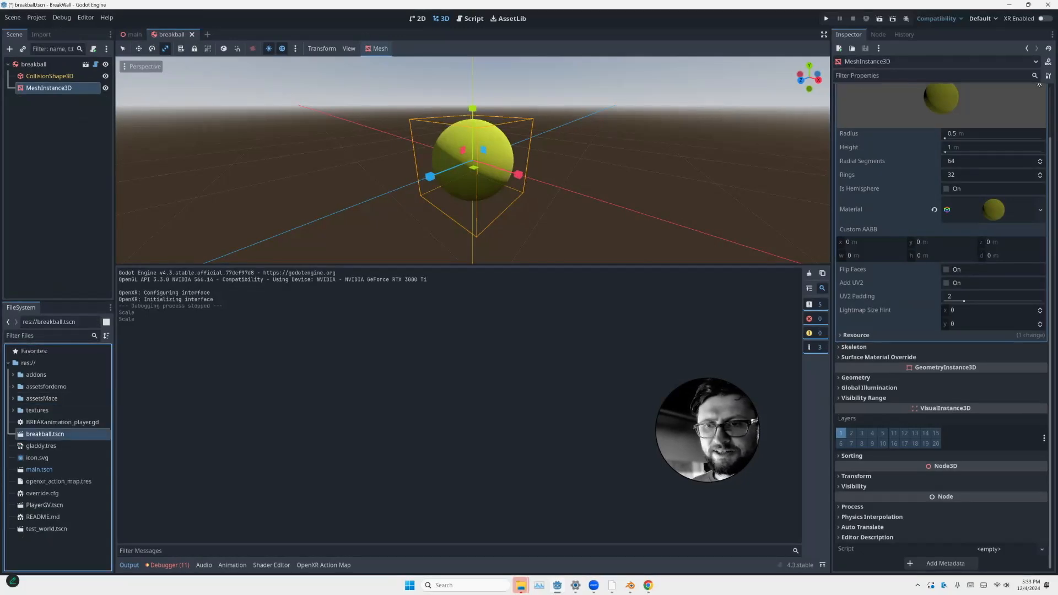
right_click(34, 434)
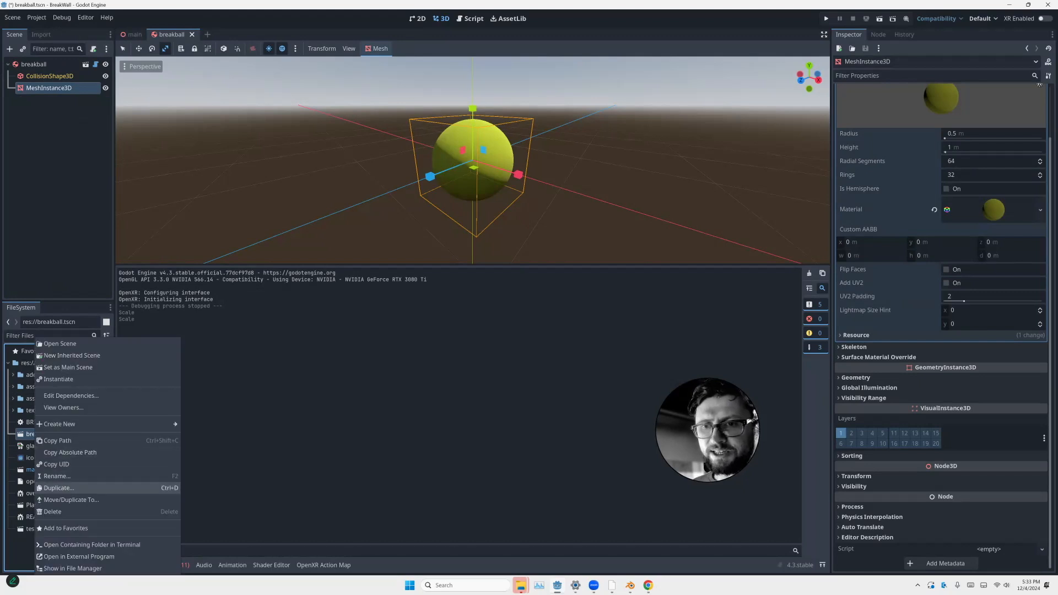
left_click(59, 488)
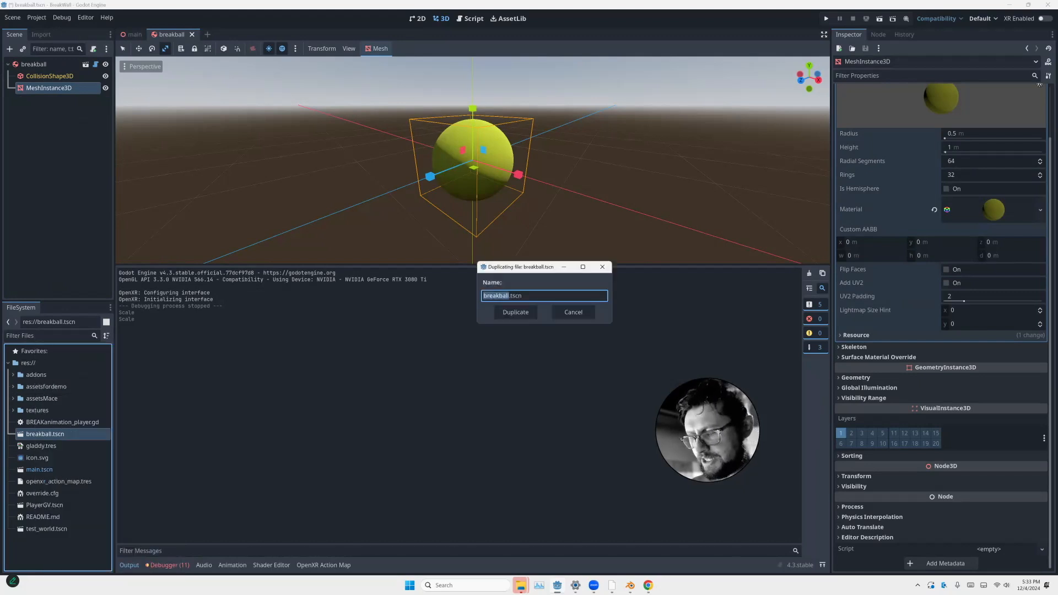
type("hammerStrong")
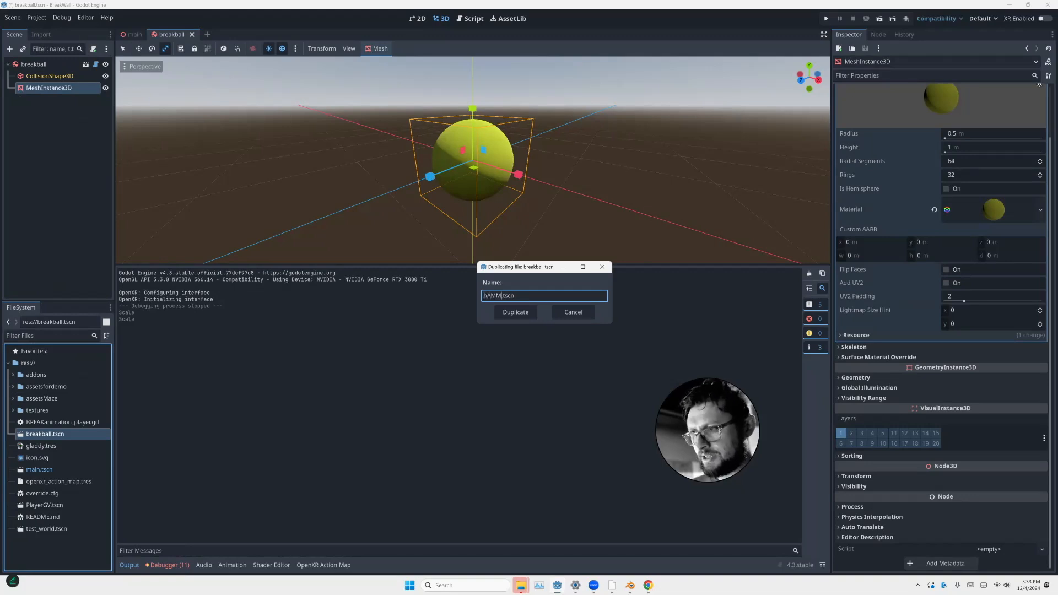
key("Return")
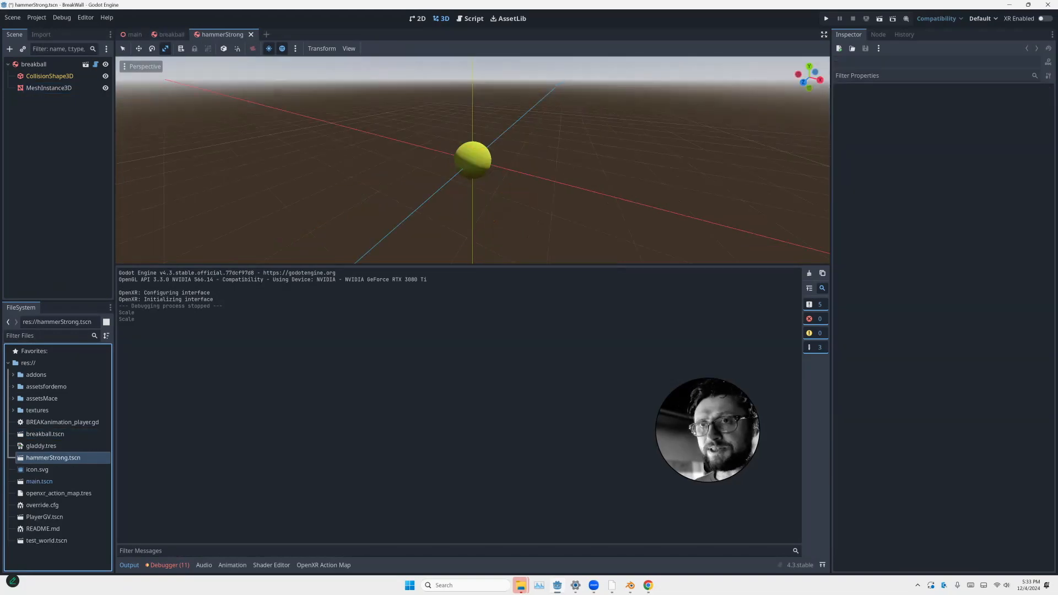
Rename the hammerStrong.tscn scene file as hammerWeak.tscn
right_click(54, 458)
key("Escape")
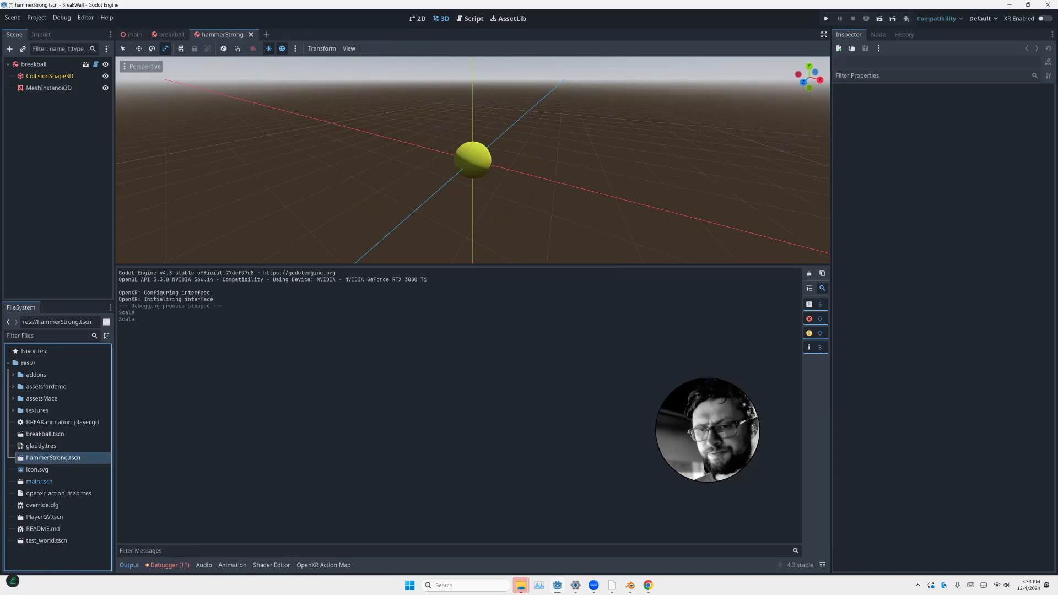
right_click(35, 458)
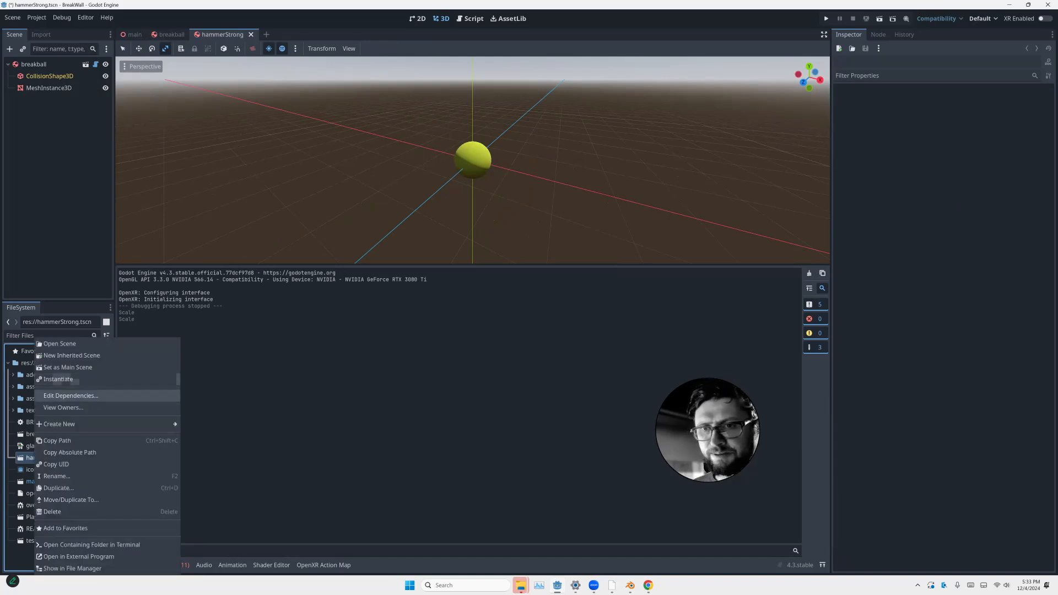
left_click(57, 476)
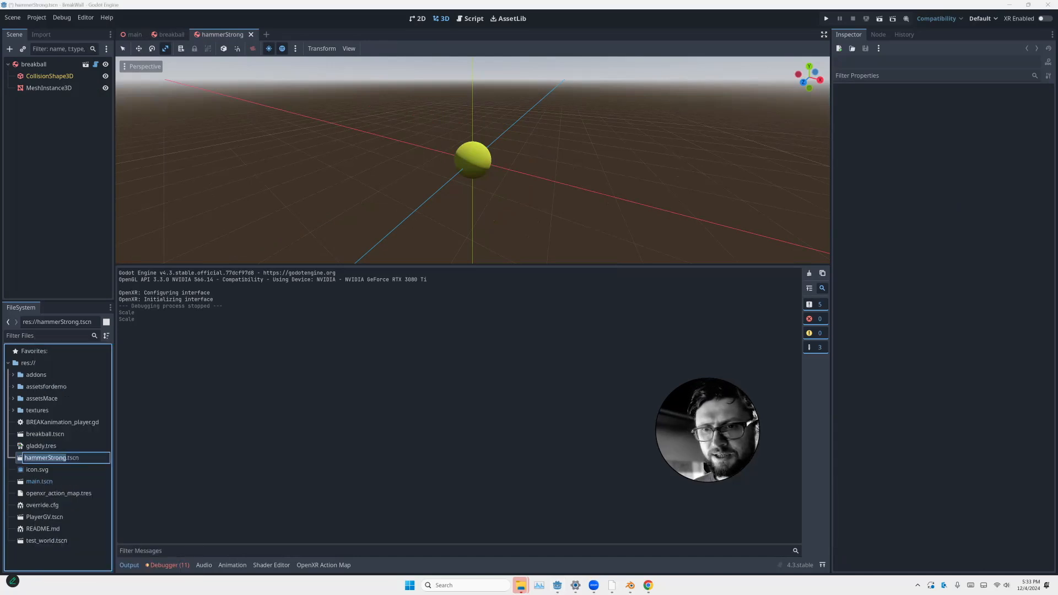
left_click_drag(49, 458, 62, 458)
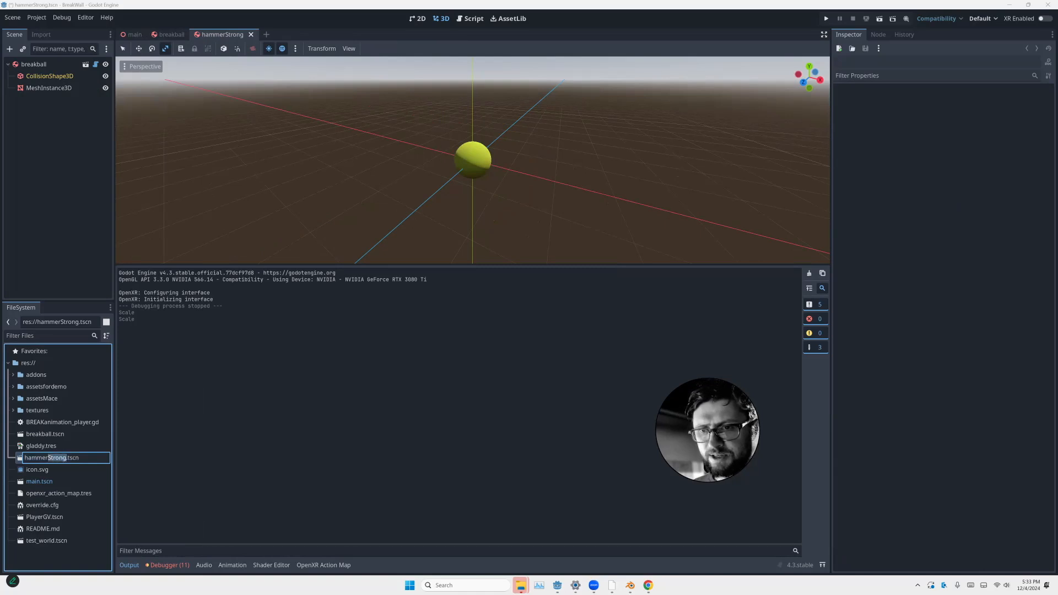
type("Weak")
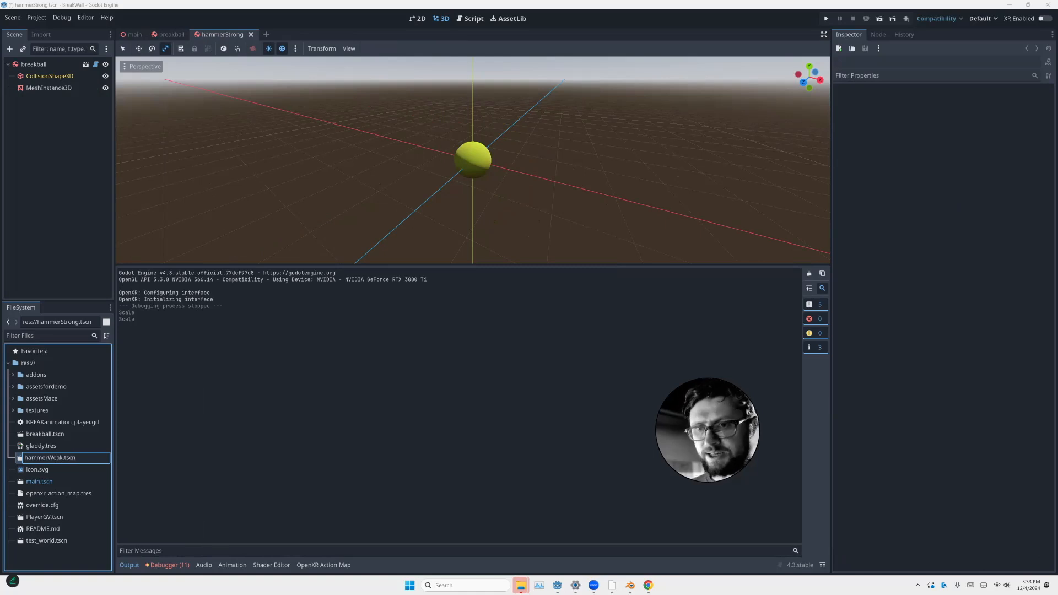
key("Return")
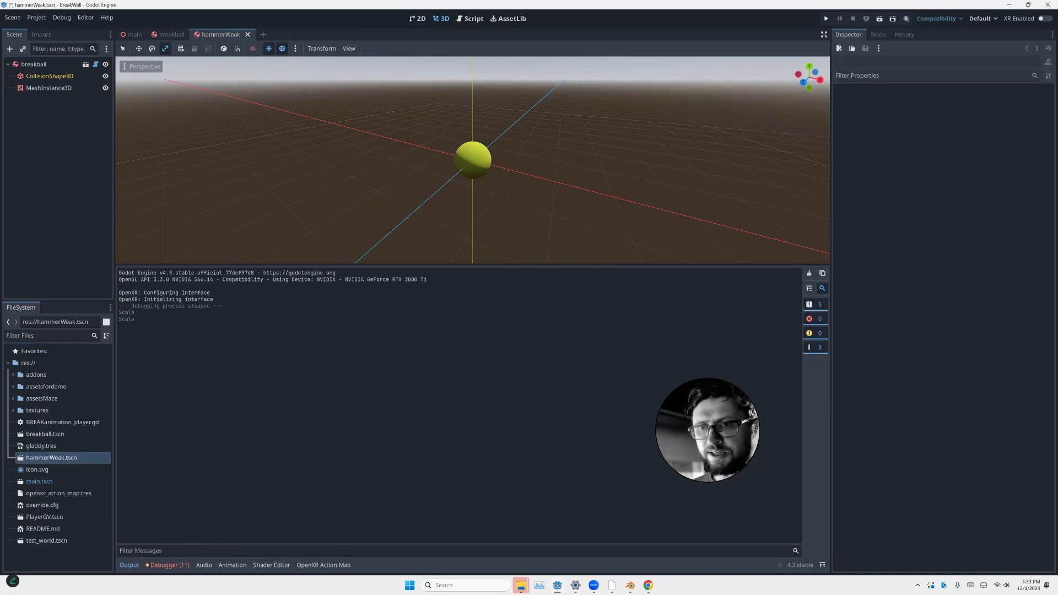
Rename the root node of the hammerWeak scene to HammerWeak
left_click(31, 456)
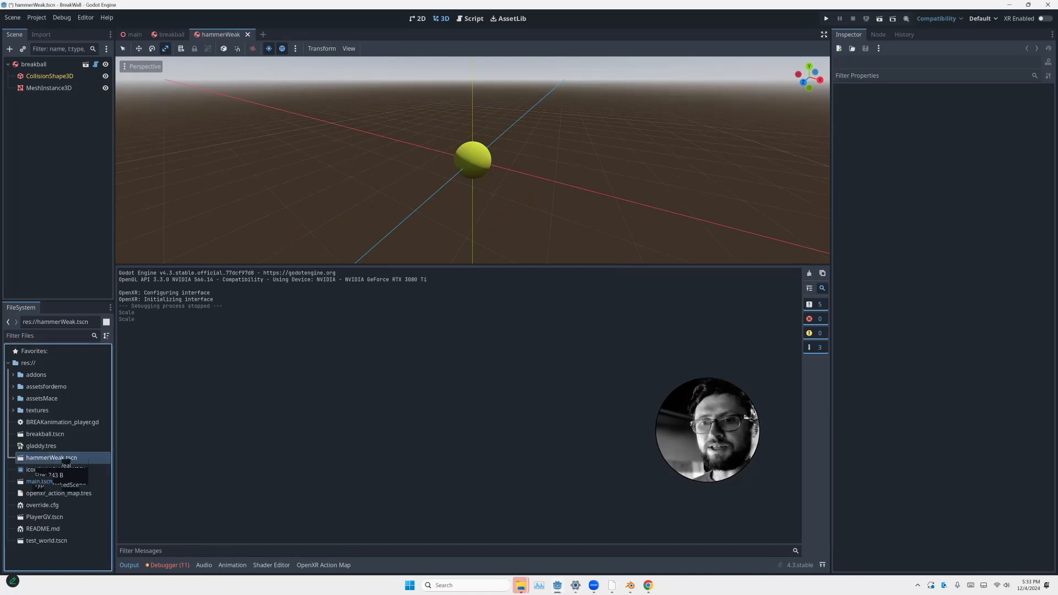
double_click(28, 64)
type("Hammer")
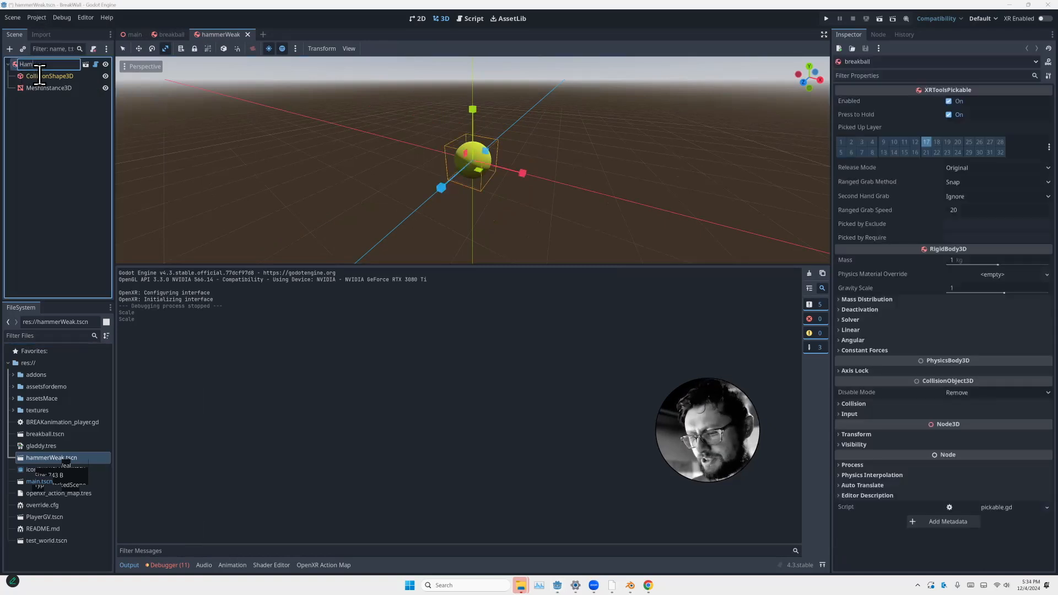
type("Weak")
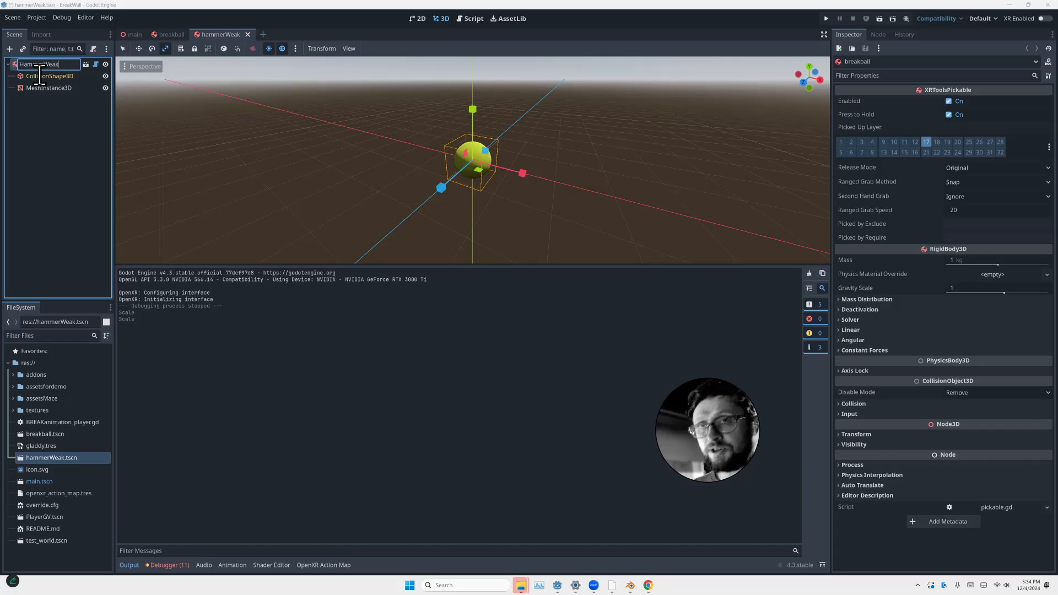
key("Return")
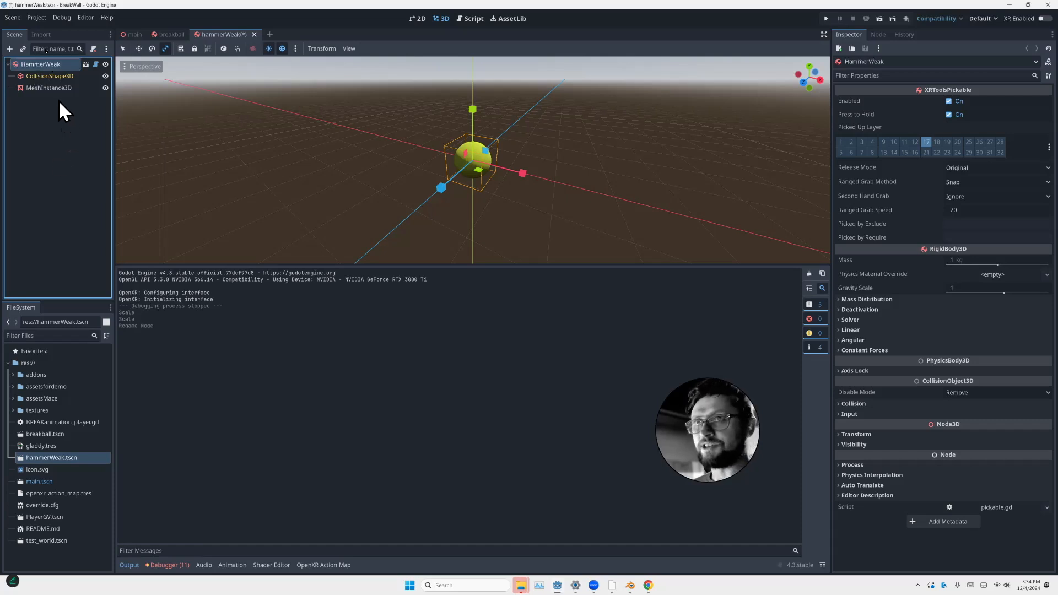
Select the CollisionShape3D of the HammerWeak scene for editing
left_click(33, 80)
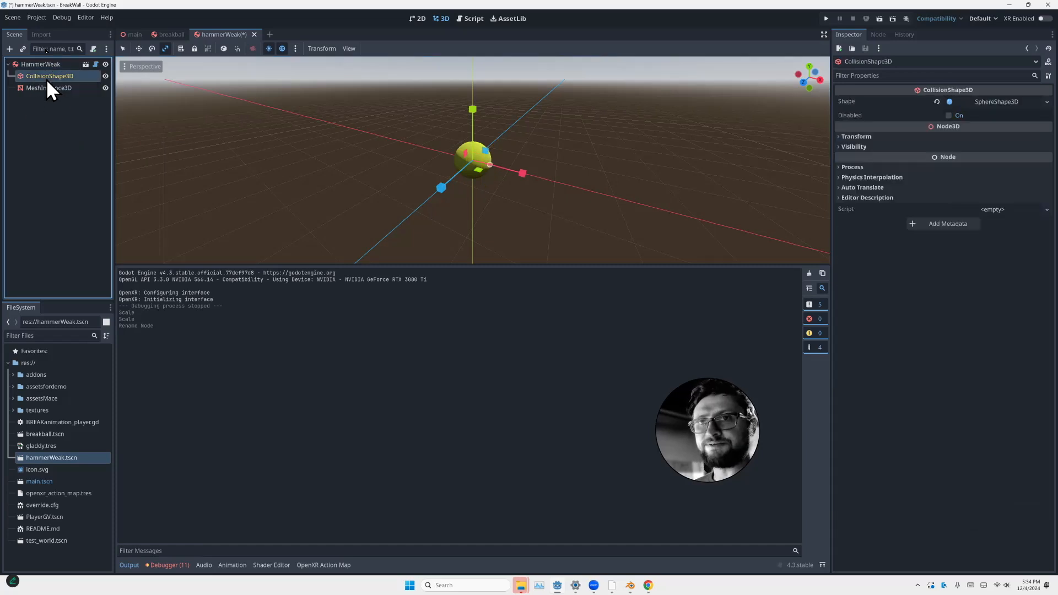
Delete the MeshInstance3D node from the HammerWeak scene
left_click(46, 89)
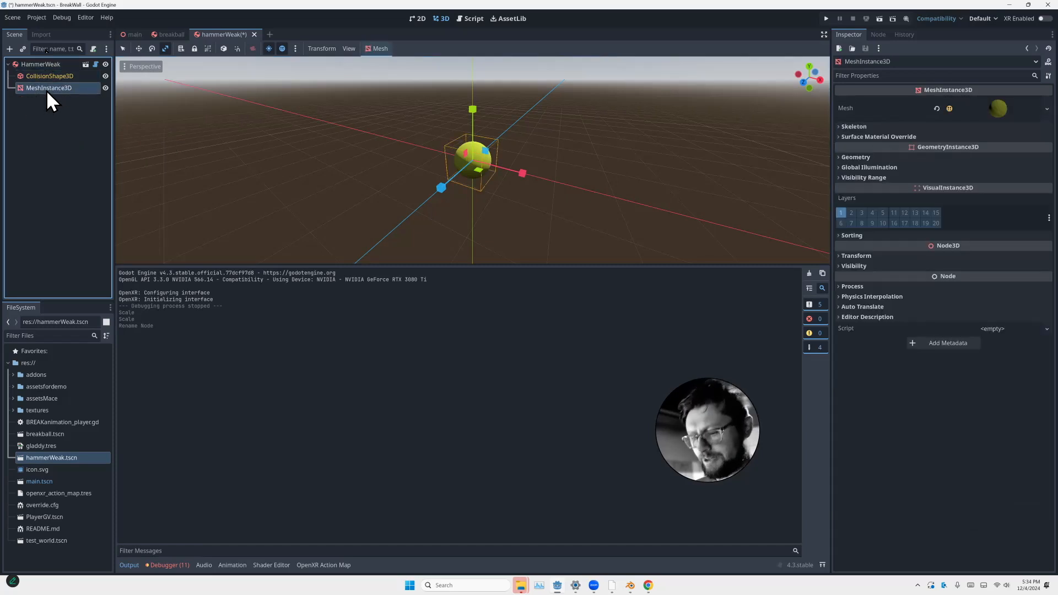
double_click(47, 89)
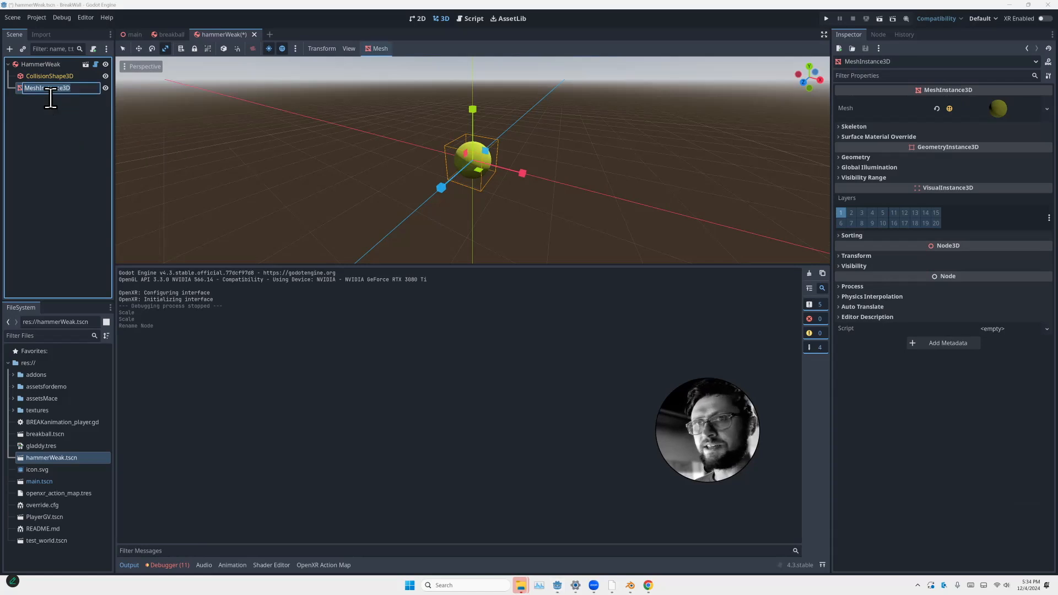
key("Escape")
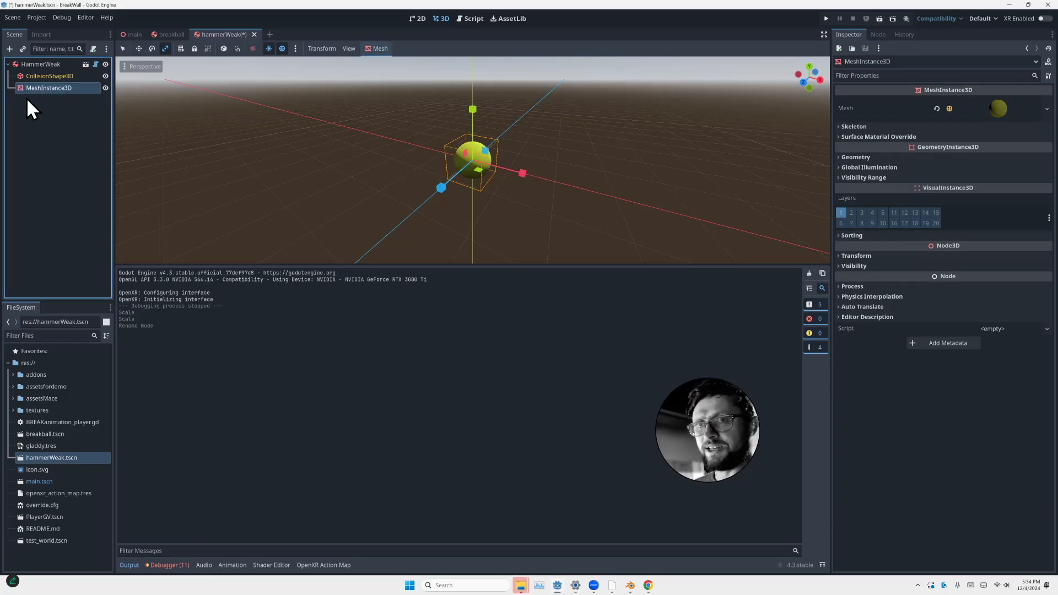
key("Delete")
key("Return")
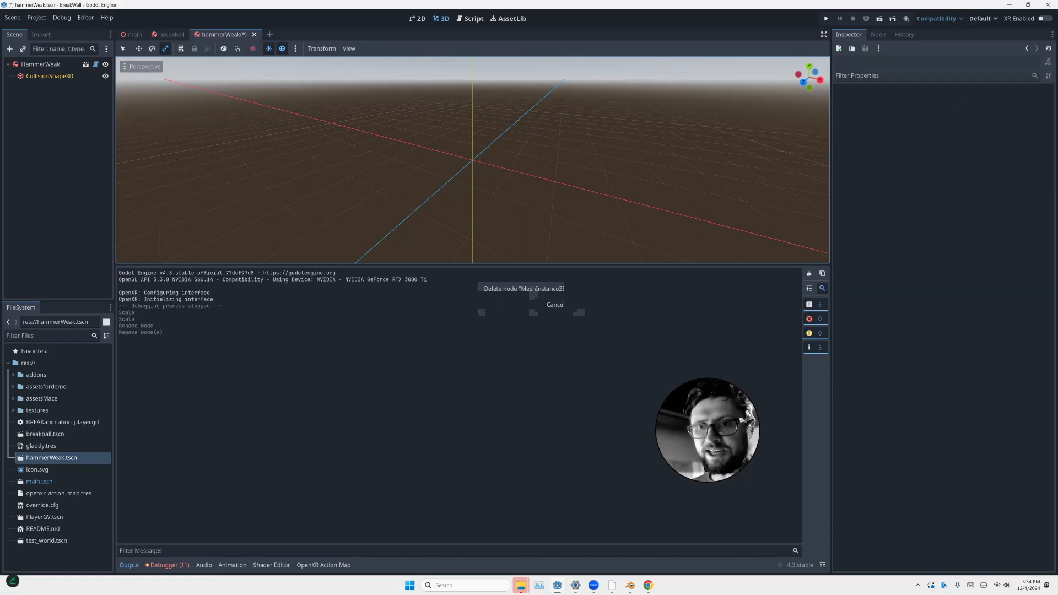
Instantiate Hammer.glb from the assetsfordemo folder as a child of the HammerWeak root node
left_click(13, 387)
left_click(48, 411)
left_click_drag(48, 410, 26, 65)
Scale the Hammer model down slightly in the viewport
scroll(474, 143, "up", 5)
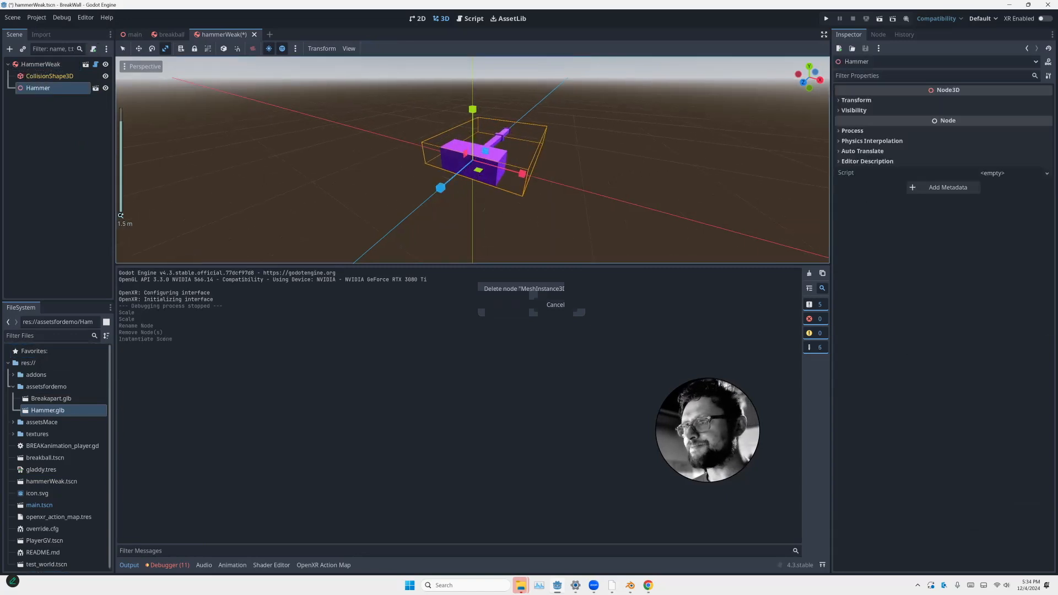
scroll(486, 186, "up", 2)
middle_click_drag(486, 187, 385, 204)
mouse_move(486, 186)
middle_mouse_down()
mouse_move(453, 246)
mouse_move(425, 144)
mouse_move(543, 159)
mouse_move(554, 206)
mouse_move(468, 201)
mouse_move(495, 189)
mouse_move(592, 194)
mouse_move(620, 248)
mouse_move(486, 187)
middle_mouse_up()
scroll(494, 188, "down", 8)
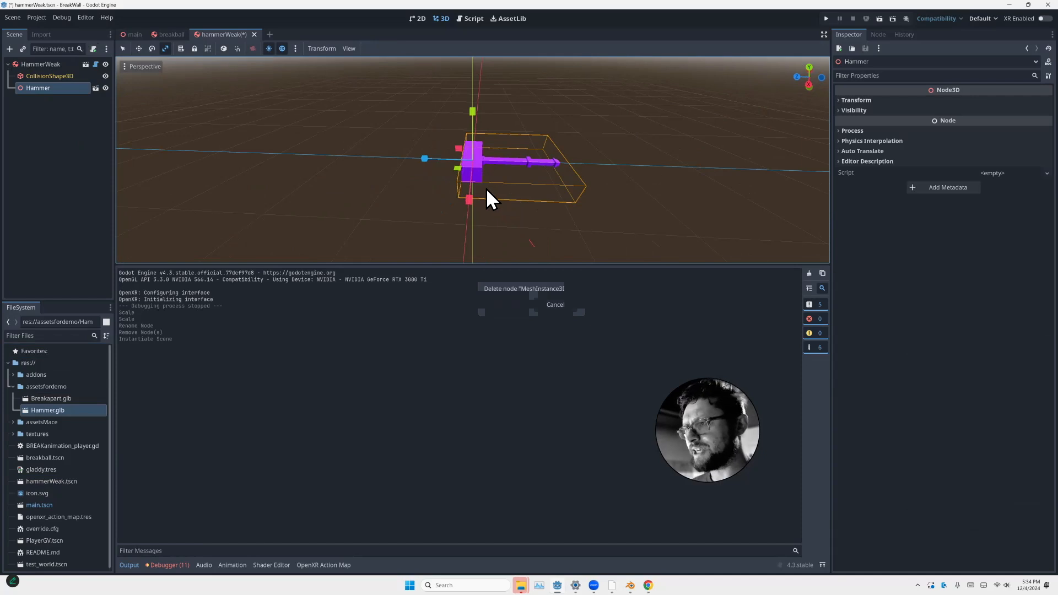
left_click_drag(406, 160, 423, 160)
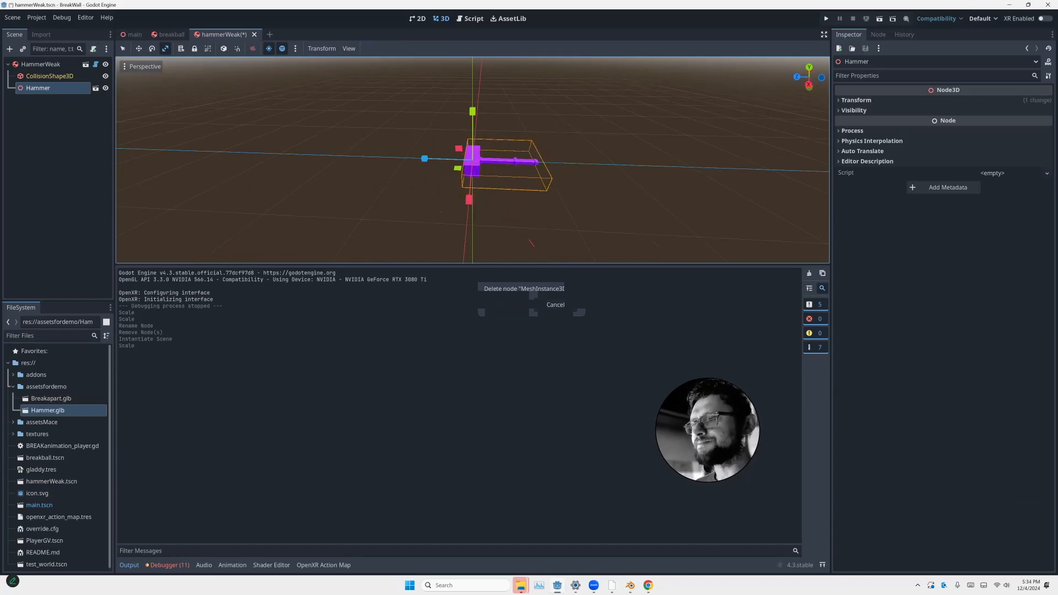
Replace the sphere shape of CollisionShape3D with a new BoxShape3D
middle_click_drag(512, 196, 512, 206)
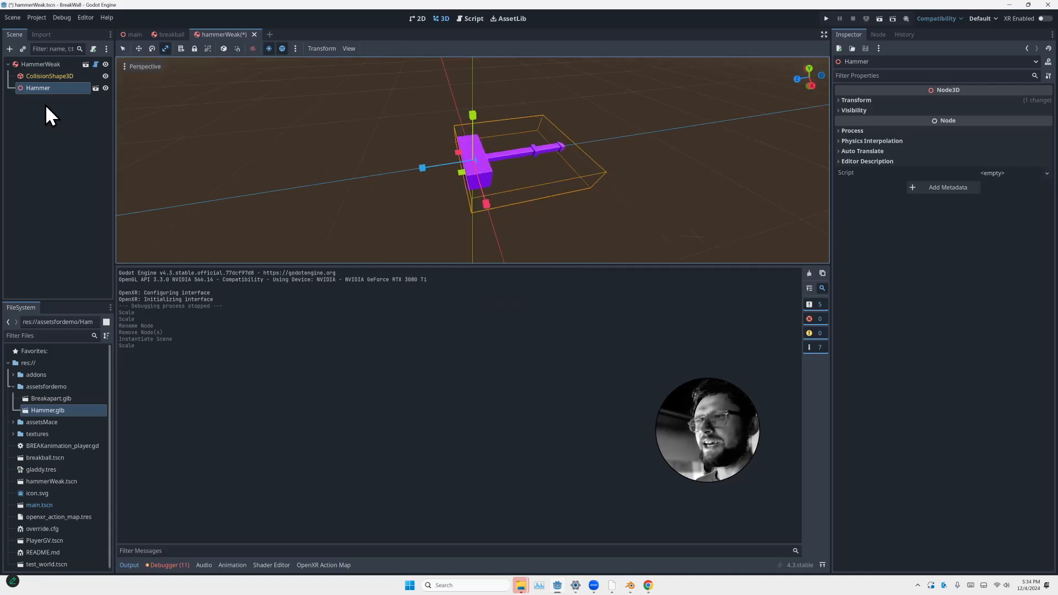
left_click(56, 76)
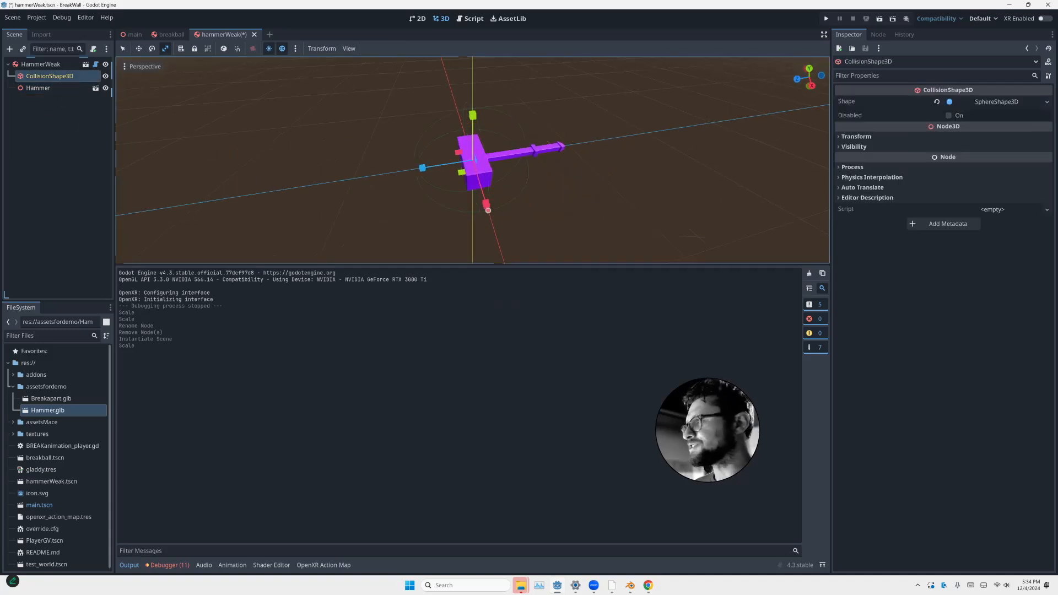
left_click(996, 102)
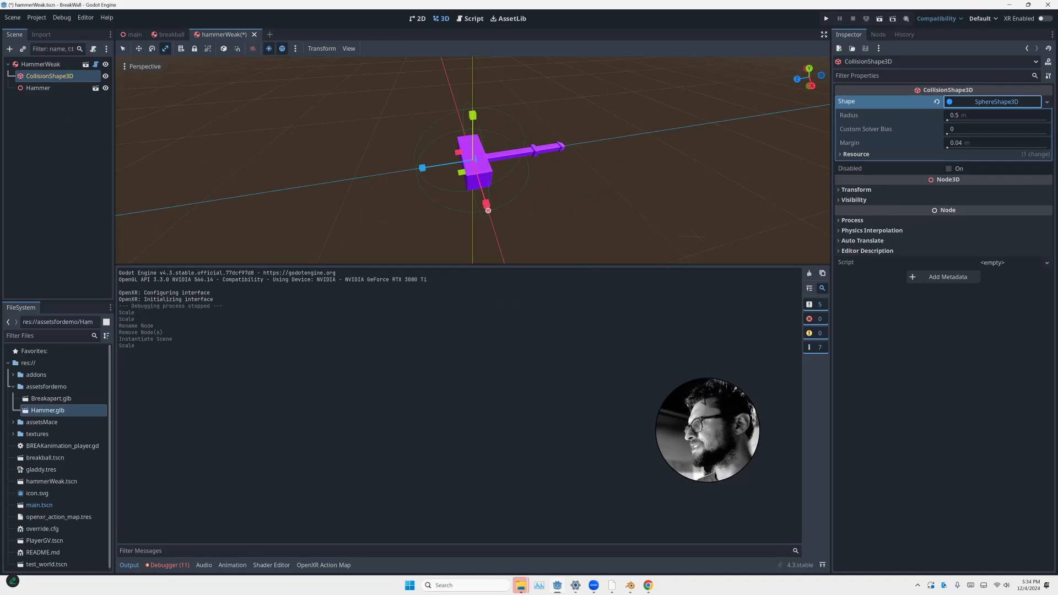
left_click(936, 101)
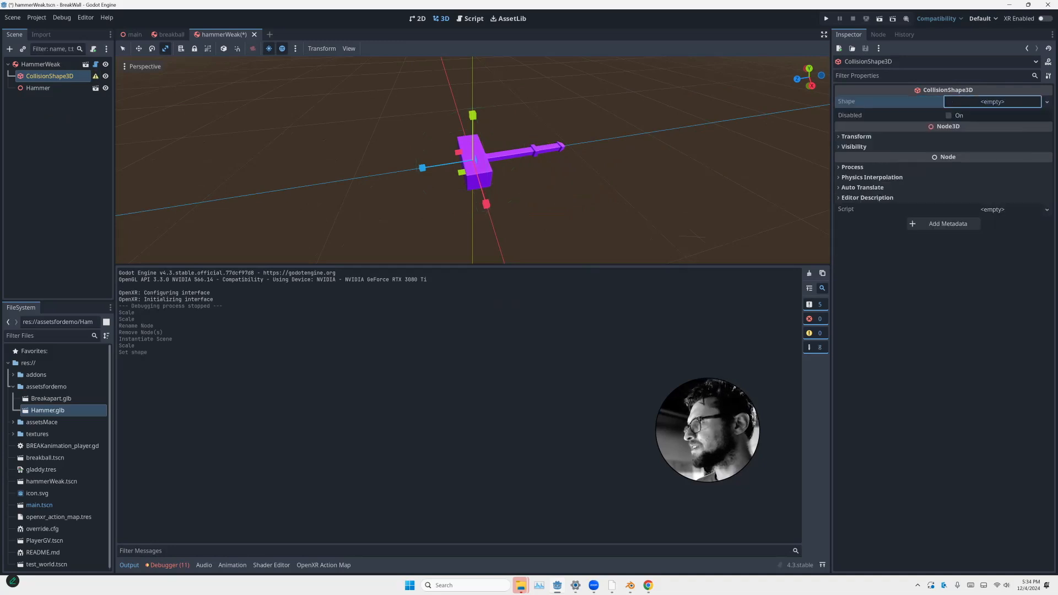
left_click(992, 101)
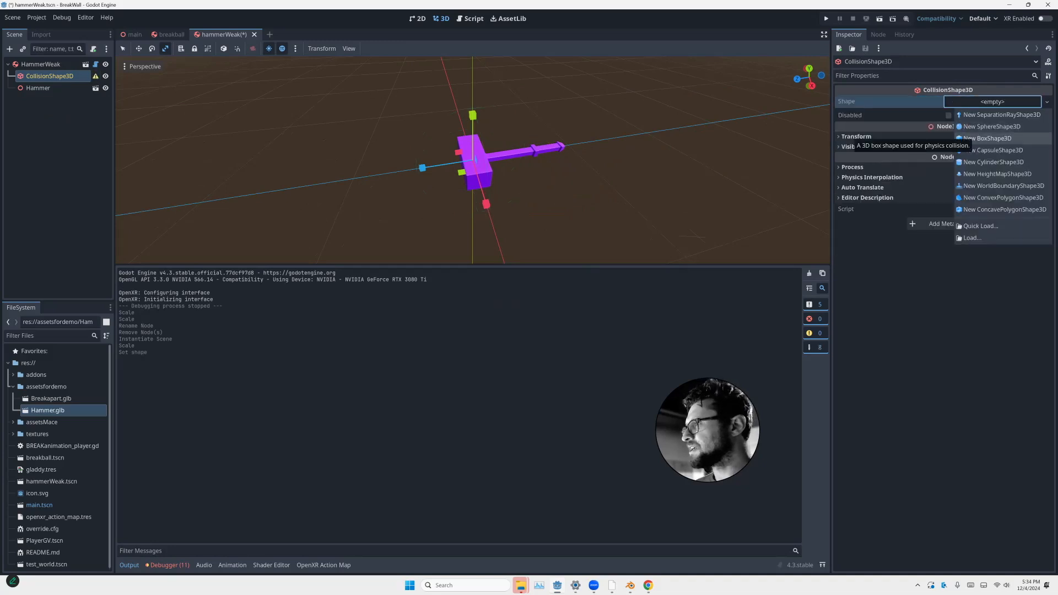
left_click(987, 139)
Shrink the collision box around the hammer's head to about 0.547 × 0.27 × 0.195 m
scroll(386, 182, "up", 2)
middle_click_drag(380, 177, 415, 181)
scroll(415, 180, "down", 4)
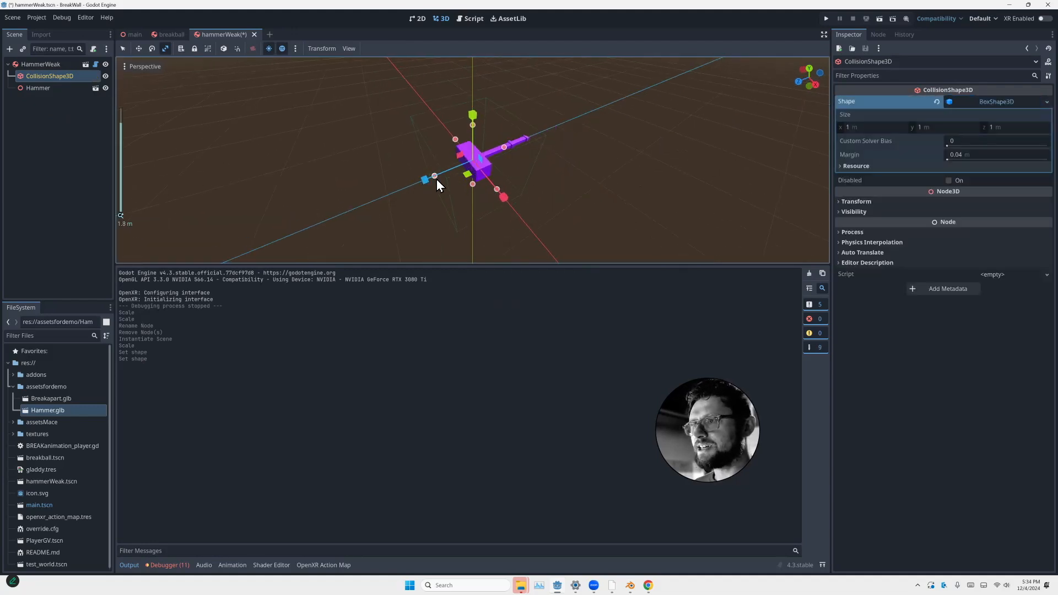
left_click_drag(436, 180, 481, 176)
left_click_drag(473, 125, 476, 155)
left_click_drag(468, 162, 466, 164)
left_click_drag(483, 173, 488, 180)
middle_click_drag(491, 182, 498, 204)
Add a second CollisionShape3D node under HammerWeak and give it a new BoxShape3D
left_click(71, 78)
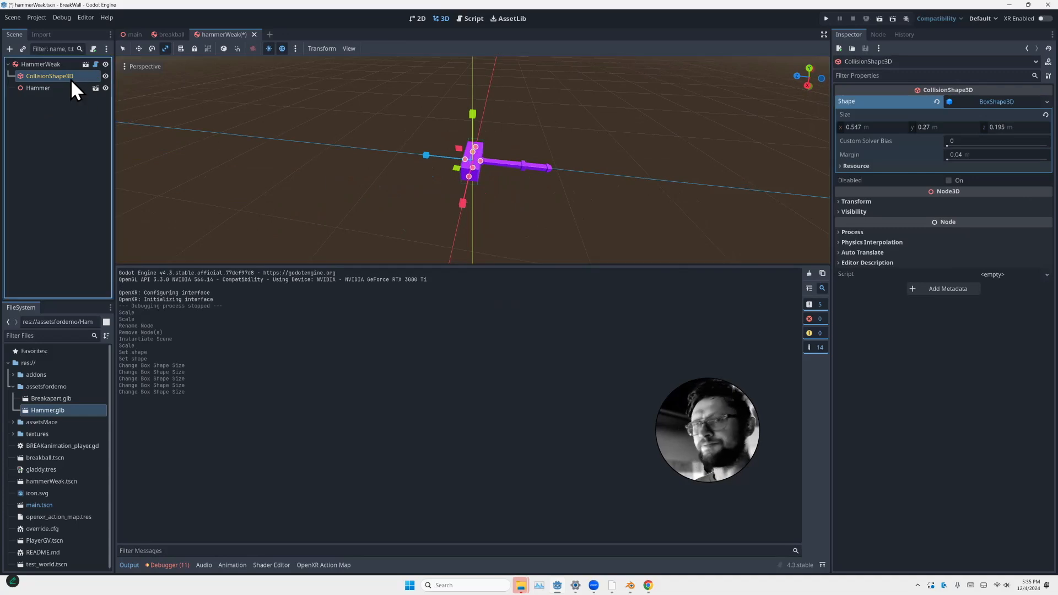
left_click(43, 65)
key("ctrl+a")
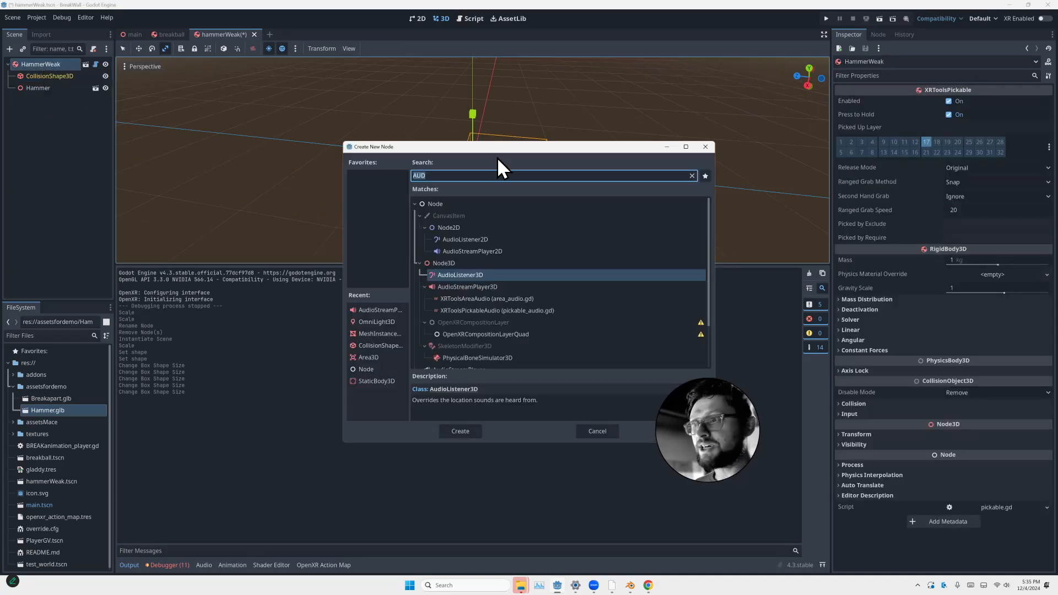
type("col")
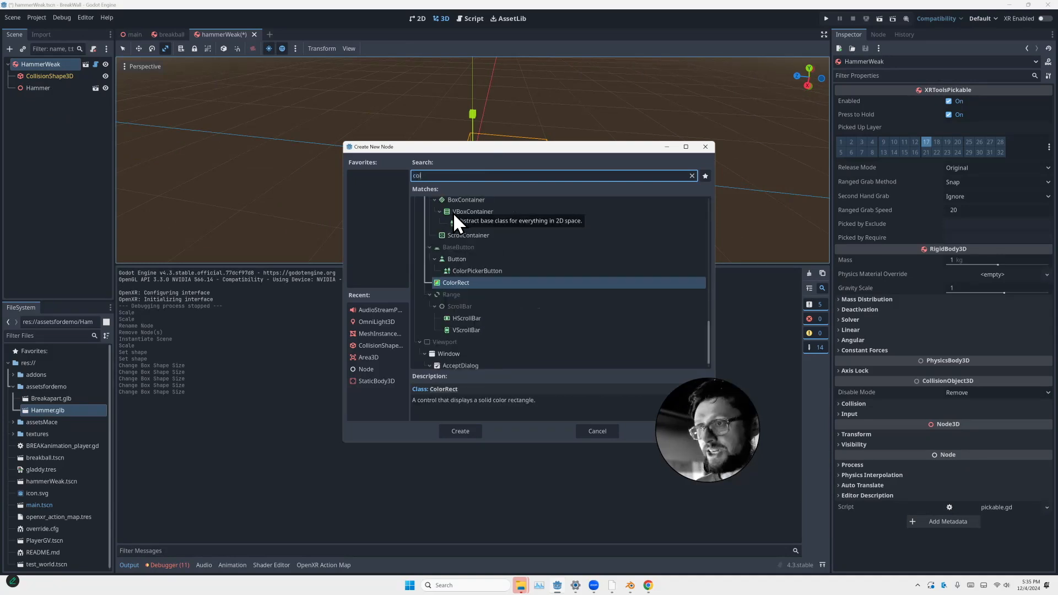
type("l")
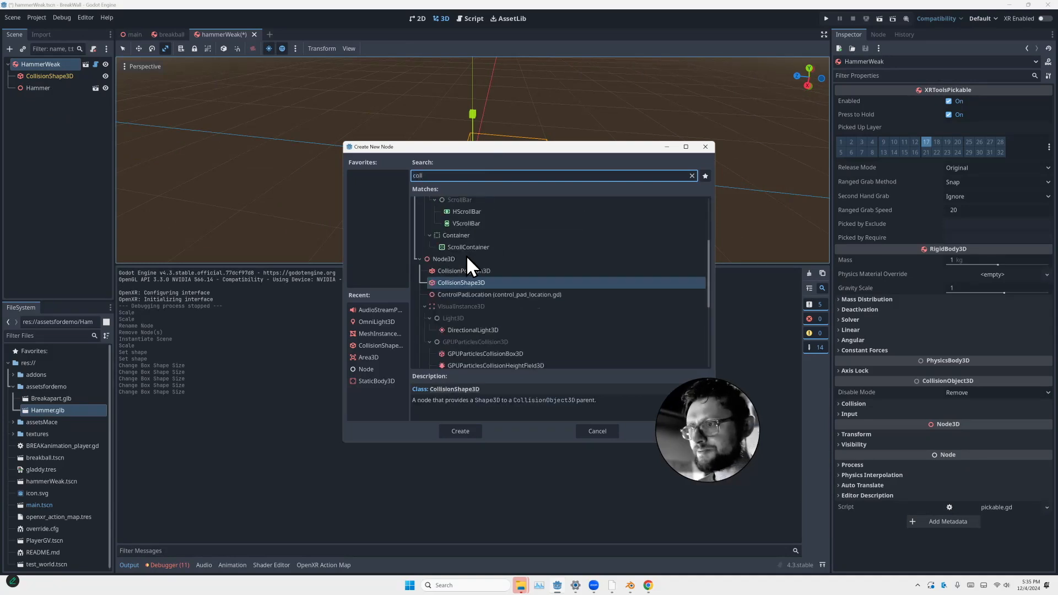
key("Return")
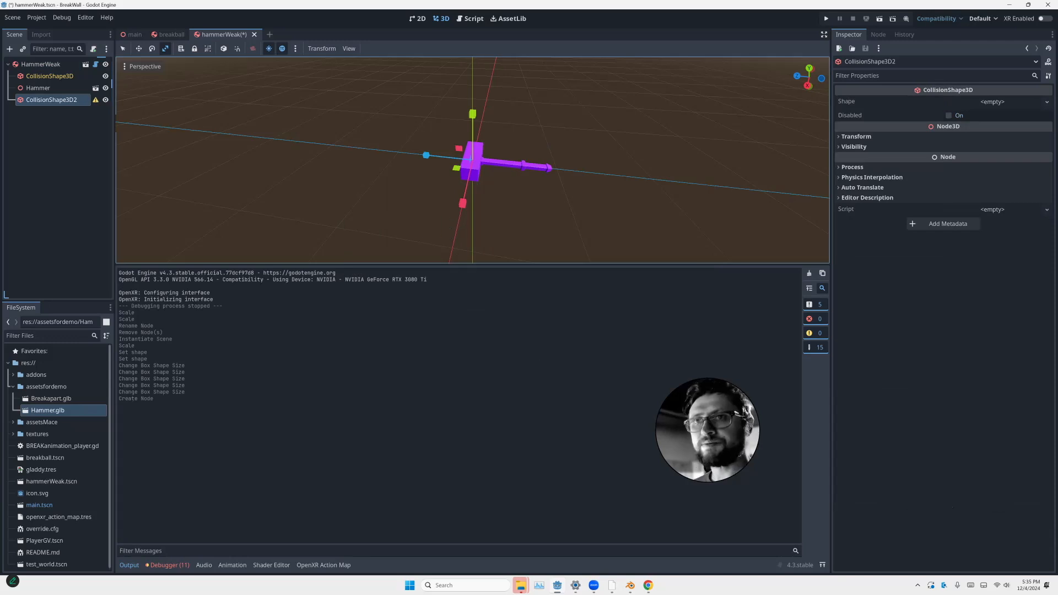
left_click(991, 101)
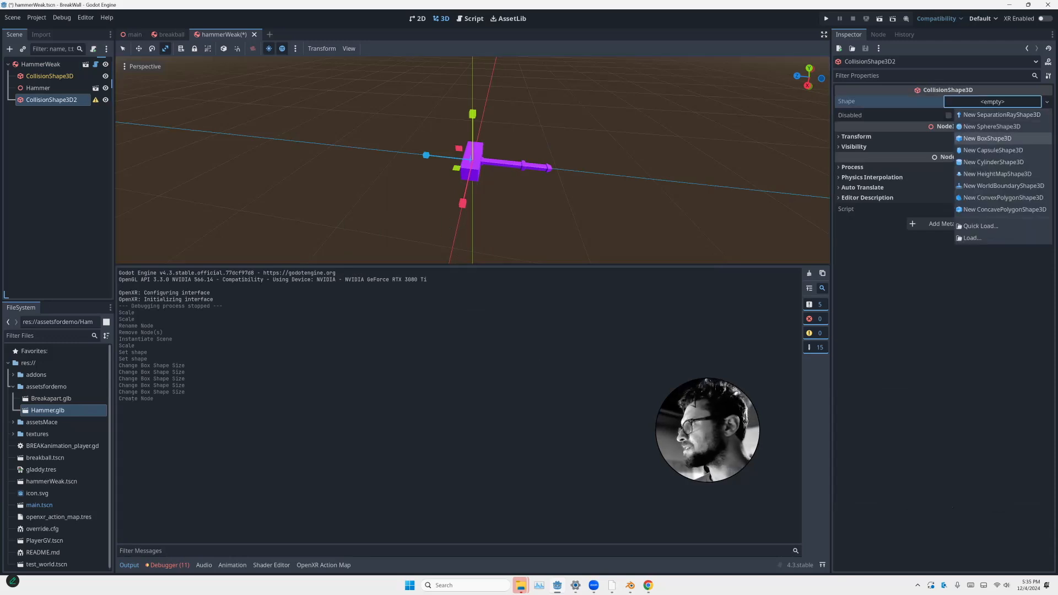
left_click(997, 115)
Adjust the second collision box's size and move it away from the head along the hammer's handle
middle_click_drag(327, 168, 367, 143)
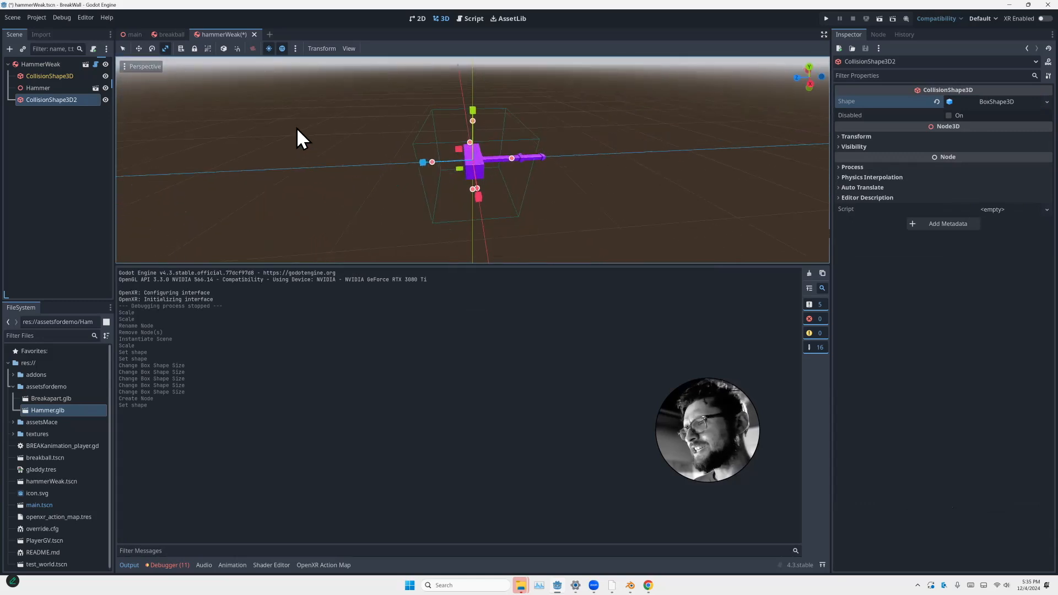
mouse_move(287, 192)
middle_mouse_down()
mouse_move(326, 197)
mouse_move(300, 196)
middle_mouse_up()
middle_click_drag(383, 179, 476, 218)
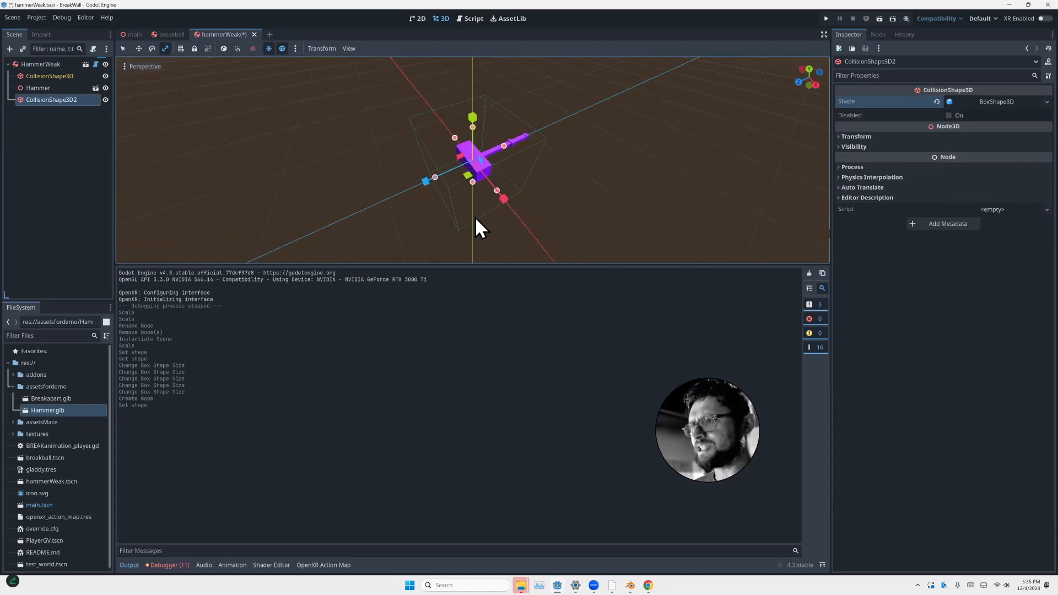
left_click(493, 190)
left_click_drag(473, 173, 476, 210)
key("q")
middle_click_drag(476, 210, 512, 176)
left_click_drag(438, 150, 500, 168)
middle_click_drag(500, 168, 507, 217)
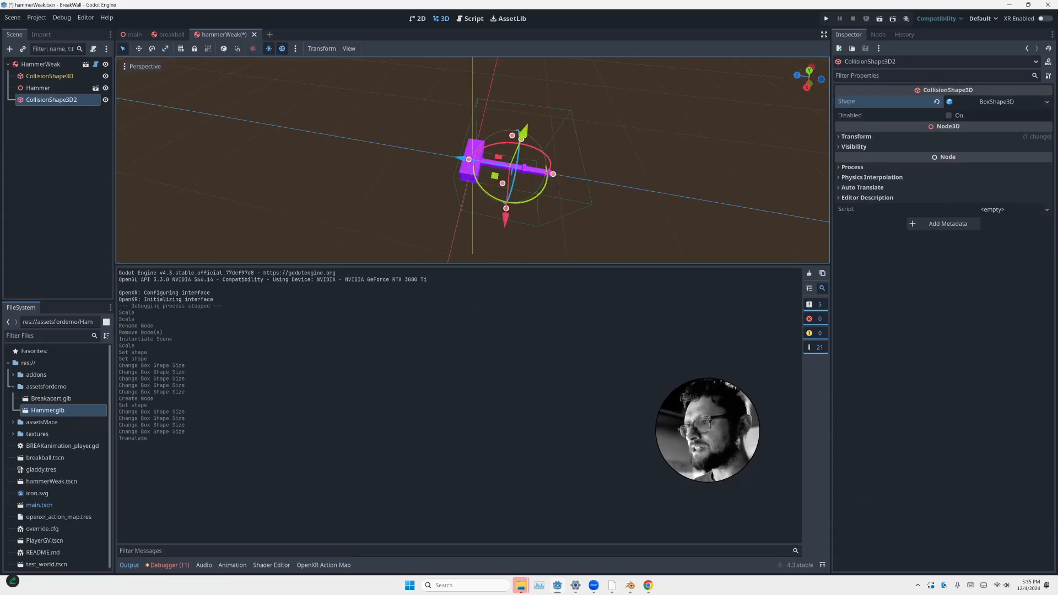
Fit the second collision box to the handle, about 0.08 m wide and 0.05 m high, and save the scene
scroll(507, 182, "up", 8)
left_click(51, 100)
left_click_drag(557, 106, 567, 169, "alt")
left_click_drag(532, 203, 563, 182, "alt")
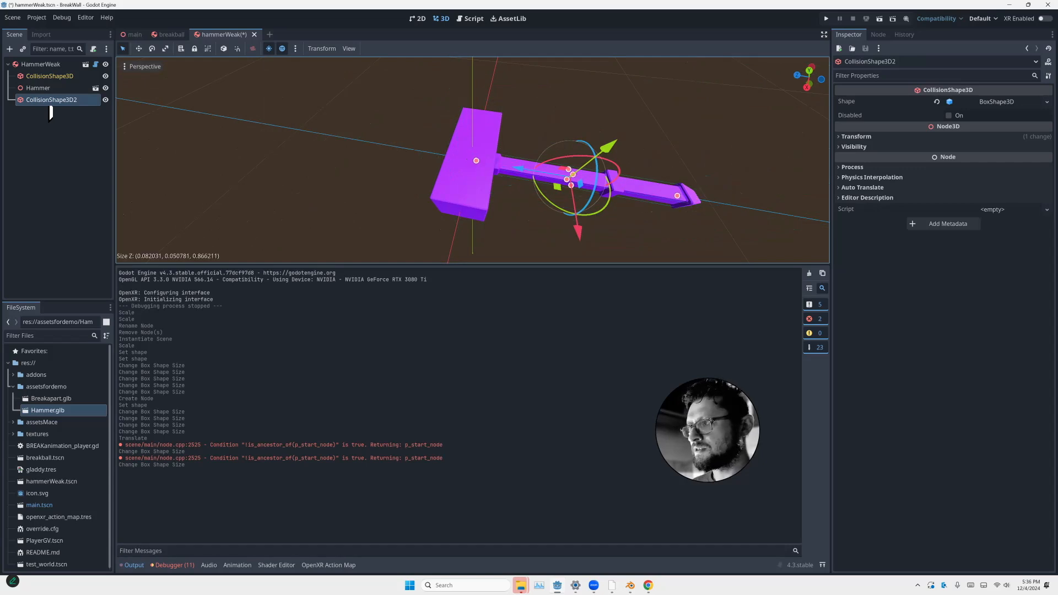
left_click(51, 113)
key("ctrl+s")
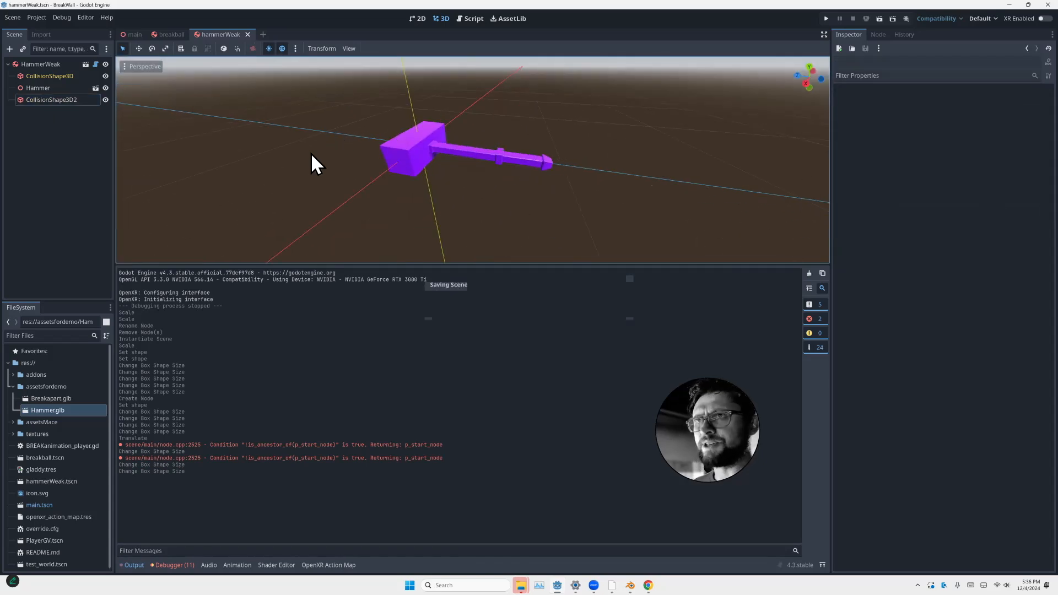
In the main scene, move the breakball instance to the other side of the room and hide it
left_click(134, 35)
scroll(478, 174, "up", 5)
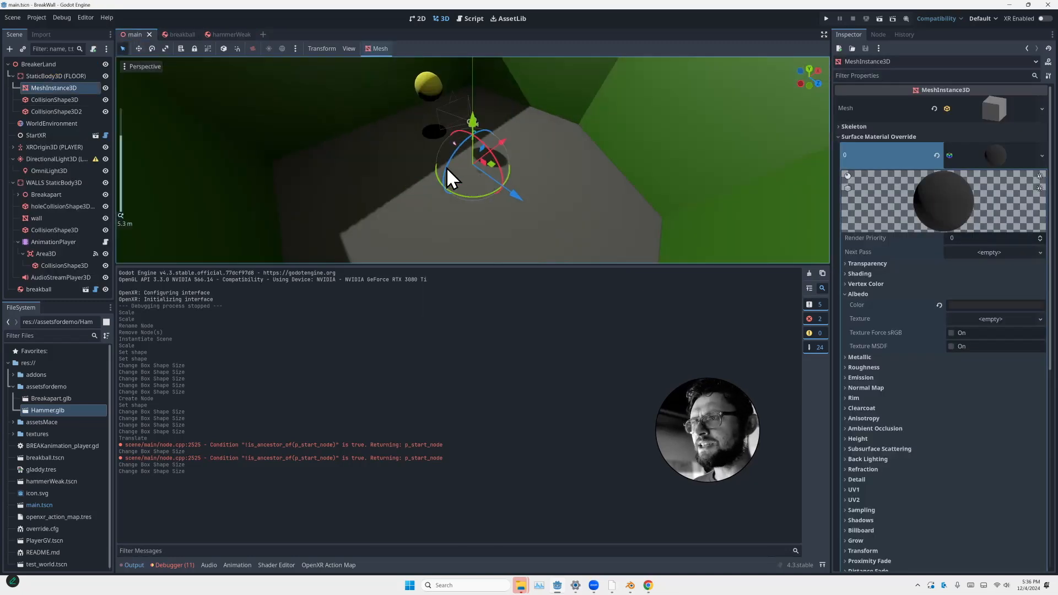
left_click(38, 289)
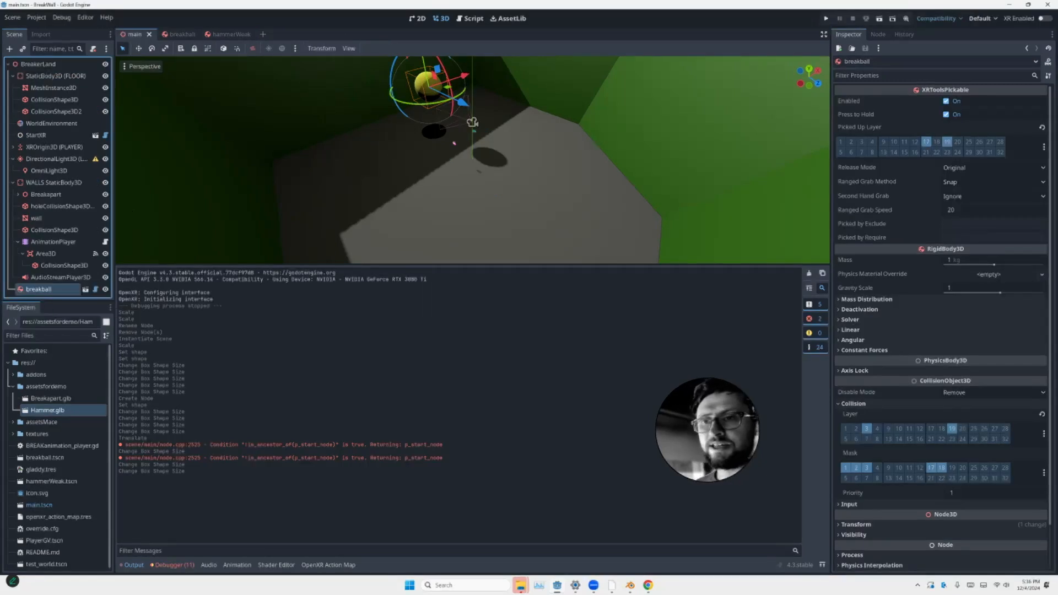
left_click_drag(462, 103, 636, 186)
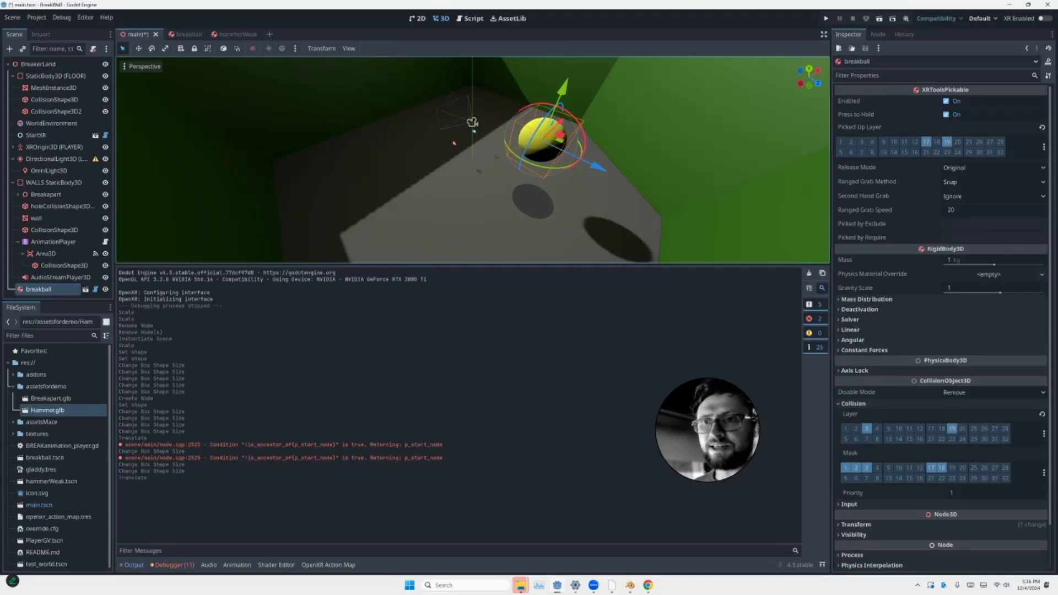
left_click(105, 289)
Instantiate hammerWeak.tscn in the main scene as a child of the BreakerLand root node
scroll(283, 104, "down", 5)
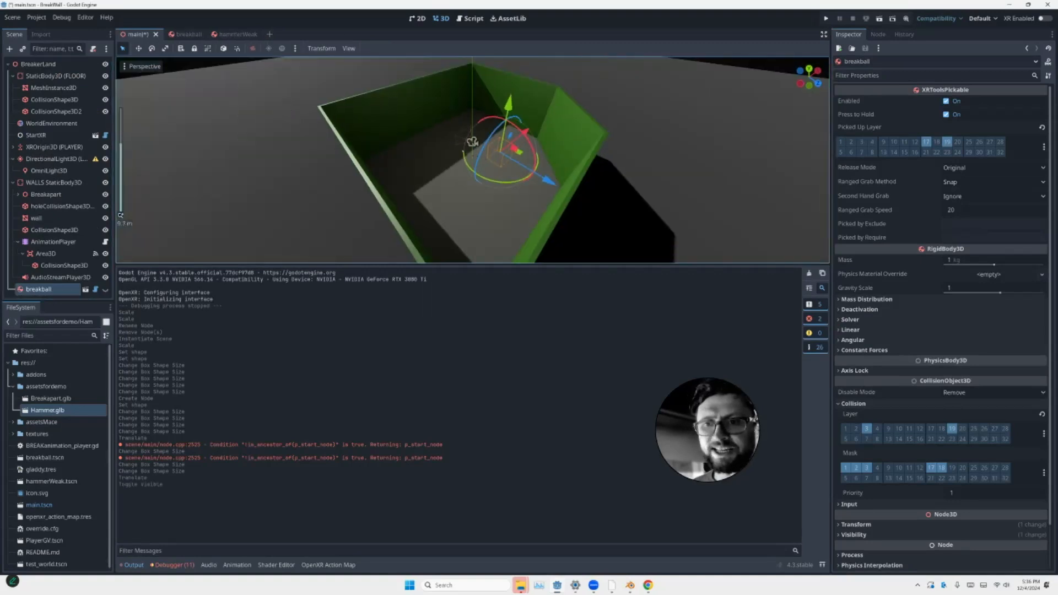
left_click(13, 386)
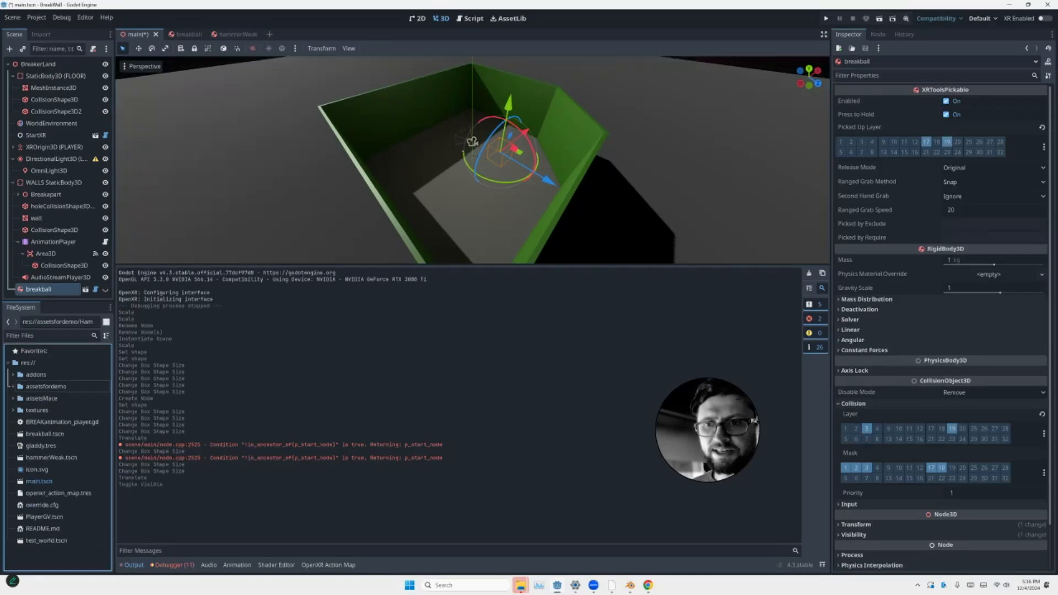
left_click(44, 517)
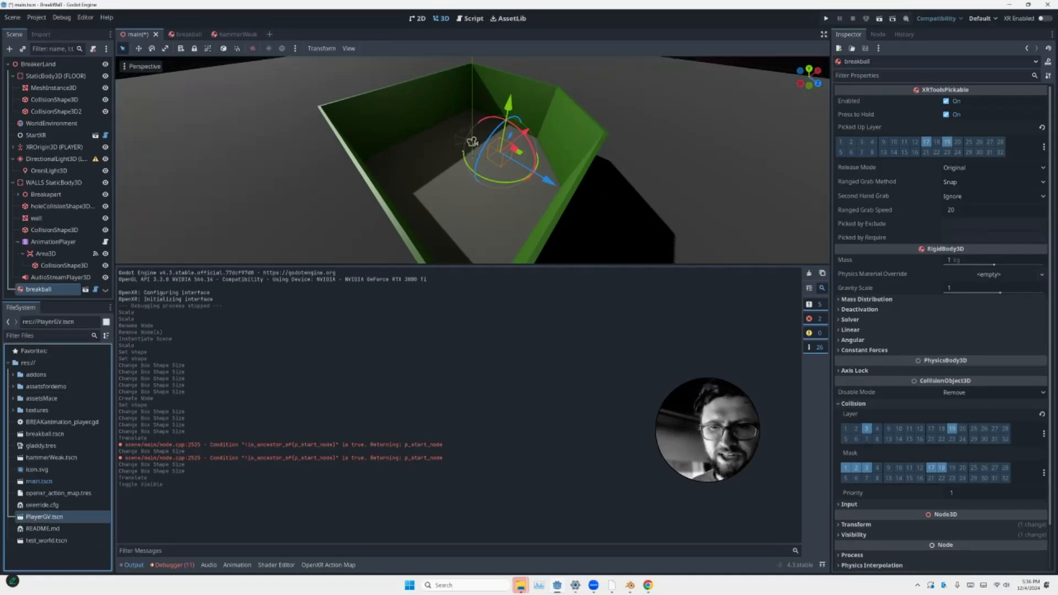
left_click(51, 457)
left_click_drag(51, 458, 17, 45)
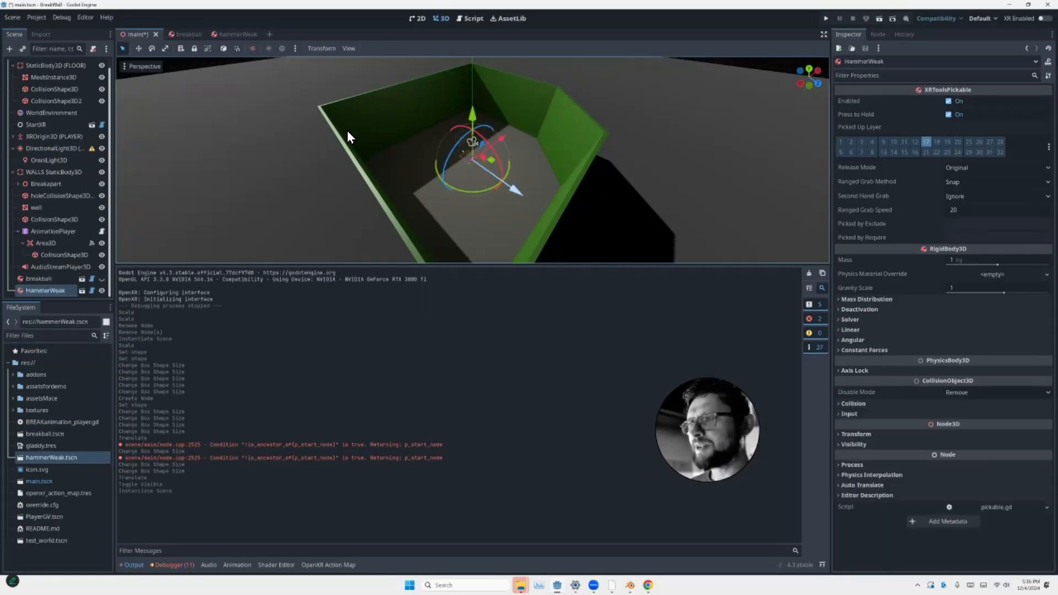
Shift the HammerWeak instance along its Z axis into the shaded part of the room and raise it above the floor
left_click_drag(520, 195, 489, 181)
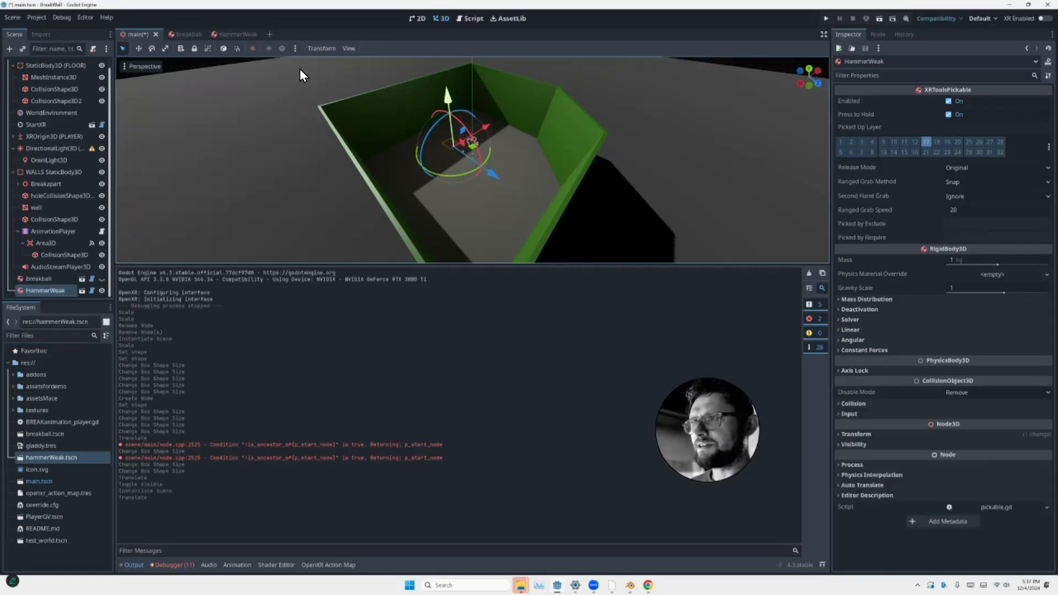
left_click_drag(449, 96, 446, 72)
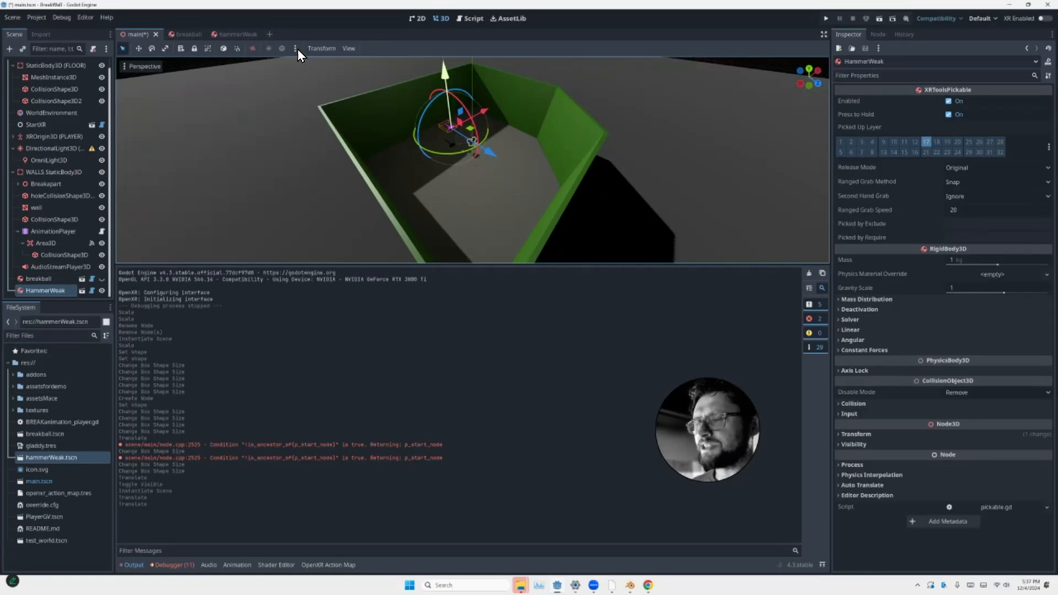
middle_click_drag(283, 113, 311, 110)
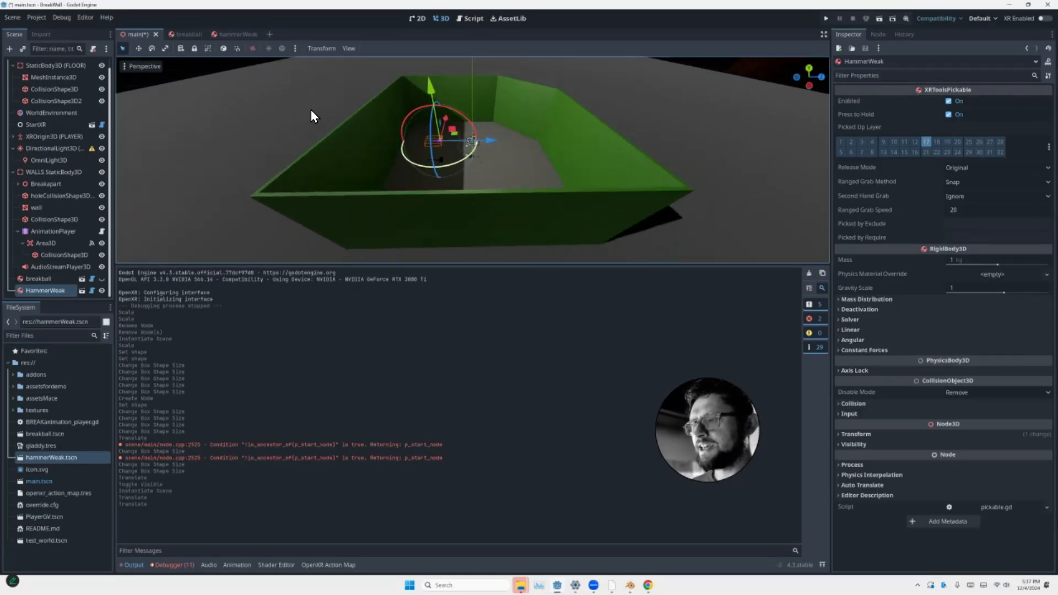
scroll(302, 113, "up", 5)
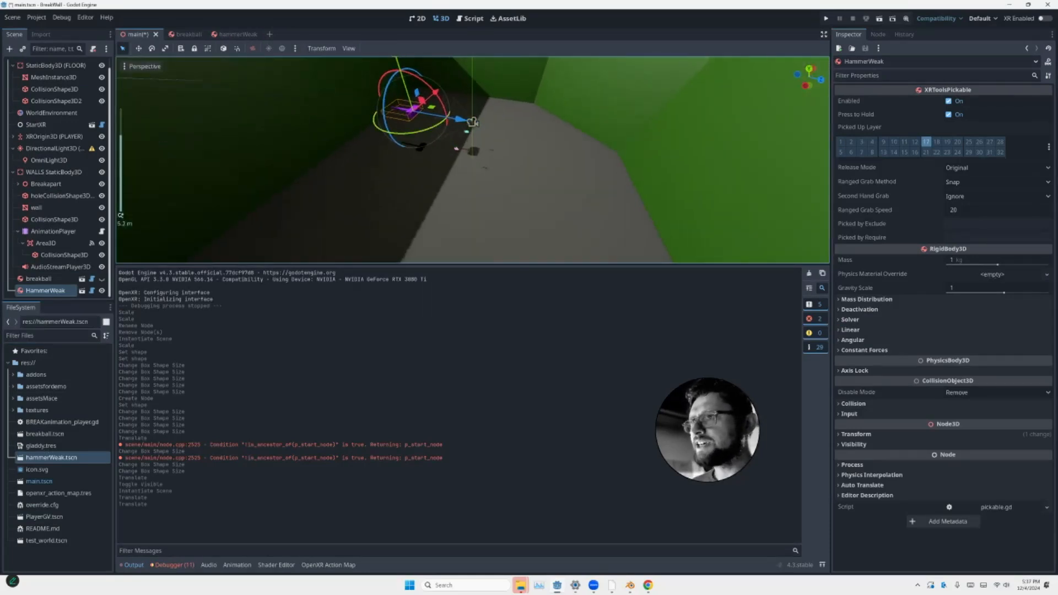
Examine the HammerWeak instance's collision layer and mask settings and close the project's test run
key("F5")
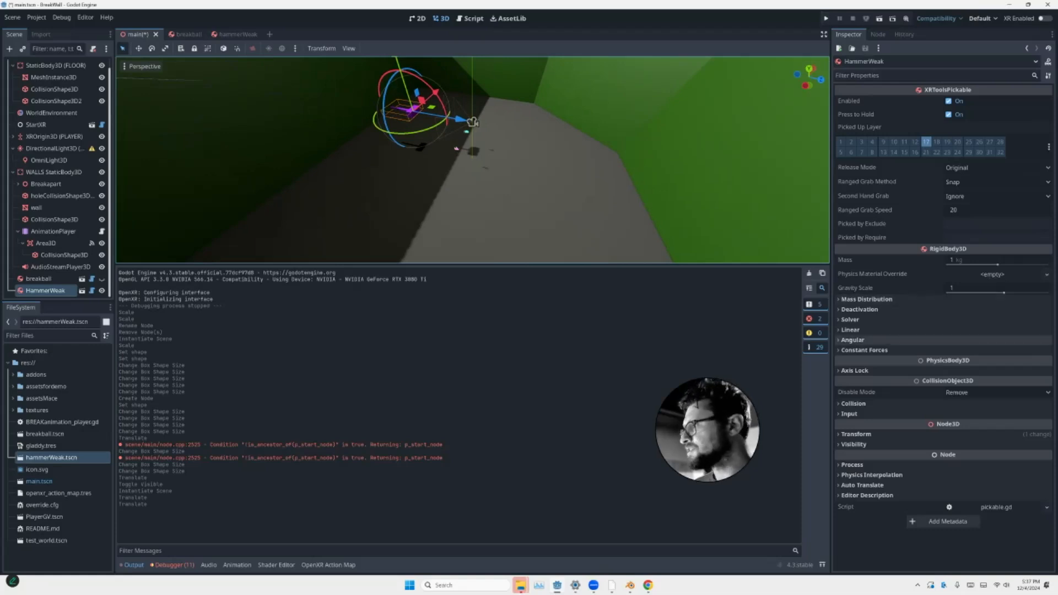
left_click(853, 403)
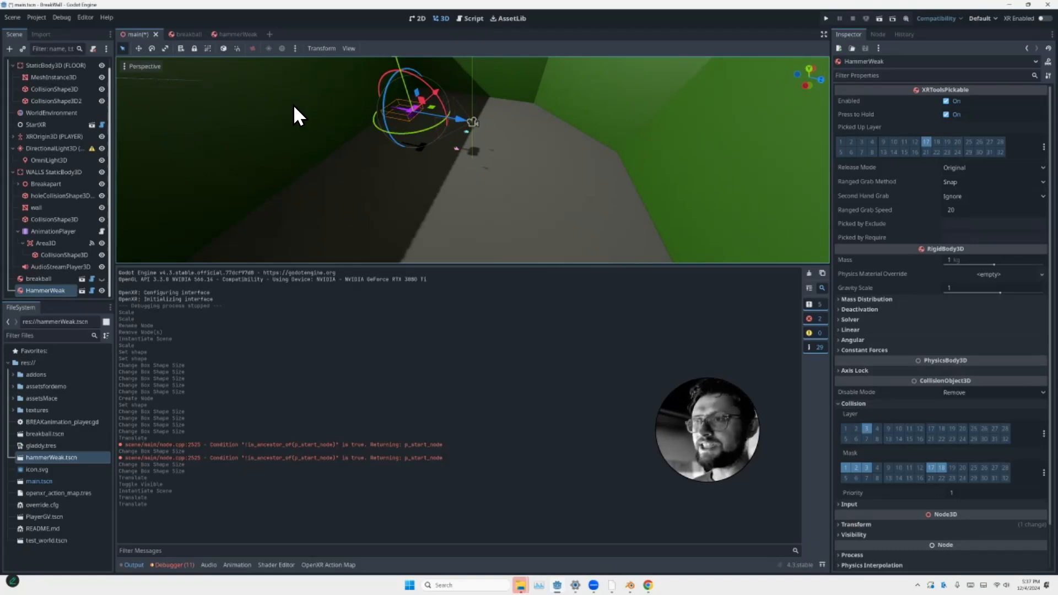
scroll(296, 108, "down", 3)
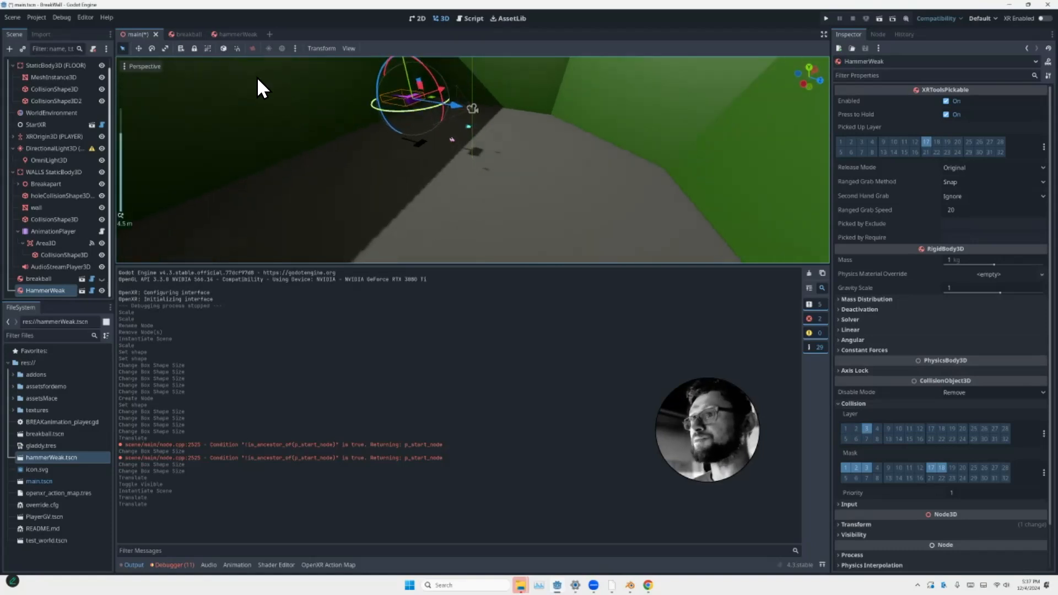
scroll(265, 84, "down", 8)
scroll(259, 87, "up", 3)
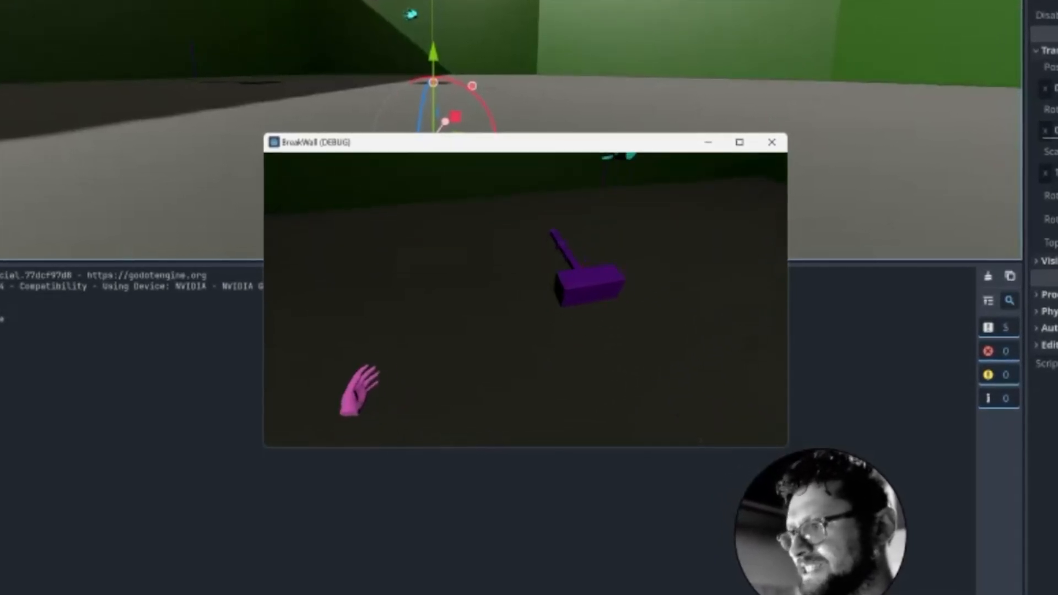
left_click(771, 142)
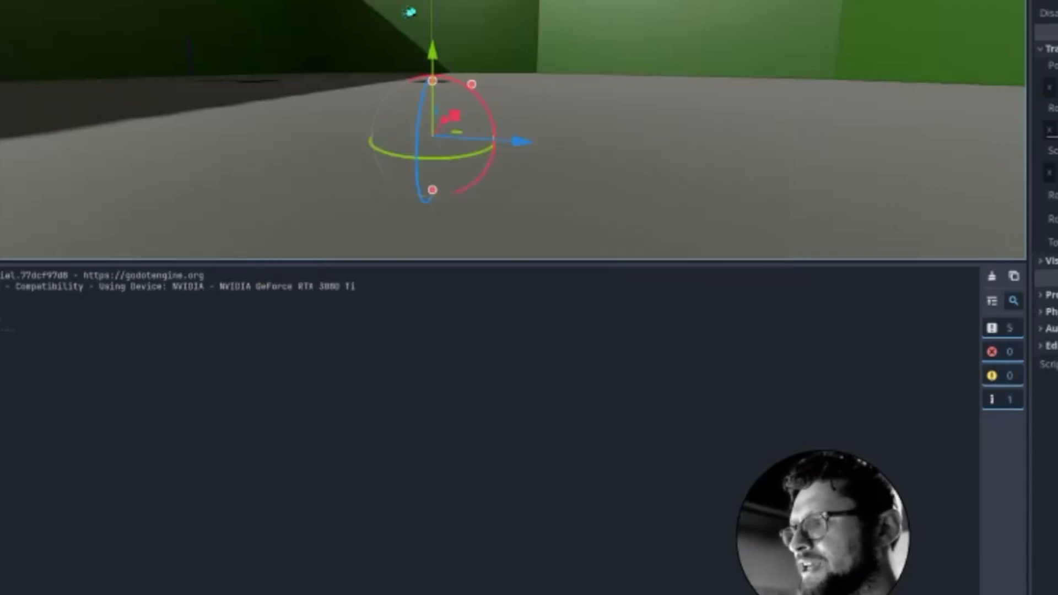
Switch to the hammerWeak scene and filter the project files for "grab"
left_click(219, 34)
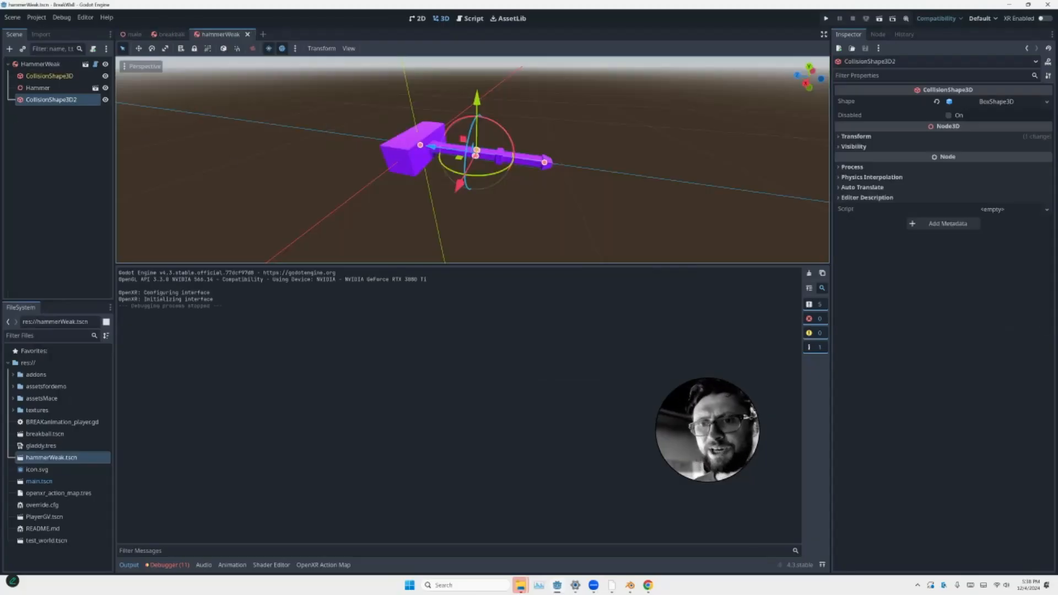
left_click(44, 335)
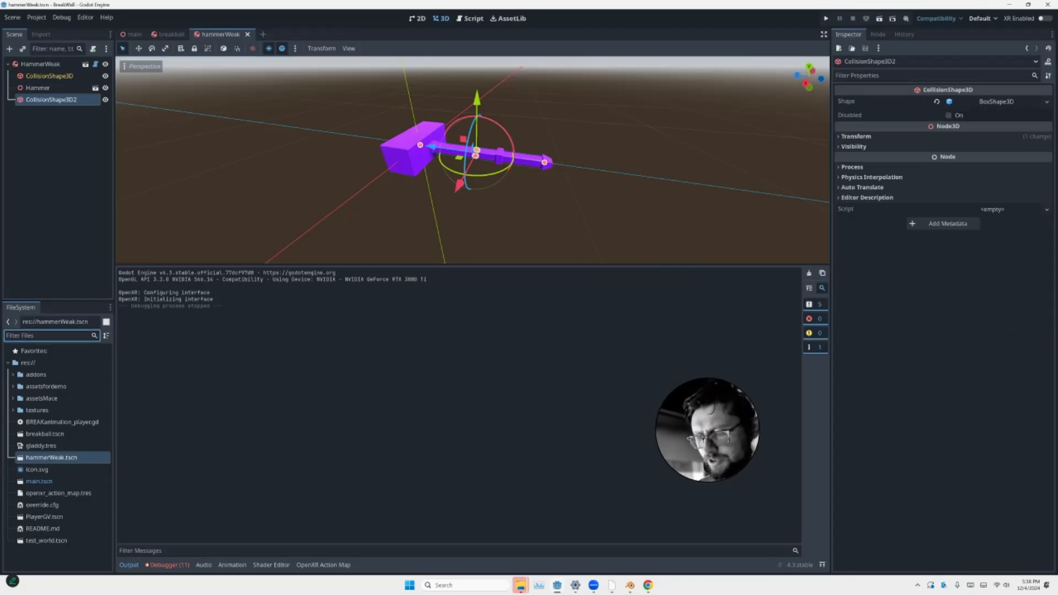
type("grab")
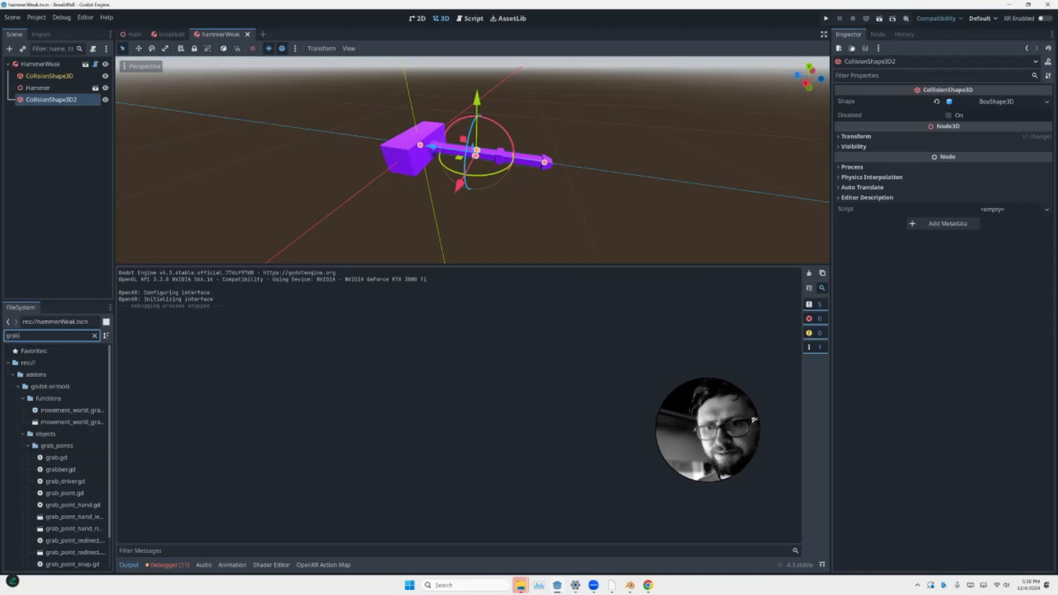
scroll(57, 469, "down", 2)
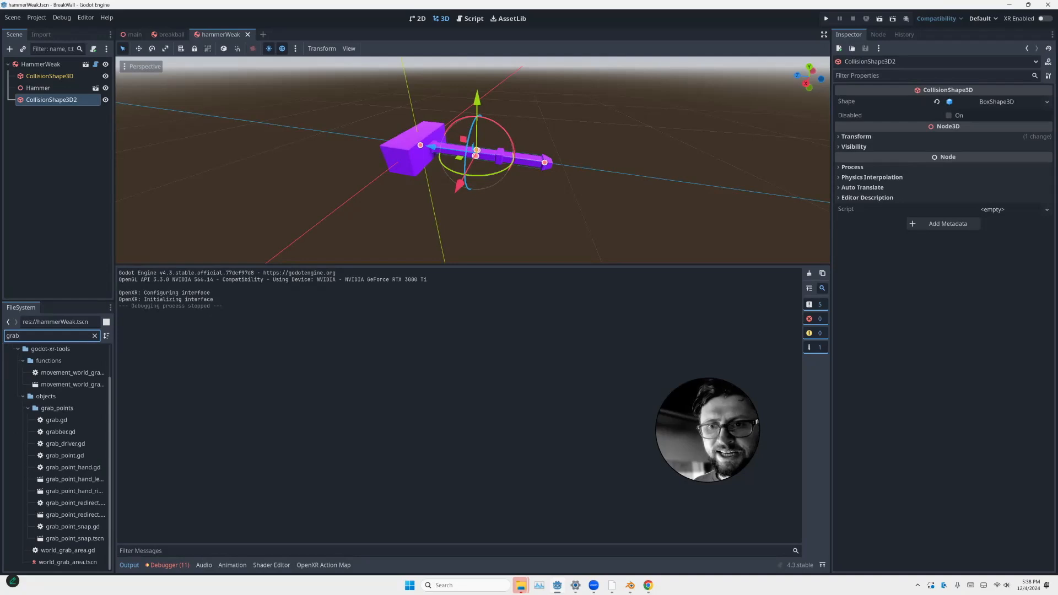
Instantiate grab_point_hand_left.tscn and grab_point_hand_right.tscn together as children of the HammerWeak root node
left_click(74, 480)
left_click(74, 491)
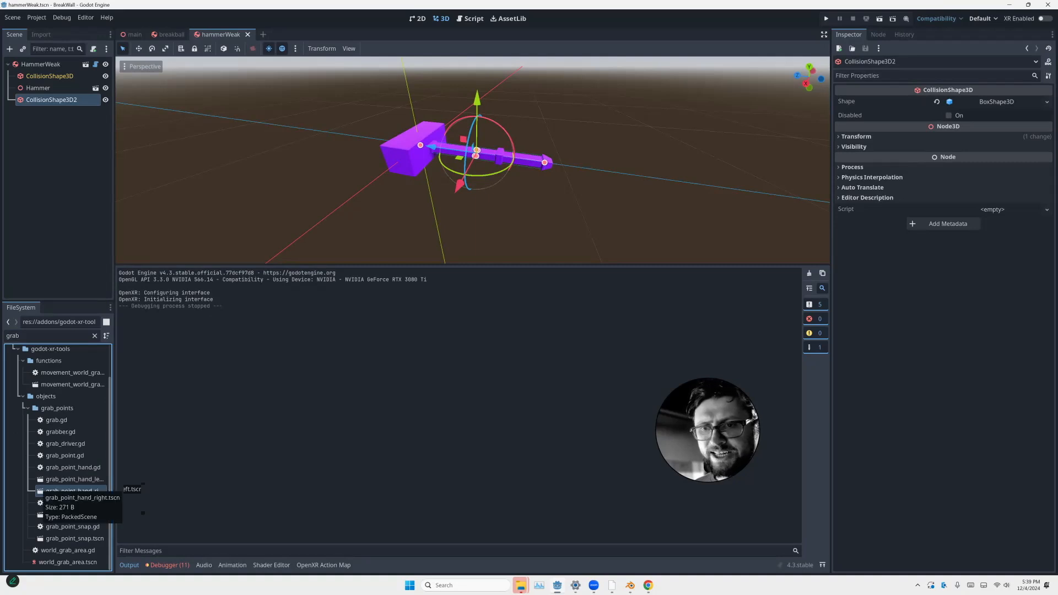
left_click_drag(77, 491, 43, 504)
left_click(51, 491, "shift")
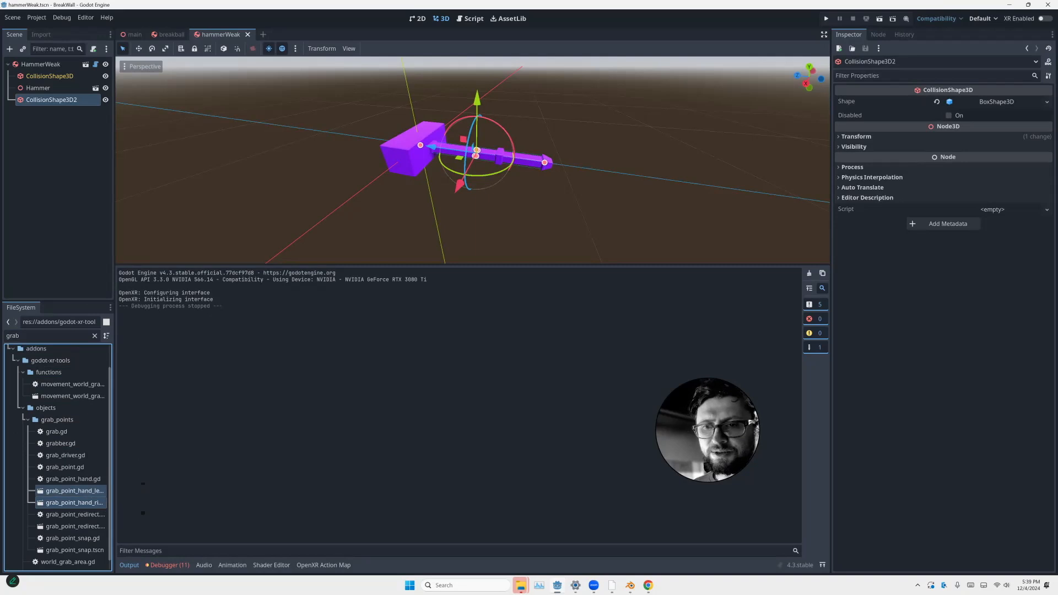
left_click_drag(75, 513, 29, 61)
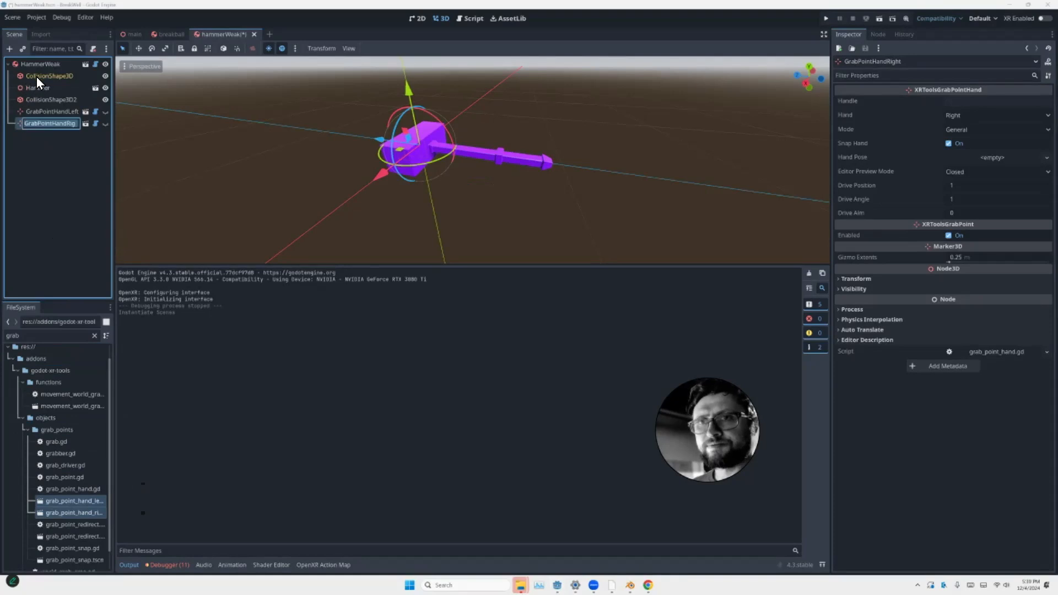
Make the left and right hand grab points visible in the hammerWeak scene
left_click(41, 97)
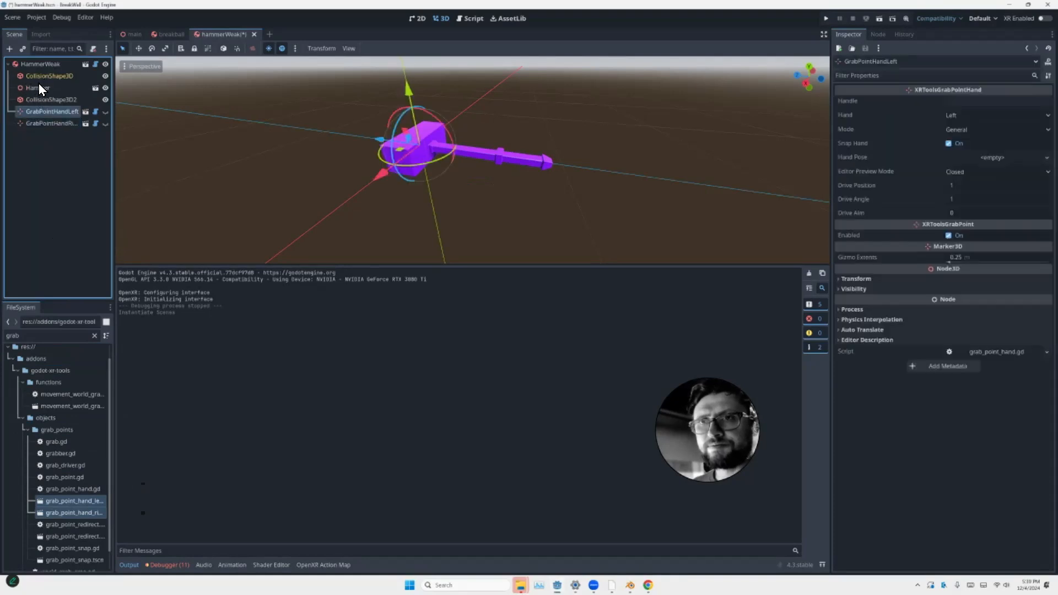
left_click(106, 123)
left_click(105, 112)
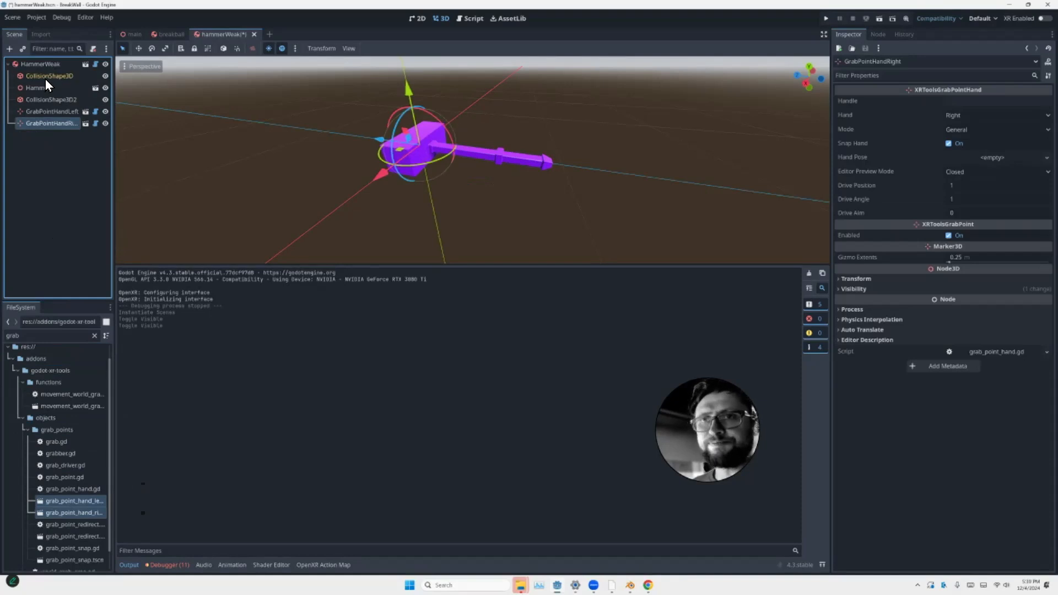
Move both hand grab points together along the global Z axis to just beyond the free end of the hammer's handle
left_click(51, 111, "ctrl")
middle_click_drag(233, 112, 253, 114)
key("g")
key("z")
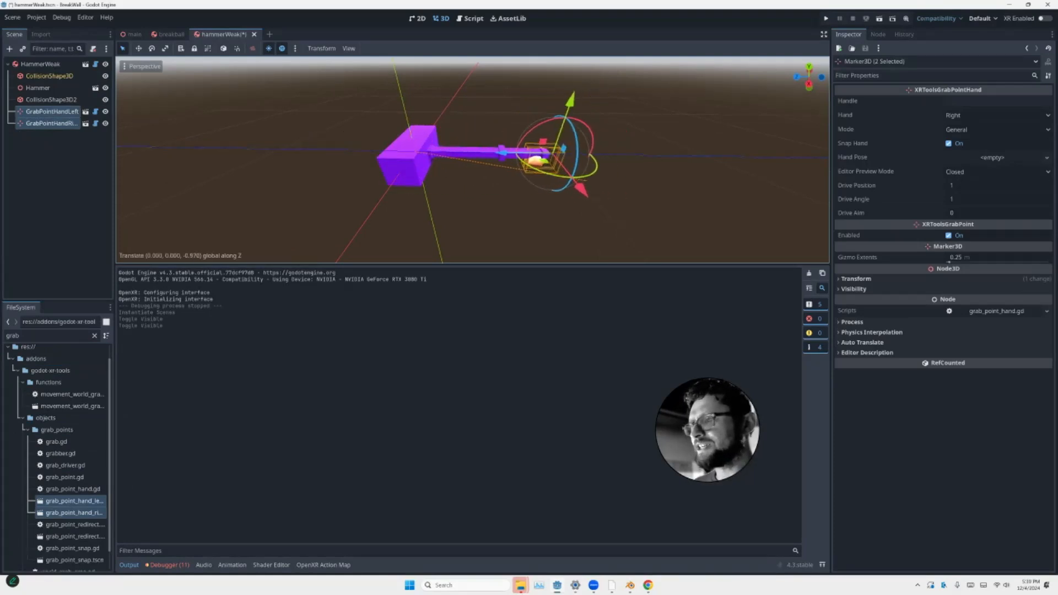
key("Return")
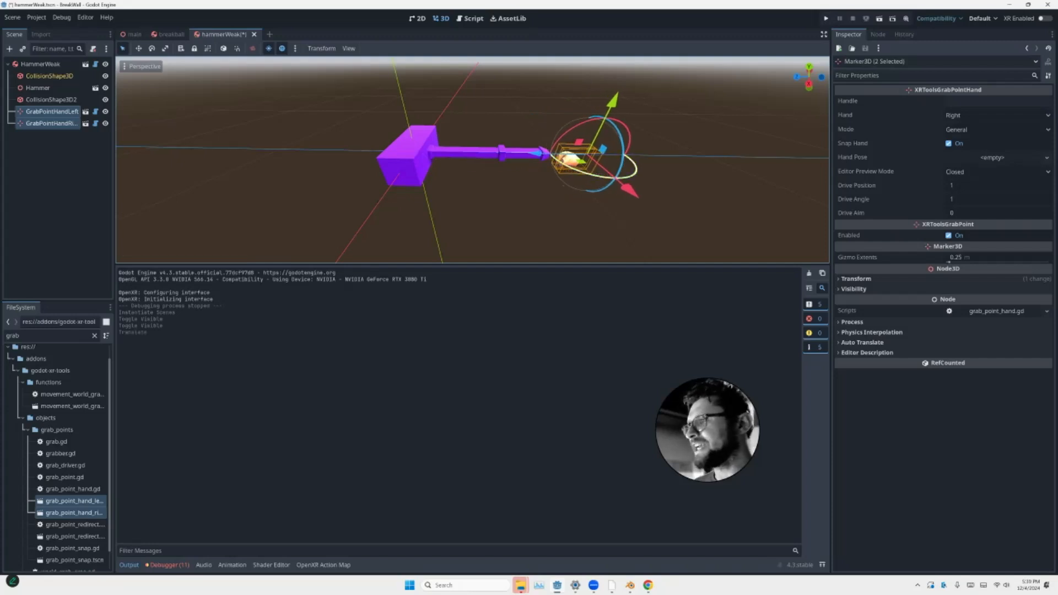
Rotate both hand grab points 90 degrees about the global Z axis and 90 degrees about the global Y axis
middle_click_drag(330, 138, 344, 121)
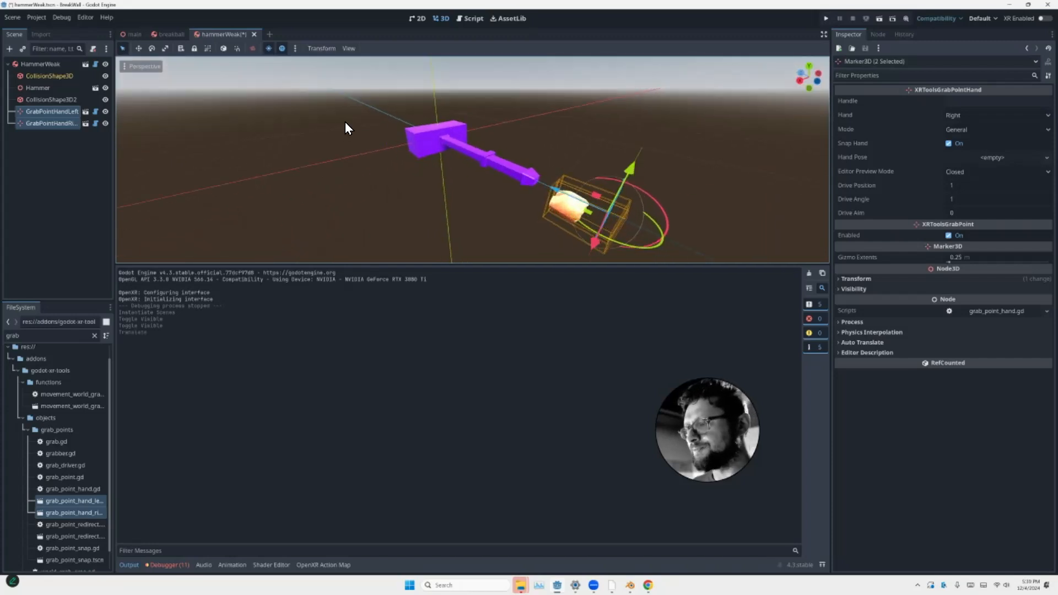
type("rz90")
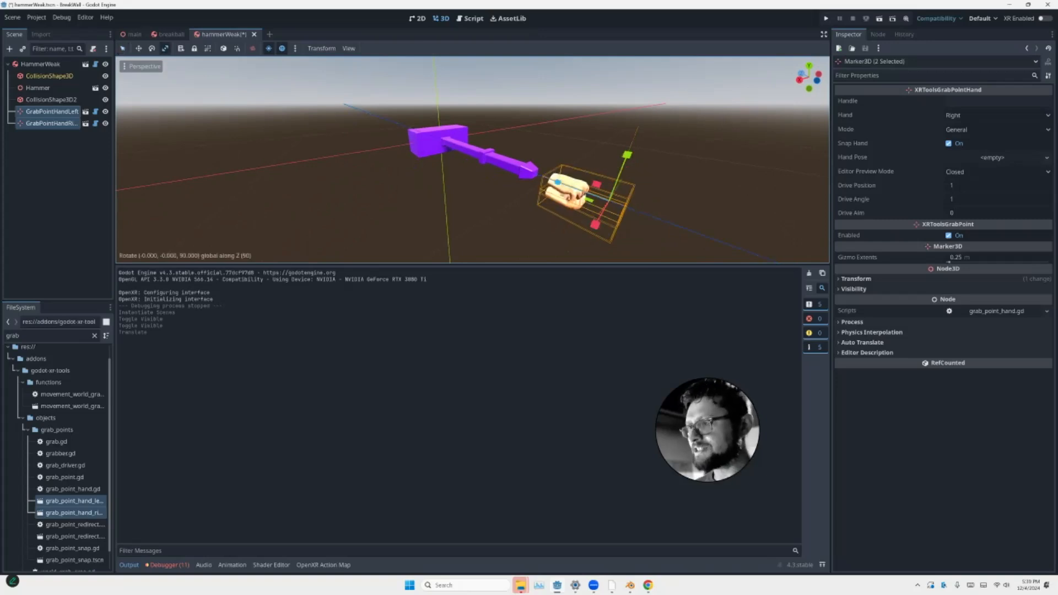
key("Return")
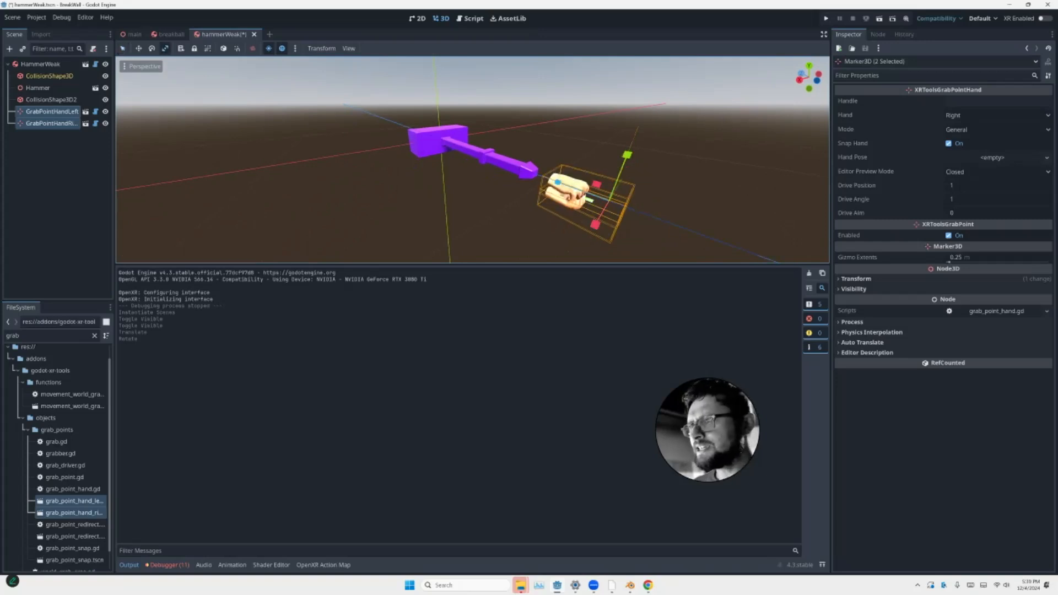
key("r")
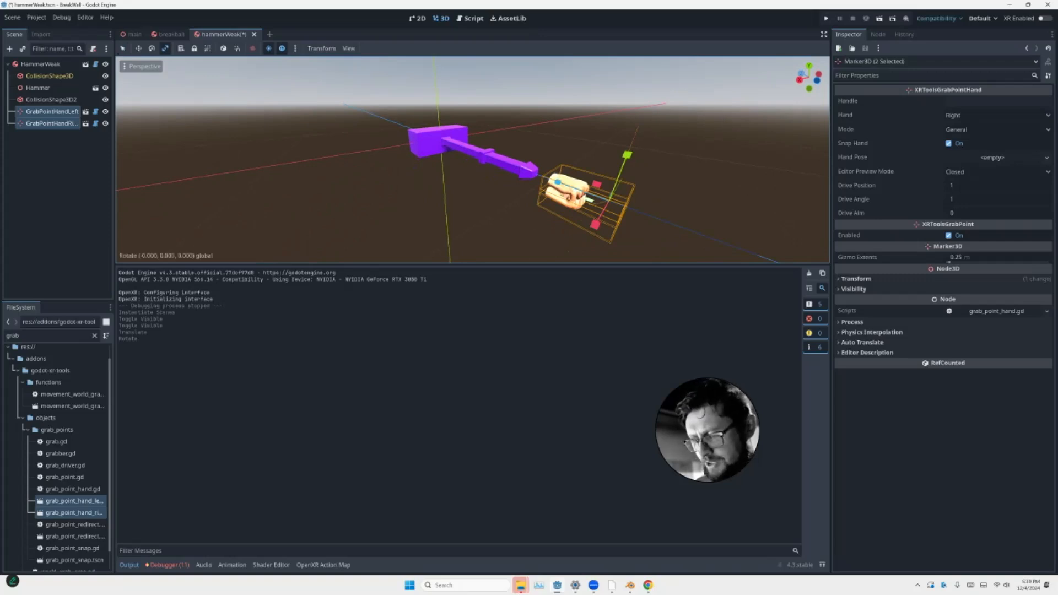
type("y90")
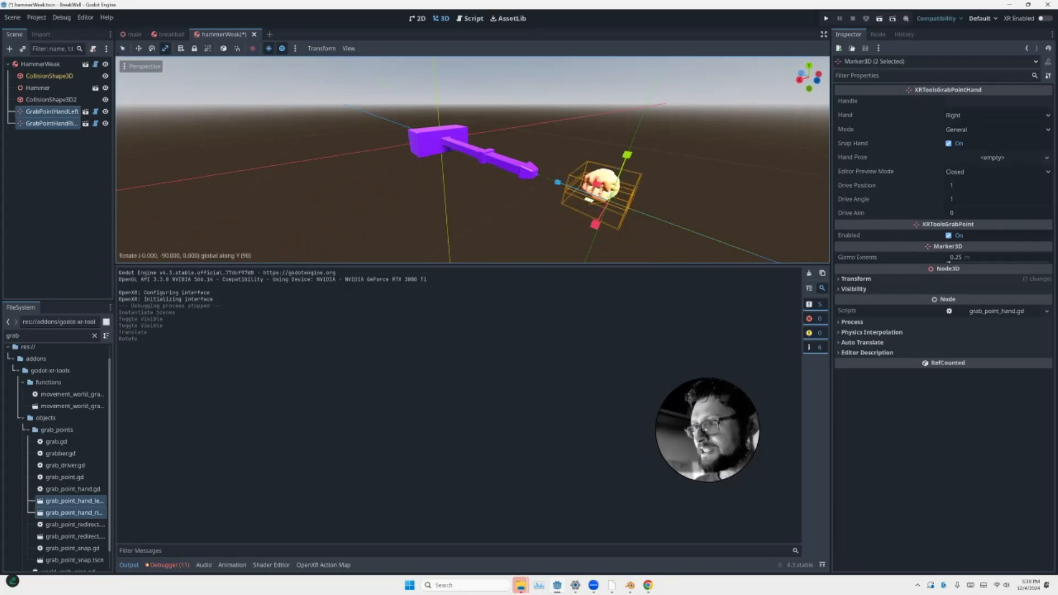
key("Return")
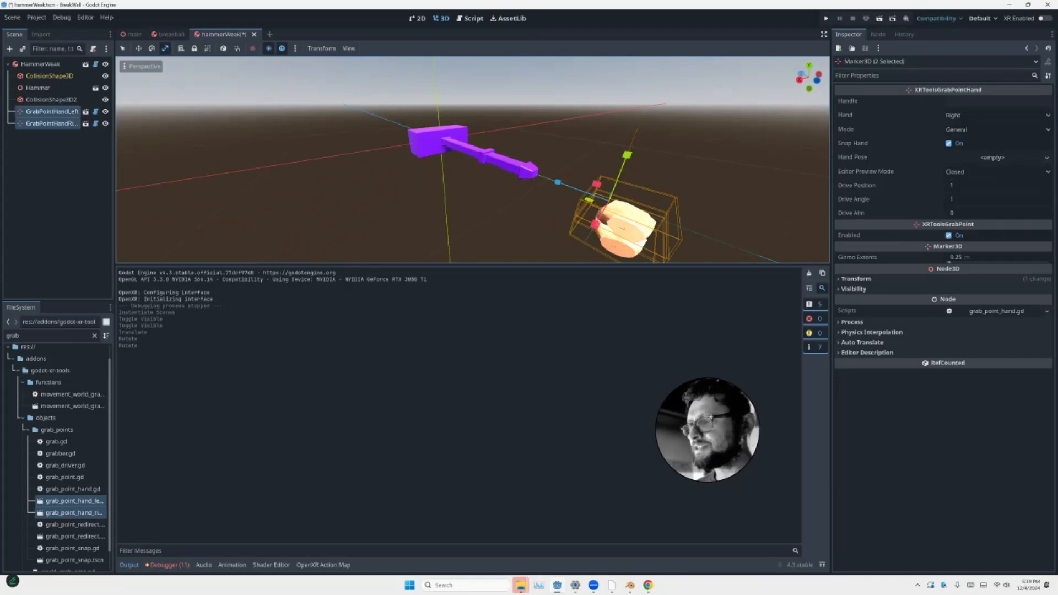
In the top orthogonal view, move both hand grab points onto the handle near its free end
left_click(808, 65)
scroll(344, 94, "down", 3)
key("g")
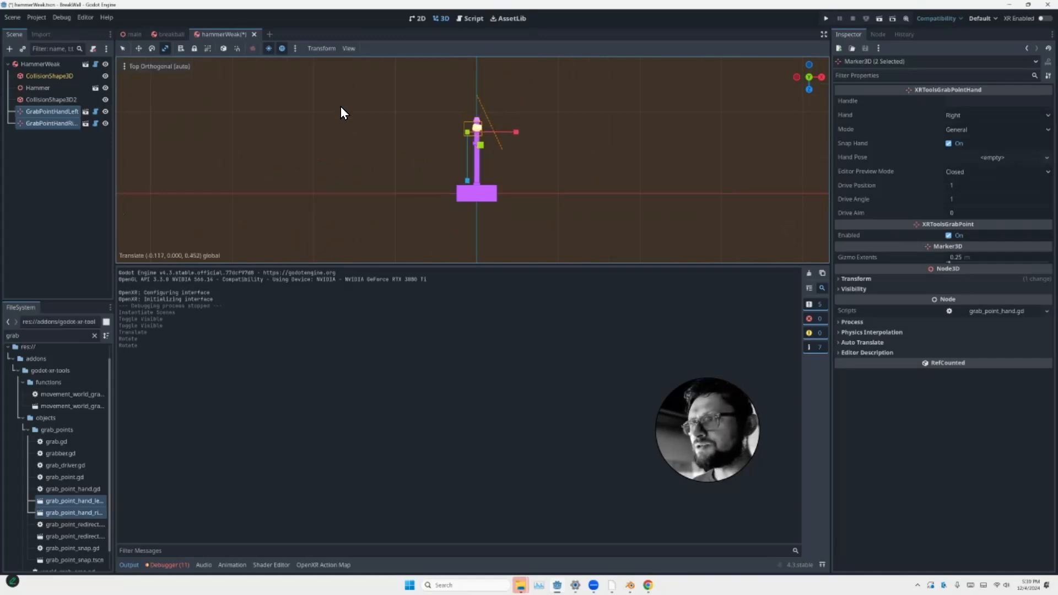
left_click(340, 105)
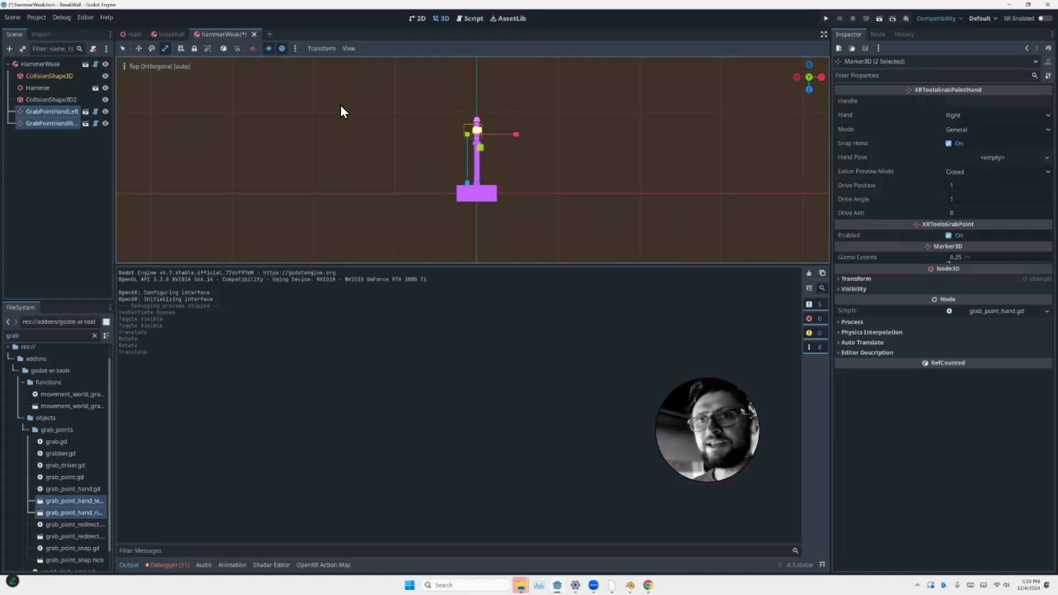
scroll(206, 134, "up", 2)
scroll(206, 133, "up", 2)
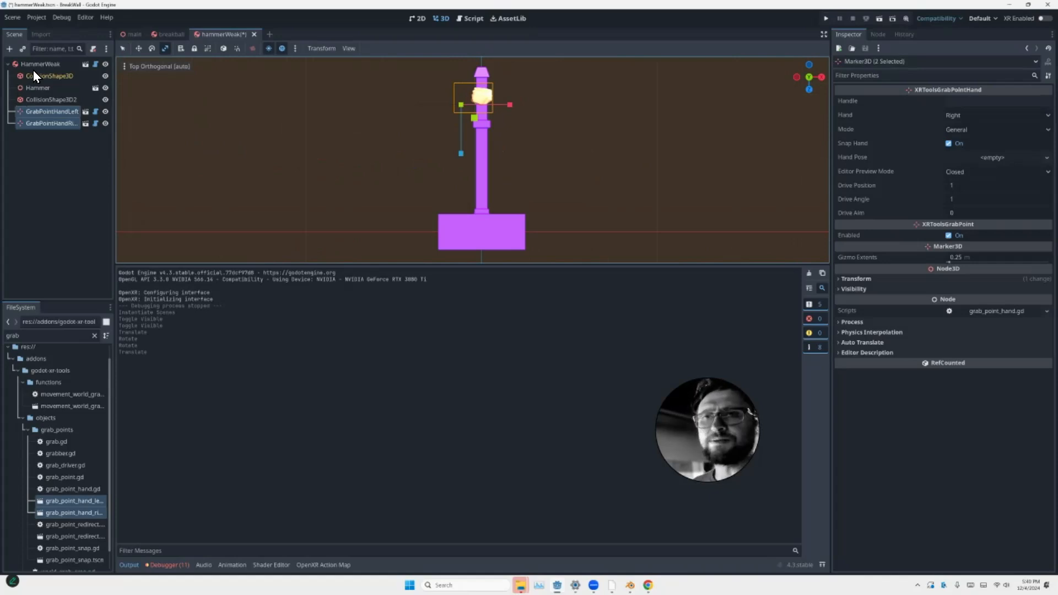
Scale the Hammer model and both collision shapes together down to about 0.71 of their size
left_click(42, 99)
key("shift+Up")
key("shift+Up")
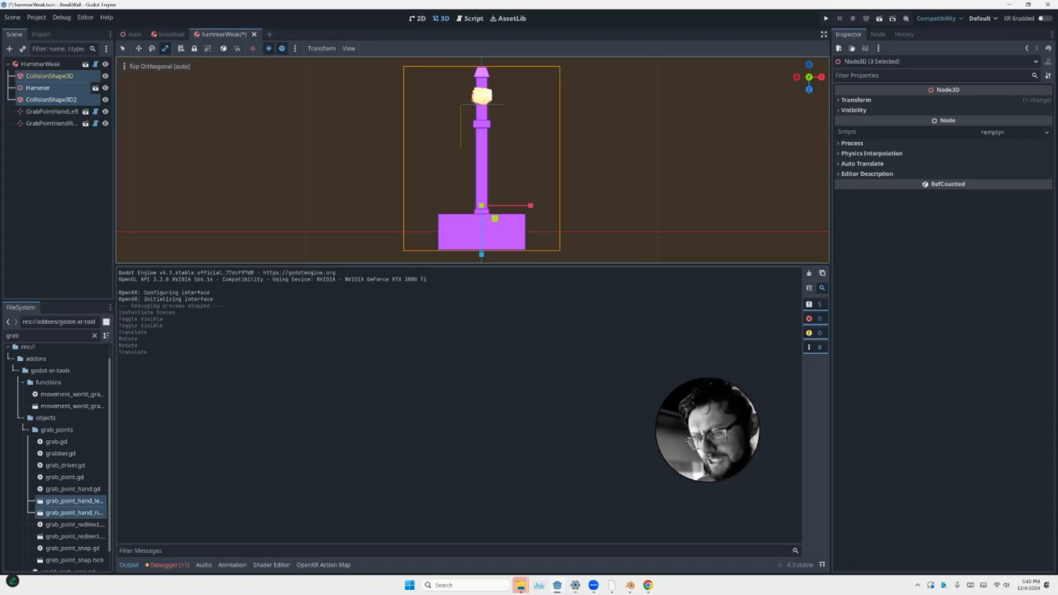
key("s")
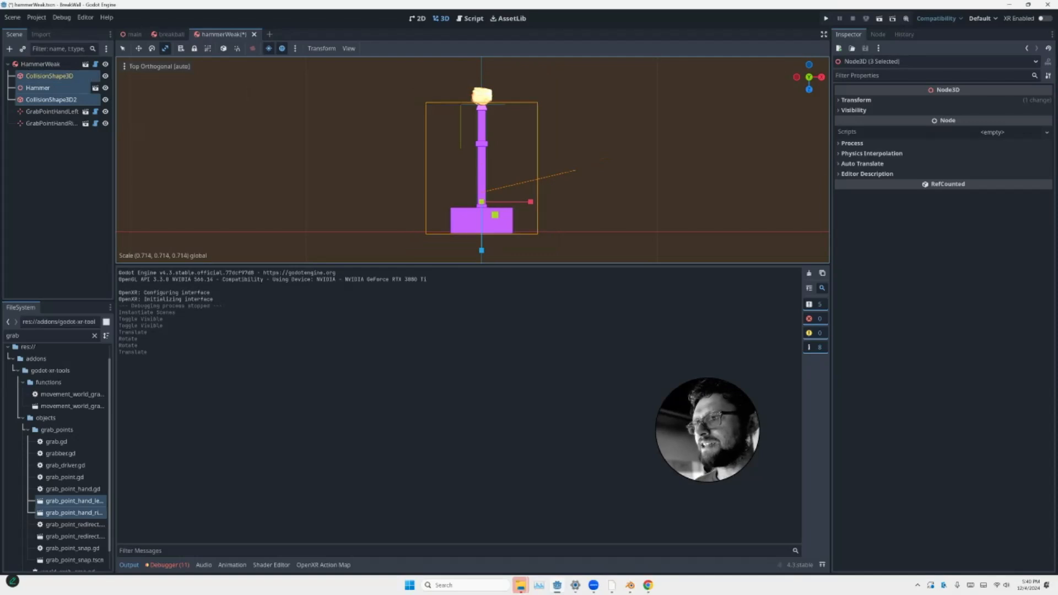
left_click(578, 170)
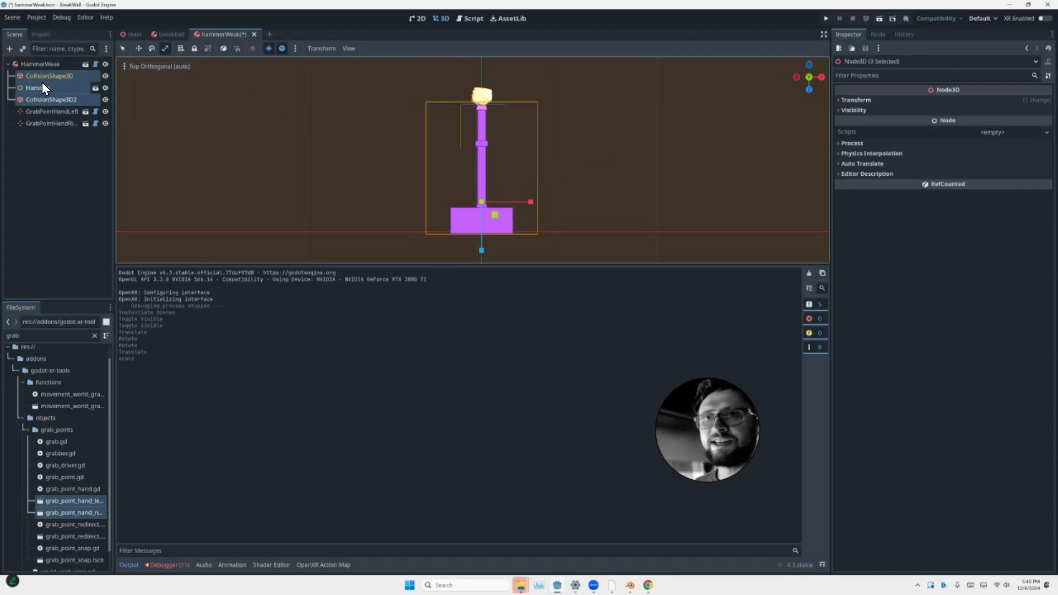
Move both hand grab points back onto the end portion of the scaled-down hammer's handle
left_click(43, 111)
key("shift+Down")
key("g")
left_click(323, 101)
middle_click_drag(345, 88, 364, 110)
scroll(345, 88, "up", 3)
middle_click_drag(242, 108, 95, 99)
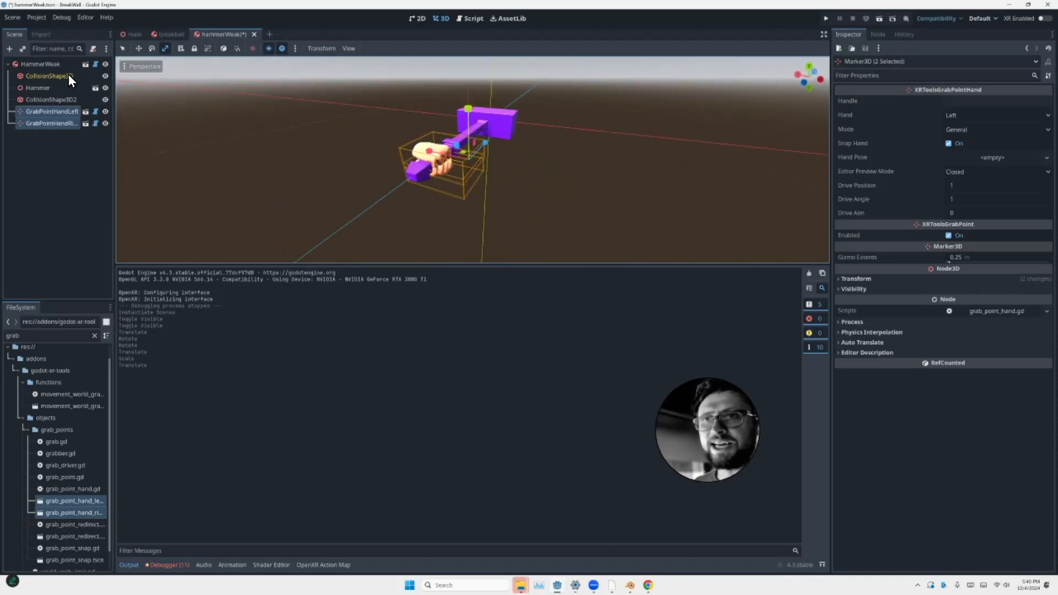
Hide the left hand grab point, leaving the right hand's preview shown on the handle
left_click(105, 111)
left_click(104, 111)
left_click(103, 137)
left_click(105, 111)
middle_click_drag(194, 104, 289, 110)
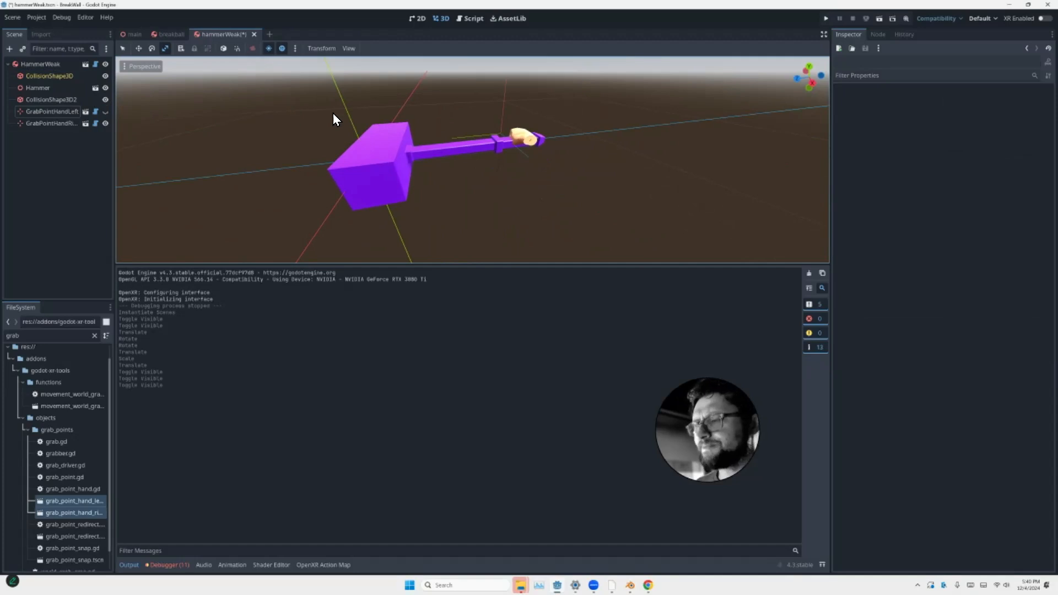
Lower the right hand grab point by about 0.015 m along the global Y axis to fit the handle
key("Down")
key("g")
key("y")
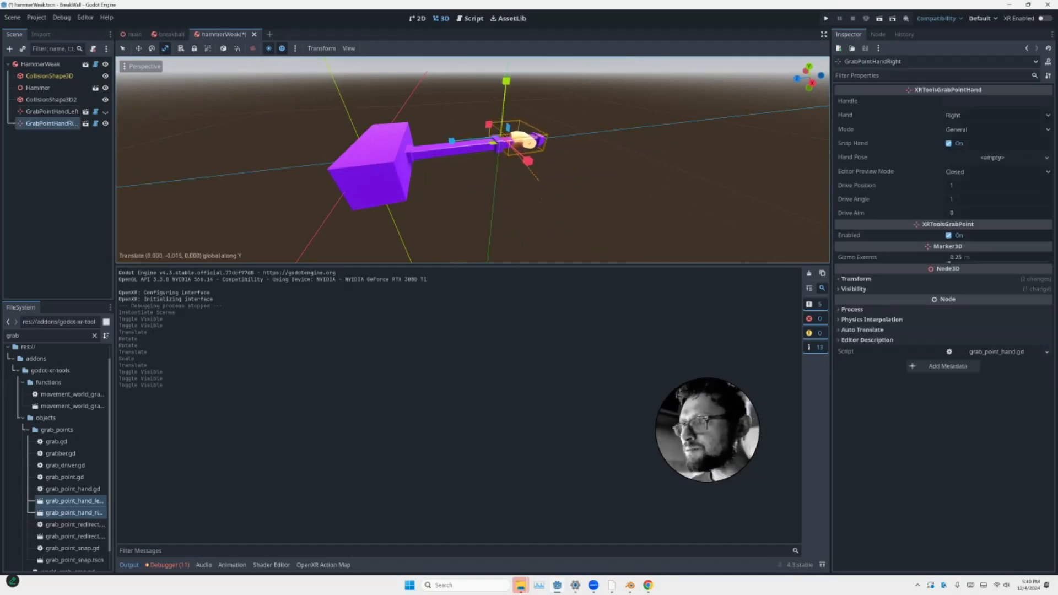
key("Return")
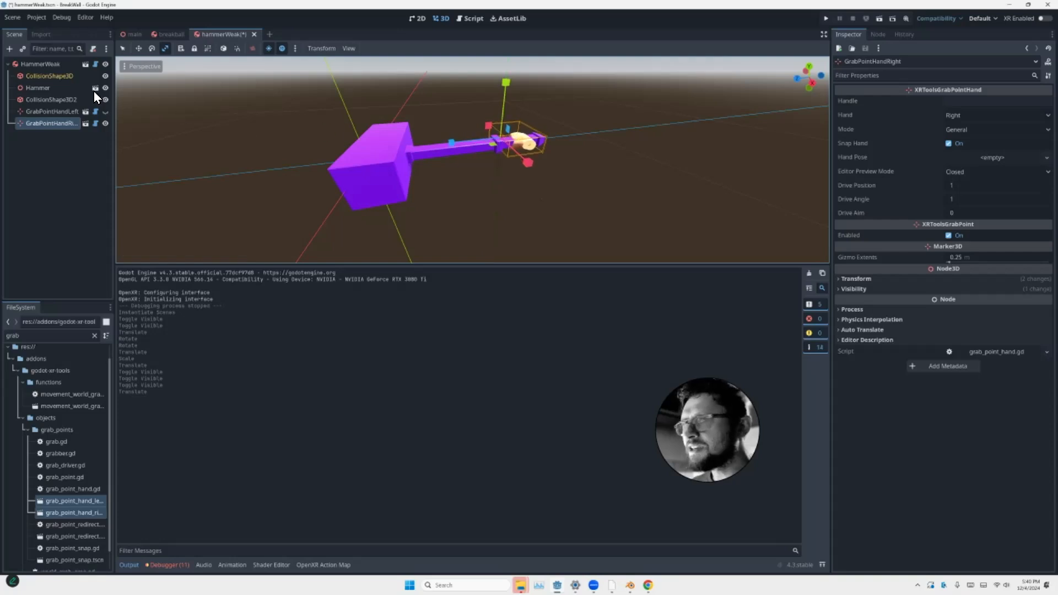
Scale the Hammer model and both collision shapes down further so the handle end sits in the previewed hand
left_click(32, 74)
key("shift+Down")
key("shift+Down")
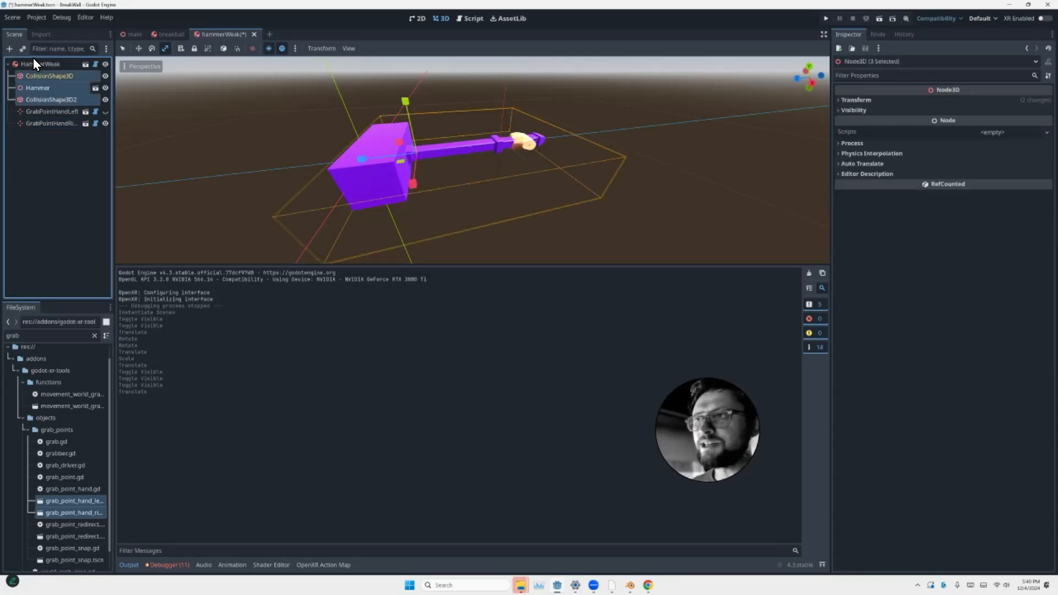
mouse_move(127, 111)
middle_mouse_down()
mouse_move(165, 101)
mouse_move(145, 111)
middle_mouse_up()
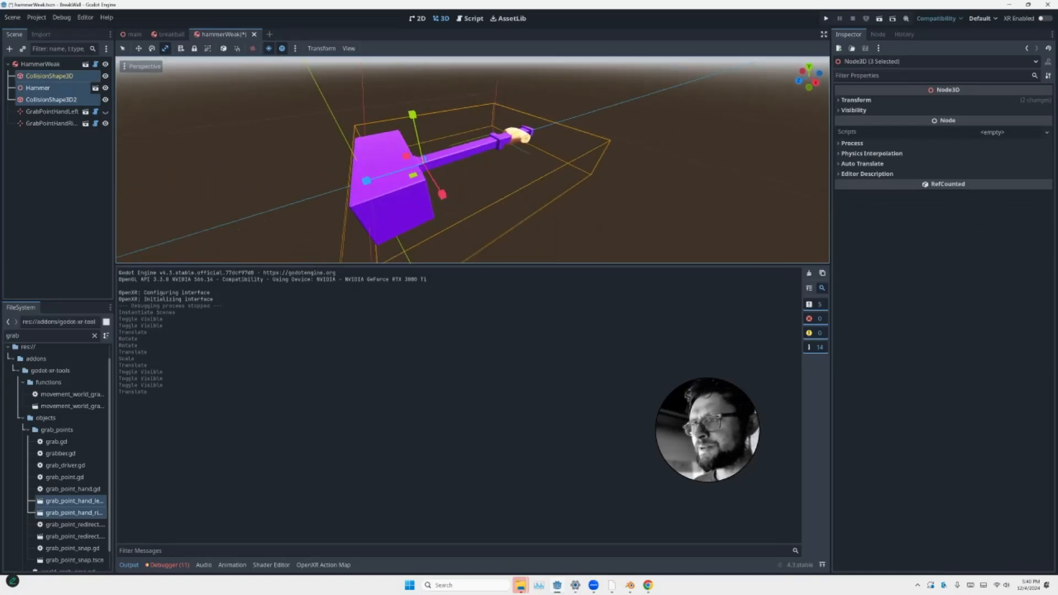
left_click_drag(598, 174, 536, 170)
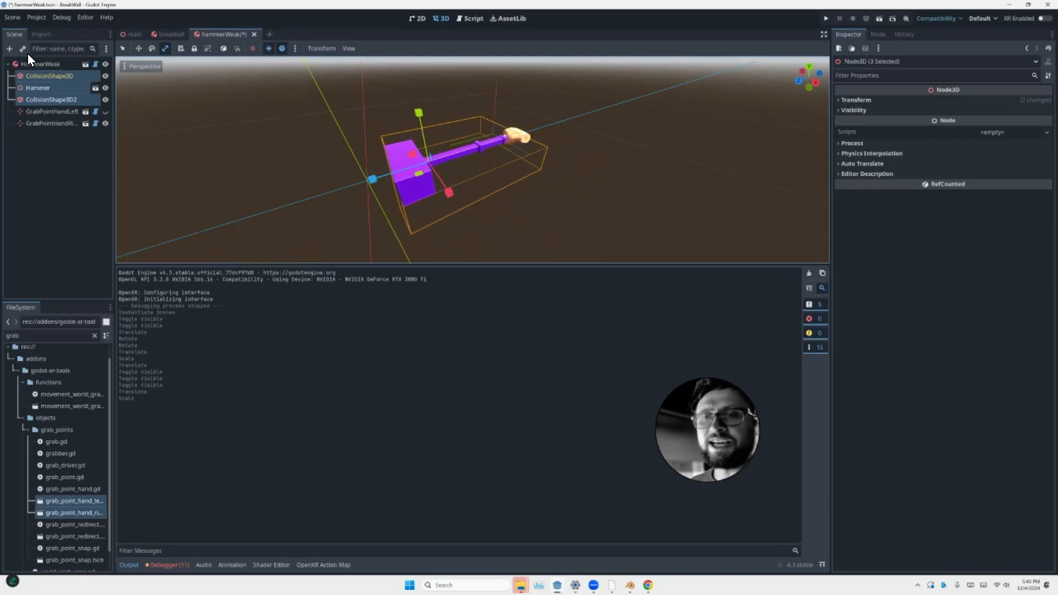
Reposition both hand grab points together so the previewed hand grips the end portion of the hammer's handle
left_click(52, 112)
left_click(52, 122, "shift")
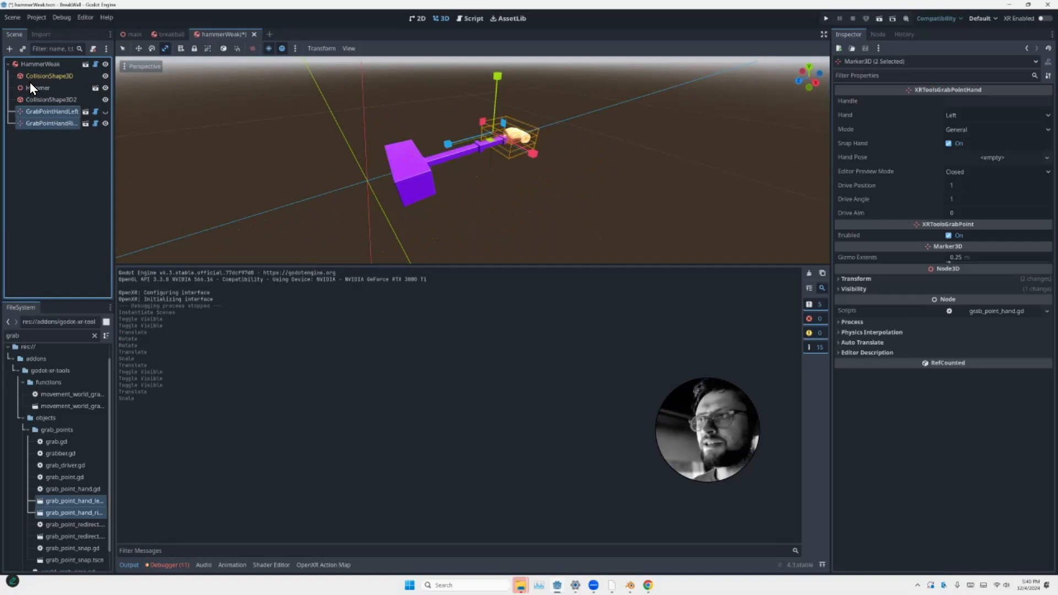
key("g")
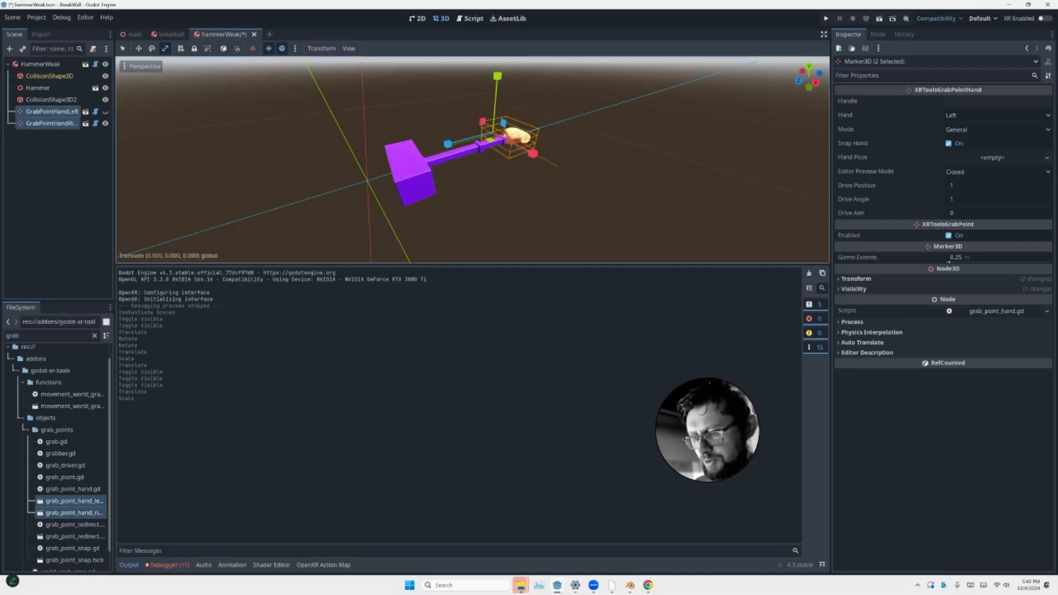
left_click(345, 125)
mouse_move(345, 125)
middle_mouse_down()
mouse_move(424, 184)
mouse_move(573, 110)
mouse_move(576, 97)
mouse_move(446, 185)
mouse_move(345, 128)
middle_mouse_up()
key("g")
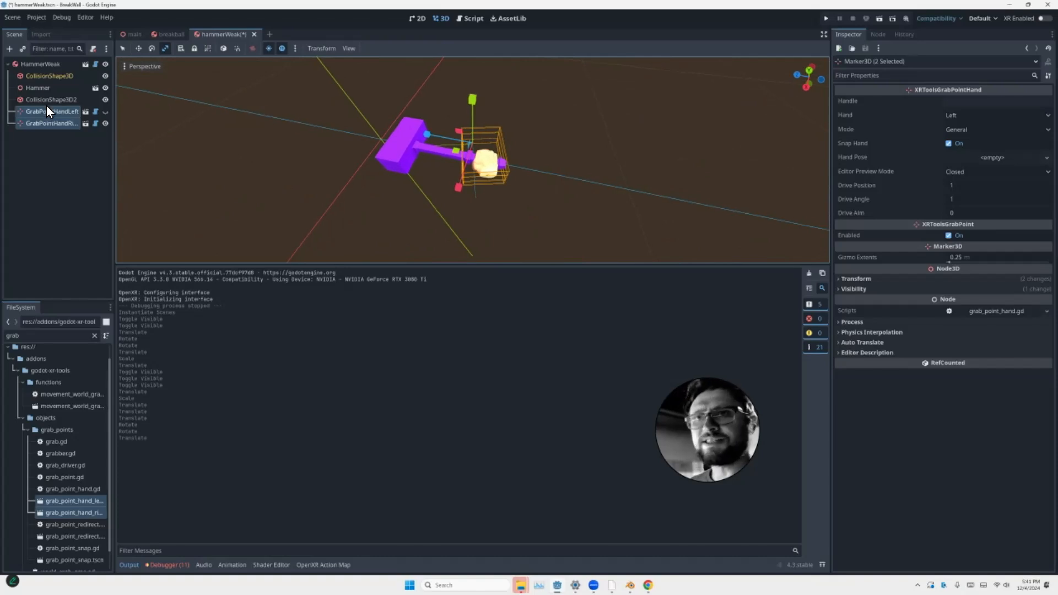
Switch the preview from the right to the left hand grab point and check both hands' fit on the handle
left_click(49, 112)
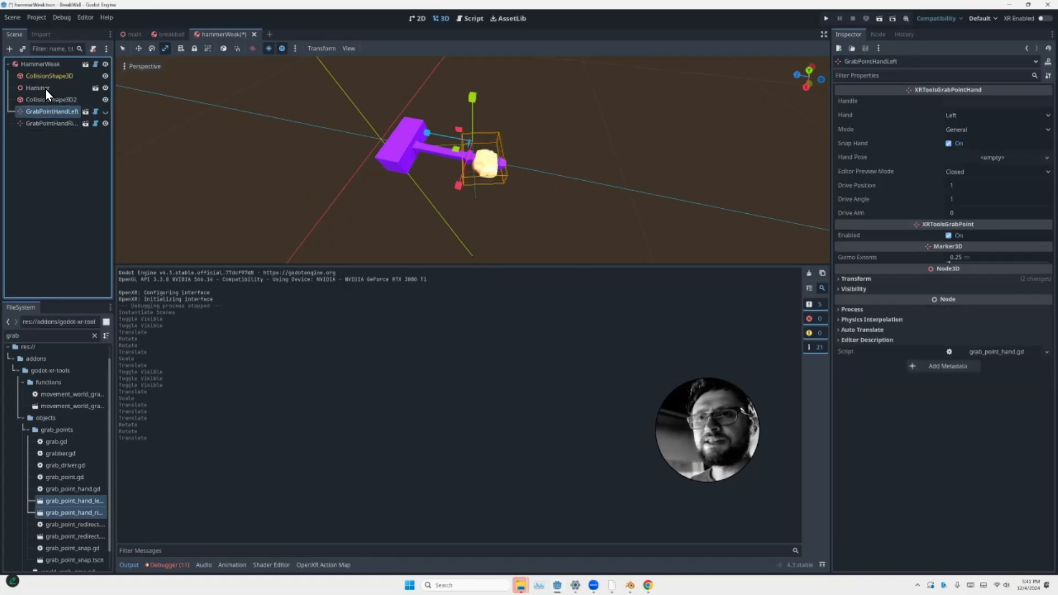
left_click(52, 124)
left_click(105, 111)
left_click(105, 124)
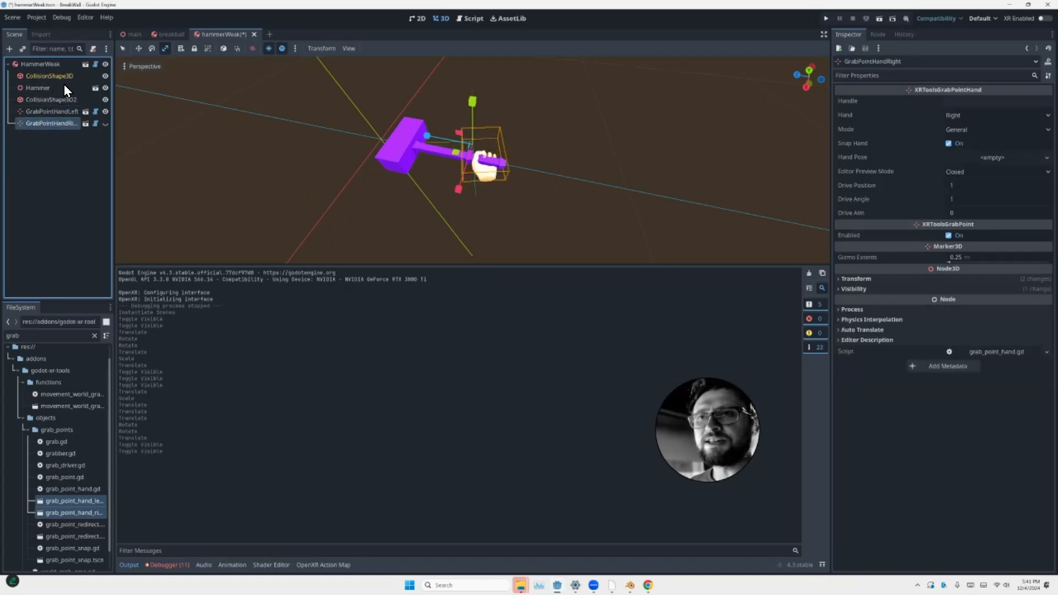
left_click(51, 111)
middle_click_drag(253, 148, 419, 113)
key("f")
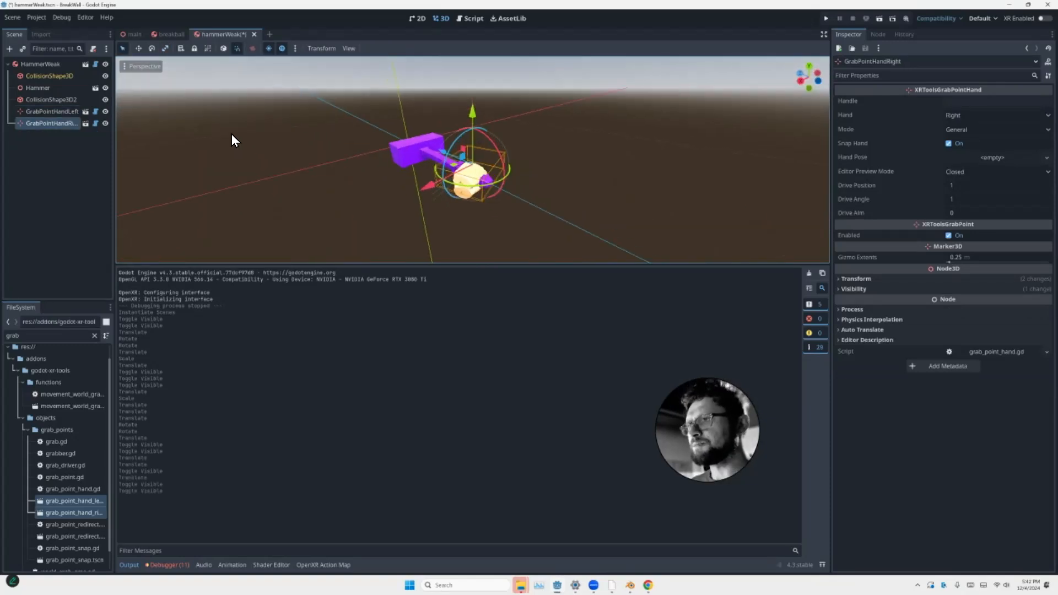
middle_click_drag(231, 134, 226, 132)
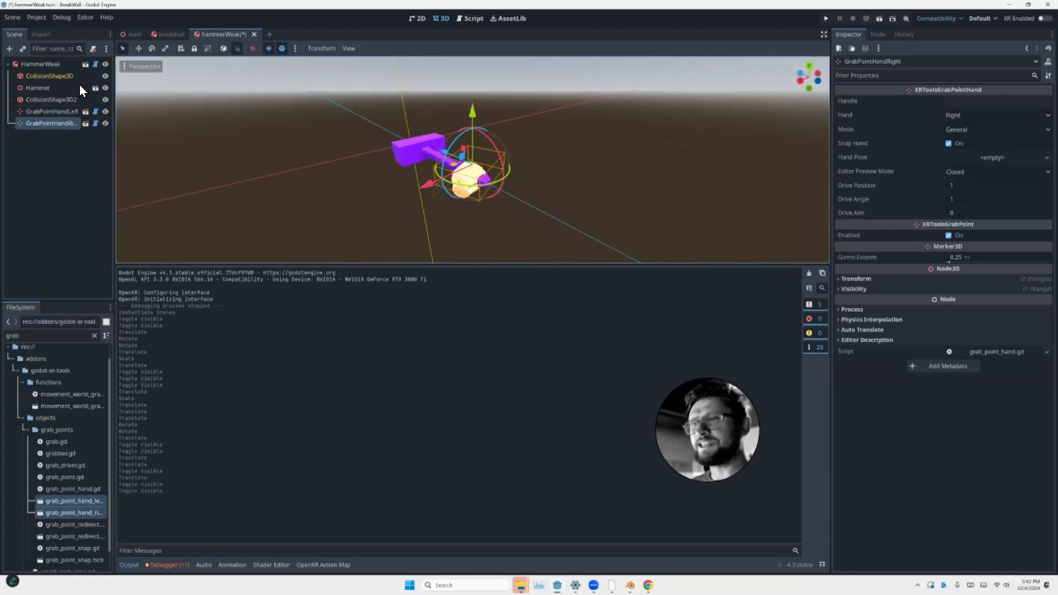
Hide both hand grab points so only the hammer model shows, and save the hammerWeak scene
left_click(105, 112)
left_click(105, 123)
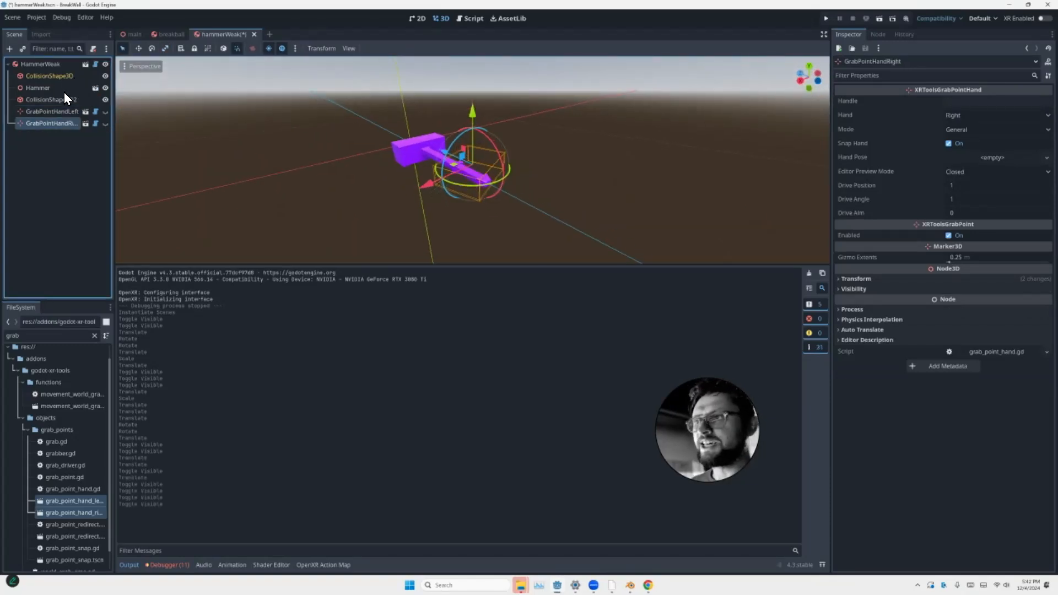
middle_click_drag(231, 123, 176, 134)
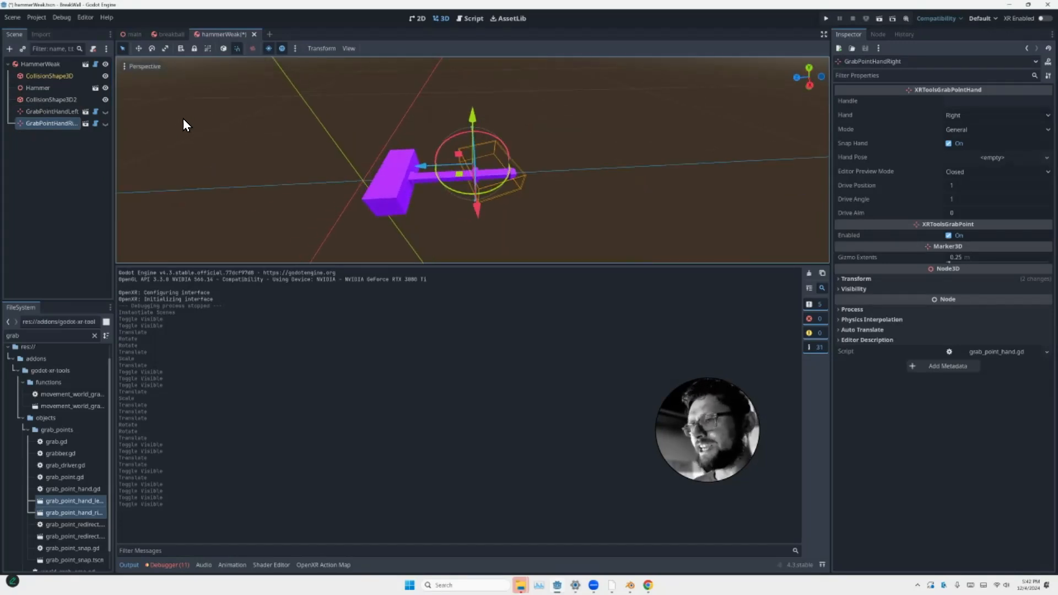
middle_click_drag(182, 118, 203, 108)
key("ctrl+s")
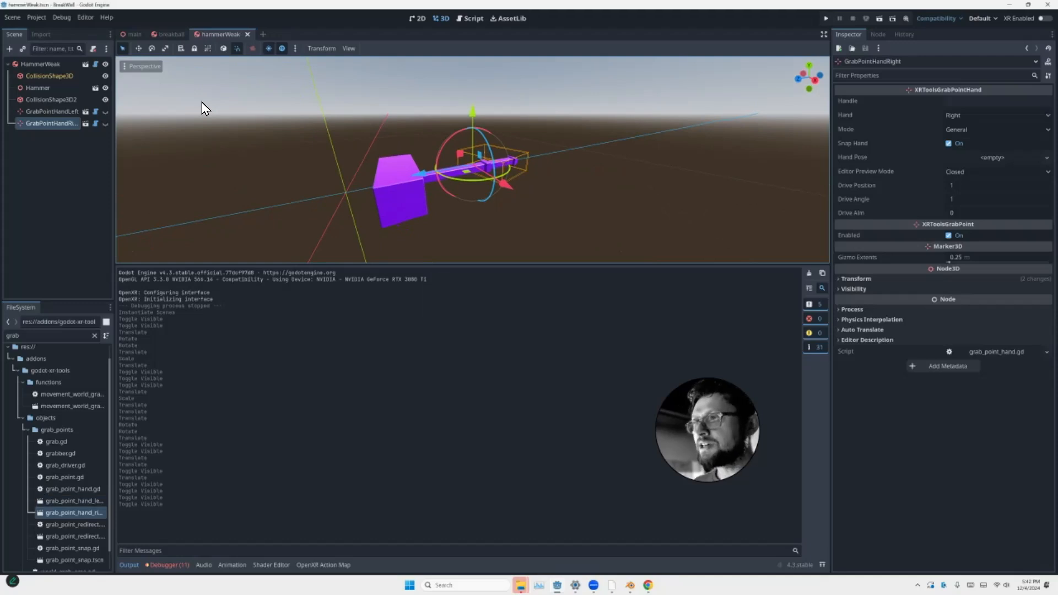
middle_click_drag(202, 101, 180, 122)
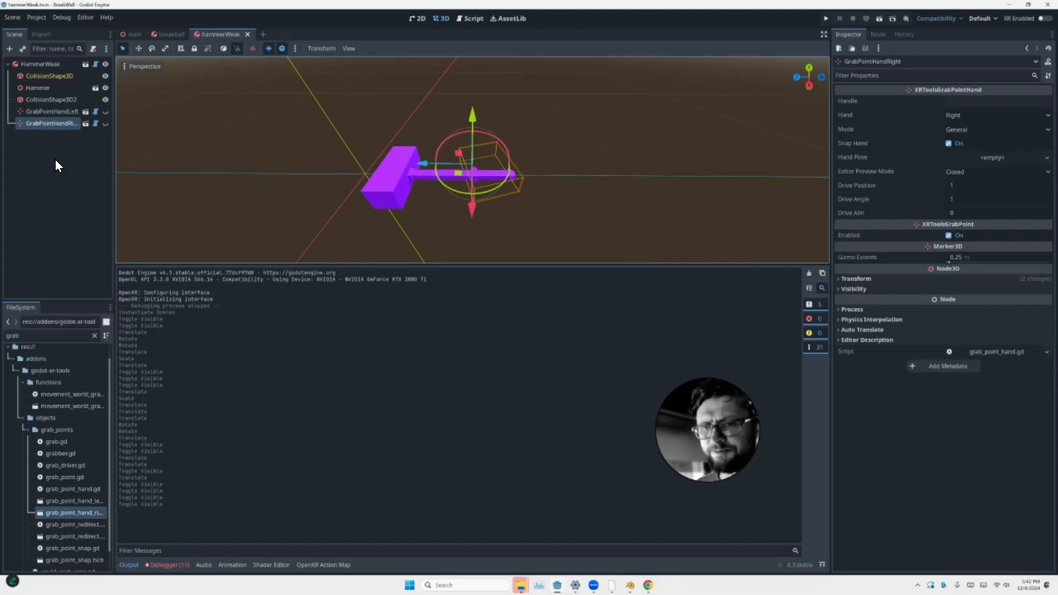
Preview the bracelet-in-hand video clip from the Downloads folder and close it
left_click(521, 585)
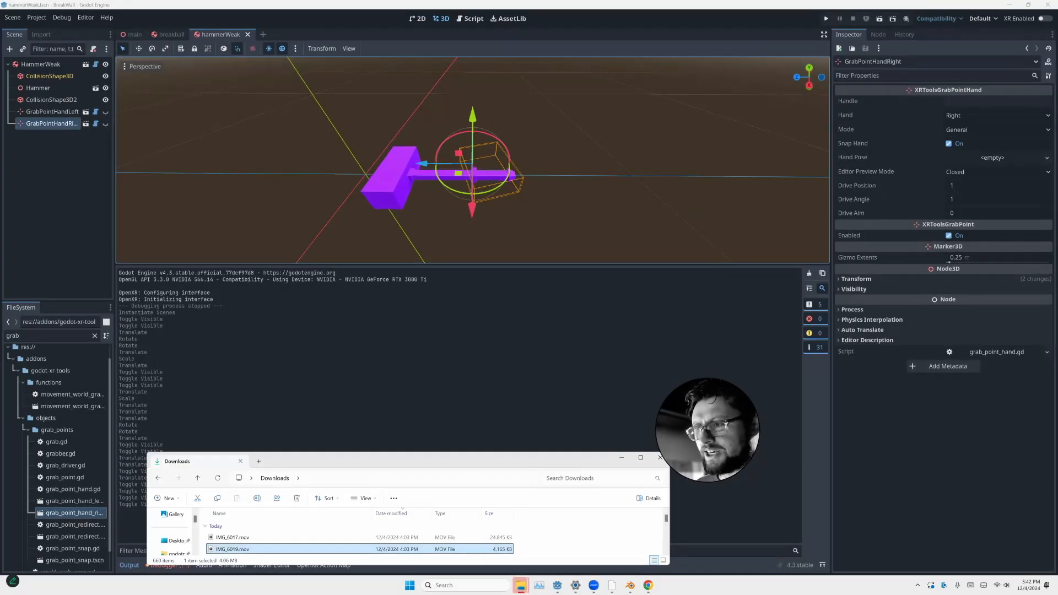
key("F2")
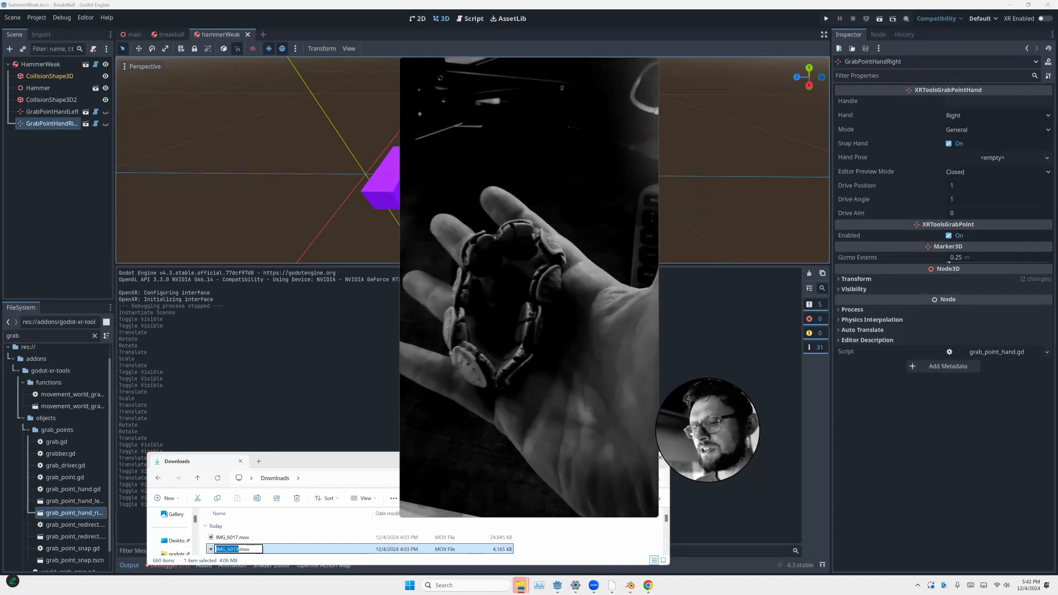
key("BackSpace")
key("Escape")
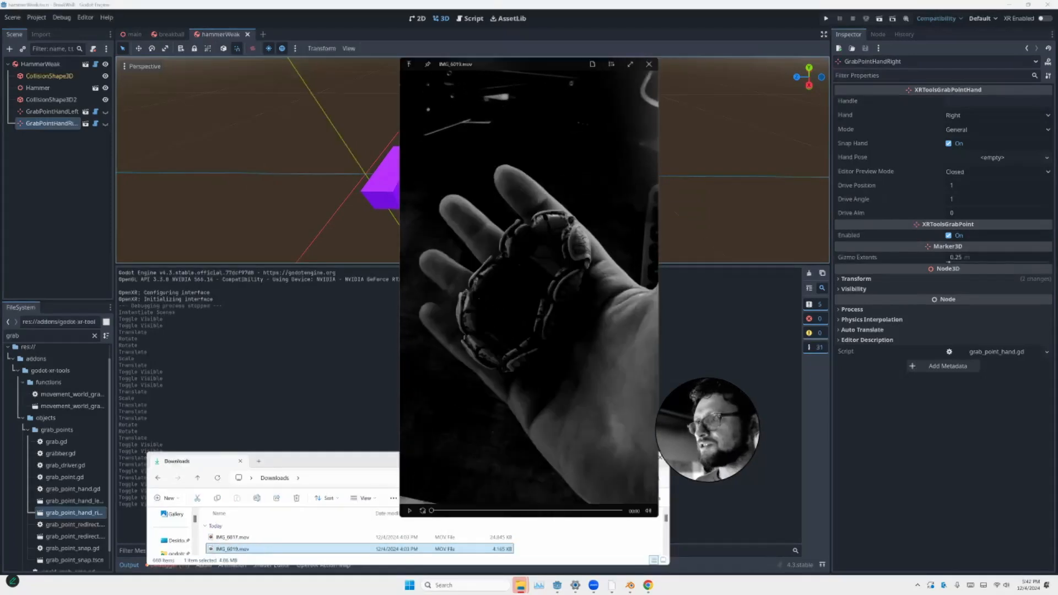
left_click(649, 64)
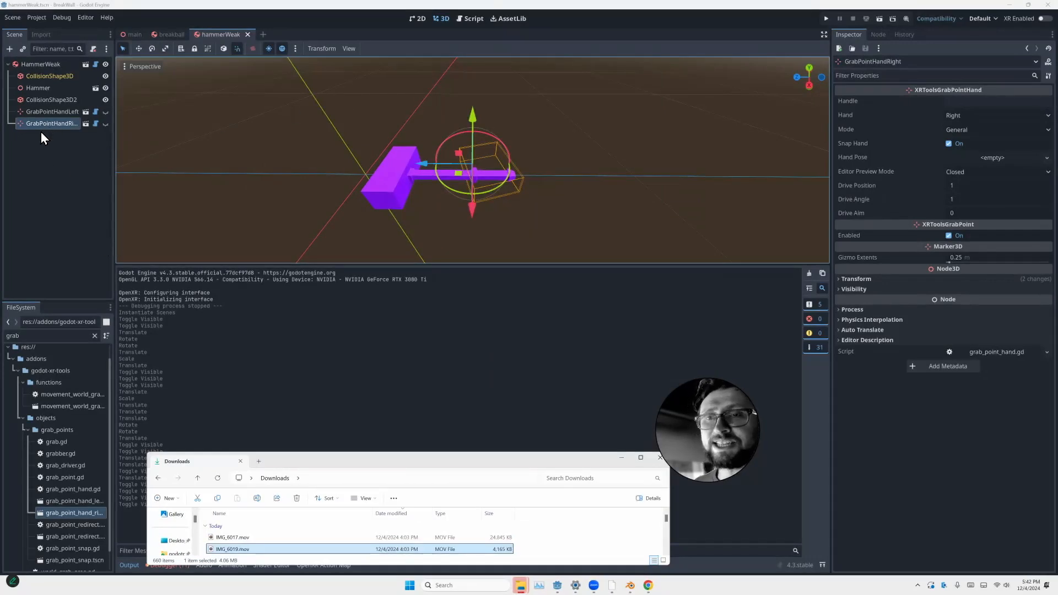
Add an AnimationPlayer node as a child of the HammerWeak root
left_click(35, 70)
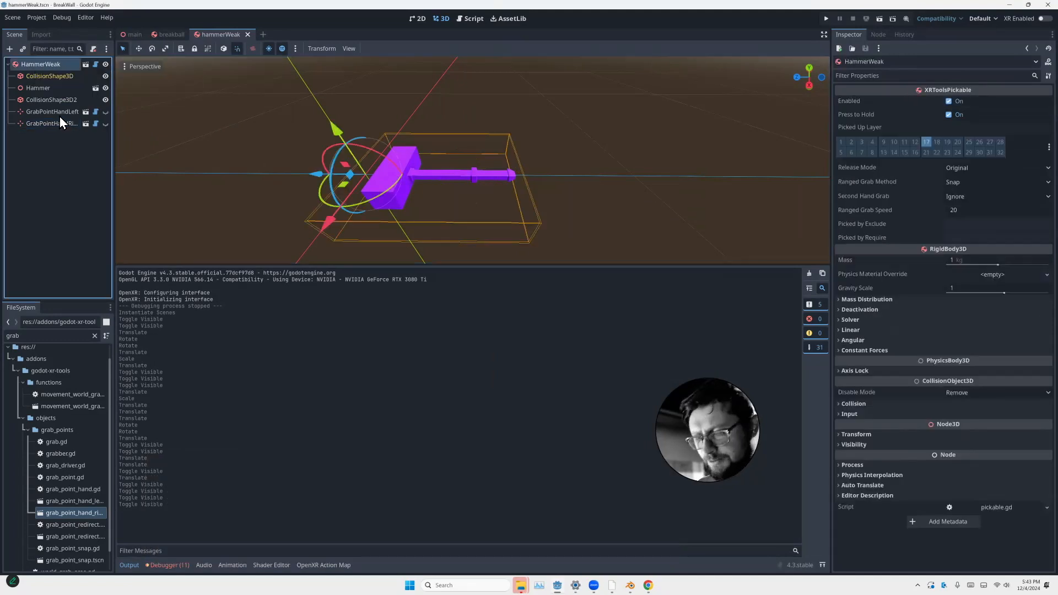
key("ctrl+a")
type("anim")
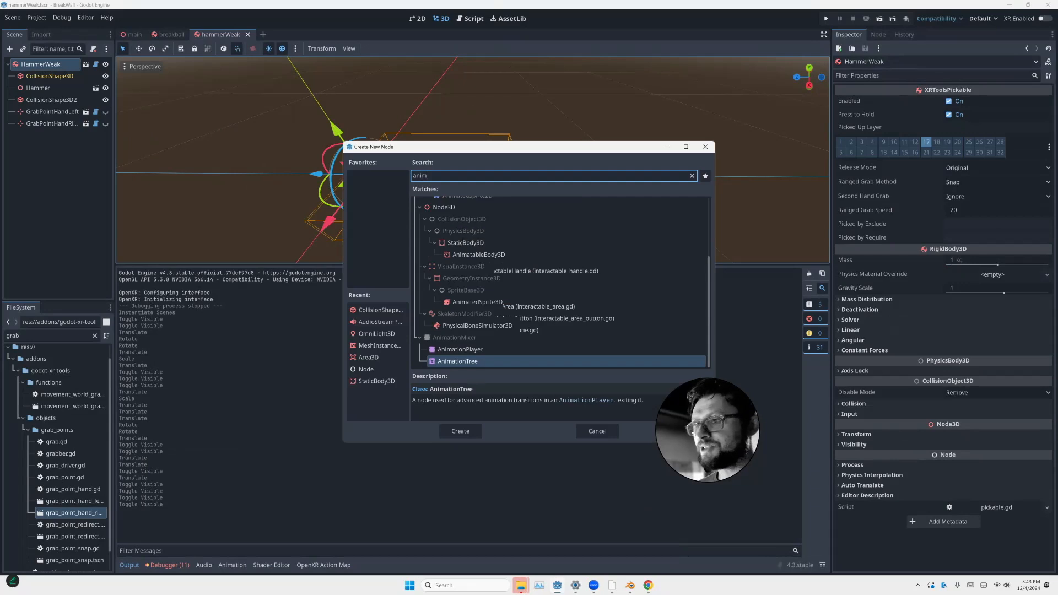
key("Up")
key("Return")
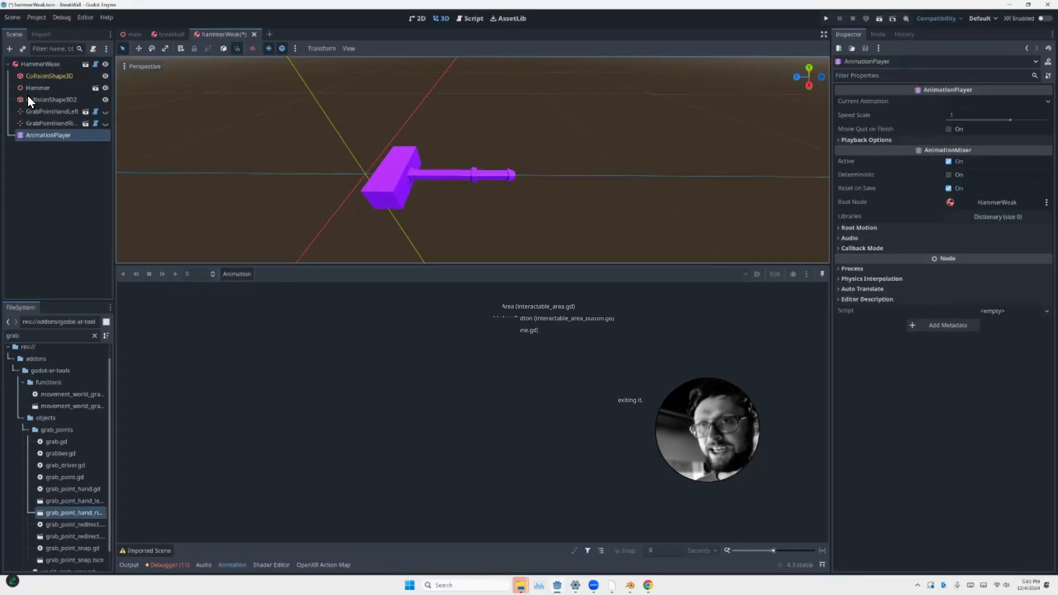
Add an AudioStreamPlayer3D node as a child of the AnimationPlayer
key("ctrl+a")
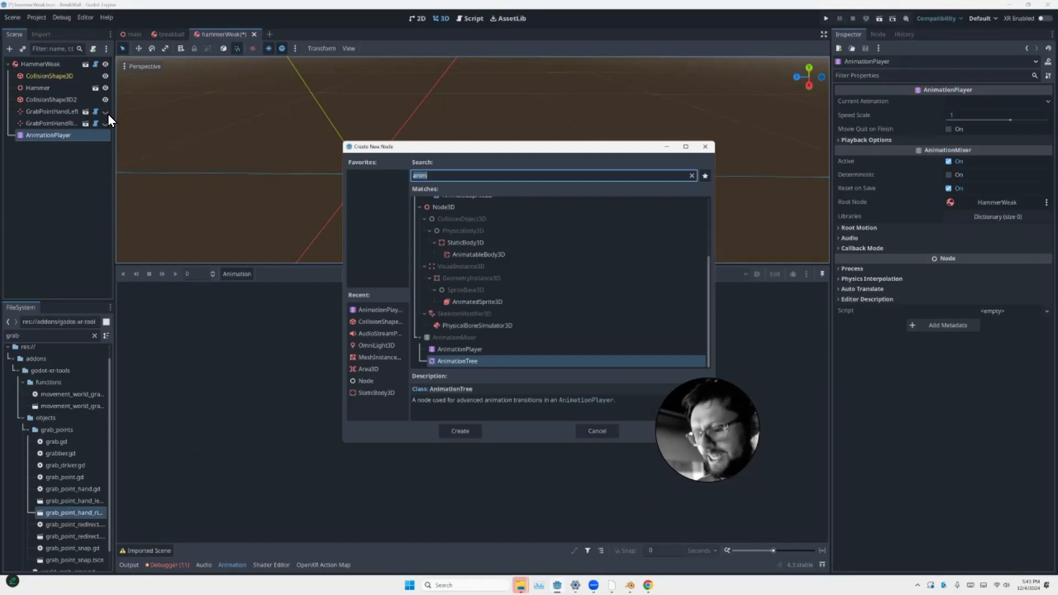
type("a")
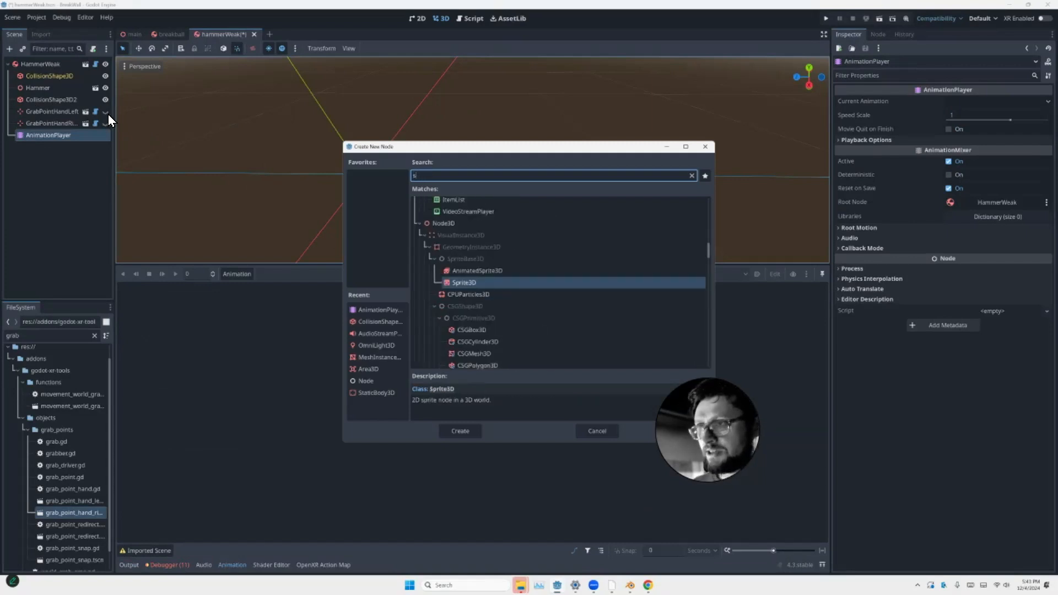
type("ud")
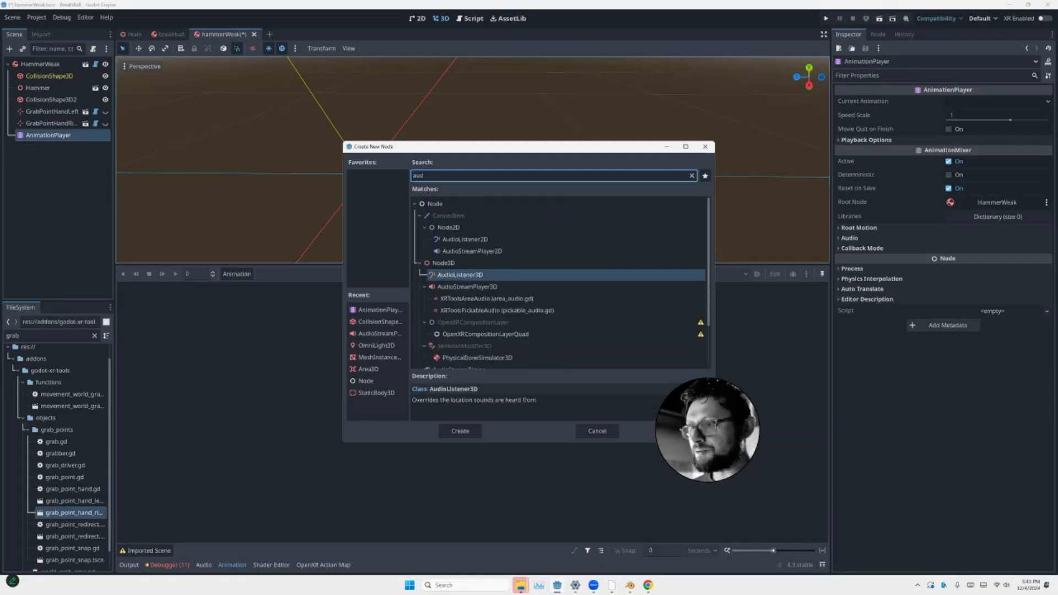
key("Down")
key("Return")
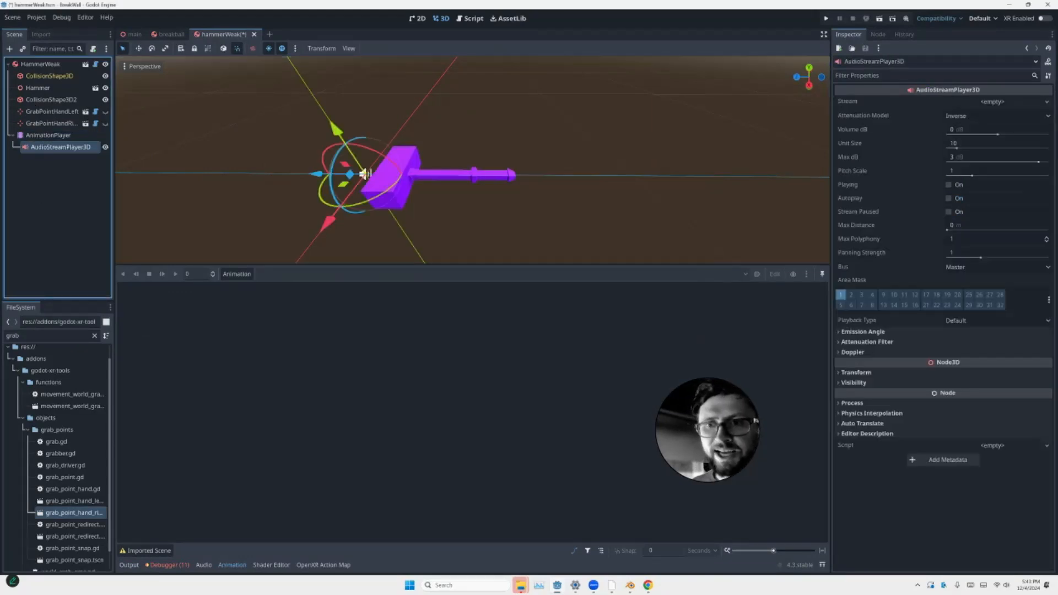
Clear the file filter and assign holdBraclet.mp3 from assetsMace as the AudioStreamPlayer3D's stream
left_click(18, 371)
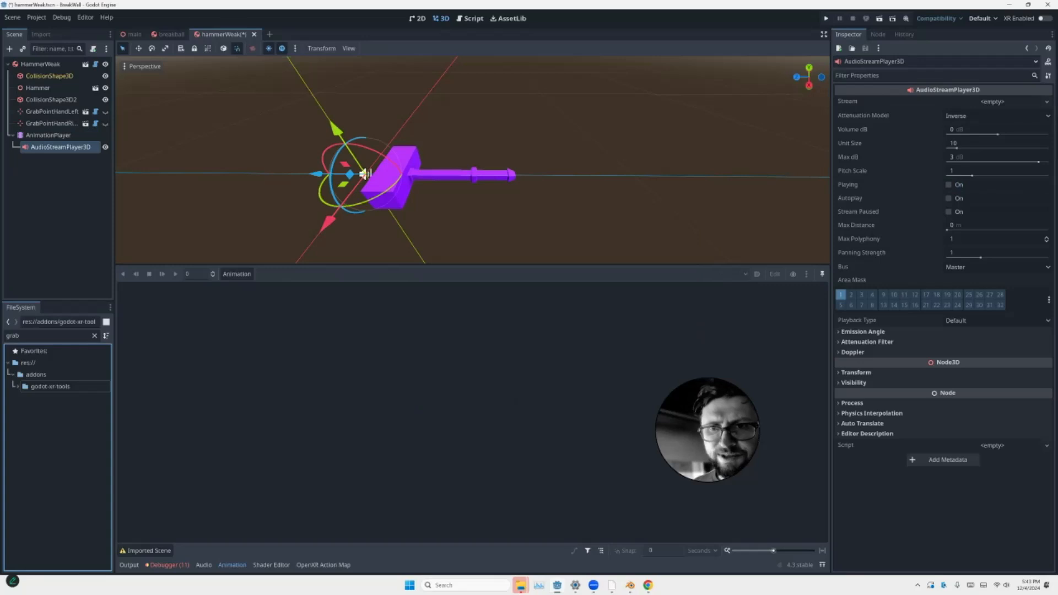
left_click(95, 335)
scroll(60, 457, "up", 5)
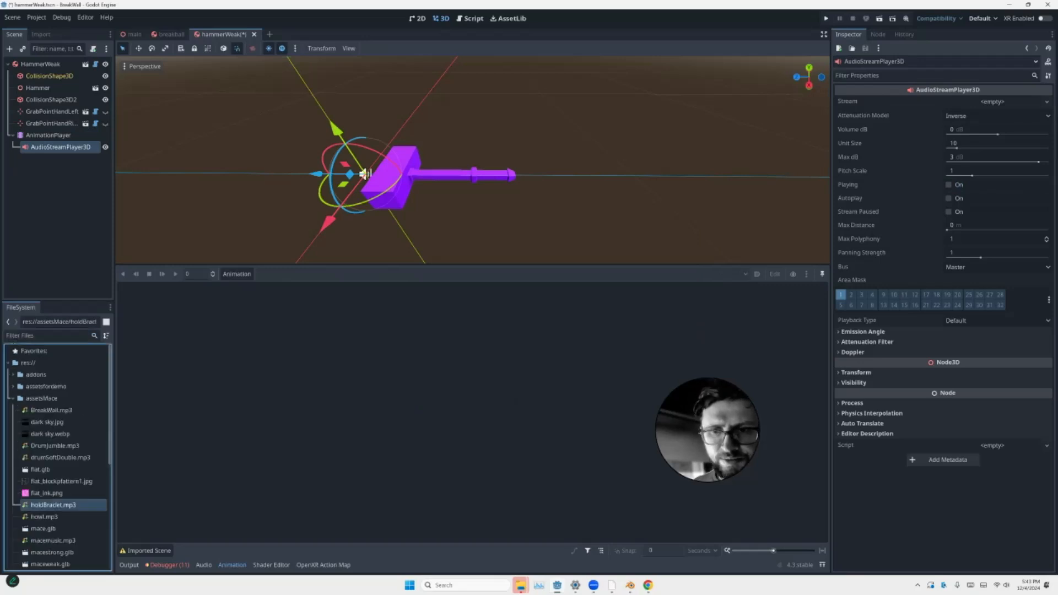
left_click_drag(53, 504, 968, 106)
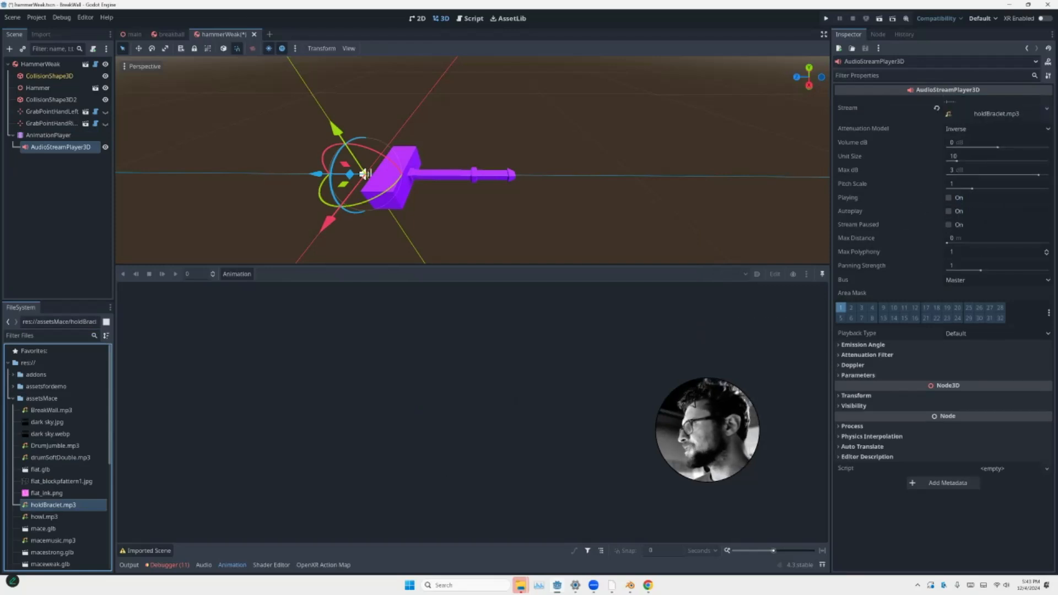
Audition the assigned sound by toggling the audio player's Playing property on and off several times
left_click(949, 198)
left_click(949, 198)
left_click(949, 198)
left_click(948, 198)
left_click(948, 197)
left_click(949, 197)
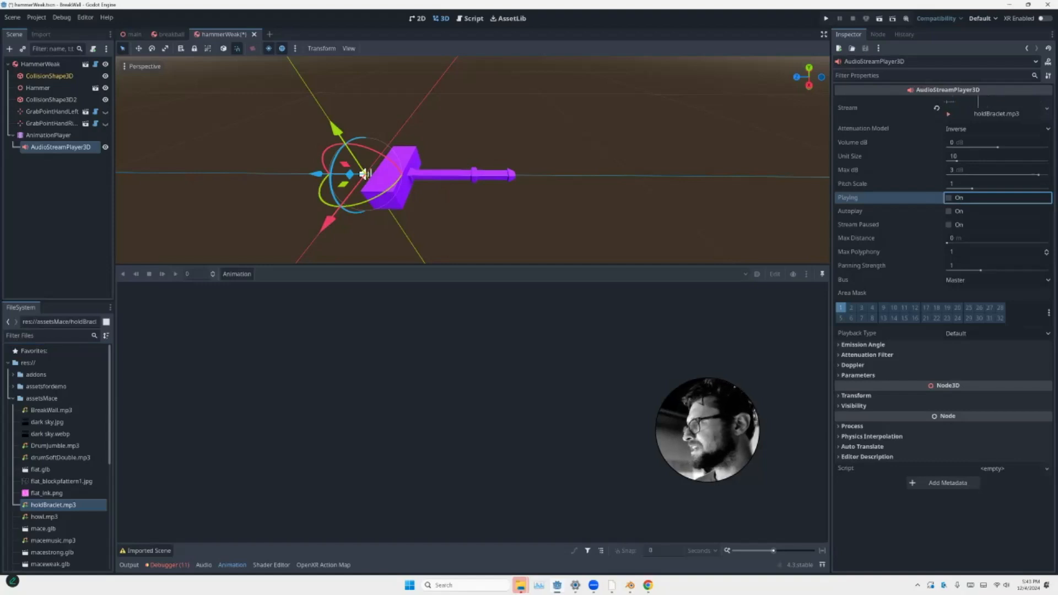
Move the AudioStreamPlayer3D along the Z axis from the hammer head onto the end portion of the handle
middle_click_drag(156, 91, 191, 147)
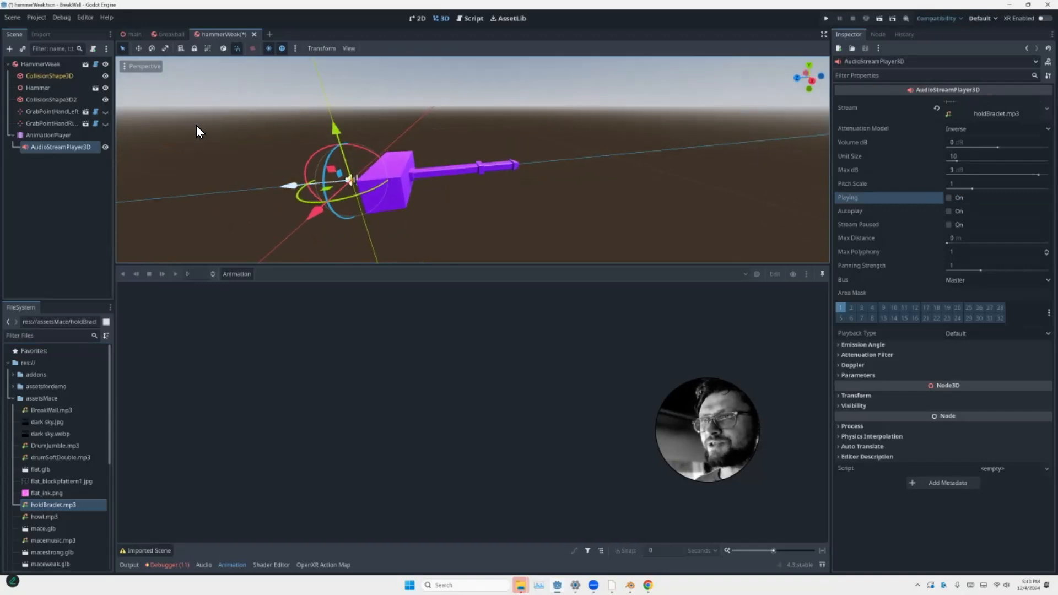
key("g")
key("z")
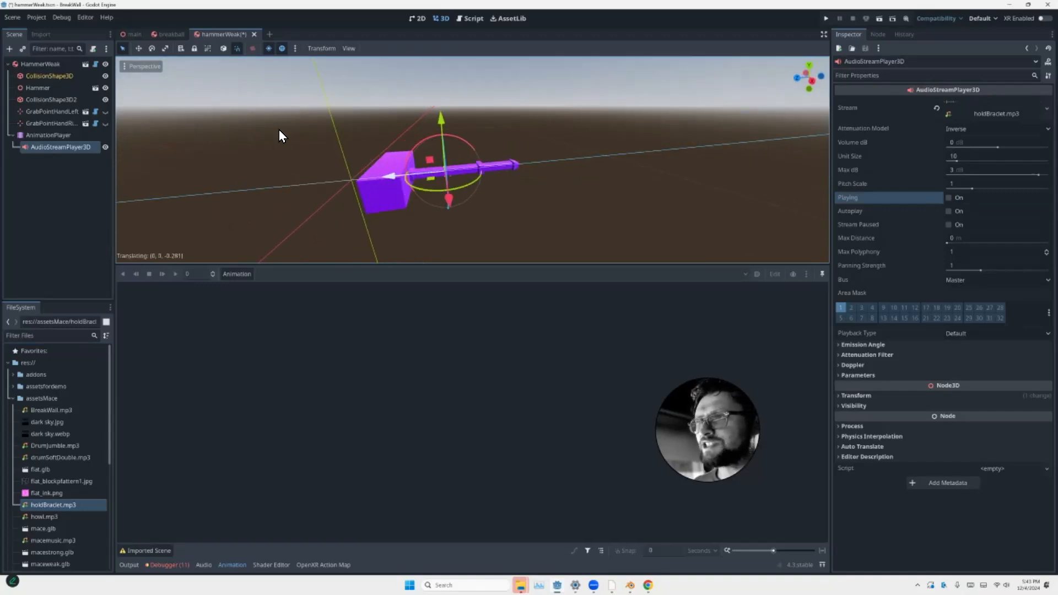
left_click(307, 129)
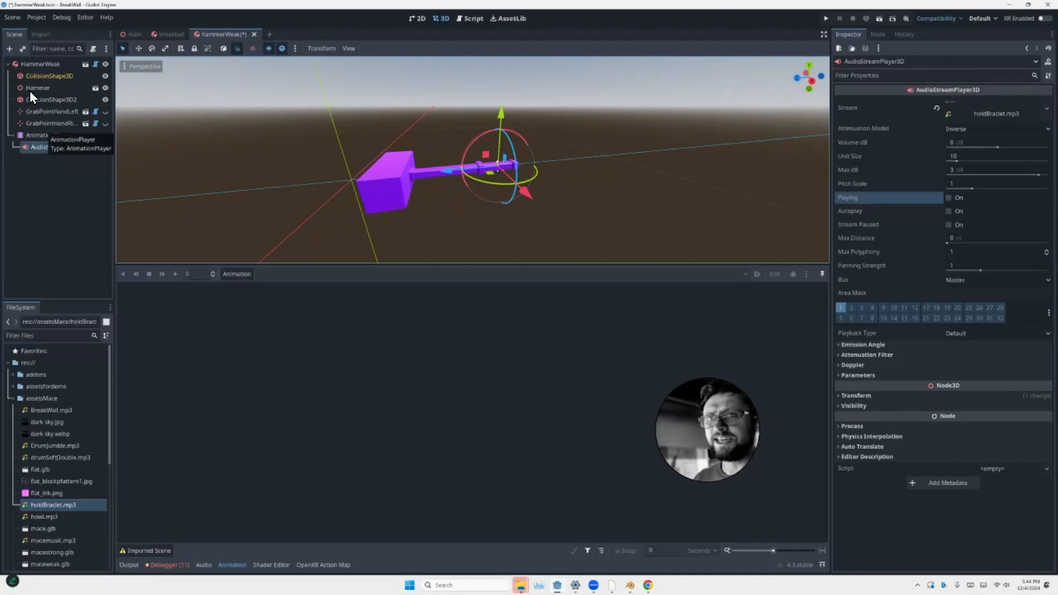
Create a new animation named "hammer sound" in the AnimationPlayer
left_click(68, 130)
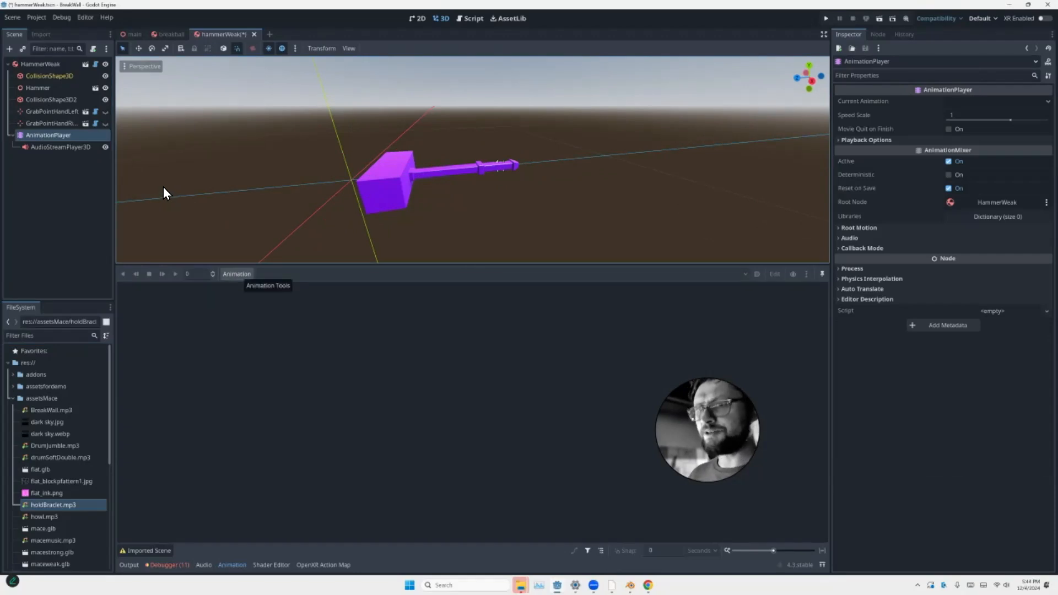
left_click(237, 274)
left_click(238, 287)
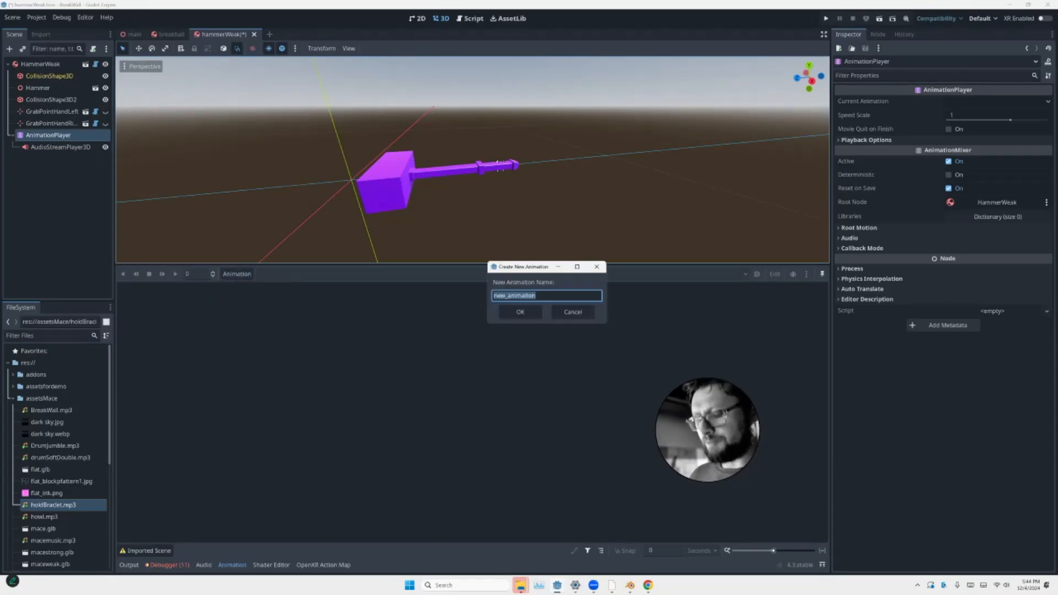
type("hammer sound")
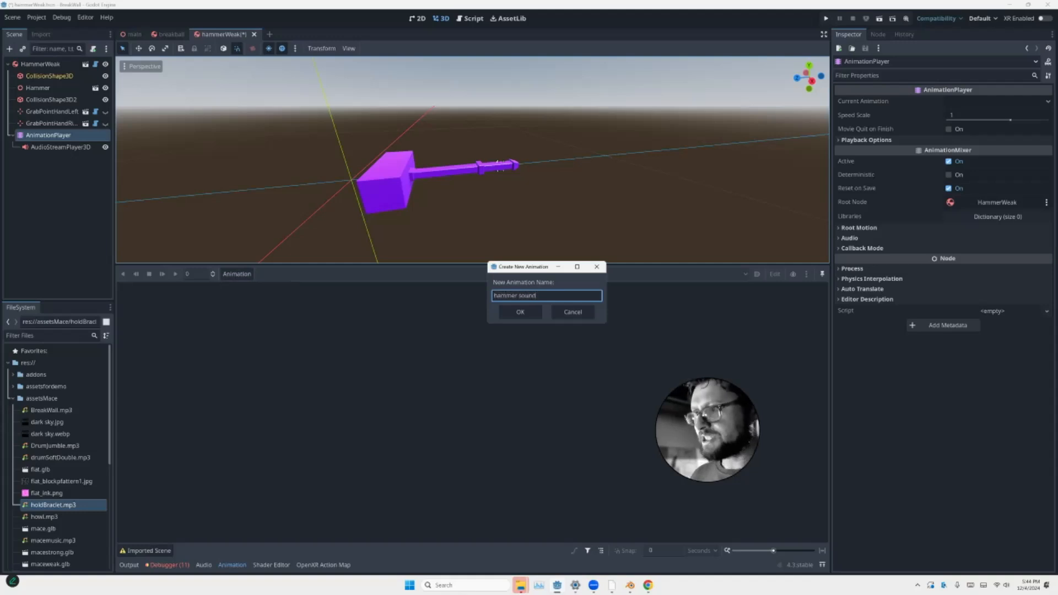
key("Return")
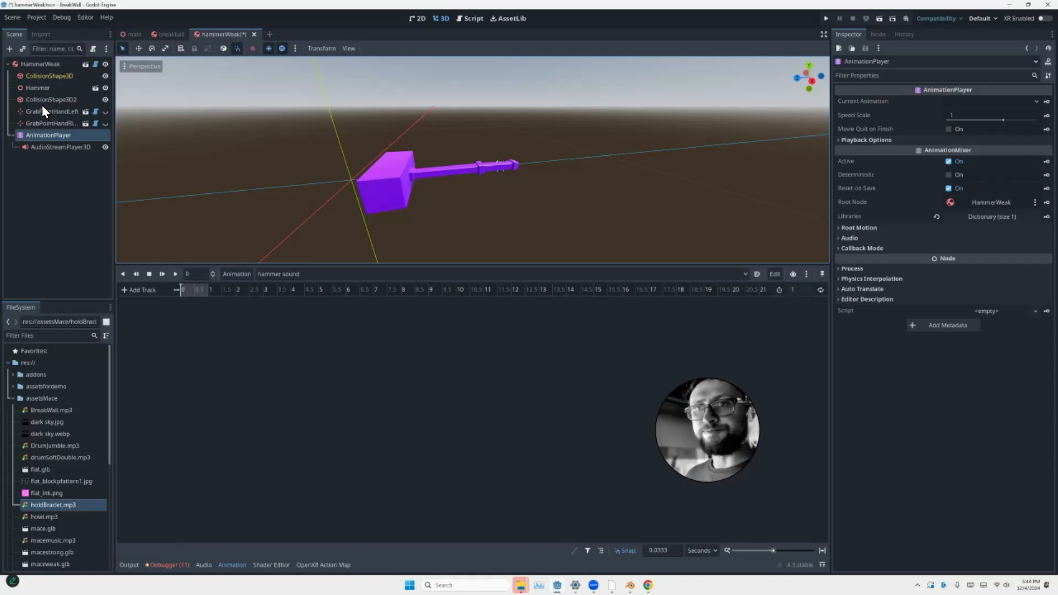
Reparent the AudioStreamPlayer3D directly under HammerWeak and turn on its Playing property
key("Down")
left_click_drag(46, 147, 33, 64)
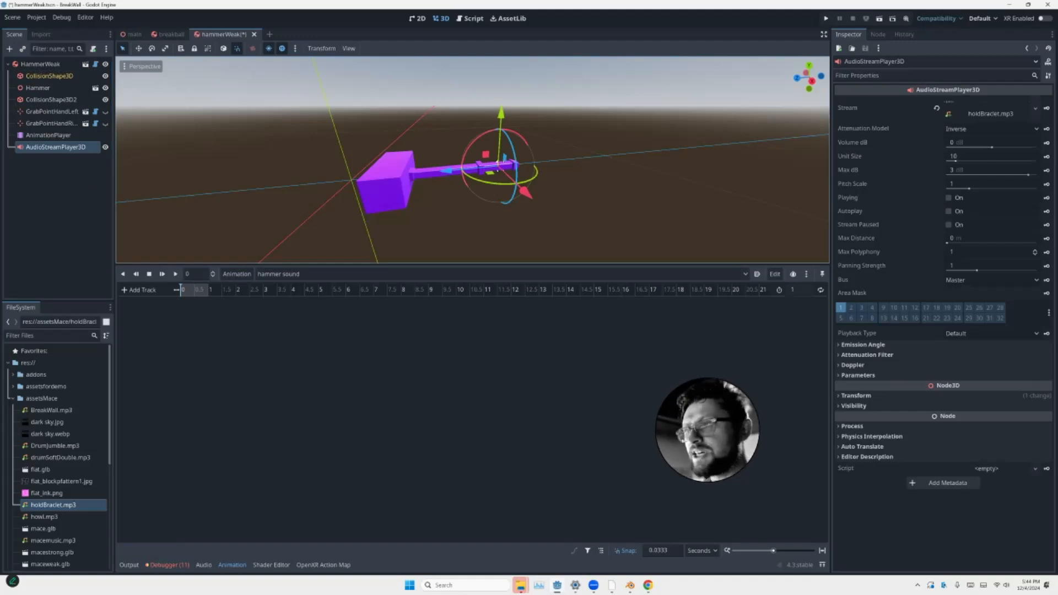
left_click(948, 198)
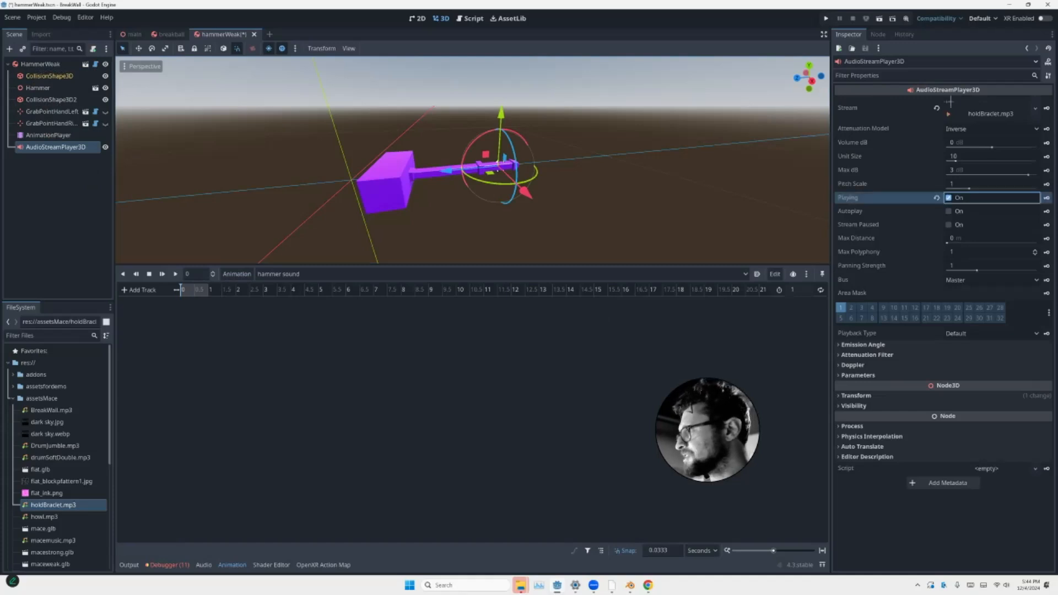
Key the AudioStreamPlayer3D's playing property at 0 seconds in the "hammer sound" animation, creating a RESET track, and return the playhead to 0
left_click(1046, 198)
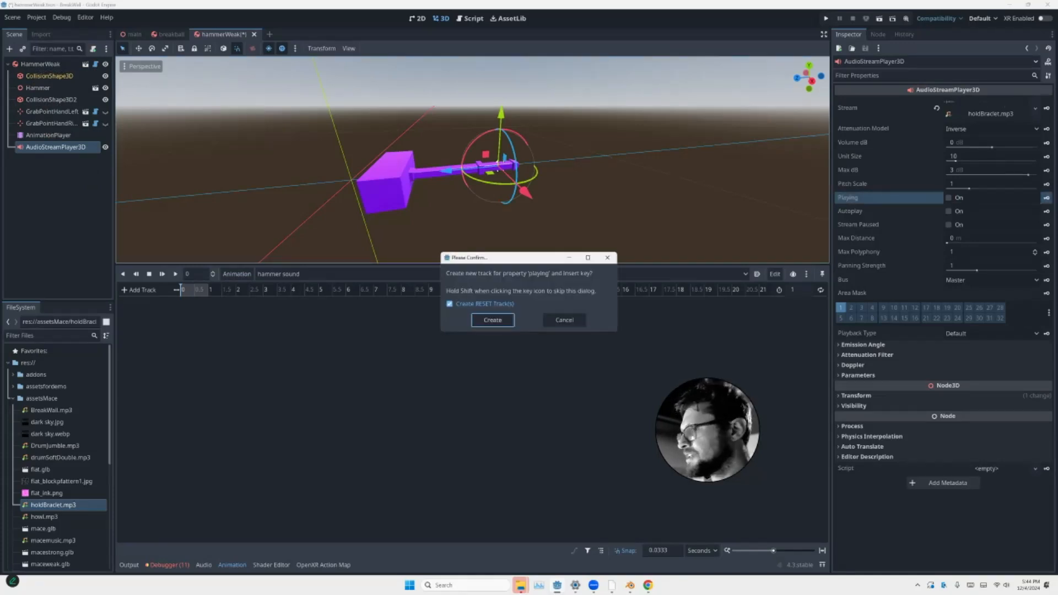
key("Return")
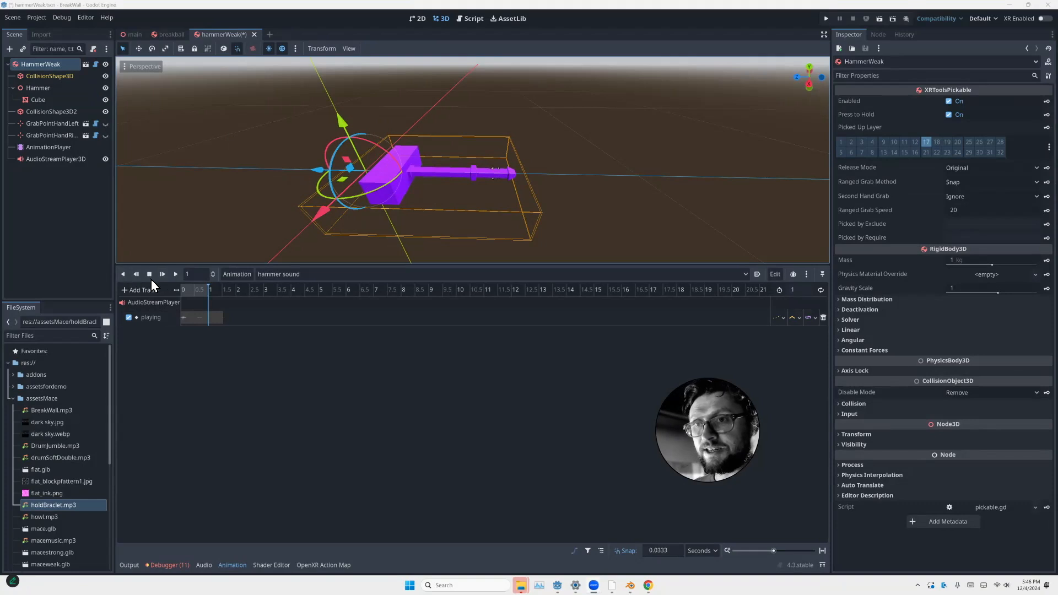
left_click_drag(191, 289, 180, 290)
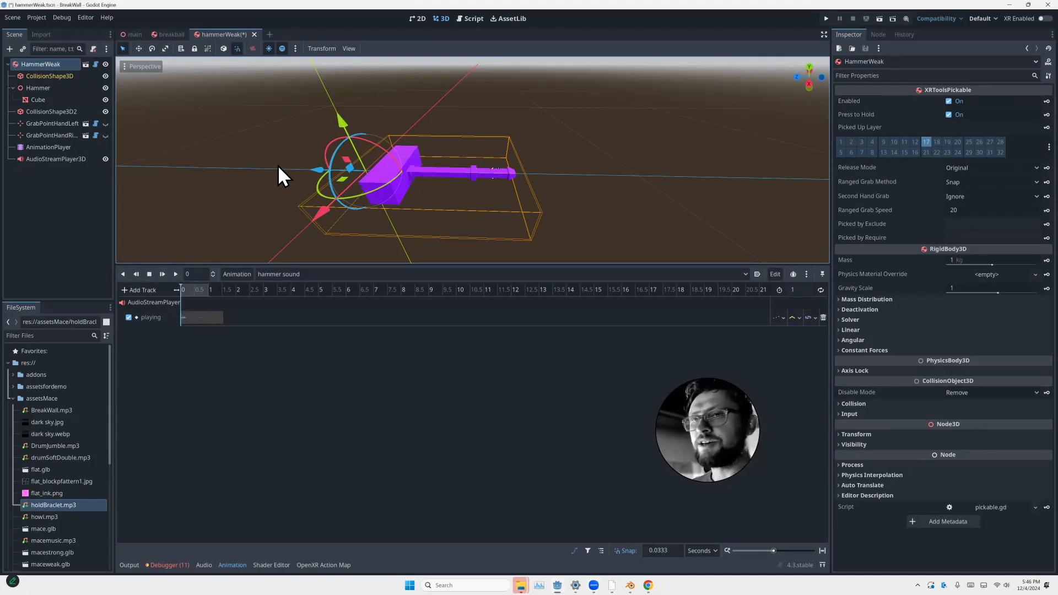
Attach a new script named grabbysoundanimation_player.gd to HammerWeak's AnimationPlayer and delete its default functions and comments
left_click(45, 150)
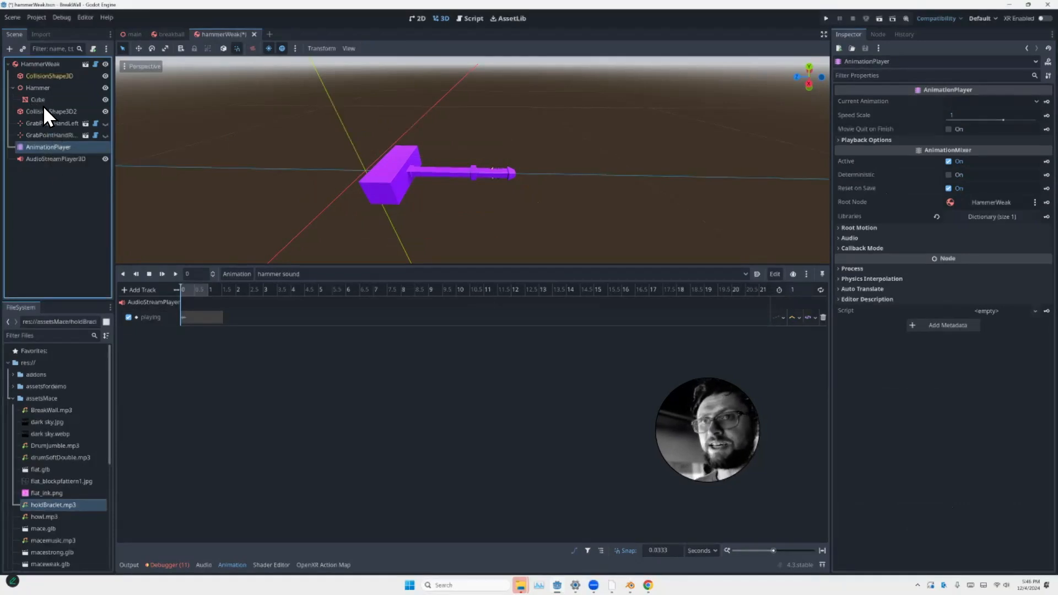
right_click(60, 148)
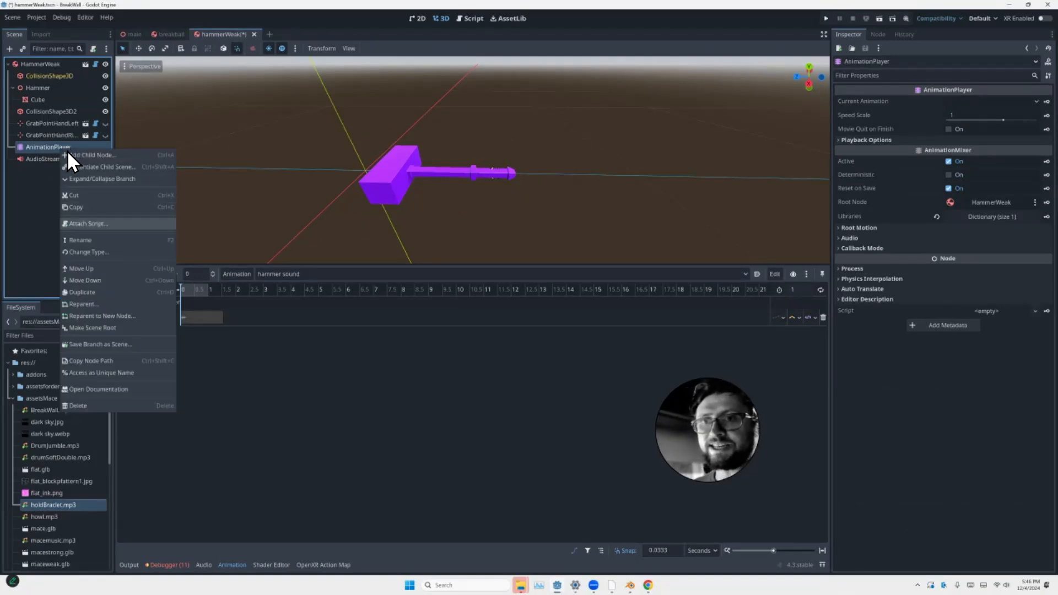
key("Return")
key("Left")
type("grabby")
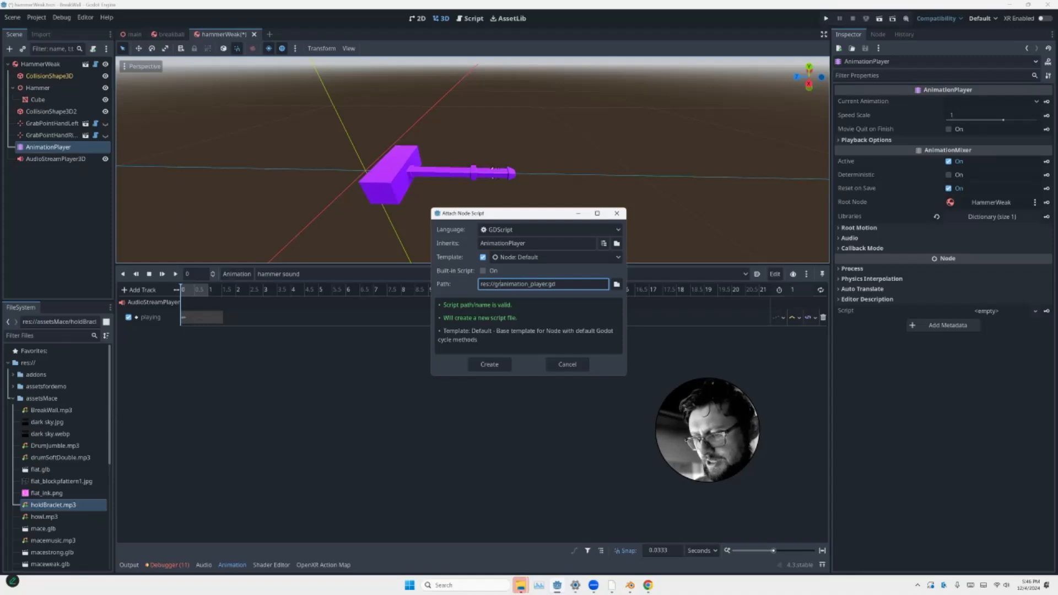
type("sound")
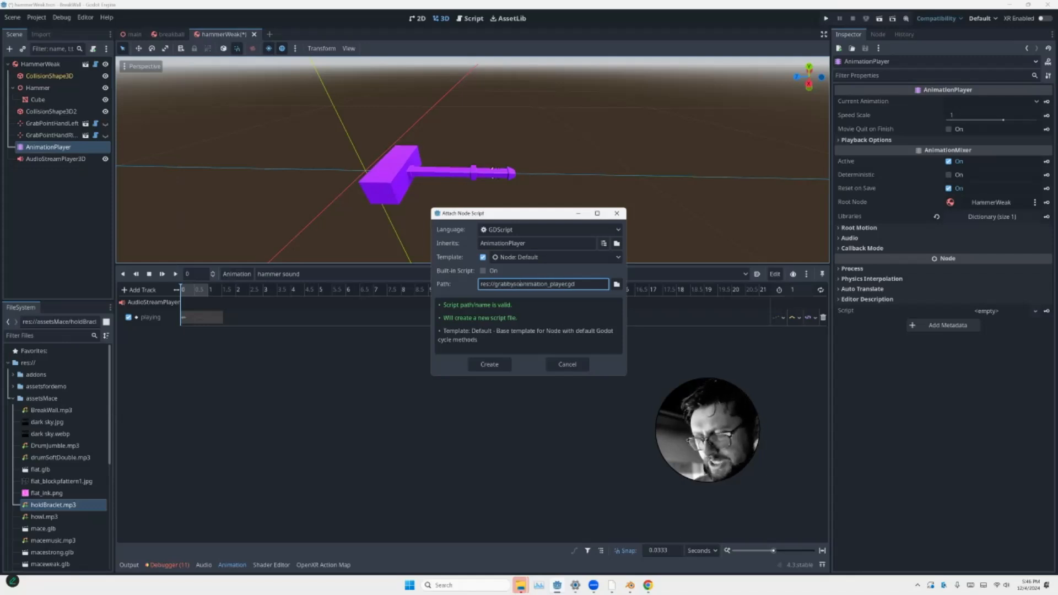
type("_")
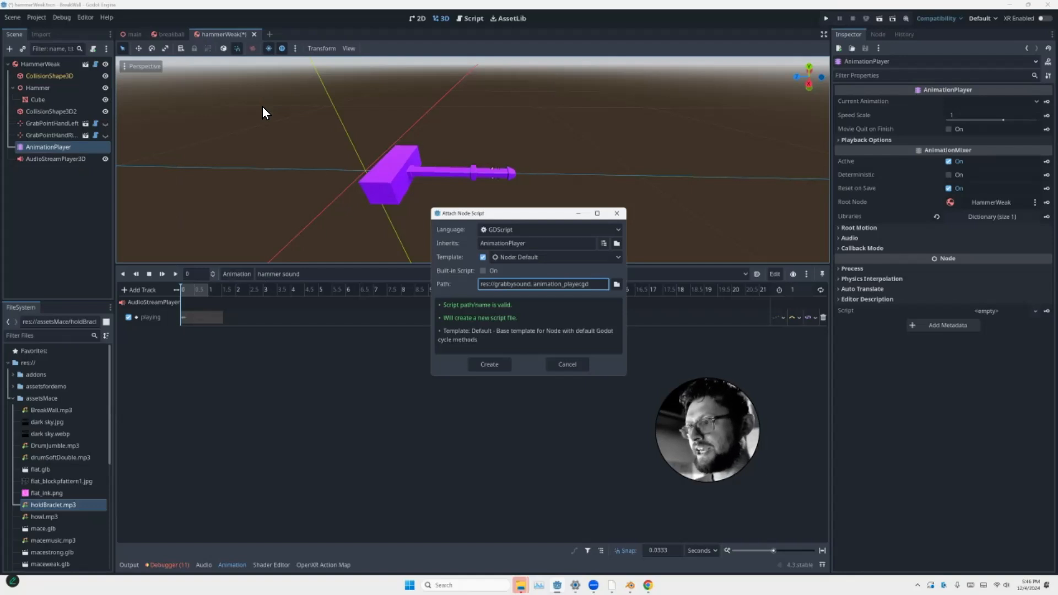
key("Delete")
key("BackSpace")
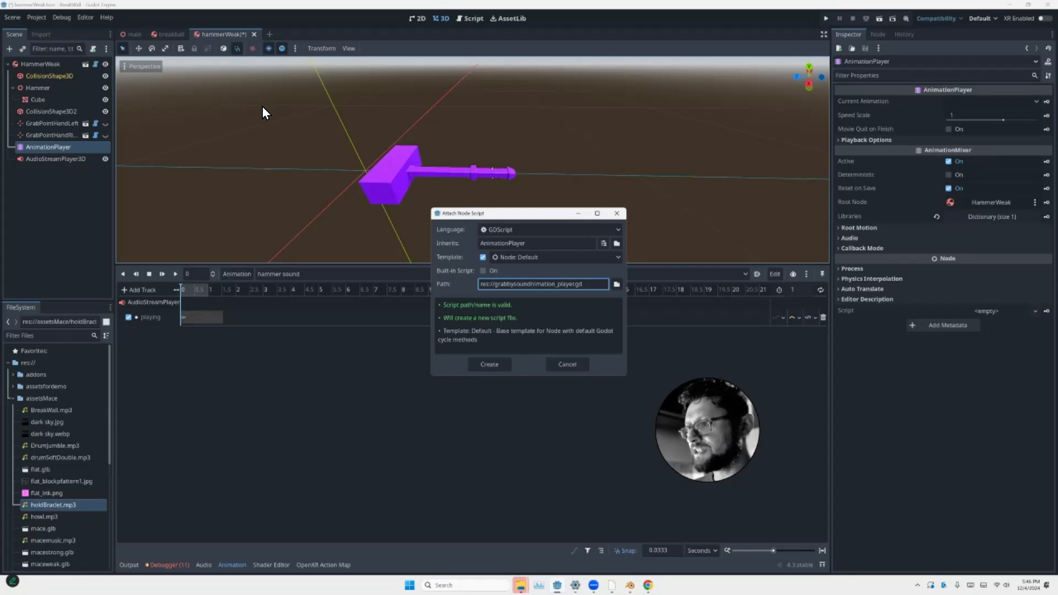
type("a")
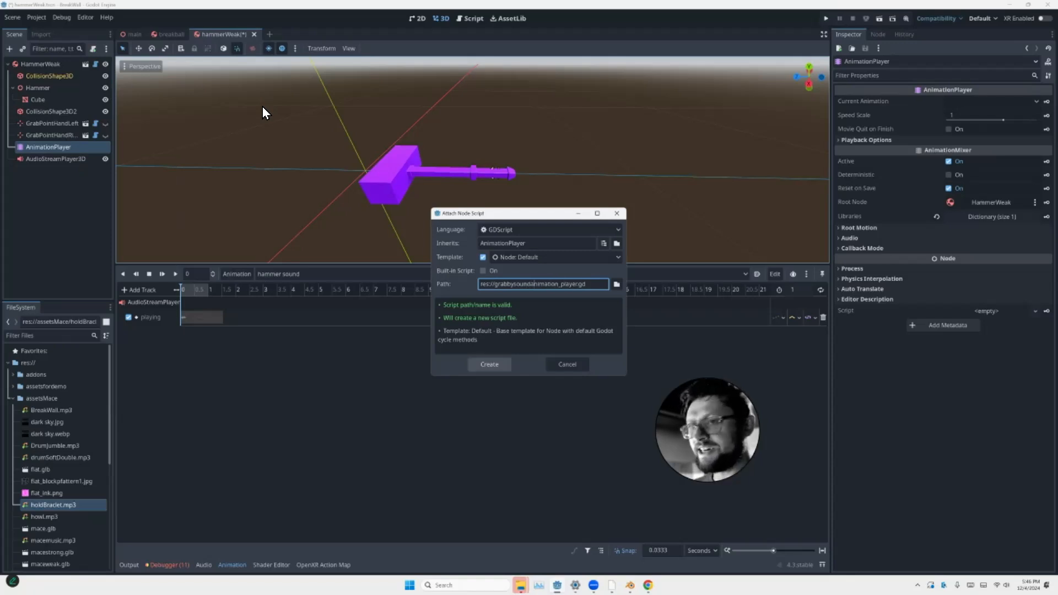
key("Return")
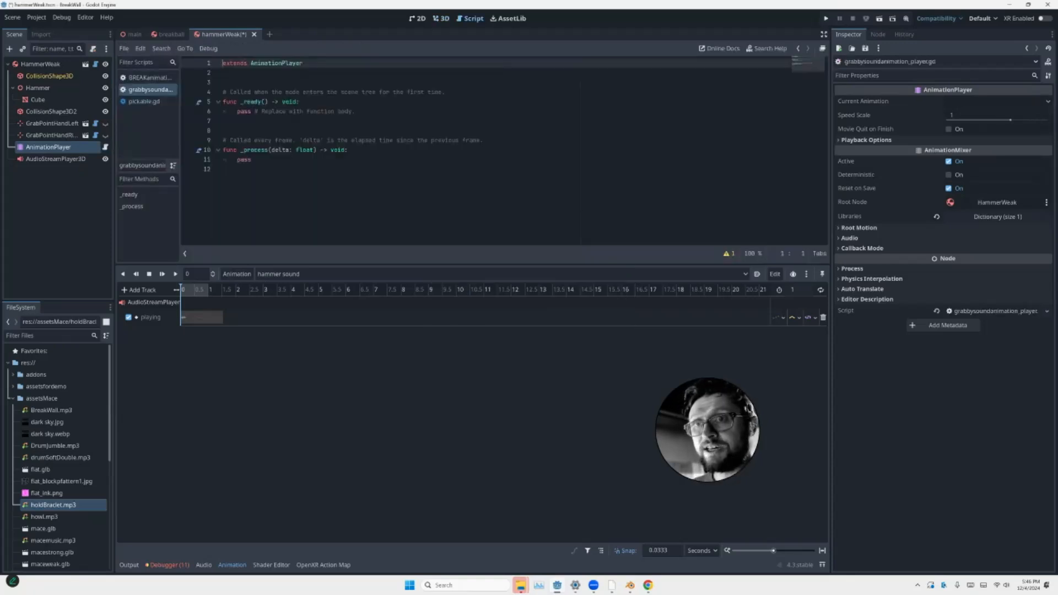
left_click_drag(251, 159, 136, 67)
key("BackSpace")
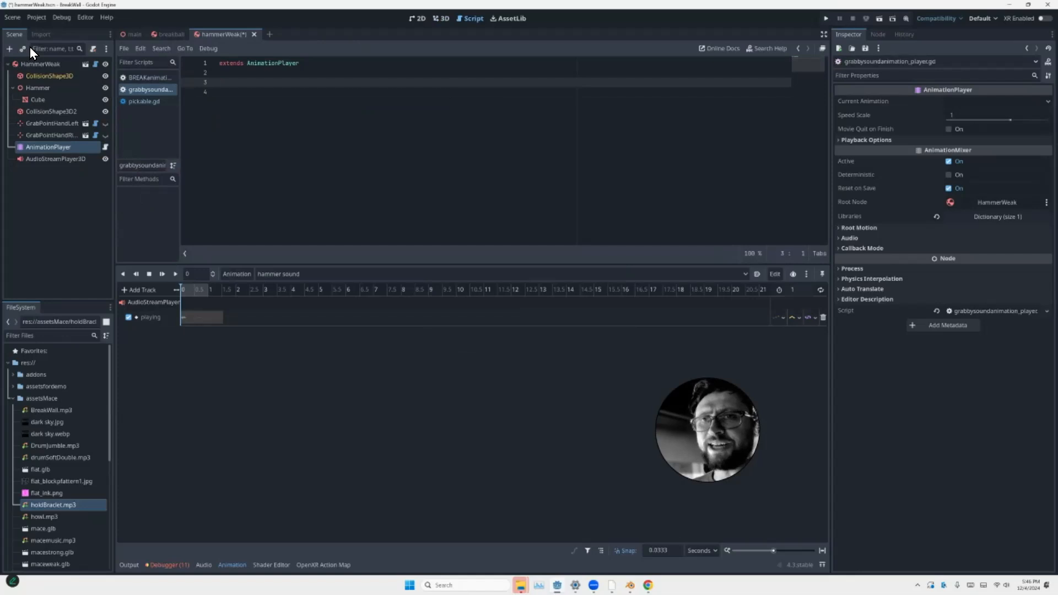
Connect HammerWeak's grabbed signal to the AnimationPlayer's script with the receiver method _on_hammer_weak_grabbed
left_click(37, 64)
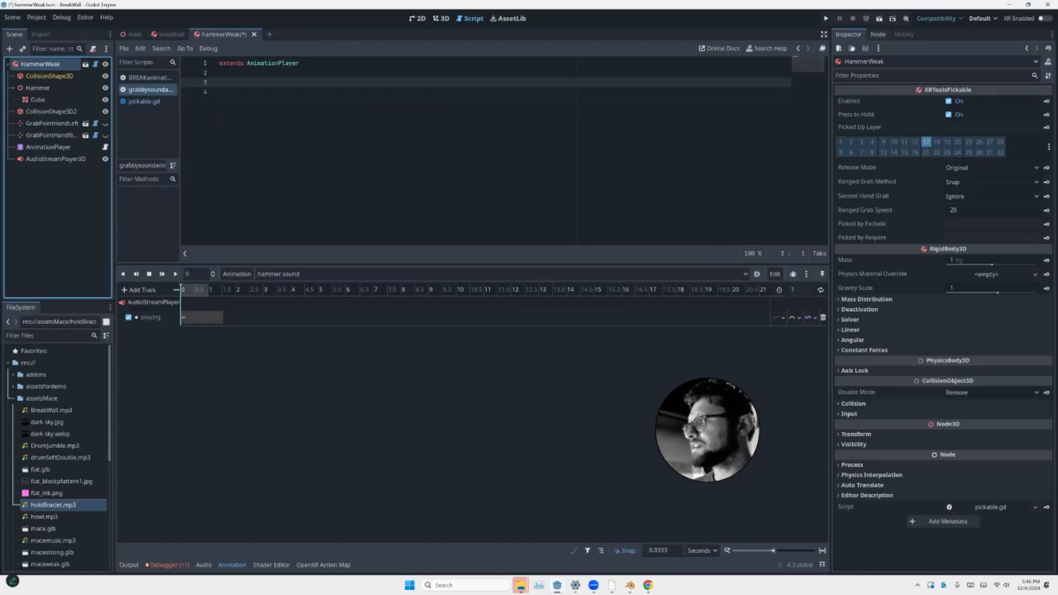
left_click(877, 34)
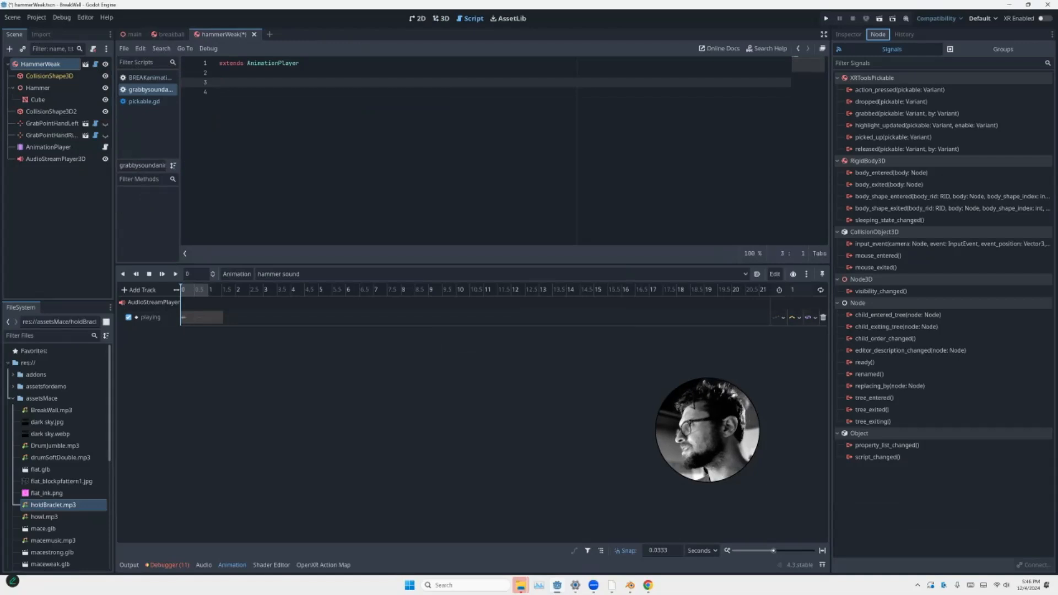
left_click(906, 113)
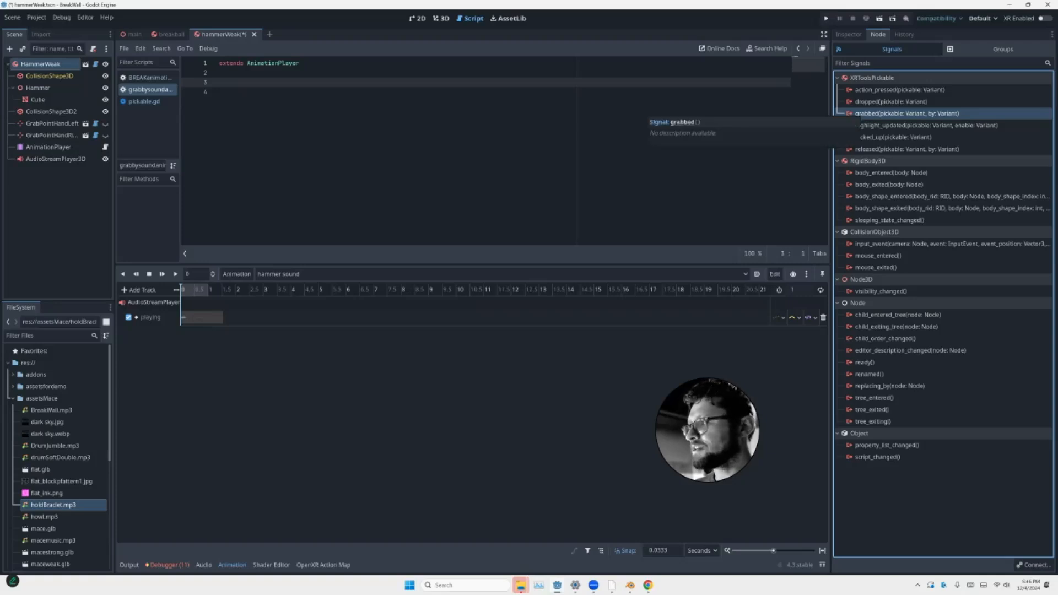
double_click(926, 113)
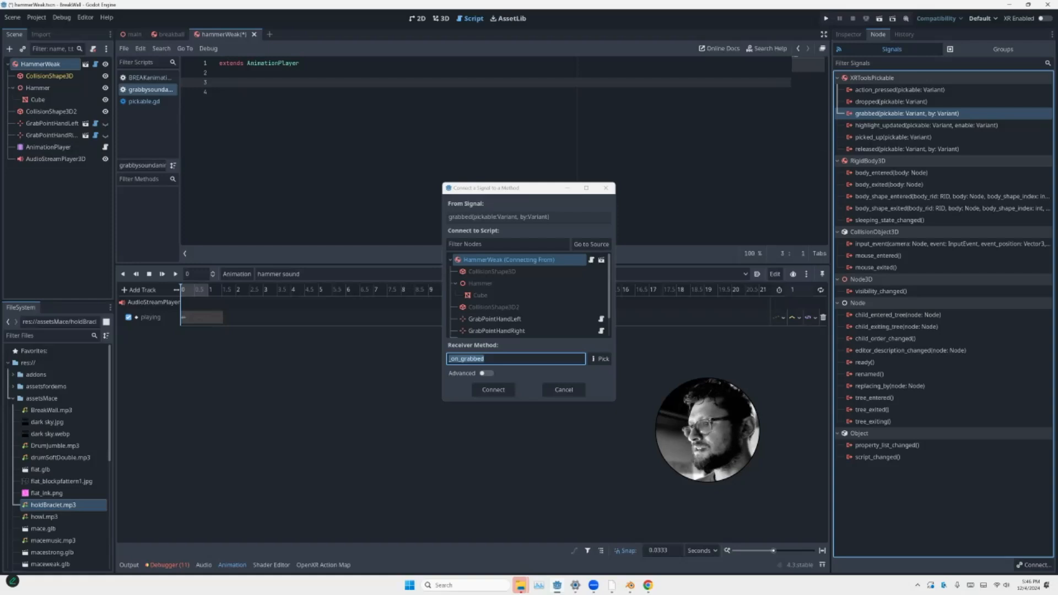
scroll(529, 295, "down", 2)
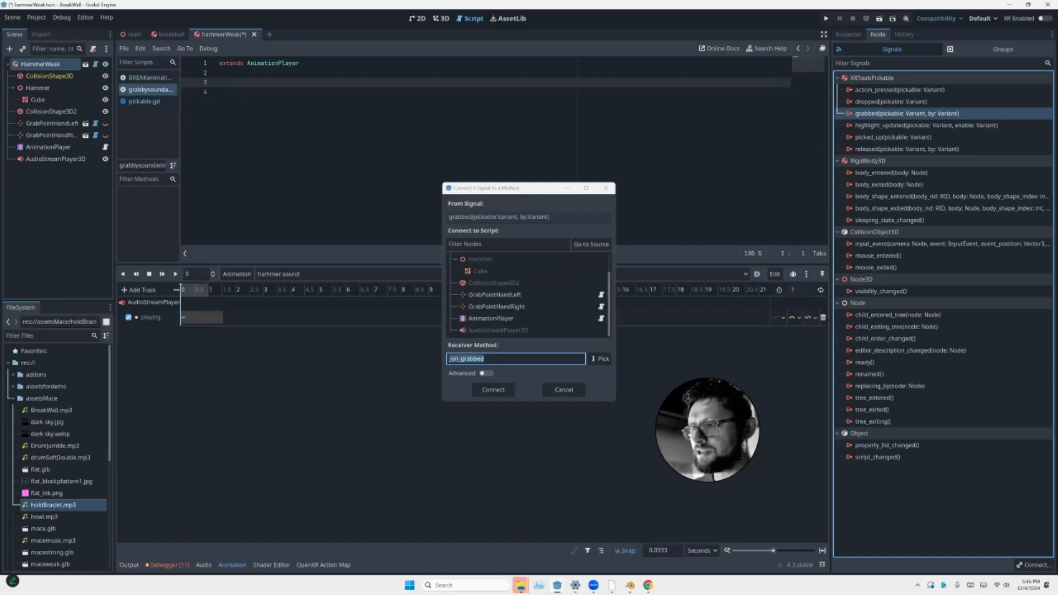
left_click(490, 319)
left_click(493, 390)
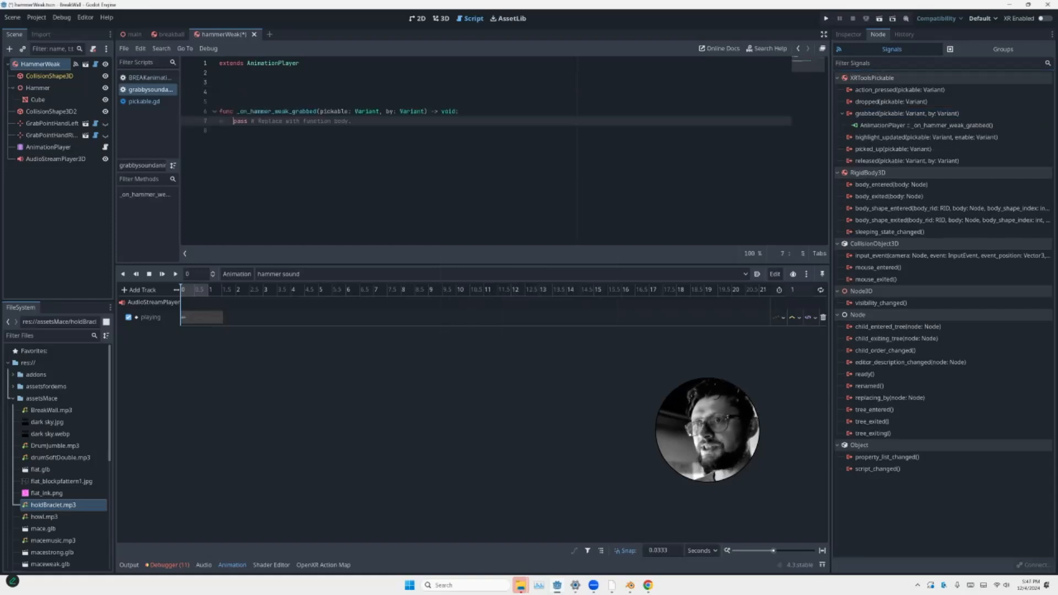
Replace the placeholder body of _on_hammer_weak_grabbed with play("hammer sound")
key("shift+End")
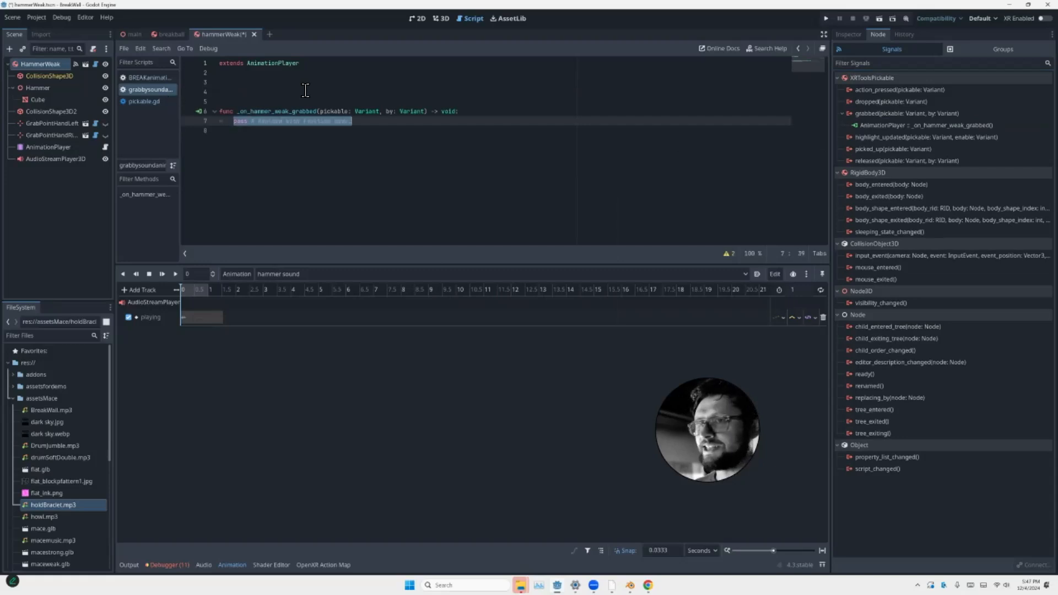
type("pla")
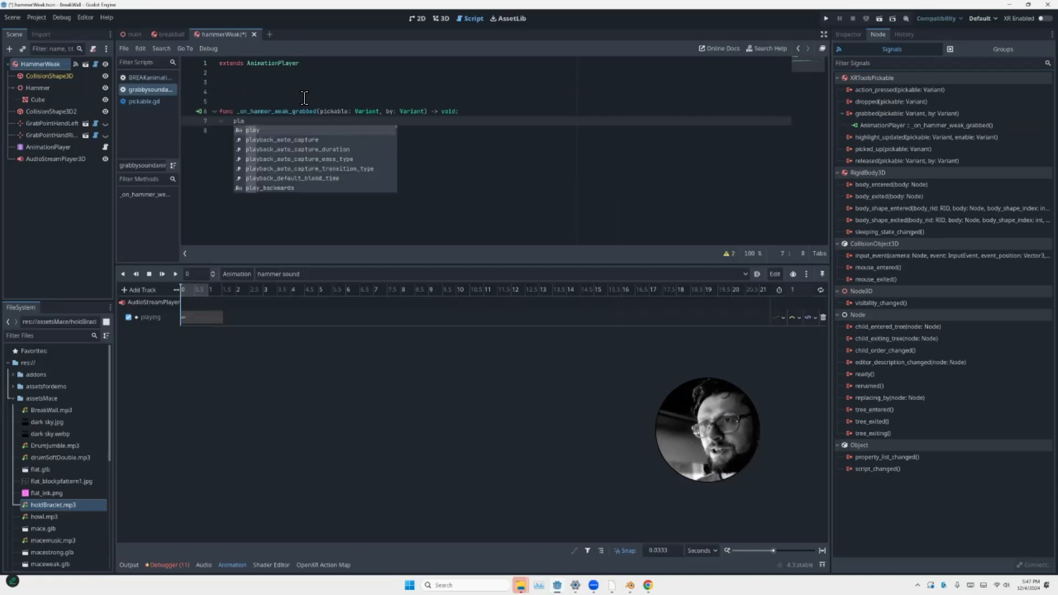
type("y")
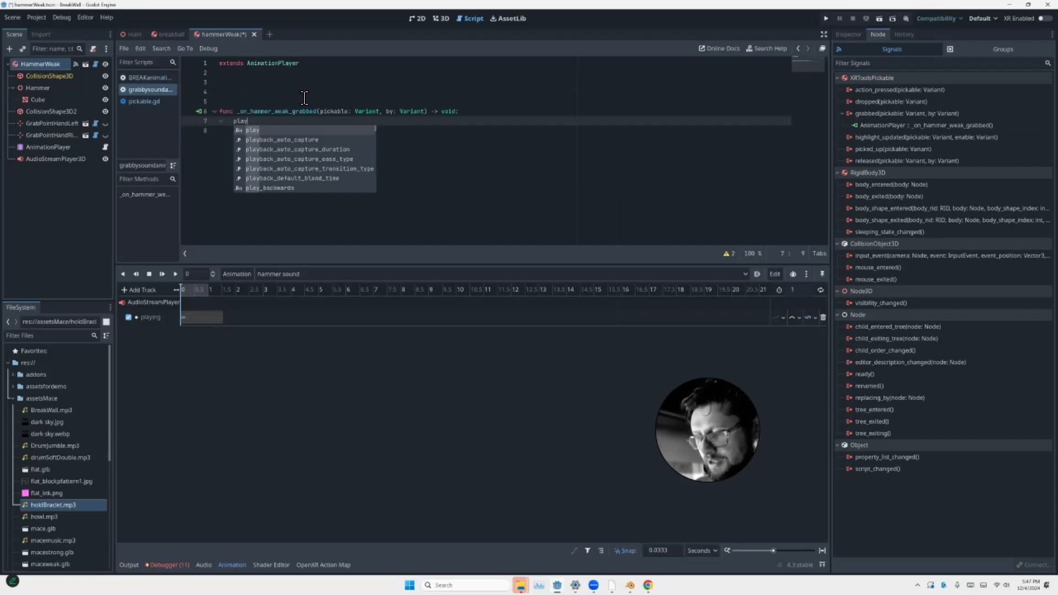
key("Return")
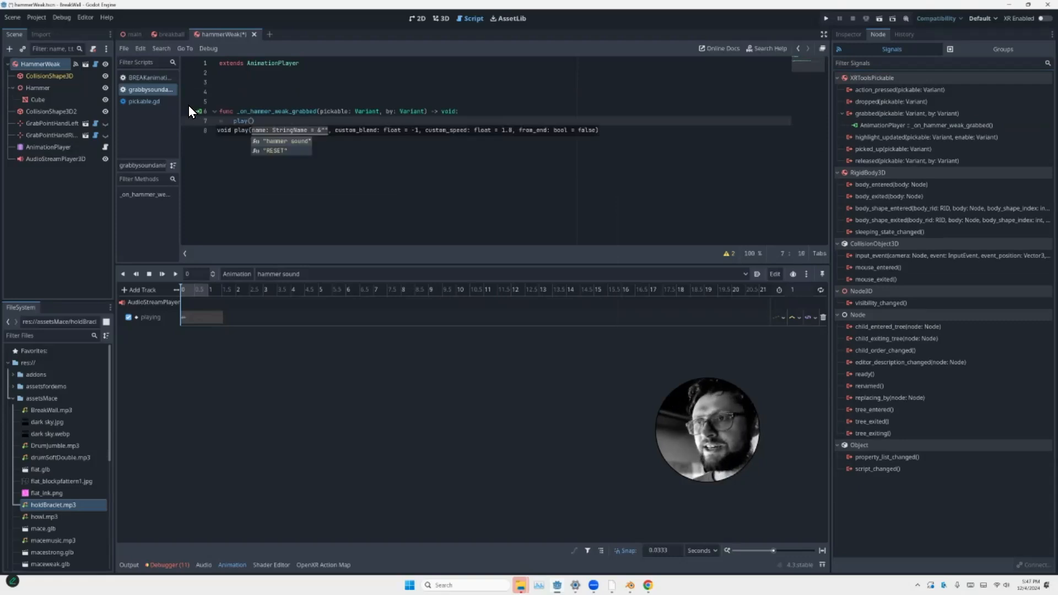
key("Return")
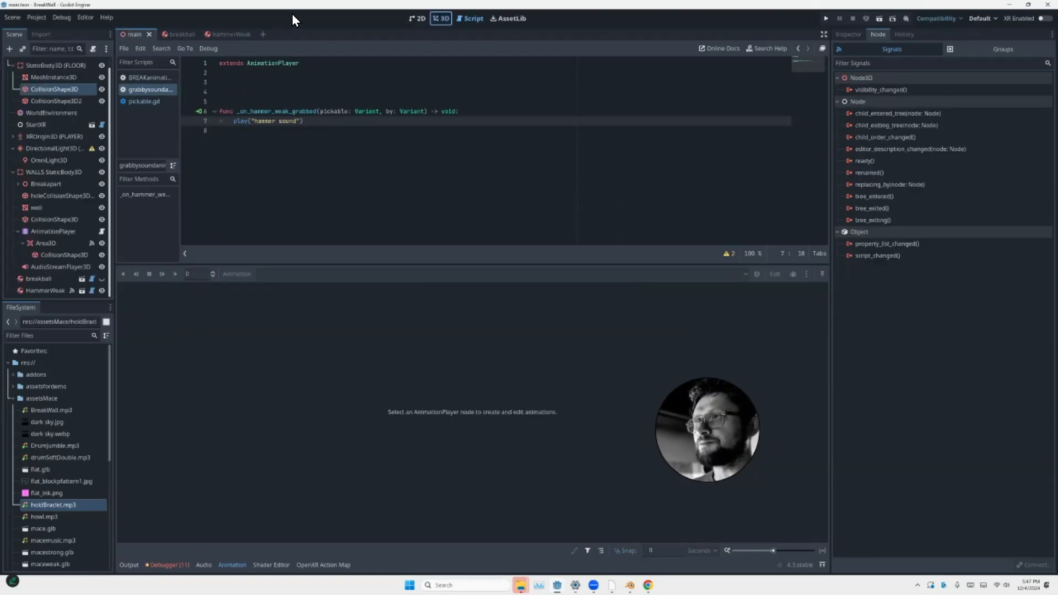
Show the main scene in the 3D view, run the project to test grabbing the hammer, and close the game window
left_click(441, 18)
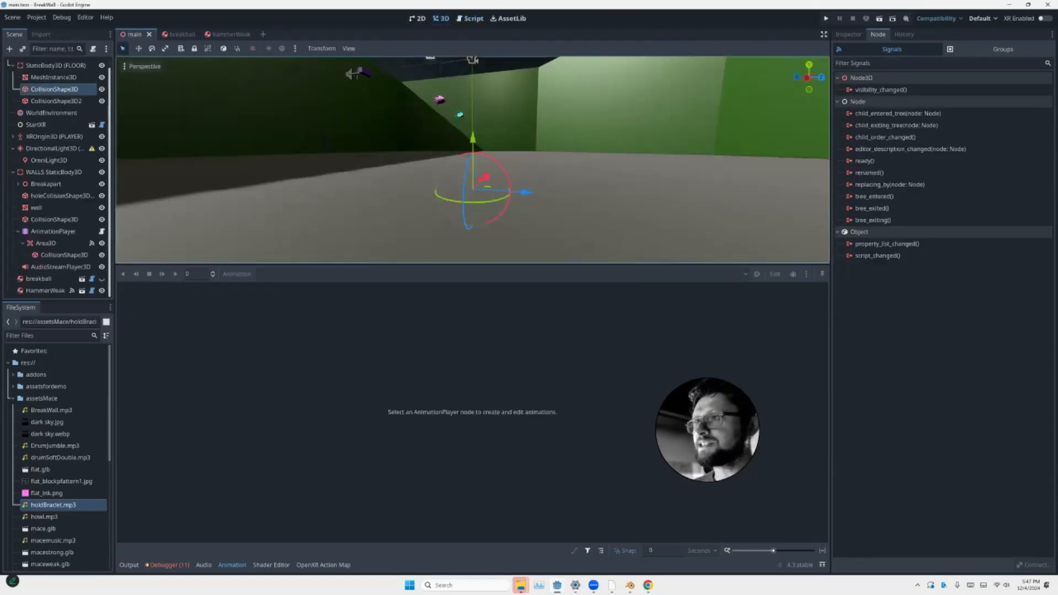
key("F5")
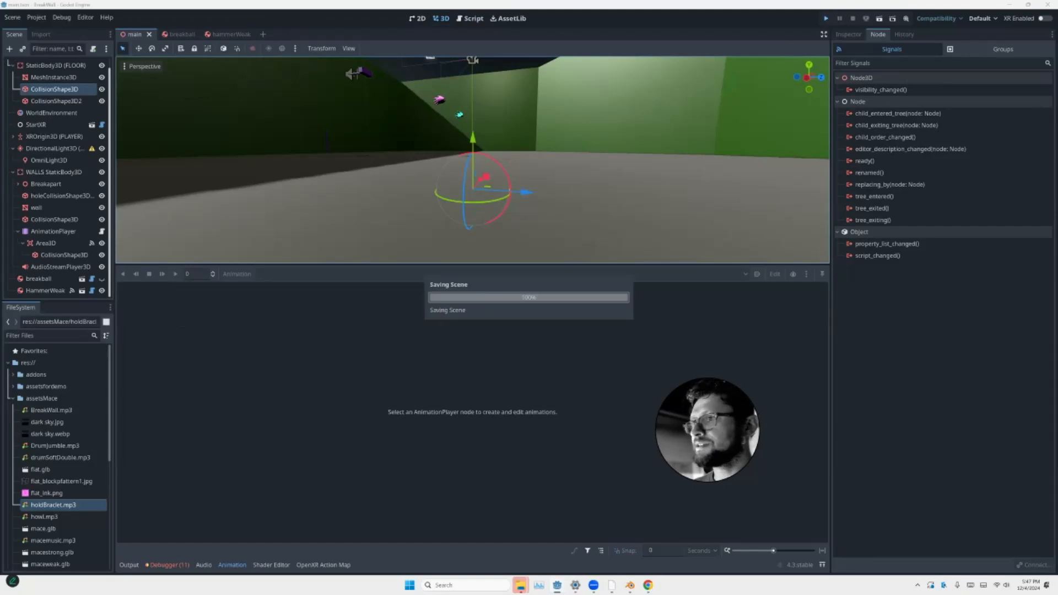
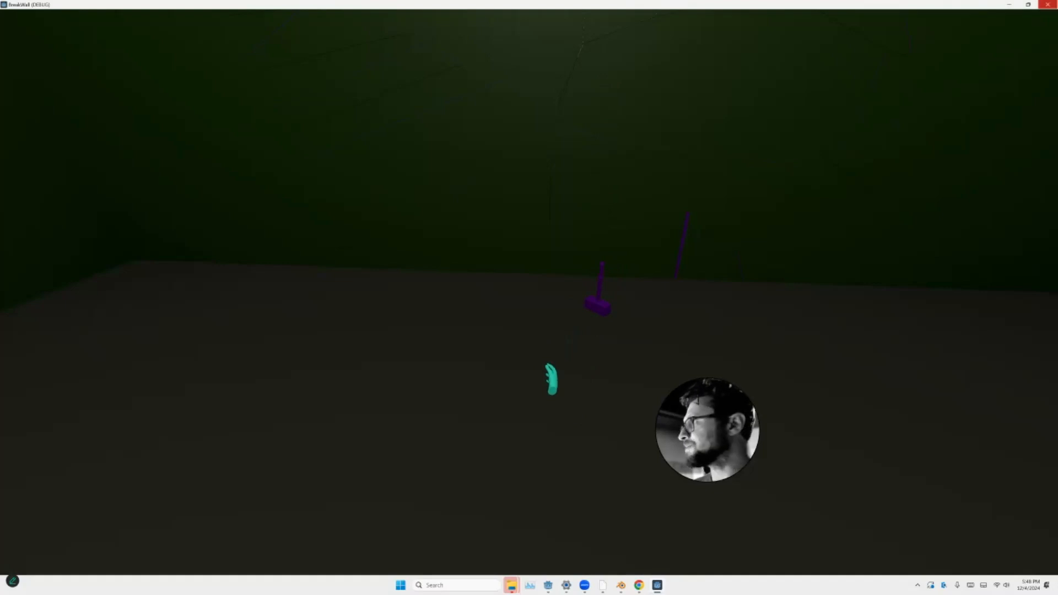
left_click(1047, 4)
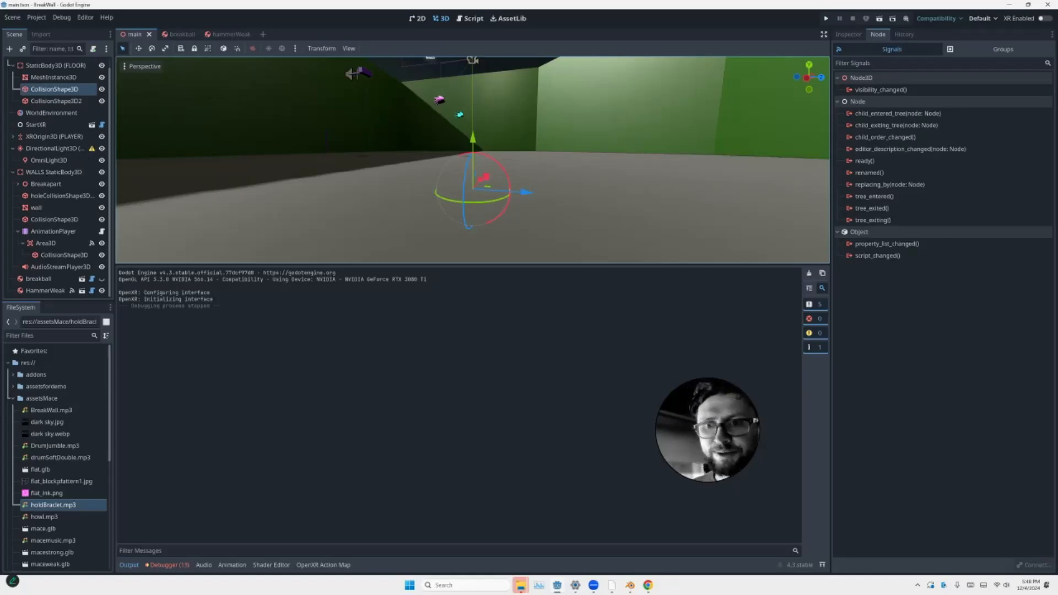
Duplicate the hammerWeak.tscn scene file as hammerStrong.tscn
scroll(55, 457, "down", 5)
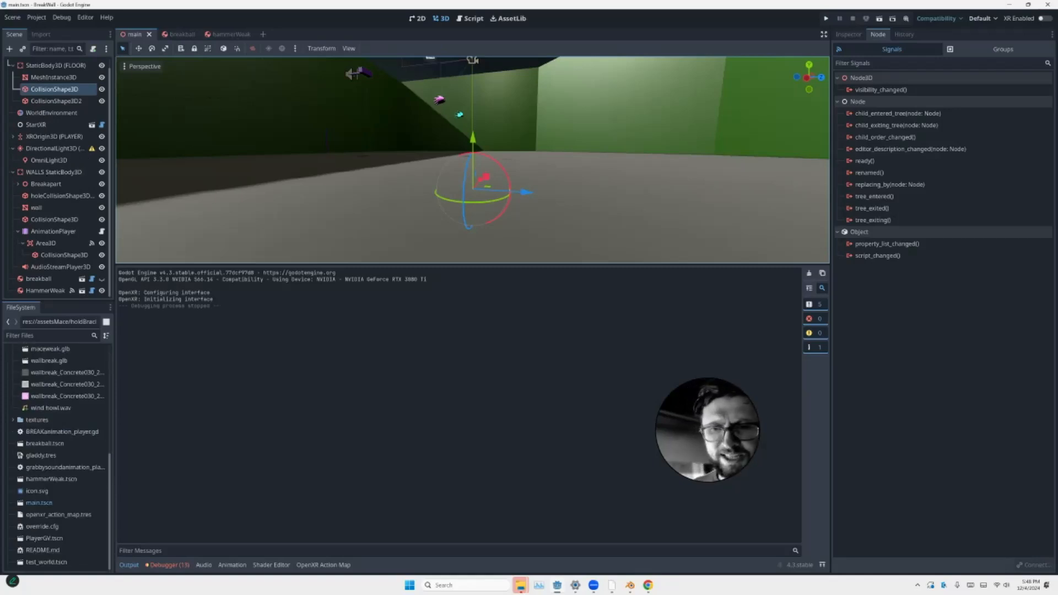
left_click(52, 479)
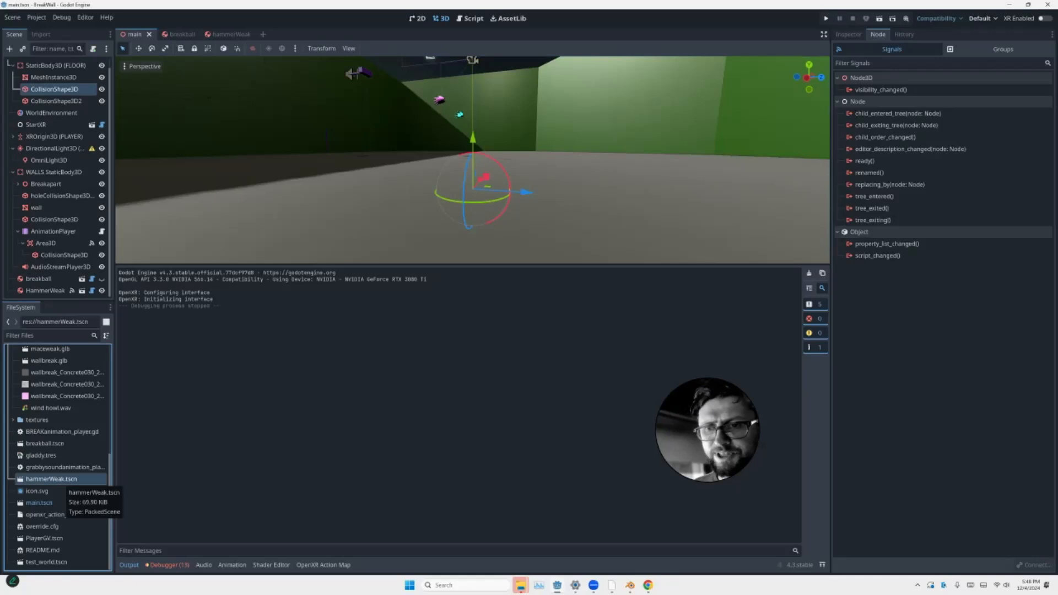
key("ctrl+d")
key("Right")
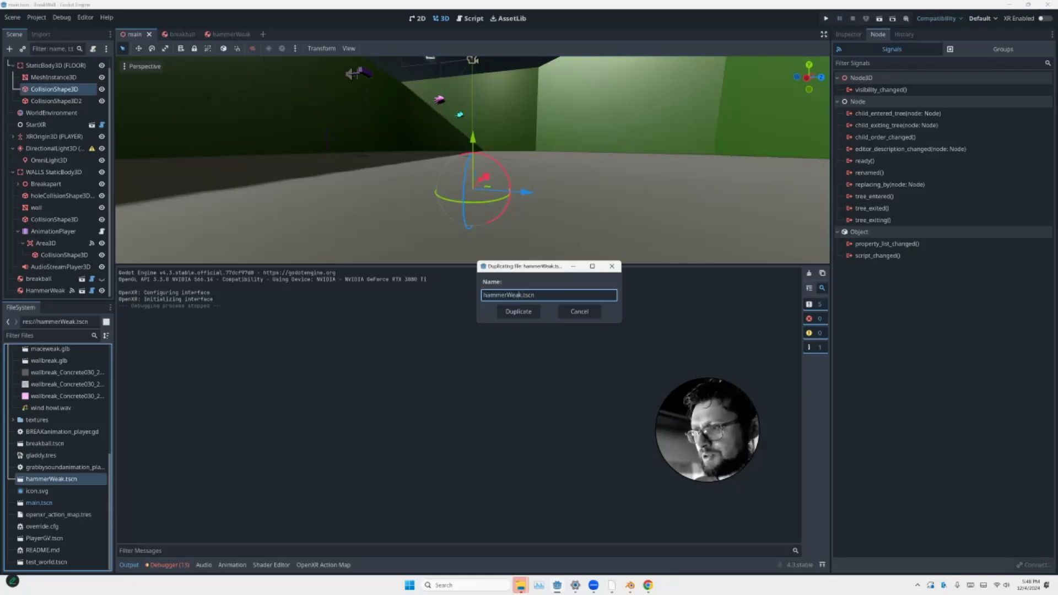
key("BackSpace")
key("BackSpace")
key("BackSpace")
key("BackSpace")
key("BackSpace")
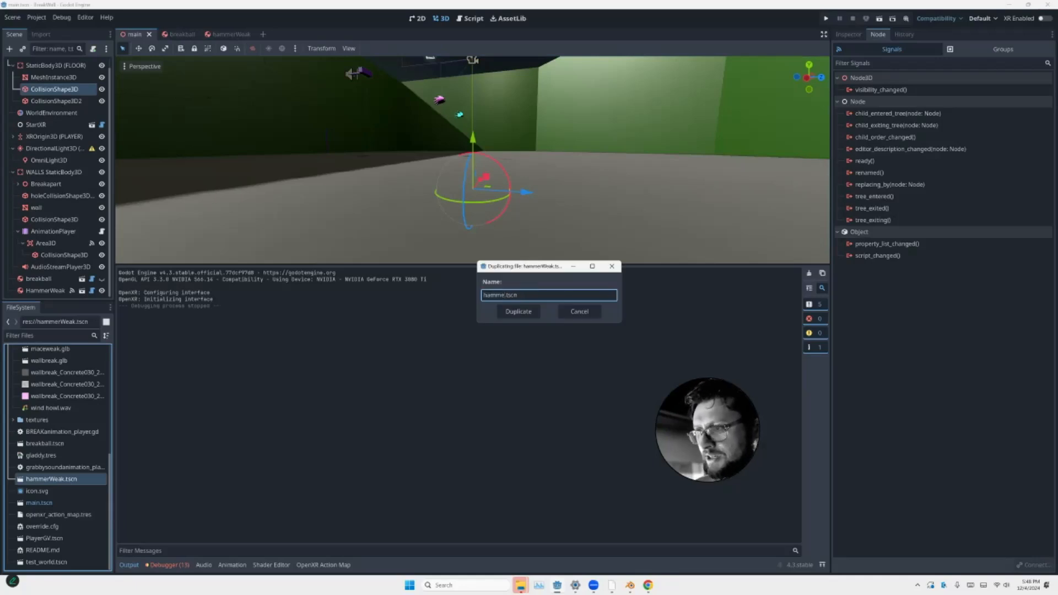
type("rStrong")
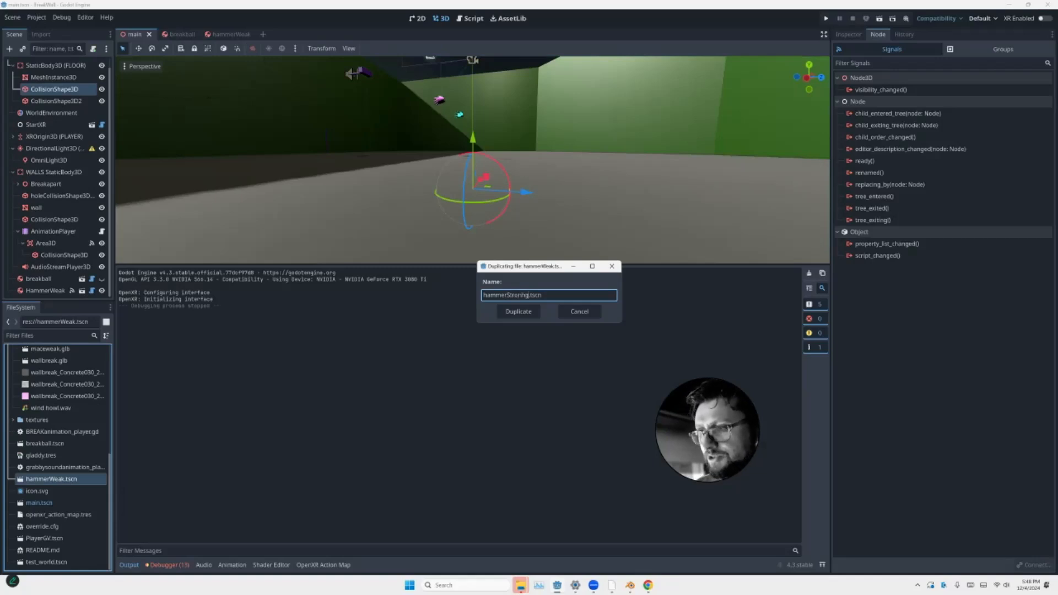
key("BackSpace")
key("BackSpace")
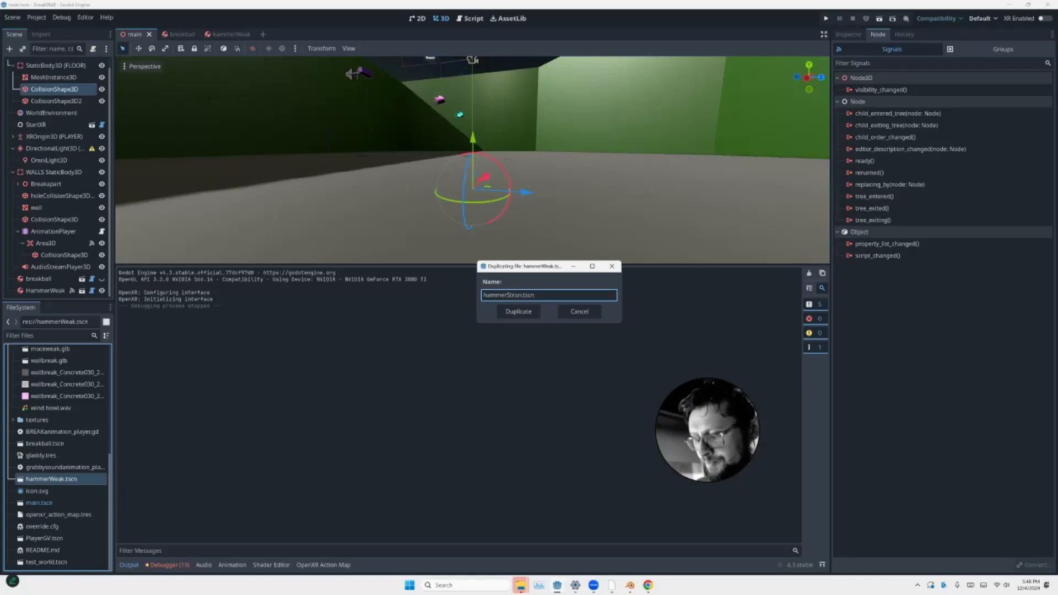
type("g")
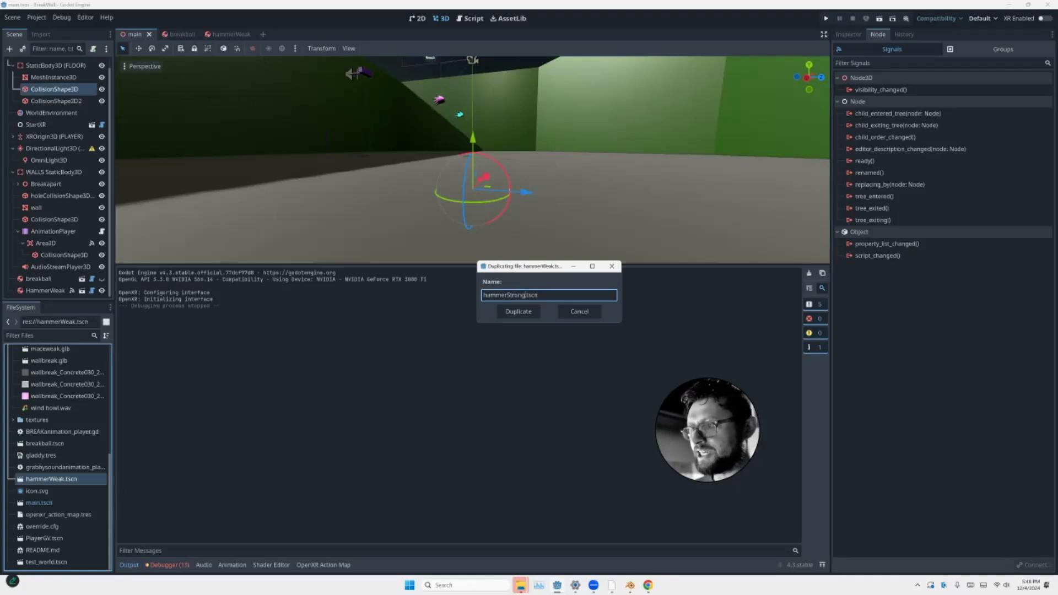
left_click(519, 311)
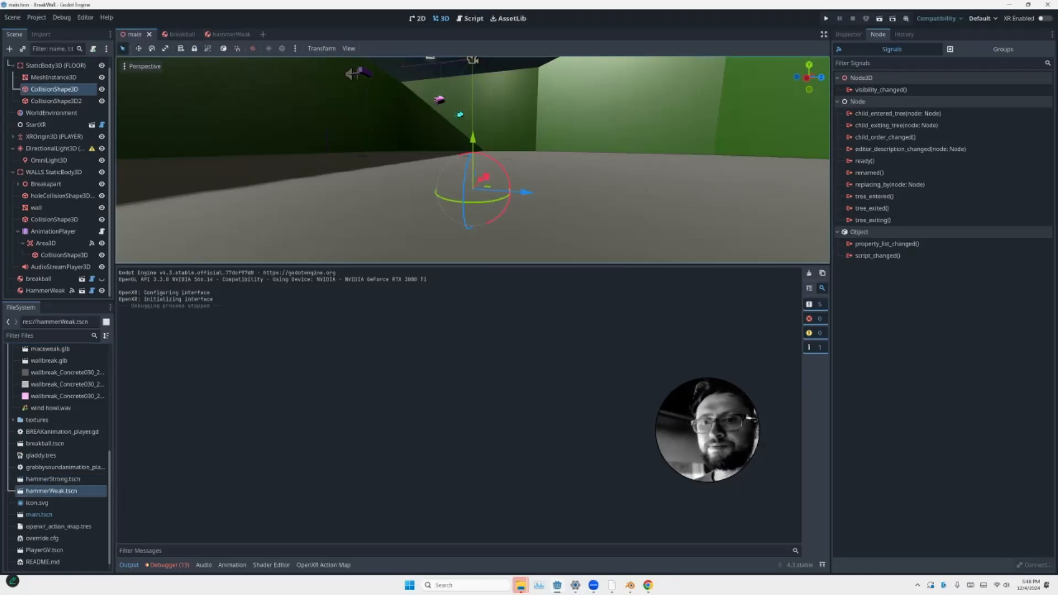
Open the hammerStrong.tscn scene and add a new animation named new_animation to its AnimationPlayer
double_click(53, 479)
scroll(291, 116, "up", 5)
middle_click_drag(303, 144, 126, 146)
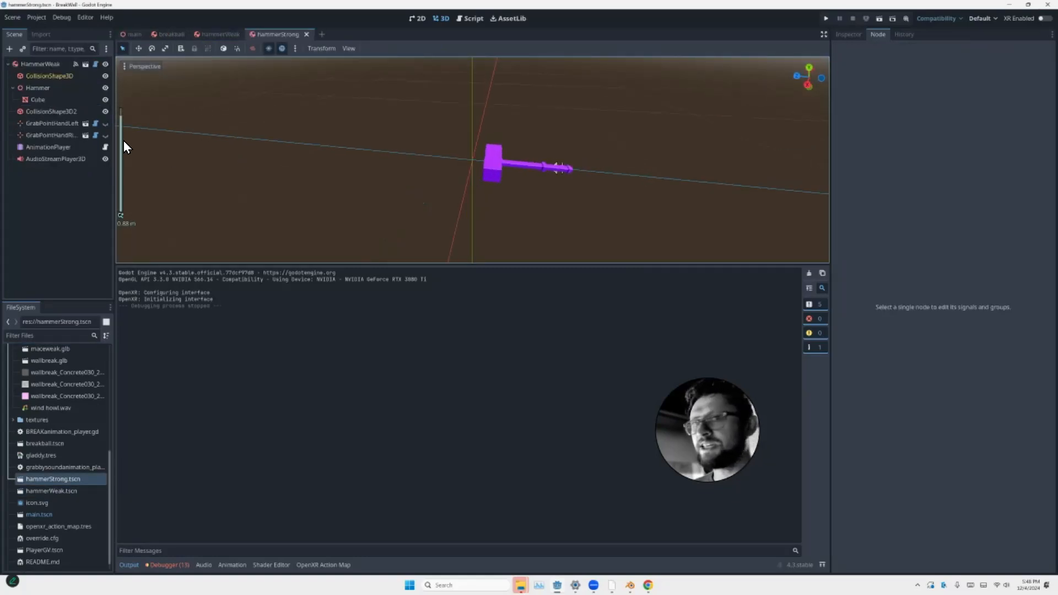
left_click(48, 147)
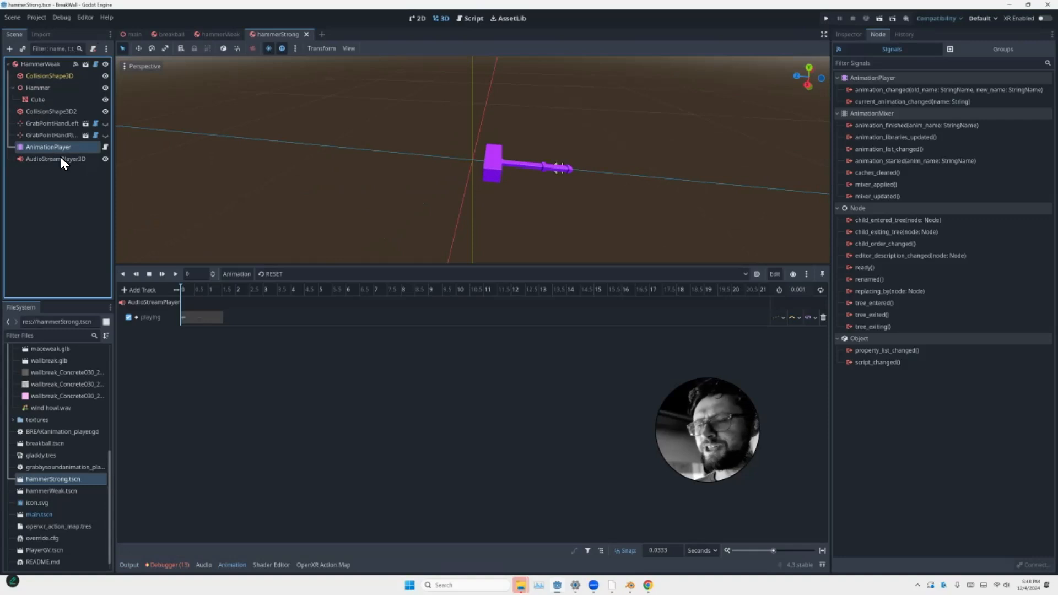
left_click(279, 275)
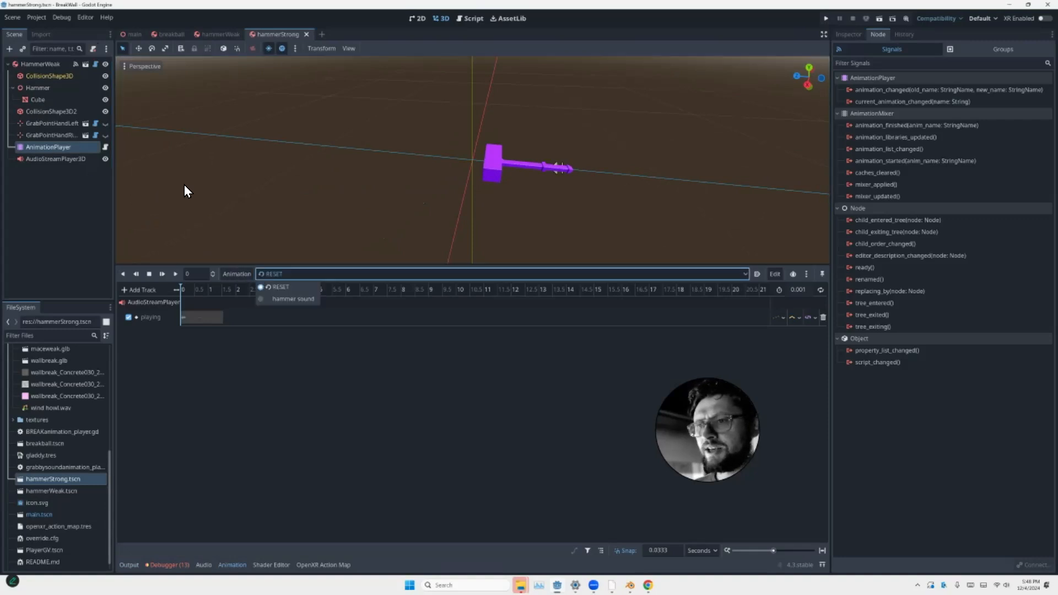
left_click(241, 275)
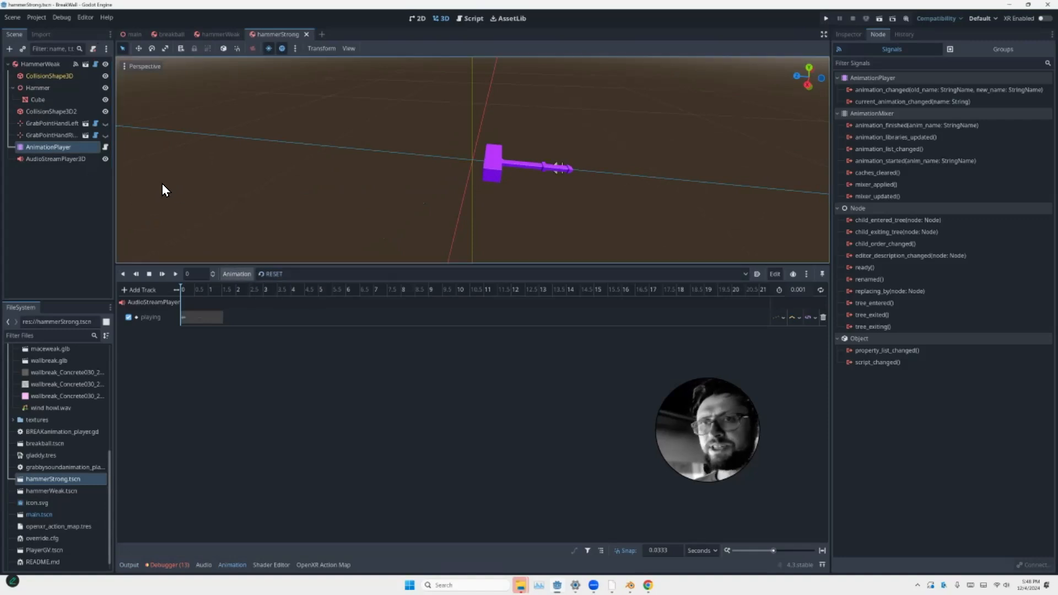
left_click(237, 274)
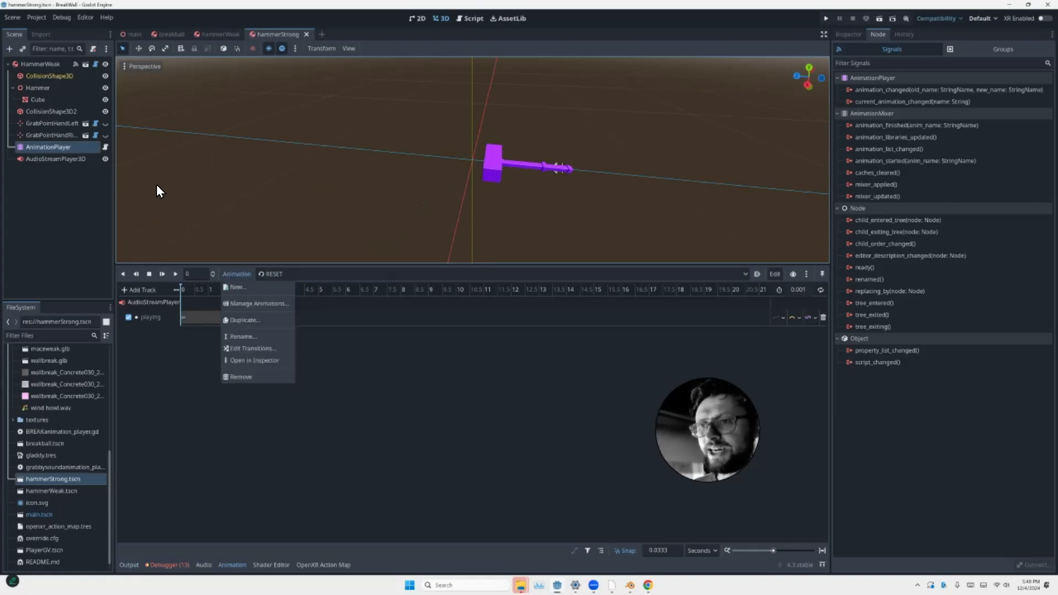
left_click(242, 287)
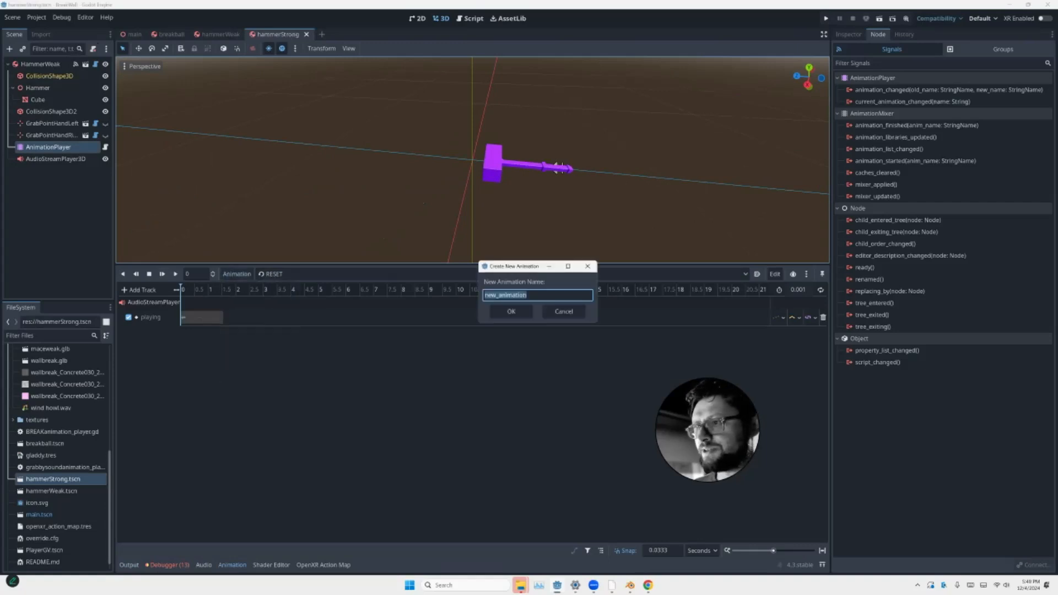
left_click(510, 311)
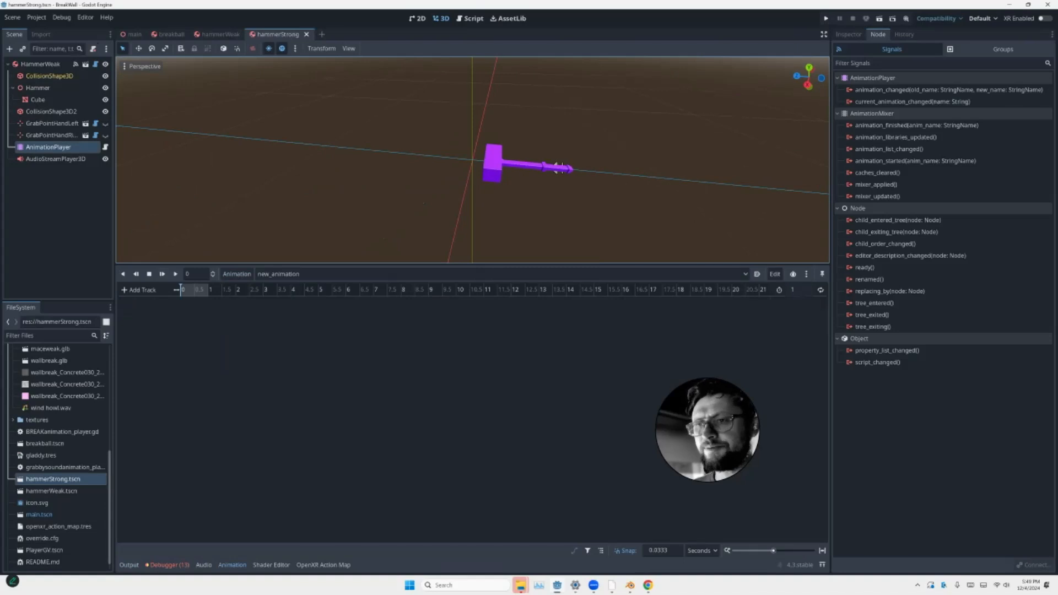
left_click(277, 275)
left_click(281, 274)
left_click(287, 275)
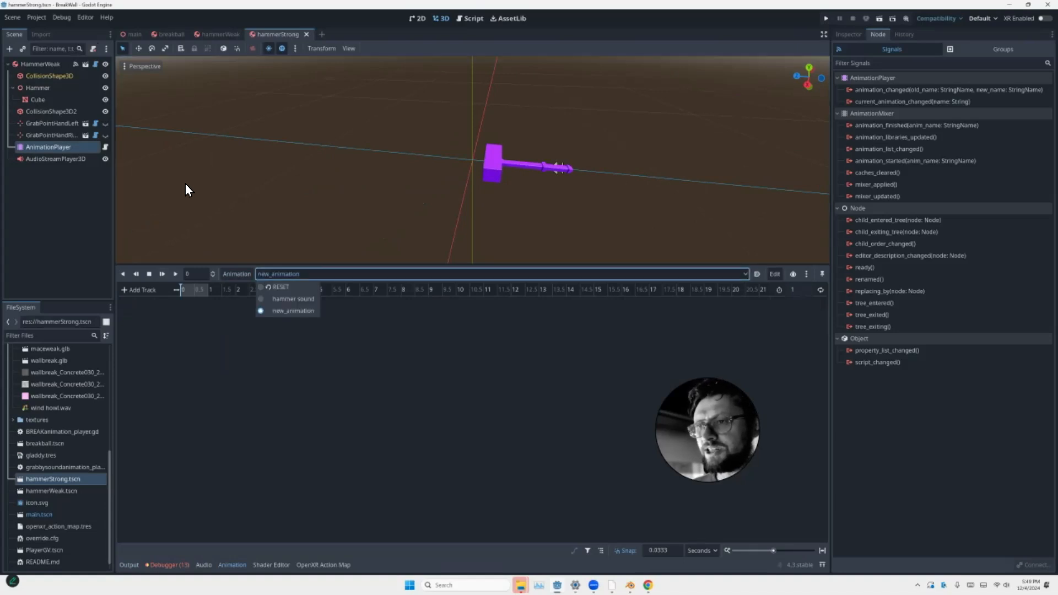
left_click(292, 310)
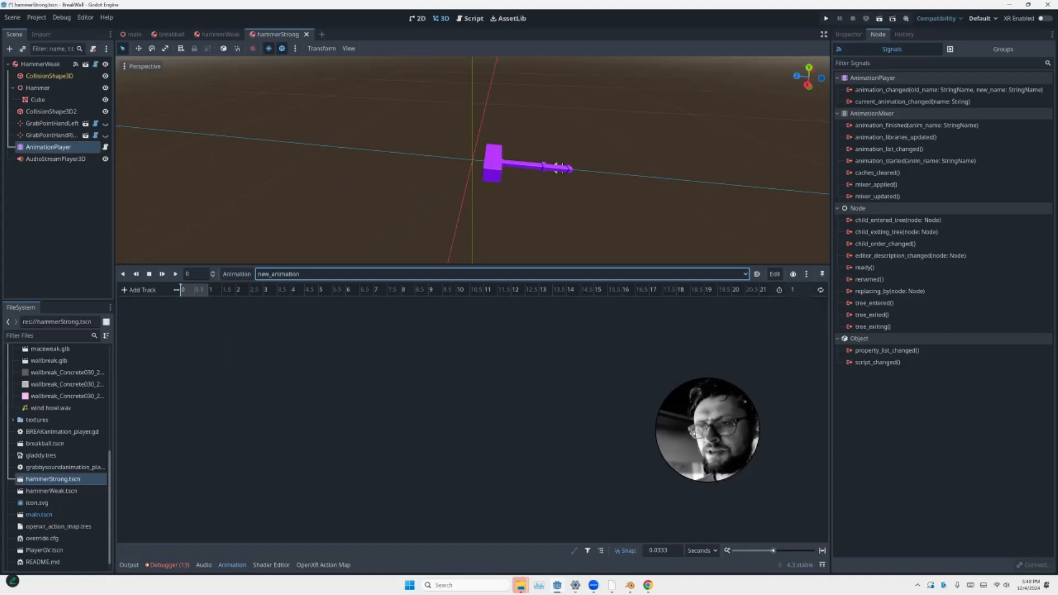
left_click(281, 275)
left_click(293, 310)
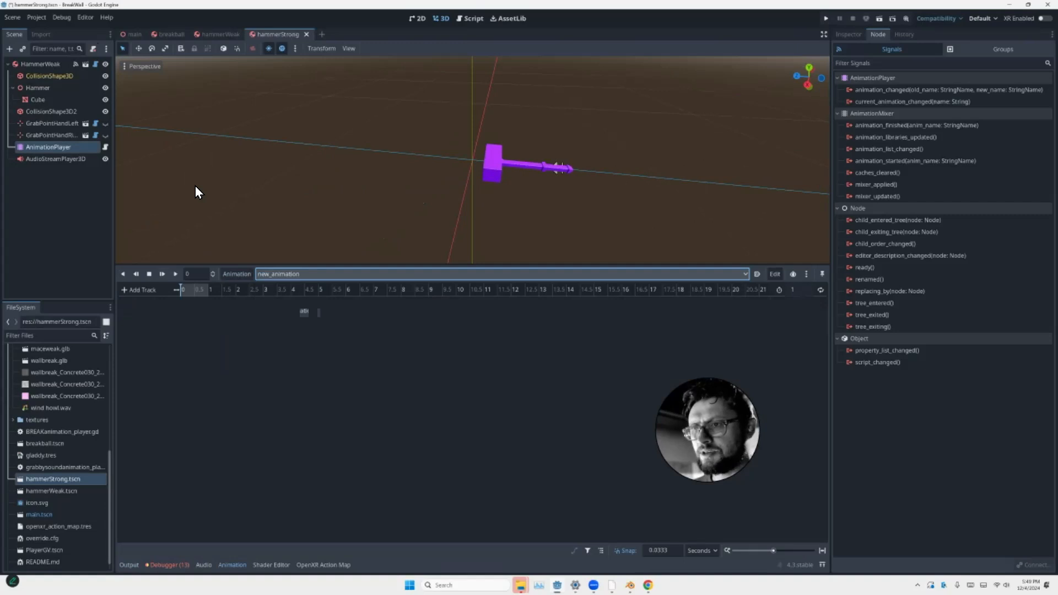
left_click(281, 273)
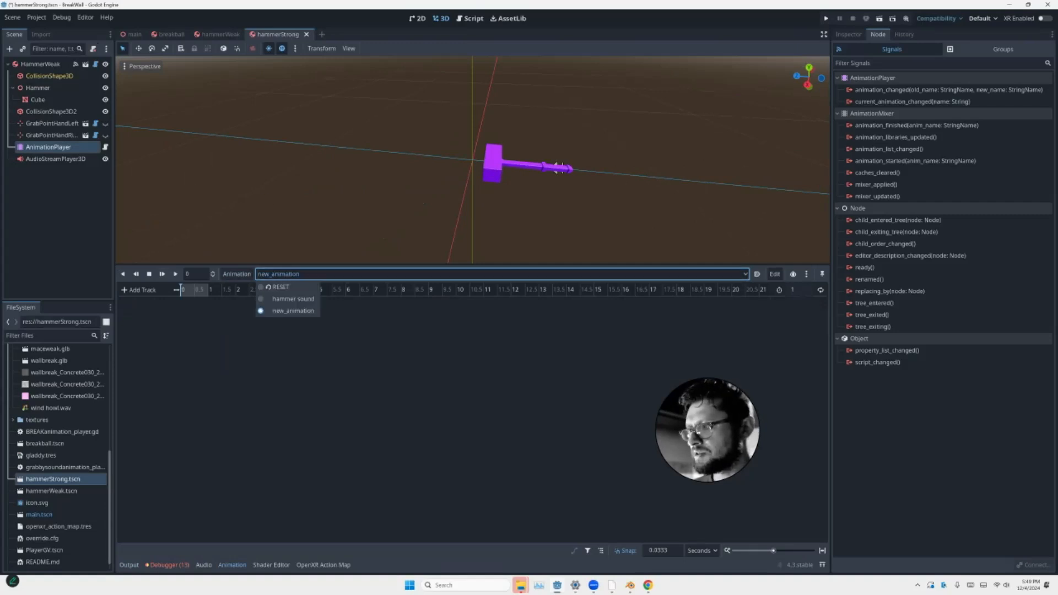
Rename the new_animation animation to Strong
left_click(237, 274)
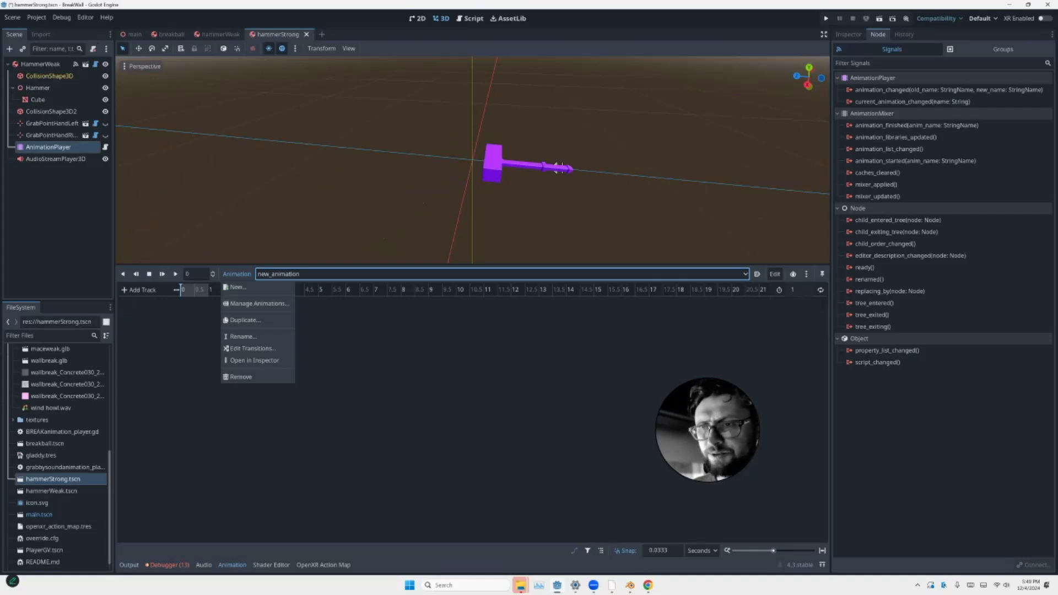
left_click(243, 336)
left_click(505, 295)
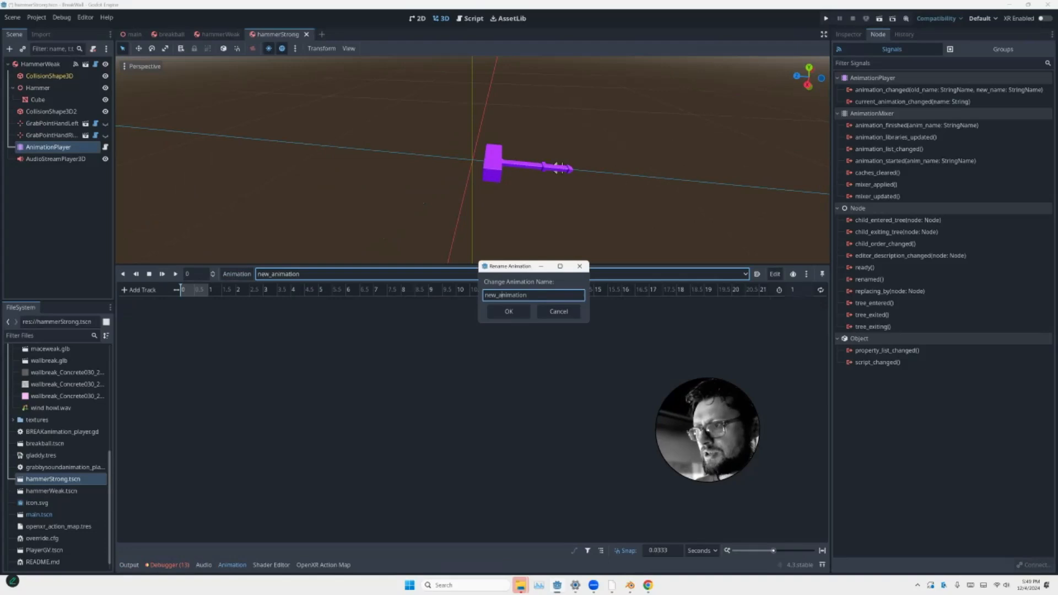
key("BackSpace")
key("BackSpace")
key("BackSpace")
key("BackSpace")
key("BackSpace")
key("BackSpace")
key("BackSpace")
key("BackSpace")
key("BackSpace")
key("BackSpace")
key("BackSpace")
key("BackSpace")
key("BackSpace")
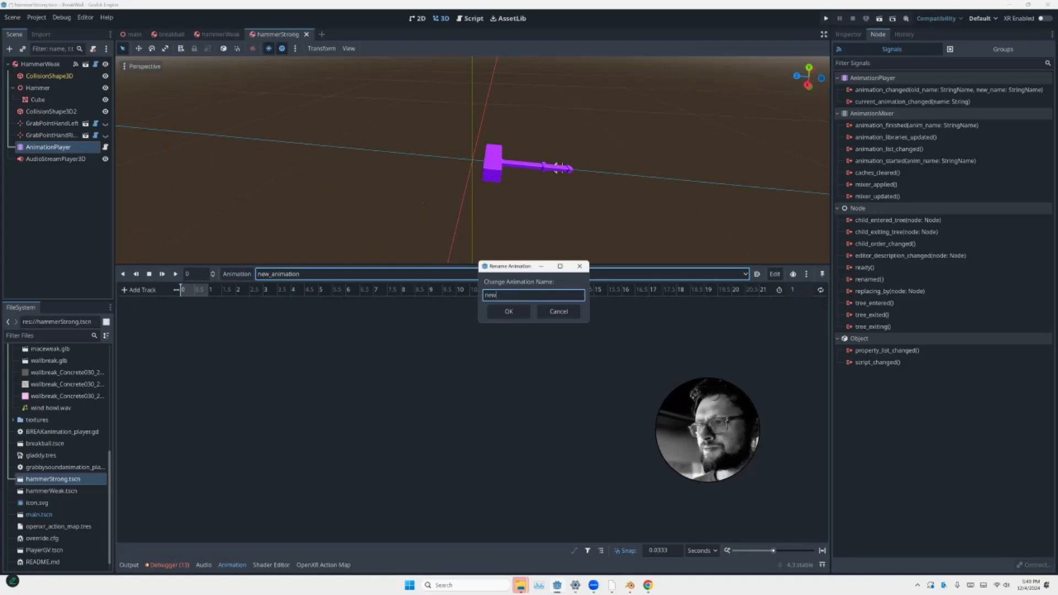
type("Strong")
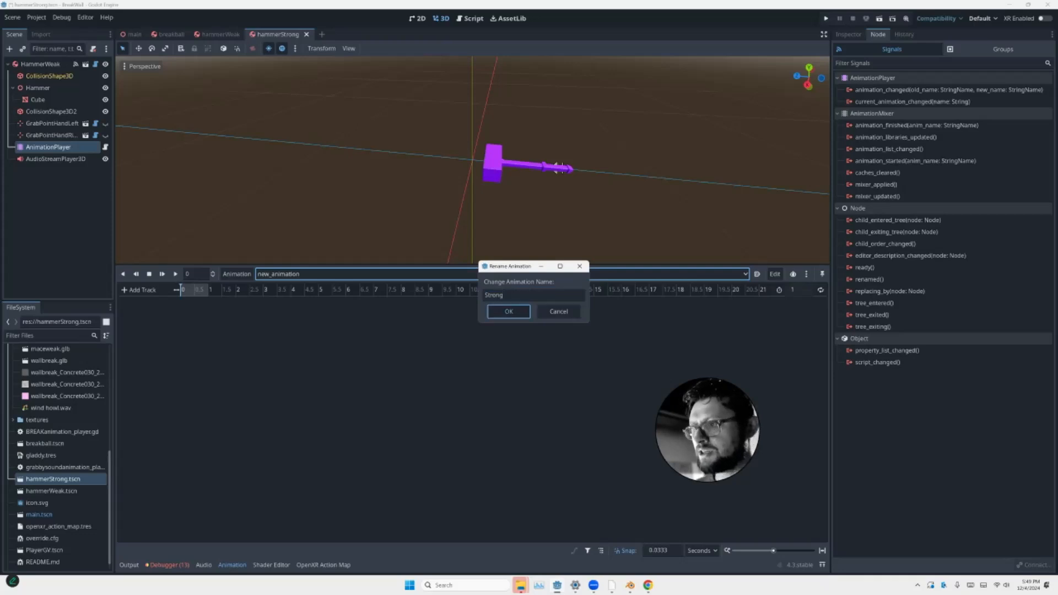
key("Return")
Make Strong the animation being edited and save the hammerStrong scene
left_click(278, 274)
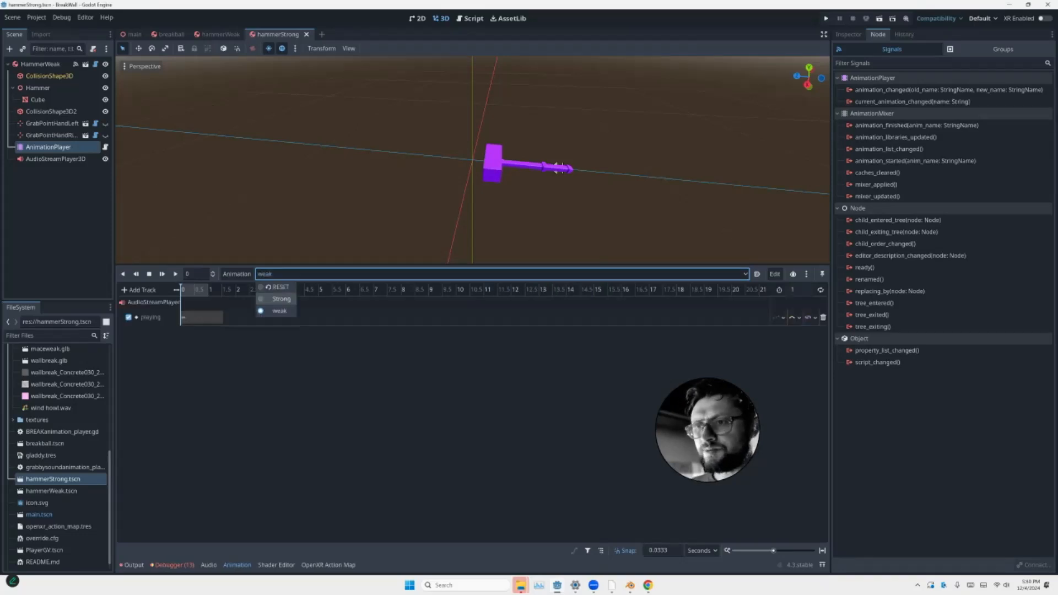
left_click(280, 300)
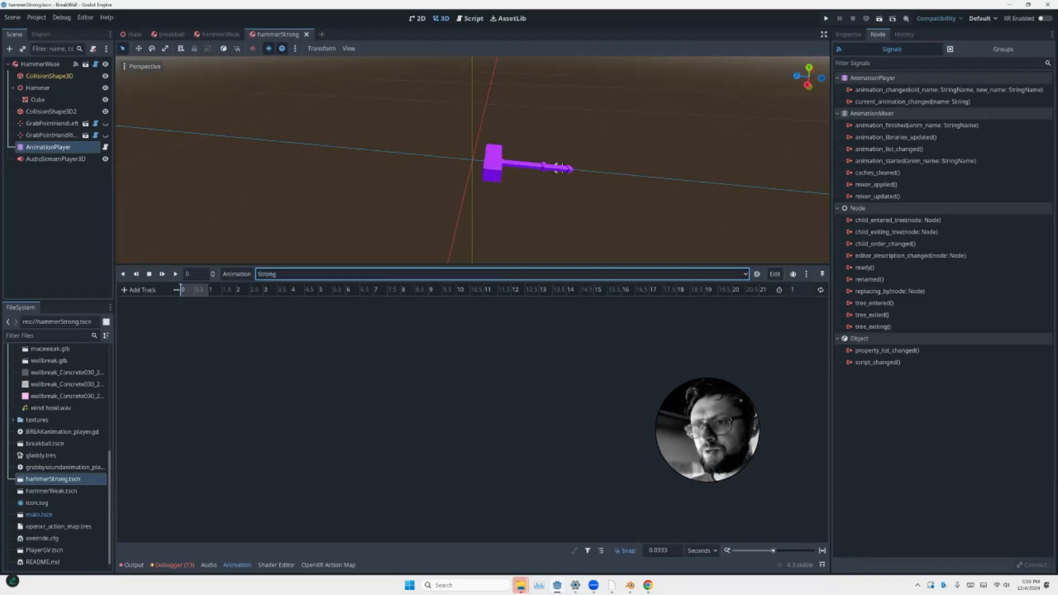
key("ctrl+s")
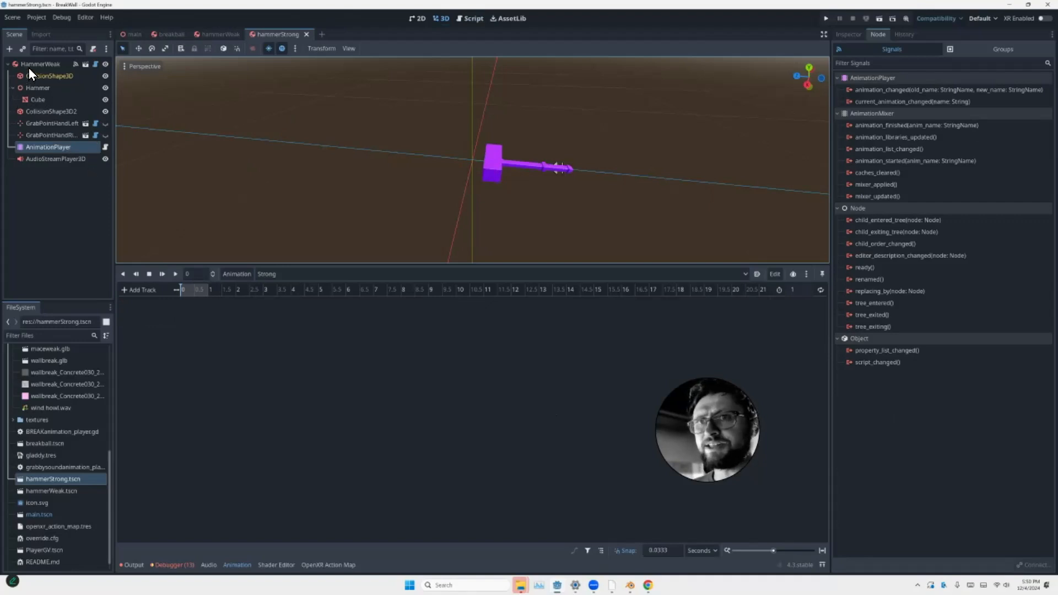
Select the hammer's Cube mesh and show its Blend Shapes properties
left_click(34, 99)
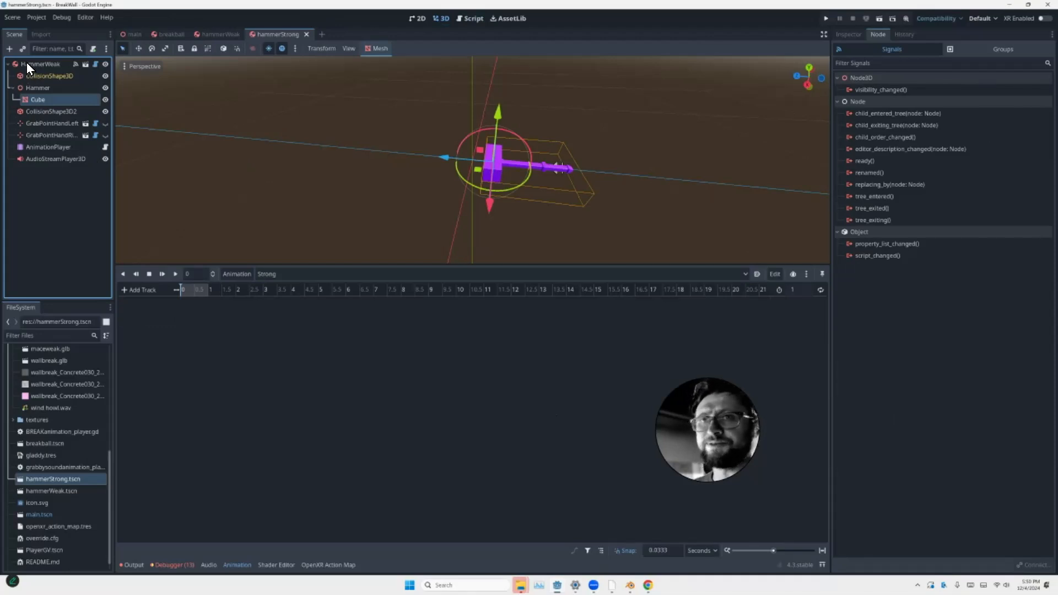
left_click(30, 87)
right_click(30, 87)
left_click(27, 63)
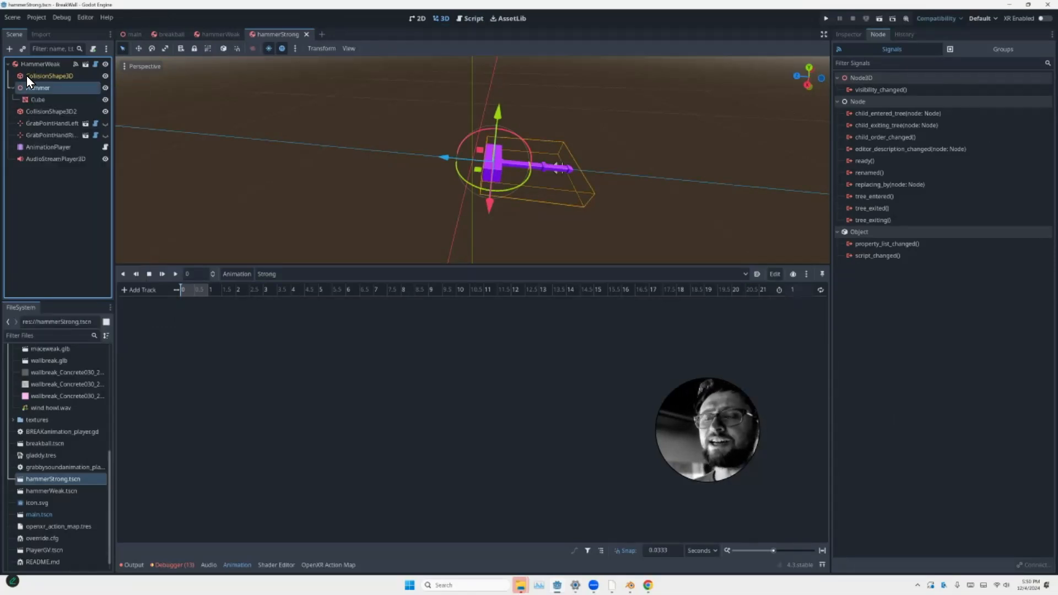
left_click(36, 99)
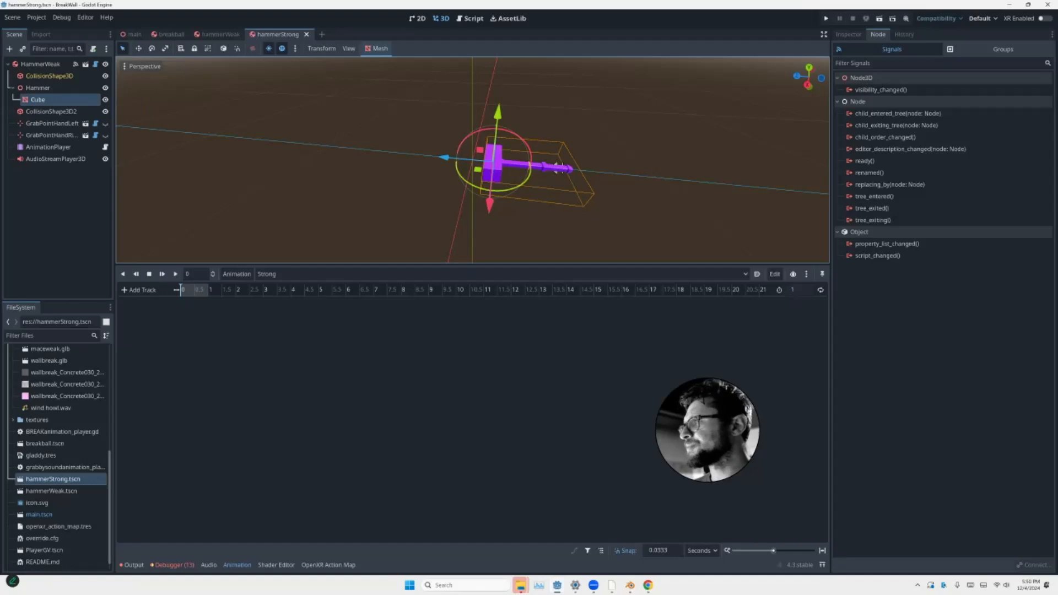
left_click(849, 35)
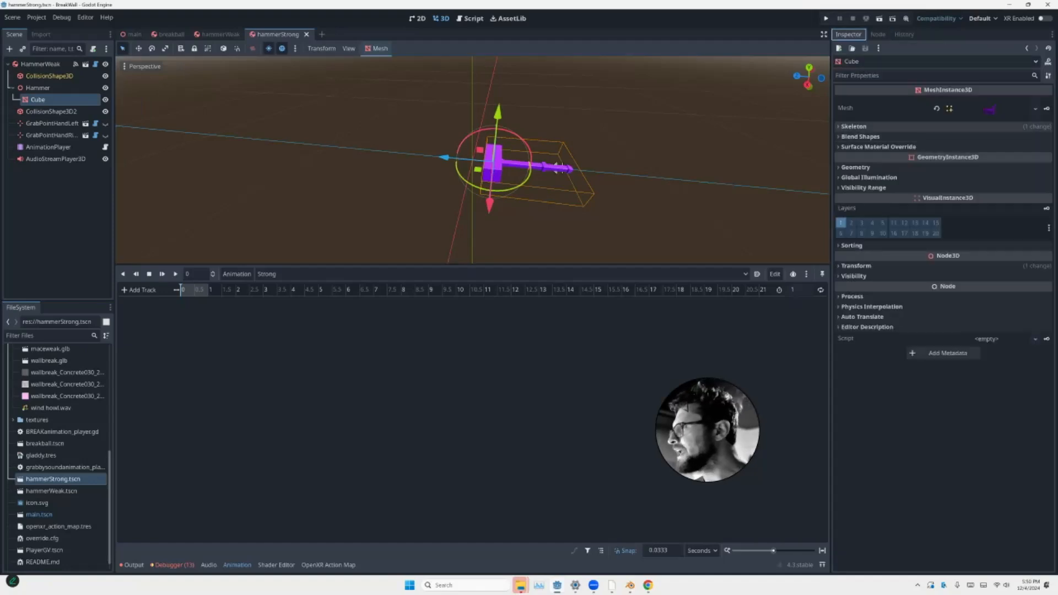
left_click(860, 137)
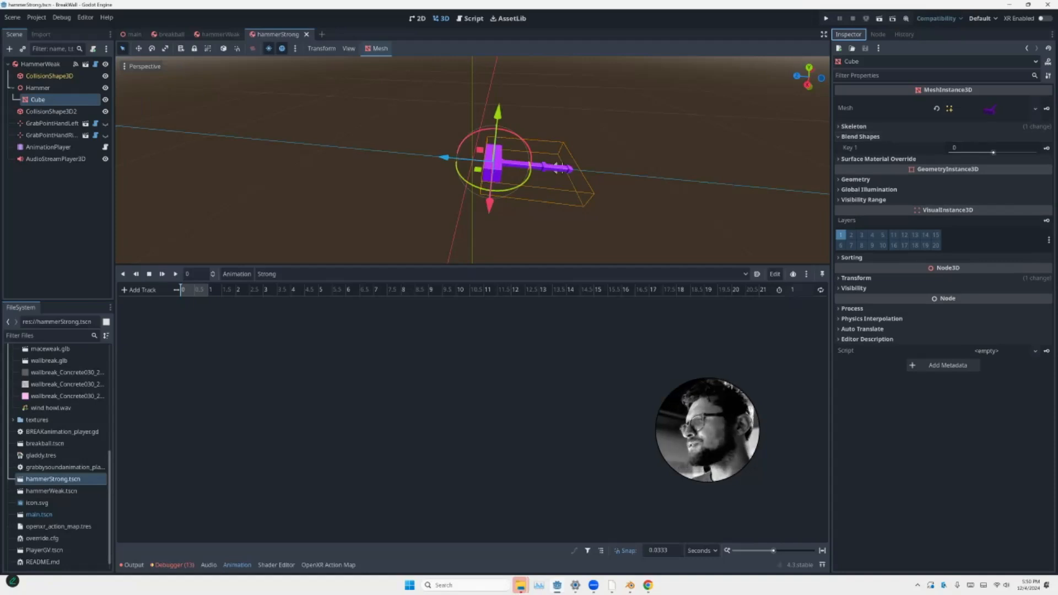
Try the Cube's Key 1 blend shape at about 0.63 and reset it to its default
left_click(992, 149)
mouse_move(993, 152)
left_mouse_down()
mouse_move(1038, 152)
mouse_move(988, 152)
mouse_move(1038, 152)
mouse_move(994, 152)
mouse_move(1038, 152)
mouse_move(1008, 152)
mouse_move(1021, 152)
left_mouse_up()
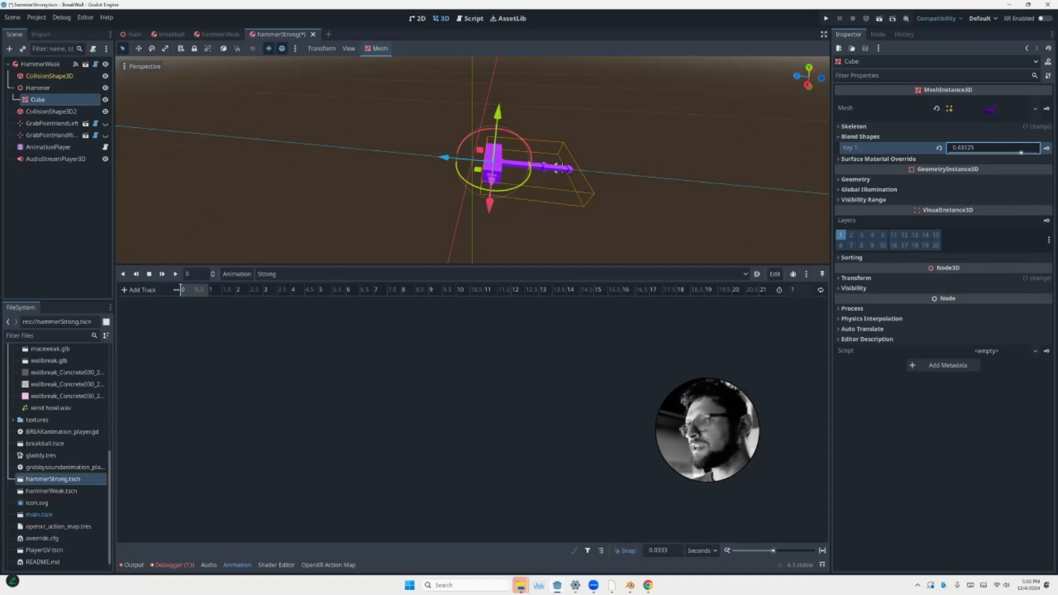
left_click(938, 148)
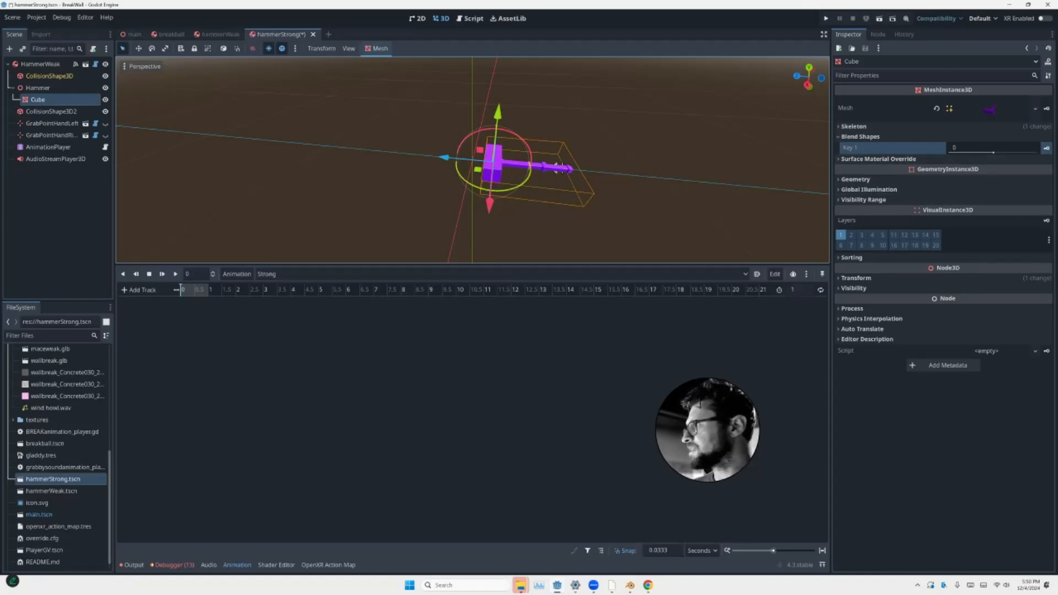
Insert a keyframe for the Cube's Key 1 blend shape with value 0 at 0 seconds in the Strong animation
left_click(1046, 149)
key("Return")
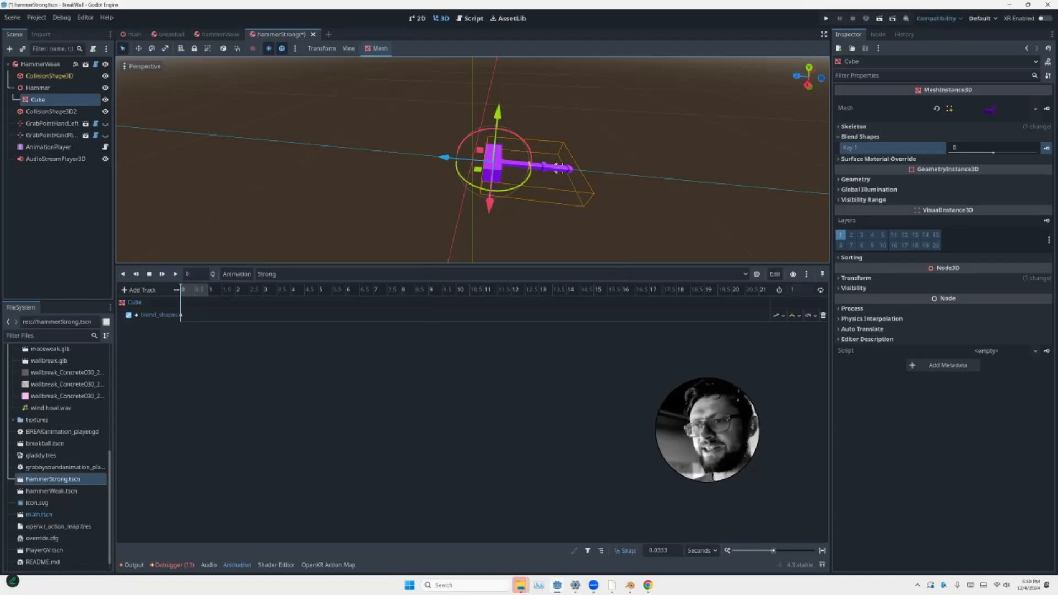
left_click_drag(181, 290, 209, 290)
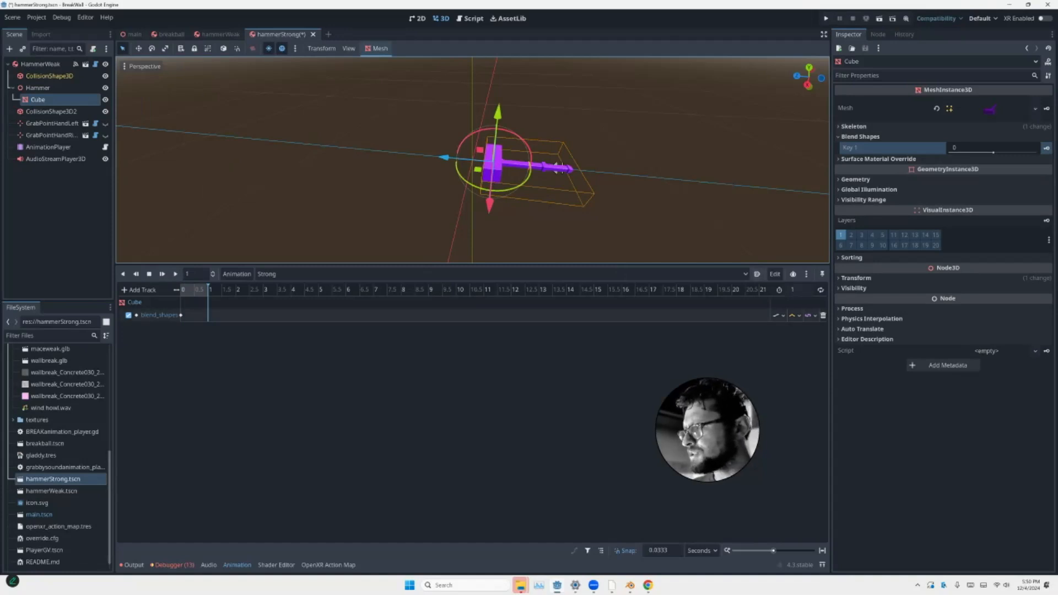
left_click(181, 289)
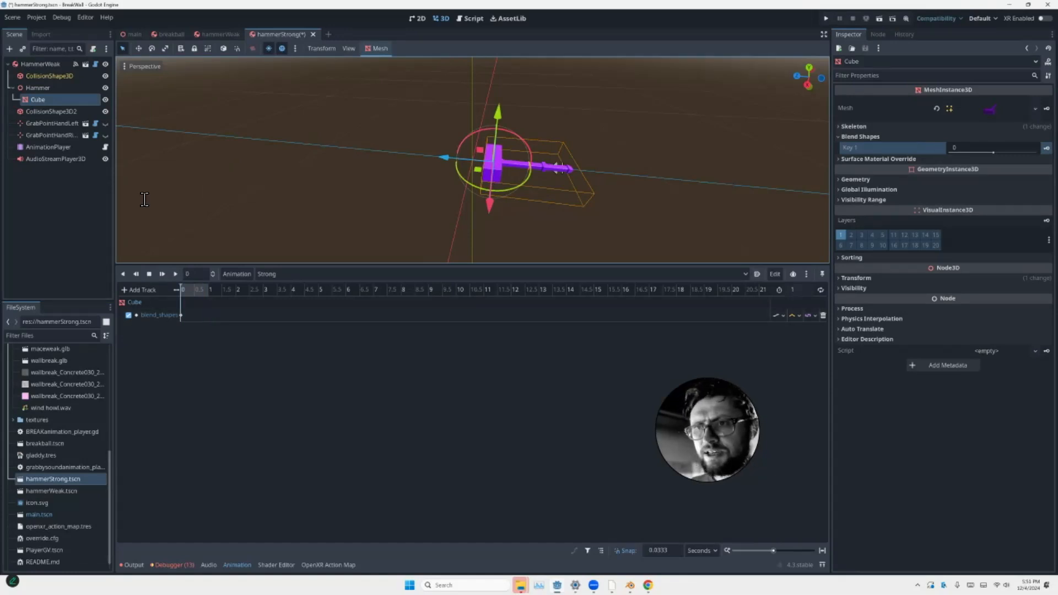
Set the Strong animation's length to 3 seconds and key the Cube's Key 1 blend shape with value 1 at 3 seconds
left_click(794, 290)
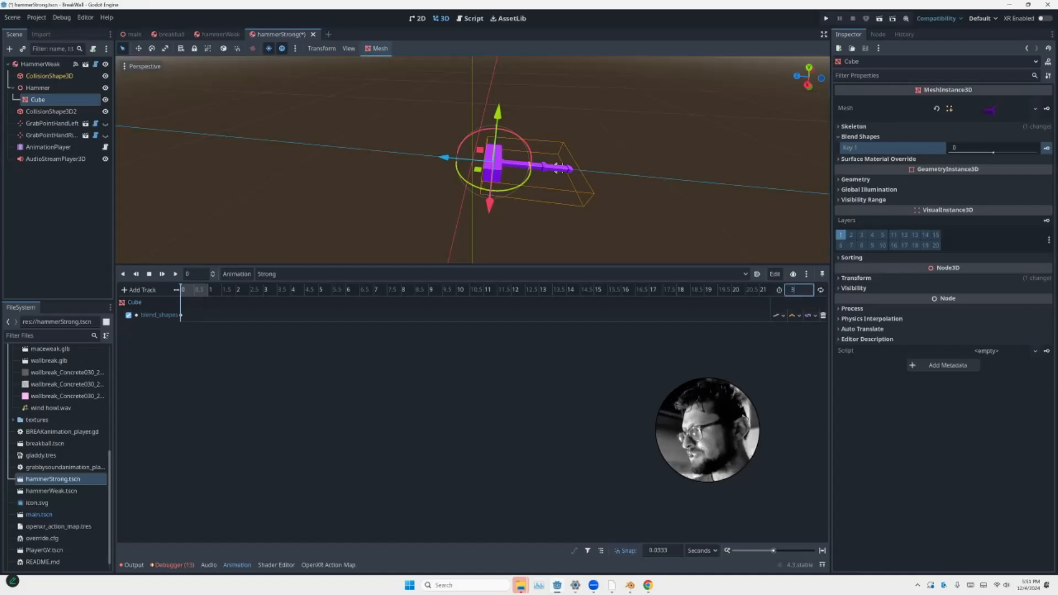
key("Return")
left_click_drag(182, 289, 264, 290)
left_click_drag(994, 152, 994, 152)
left_click(991, 147)
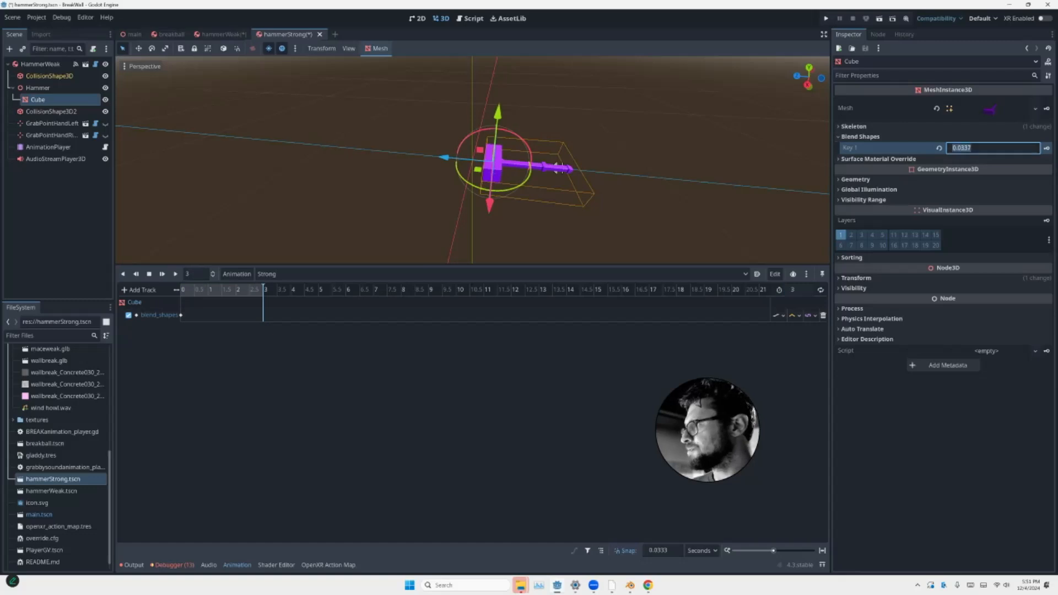
type("1")
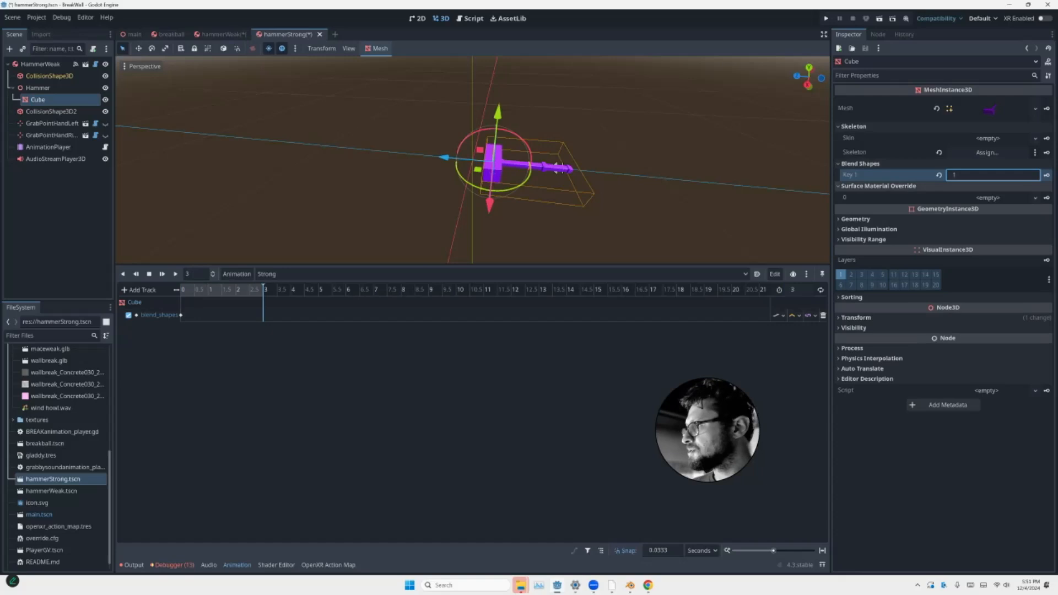
left_click(987, 152)
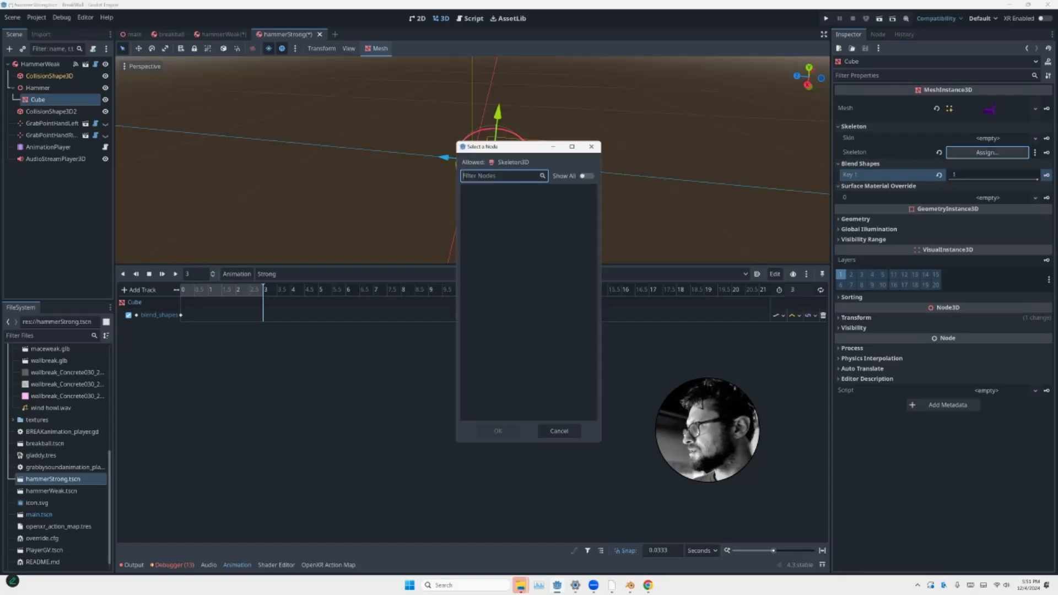
left_click(591, 146)
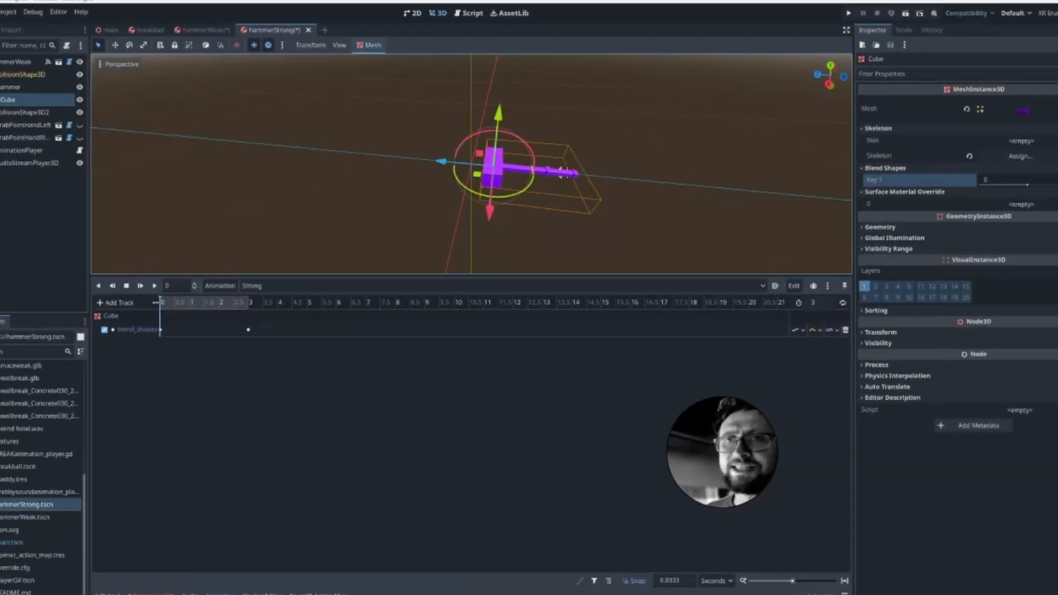
Clear the audio stream assigned to the hammer's AudioStreamPlayer3D
left_click(56, 159)
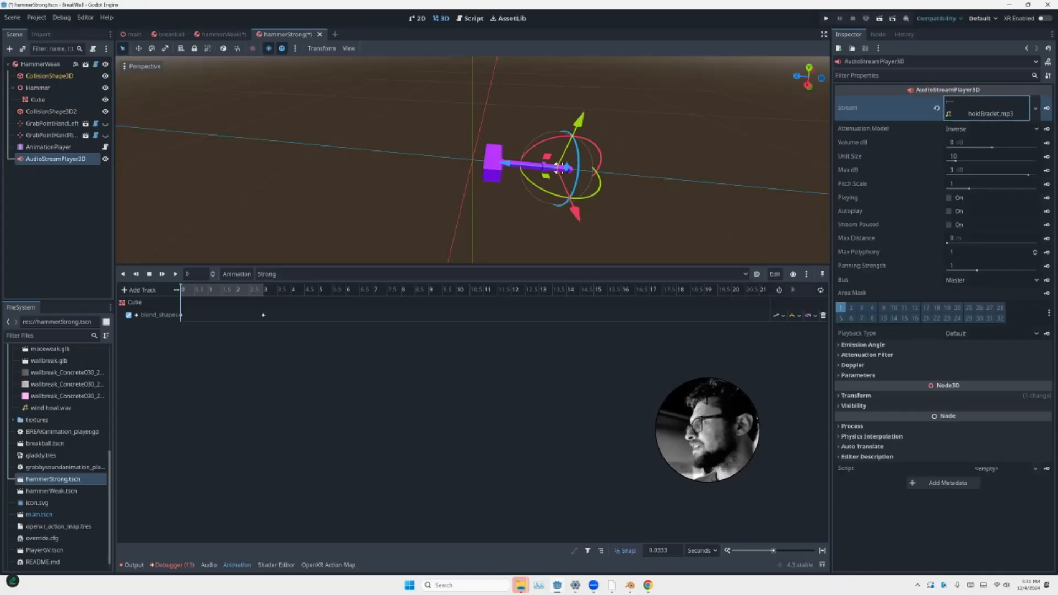
left_click(969, 110)
left_click(936, 108)
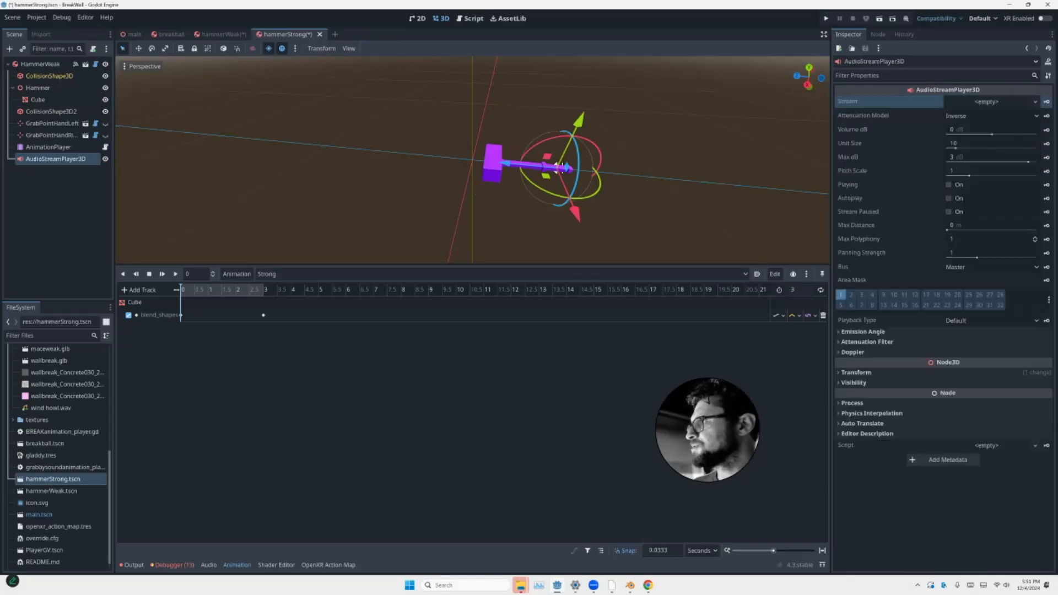
Listen to macemusic.mp3 from the assetsMace folder in the audio stream importer and close it without reimporting
scroll(58, 457, "up", 8)
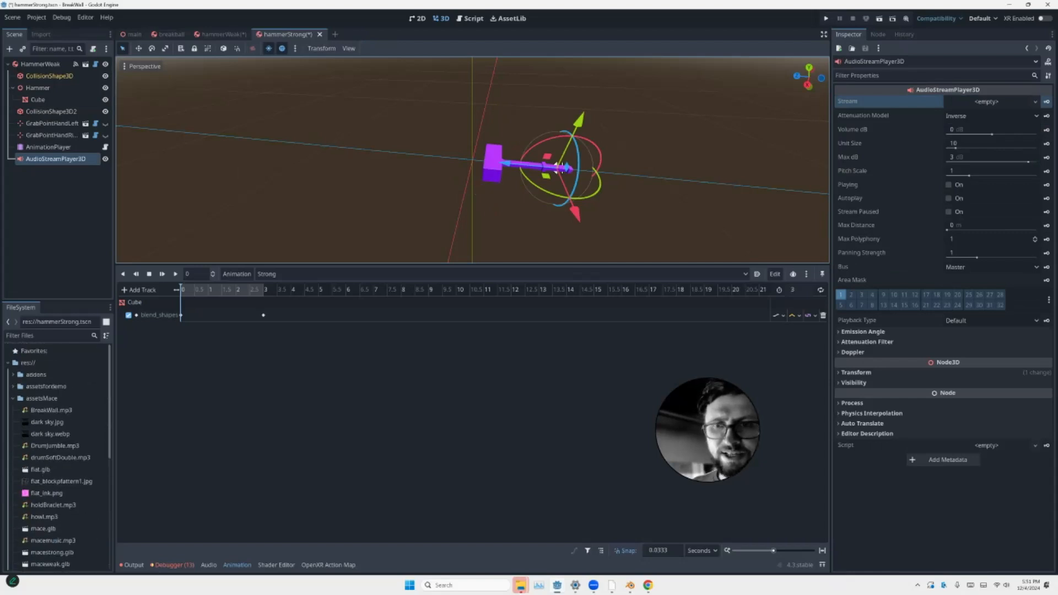
scroll(59, 458, "down", 2)
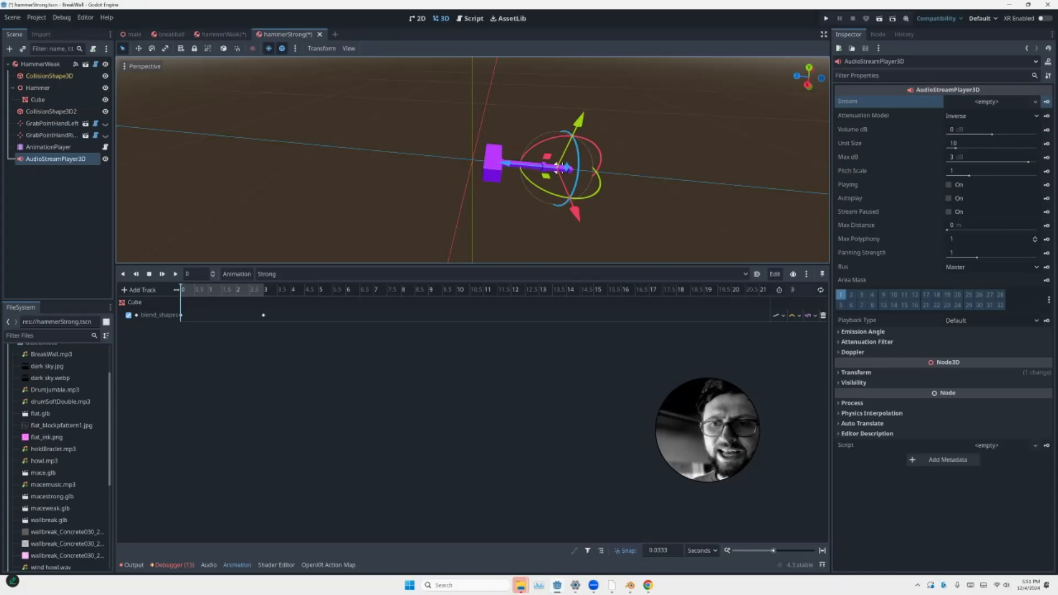
left_click(61, 401)
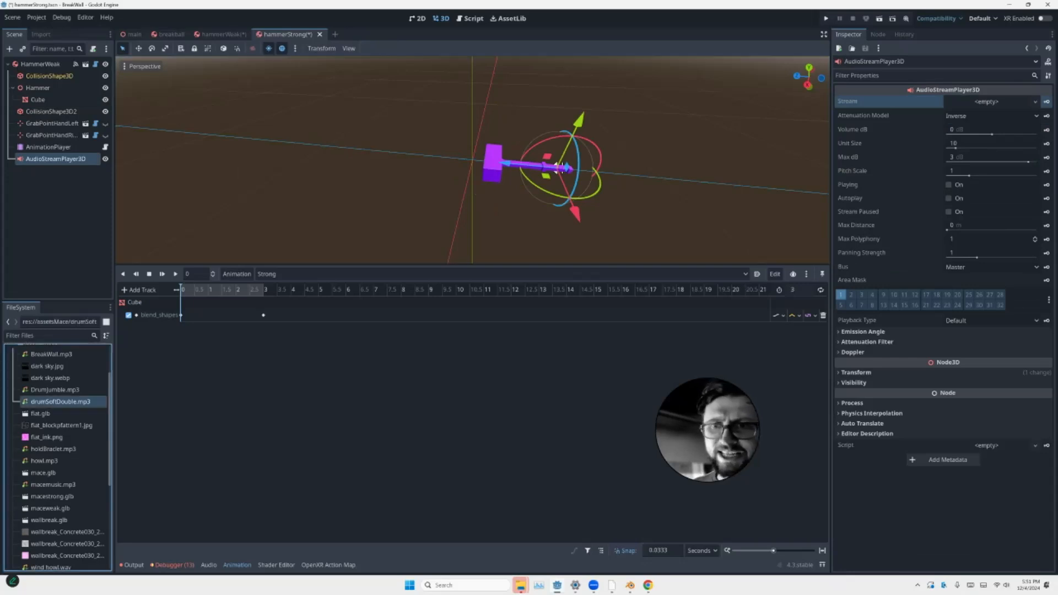
scroll(59, 441, "down", 2)
left_click(53, 428)
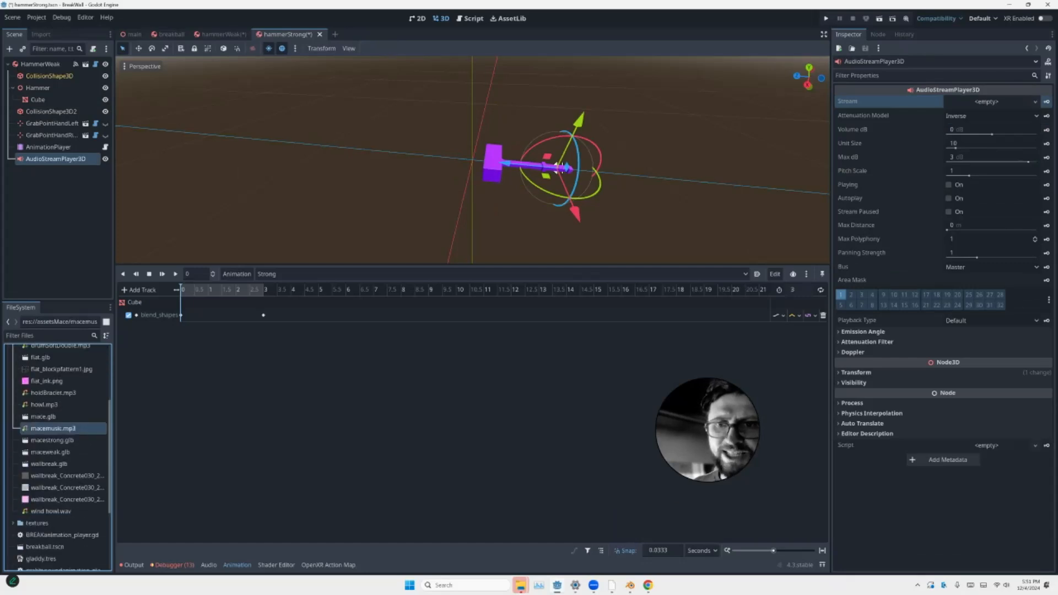
double_click(54, 428)
left_click(410, 357)
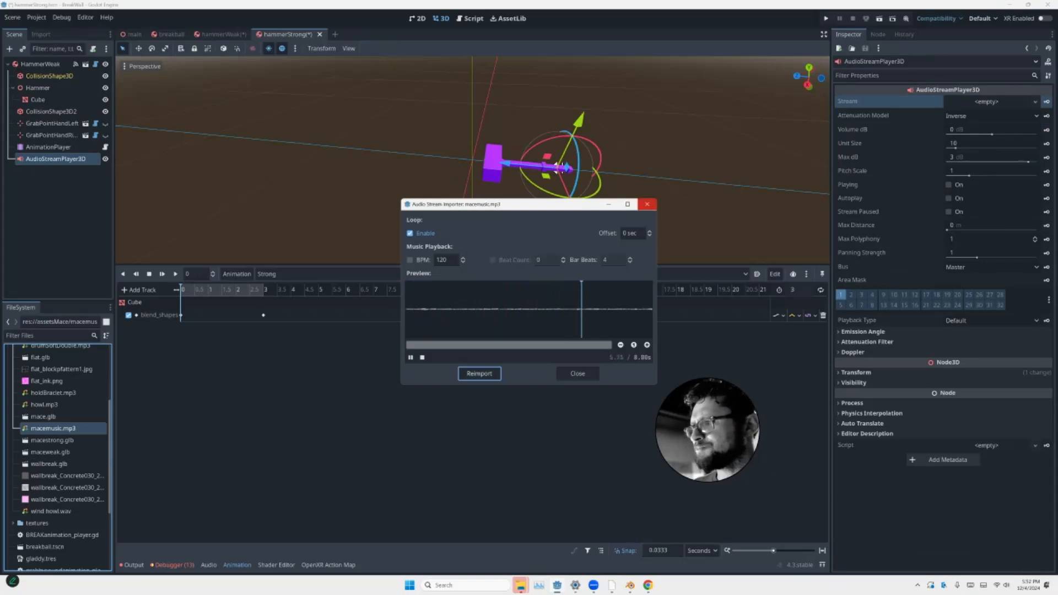
left_click(646, 204)
Assign DrumJumble.mp3 as the AudioStreamPlayer3D's stream and preview its playback
scroll(60, 457, "up", 1)
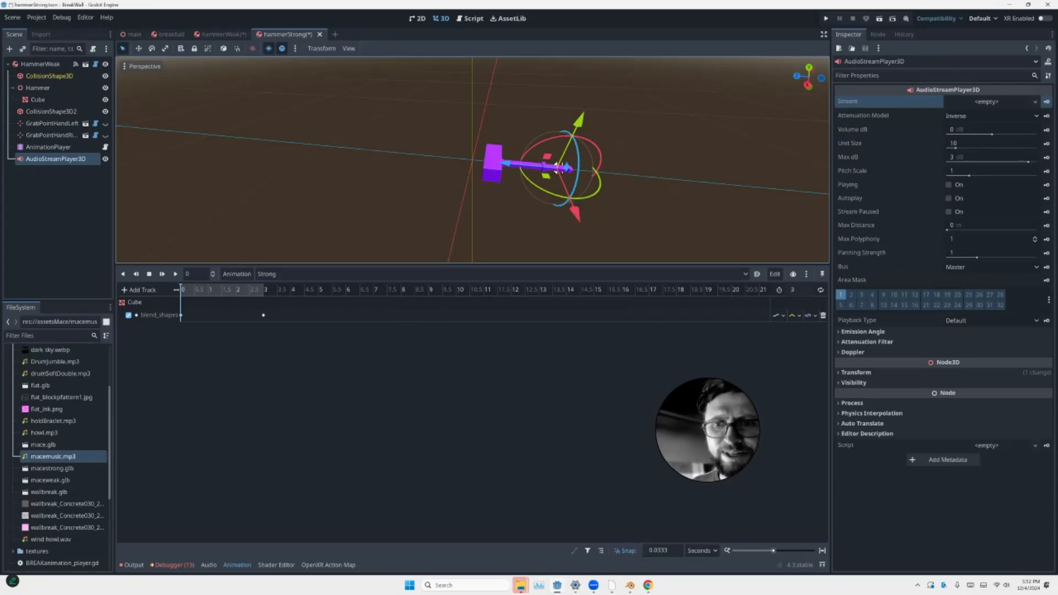
left_click(60, 373)
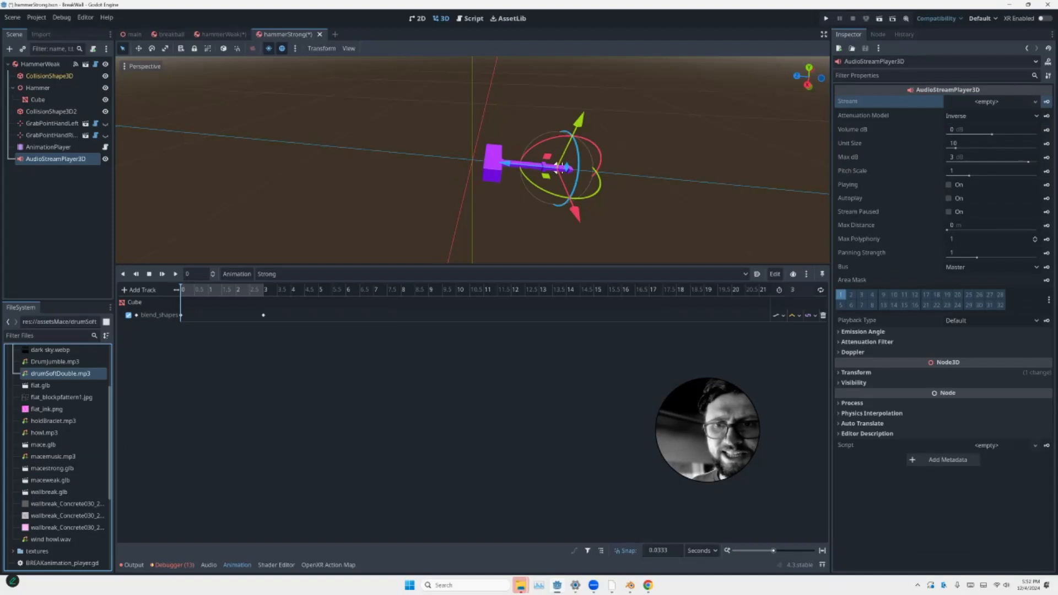
scroll(61, 380, "up", 1)
left_click(55, 389)
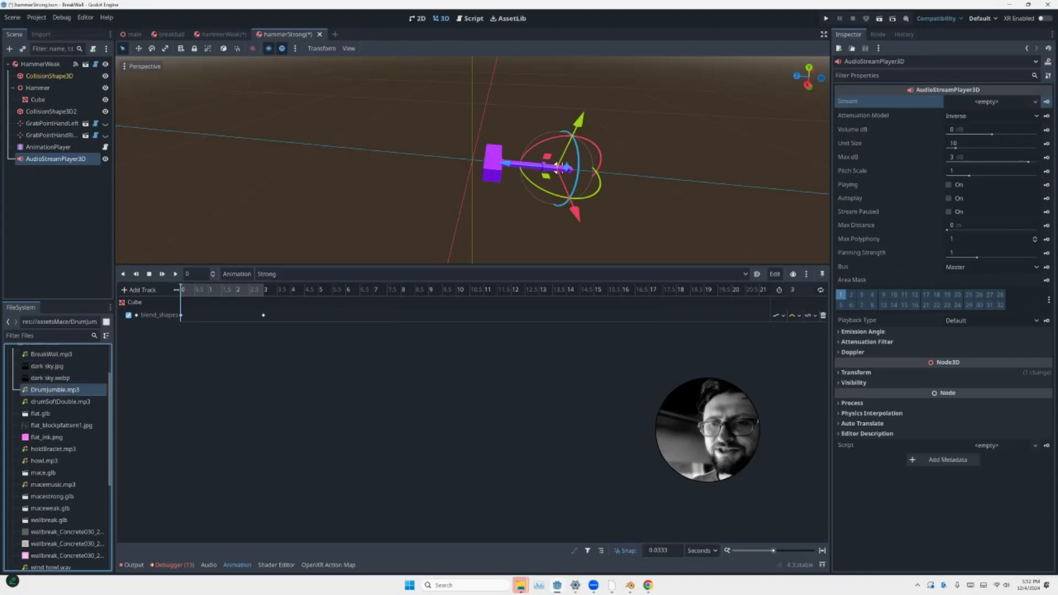
left_click_drag(56, 389, 975, 99)
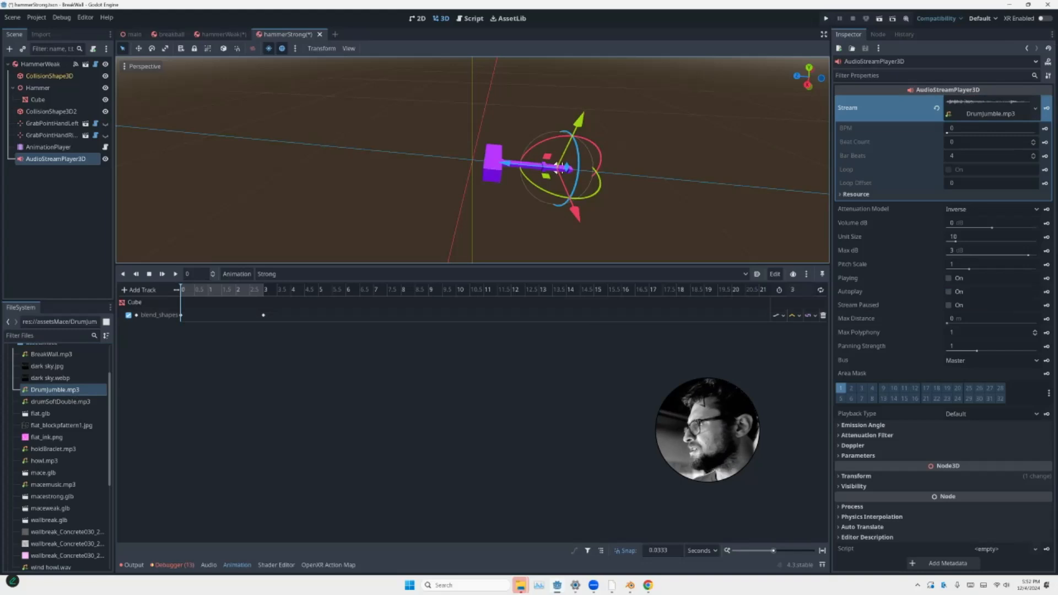
left_click(948, 278)
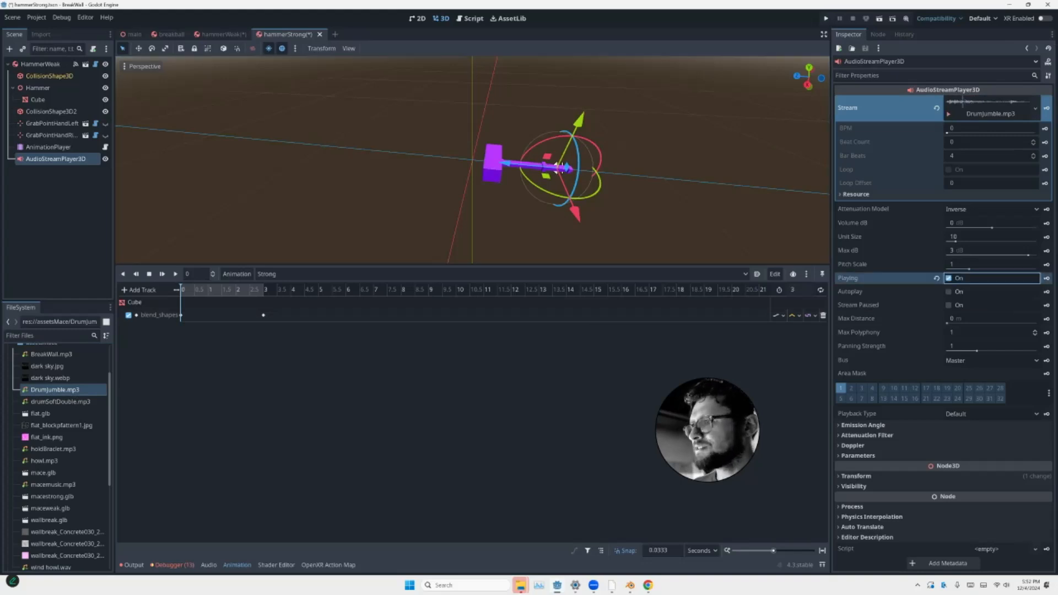
left_click(948, 278)
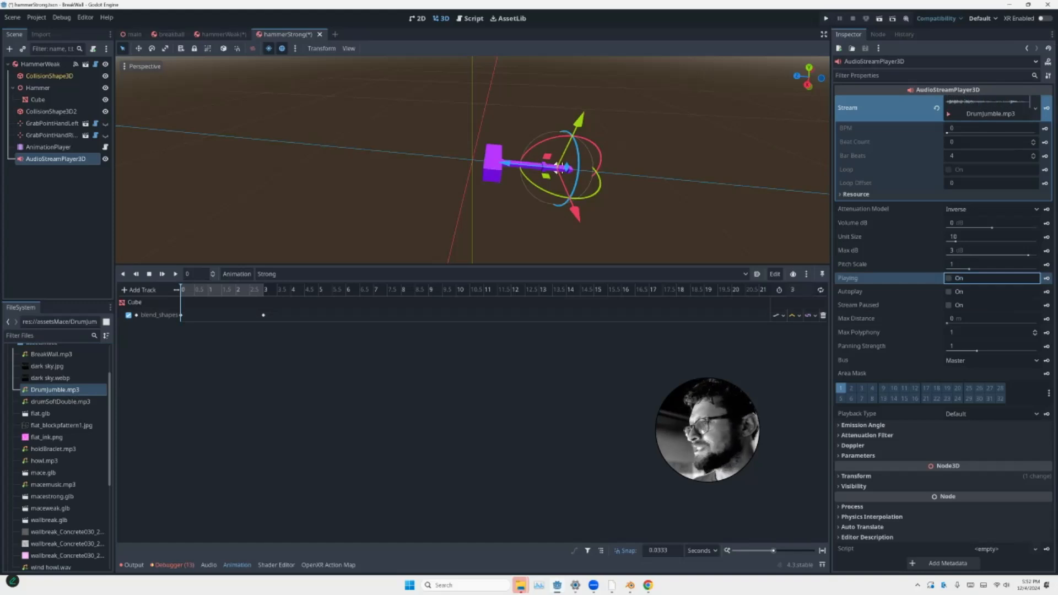
left_click(948, 278)
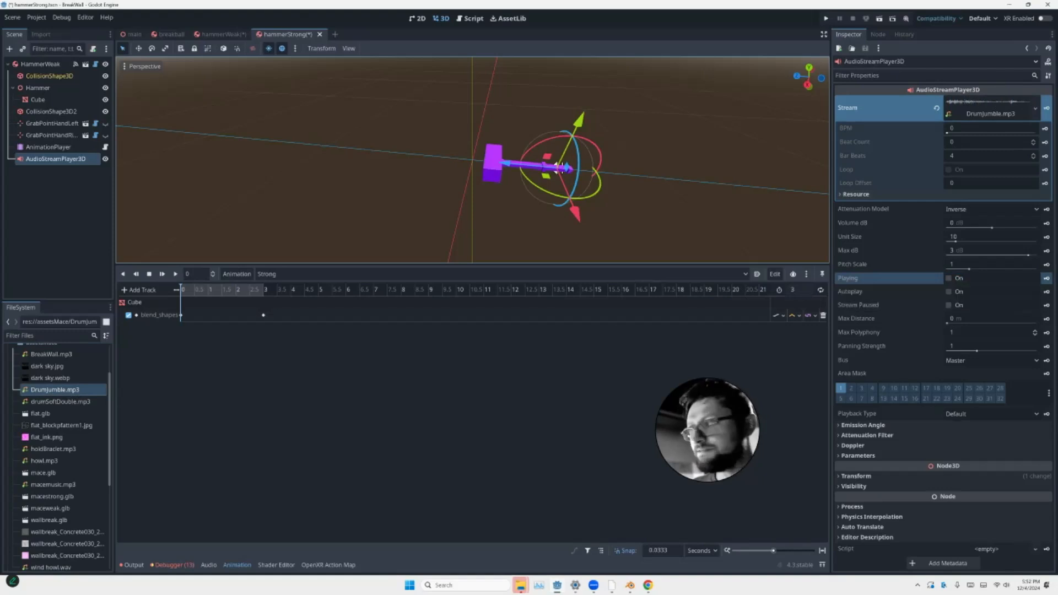
Key the AudioStreamPlayer3D's Playing property off at 0 seconds and on at 1 second in the Strong animation, and preview the animation
left_click(1046, 278)
key("Return")
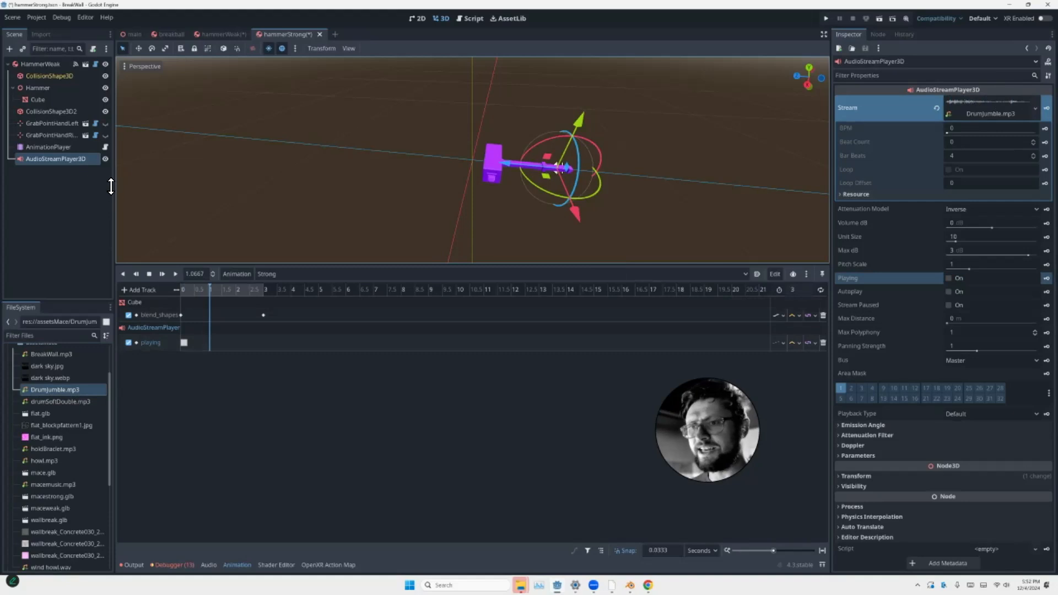
left_click_drag(201, 290, 208, 290)
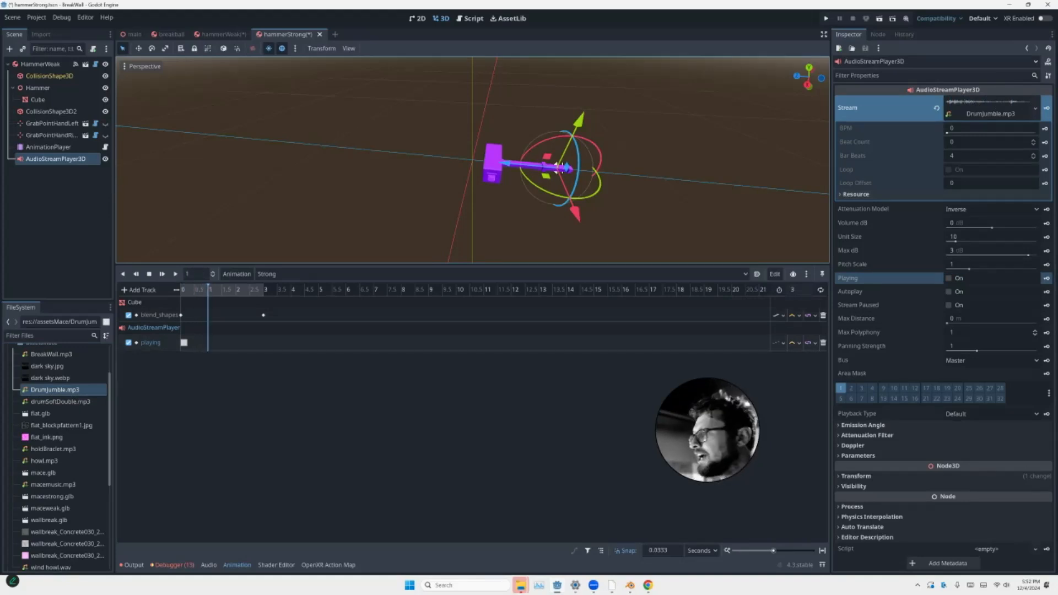
left_click(949, 279)
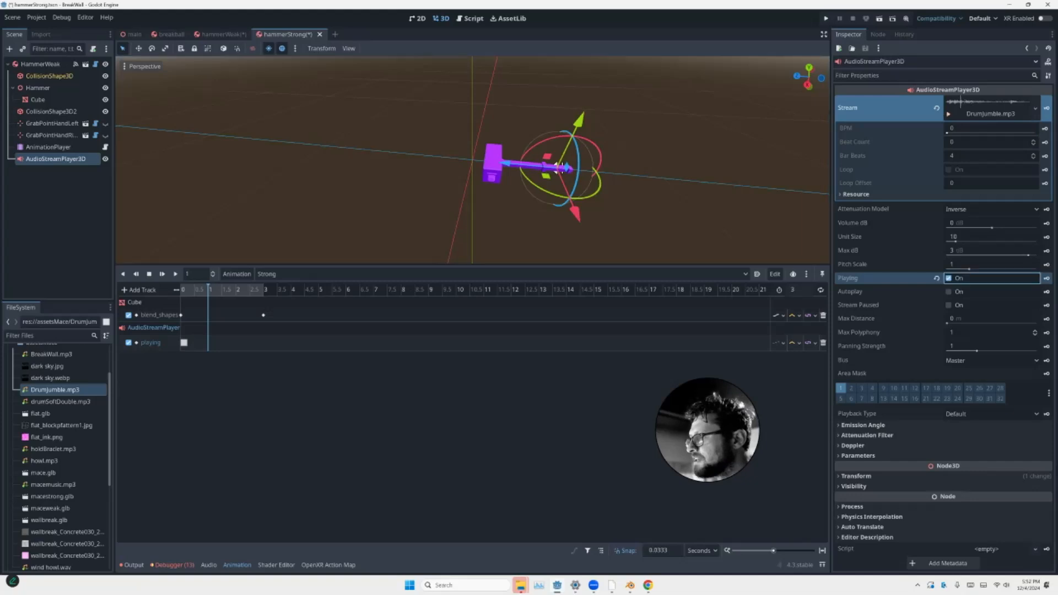
left_click(1046, 278)
left_click(175, 274)
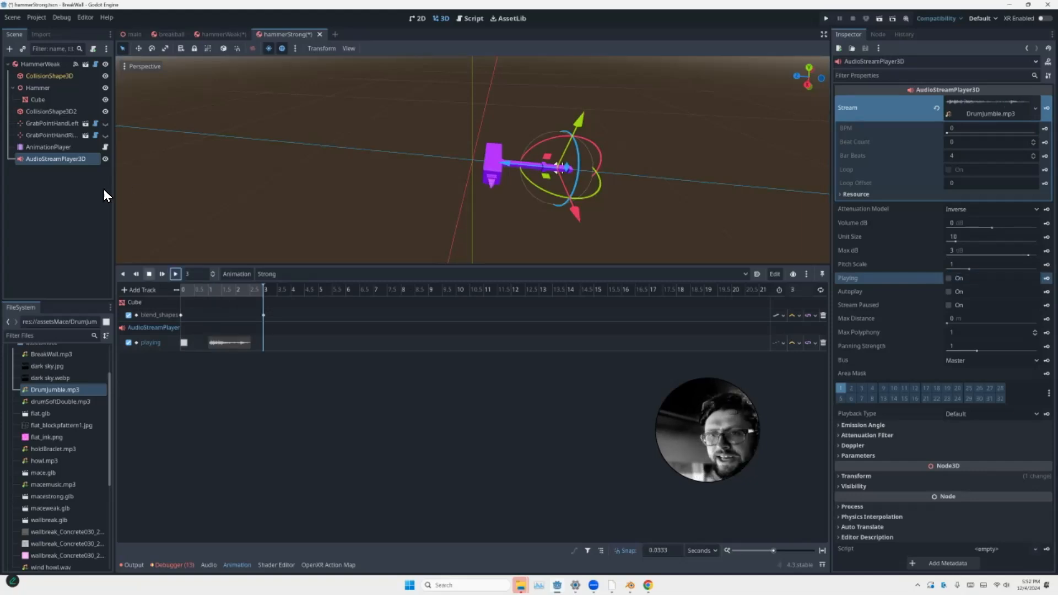
left_click(149, 274)
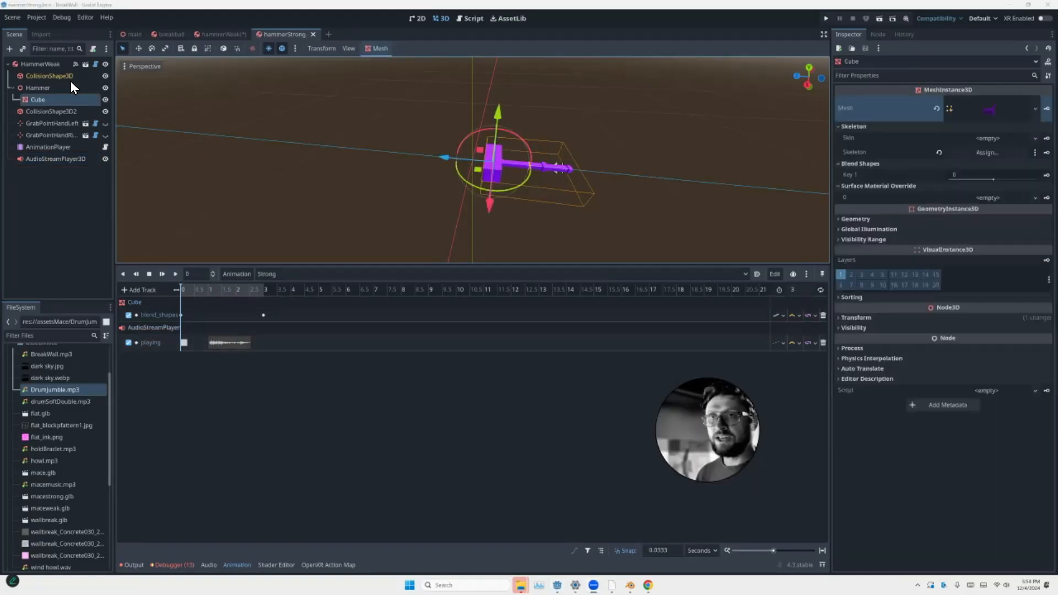
Add a new StandardMaterial3D as surface material override 0 on the hammer's Cube mesh
key("Down")
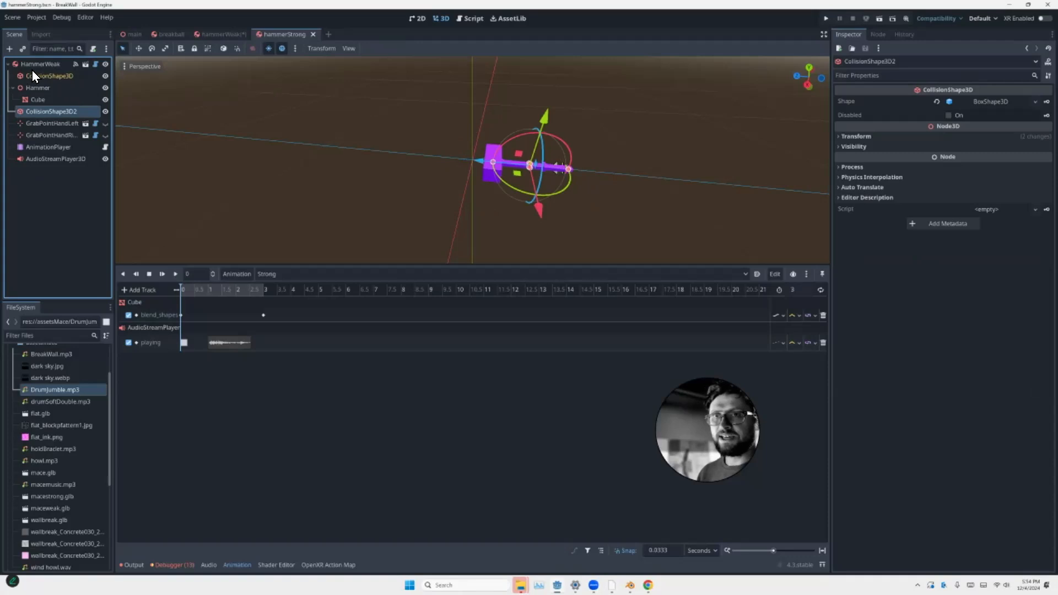
key("Up")
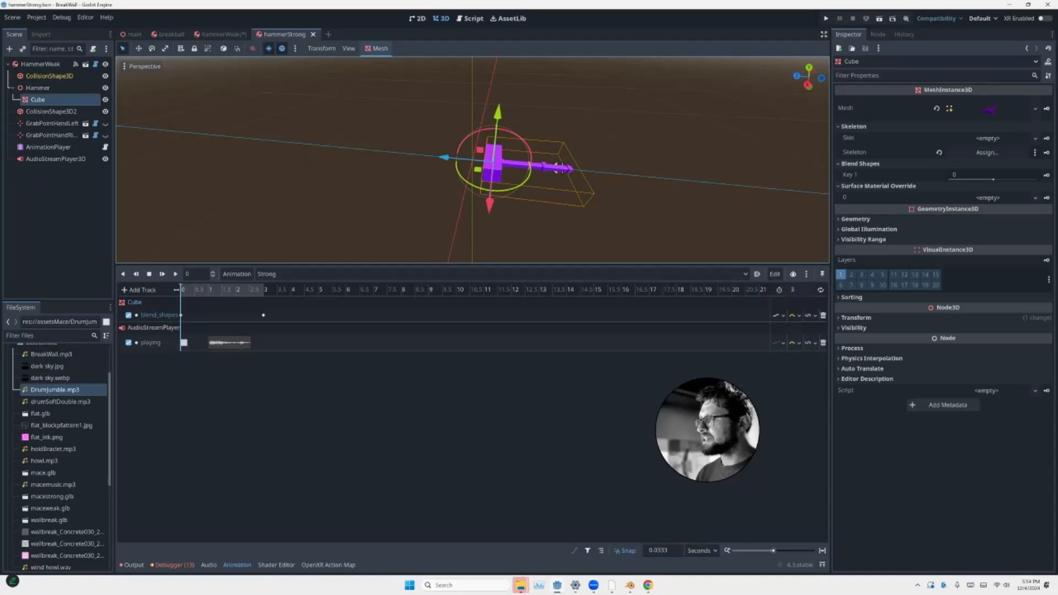
left_click(989, 109)
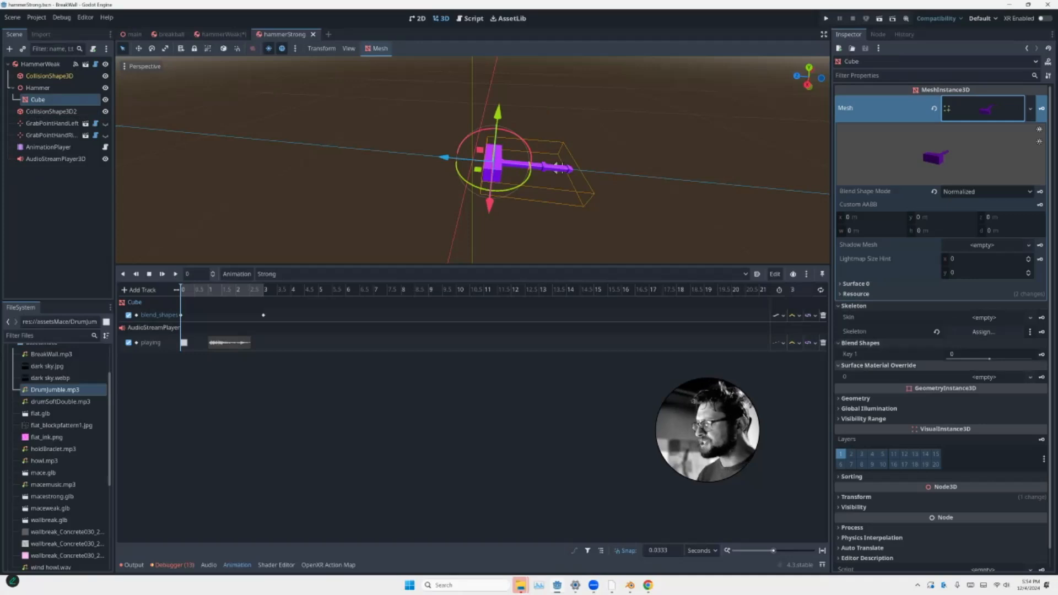
left_click(983, 377)
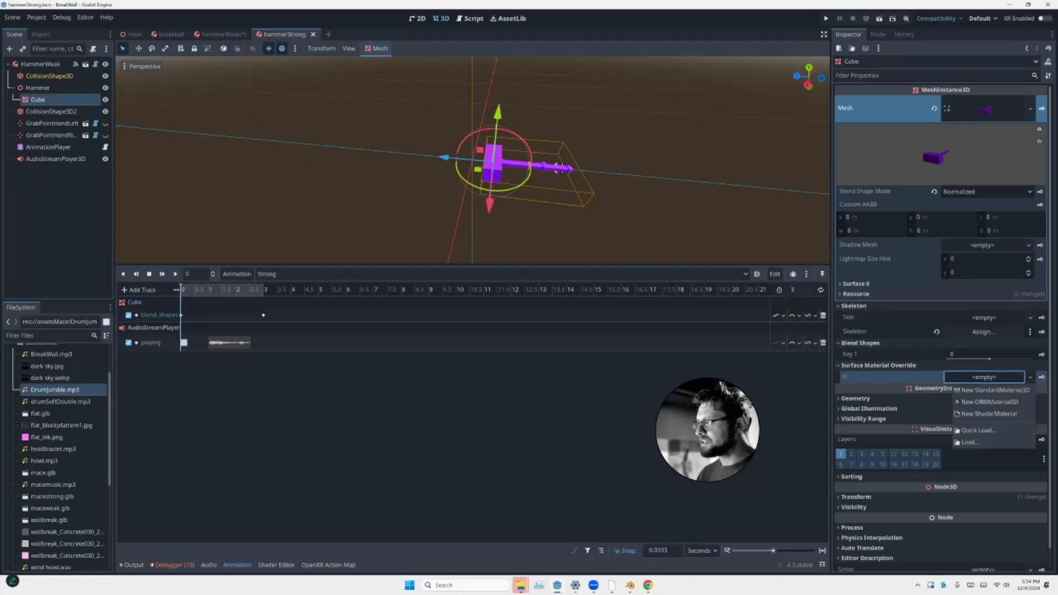
left_click(992, 390)
scroll(942, 330, "down", 2)
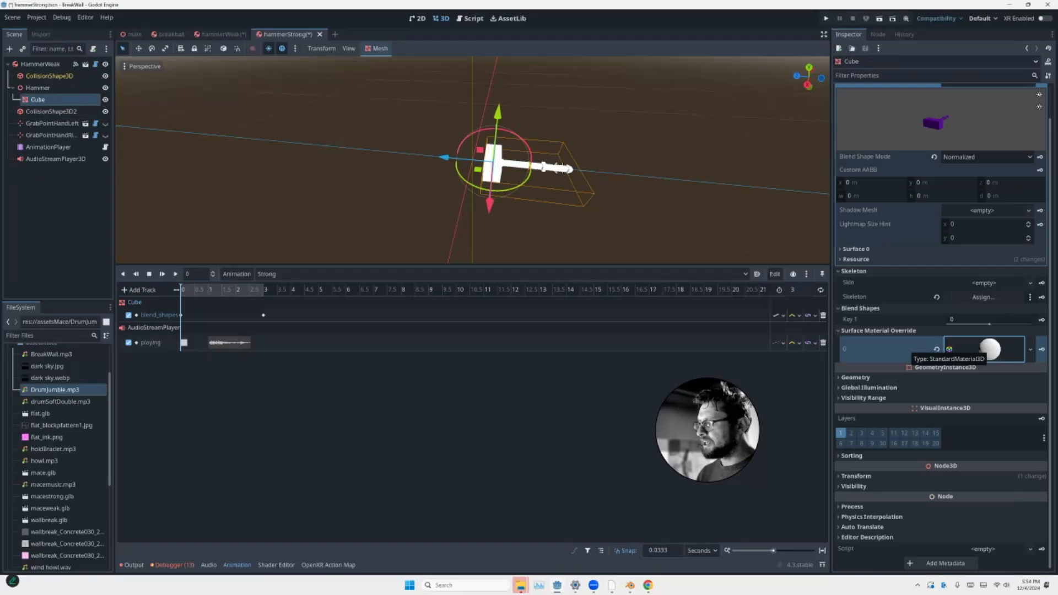
Set the Cube override material's albedo colour to dark teal, hex 004c4c
left_click(990, 348)
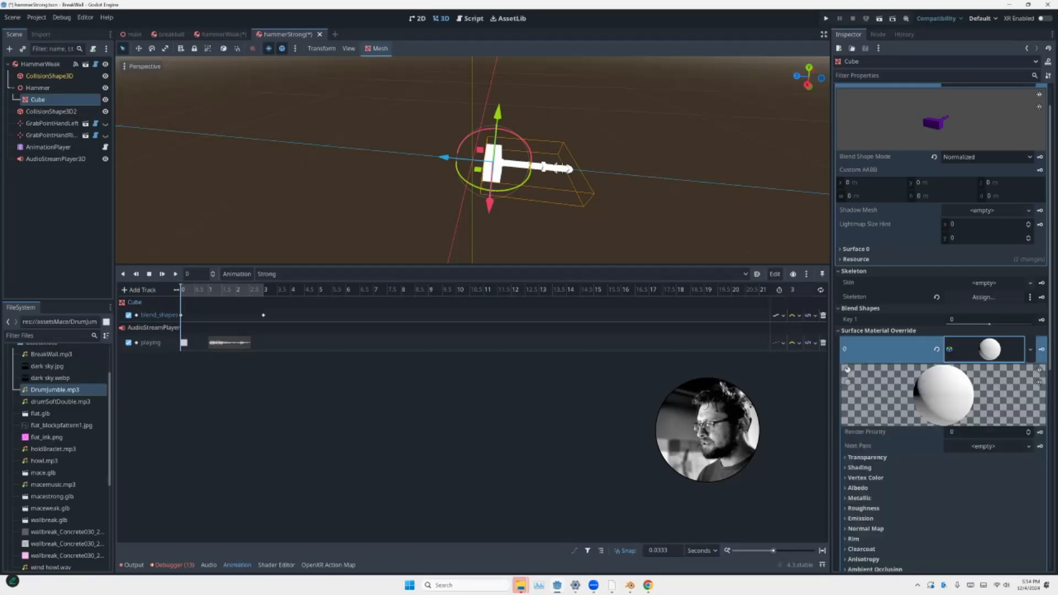
scroll(942, 331, "down", 5)
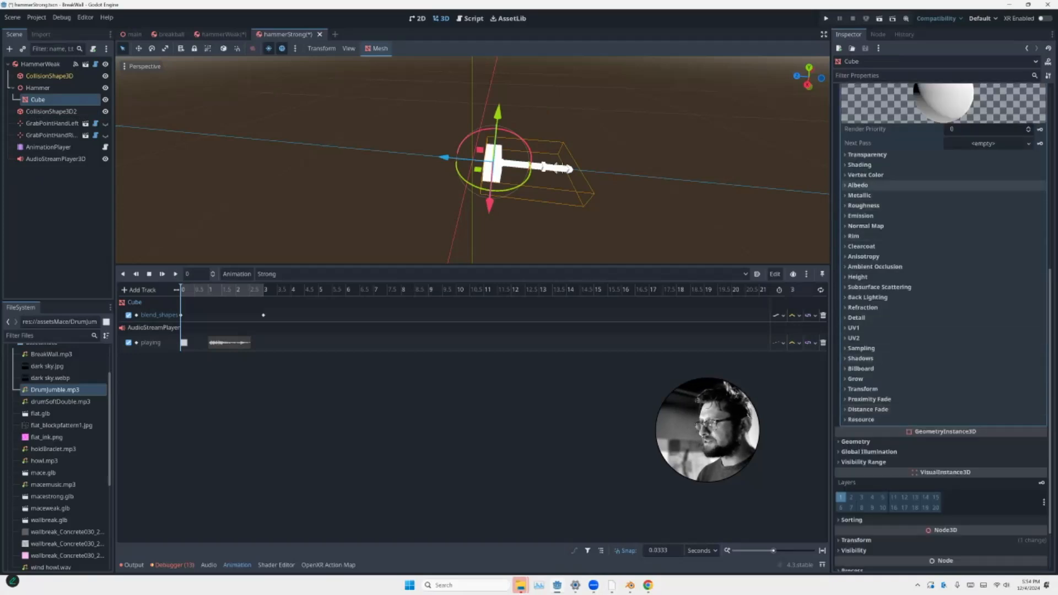
left_click(858, 185)
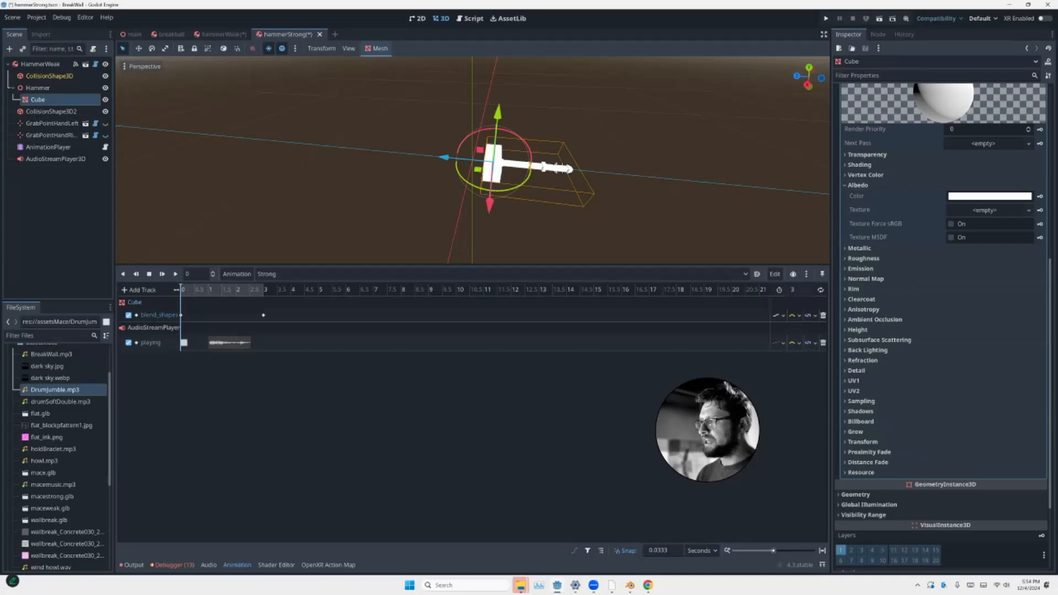
left_click(986, 196)
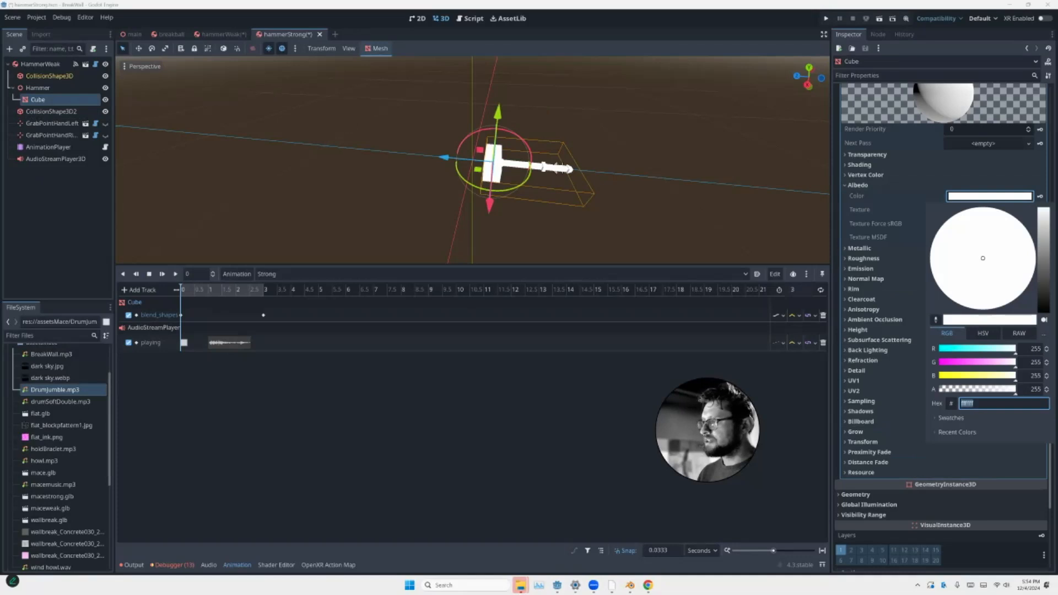
type("3bffff")
key("Return")
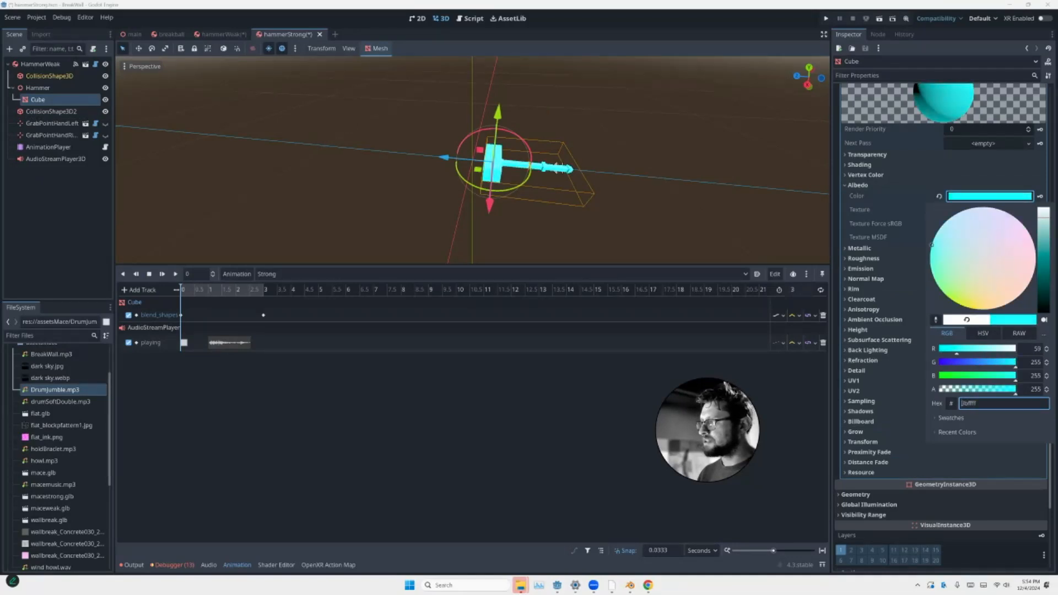
left_click_drag(1042, 218, 1043, 282)
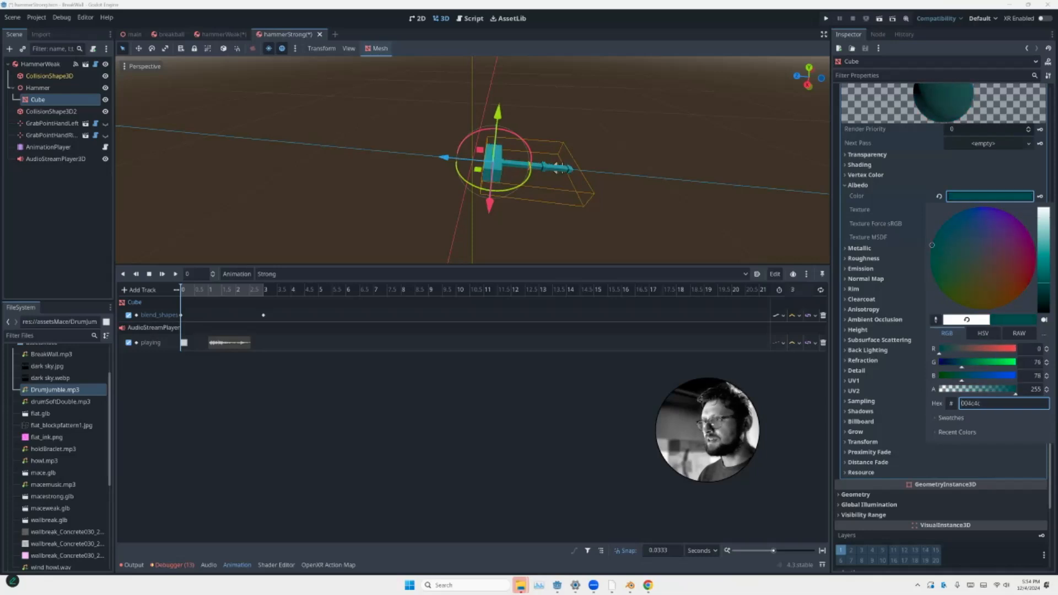
left_click(882, 248)
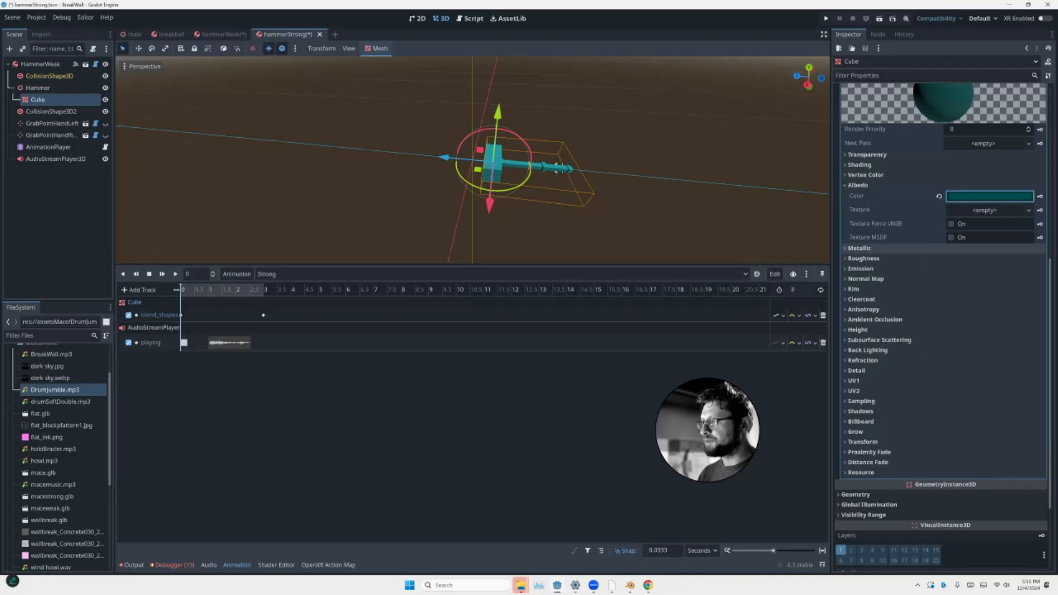
Set the Cube override material's metallic value to 1 and its roughness to 0.53
left_click(882, 249)
left_click(986, 259)
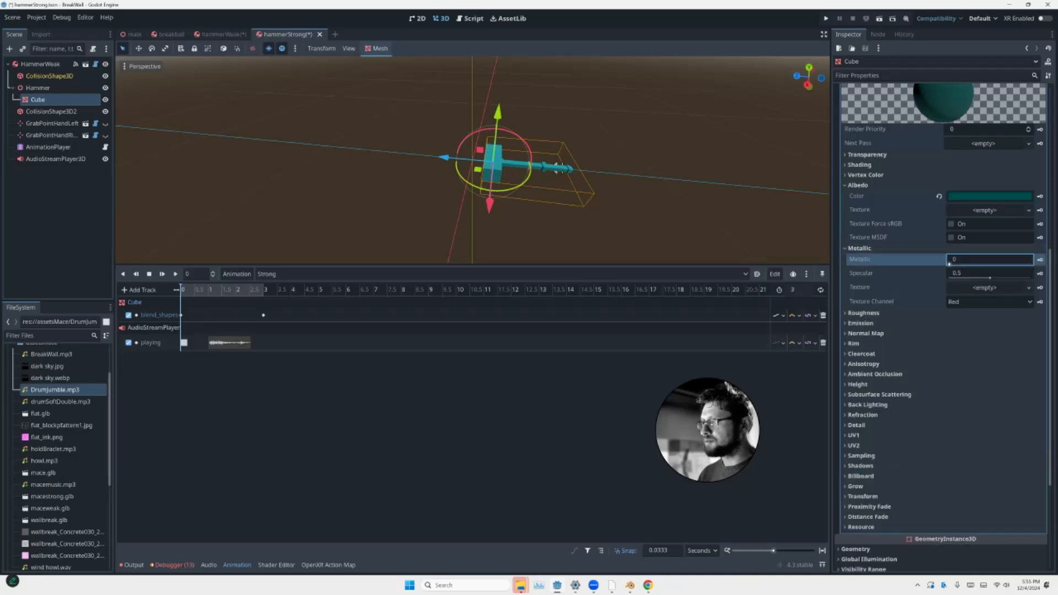
type("1")
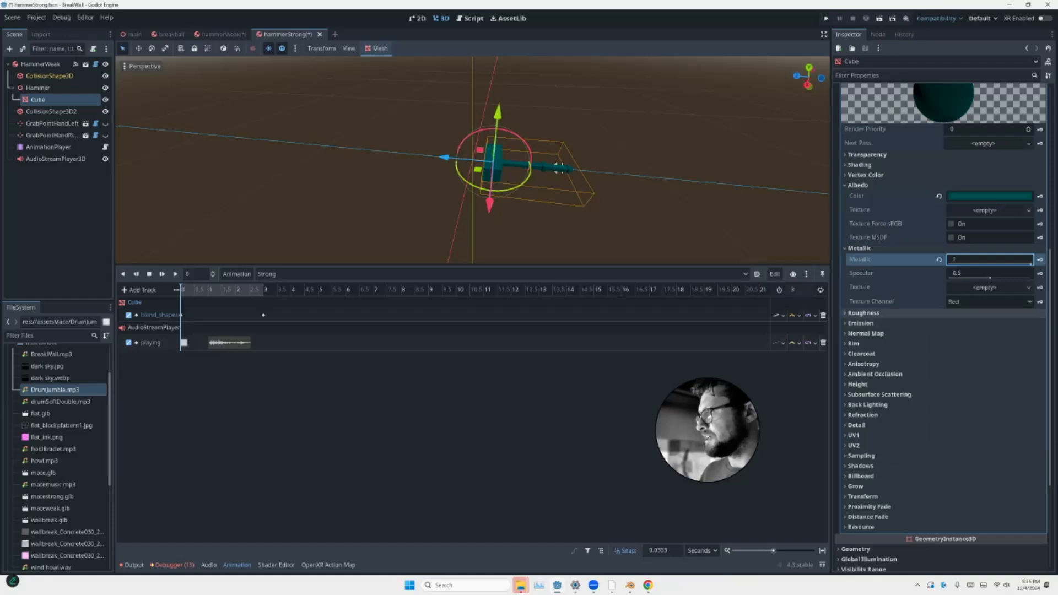
left_click(862, 313)
left_click_drag(989, 324, 991, 324)
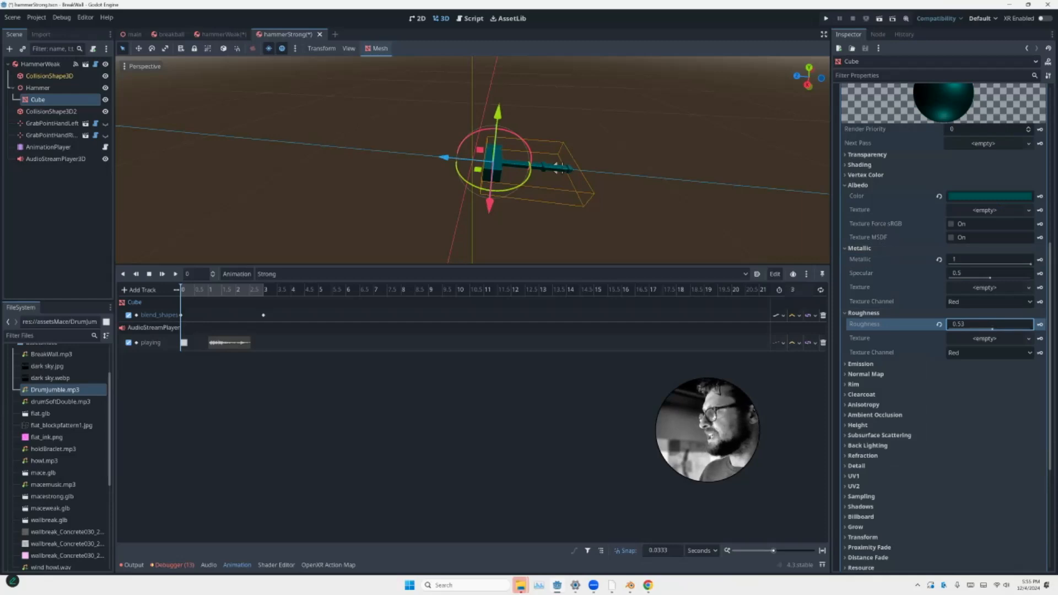
Key the Cube override material's albedo colour in the Strong animation at 0 seconds and, changed to dark gold 765c00, at 3 seconds
left_click(1039, 196)
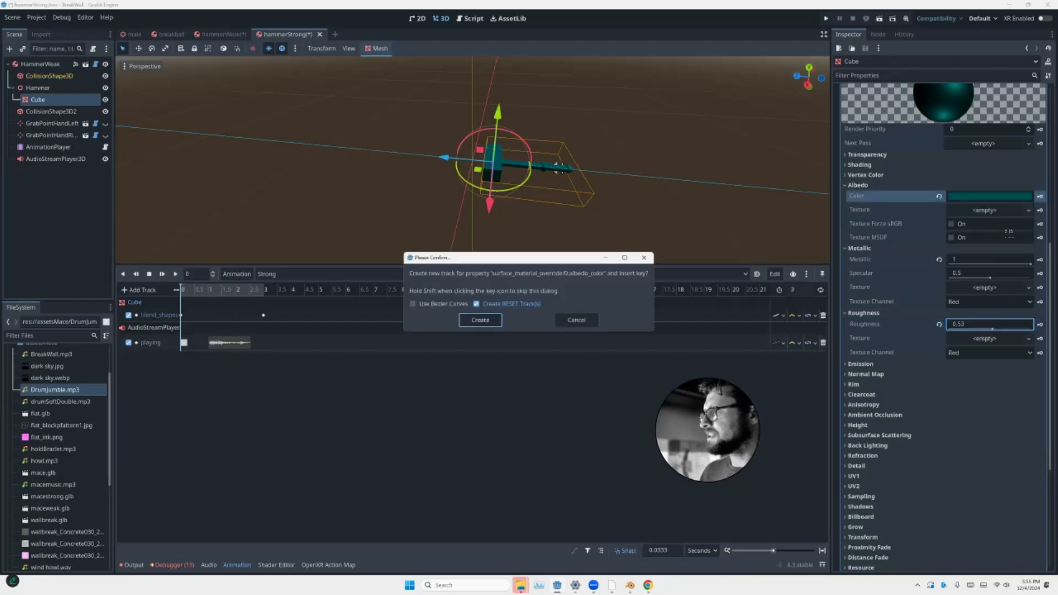
key("Return")
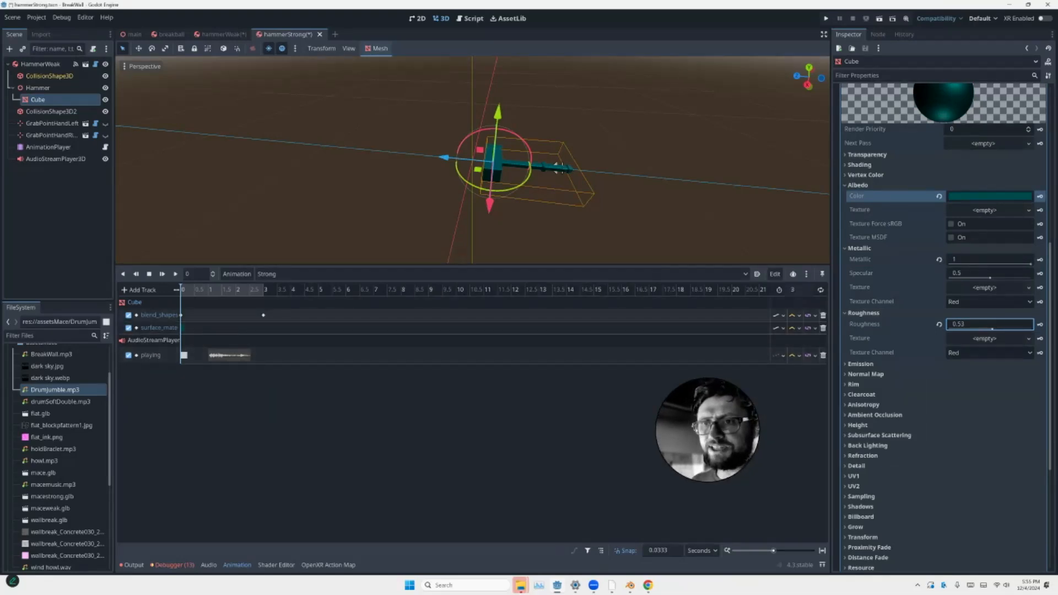
left_click_drag(181, 289, 264, 290)
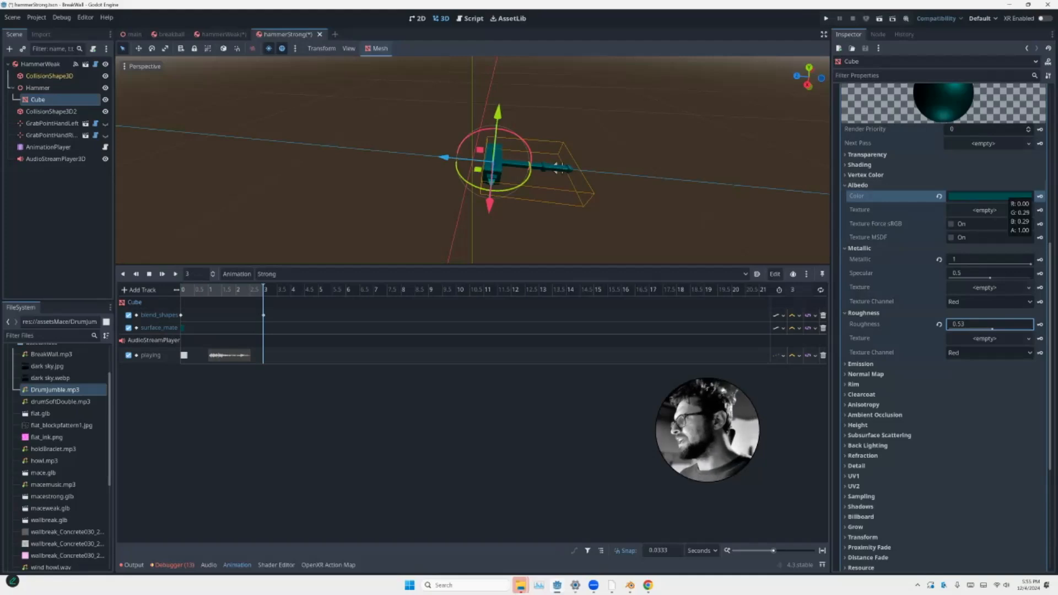
left_click(989, 196)
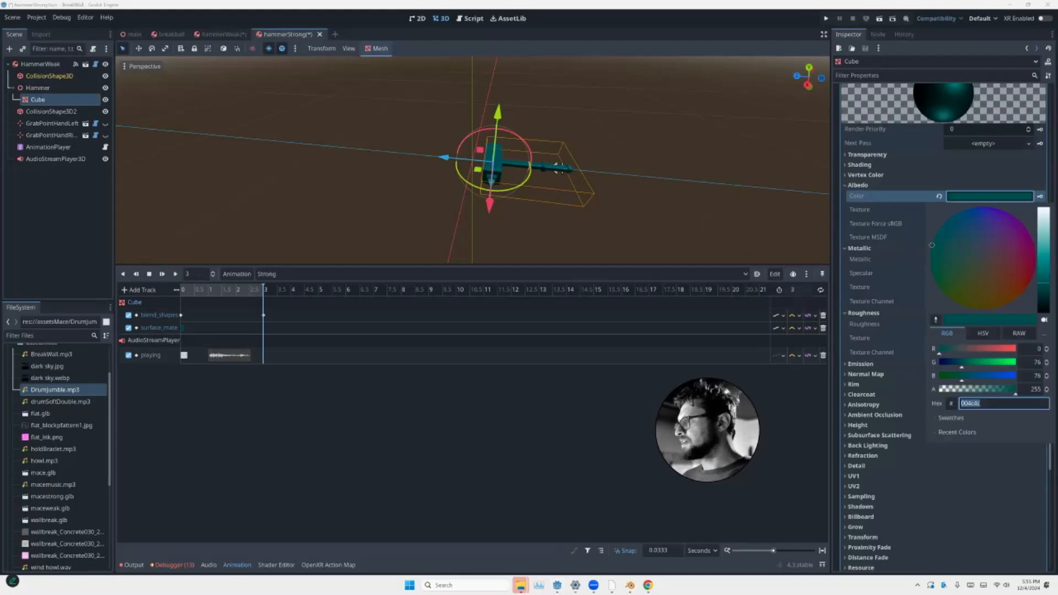
type("523f00")
key("Return")
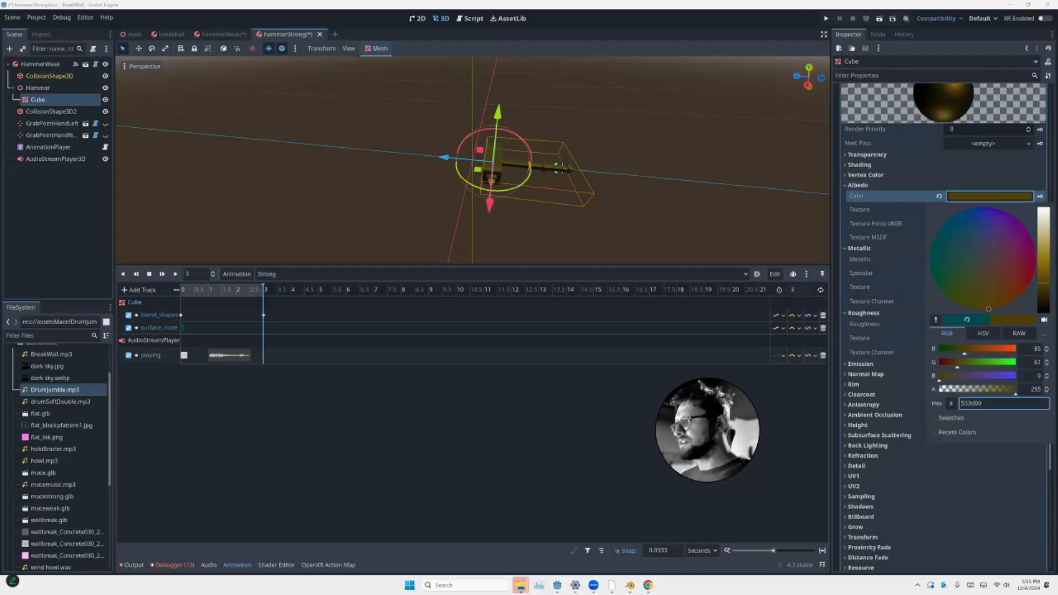
type("c")
mouse_move(1043, 282)
left_mouse_down()
mouse_move(1043, 261)
mouse_move(1043, 271)
left_mouse_up()
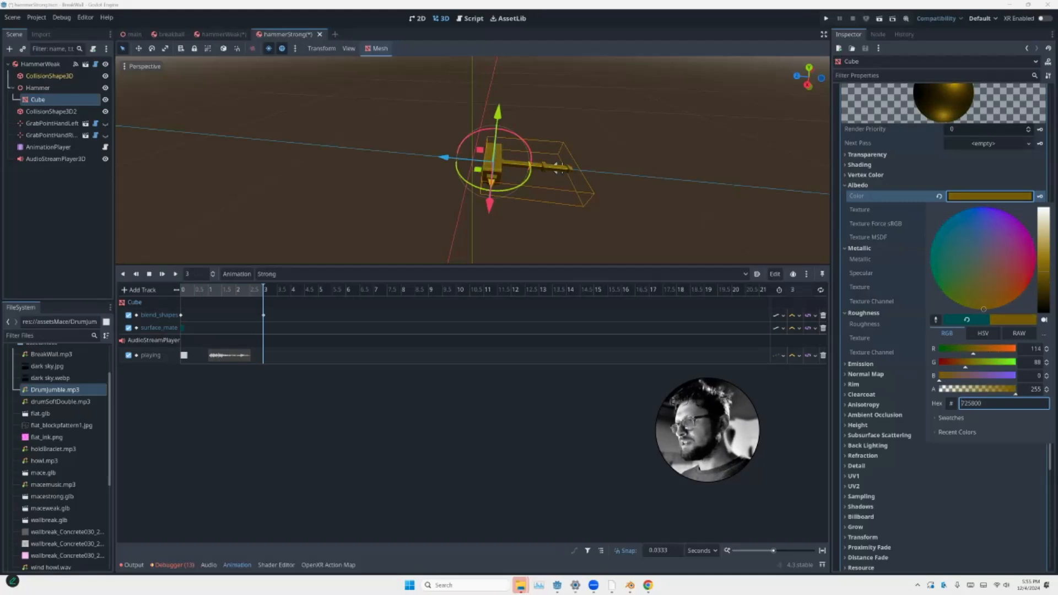
left_click_drag(1043, 272, 1043, 270)
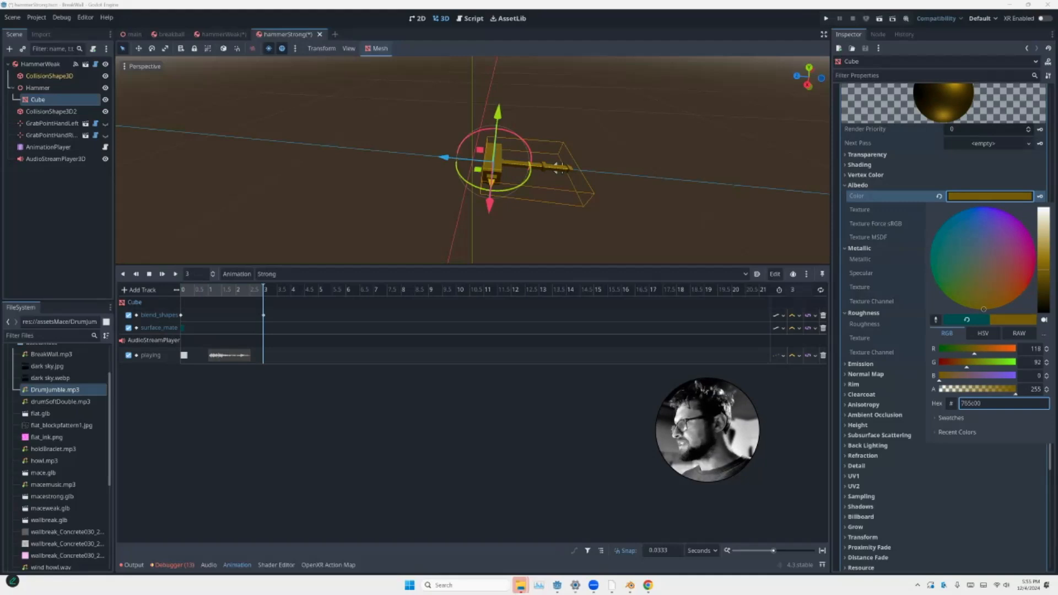
key("Escape")
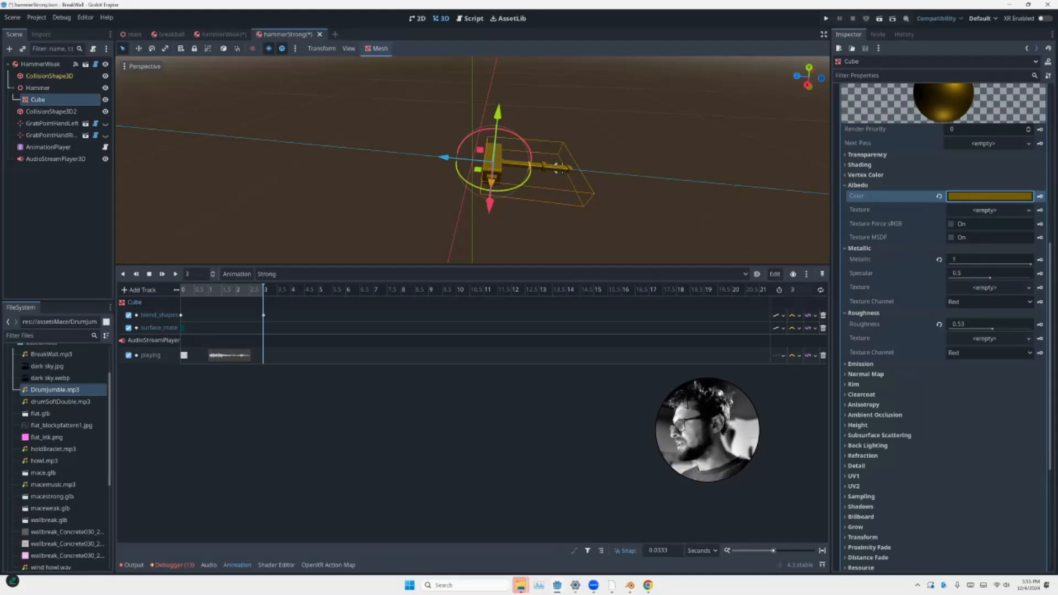
left_click(1039, 196)
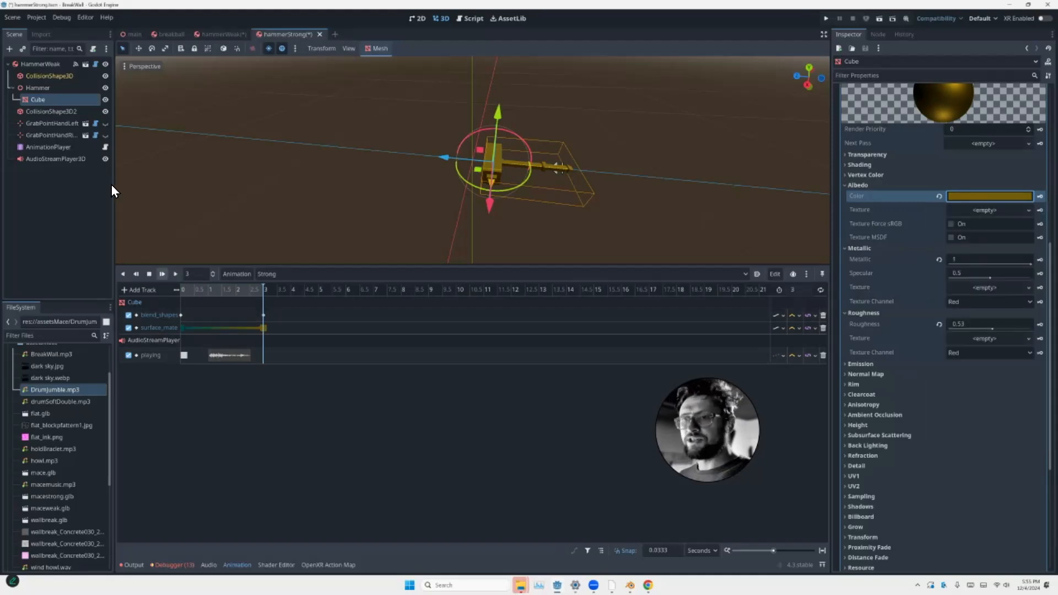
Move the AudioStreamPlayer3D's Playing-on key to 0.4 seconds and preview the Strong animation
left_click(150, 274)
key("d")
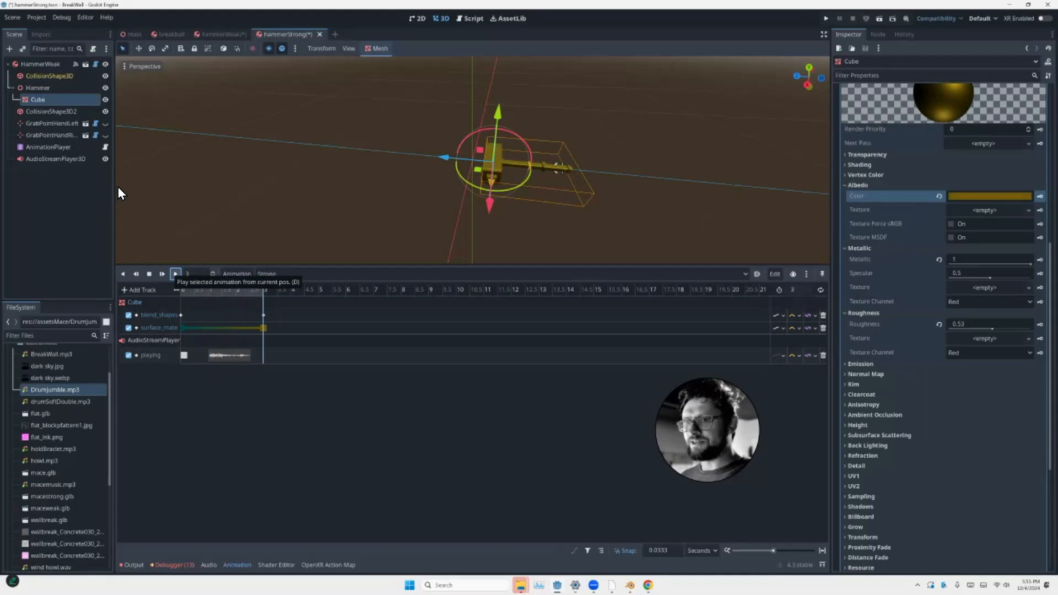
left_click_drag(229, 355, 212, 355)
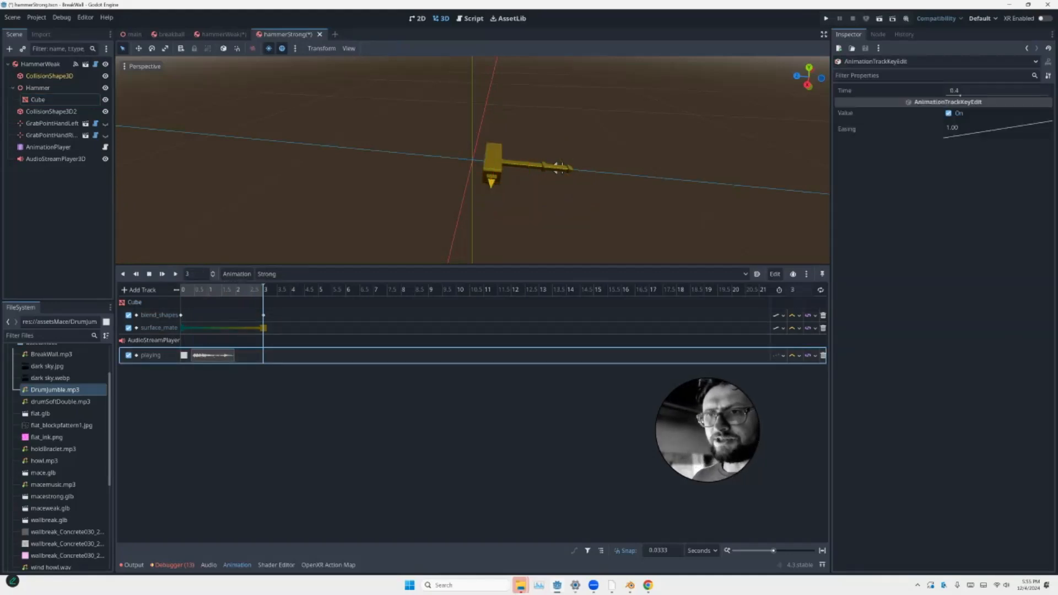
left_click(181, 290)
left_click(176, 274)
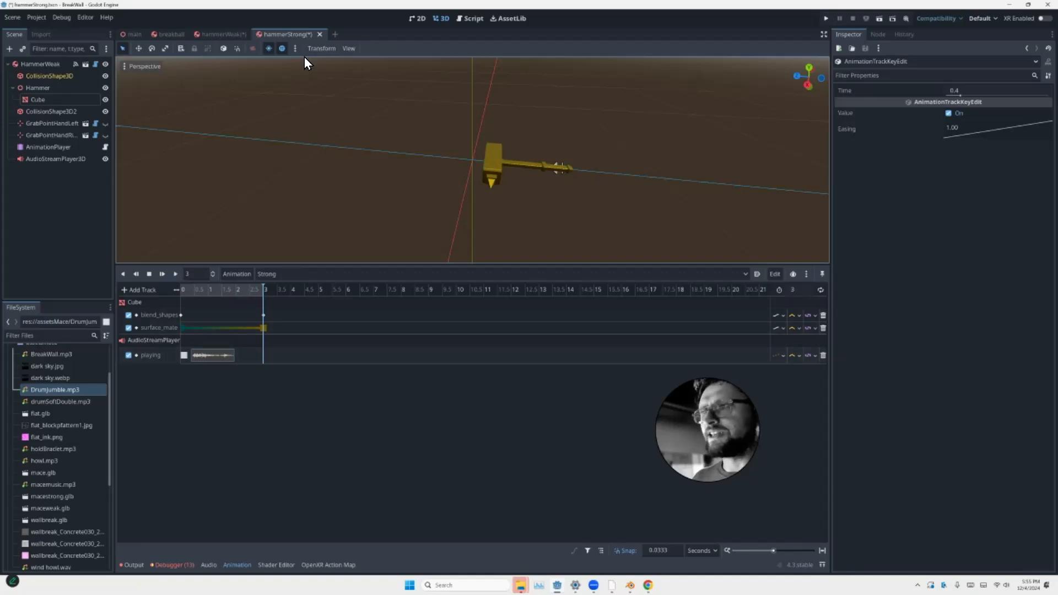
middle_click_drag(341, 114, 256, 104)
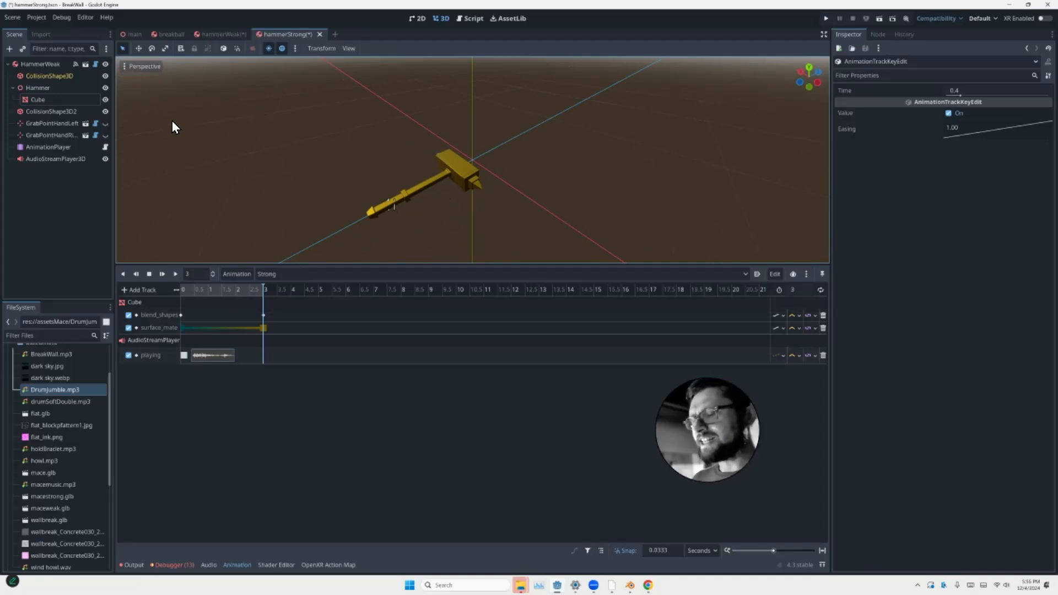
Change the animation played in the AnimationPlayer script's grabbed handler to "Strong"
left_click(35, 106)
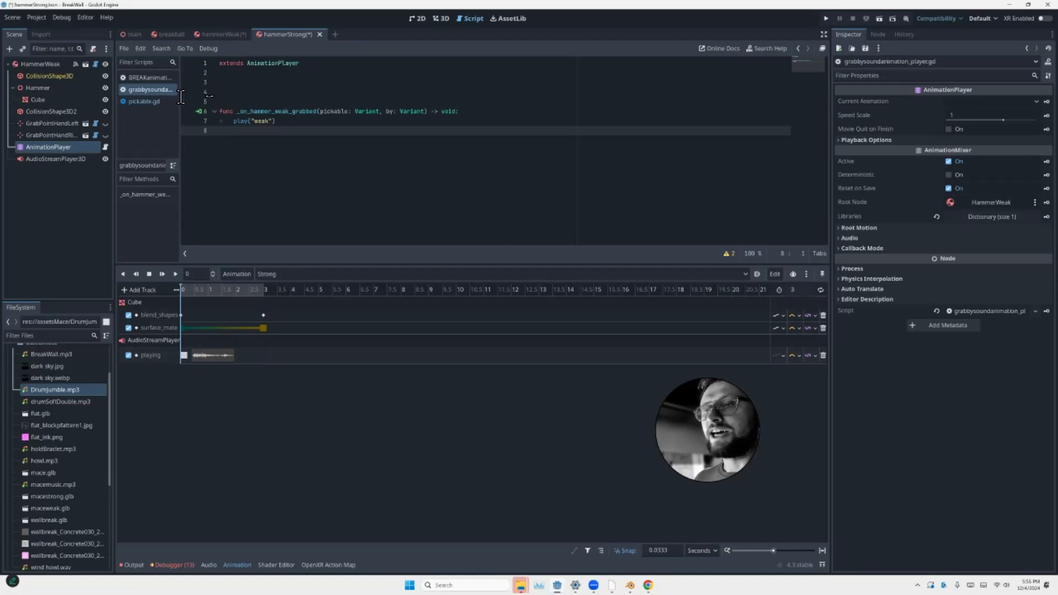
double_click(261, 121)
type("Strong")
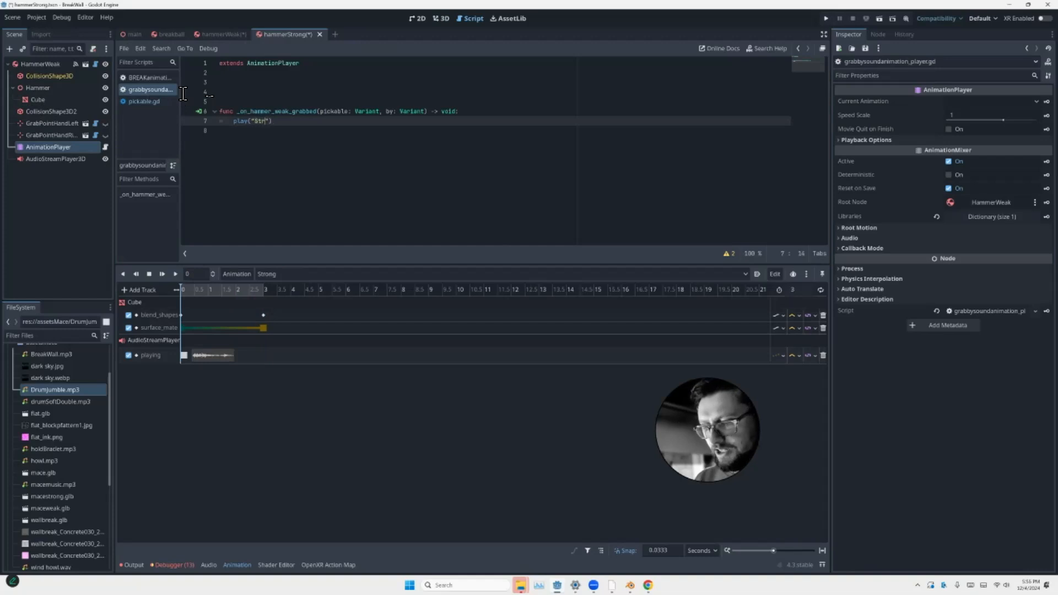
left_click(182, 135)
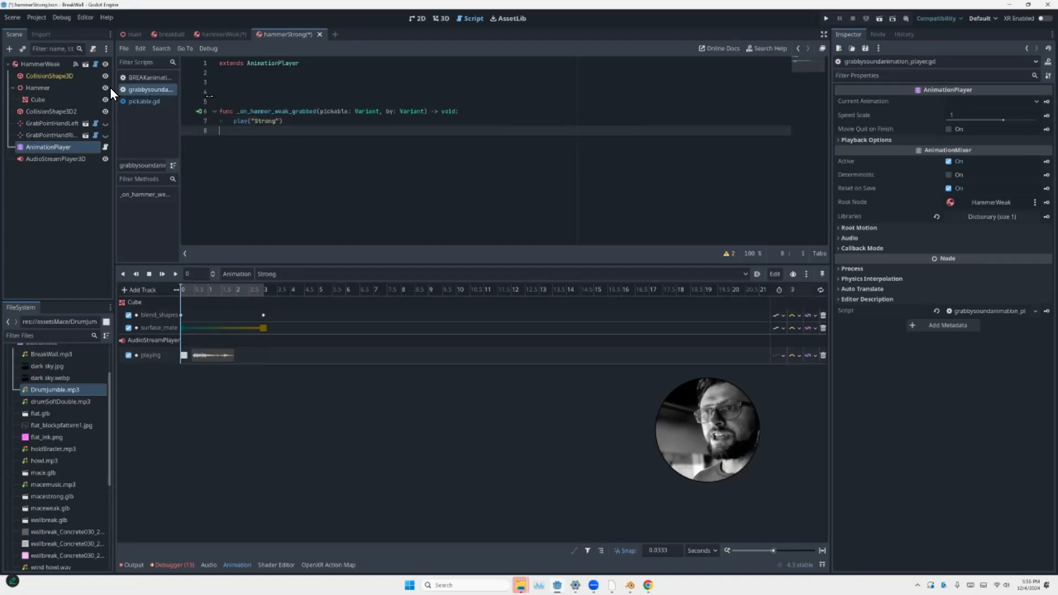
Rename the strong hammer scene's root node to HammerStrong
left_click(39, 64)
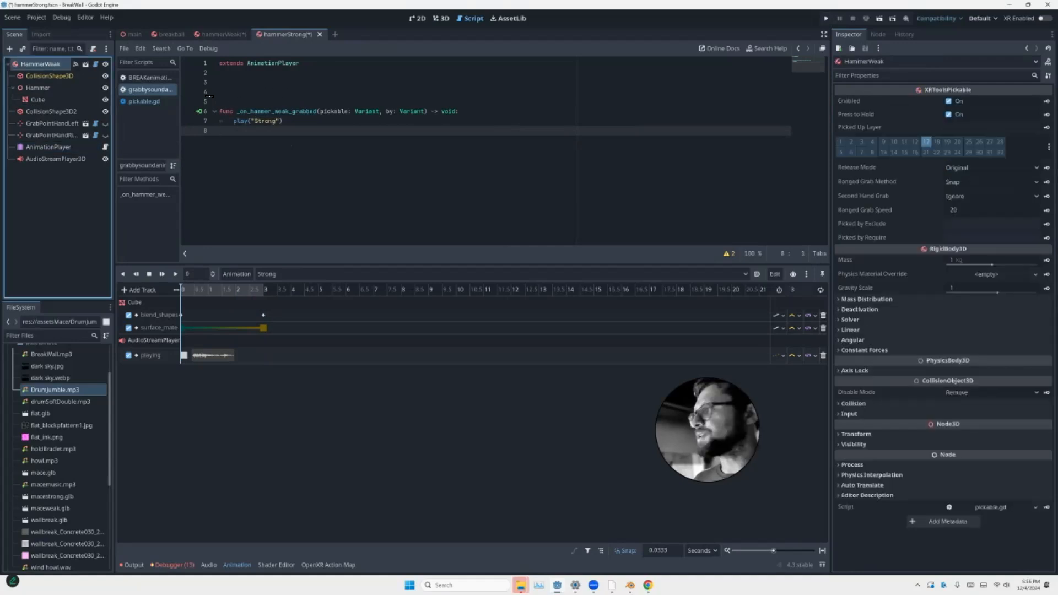
left_click(878, 34)
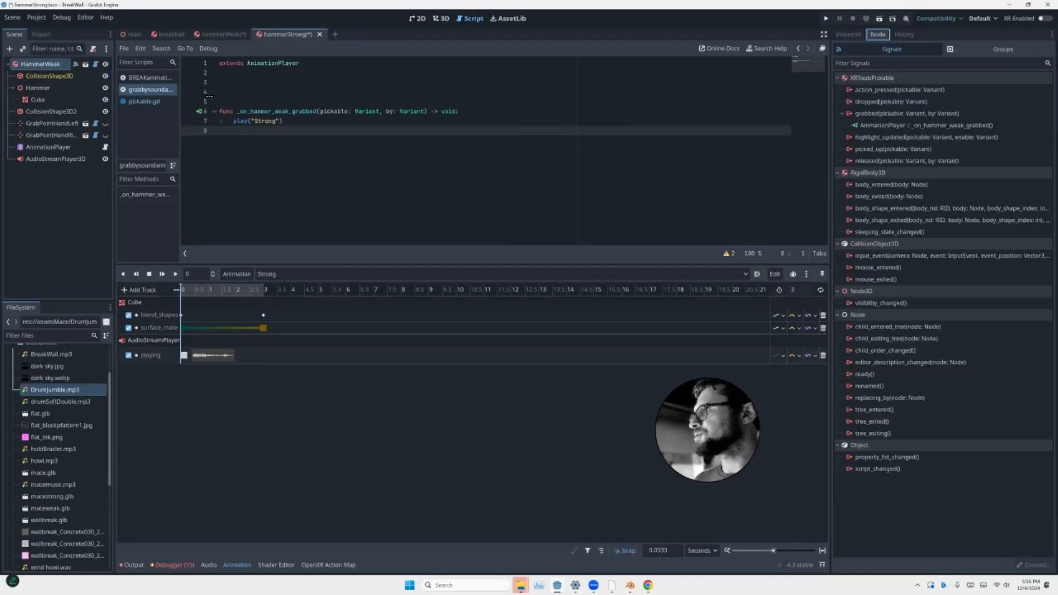
left_click(35, 60)
left_click(35, 60)
left_click_drag(43, 59, 56, 59)
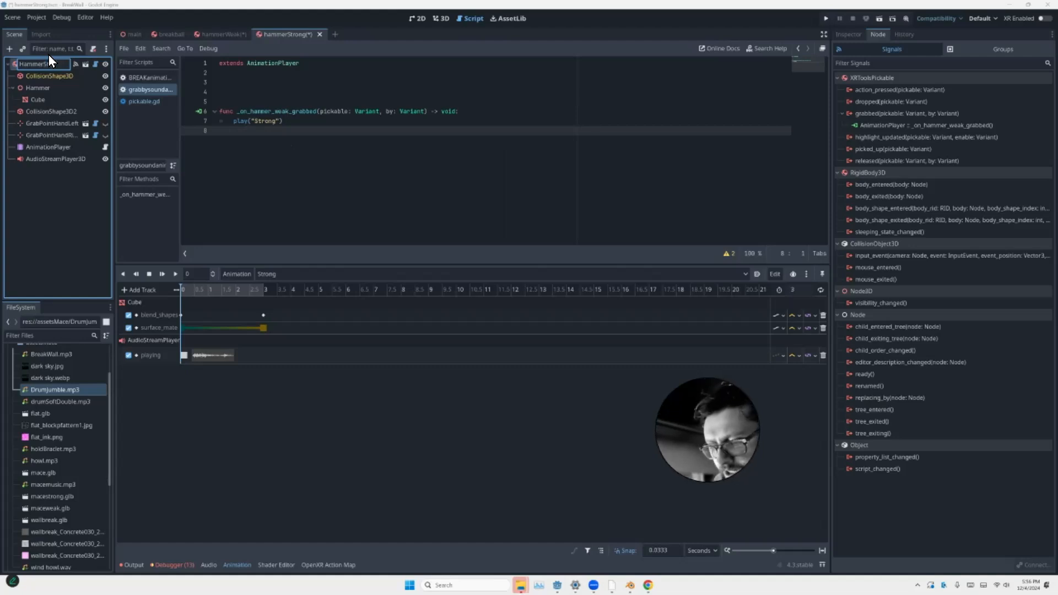
key("Return")
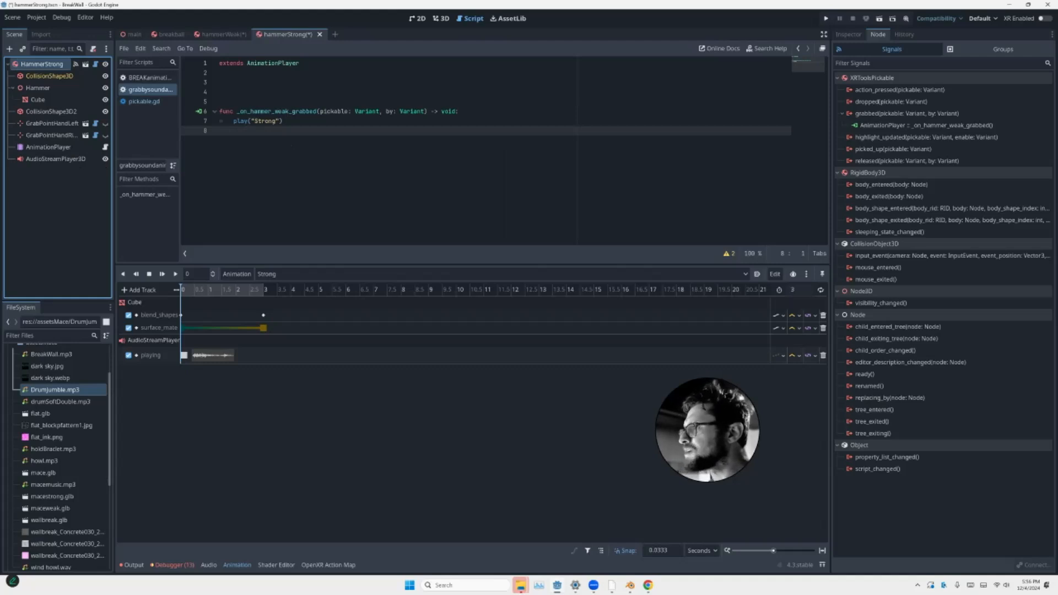
Connect the HammerStrong root's released signal to a handler in the AnimationPlayer's script
left_click(906, 160)
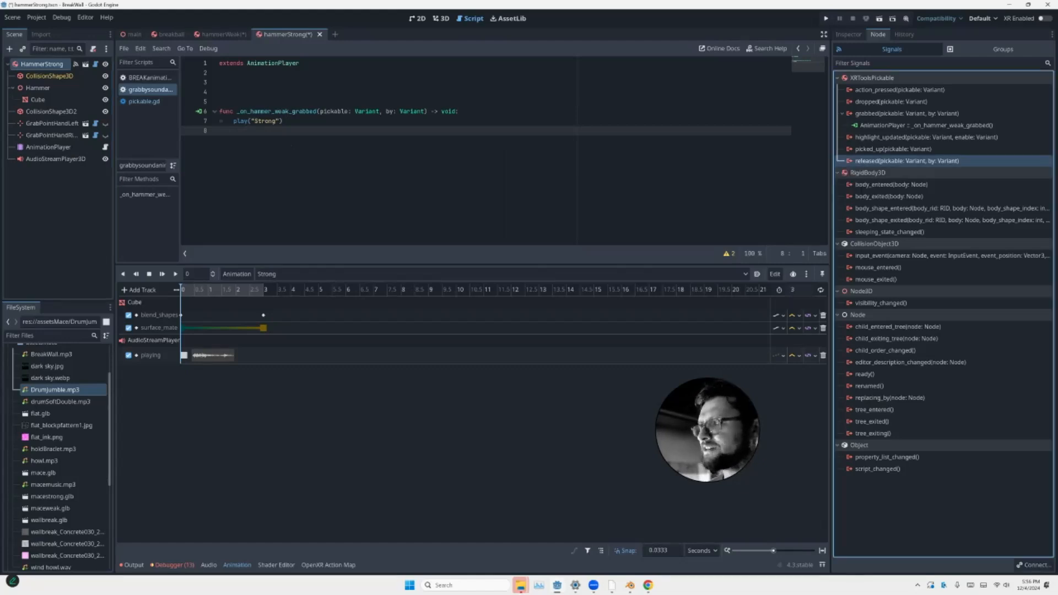
double_click(907, 160)
scroll(528, 295, "down", 3)
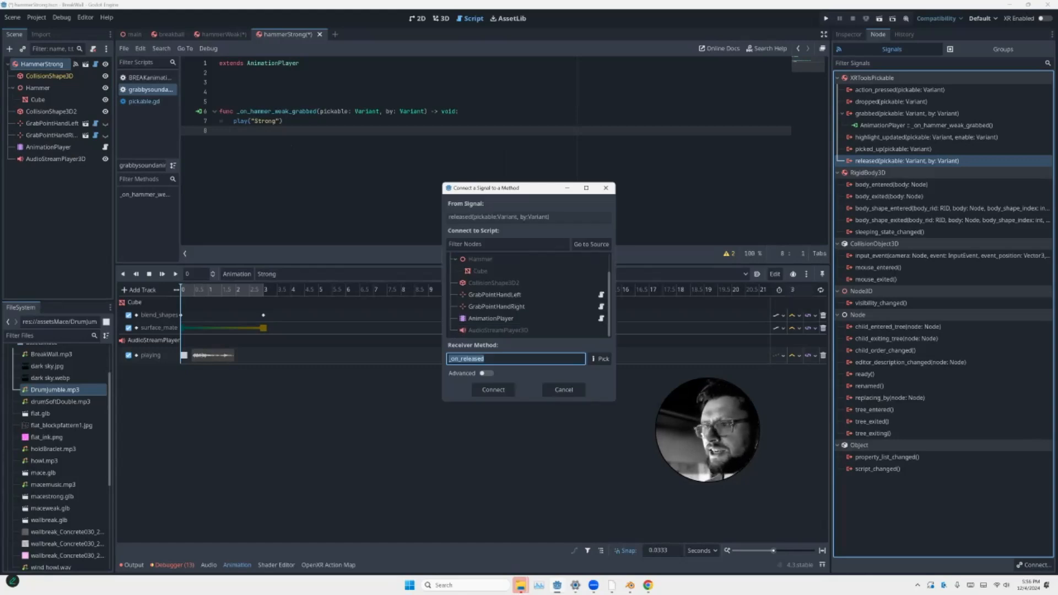
double_click(490, 319)
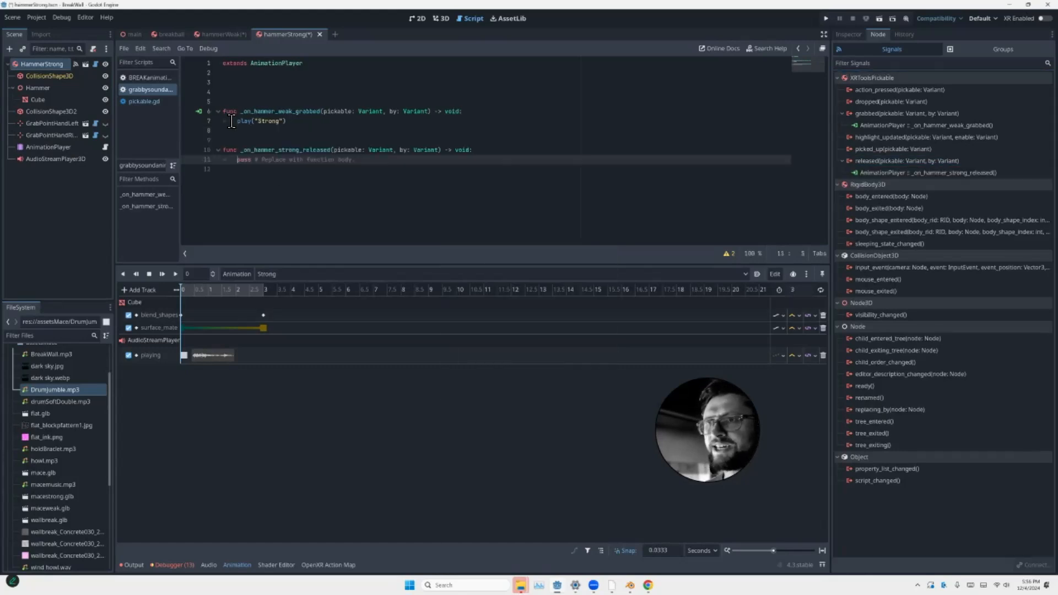
Replace the released handler's placeholder body with play("RESET") and save the hammerStrong scene
key("shift+End")
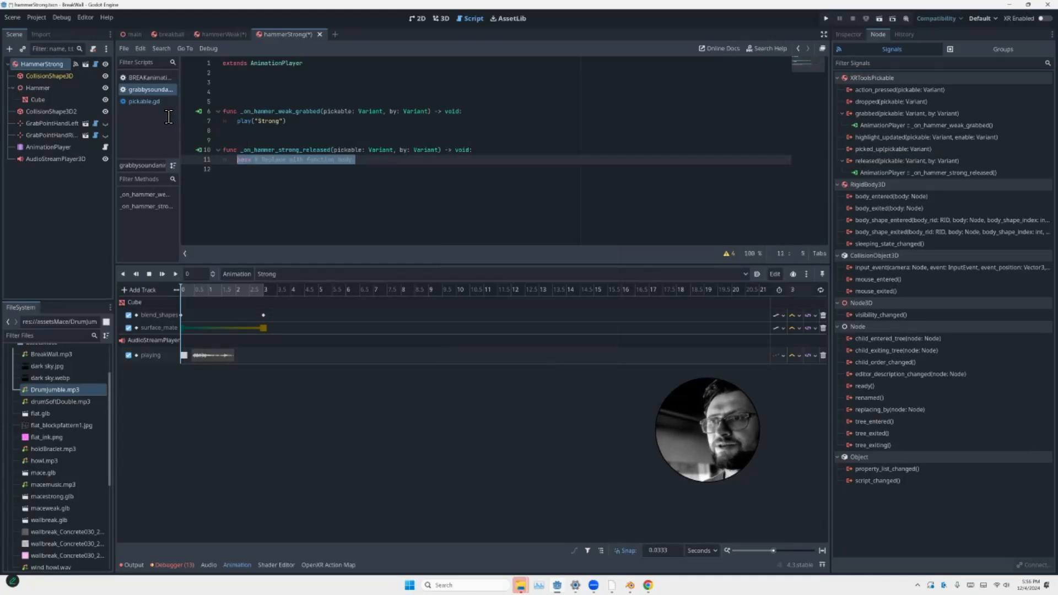
type("play")
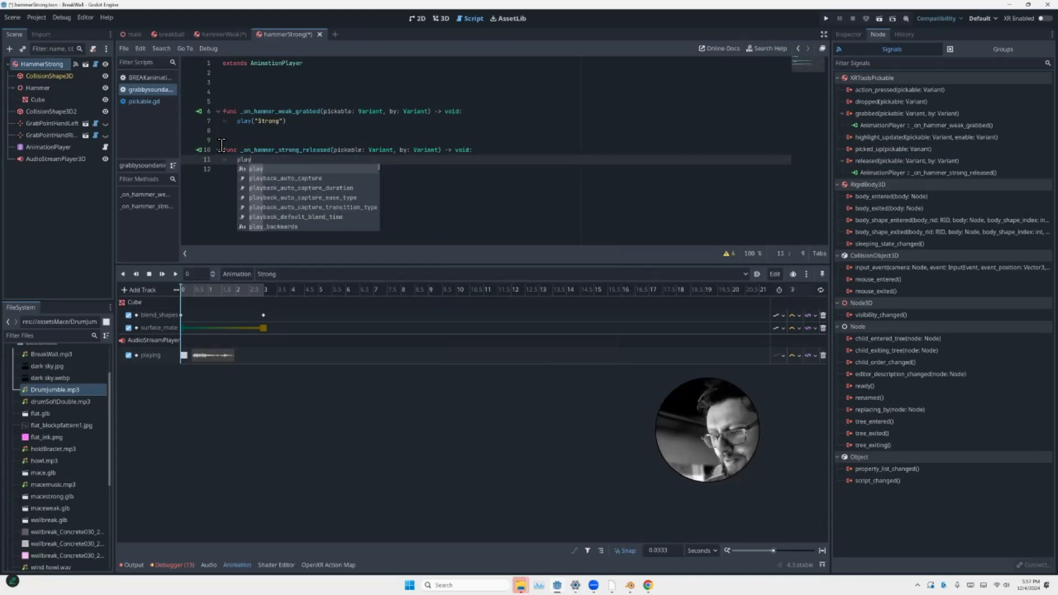
key("Return")
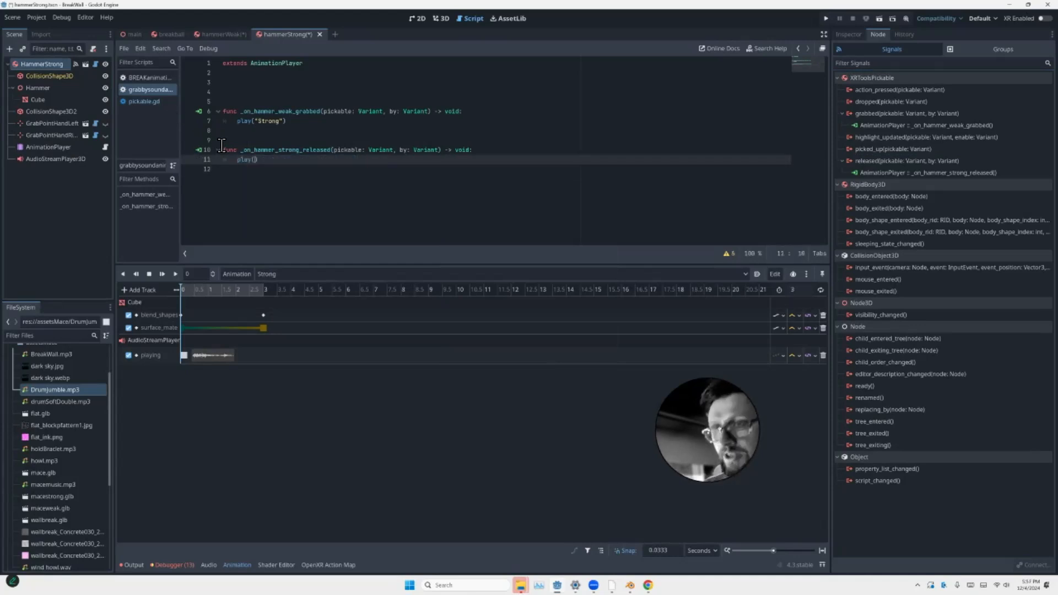
type("\"")
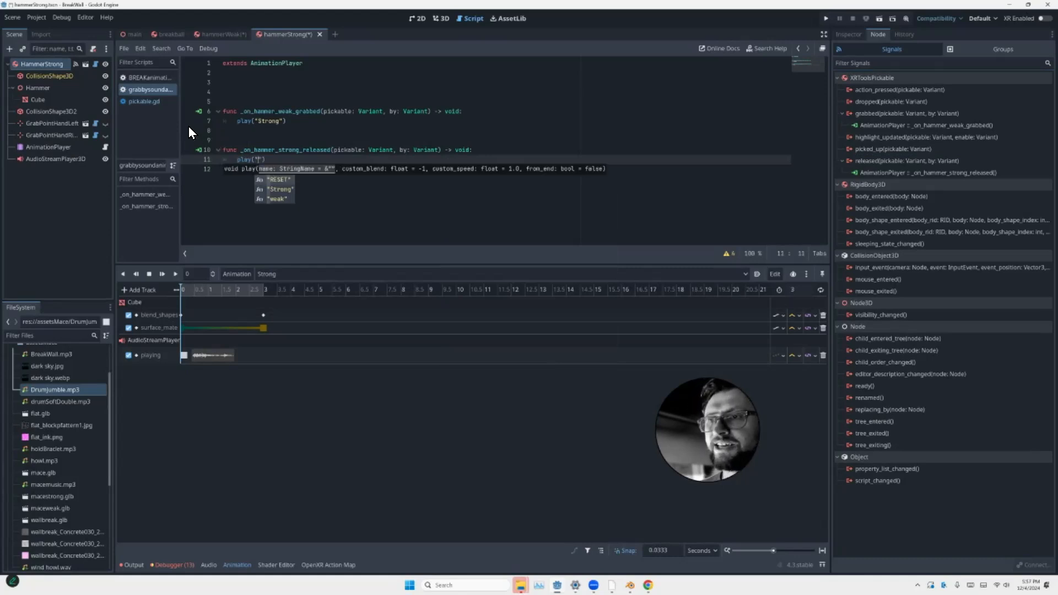
key("Return")
key("Down")
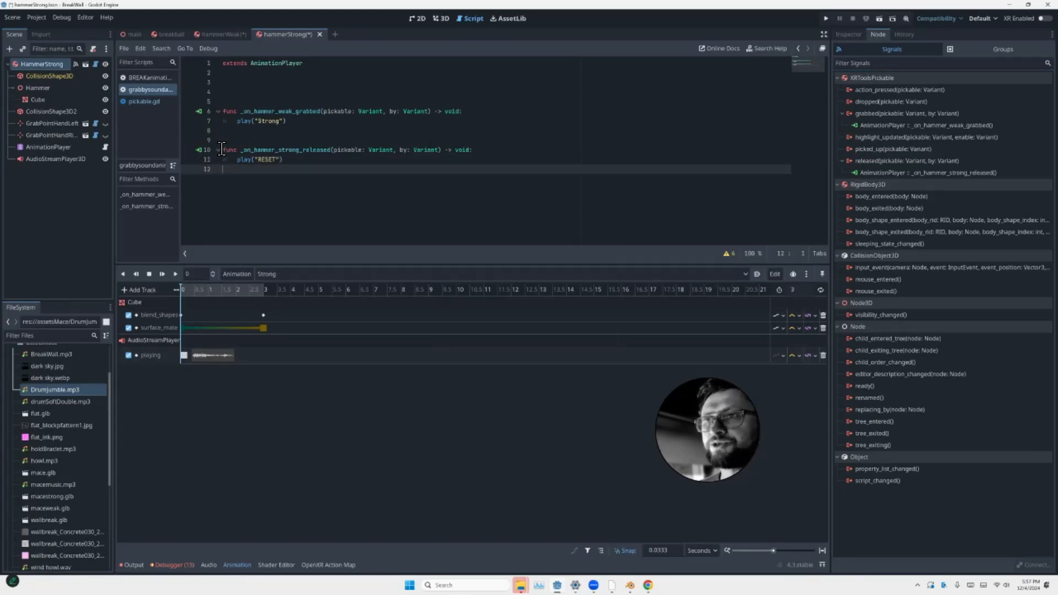
key("ctrl+s")
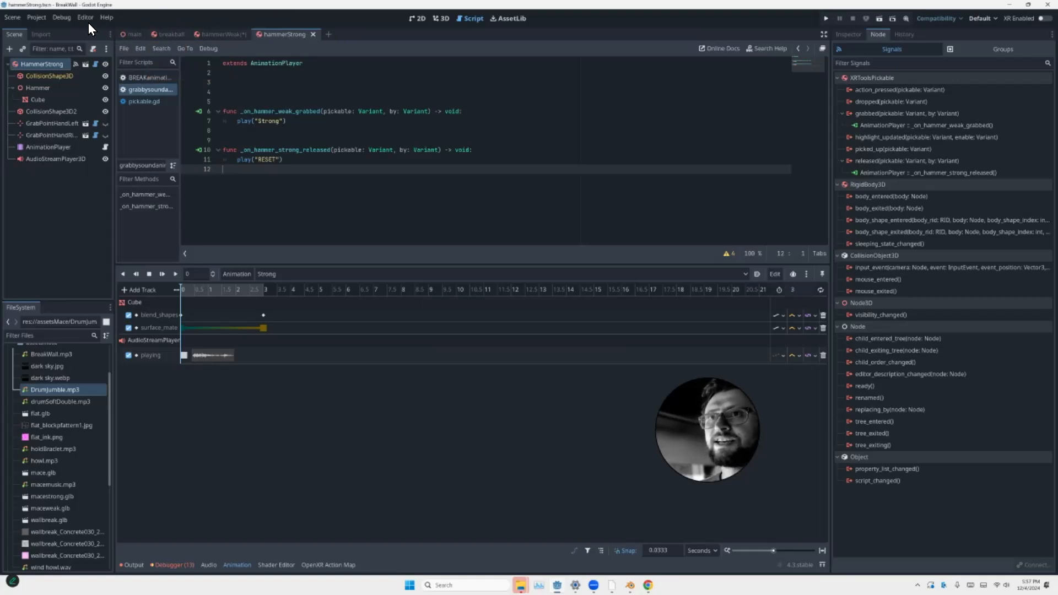
Add a StaticBody3D node under the BreakerLand root in the main scene
key("ctrl+Tab")
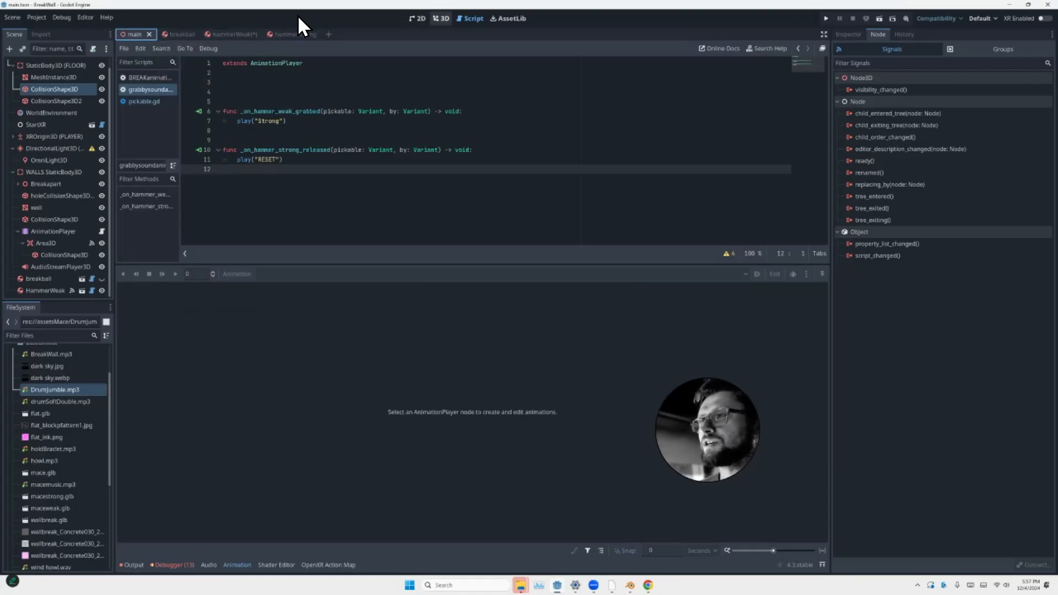
left_click(440, 19)
middle_click_drag(280, 143, 201, 132)
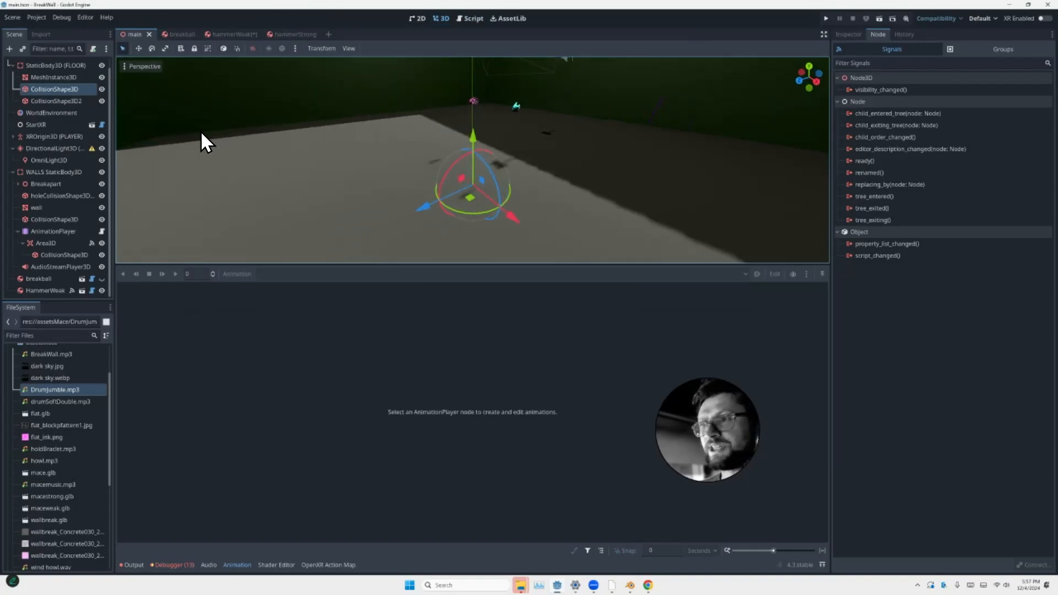
scroll(30, 64, "up", 1)
left_click(29, 64)
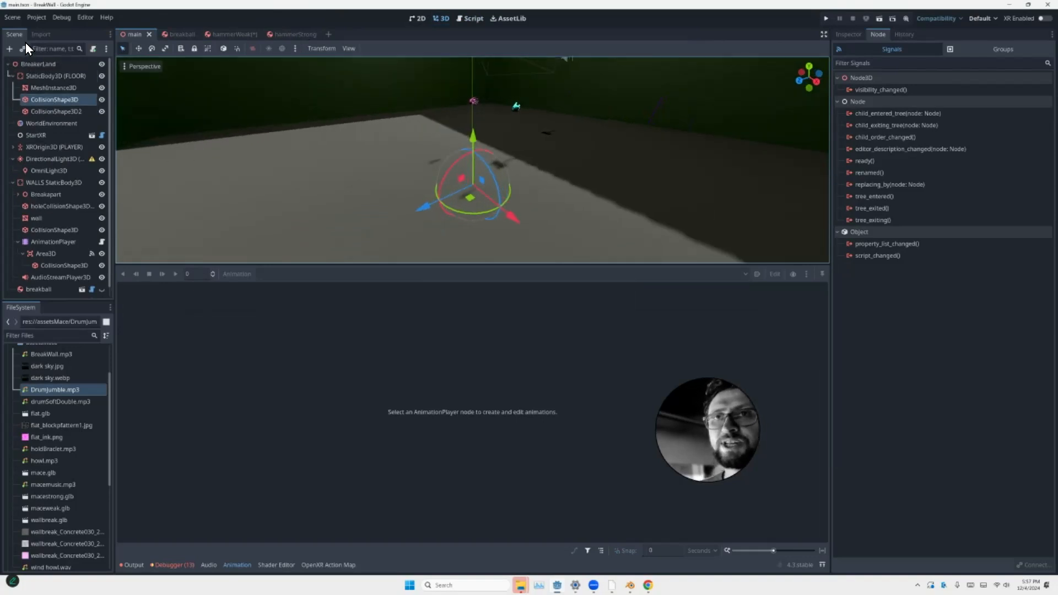
key("ctrl+a")
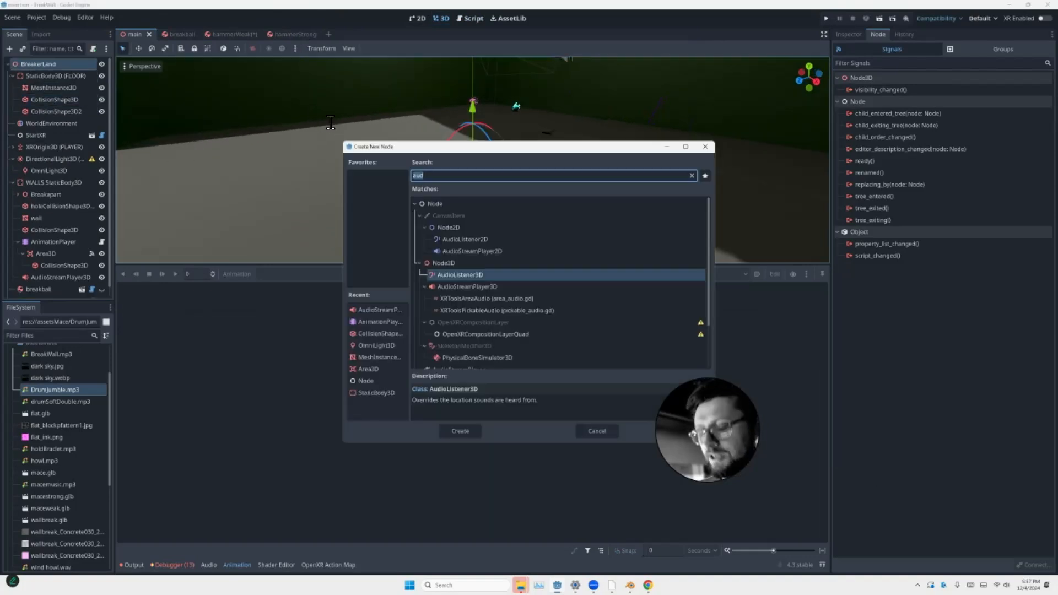
type("stat")
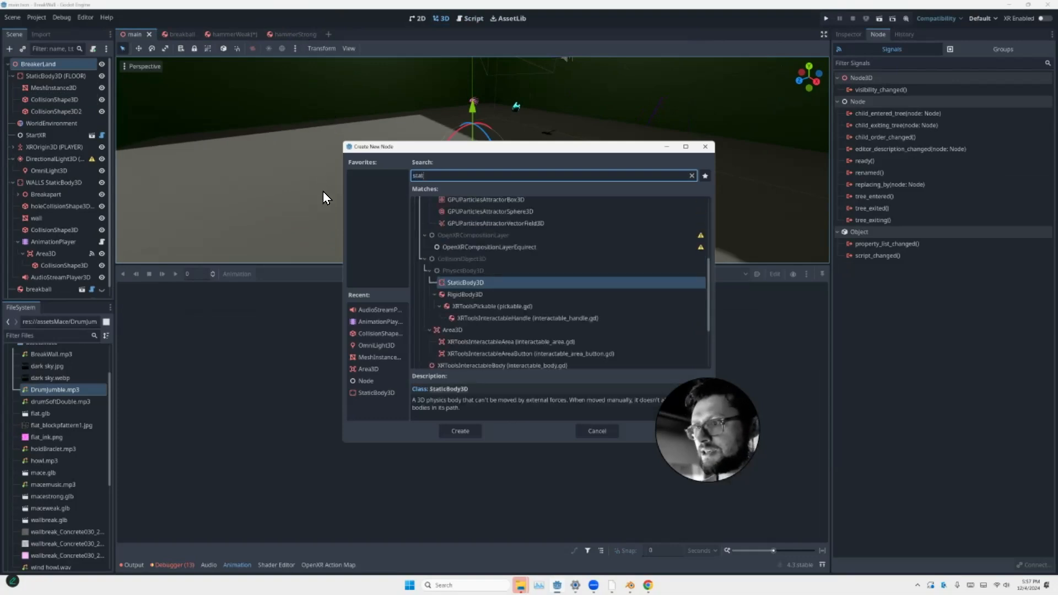
key("Return")
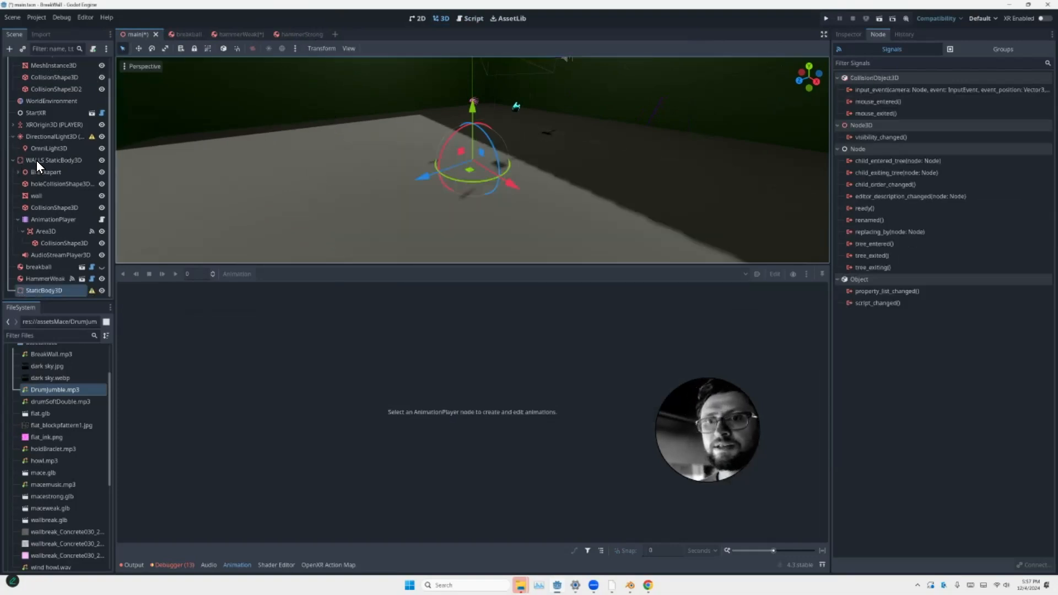
Give the new StaticBody3D a CollisionShape3D with a CylinderShape3D and a MeshInstance3D with a CylinderMesh
left_click(55, 291)
key("ctrl+a")
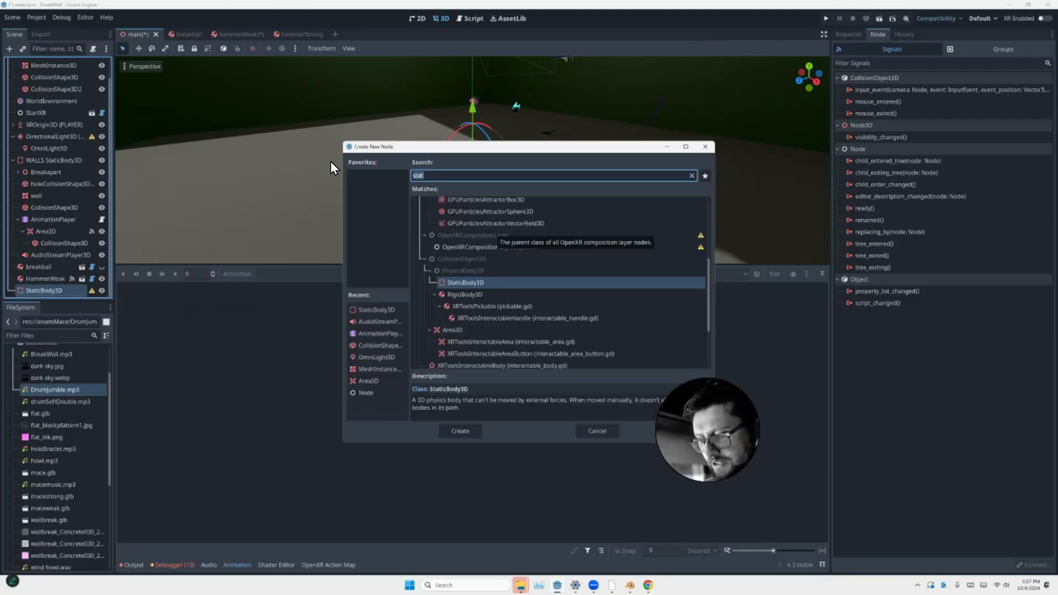
type("coll")
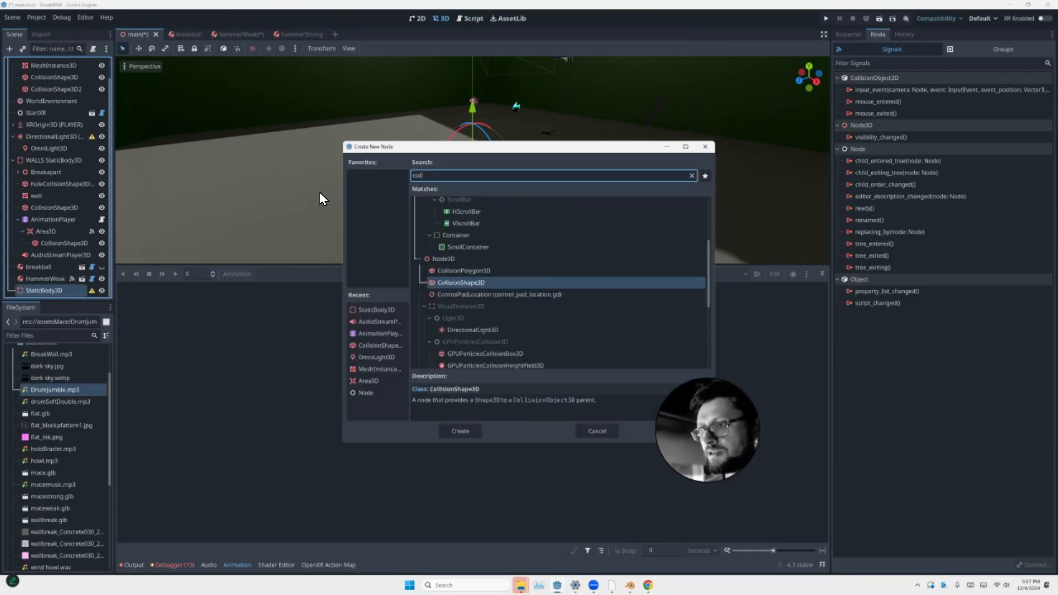
key("Return")
left_click(991, 102)
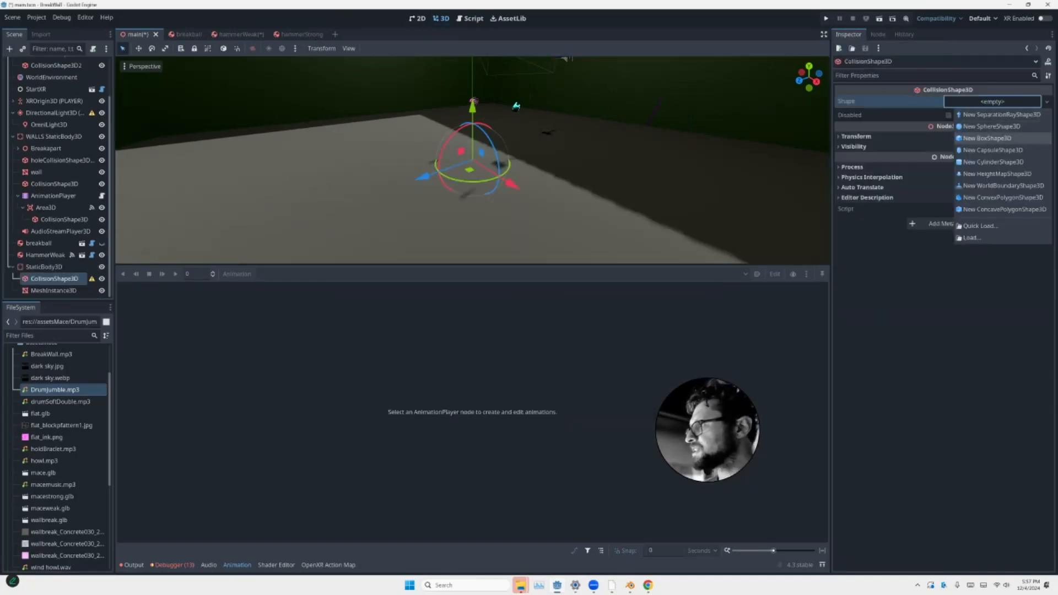
left_click(992, 162)
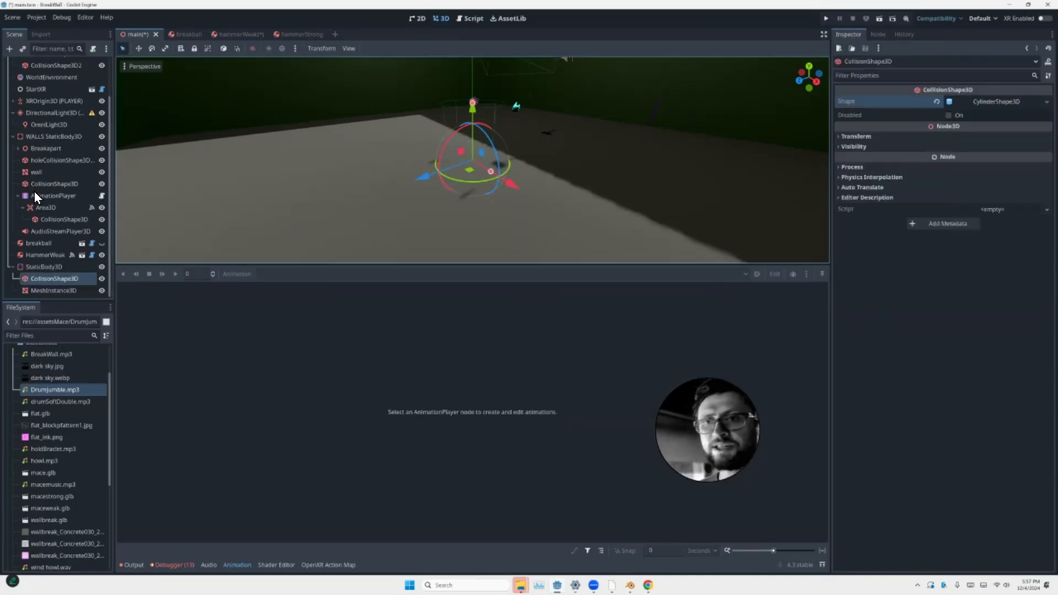
left_click(992, 101)
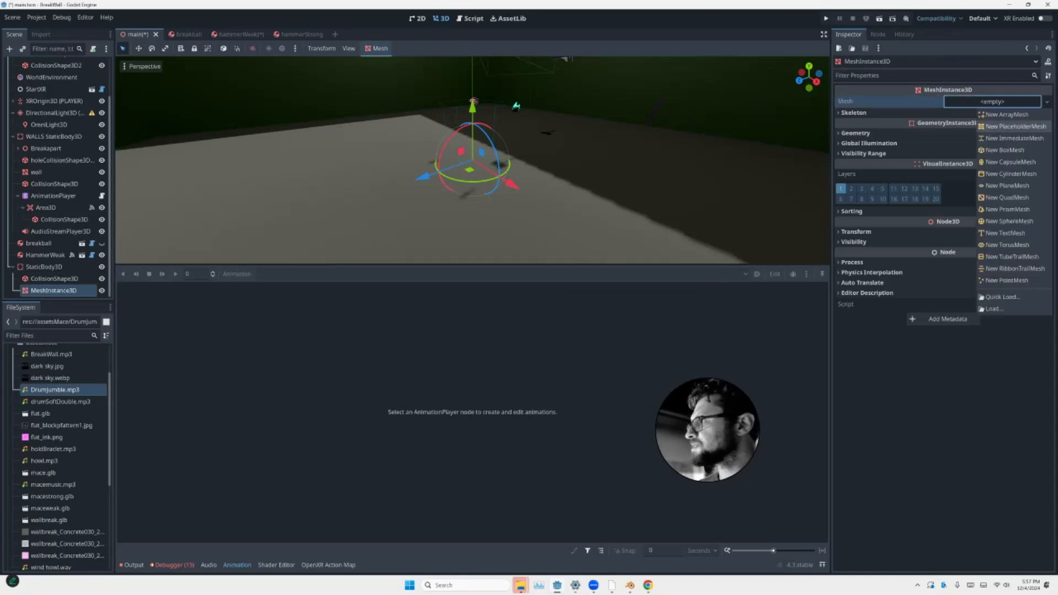
left_click(1011, 173)
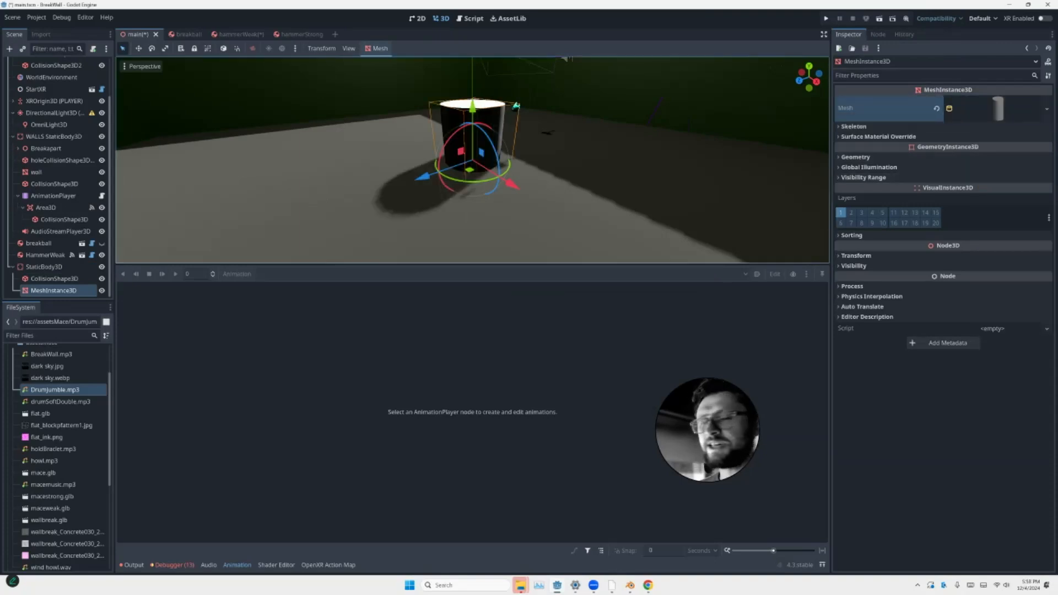
Move the cylinder's StaticBody3D along the X axis away from the scene origin
left_click(44, 267)
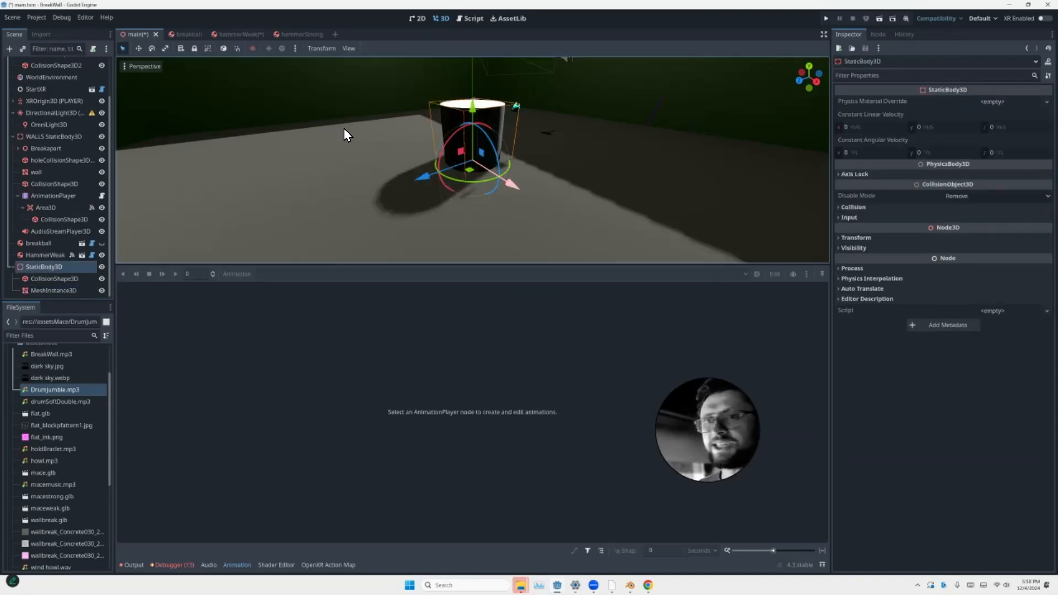
key("g")
key("x")
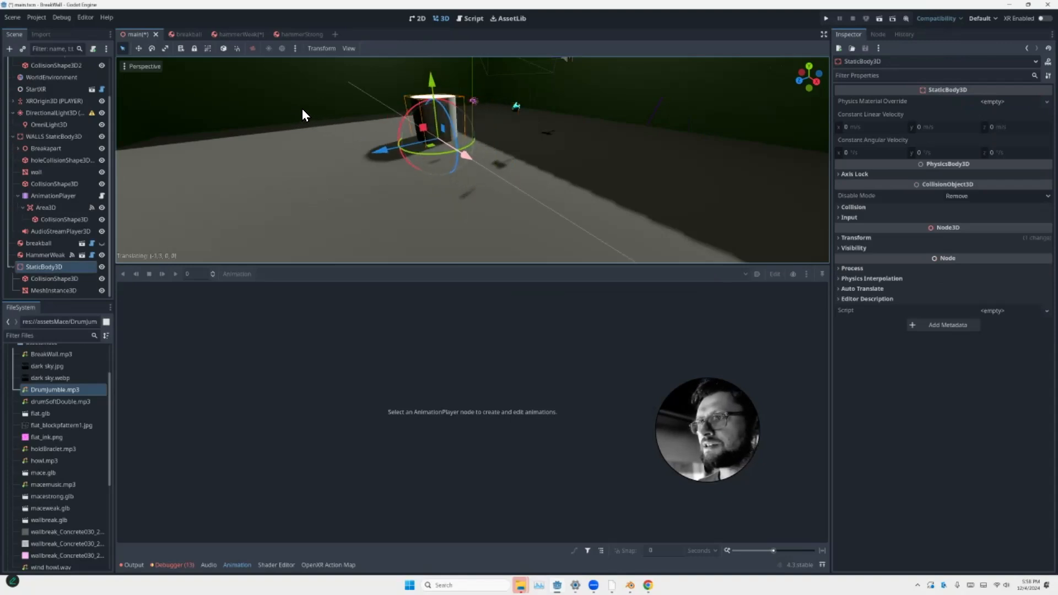
left_click(303, 110)
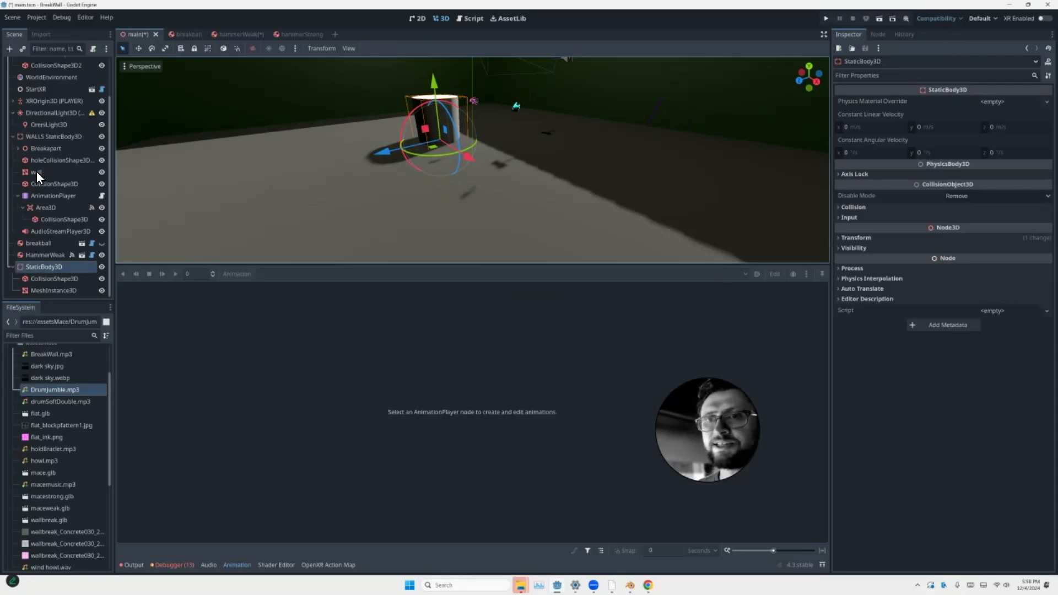
Scale the cylinder's StaticBody3D up uniformly by a factor of about 1.8
left_click(44, 255)
key("s")
left_click(231, 113)
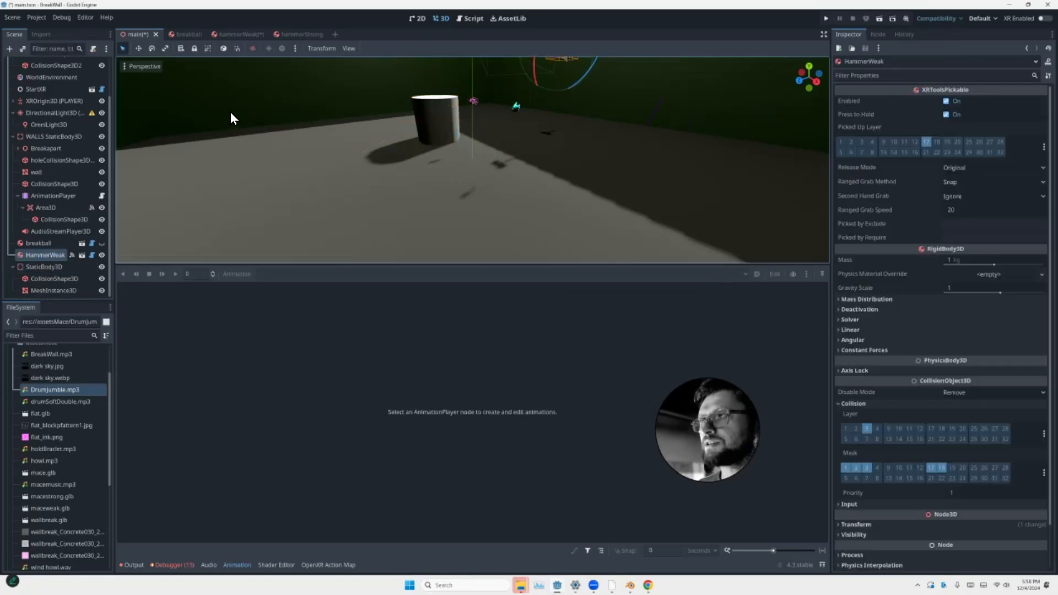
key("Down")
key("s")
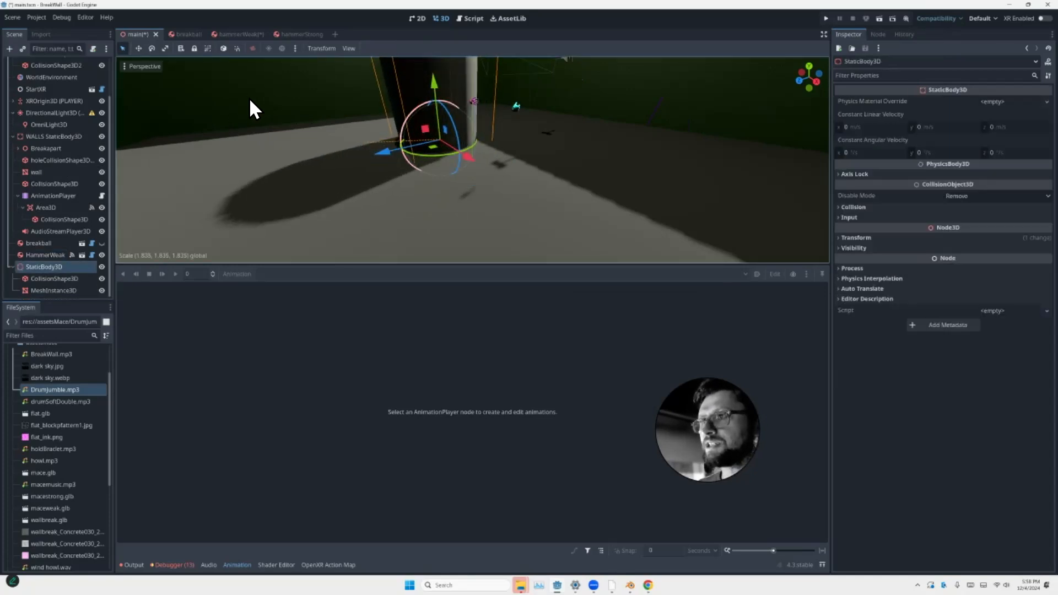
left_click(249, 105)
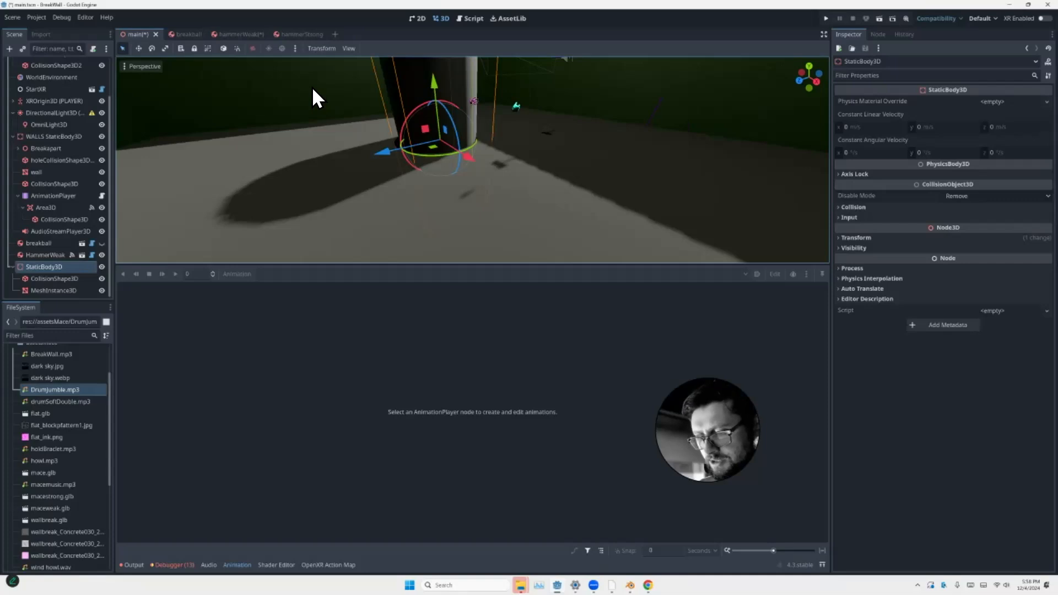
Lower the enlarged cylinder body along the Y axis so it sinks into the floor as a low round table
key("g")
key("y")
left_click(309, 138)
left_click(309, 137)
scroll(342, 107, "down", 3)
scroll(343, 107, "up", 3)
middle_click_drag(342, 107, 325, 121)
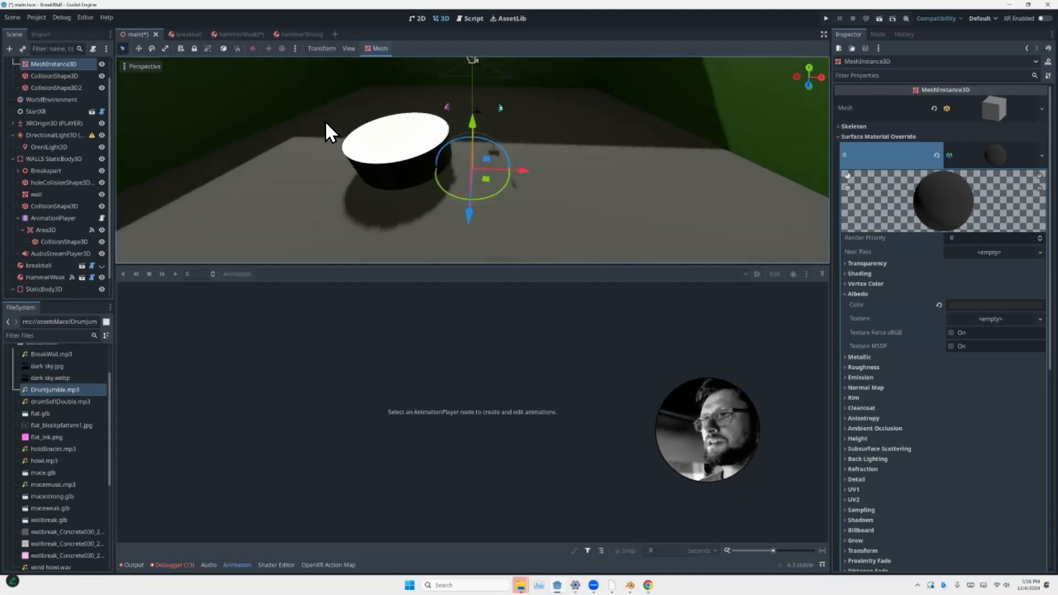
In the orthogonal top view, move HammerWeak horizontally toward the cylinder table
left_click(45, 277)
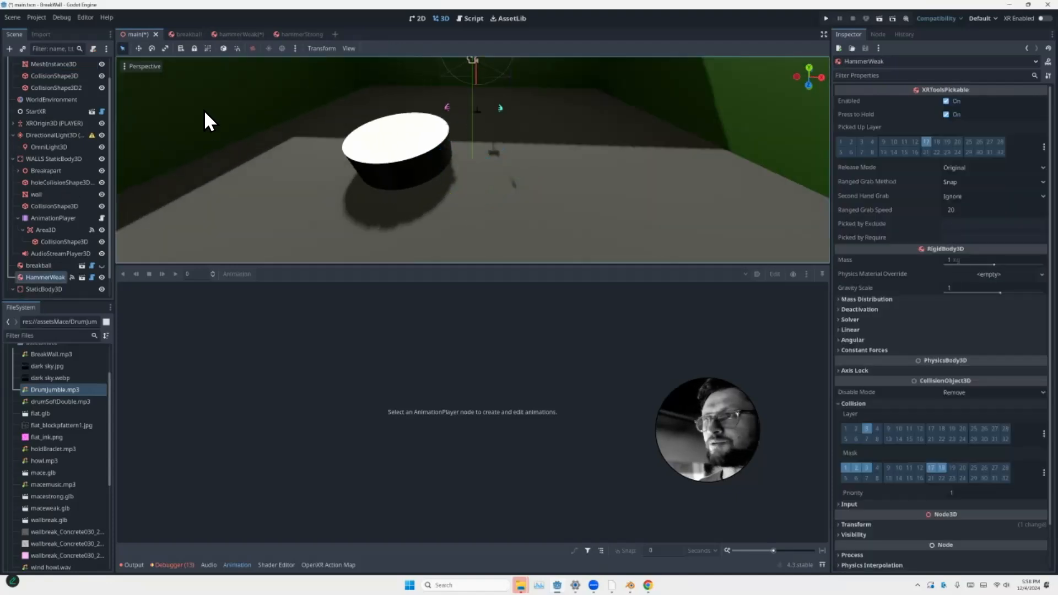
scroll(237, 105, "down", 2)
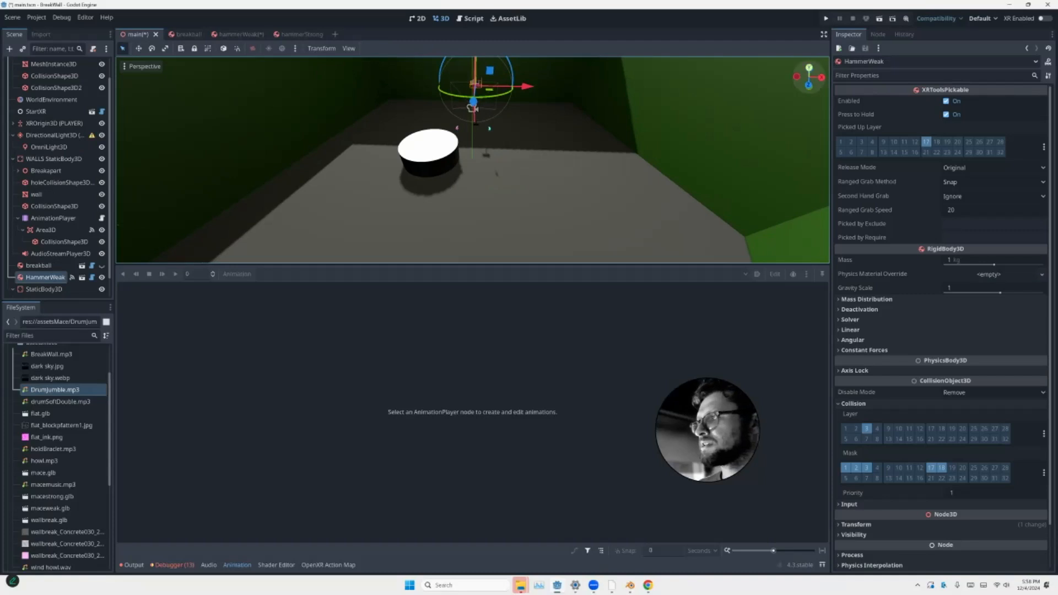
left_click(809, 68)
key("g")
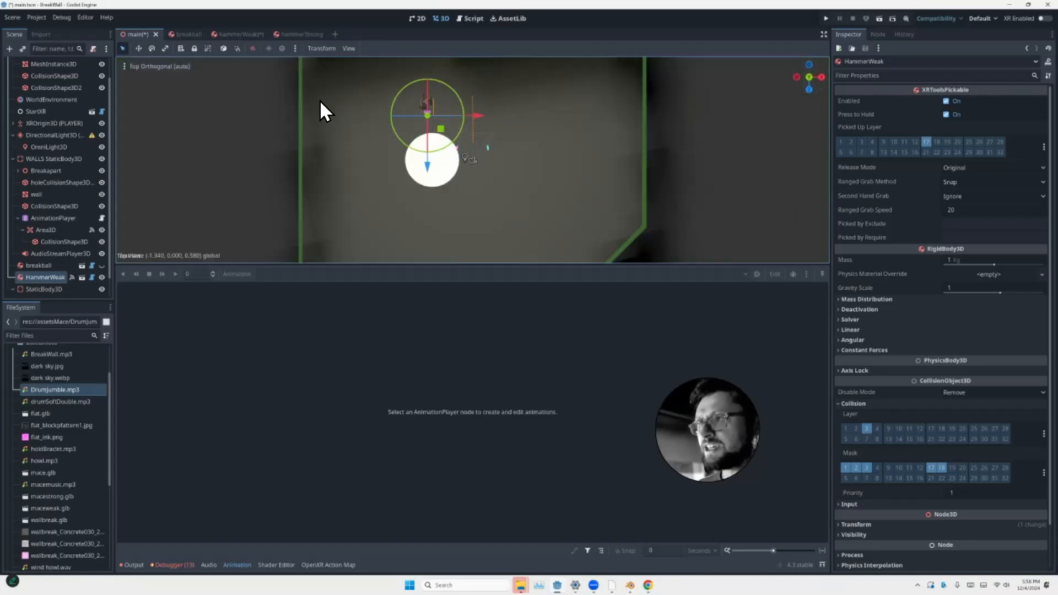
left_click(320, 130)
Lower HammerWeak along the Y axis to just above the cylinder table's top surface
middle_click_drag(320, 130, 305, 78)
key("g")
key("y")
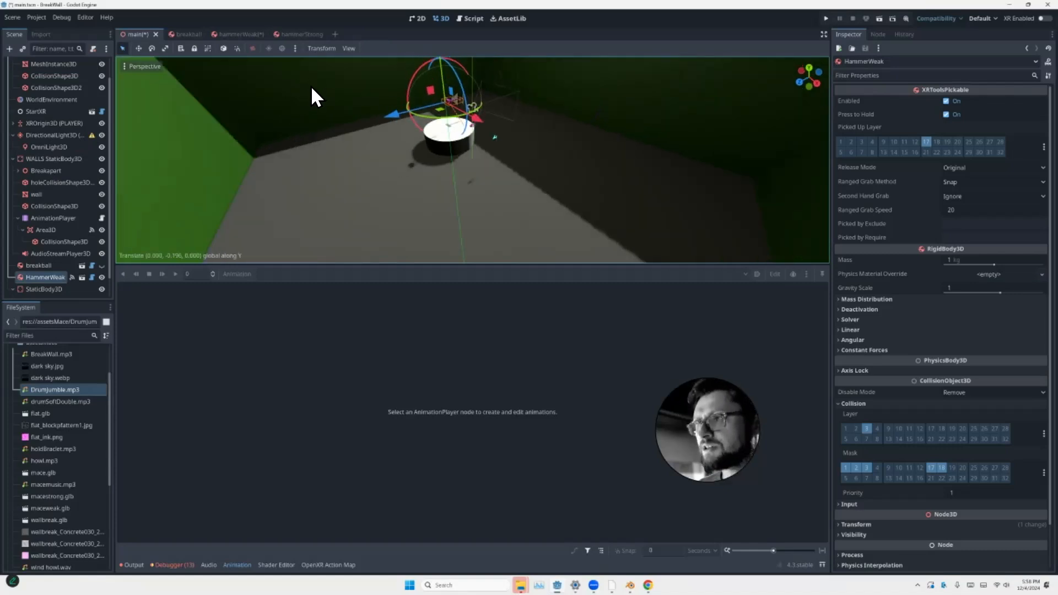
left_click(314, 101)
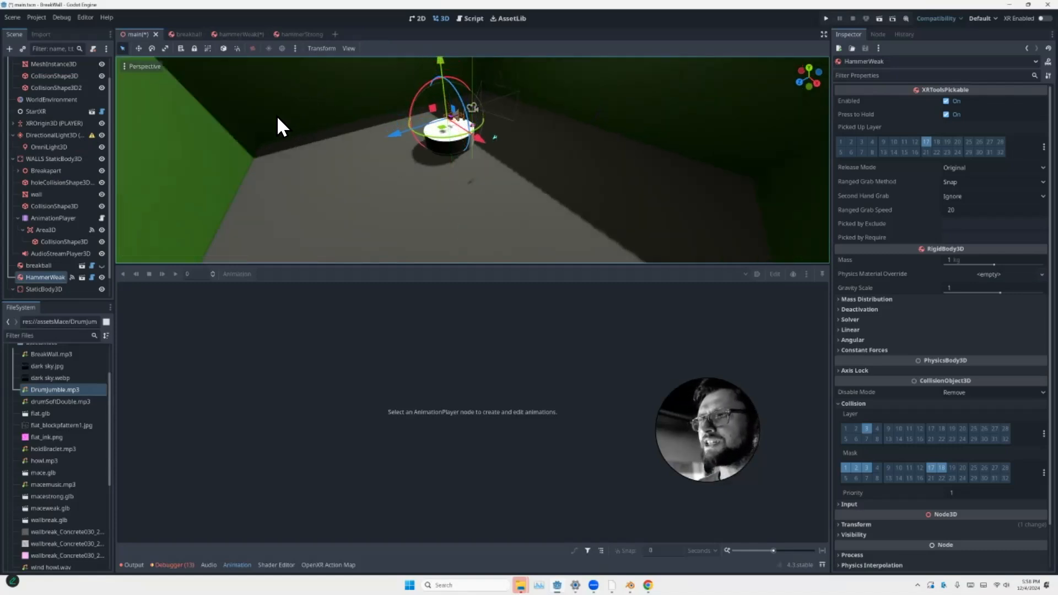
left_click(270, 119)
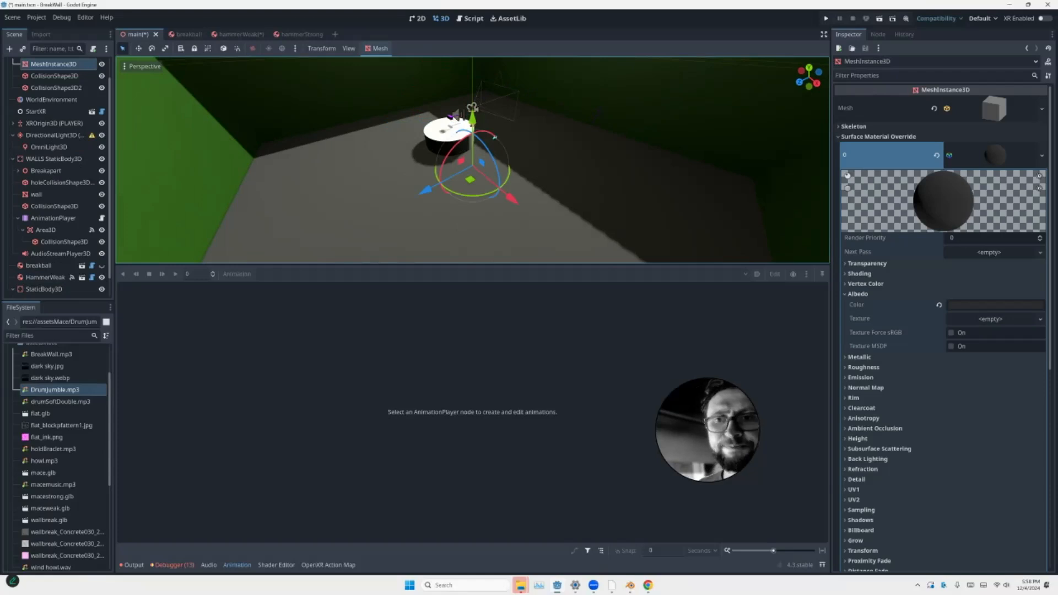
Instance hammerStrong.tscn as a child of the BreakerLand root
scroll(55, 457, "down", 5)
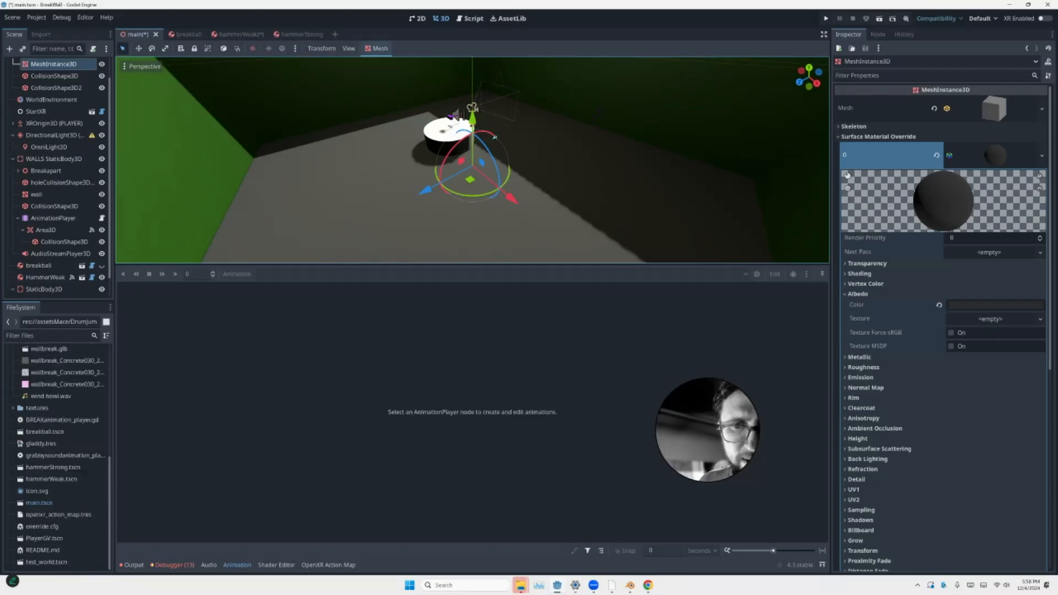
left_click(53, 467)
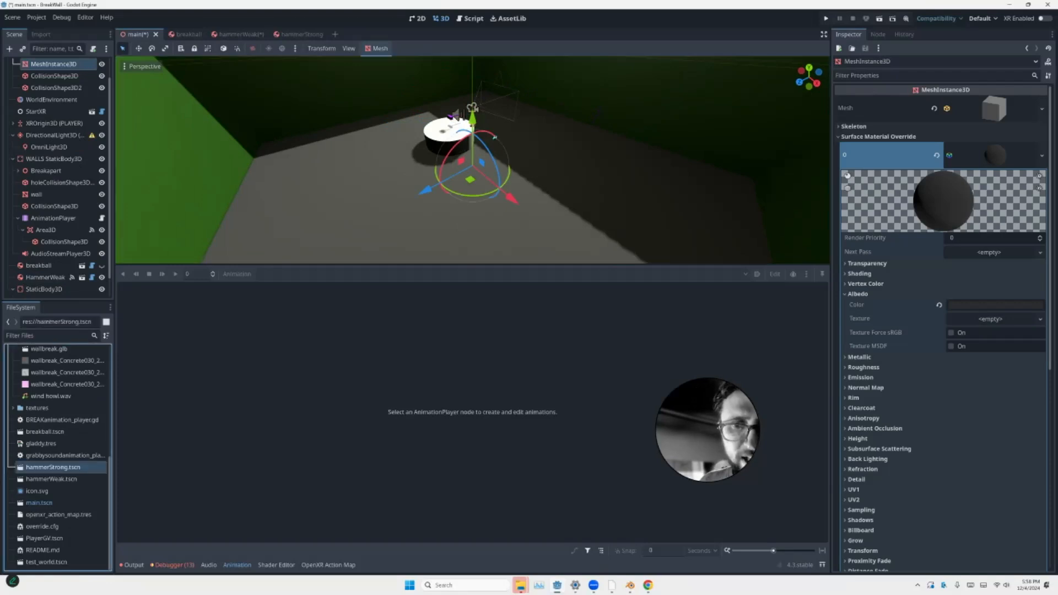
left_click_drag(53, 468, 19, 51)
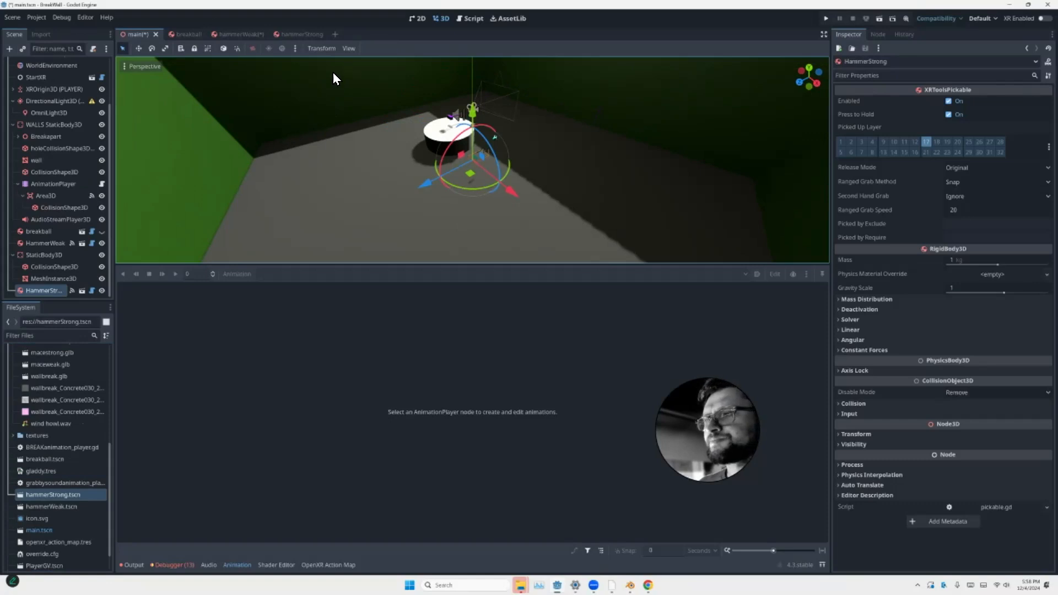
Position HammerStrong on the cylinder table beside the weak hammer by moving it along the Y and X axes
key("g")
key("y")
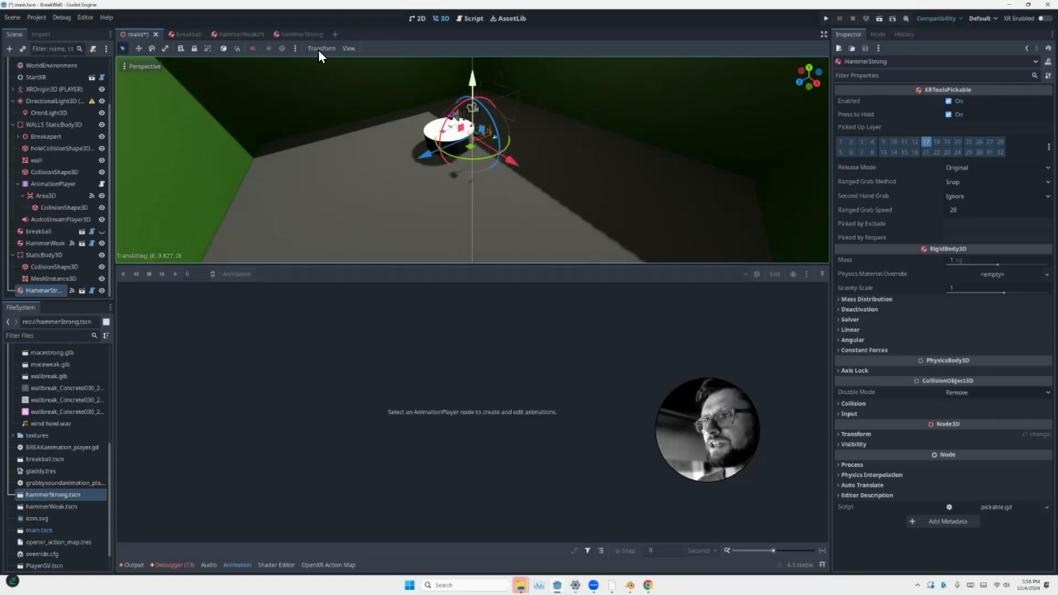
key("x")
left_click(324, 107)
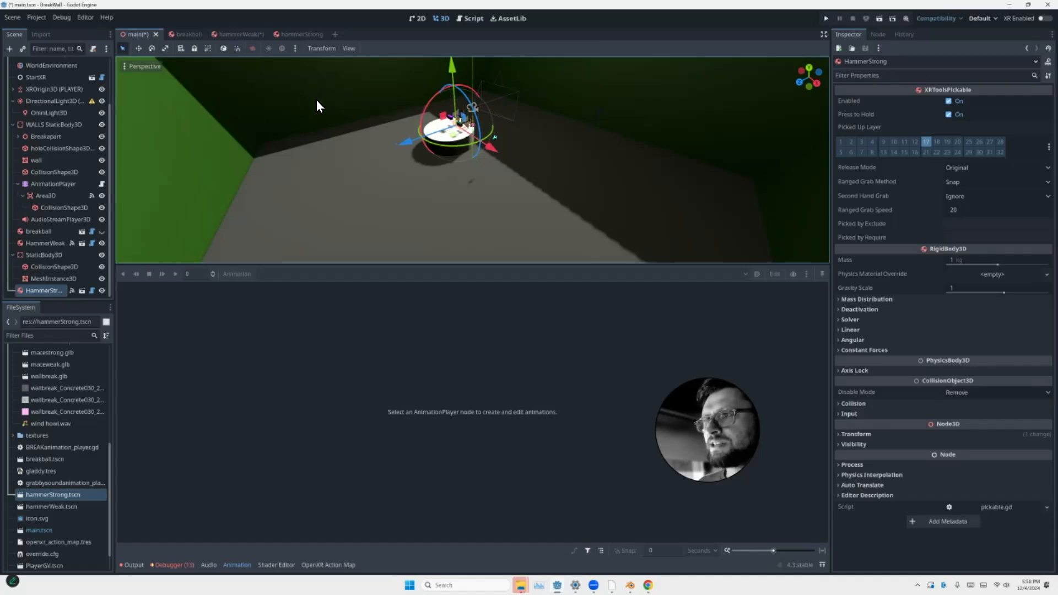
key("g")
key("y")
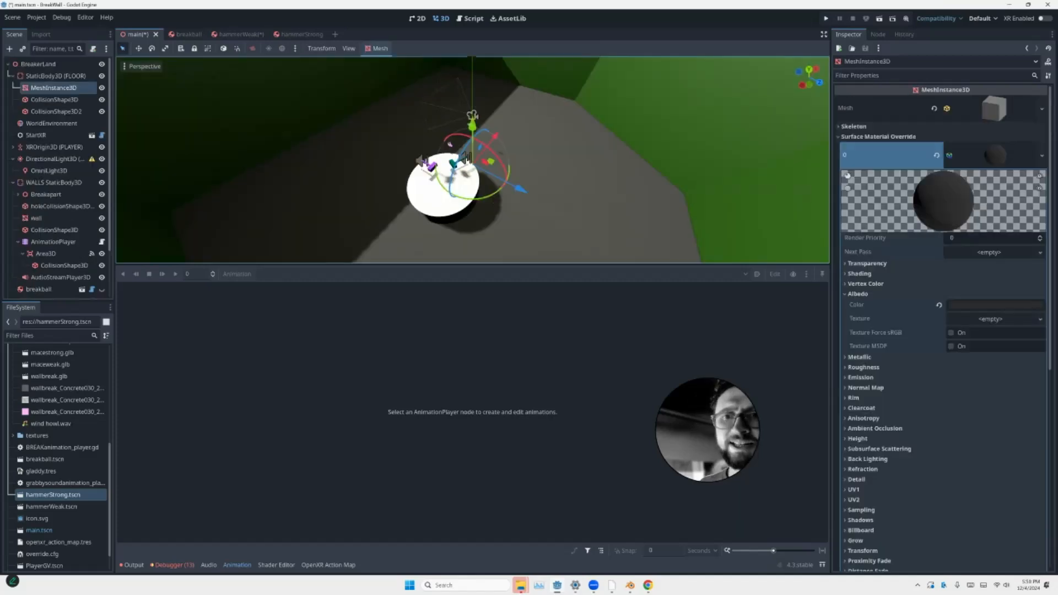
Add an AudioStreamPlayer3D node under the BreakerLand root
scroll(57, 457, "up", 7)
left_click(36, 63)
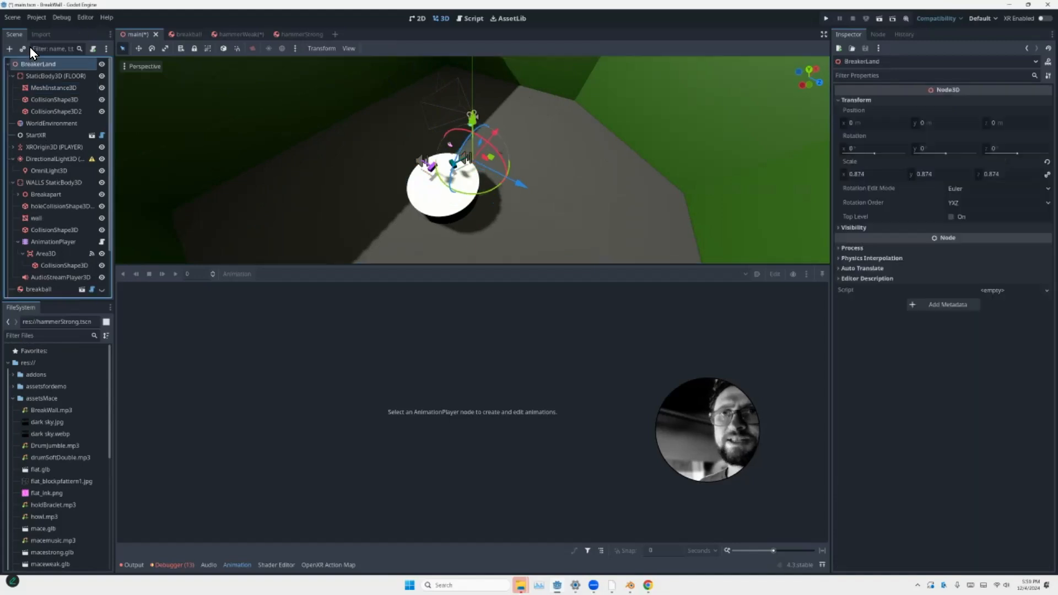
key("ctrl+a")
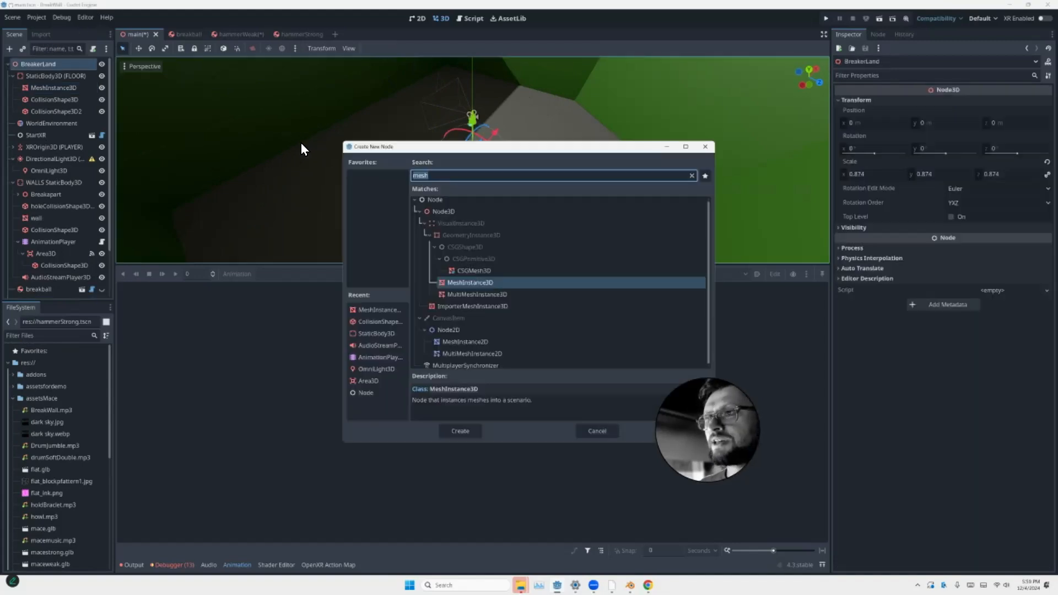
type("aud")
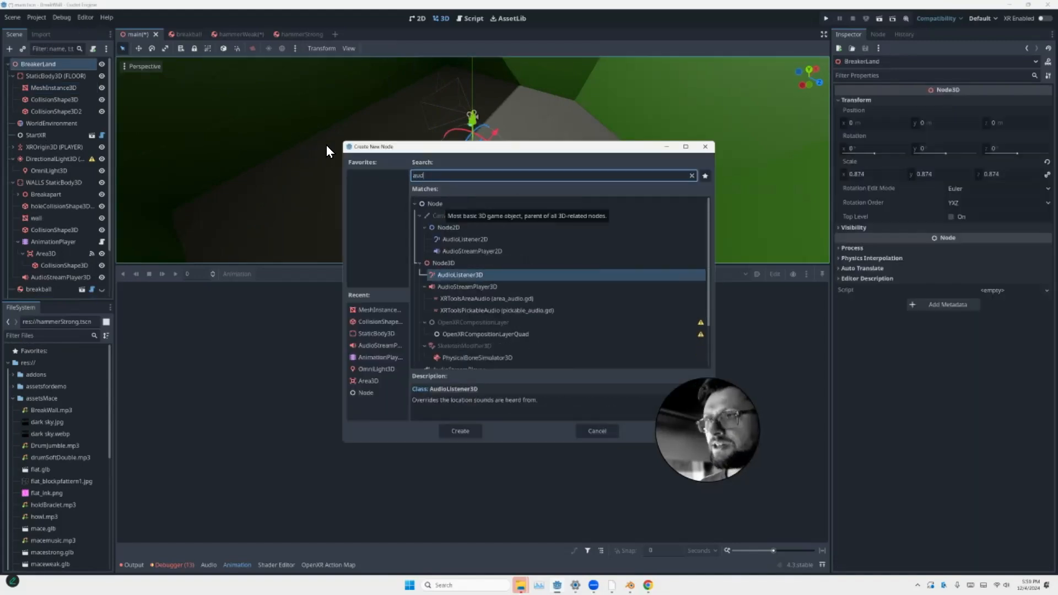
key("Down")
key("Return")
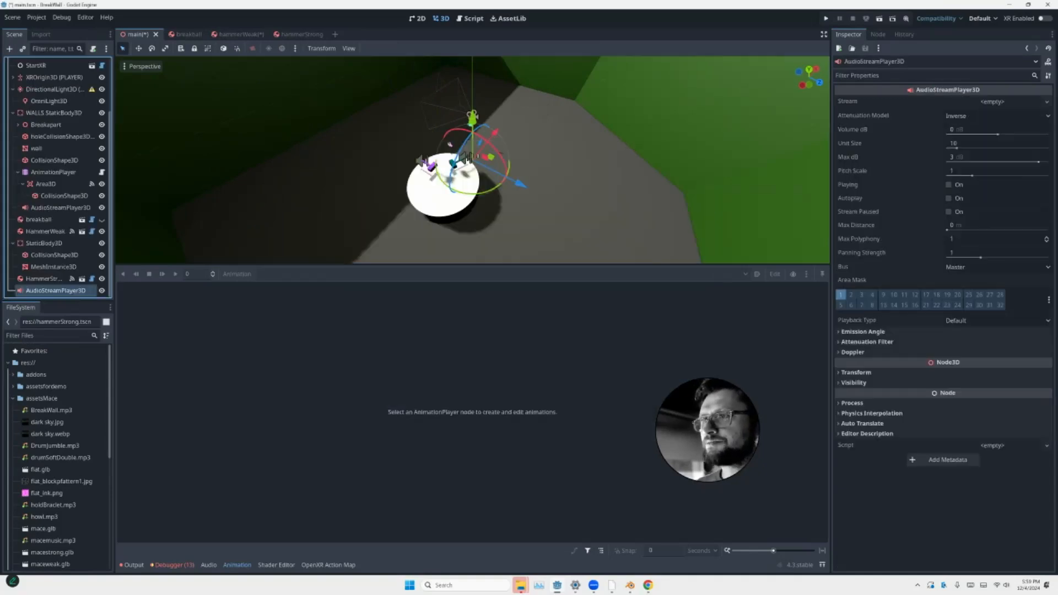
Move the new AudioStreamPlayer3D up from the origin to above the room's far corner
middle_click_drag(316, 129, 288, 121)
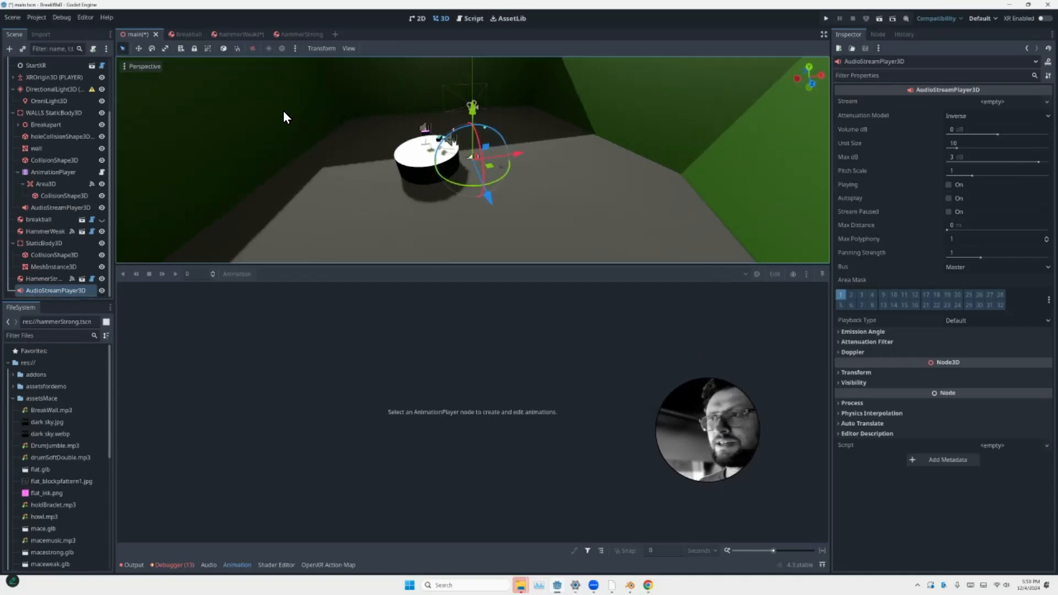
scroll(283, 113, "down", 5)
scroll(284, 111, "up", 4)
scroll(284, 111, "down", 5)
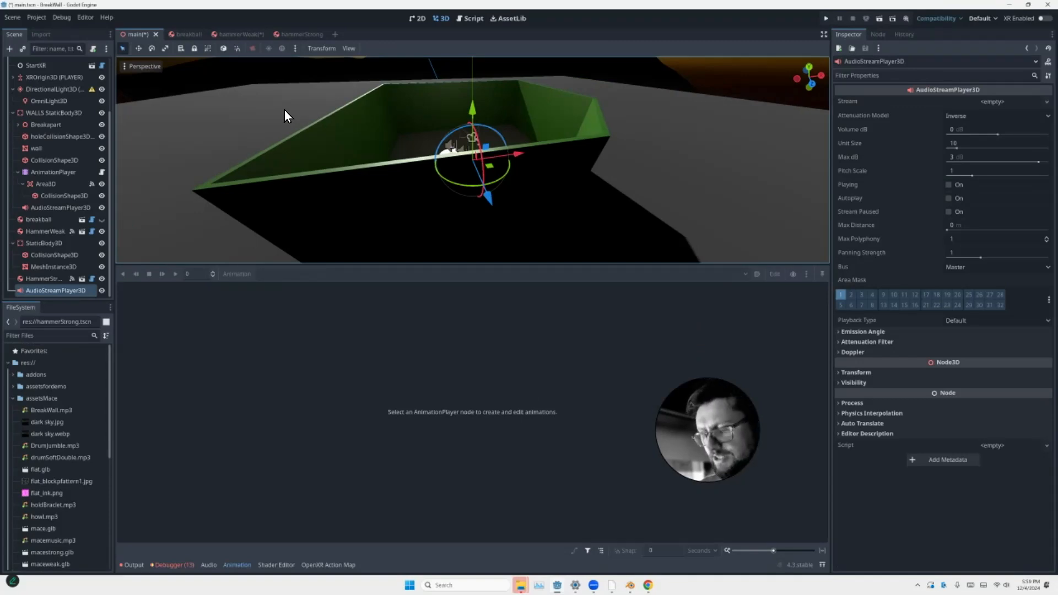
key("g")
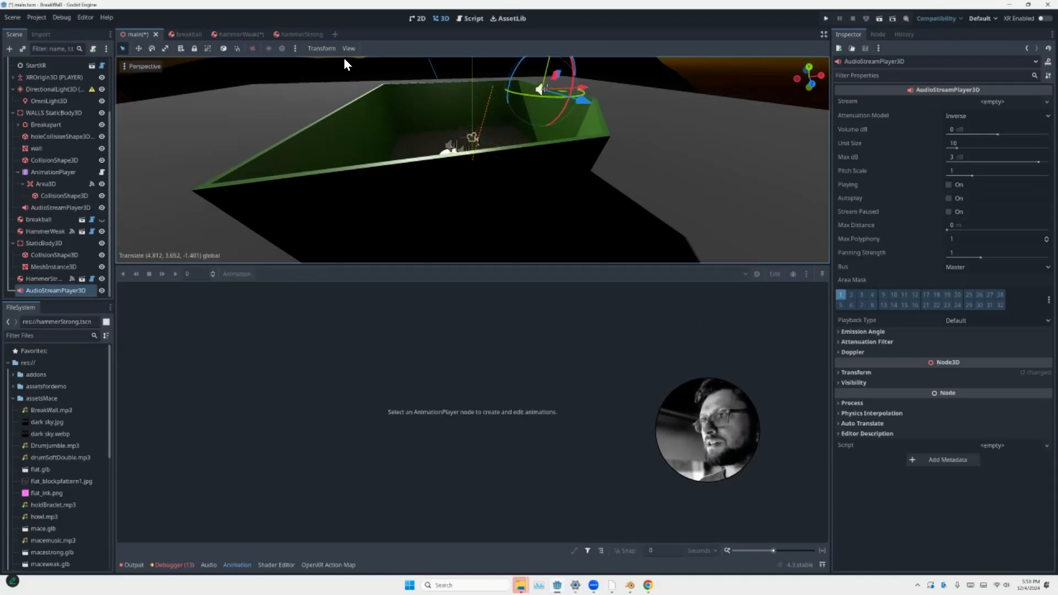
left_click(348, 74)
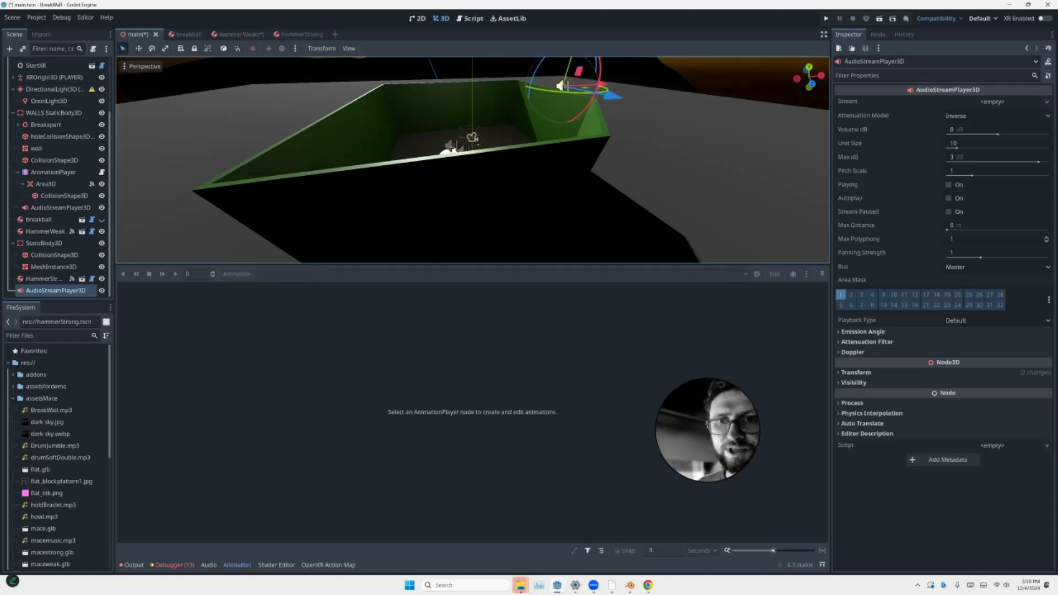
Assign wind howl.wav as the stream of the new AudioStreamPlayer3D
scroll(57, 458, "down", 3)
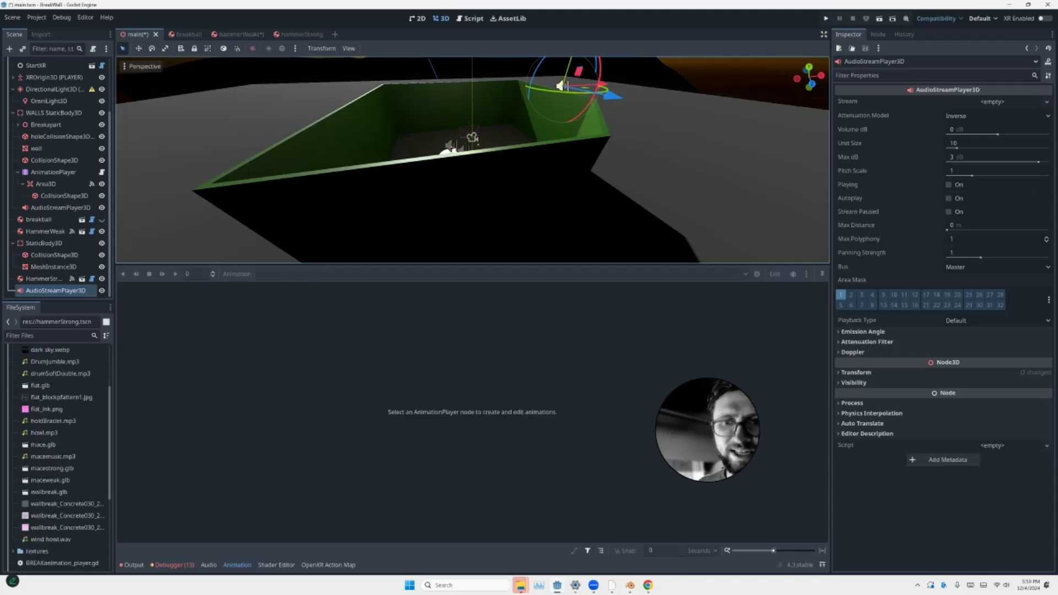
left_click_drag(55, 539, 980, 103)
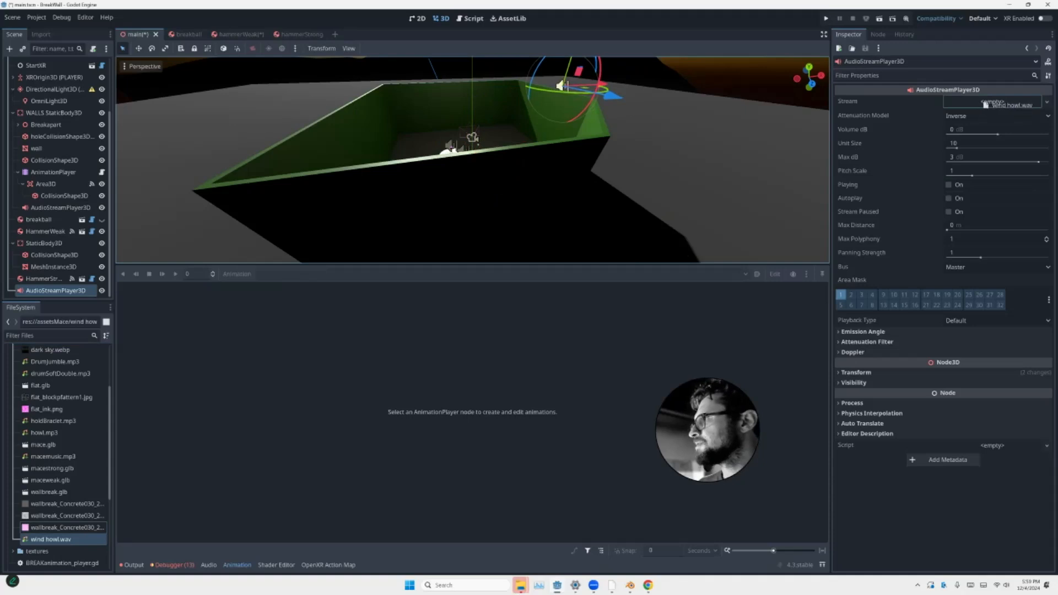
Preview wind howl.wav on the new AudioStreamPlayer3D, lower its volume to about -6.9 dB, and enable Autoplay
left_click_drag(985, 104, 987, 105)
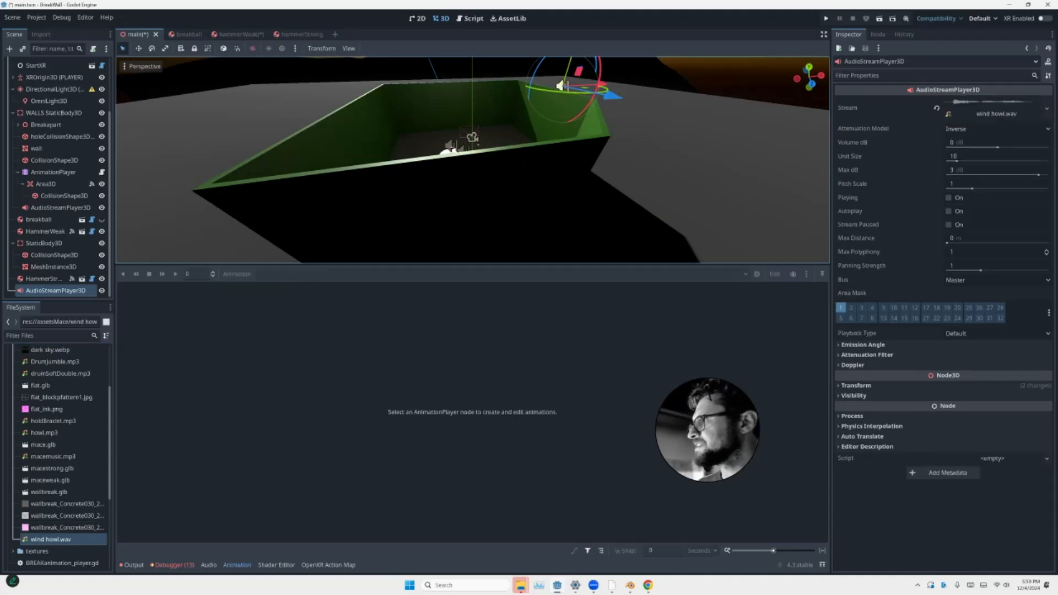
left_click(948, 197)
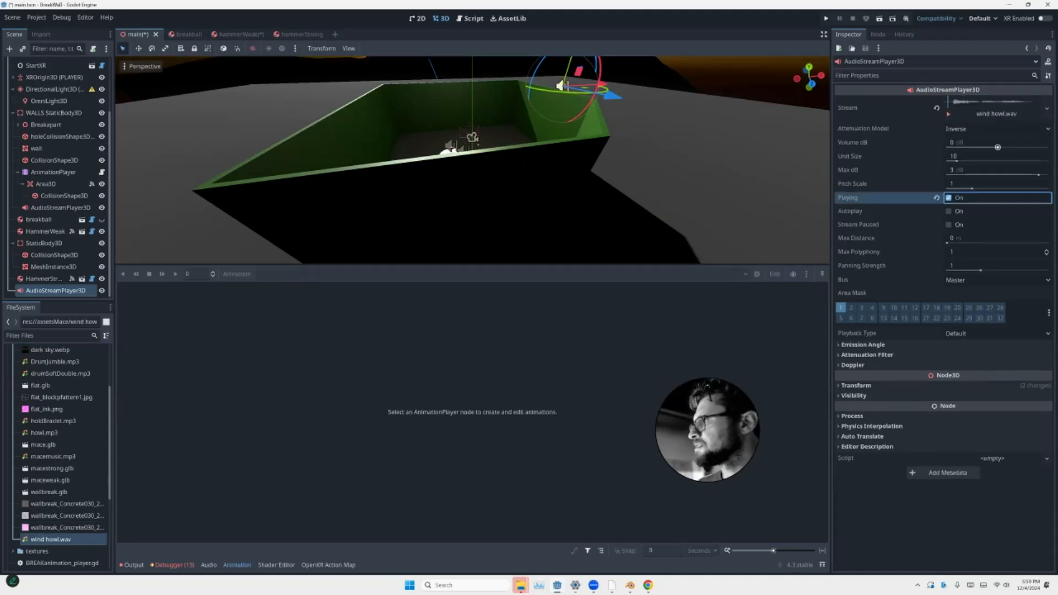
left_click_drag(997, 147, 990, 147)
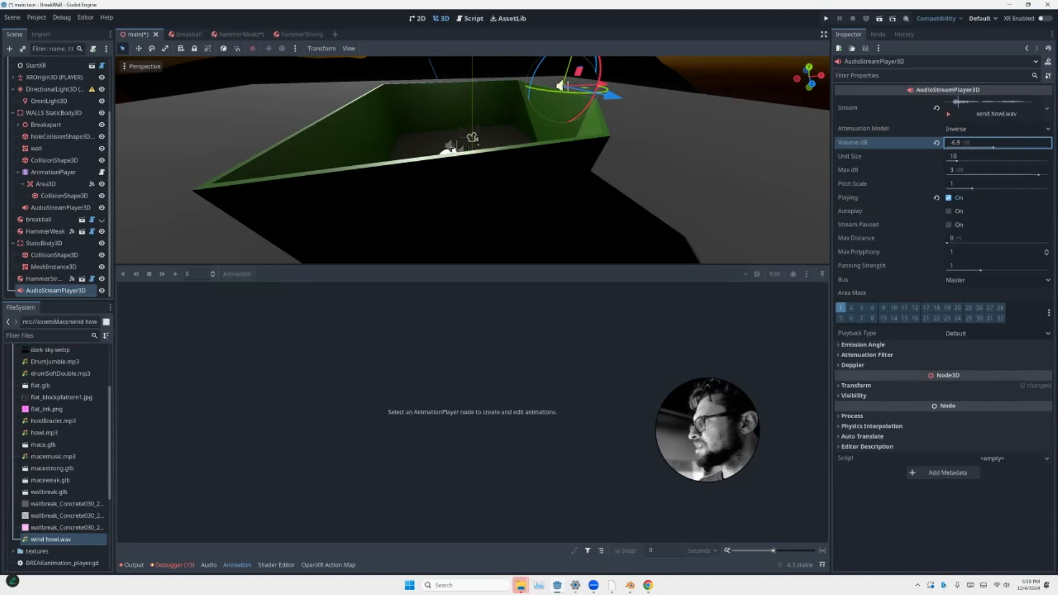
left_click(949, 197)
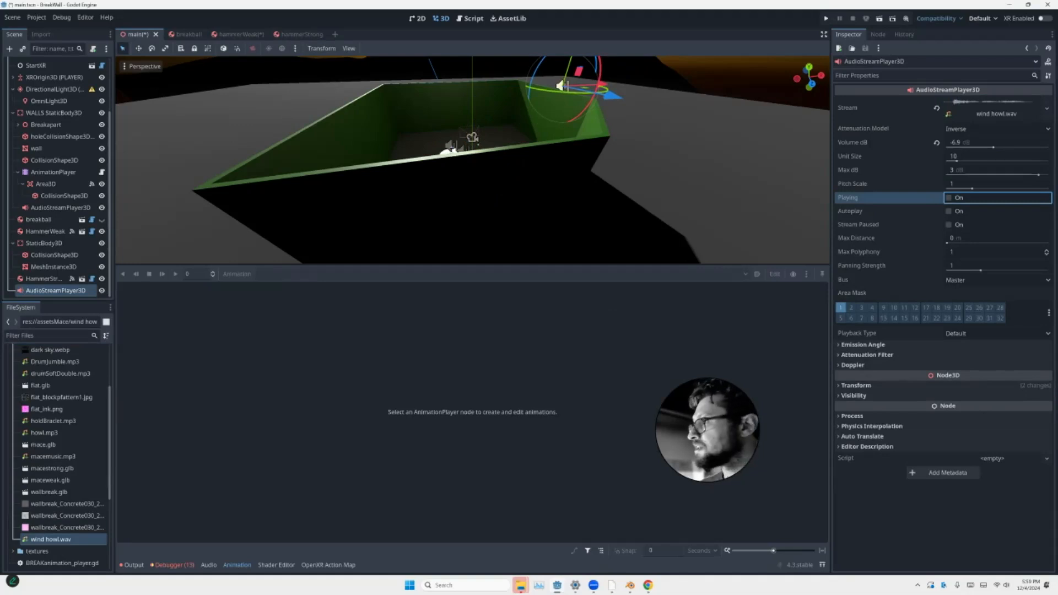
left_click(949, 211)
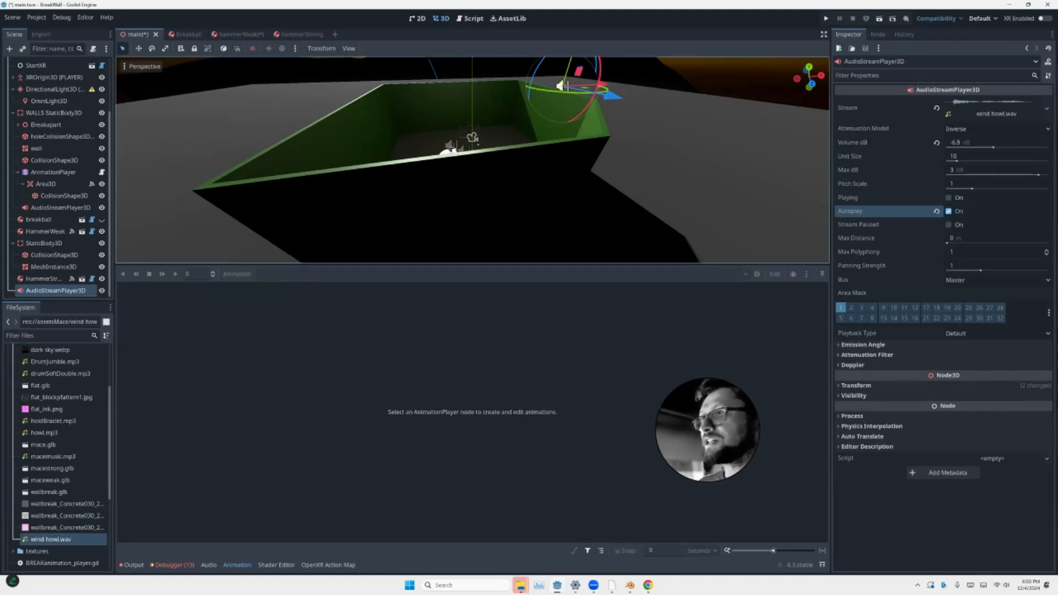
Save the main scene and test-run the game with the ambient wind sound, closing the game window when done
key("ctrl+s")
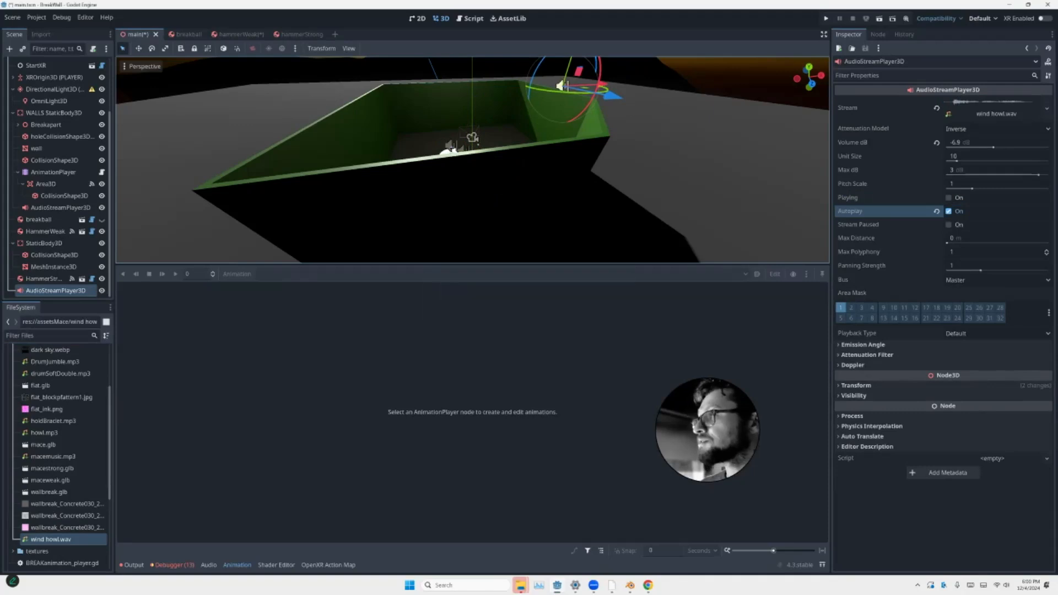
key("F5")
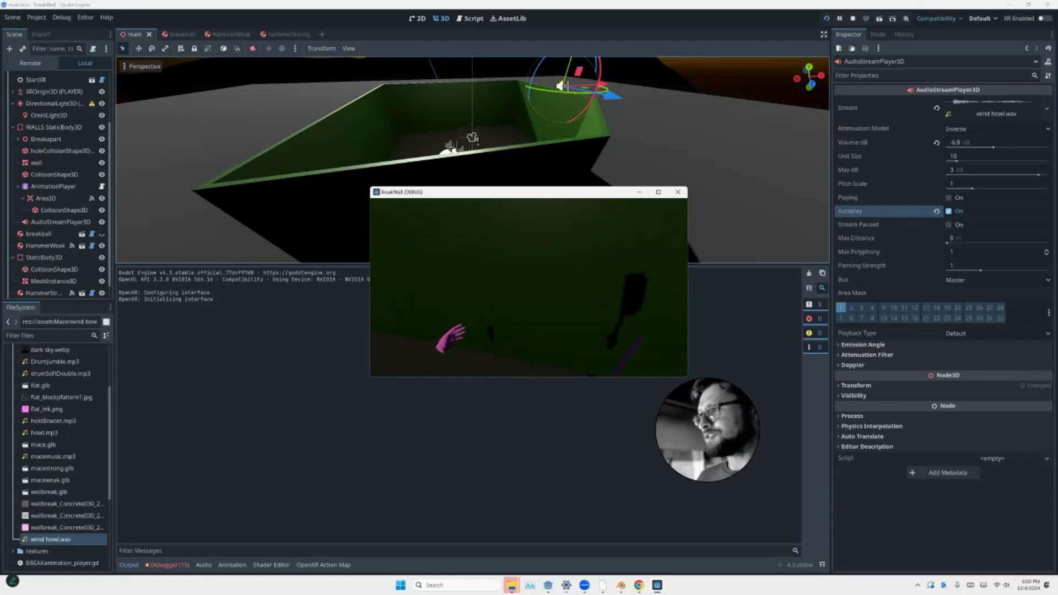
left_click(678, 191)
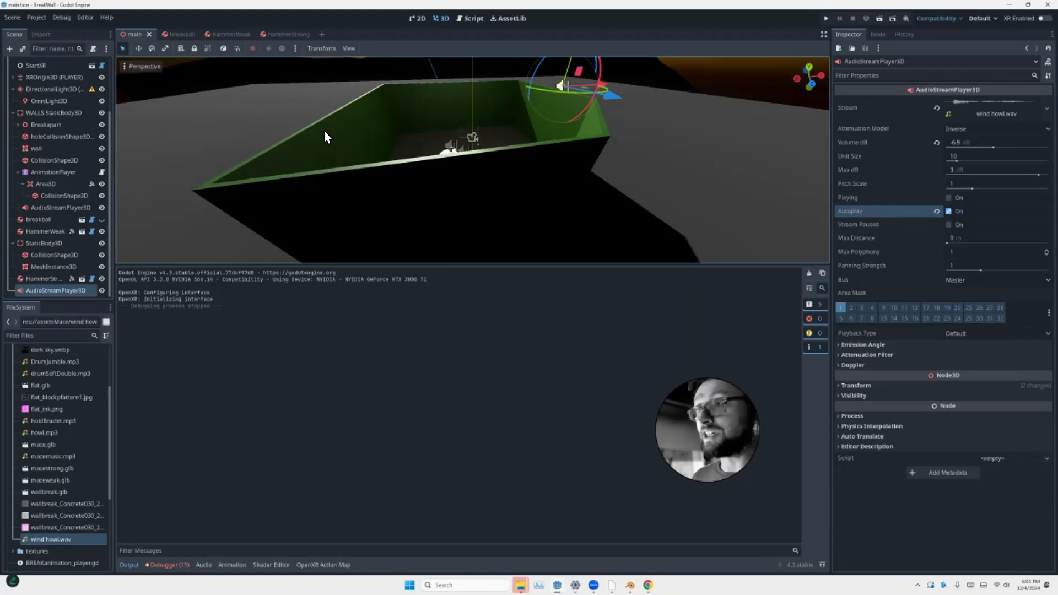
Enable layer 19 in both the Picked Up Layer and the collision Layer of the HammerStrong node
key("Up")
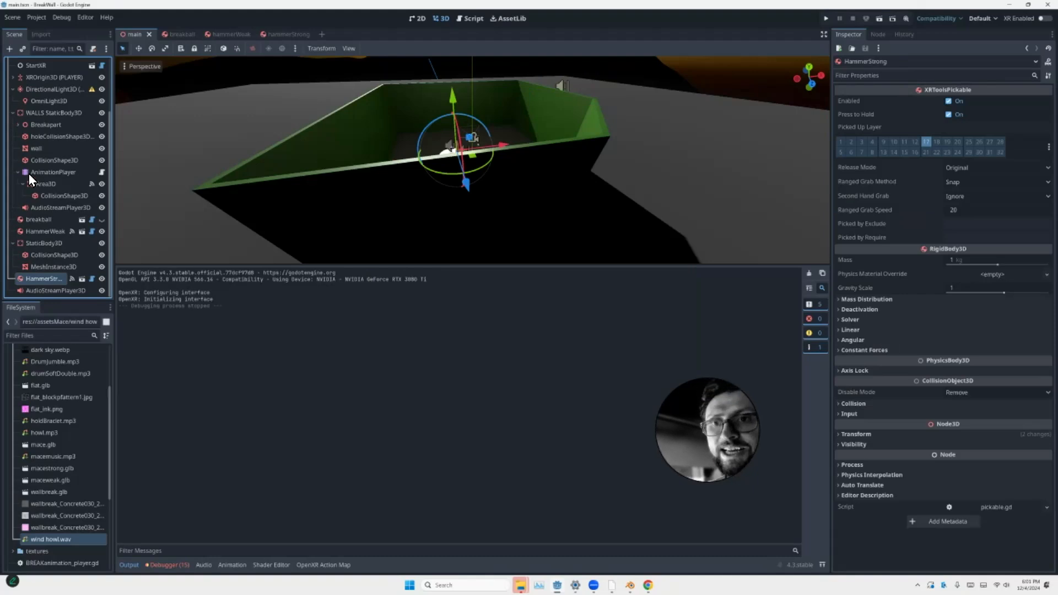
key("F2")
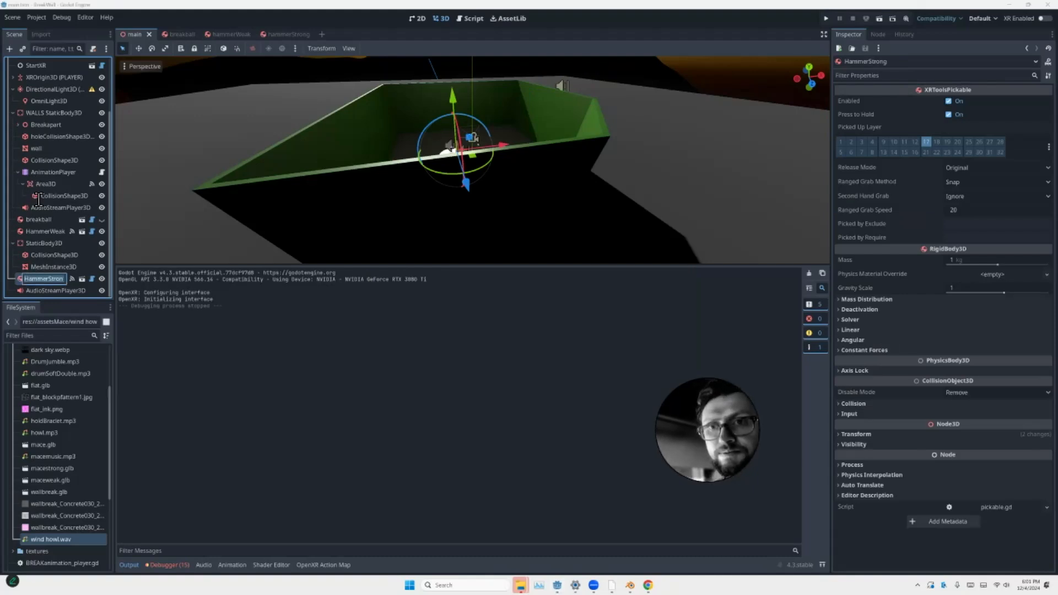
key("Escape")
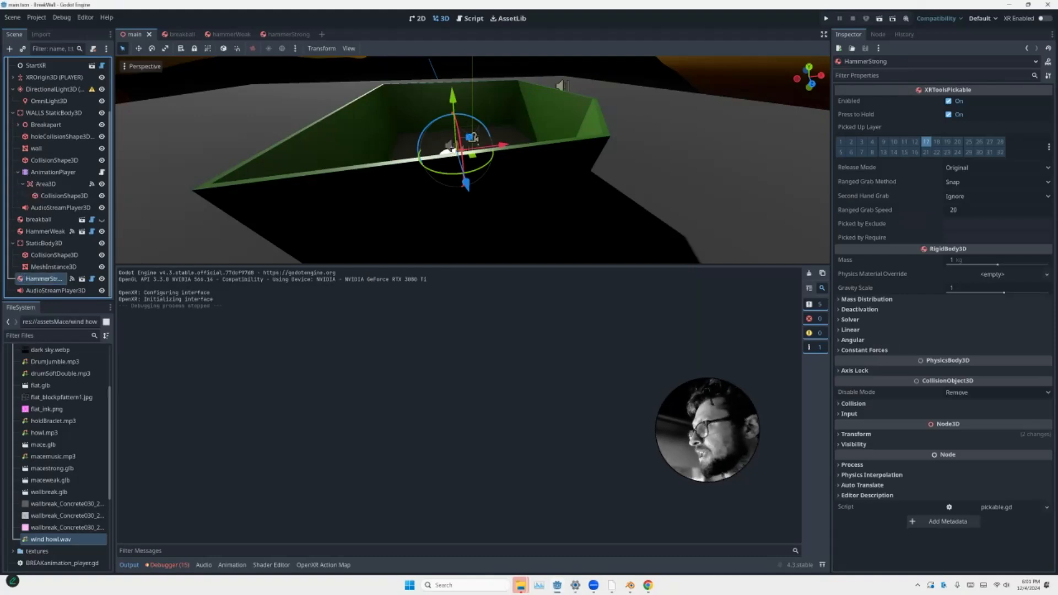
left_click(946, 142)
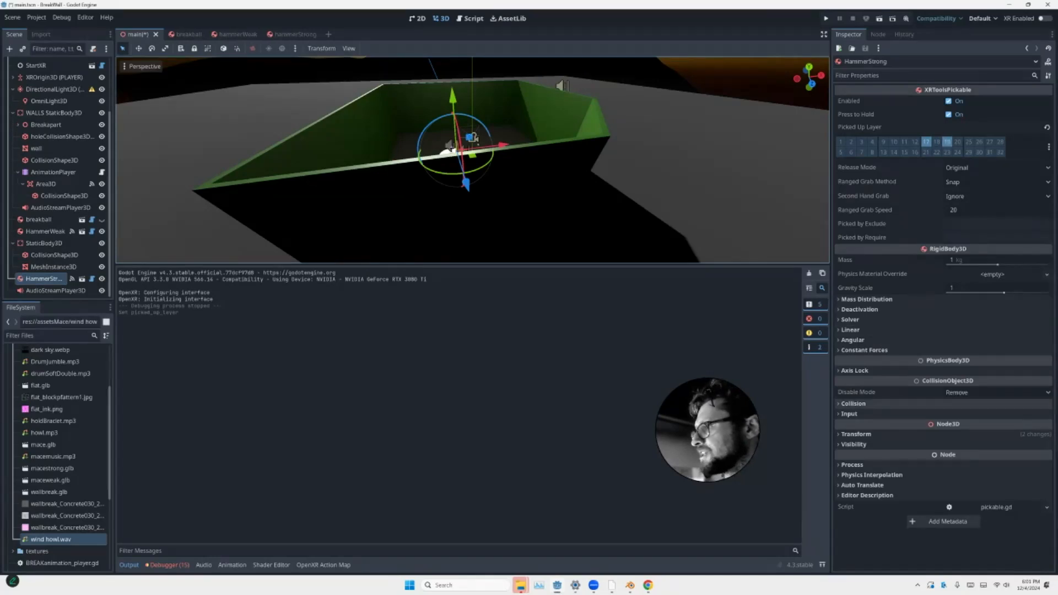
left_click(852, 403)
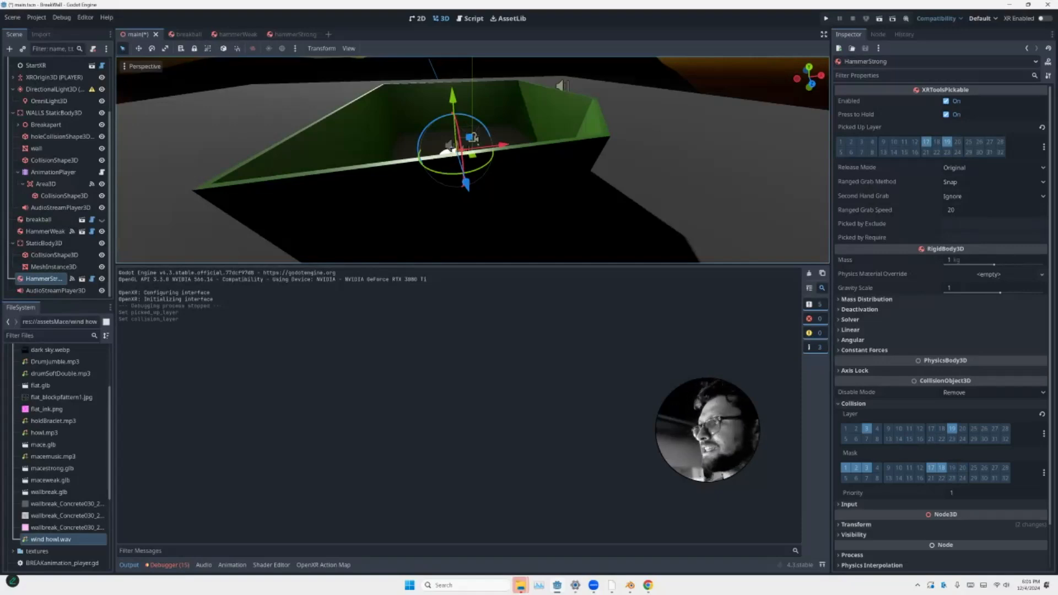
Test-run the game with the strong hammer against the wall, and enter VR in the published BreakWall web build
key("F5")
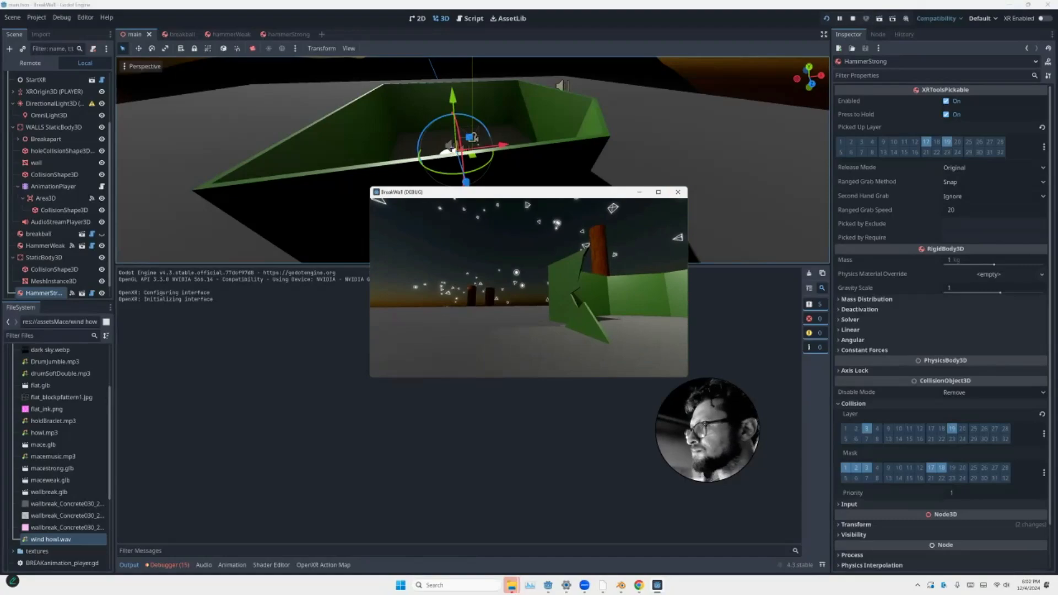
key("F8")
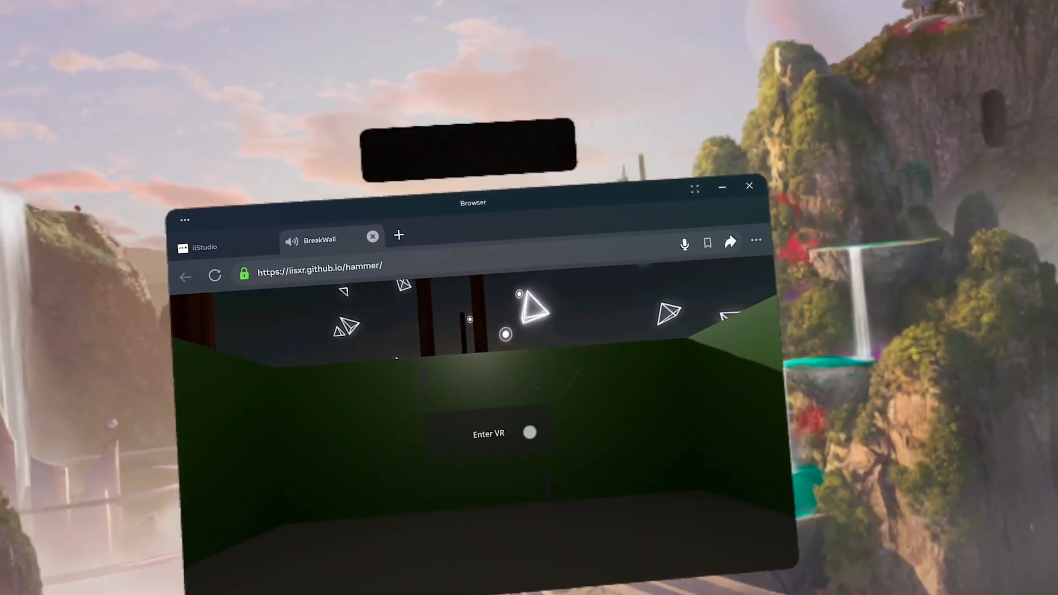
left_click(511, 429)
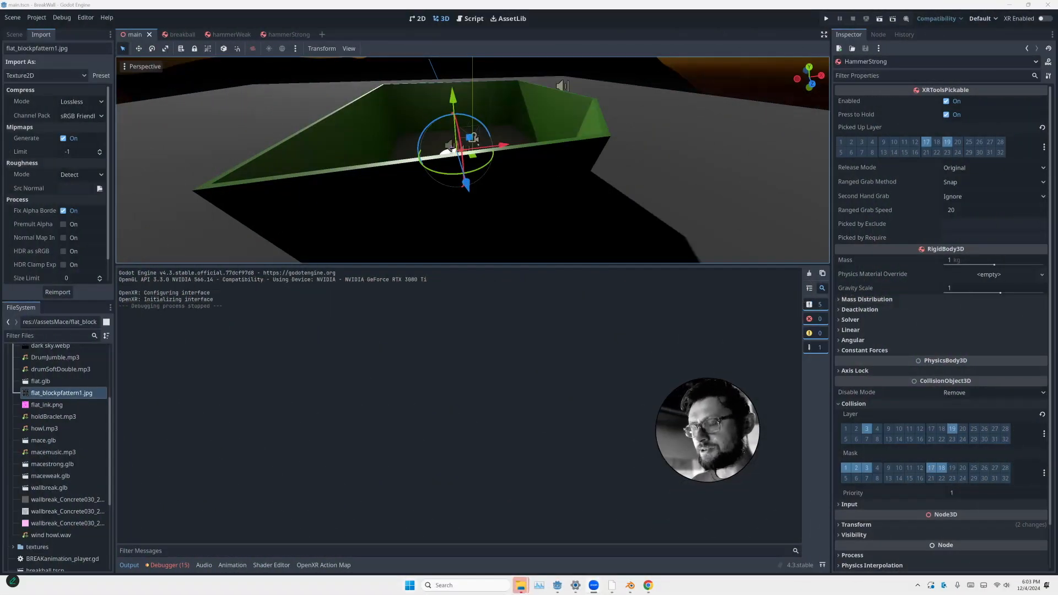
Switch to GitHub Desktop and fetch origin for the vrART2 repository
key("super")
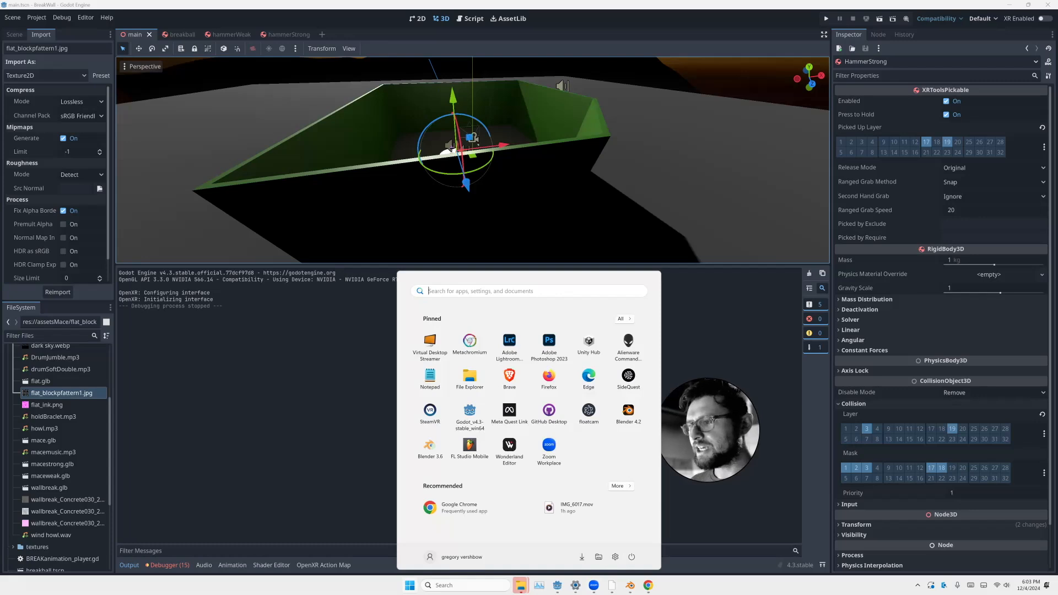
key("Escape")
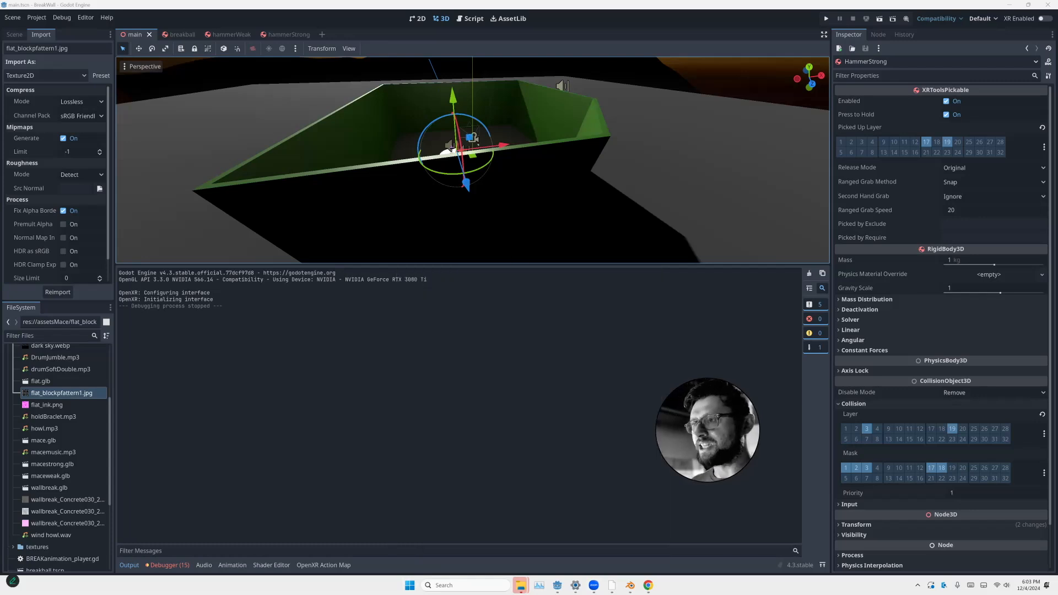
left_click_drag(403, 225, 506, 223)
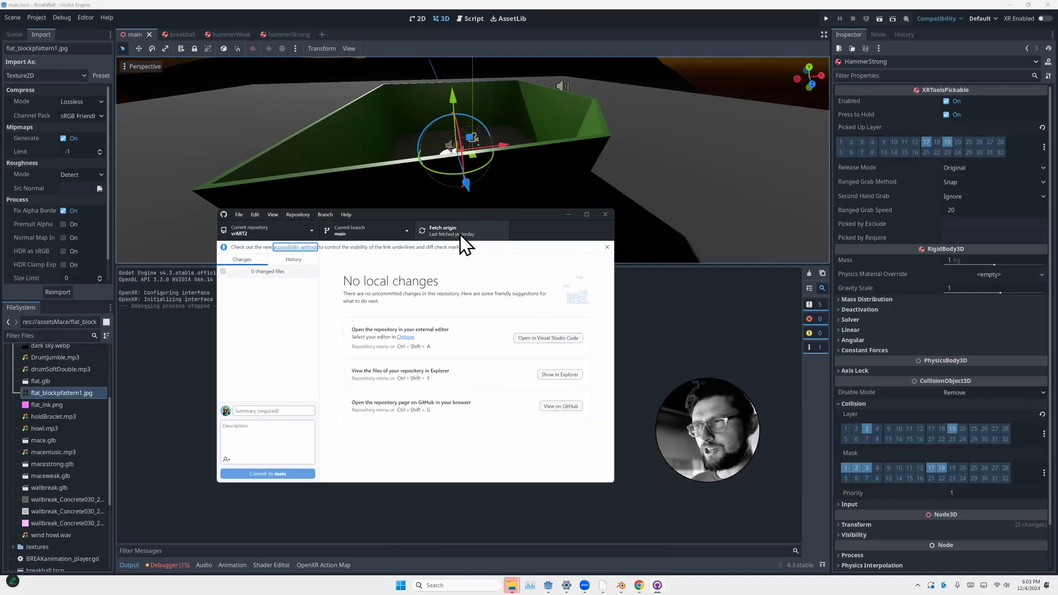
left_click(438, 231)
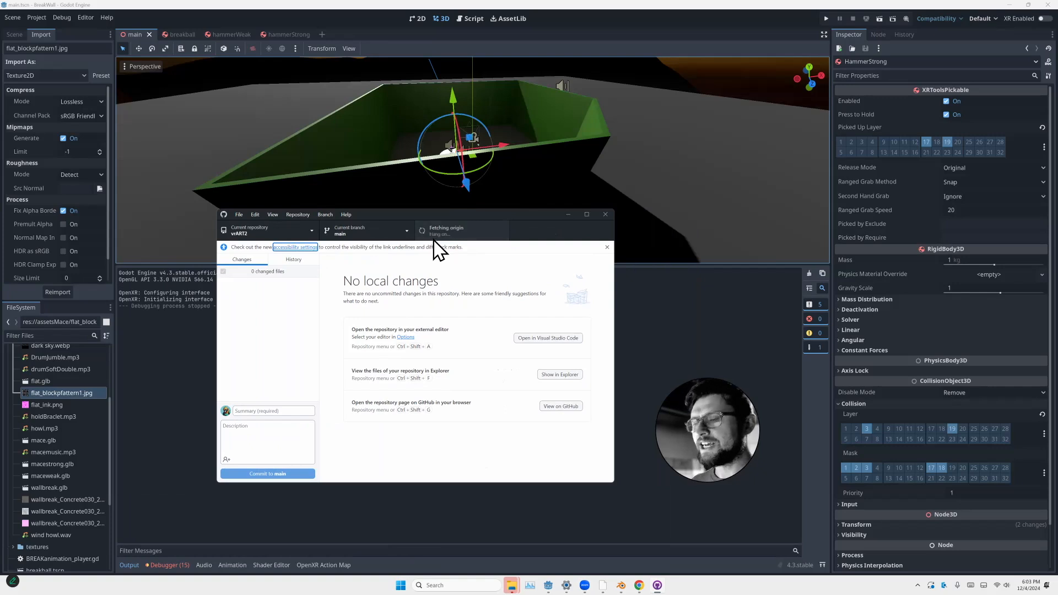
Create a new repository named hammer in GitHub Desktop and show its folder in File Explorer
left_click(260, 239)
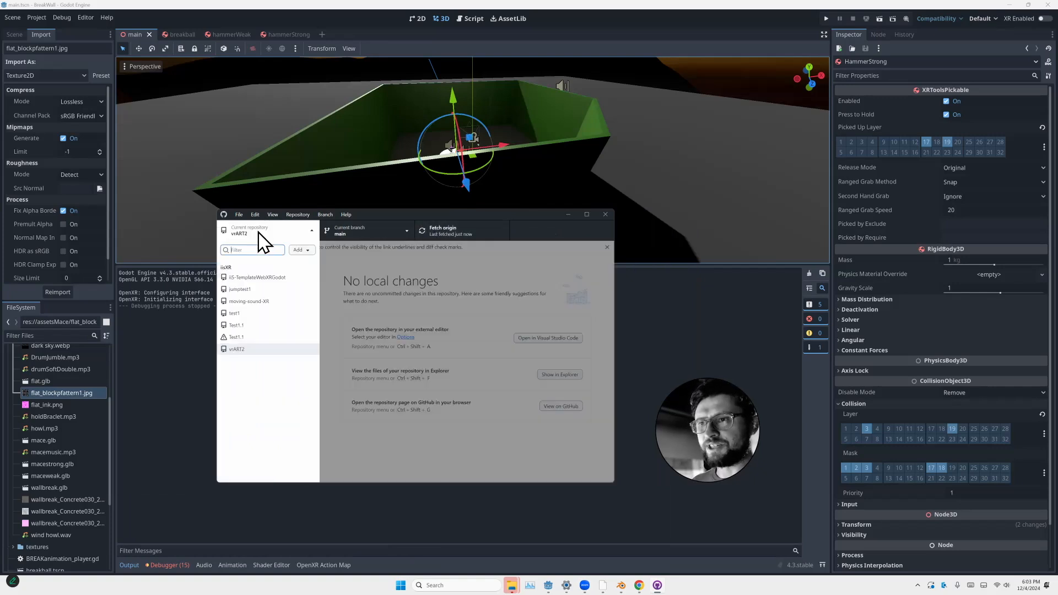
left_click(303, 250)
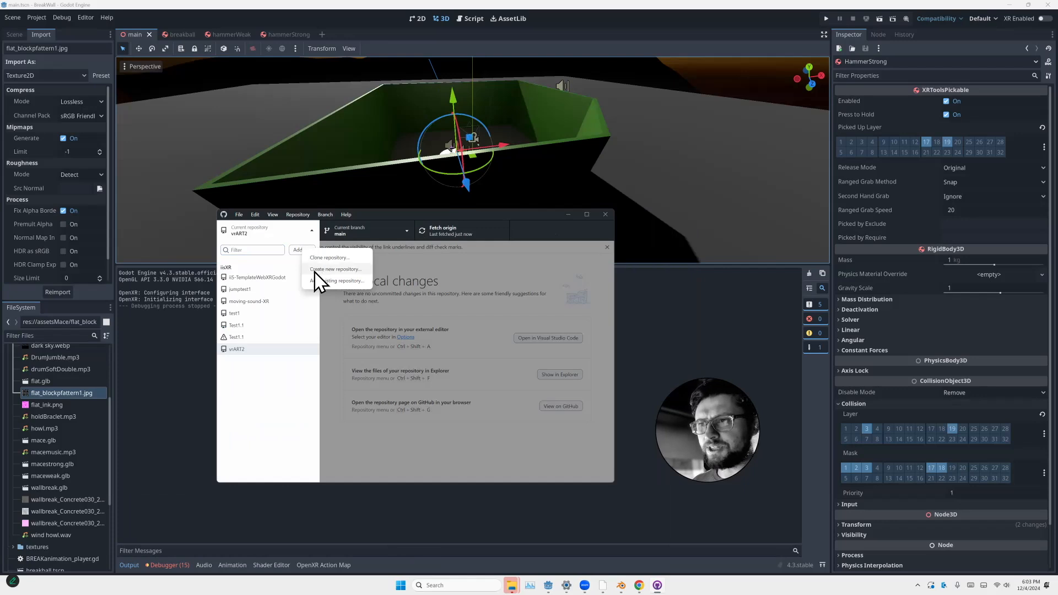
left_click(313, 269)
type("hammer")
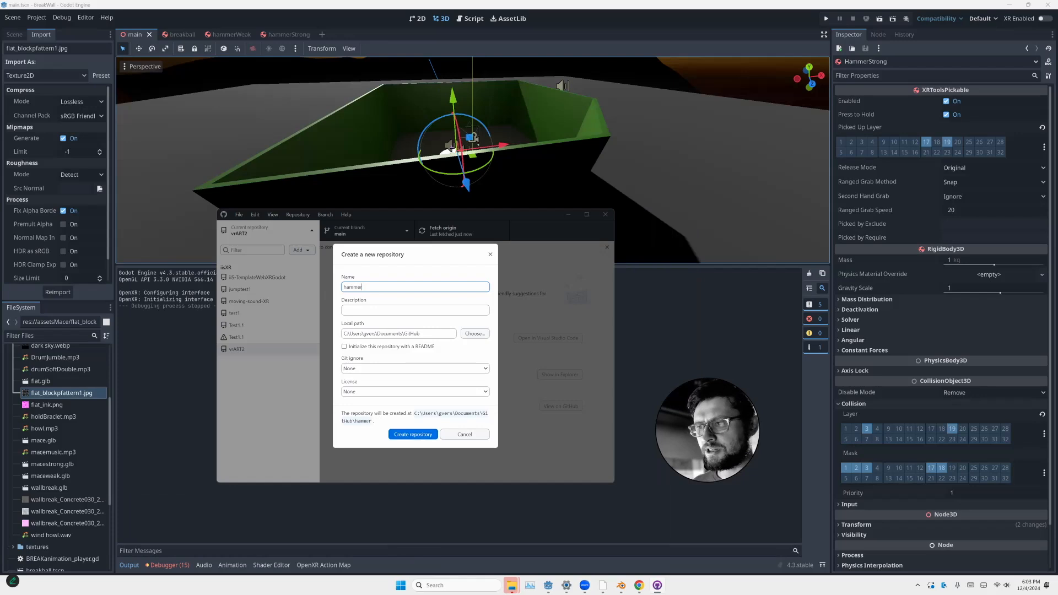
key("Return")
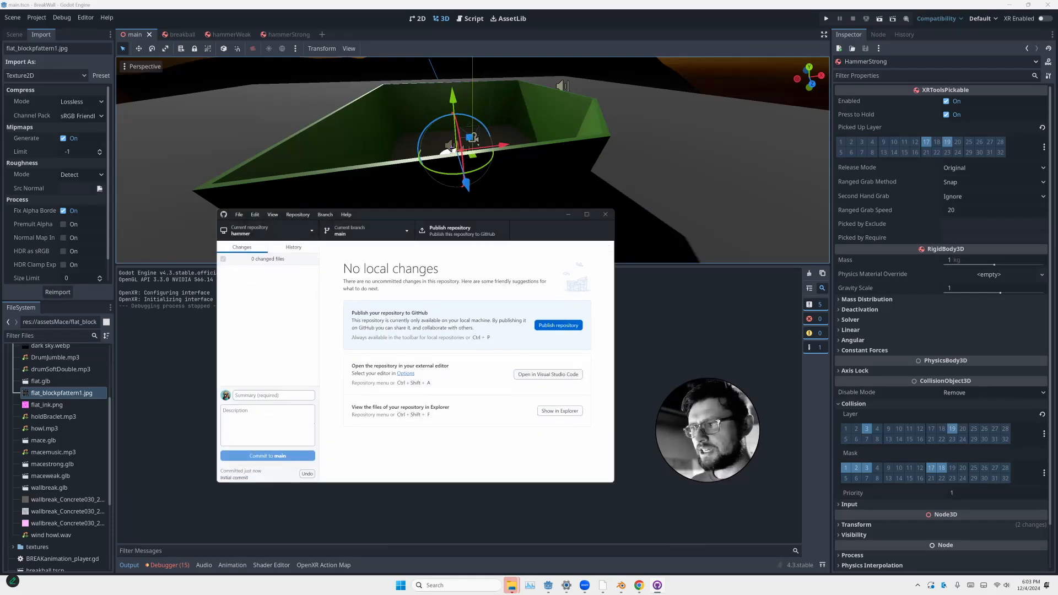
key("ctrl+shift+f")
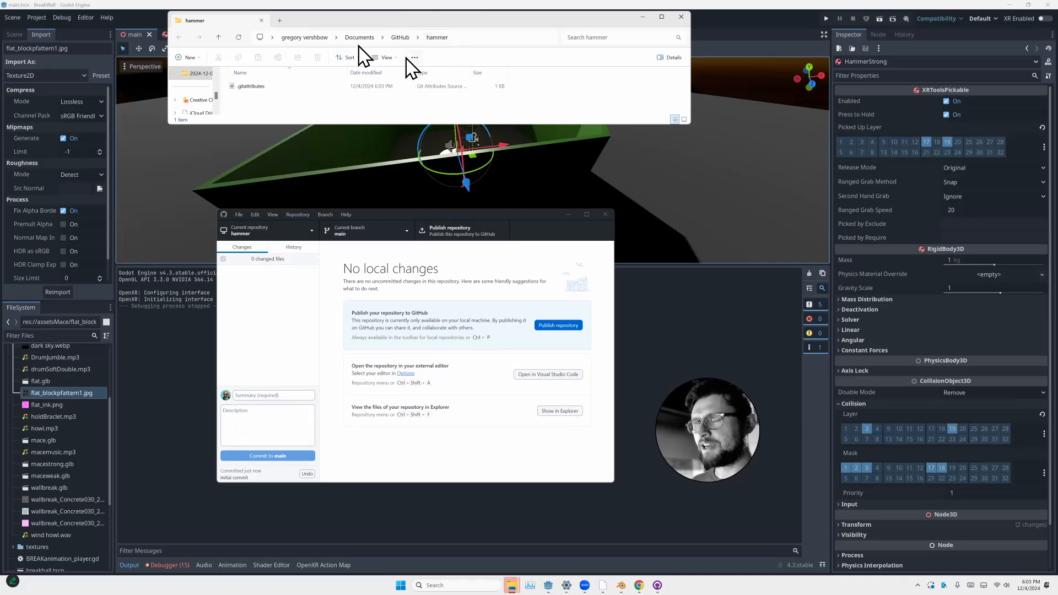
left_click_drag(376, 29, 381, 264)
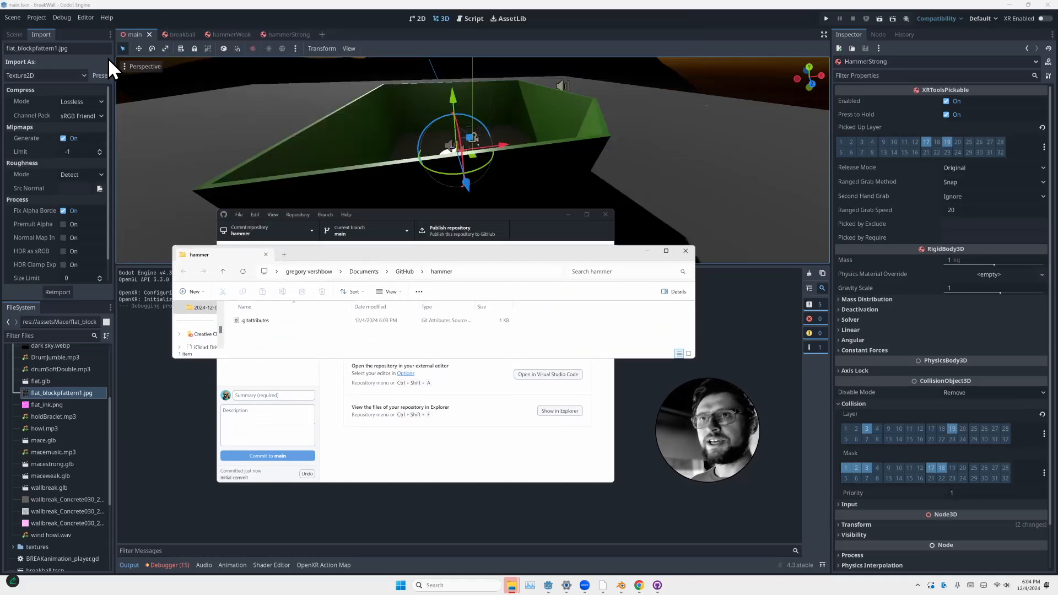
Switch back to Godot and add a Web export preset to the project
left_click(137, 8)
left_click(36, 18)
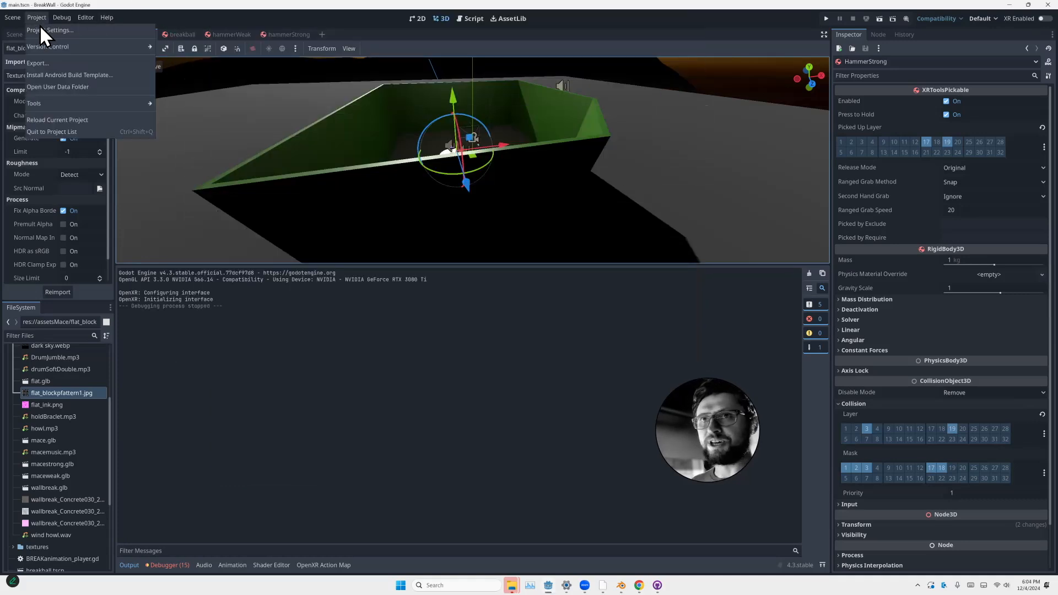
left_click(51, 64)
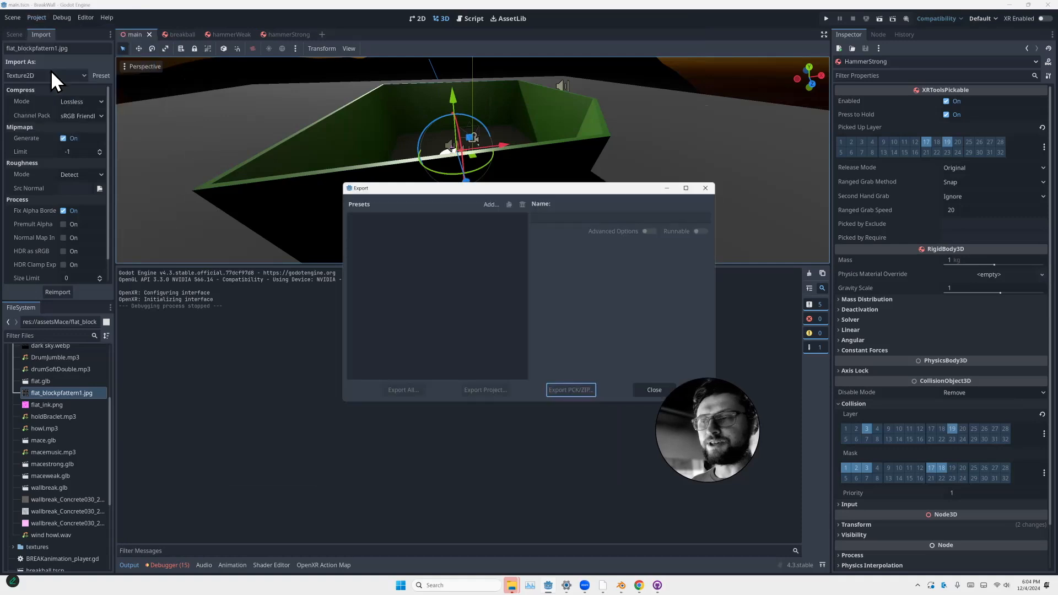
left_click(491, 204)
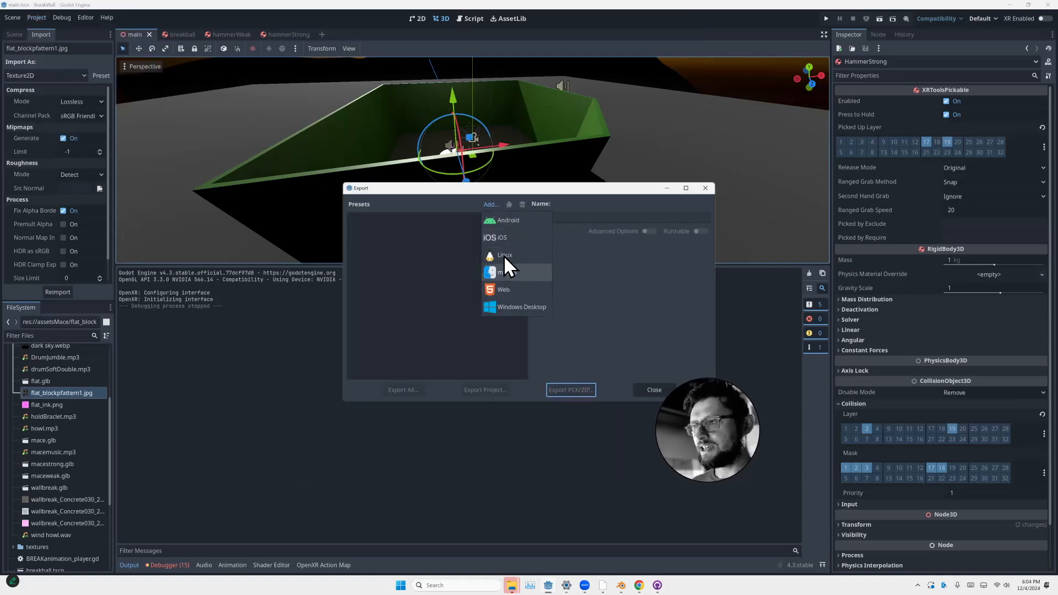
left_click(503, 289)
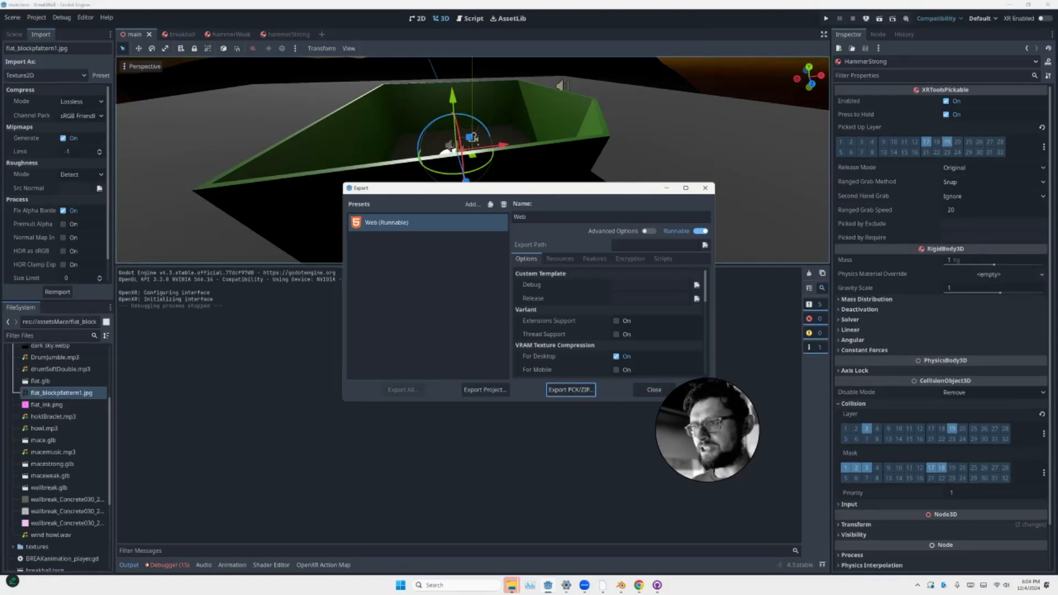
left_click(527, 217)
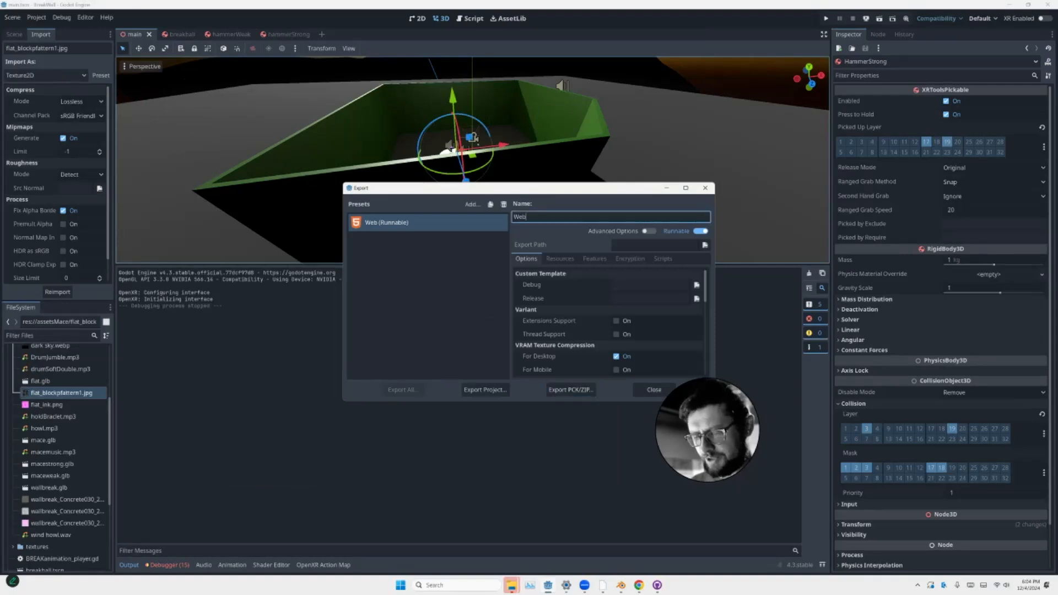
Start exporting the project and choose the Documents/GitHub/hammer folder on drive C as the destination
left_click(484, 389)
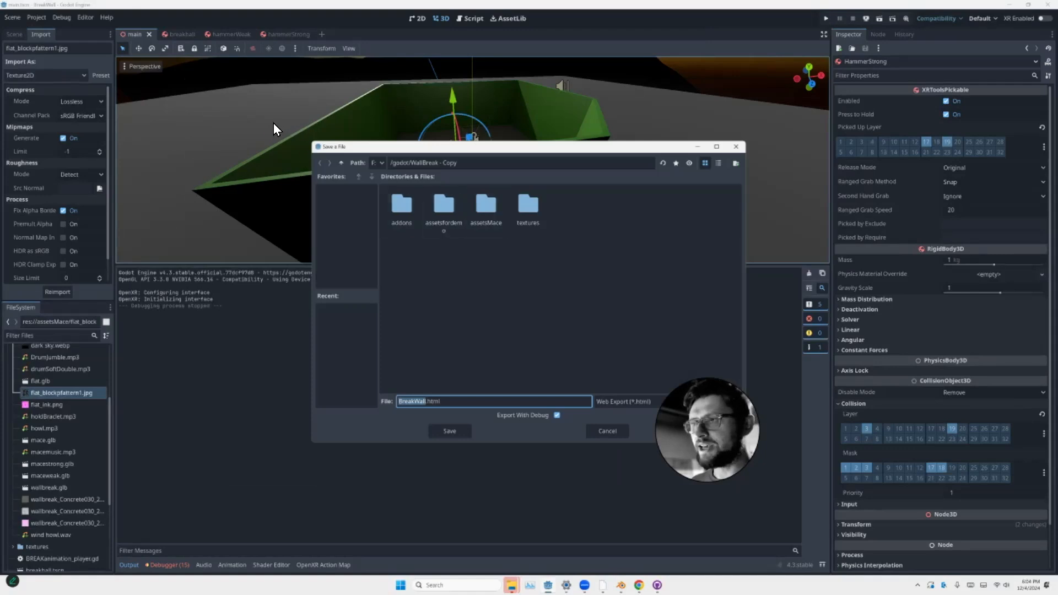
left_click(378, 163)
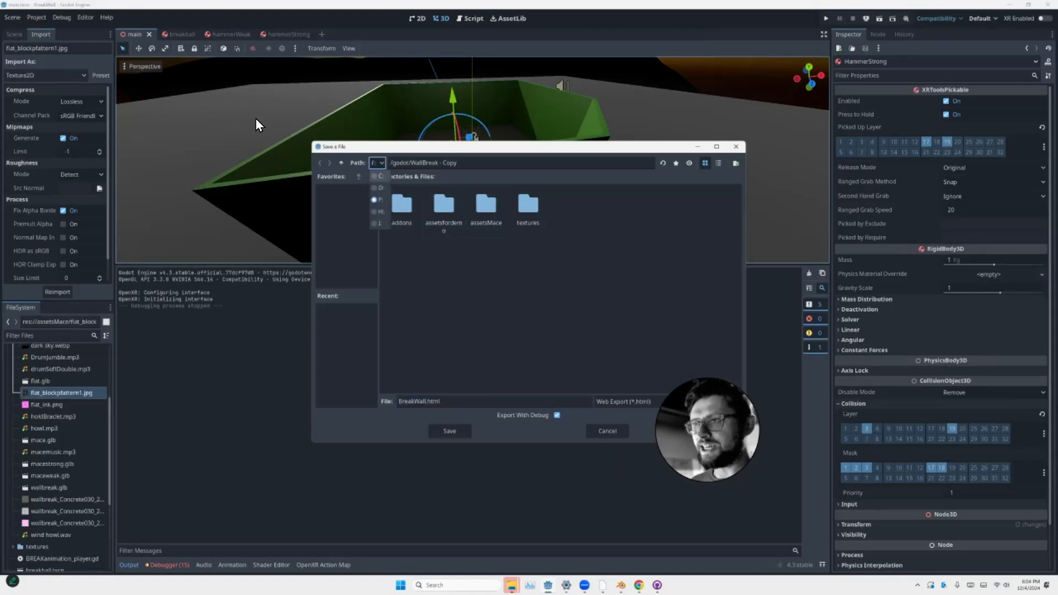
left_click(379, 175)
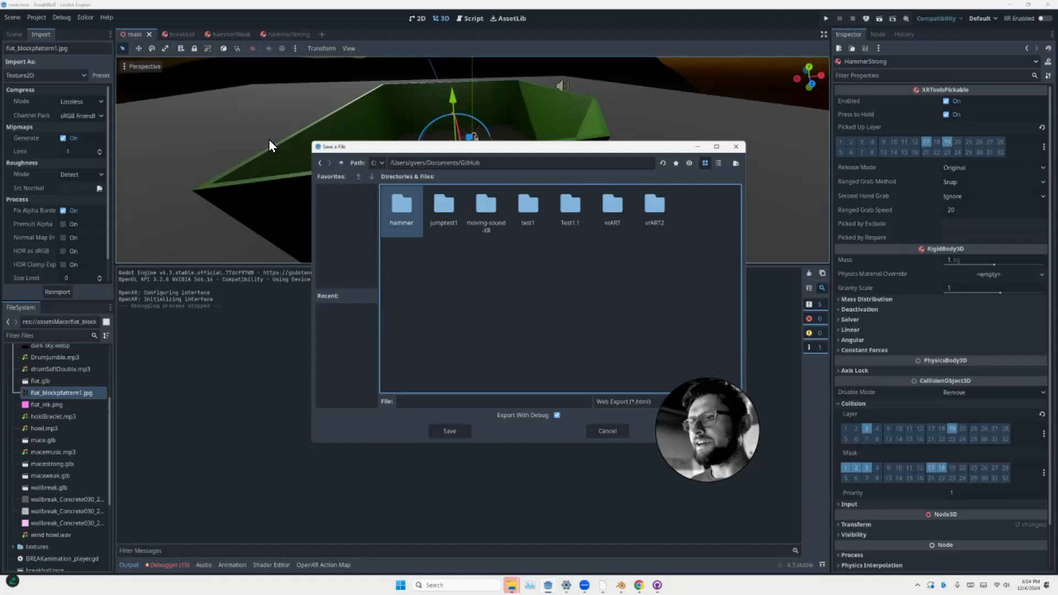
key("Return")
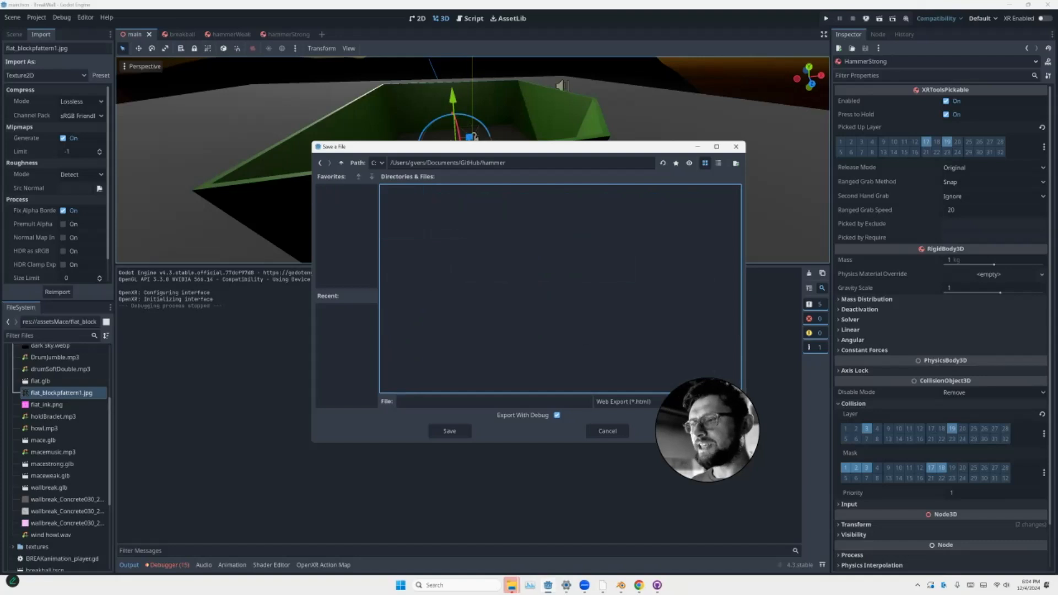
Export the web build as index.html with debug export turned off, and close the export dialog and output log
left_click(494, 402)
type("index.ht")
key("BackSpace")
key("BackSpace")
key("BackSpace")
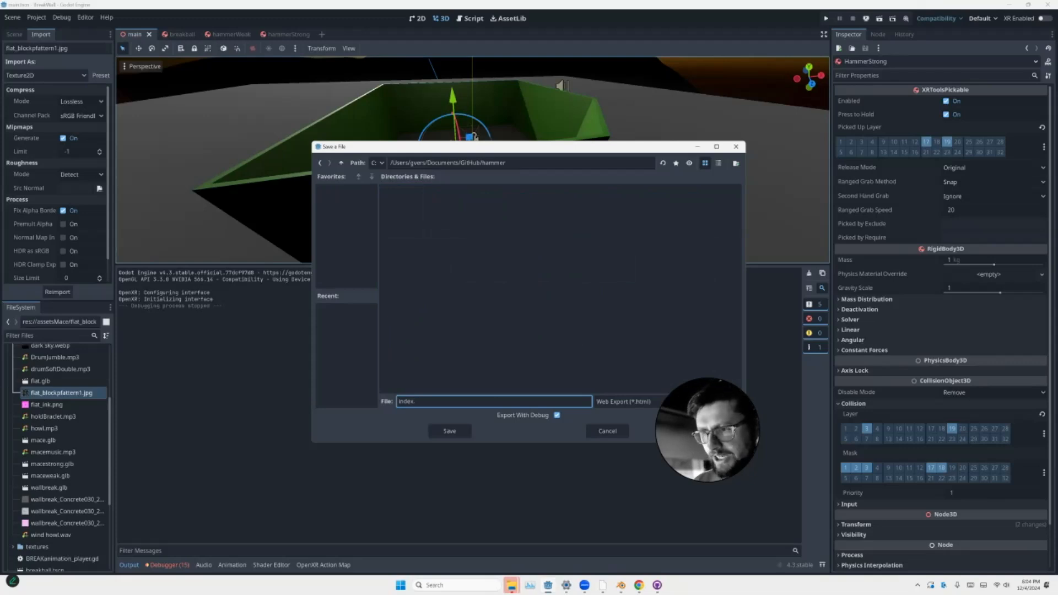
type("html")
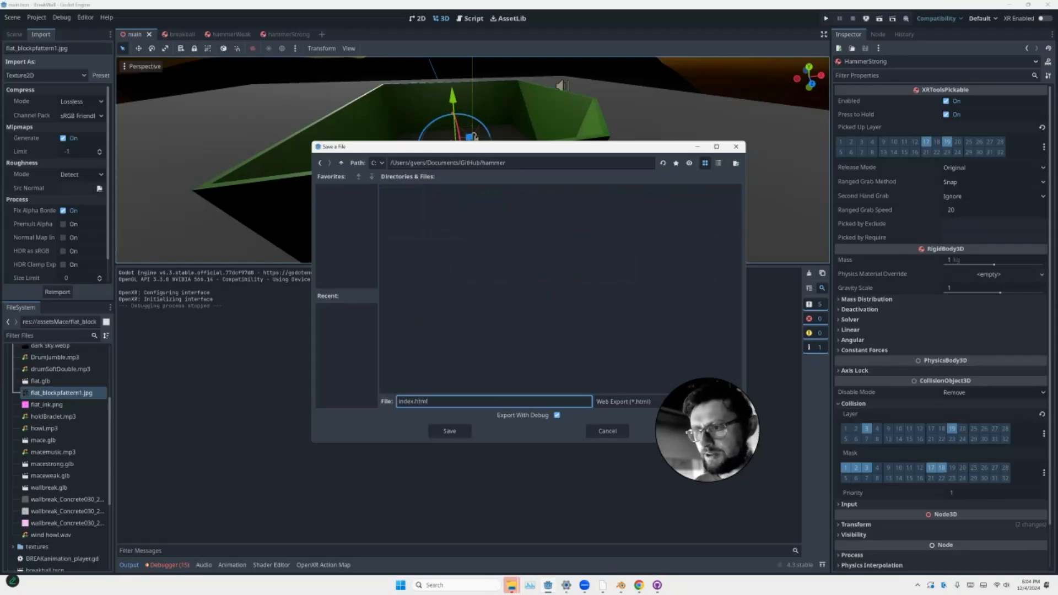
left_click(557, 415)
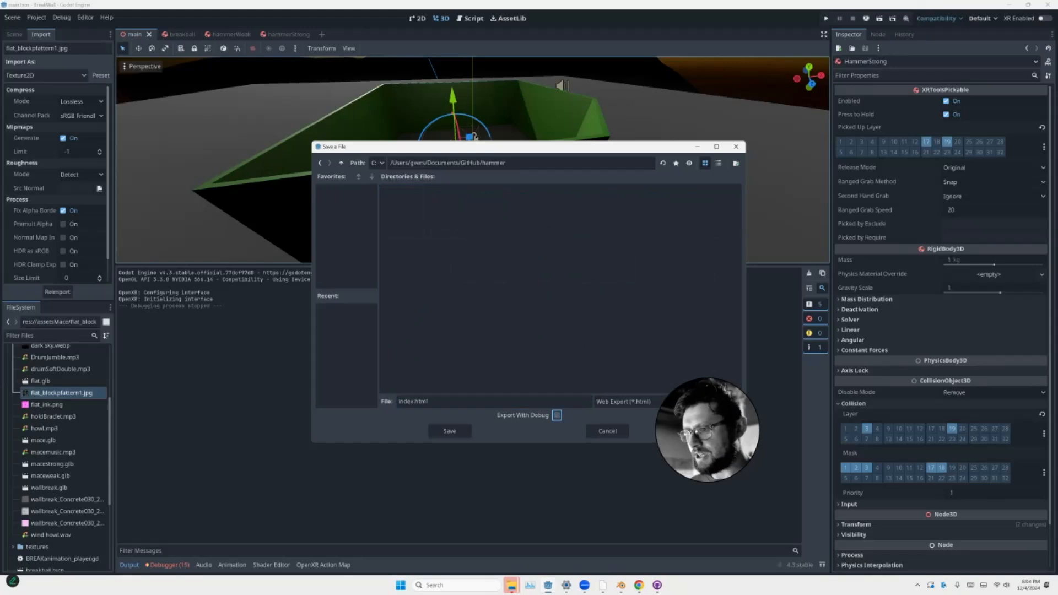
left_click(449, 430)
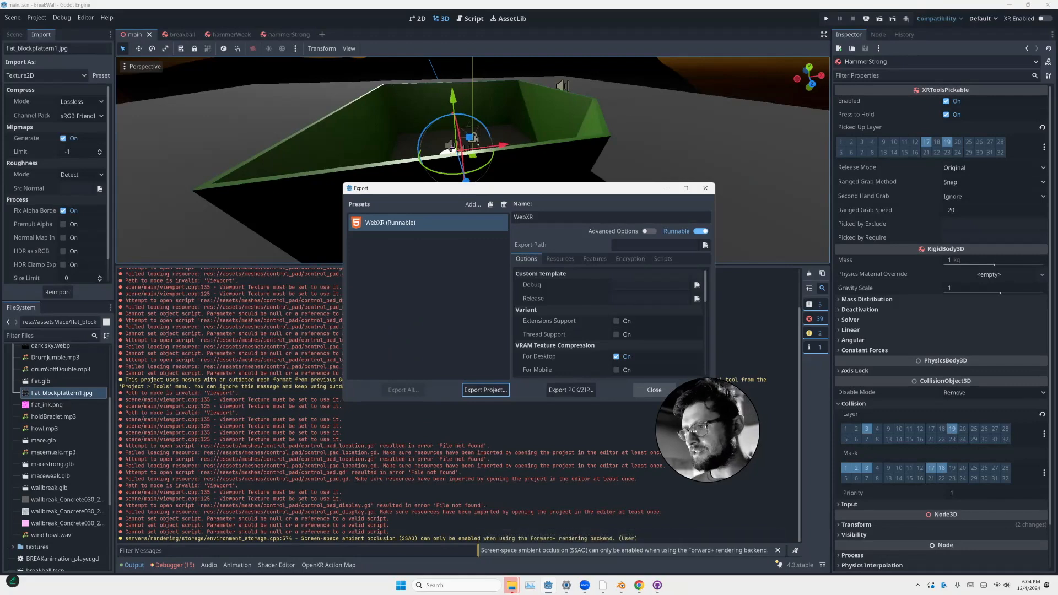
left_click(654, 389)
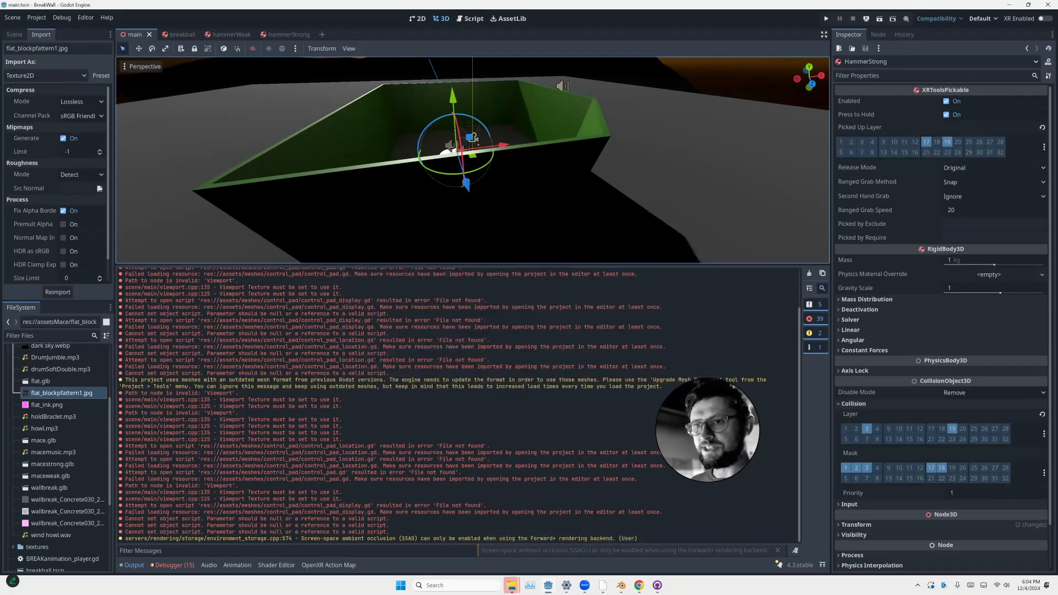
left_click(132, 565)
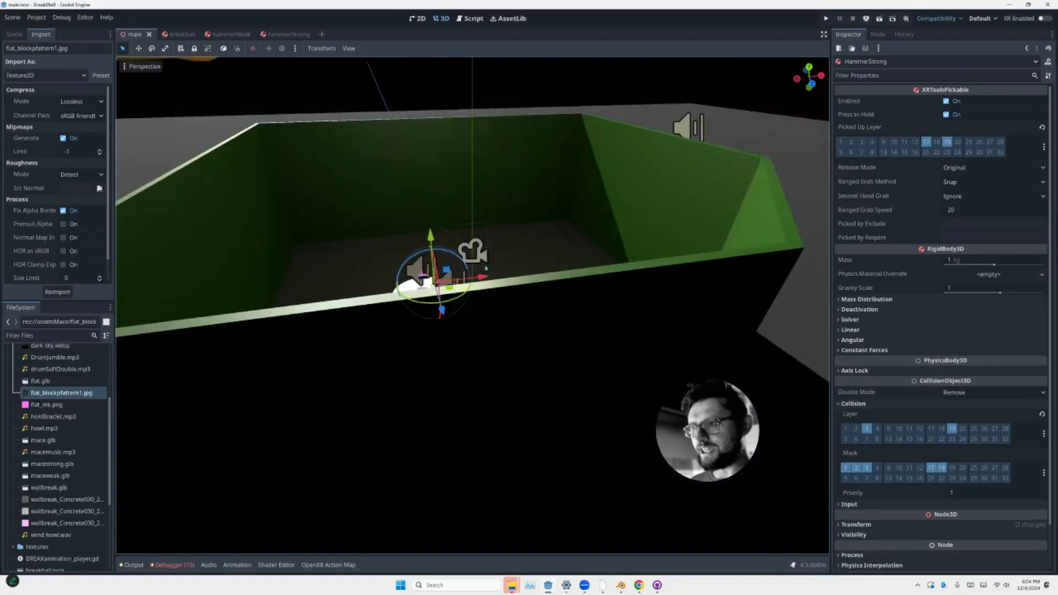
Switch to GitHub Desktop, commit the exported files with the summary "hammer first", and publish the hammer repository as public
key("alt+Tab")
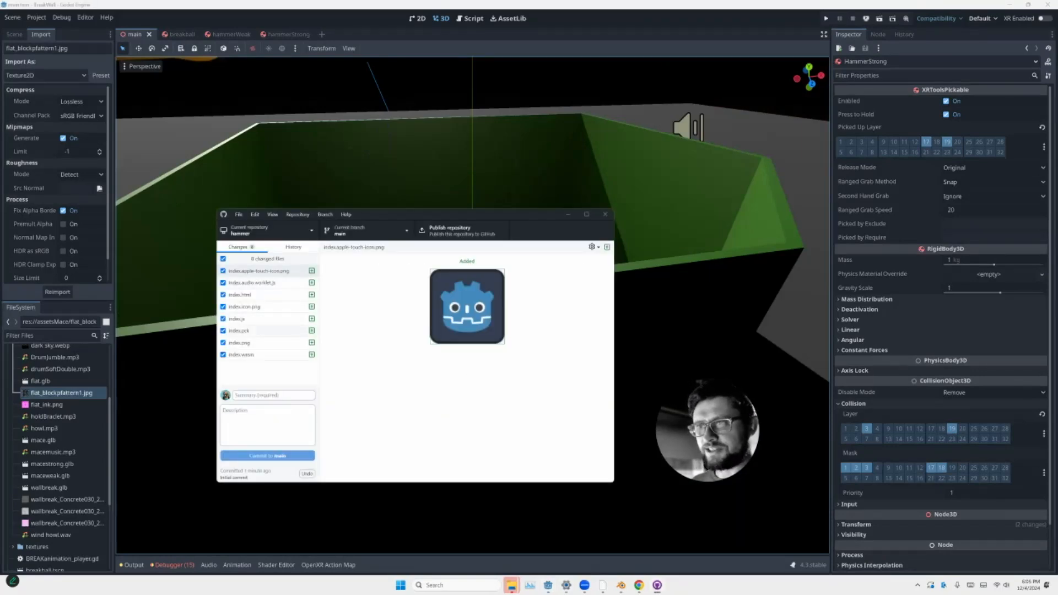
left_click(274, 395)
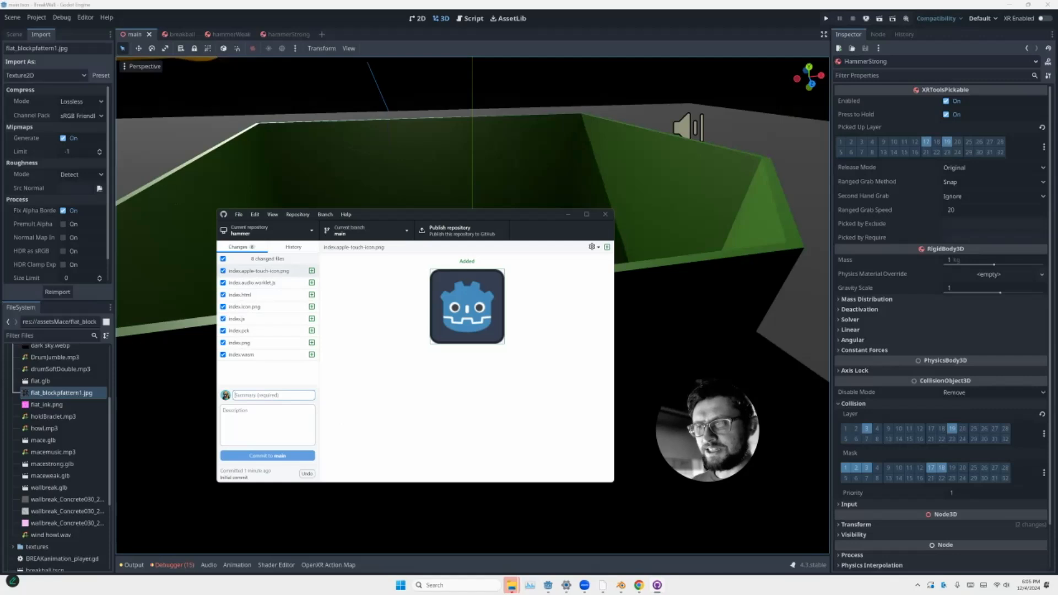
type("hammer ")
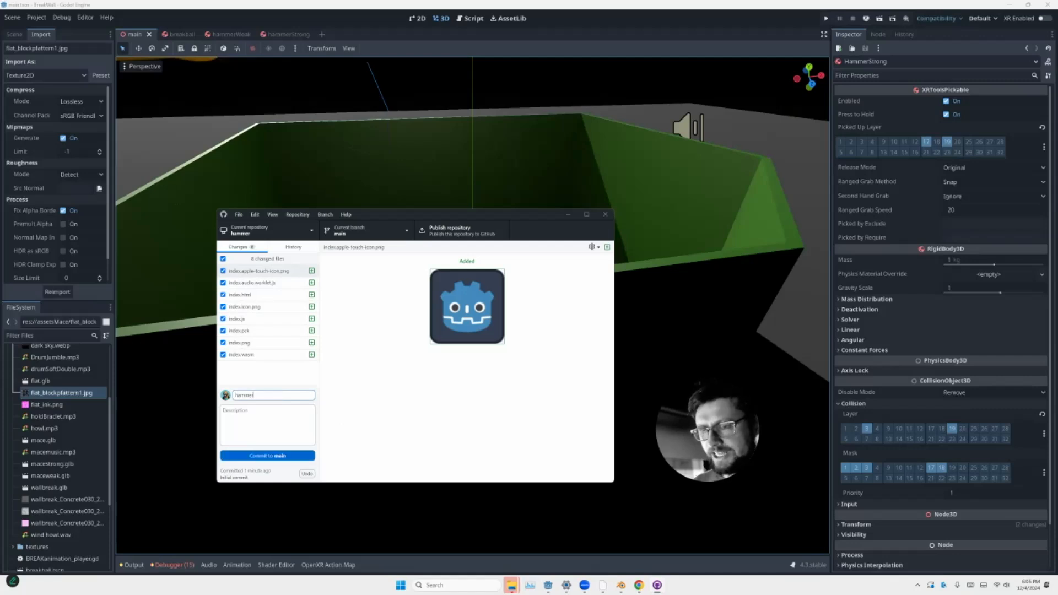
type("first")
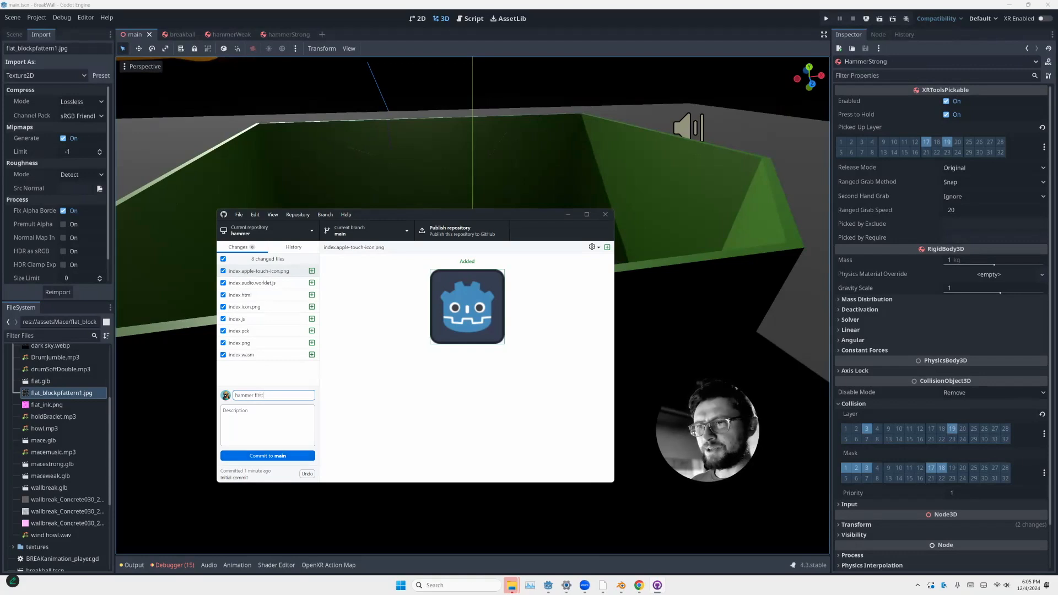
key("ctrl+Return")
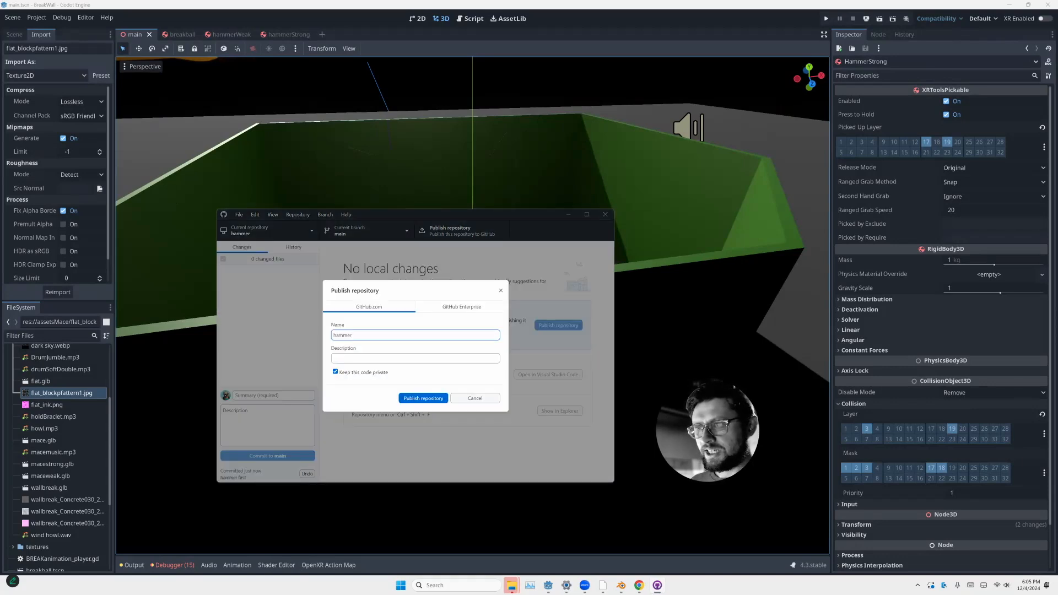
left_click(335, 372)
key("Return")
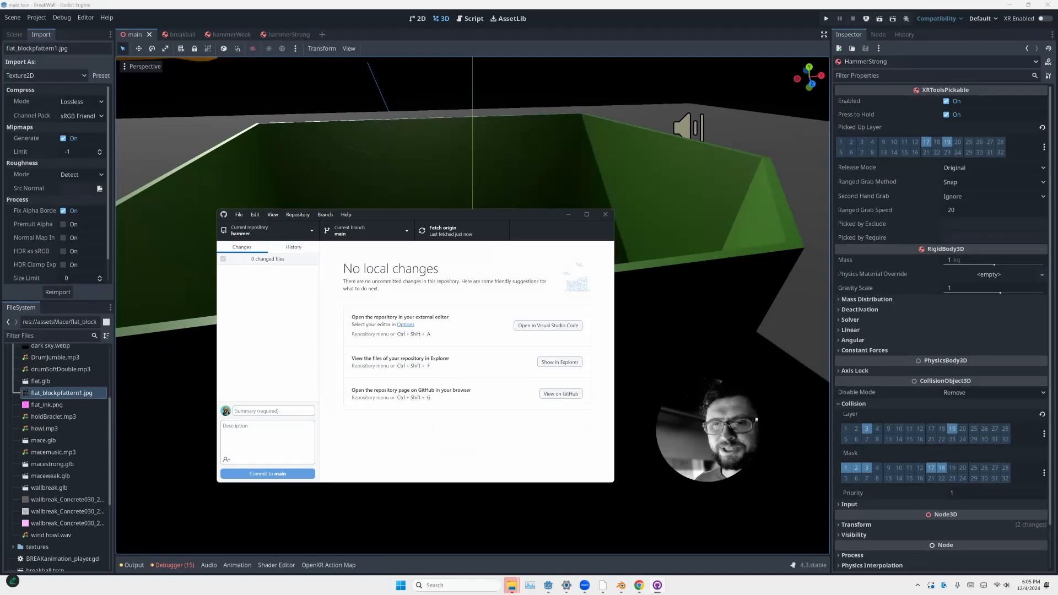
Switch back to Godot and set the compression mode of the wallbreak_Concrete030 roughness texture to Lossless in its import settings
left_click(66, 500)
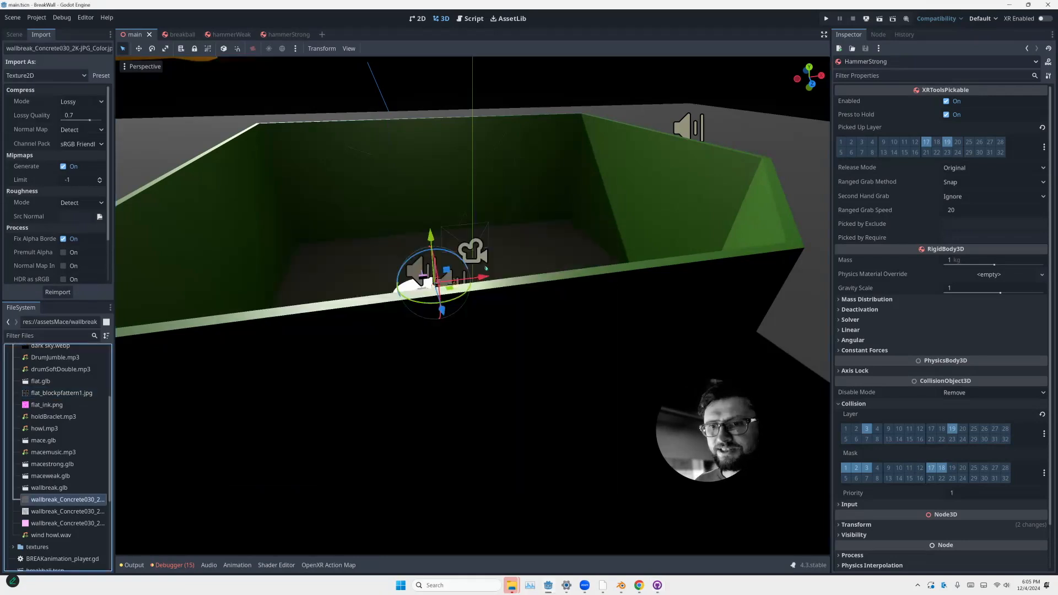
left_click(14, 34)
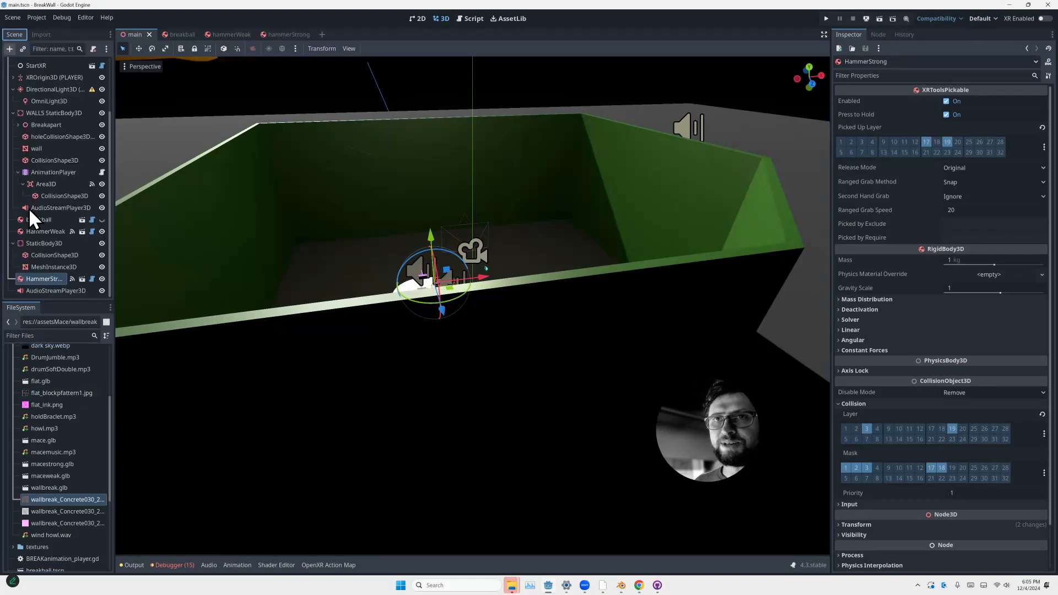
left_click(66, 512)
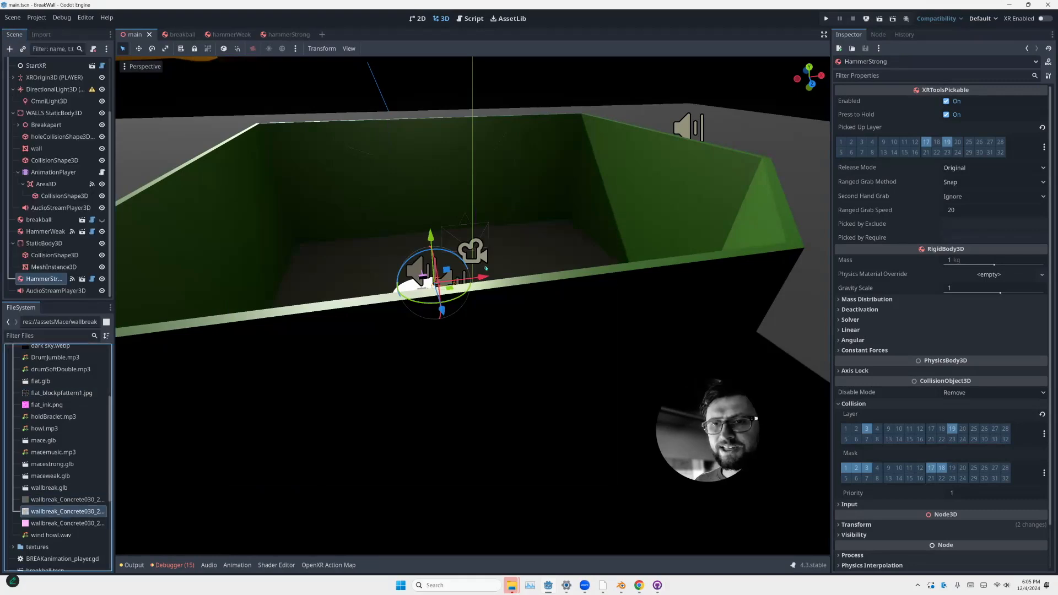
left_click(67, 523)
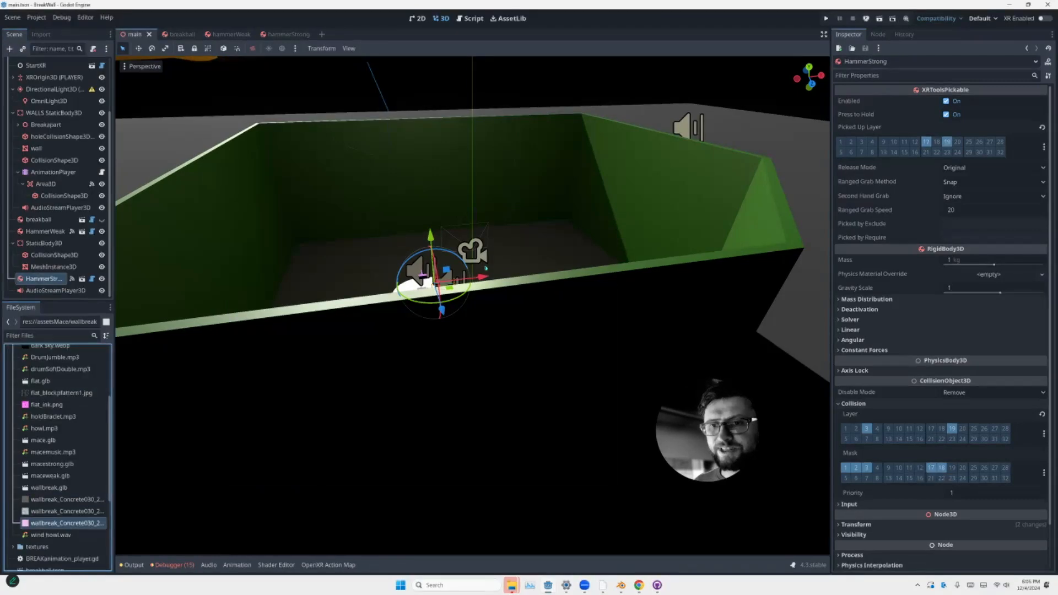
left_click(34, 34)
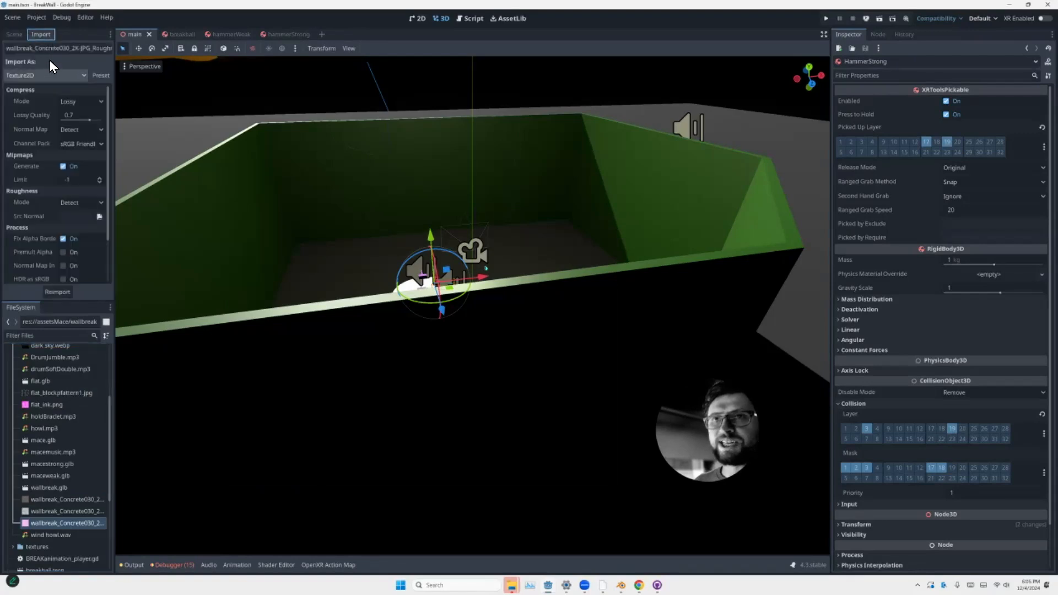
left_click(62, 101)
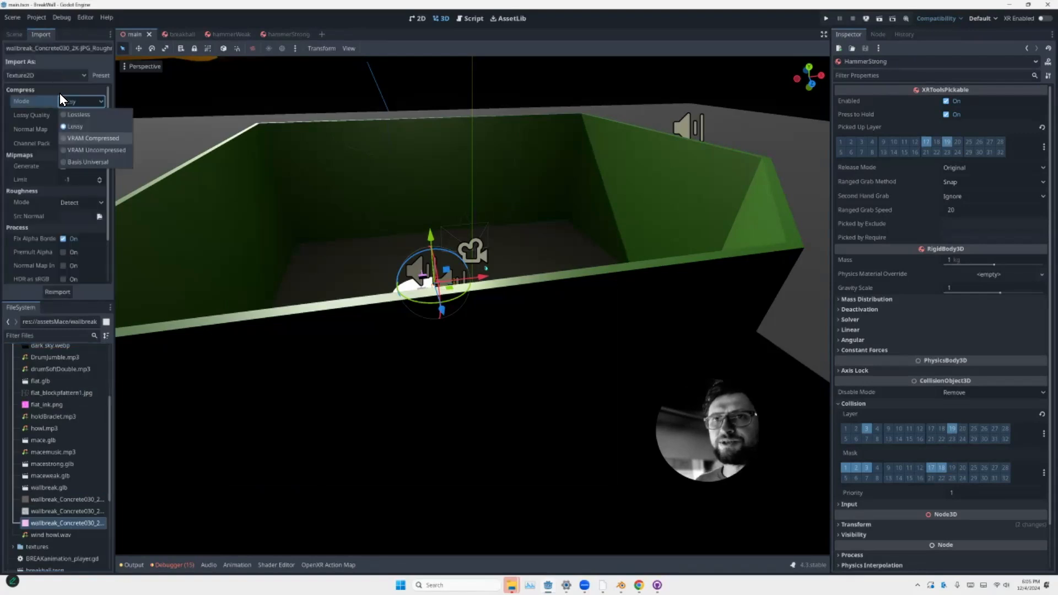
key("Return")
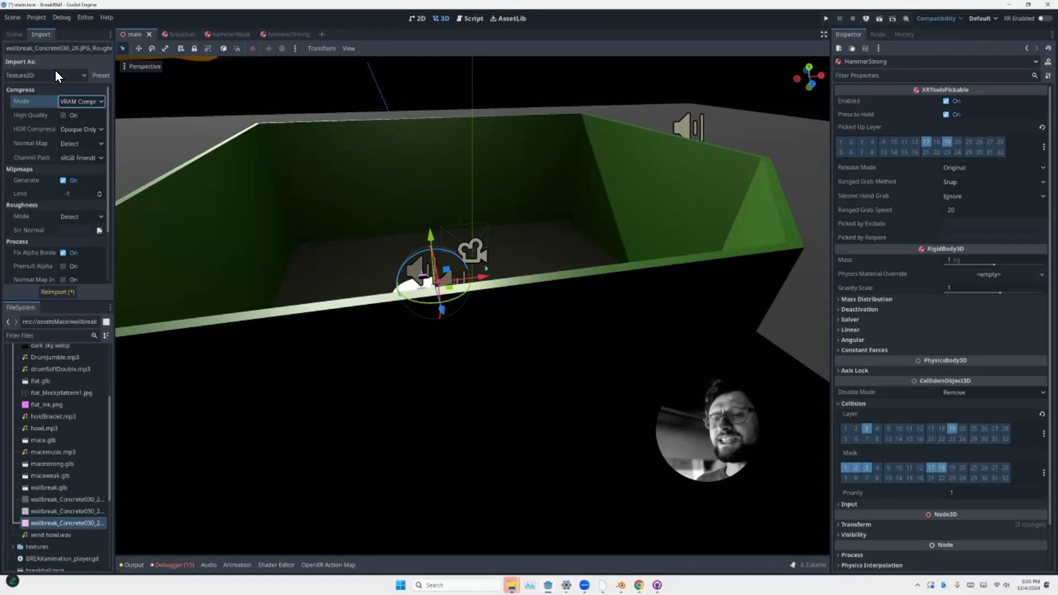
key("Return")
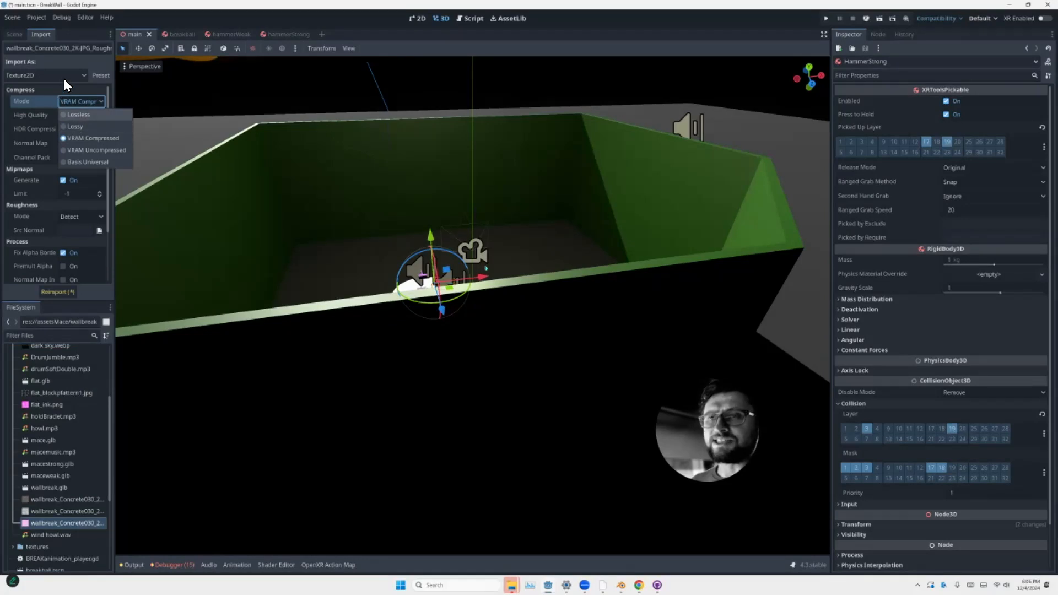
left_click(79, 114)
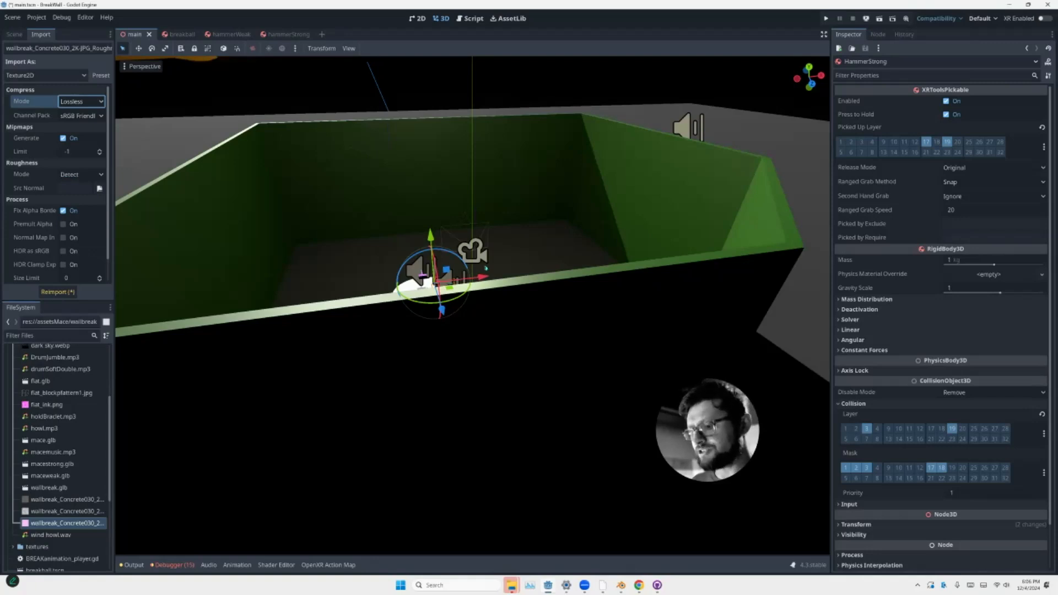
Switch to GitHub Desktop, open the hammer repository on GitHub in the browser, and go to its Pages settings
key("alt+Tab")
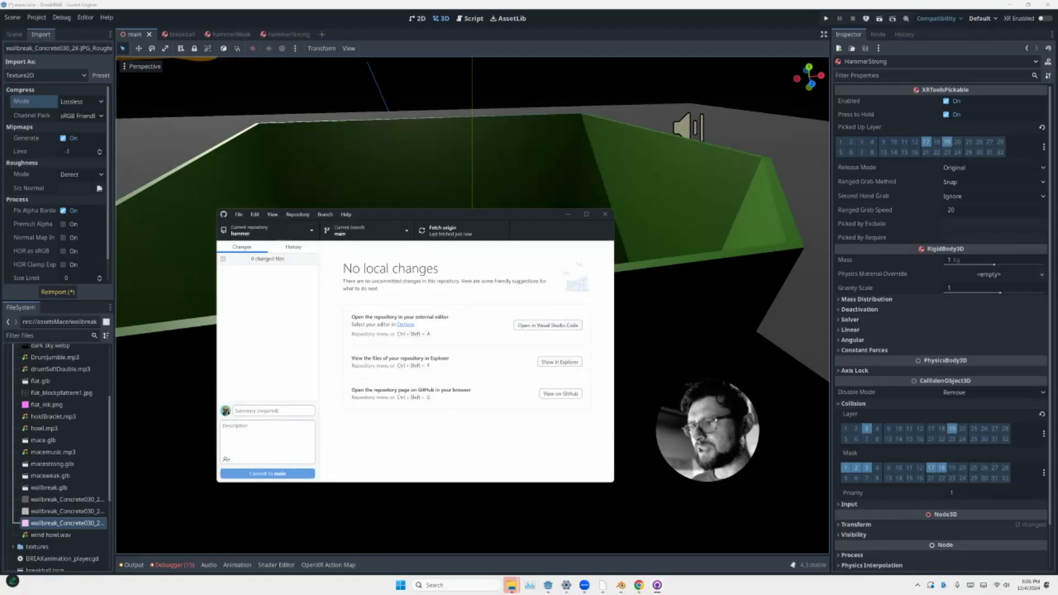
key("ctrl+shift+g")
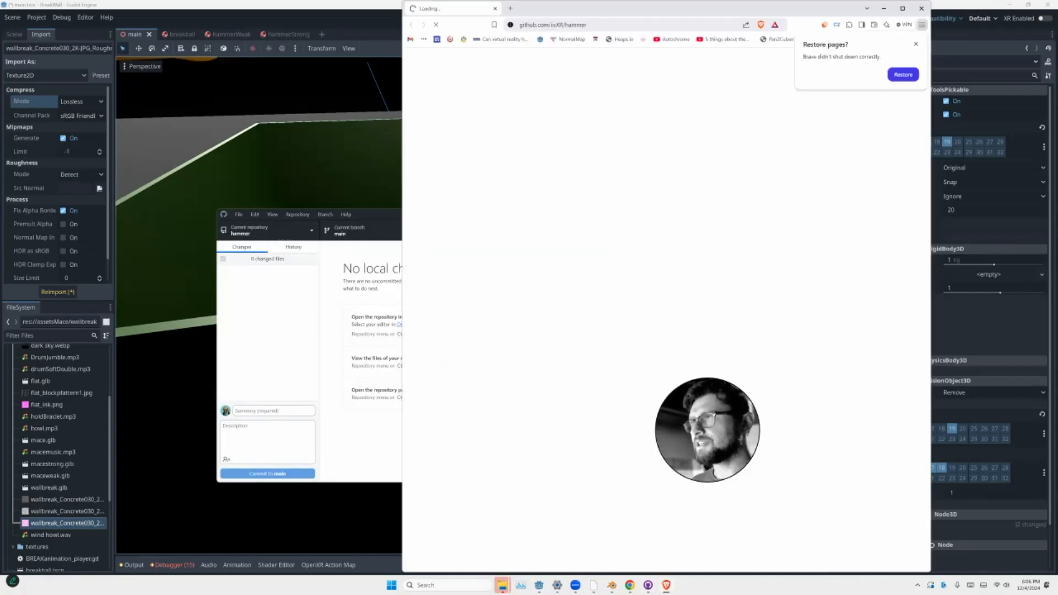
left_click_drag(420, 8, 199, 32)
left_click(524, 104)
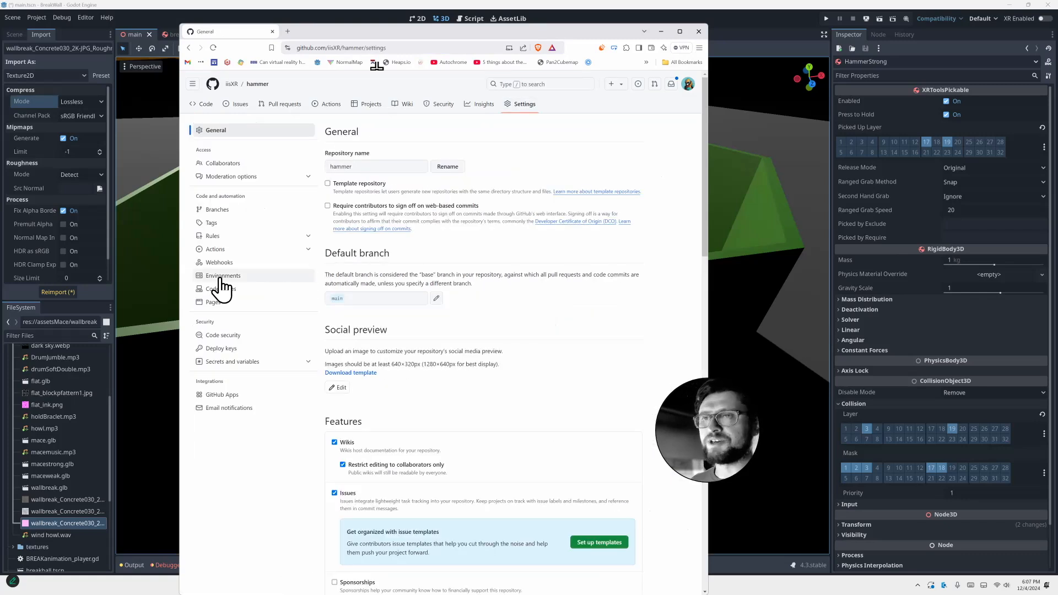
left_click(213, 301)
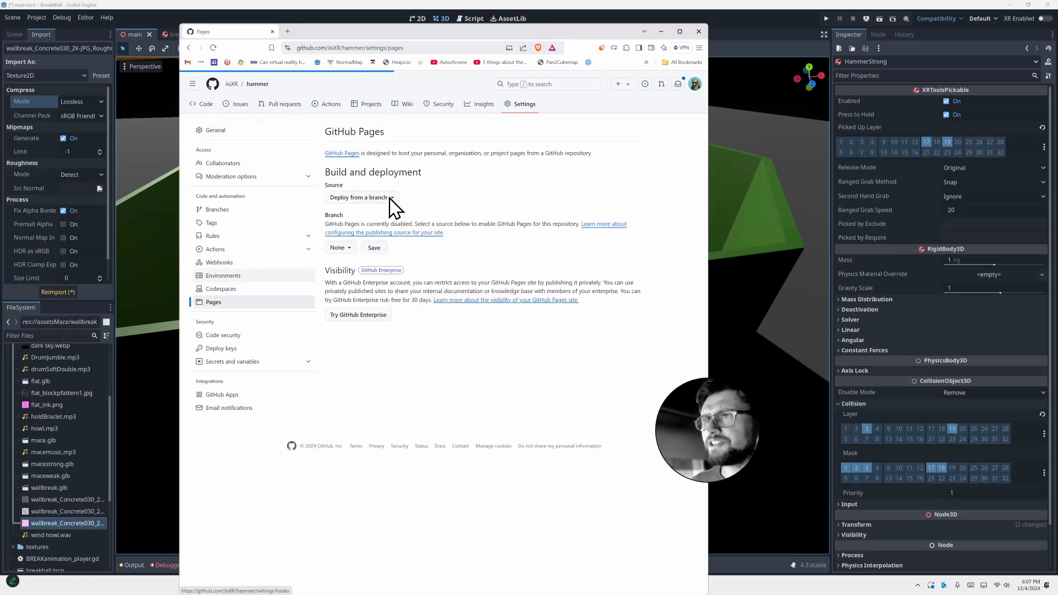
Set the Pages source to GitHub Actions and commit the Static HTML workflow file static.yml to main
left_click(375, 198)
left_click(373, 220)
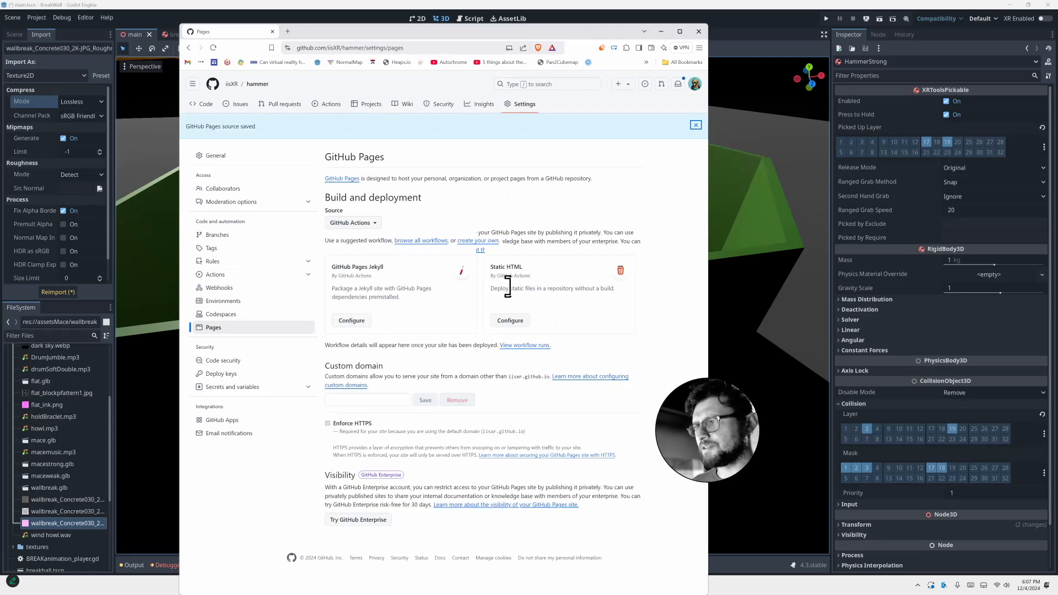
left_click(509, 320)
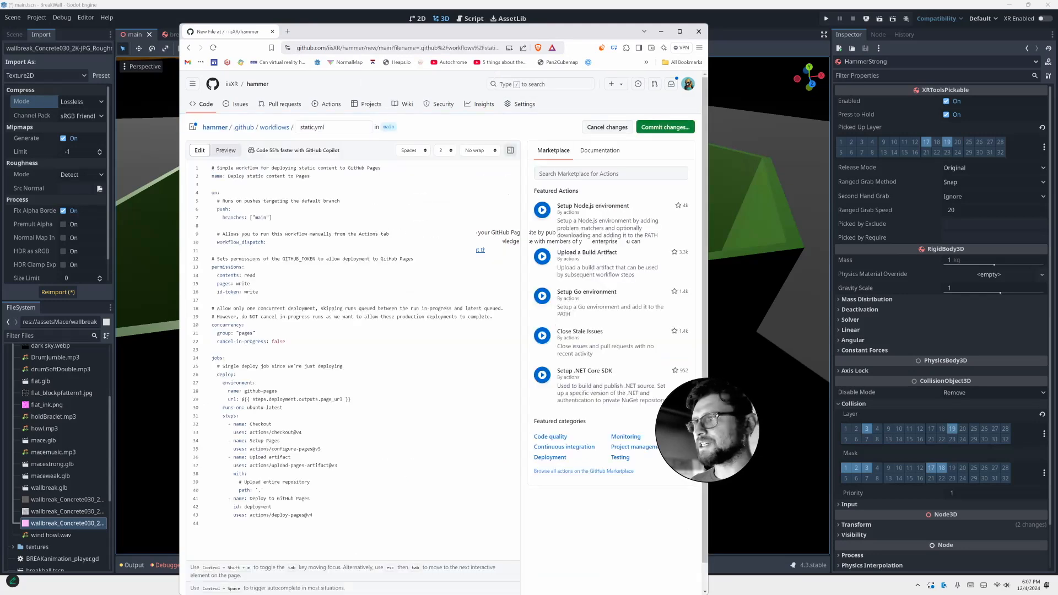
key("ctrl+s")
key("Return")
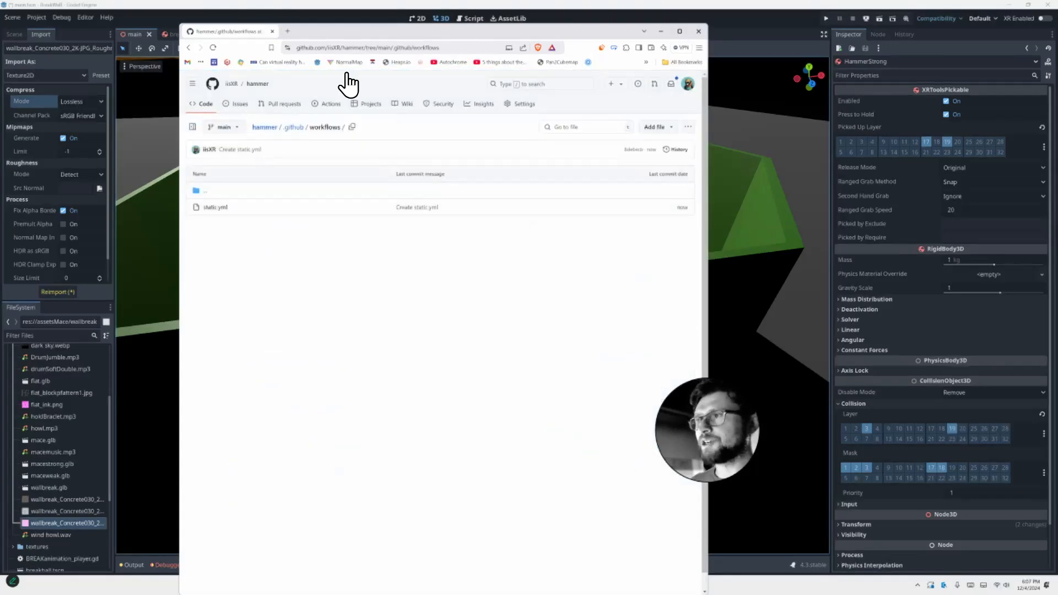
Reopen the repository's Pages settings, set the build source to Deploy from a branch, and reload the page
left_click(520, 103)
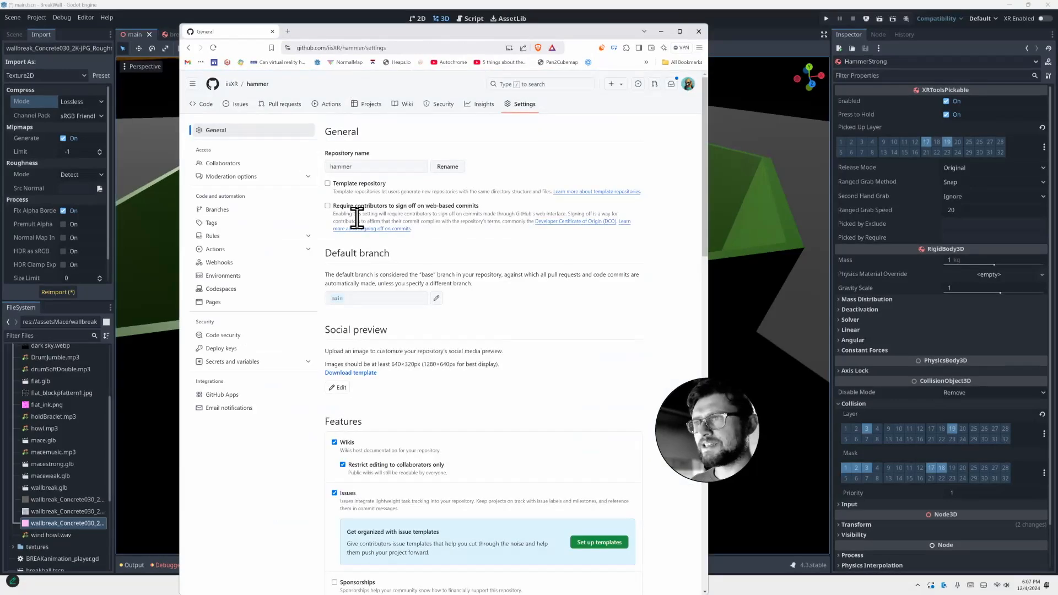
left_click(213, 302)
left_click(355, 198)
left_click(300, 220)
left_click(359, 223)
left_click(363, 245)
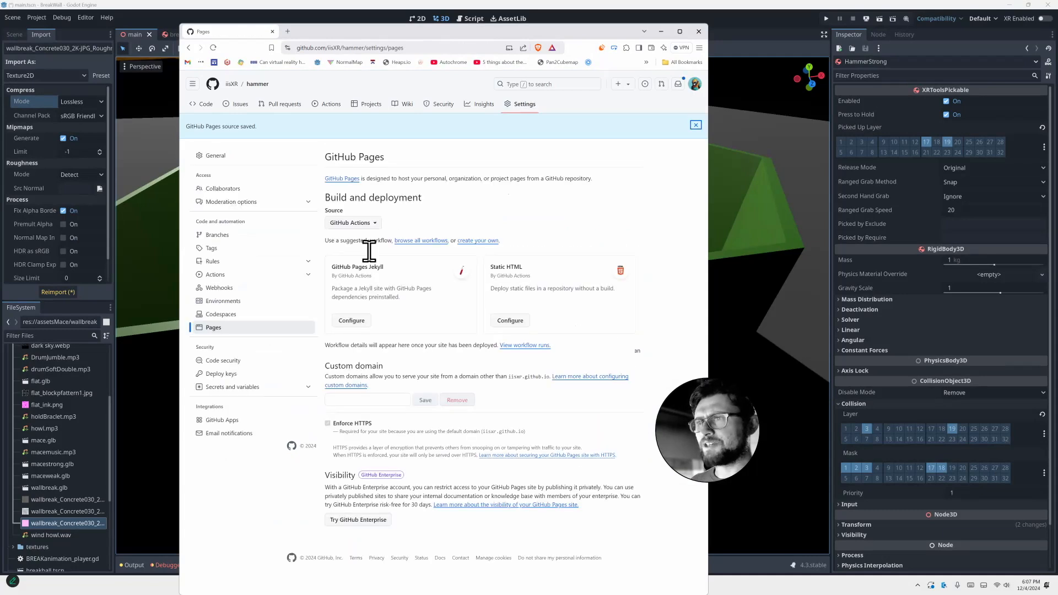
left_click(353, 224)
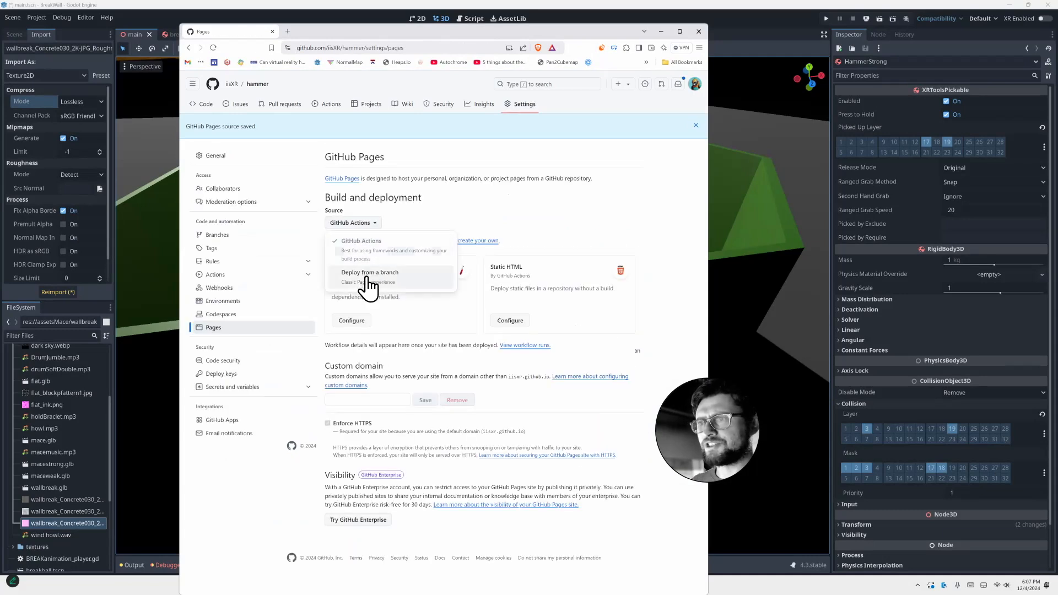
left_click(364, 274)
left_click(359, 223)
left_click(363, 247)
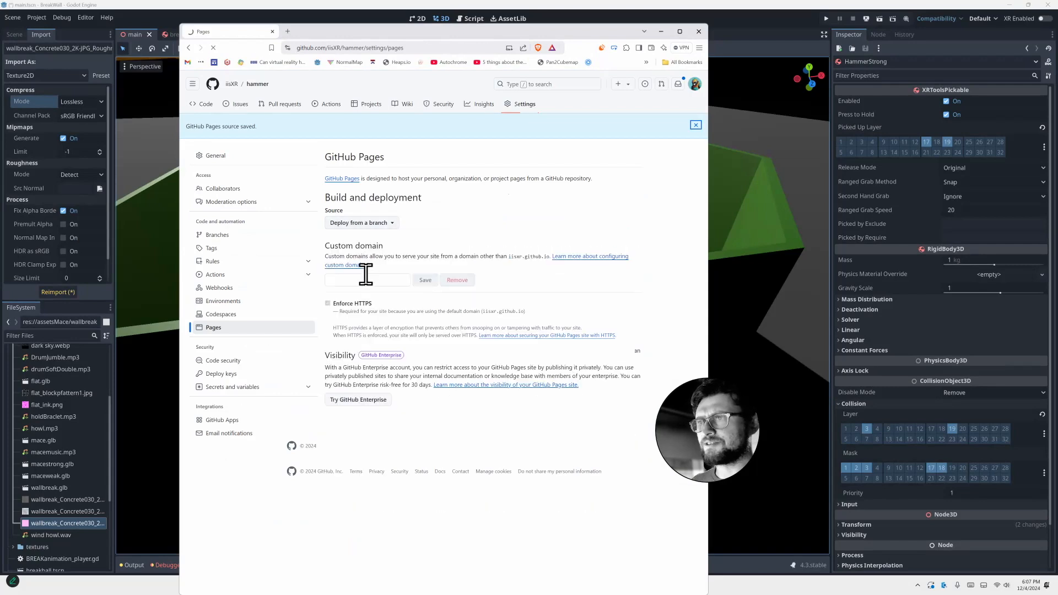
left_click(213, 48)
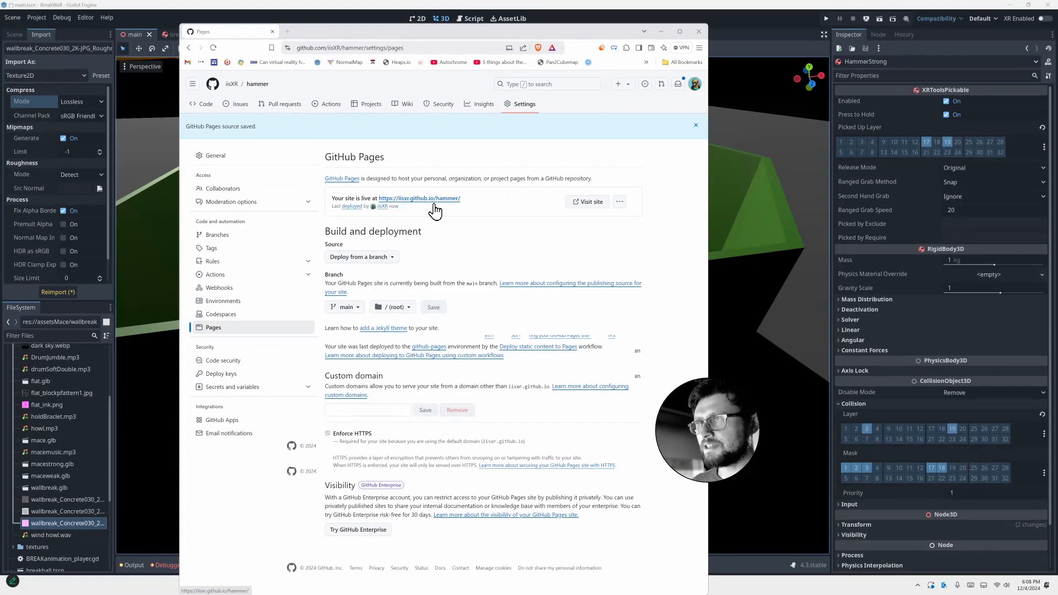
Open the live hammer site, try to enter VR in the BreakWall build, and dismiss the resulting dialog
left_click(434, 201)
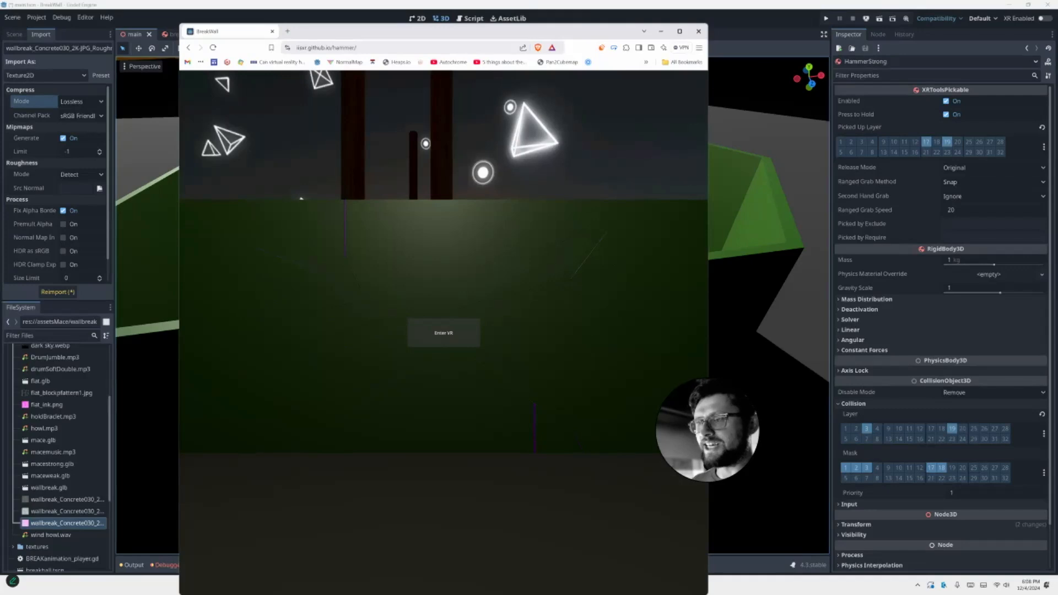
left_click(443, 333)
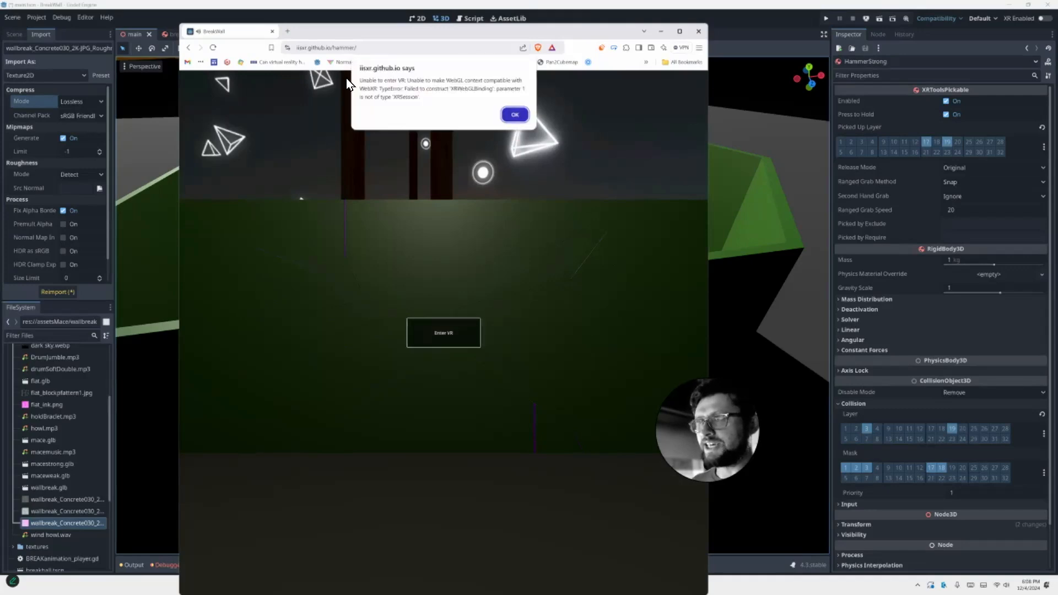
key("Return")
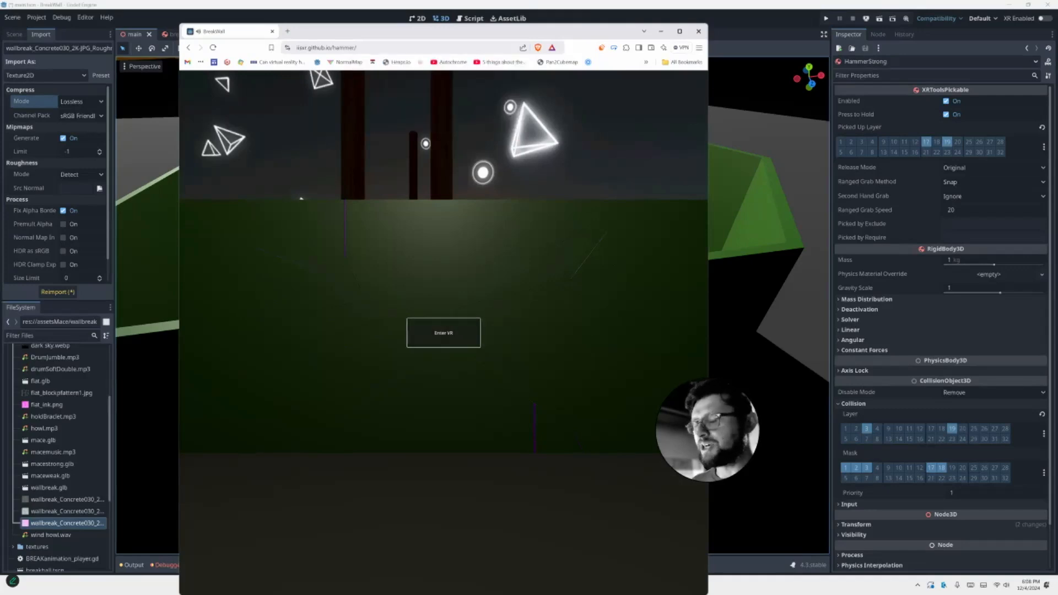